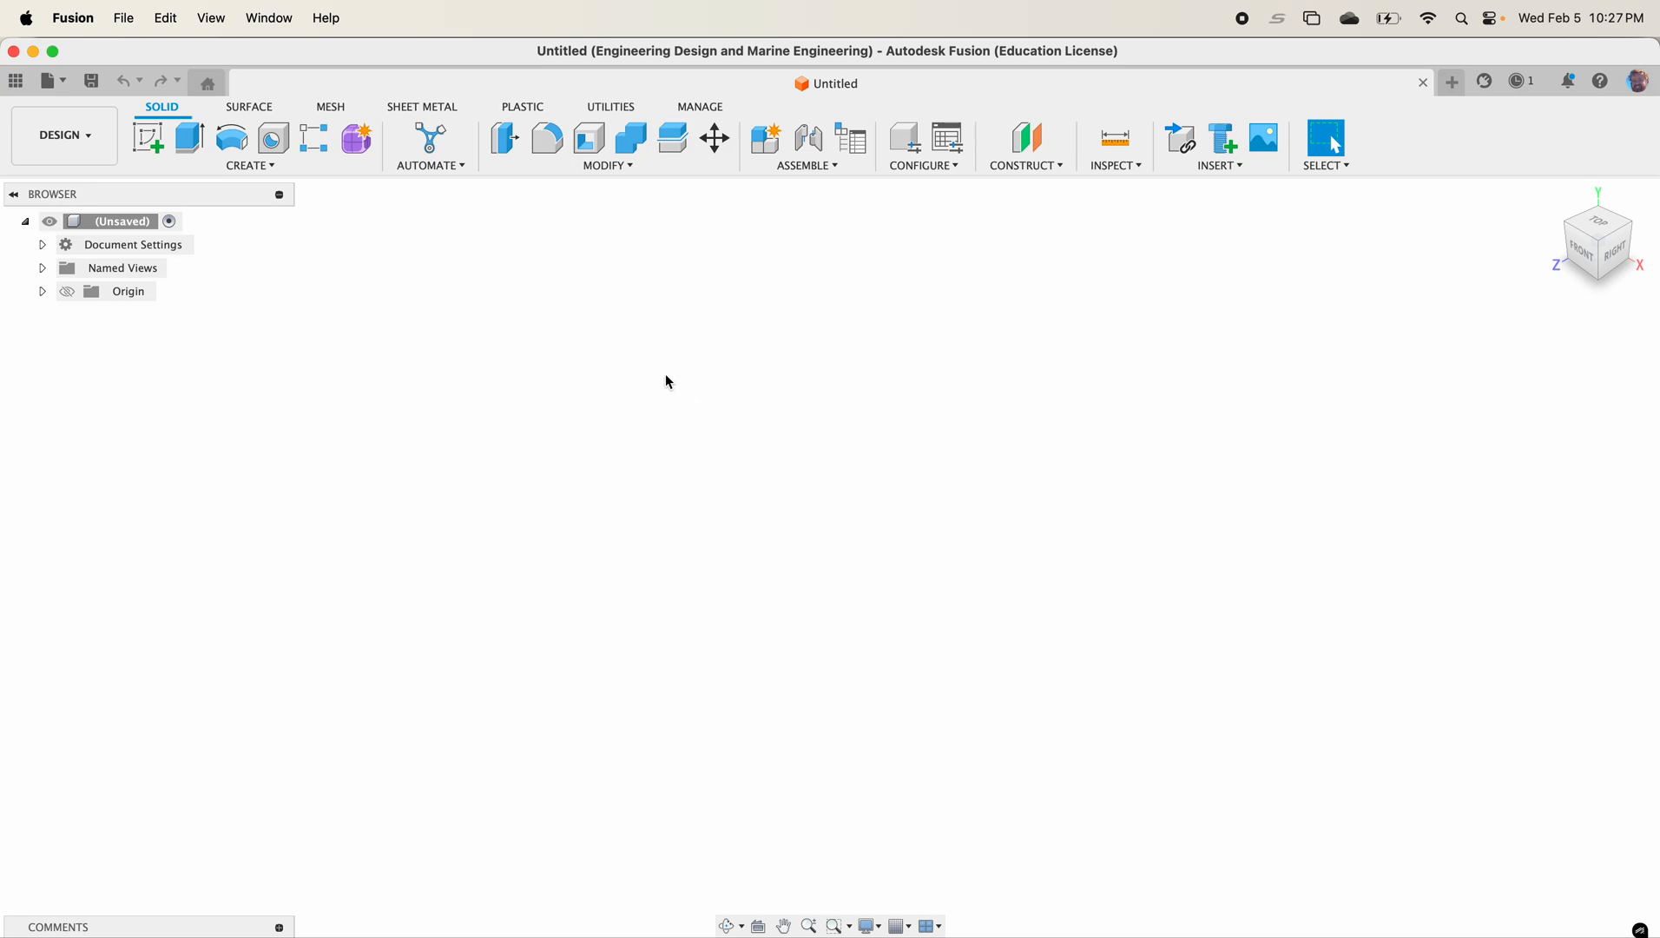
Step: Start a sketch on the vertical YZ plane and draw a 12 in vertical line up from the origin
left_click(147, 139)
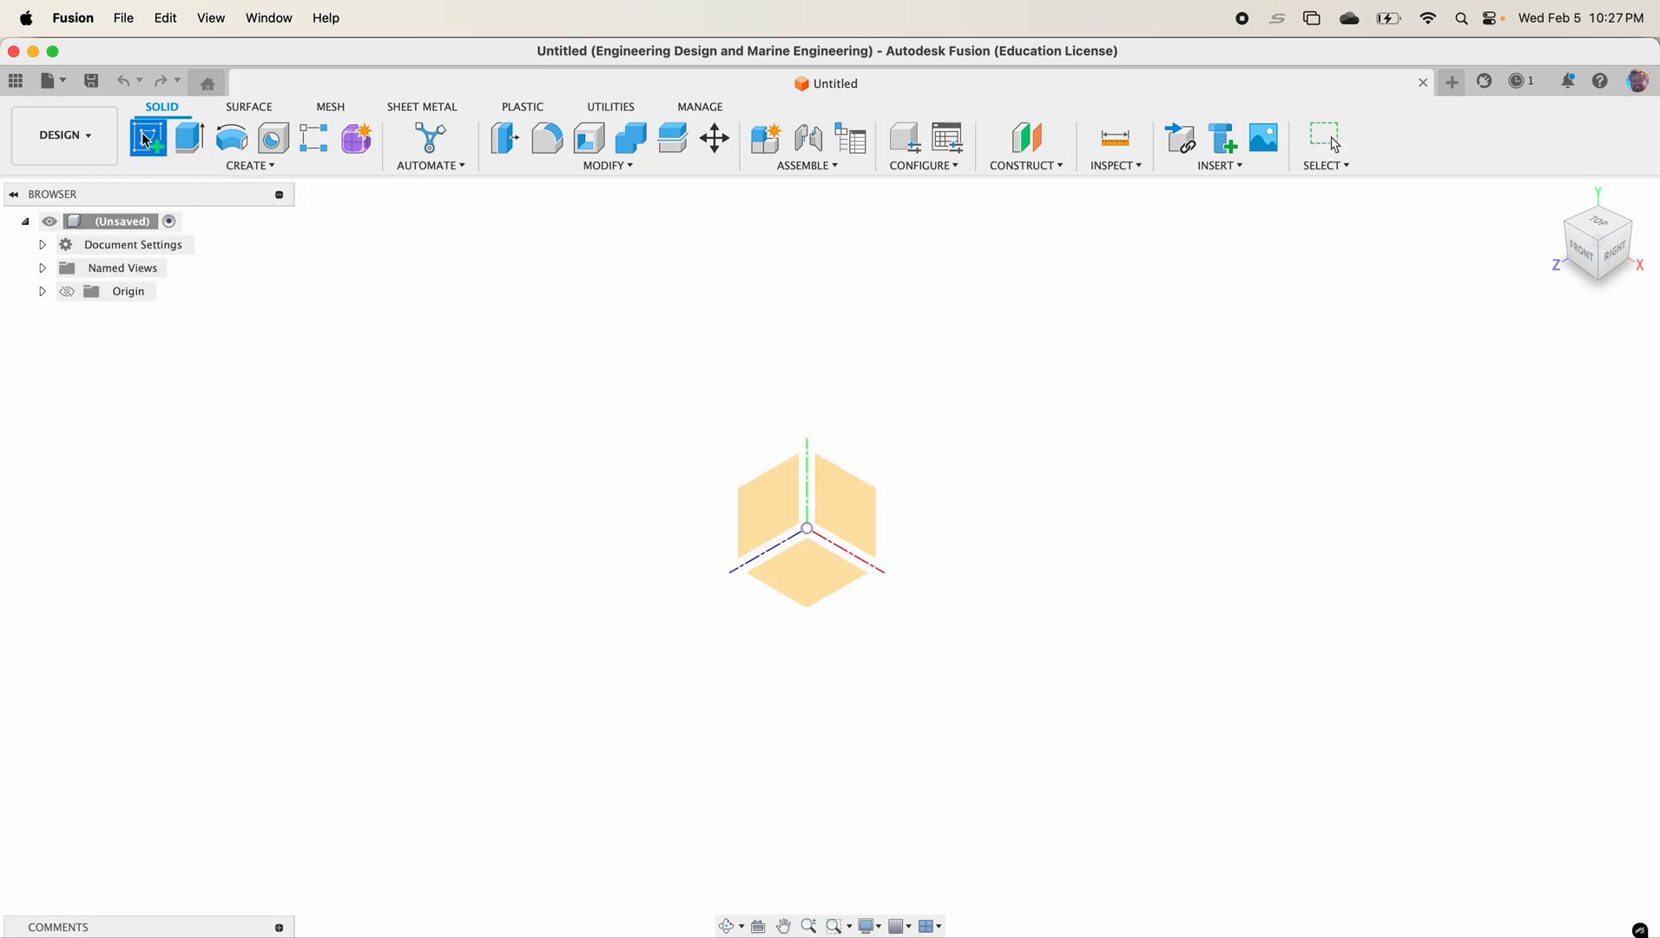
left_click(762, 519)
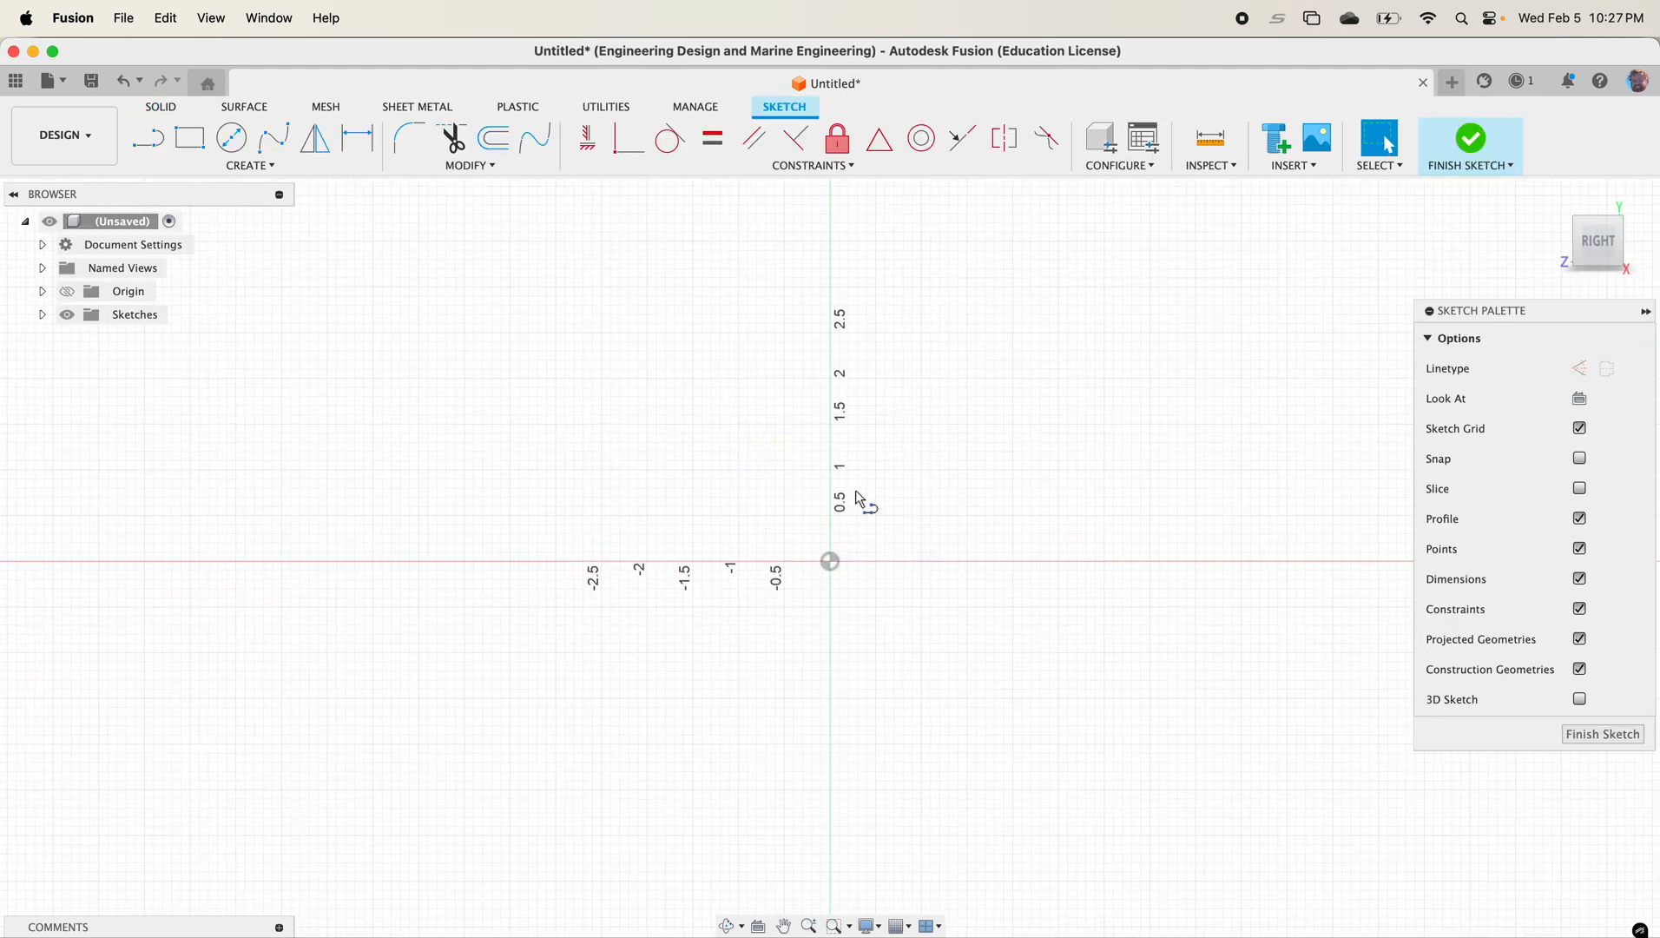
key("l")
left_click(831, 562)
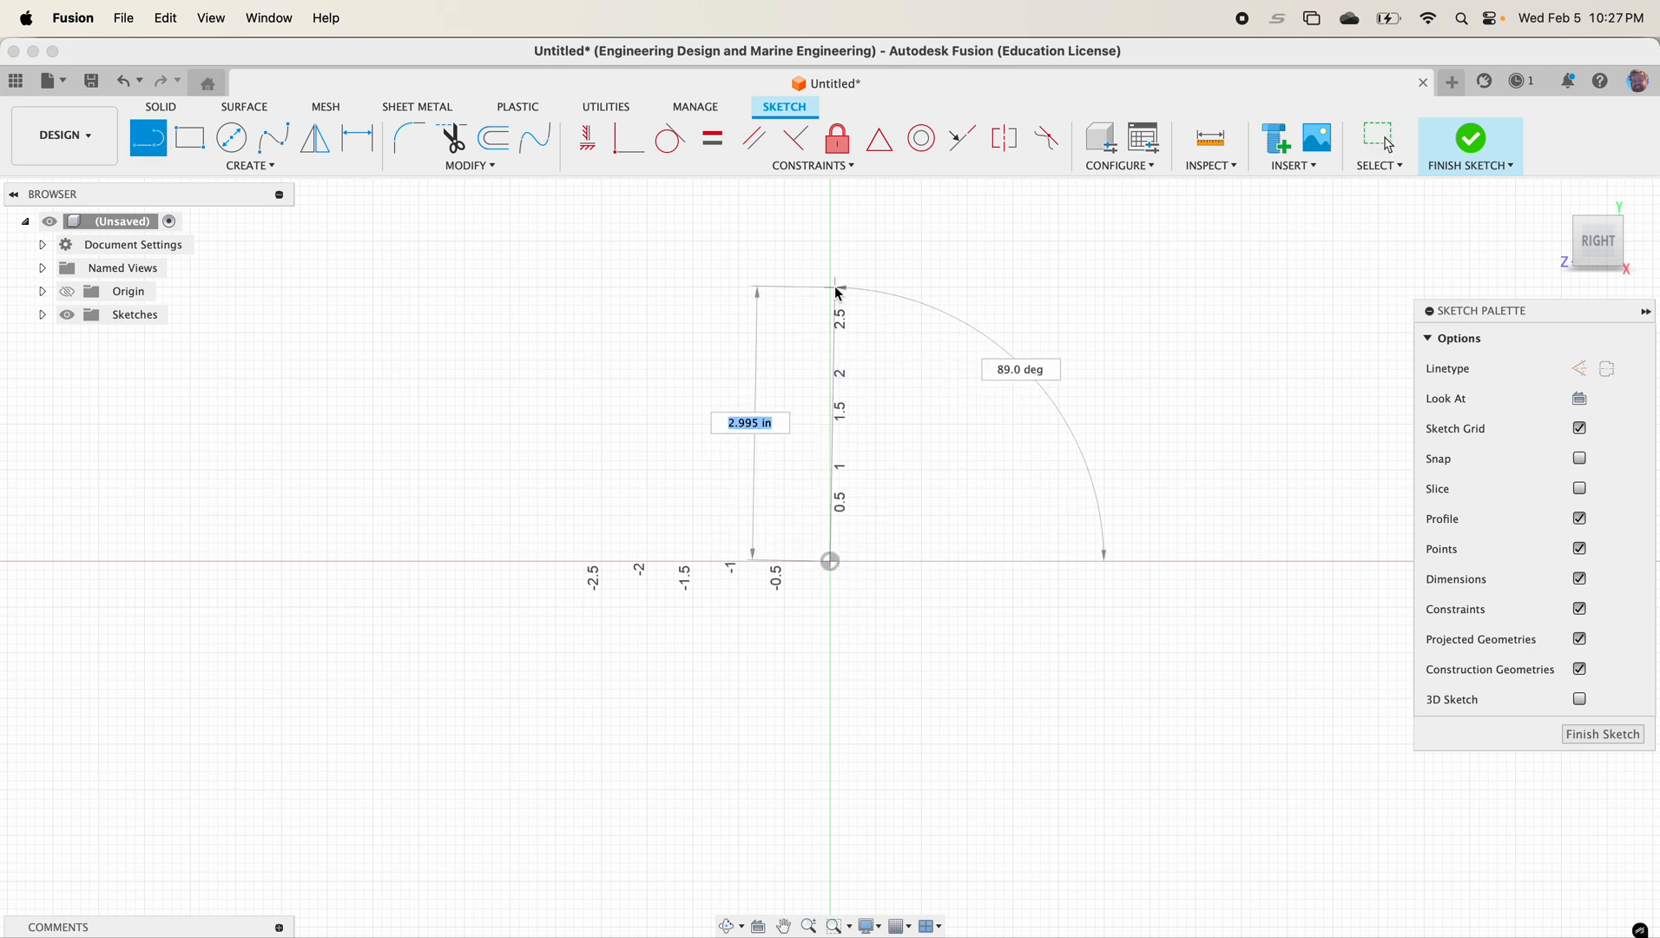
type("12")
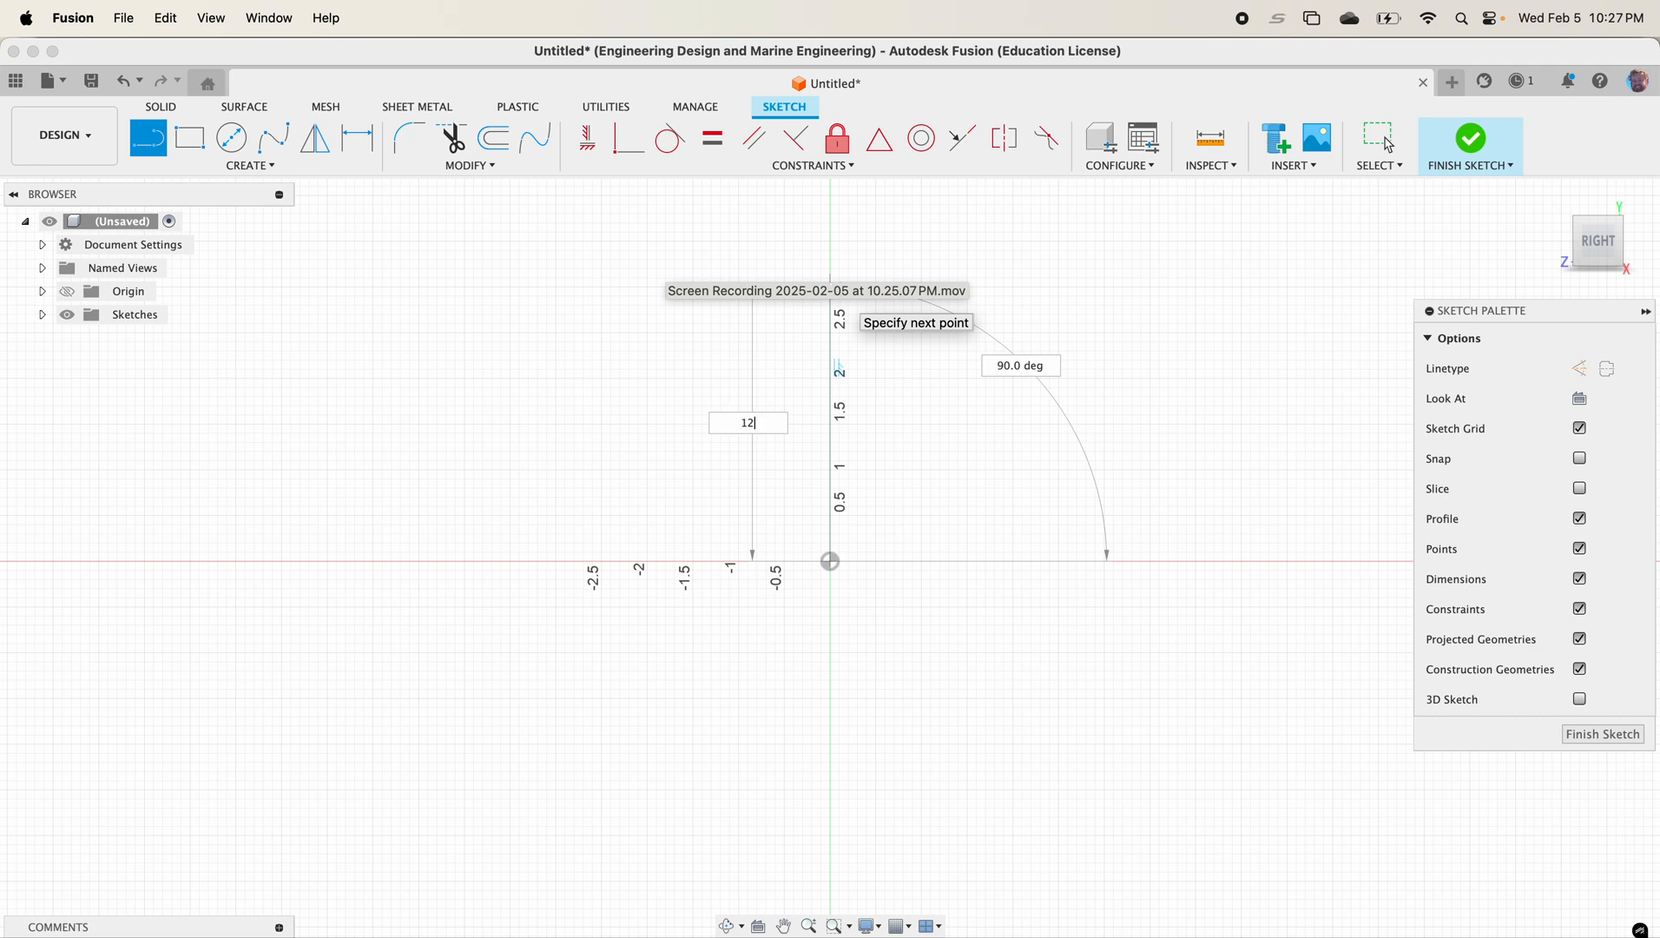
key("Return")
key("Escape")
Step: Convert the vertical line to construction geometry and move its length dimension well clear of the line on the opposite side
scroll(848, 325, "down", 5)
scroll(868, 330, "down", 2)
middle_click_drag(868, 333, 838, 556)
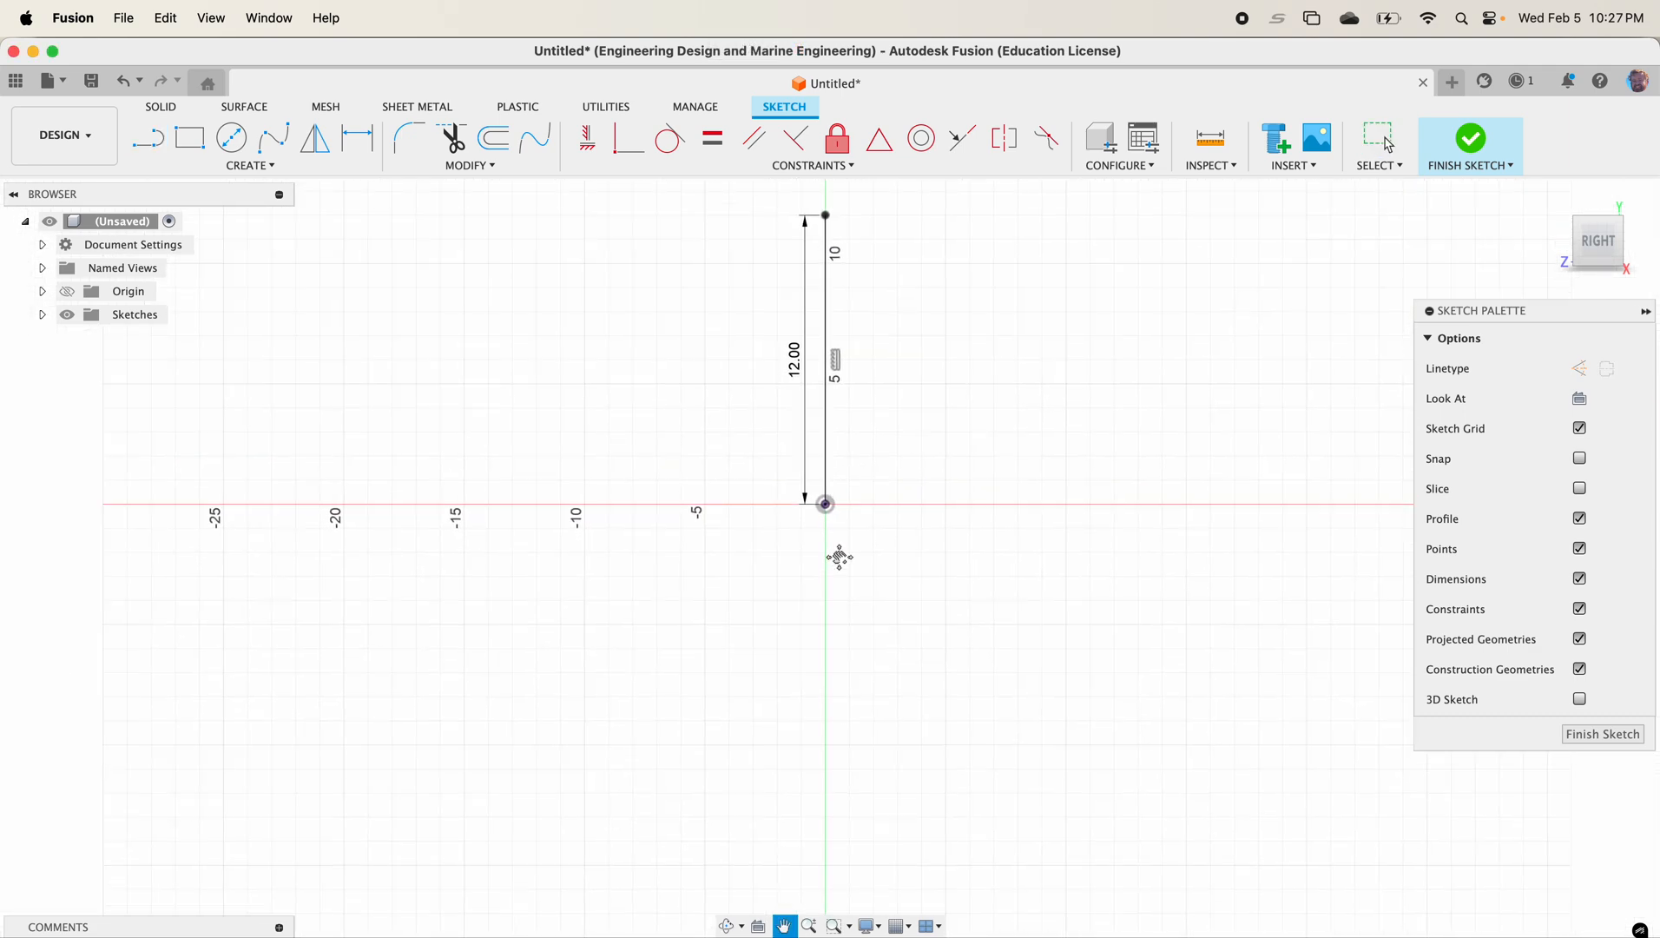
scroll(821, 473, "down", 1)
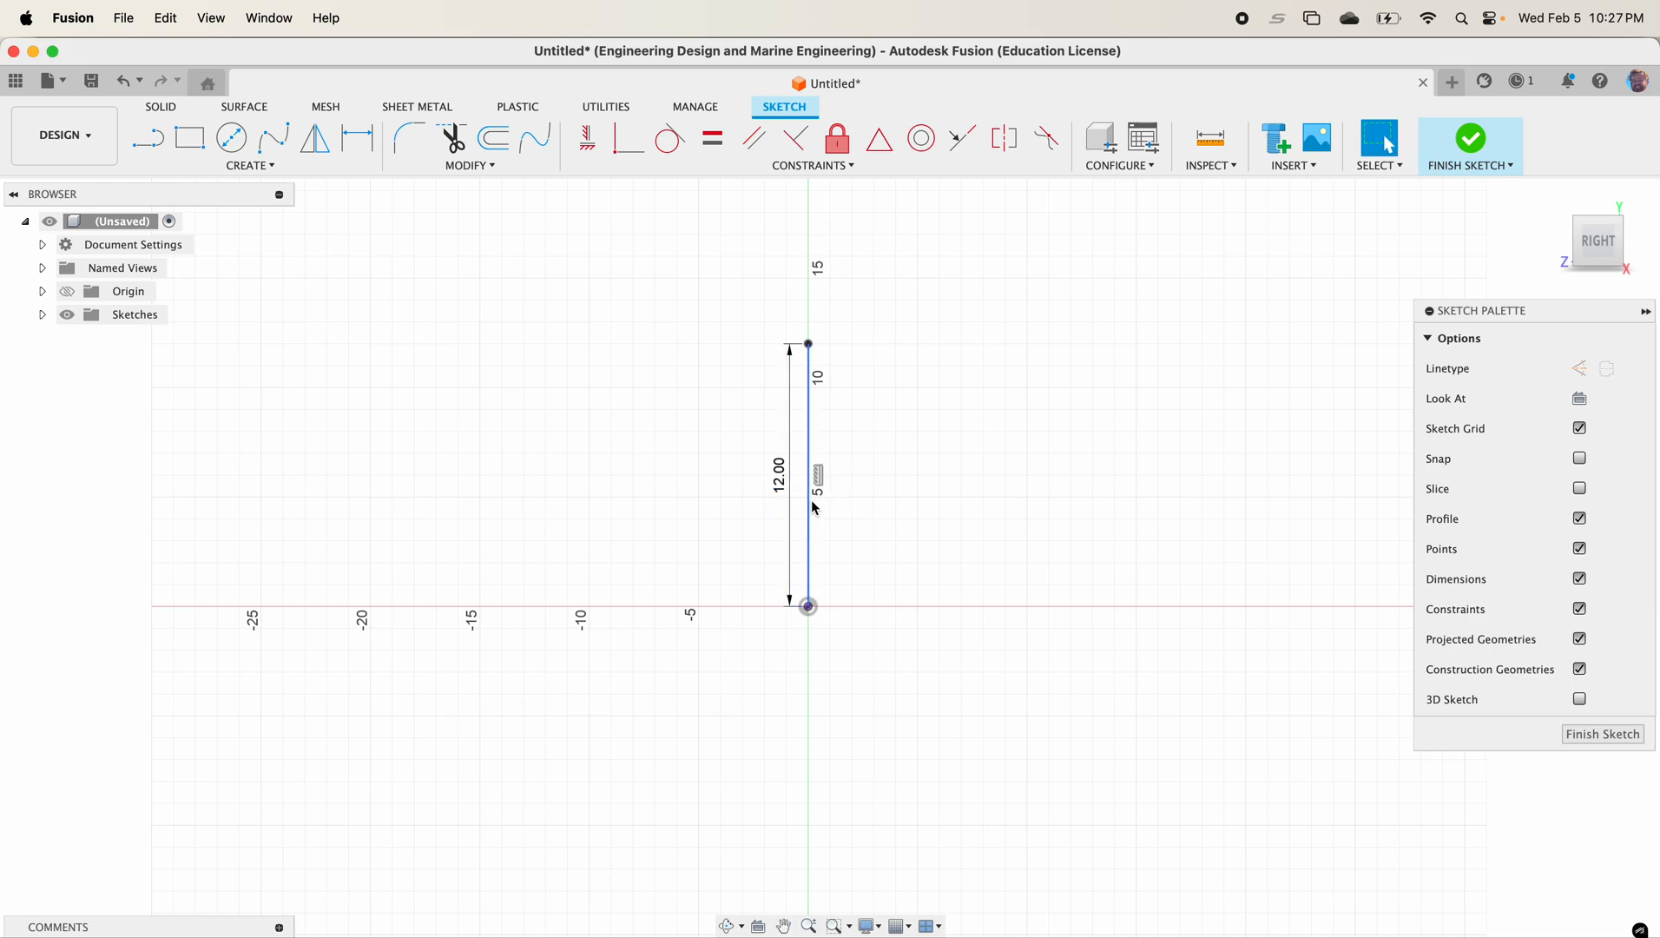
left_click(810, 505)
key("x")
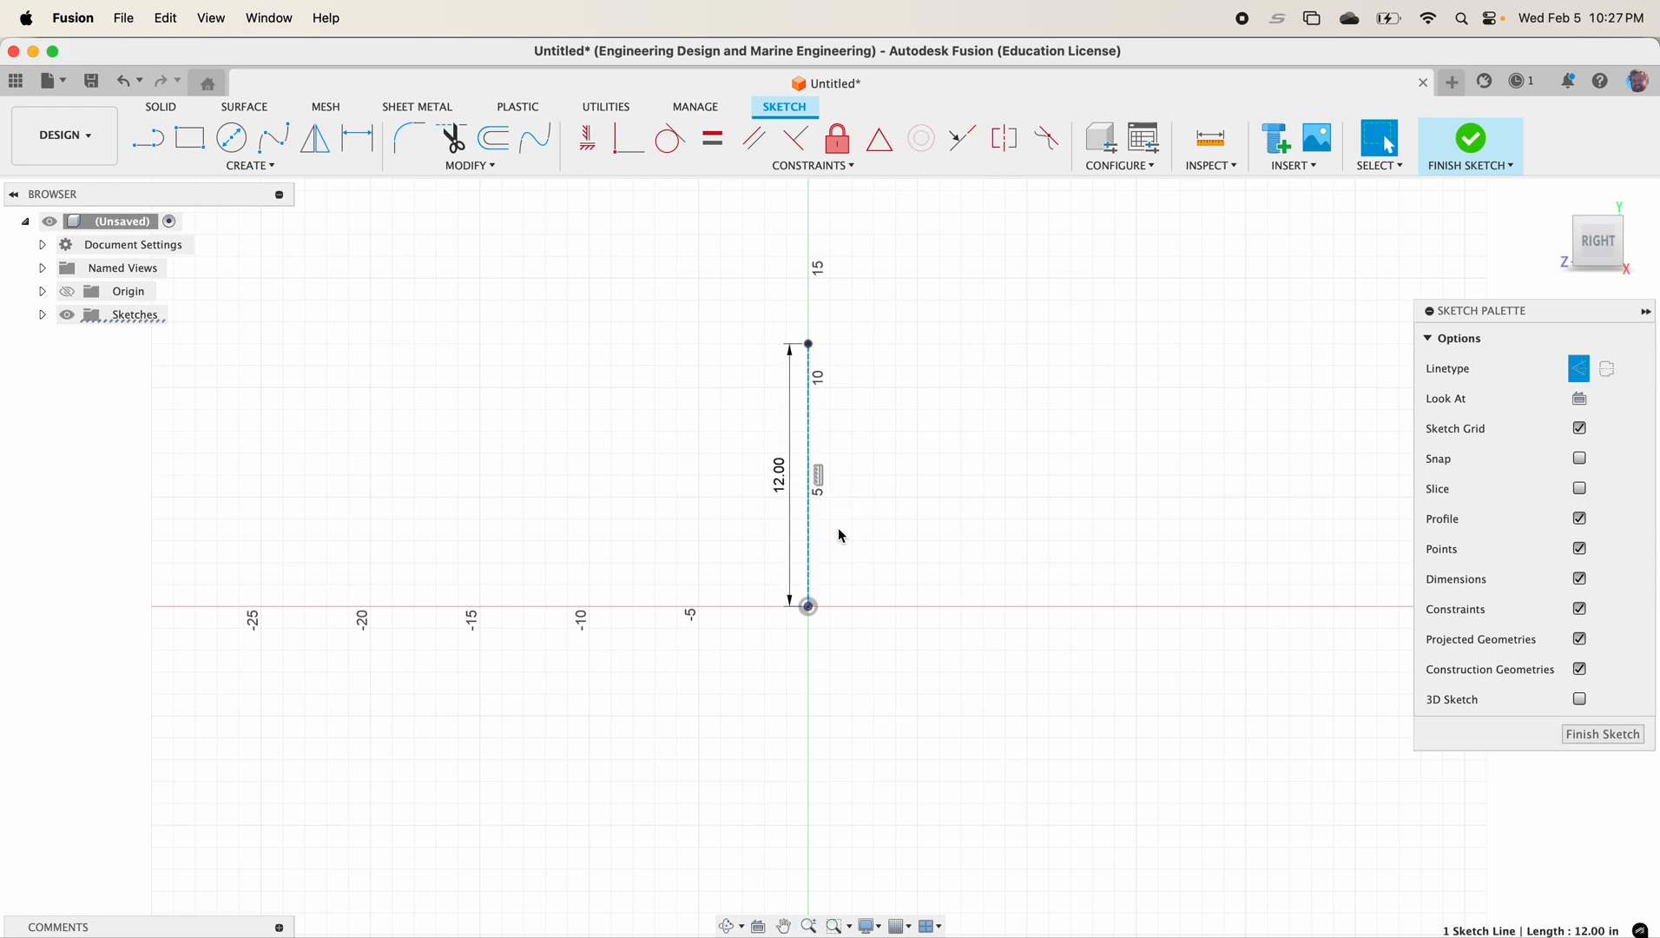
key("Escape")
left_click_drag(788, 478, 1327, 508)
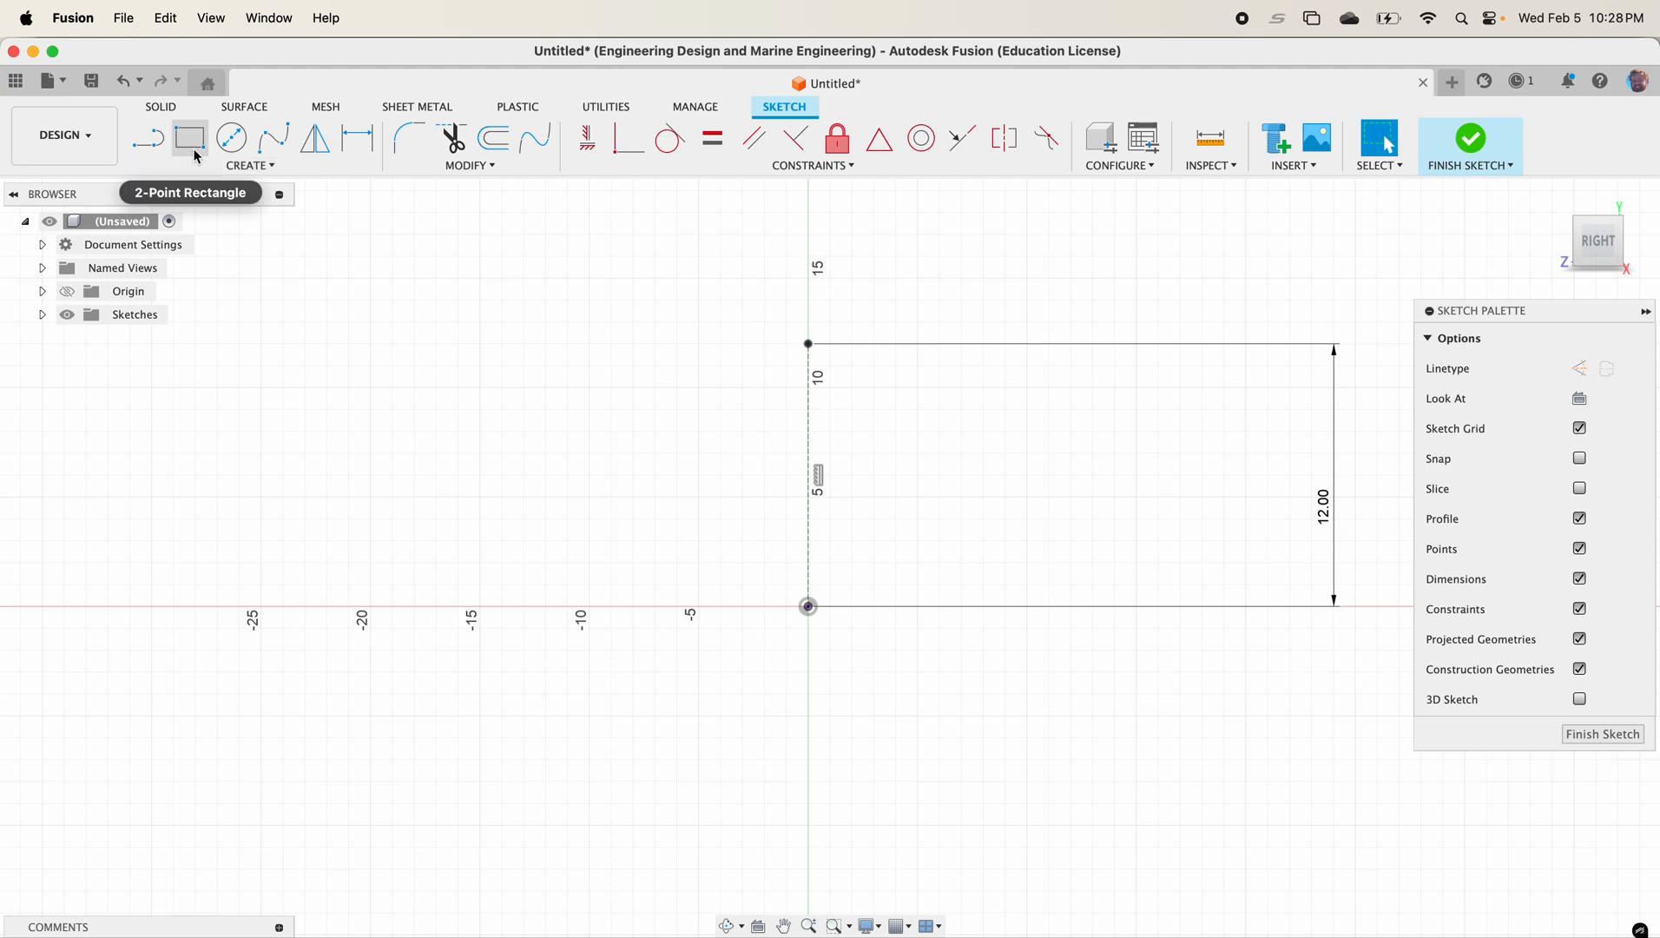
Step: Draw a three-segment half outline from the construction line's upper end, out to two corners on the +Z side, and back to the origin
left_click(137, 138)
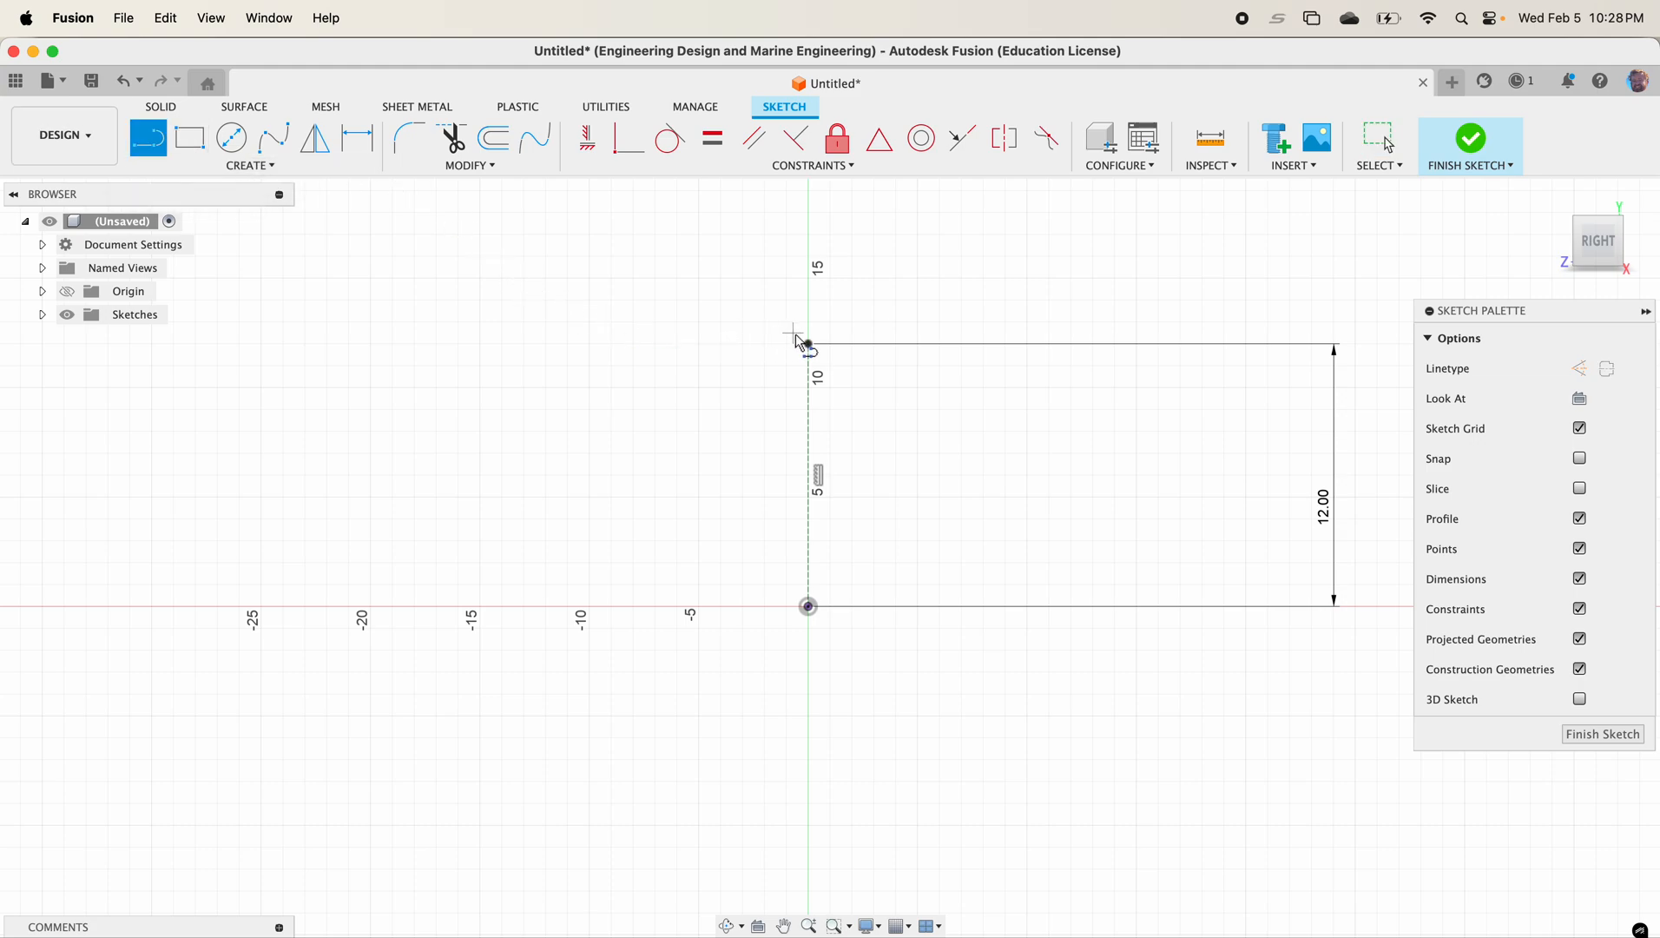
left_click_drag(809, 345, 583, 373)
left_click(583, 374)
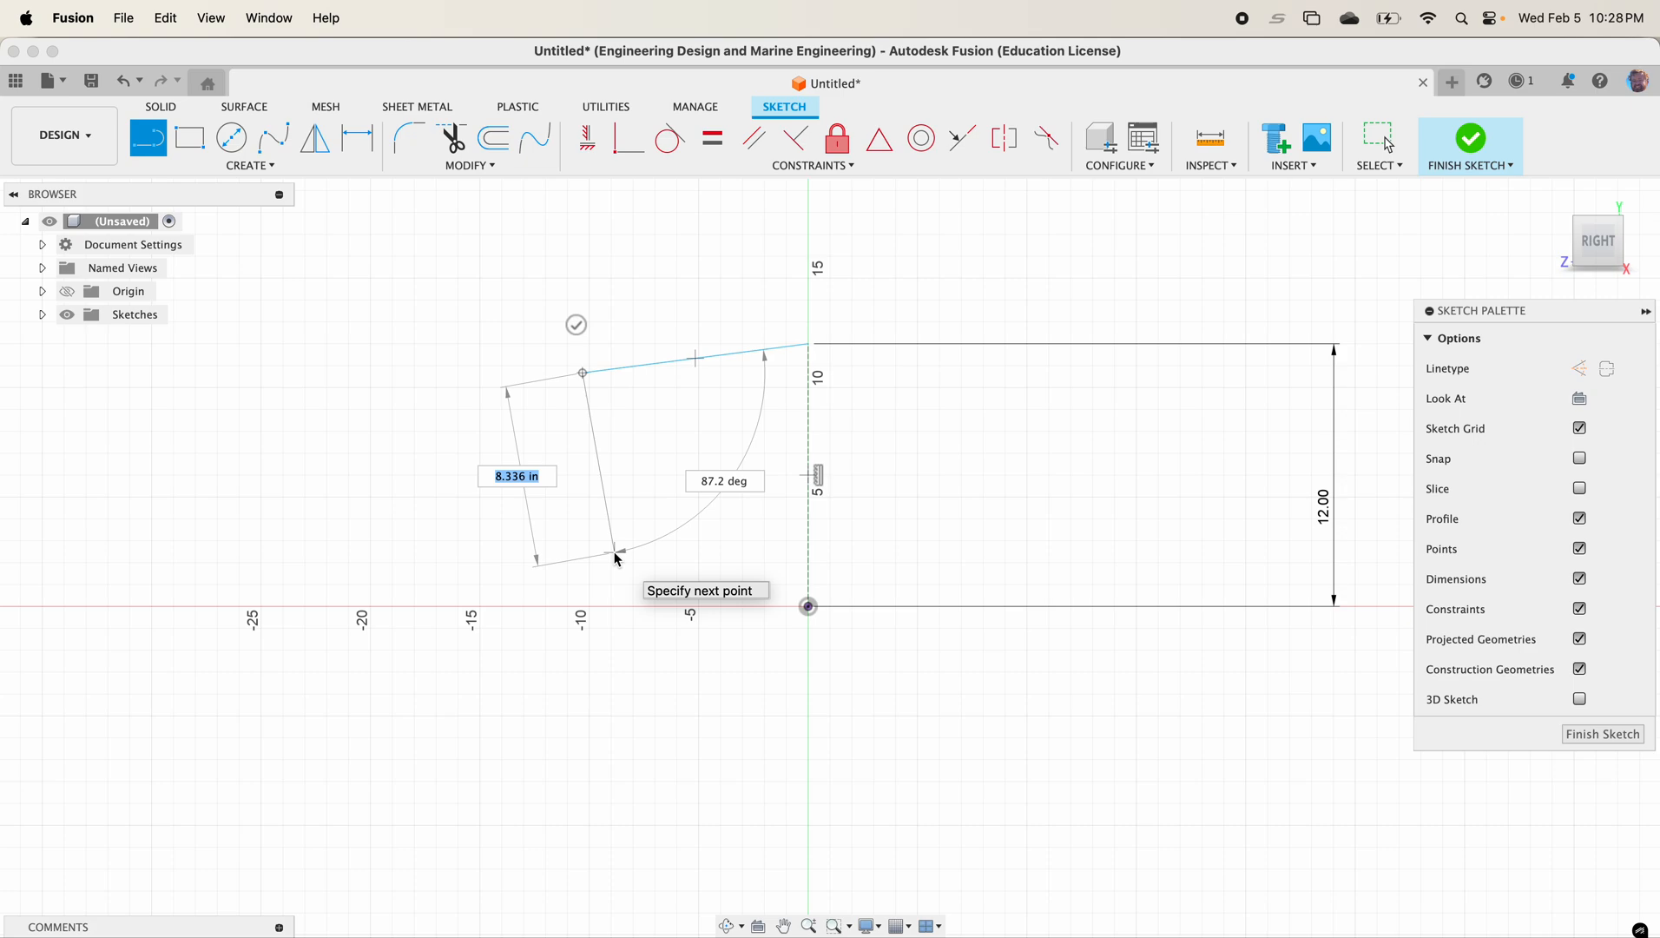
left_click(615, 553)
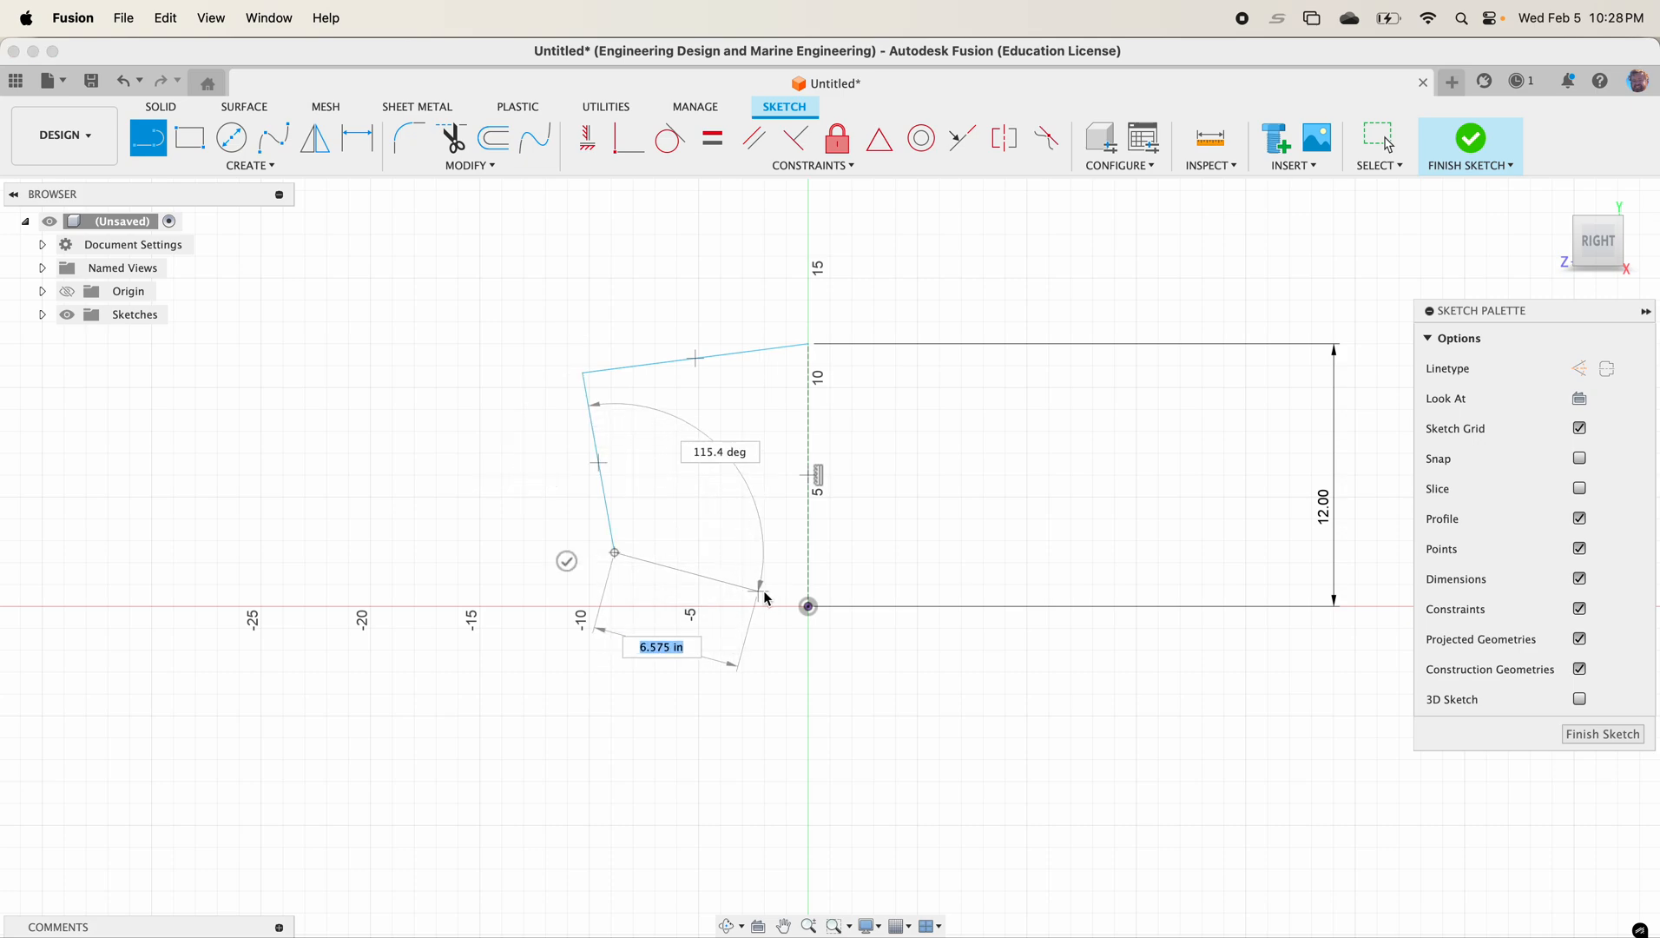
left_click(808, 606)
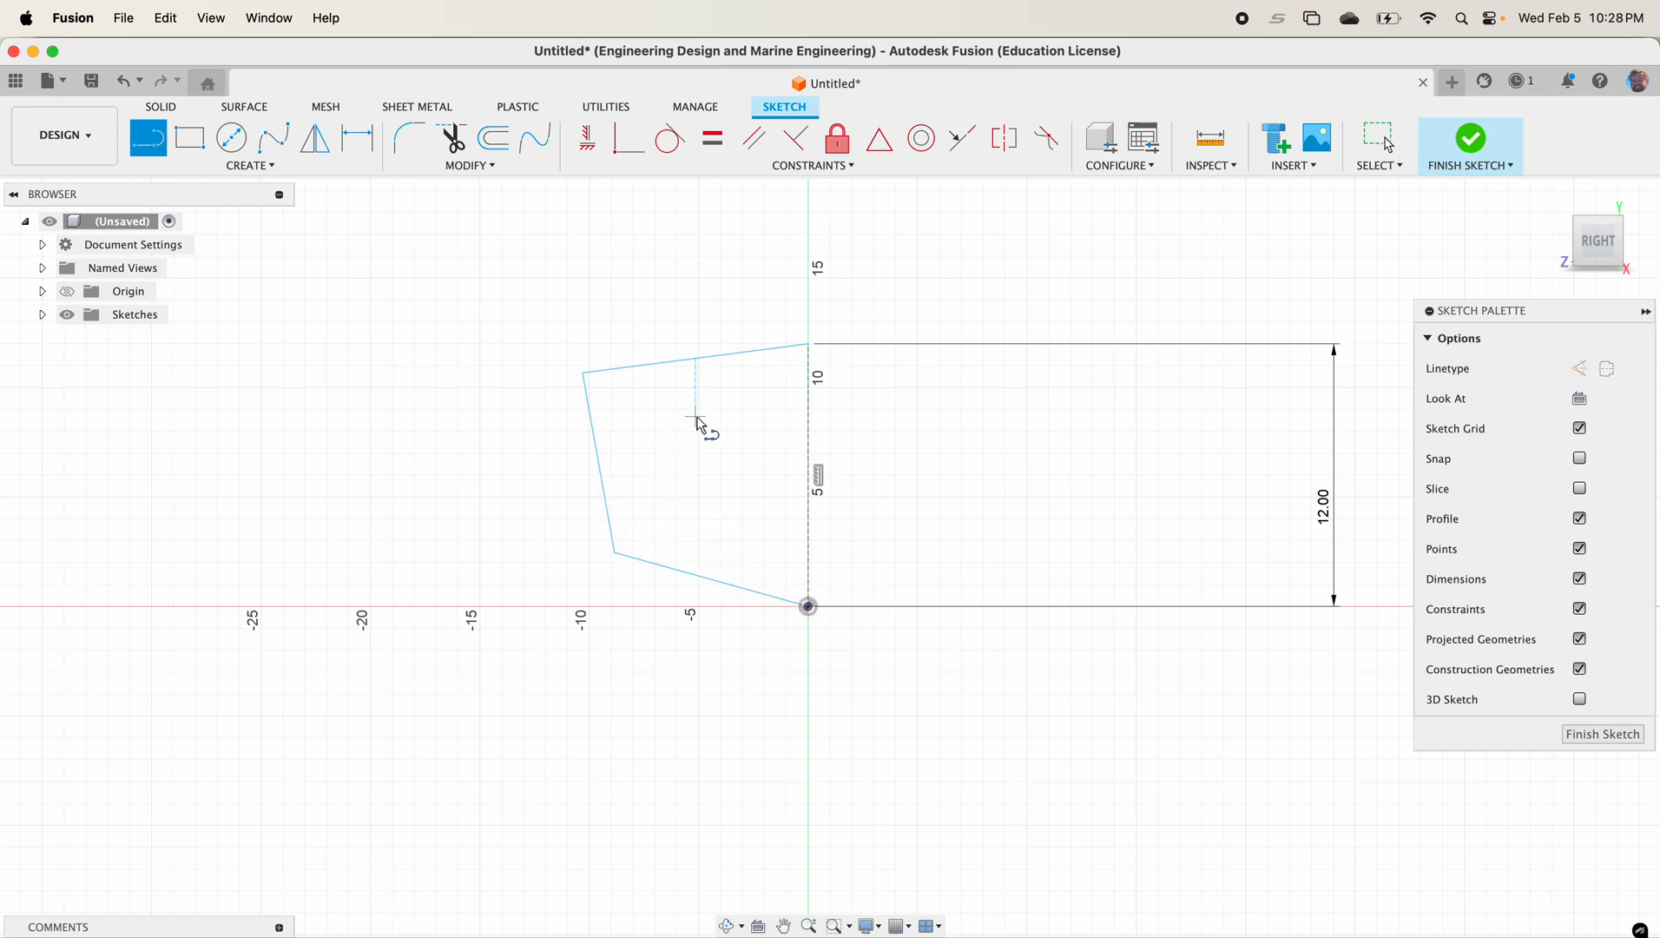
Step: Draw an inner five-segment outline inside the half outline, from the construction line's upper end to the origin
left_click(808, 345)
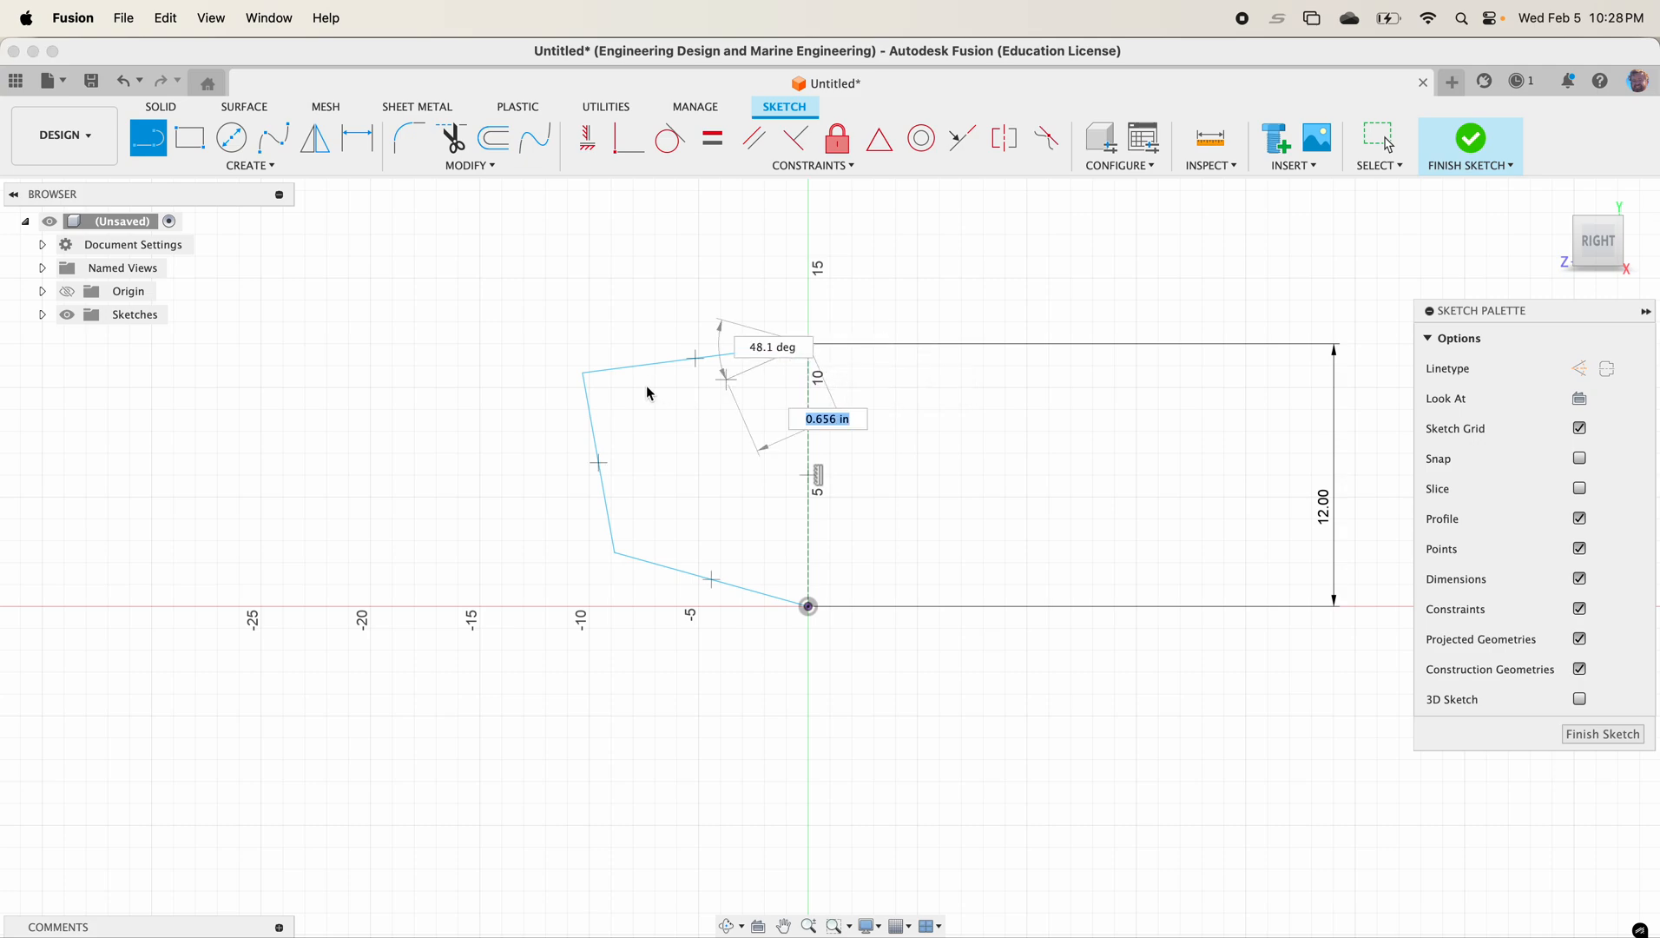
left_click(647, 389)
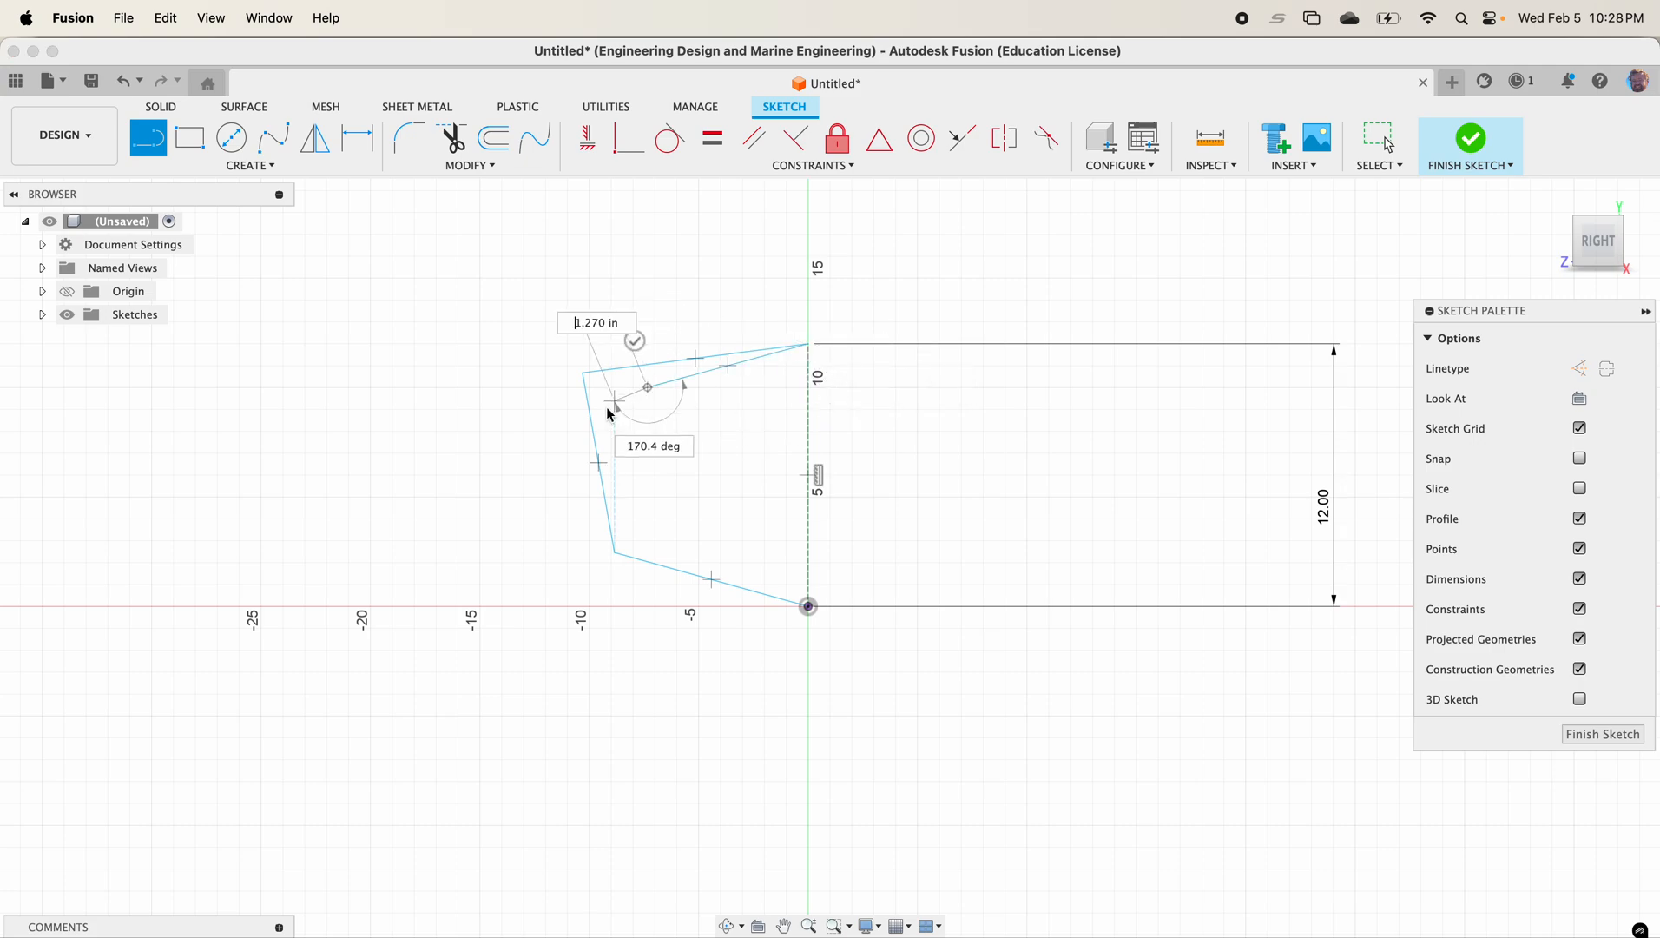
left_click(599, 411)
left_click(623, 518)
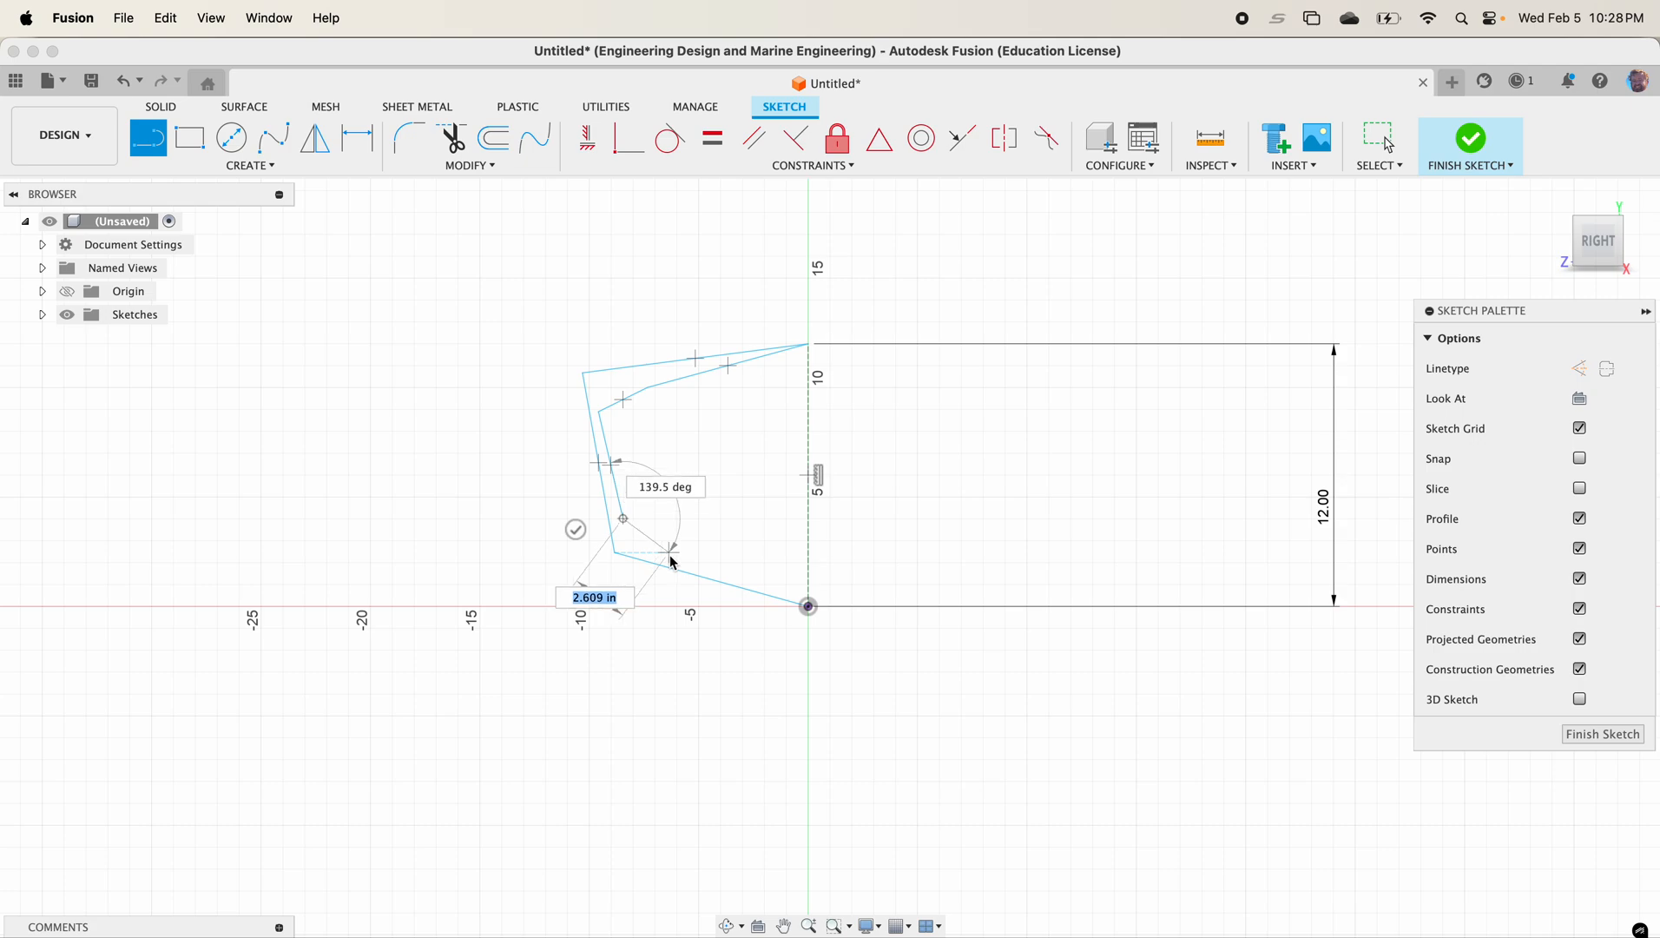
left_click(809, 606)
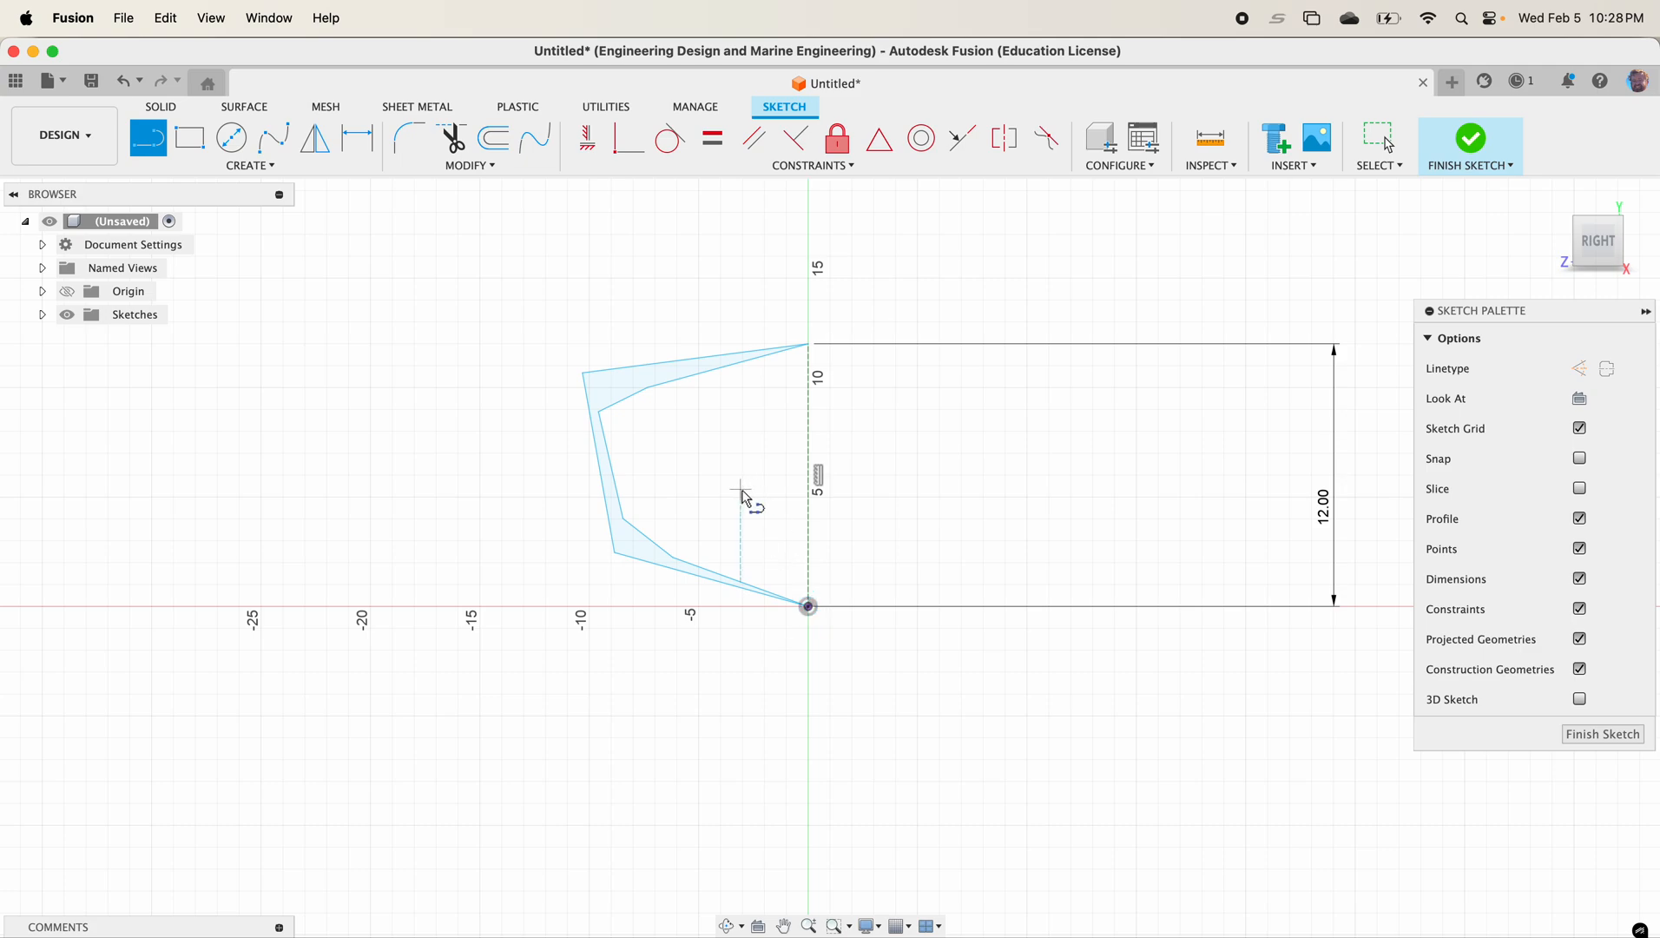
Step: Undo all lines of the inner outline, keeping the three-segment half outline
key("super+z")
key("super+z")
key("super+z")
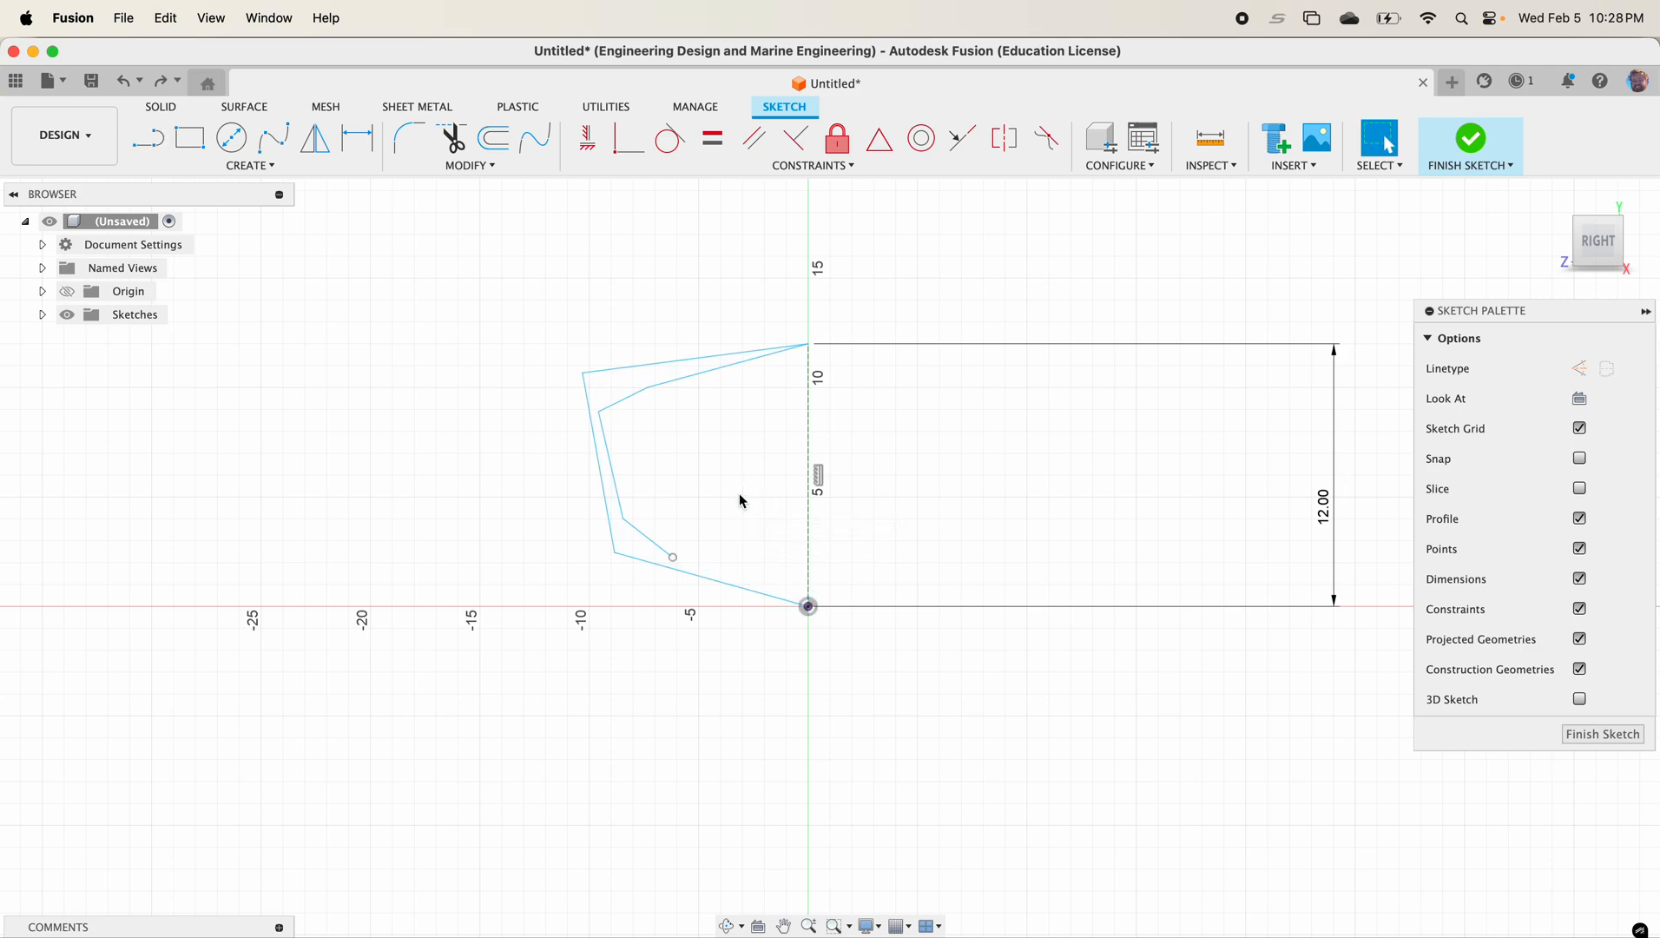
key("super+z")
key("super+z")
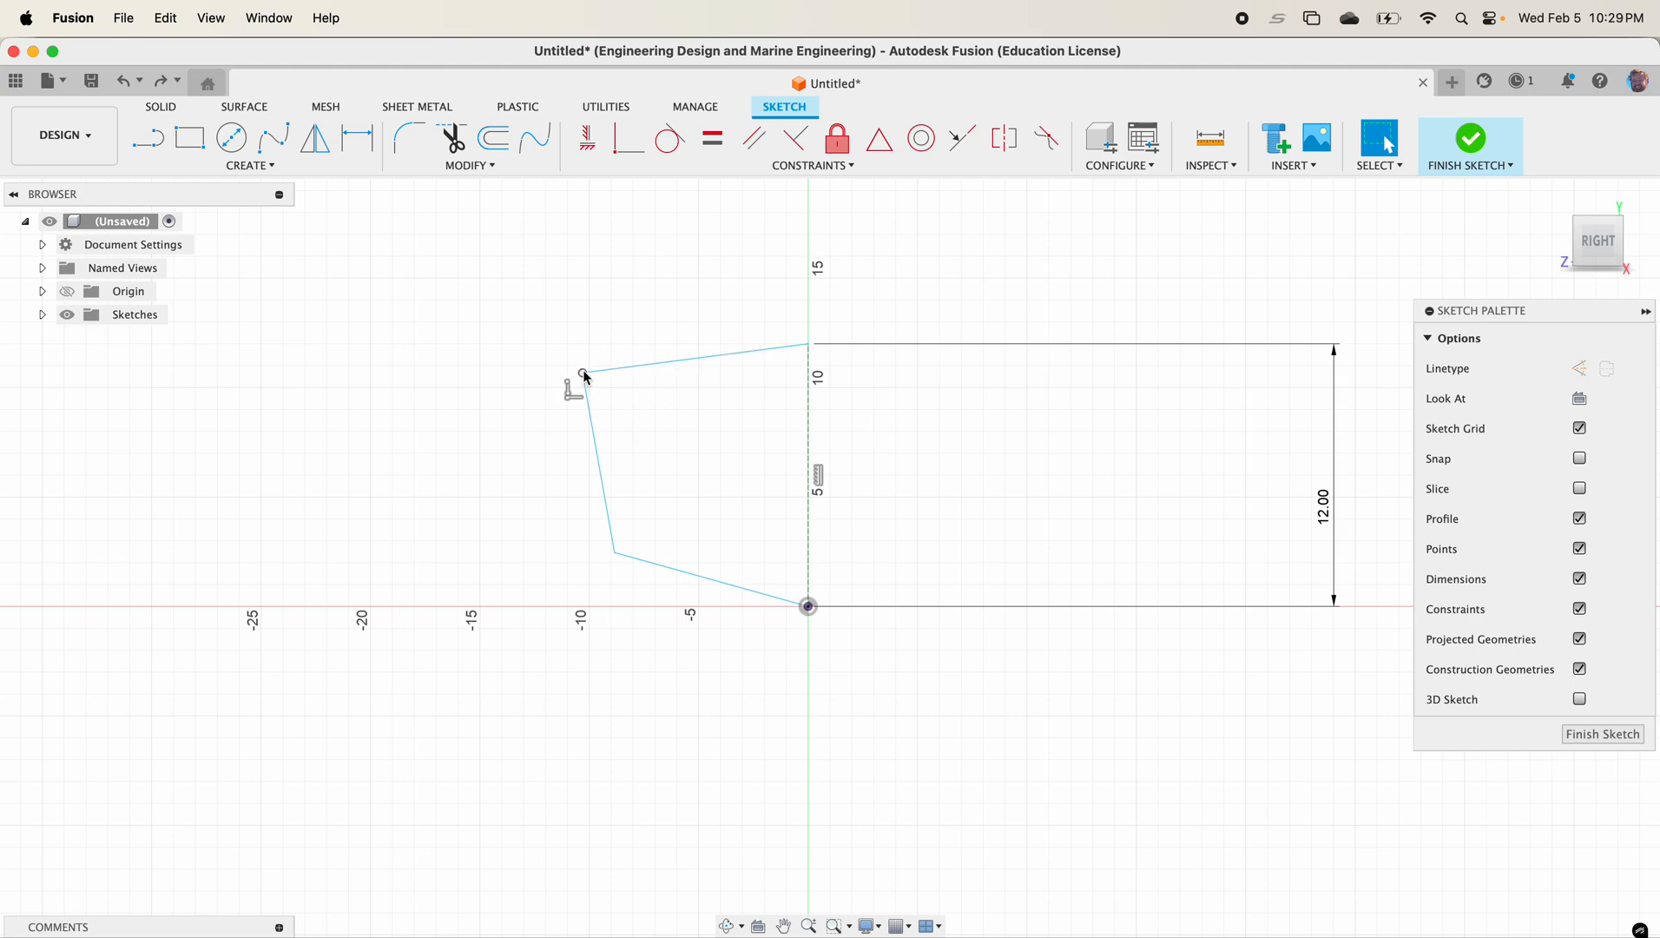
Step: Dimension the outline's upper outer corner 12 in horizontally from the construction line's upper end, and move the lower outer corner slightly down
key("d")
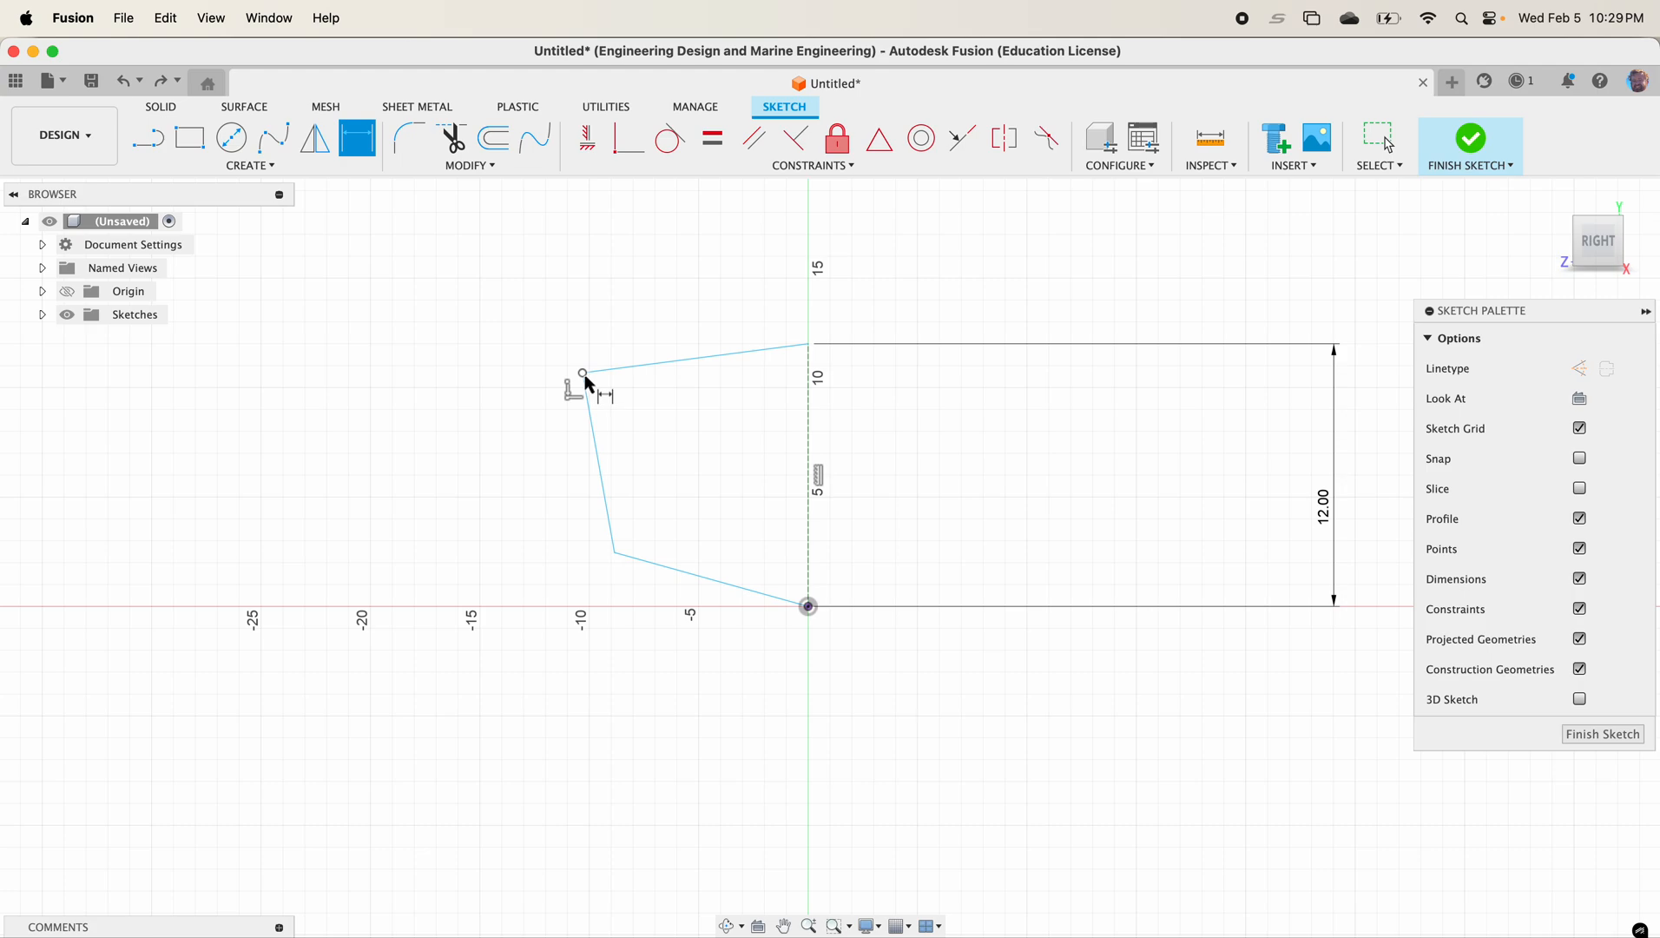
left_click(584, 375)
left_click(808, 344)
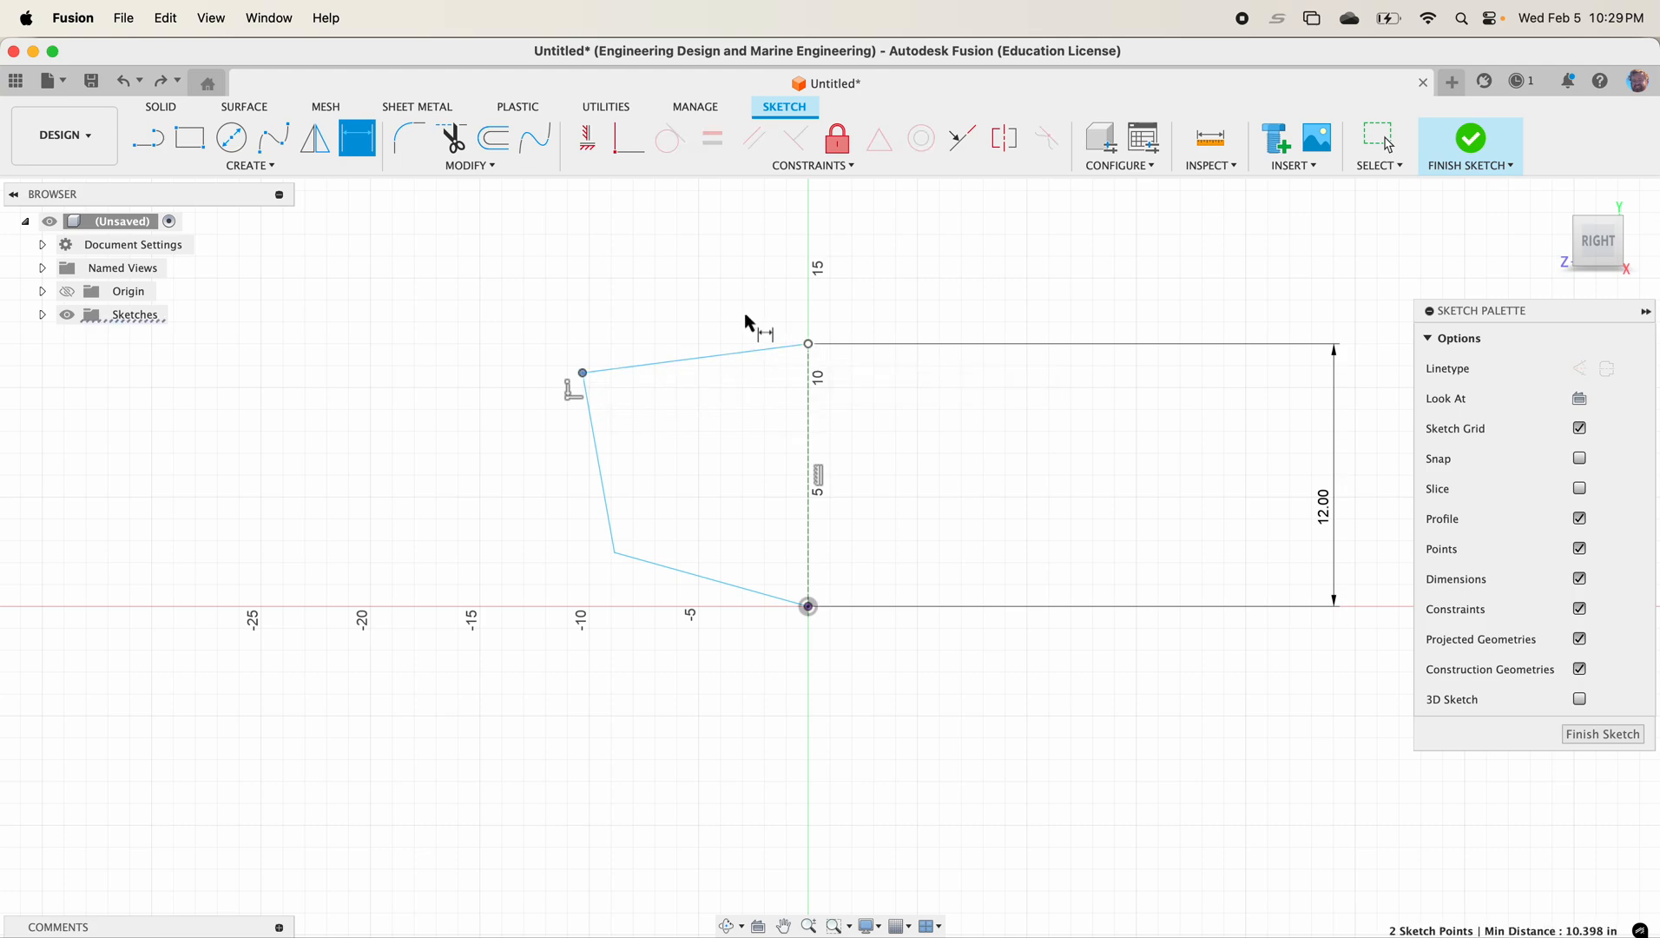
left_click(792, 323)
type("12")
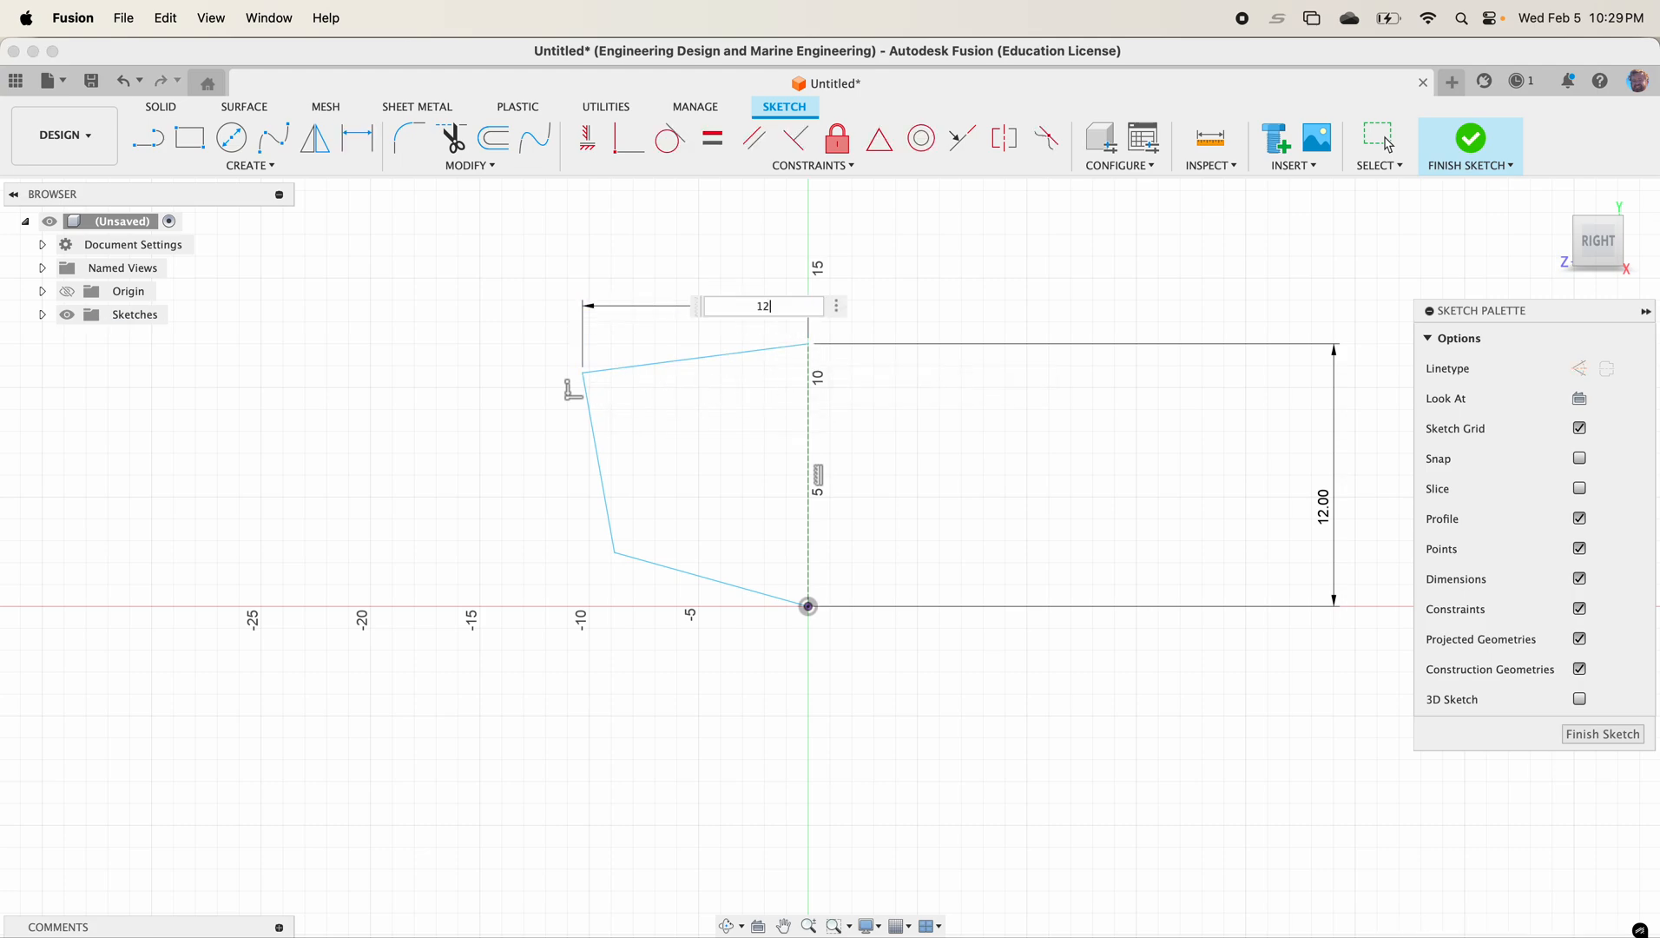
key("Return")
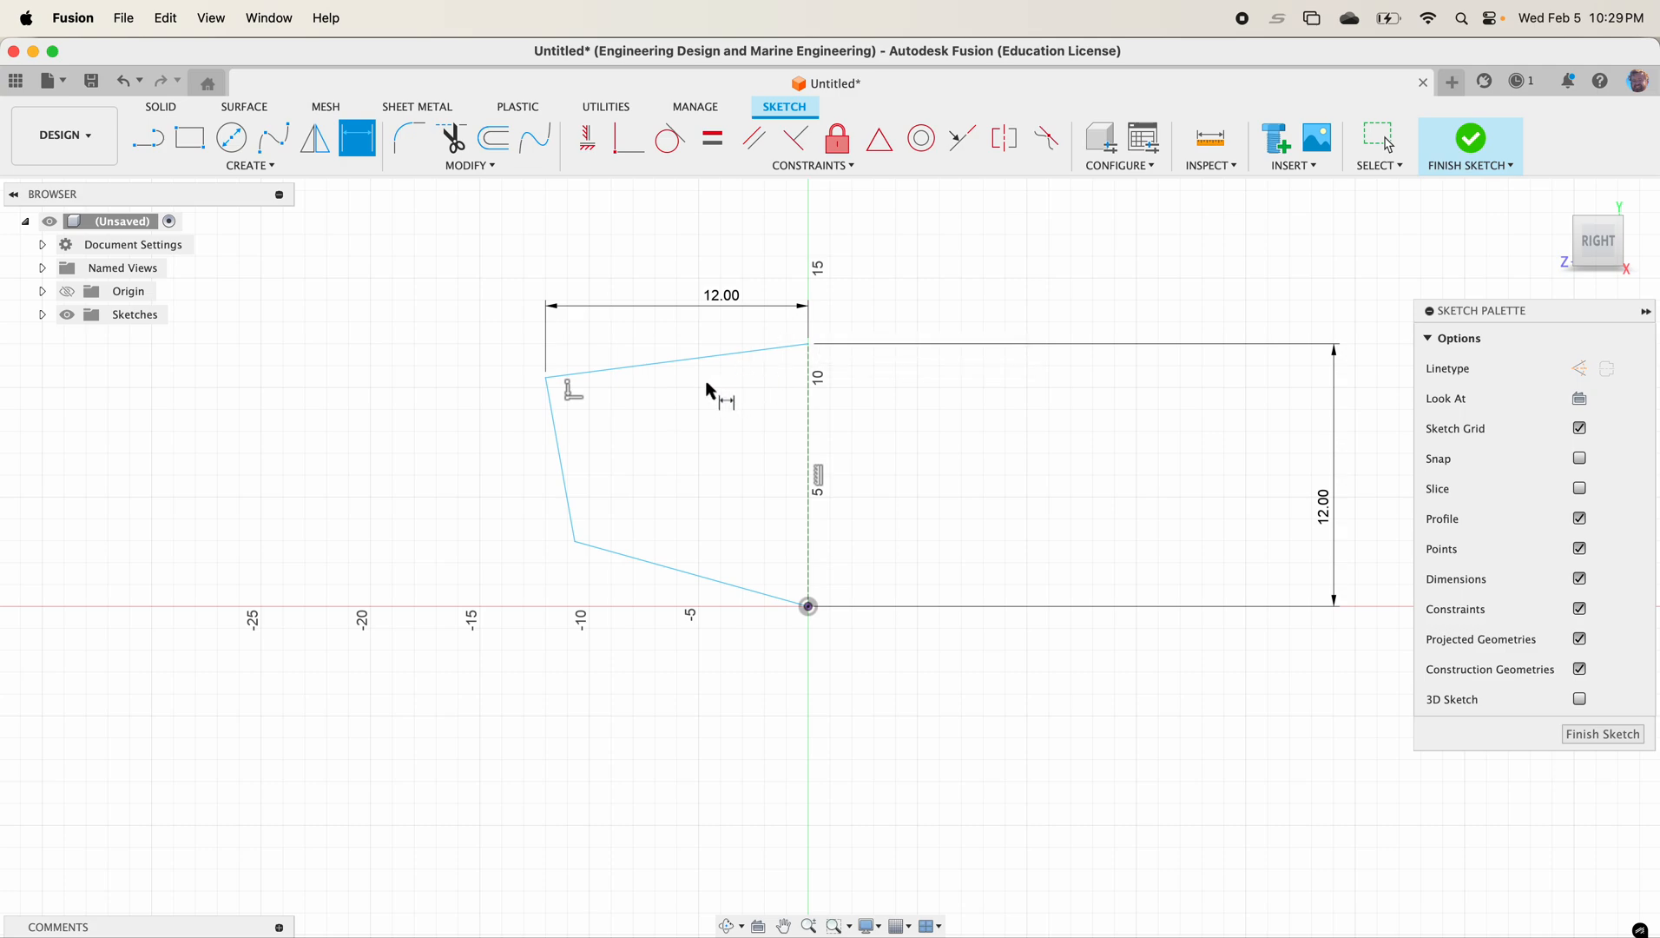
key("Escape")
mouse_move(582, 549)
left_mouse_down()
mouse_move(605, 568)
mouse_move(588, 582)
mouse_move(576, 569)
left_mouse_up()
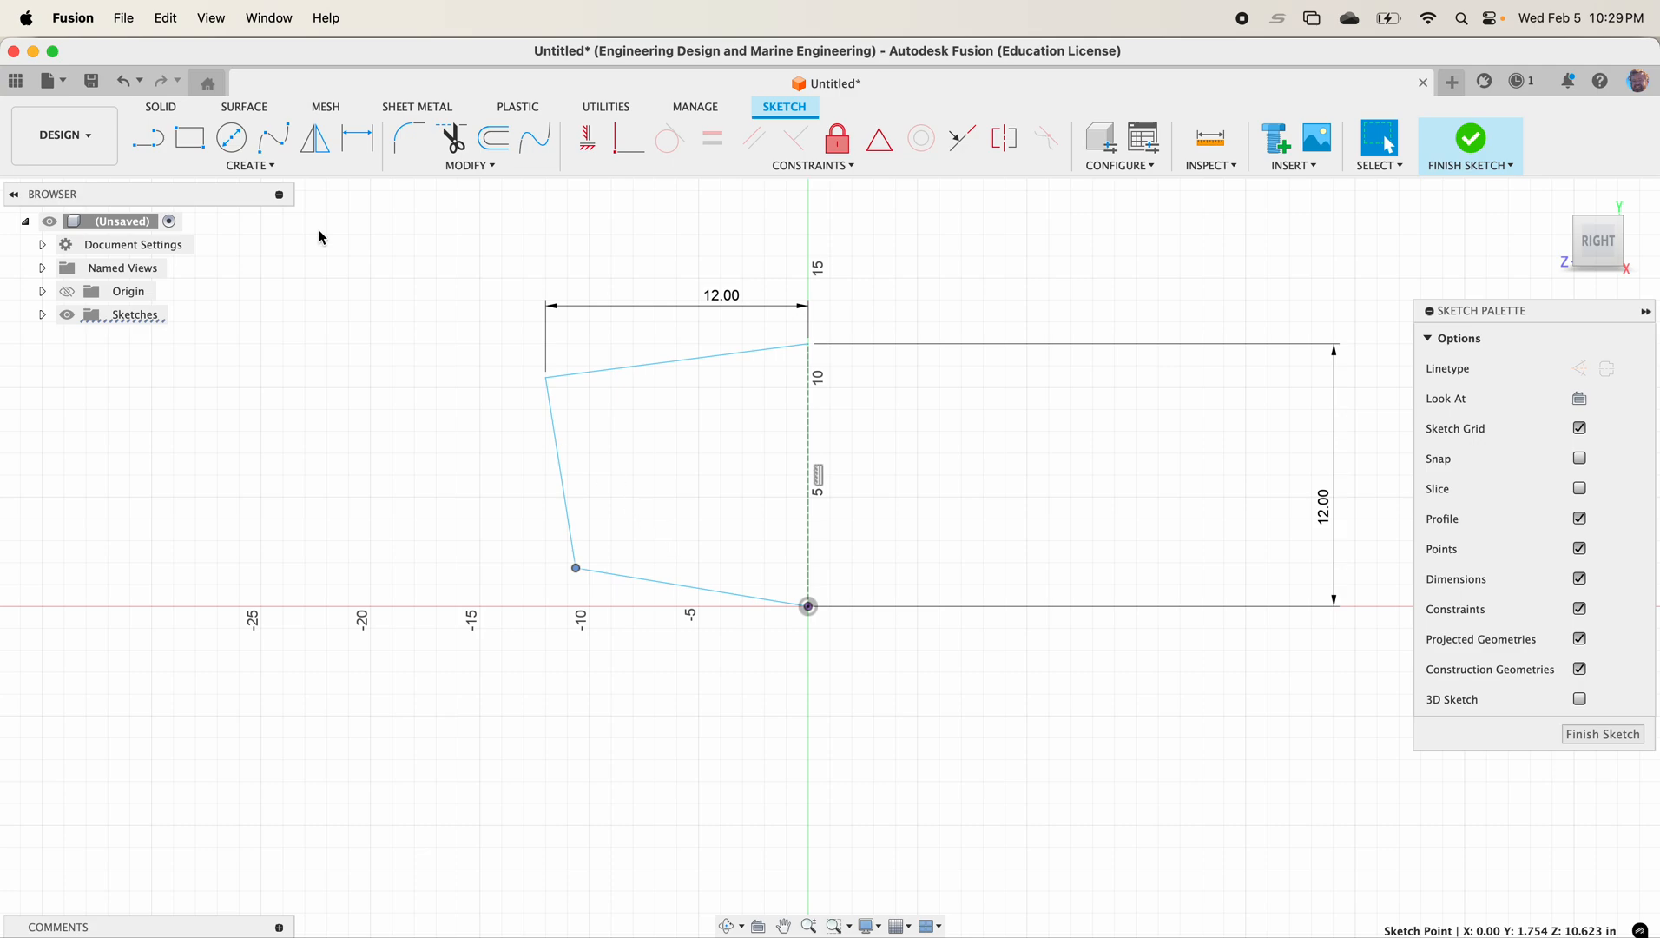
Step: Mirror the three outline lines across the vertical construction line and finish the sketch
left_click(315, 137)
left_click(657, 365)
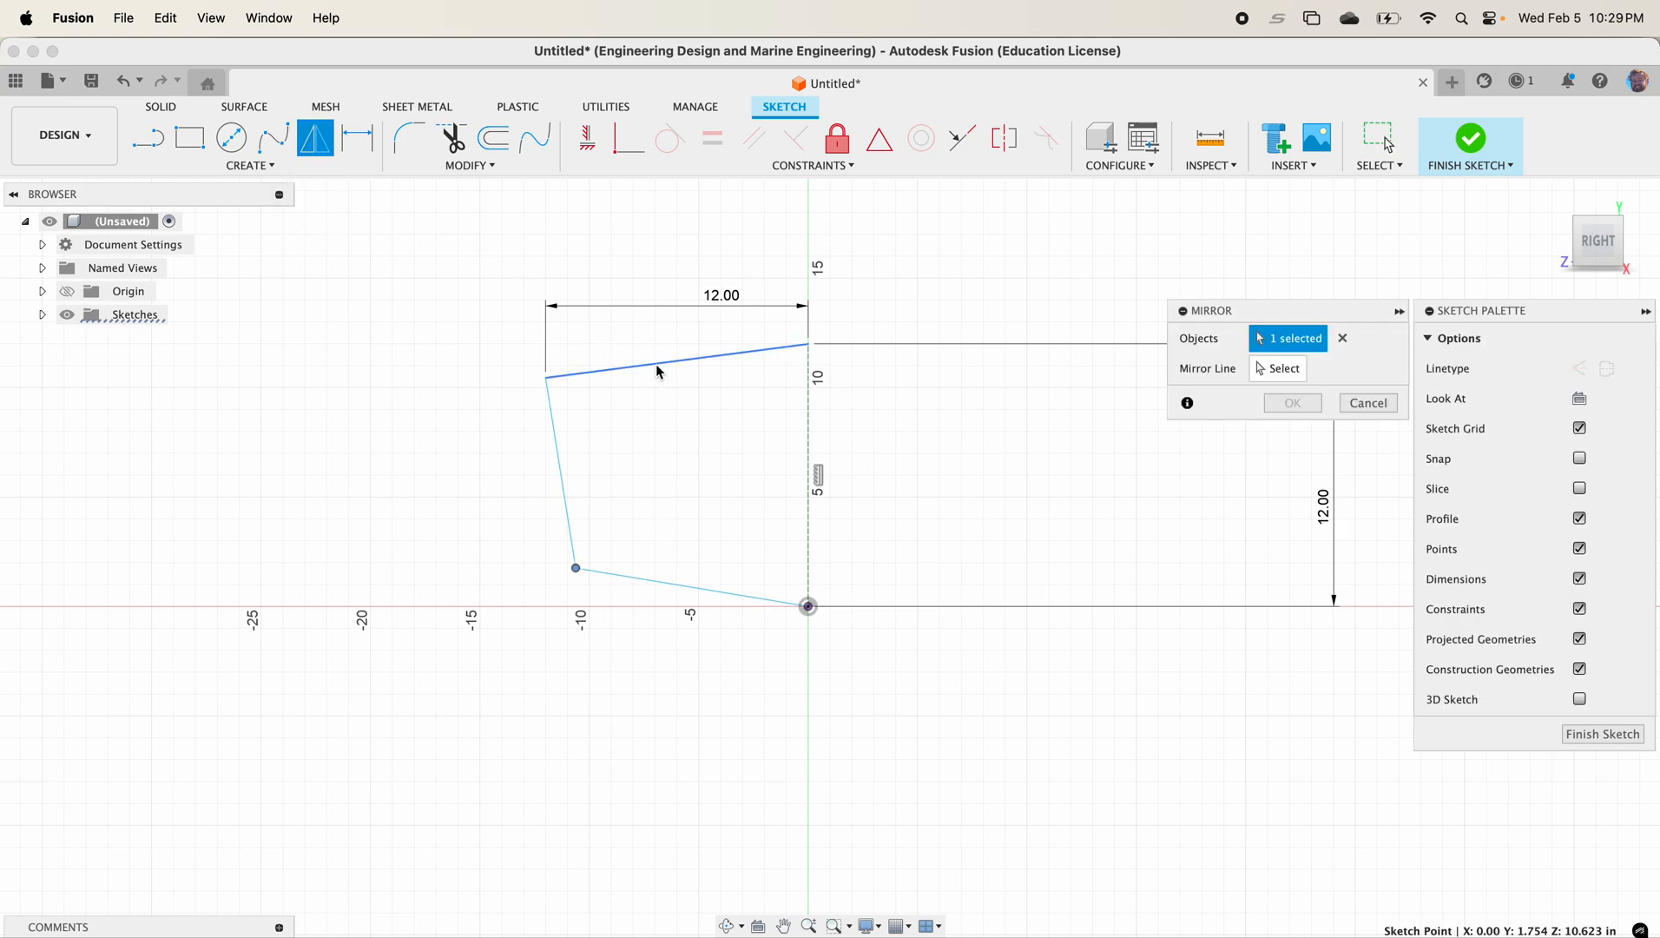
left_click(556, 441)
left_click(637, 578)
left_click(1278, 368)
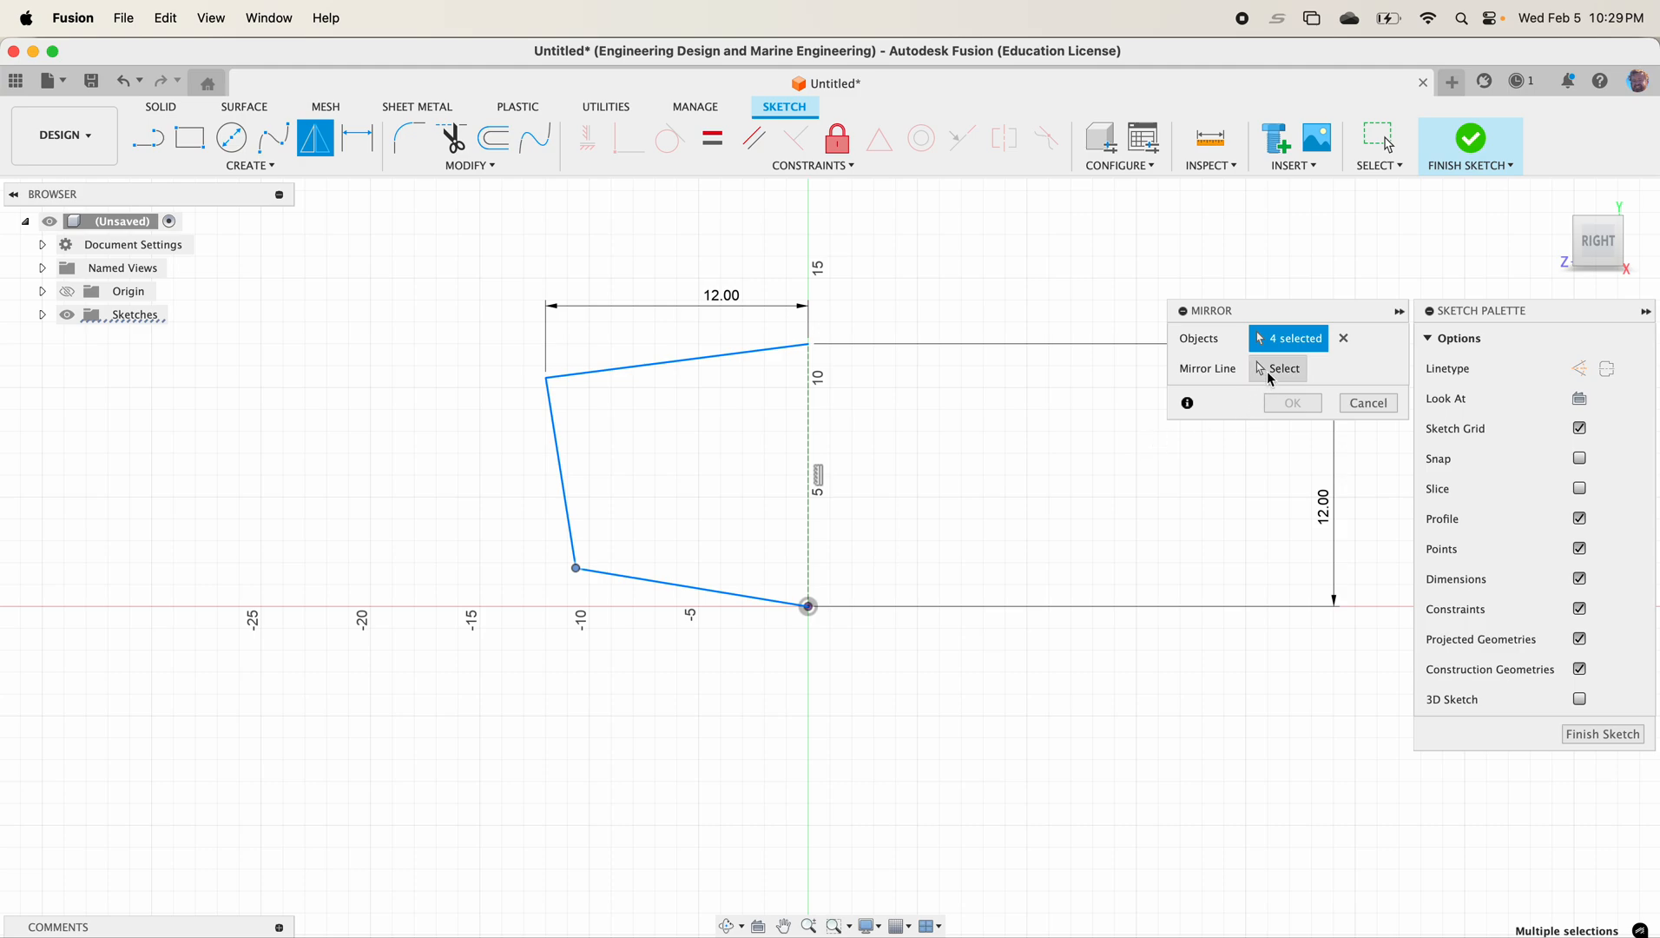
left_click(813, 474)
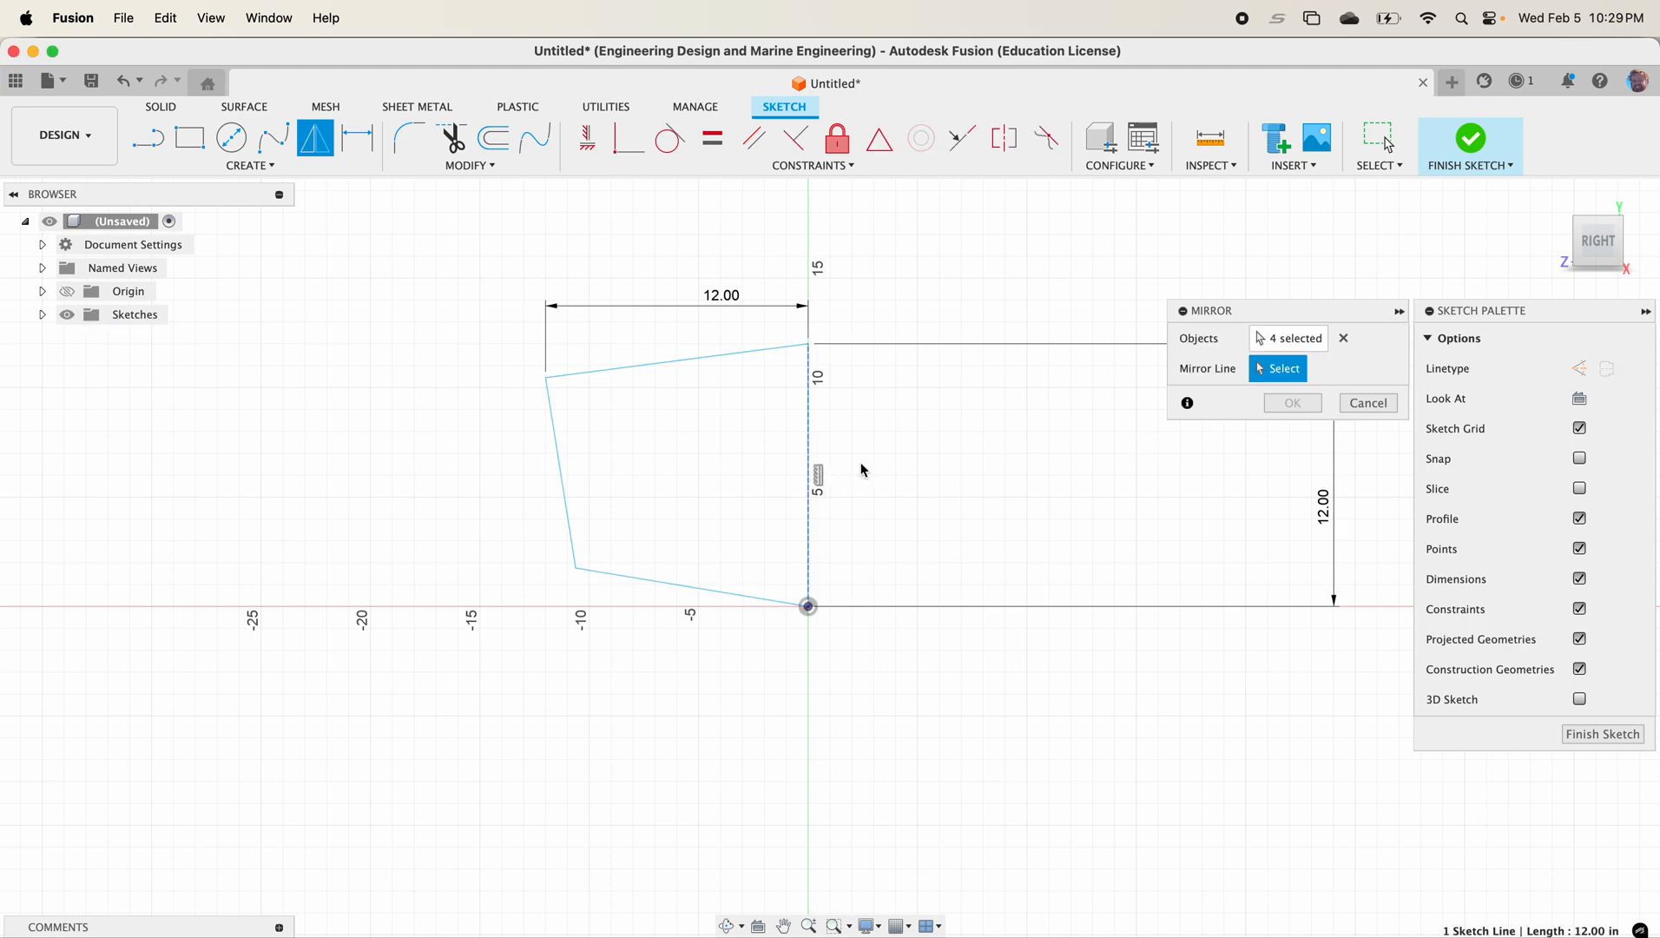
left_click(1269, 403)
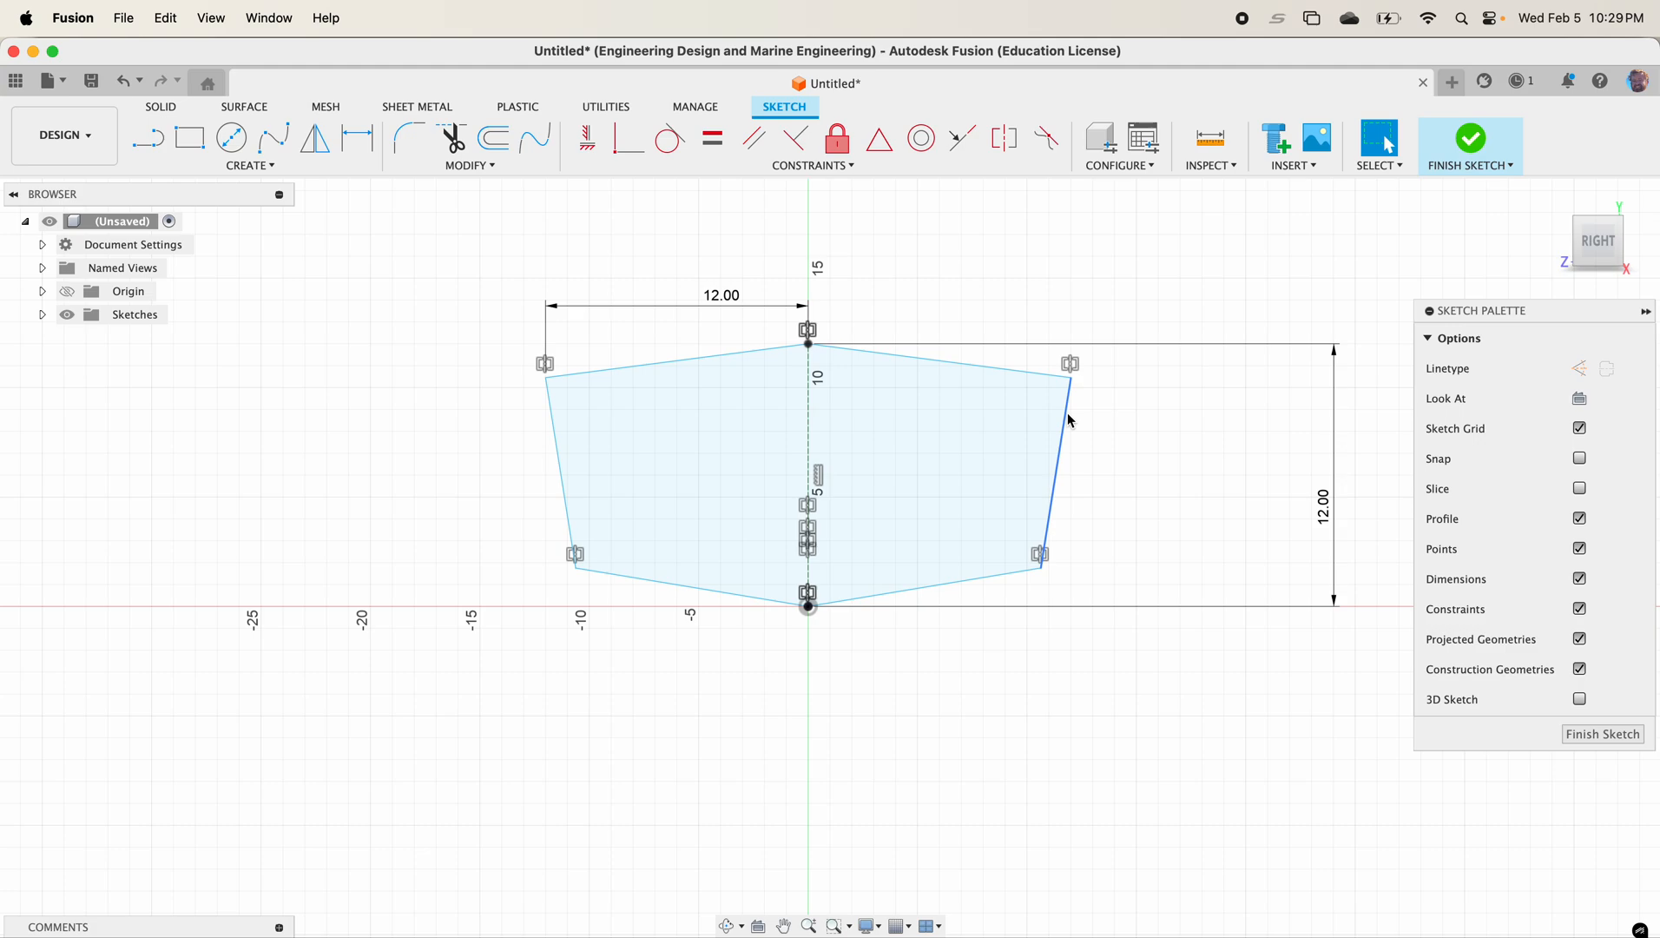
left_click(1433, 168)
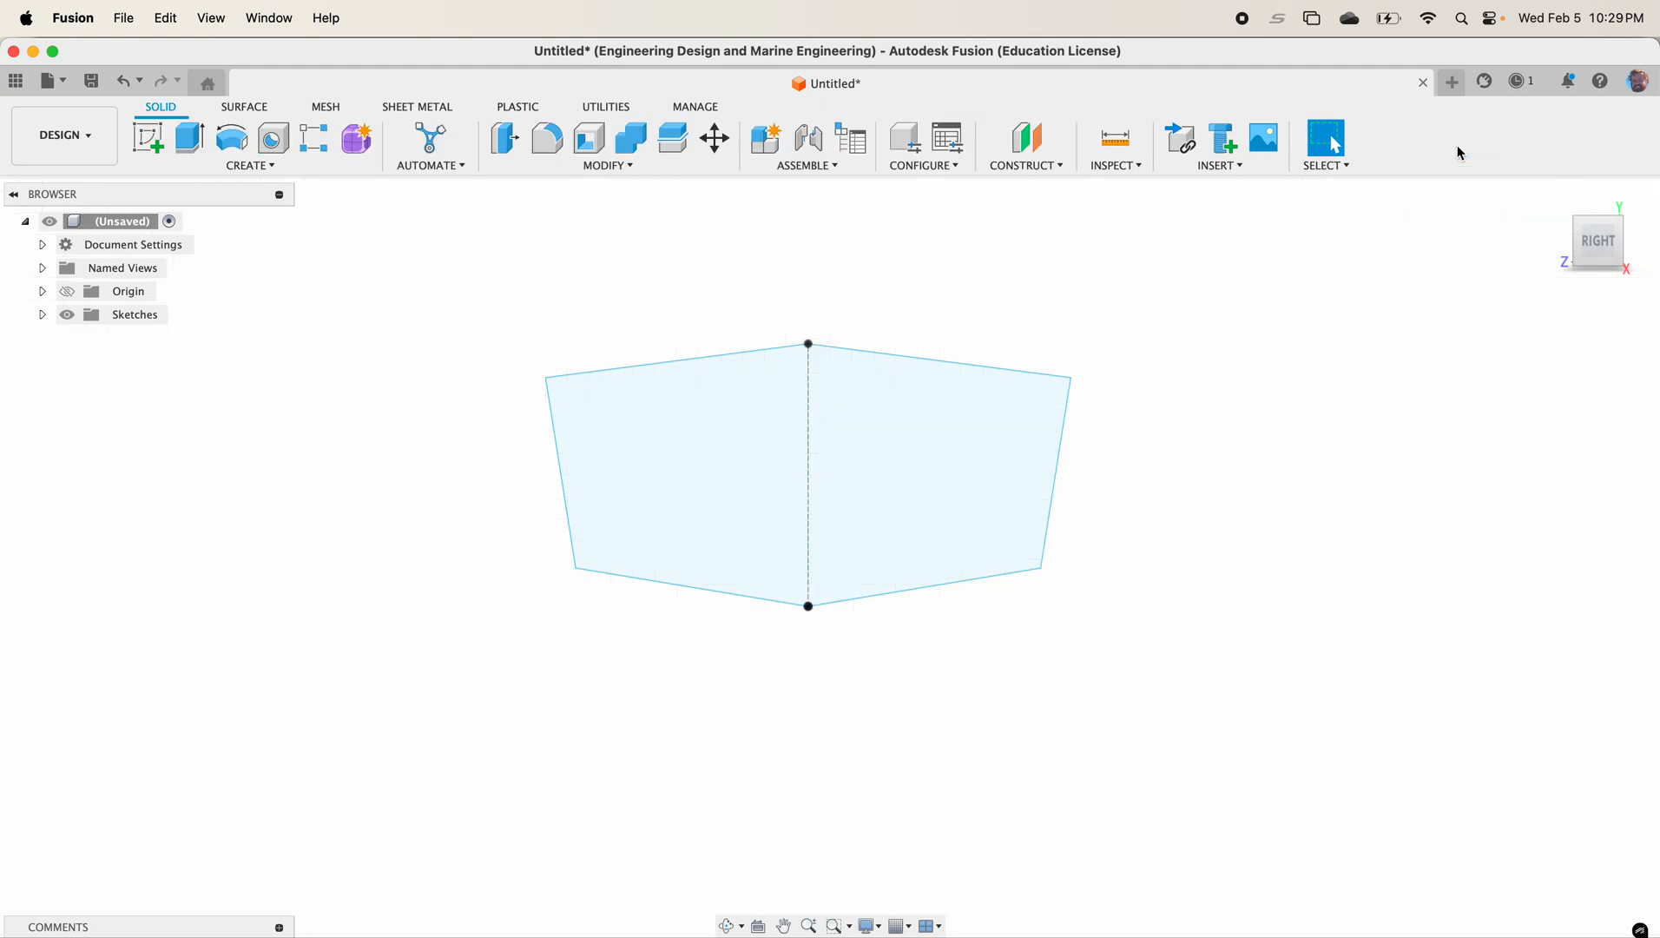
Step: Show the origin planes in the home view and start a new sketch on the front XY plane
left_click(1555, 194)
scroll(1020, 523, "down", 10)
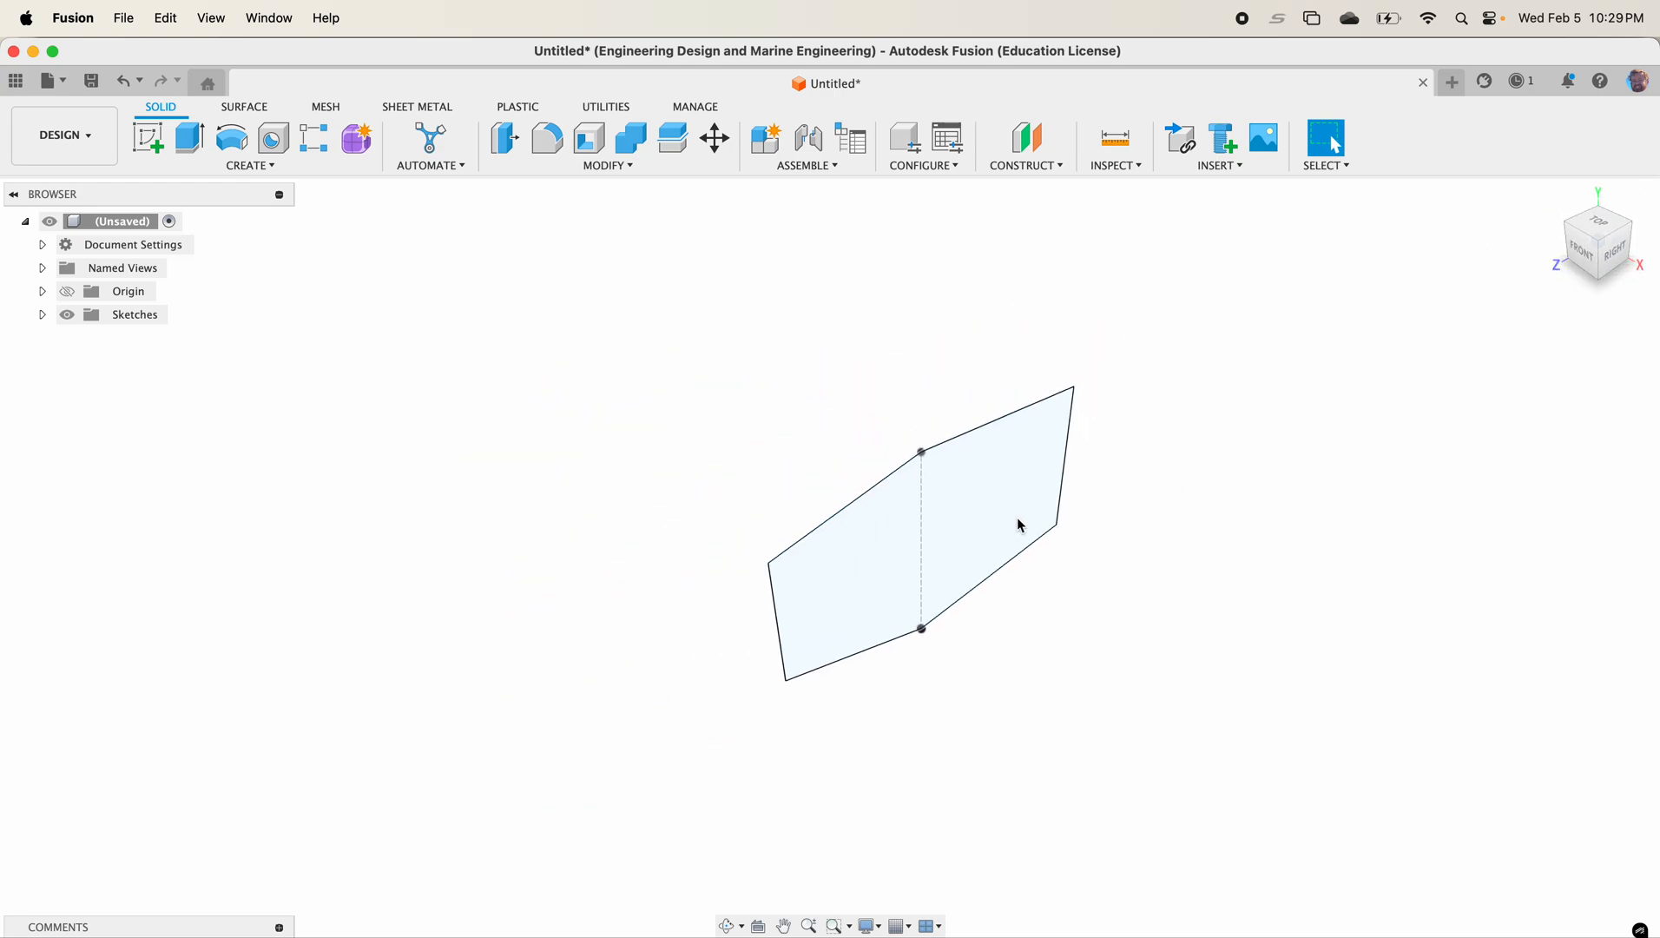
middle_click_drag(1031, 527, 1023, 493)
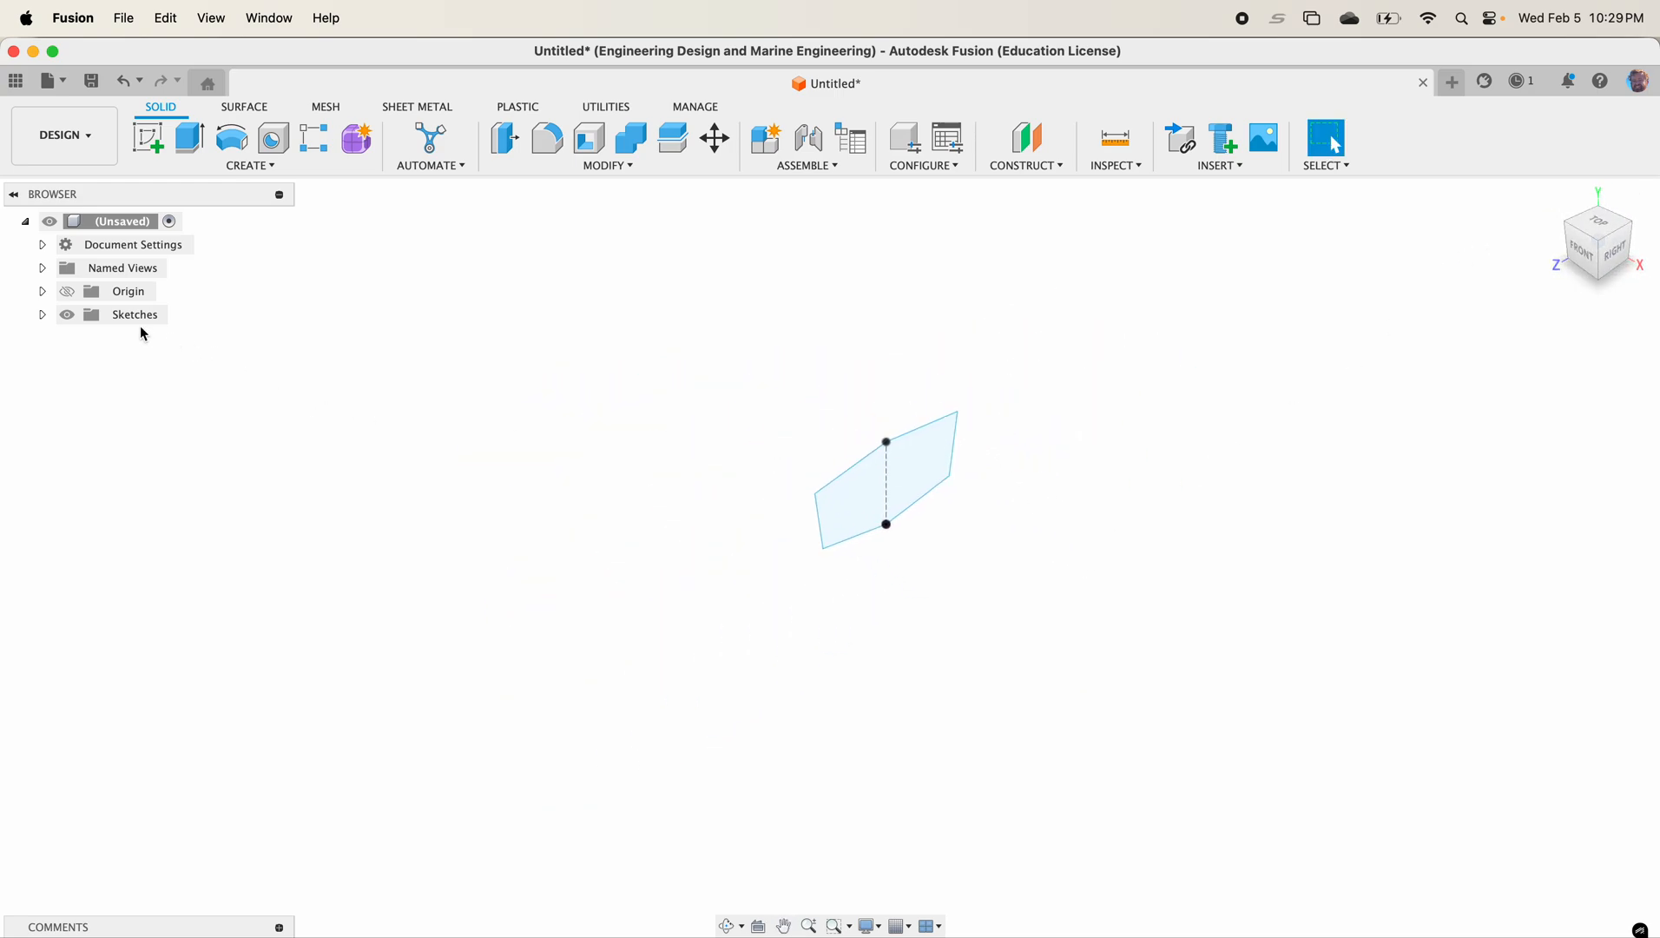
left_click(67, 292)
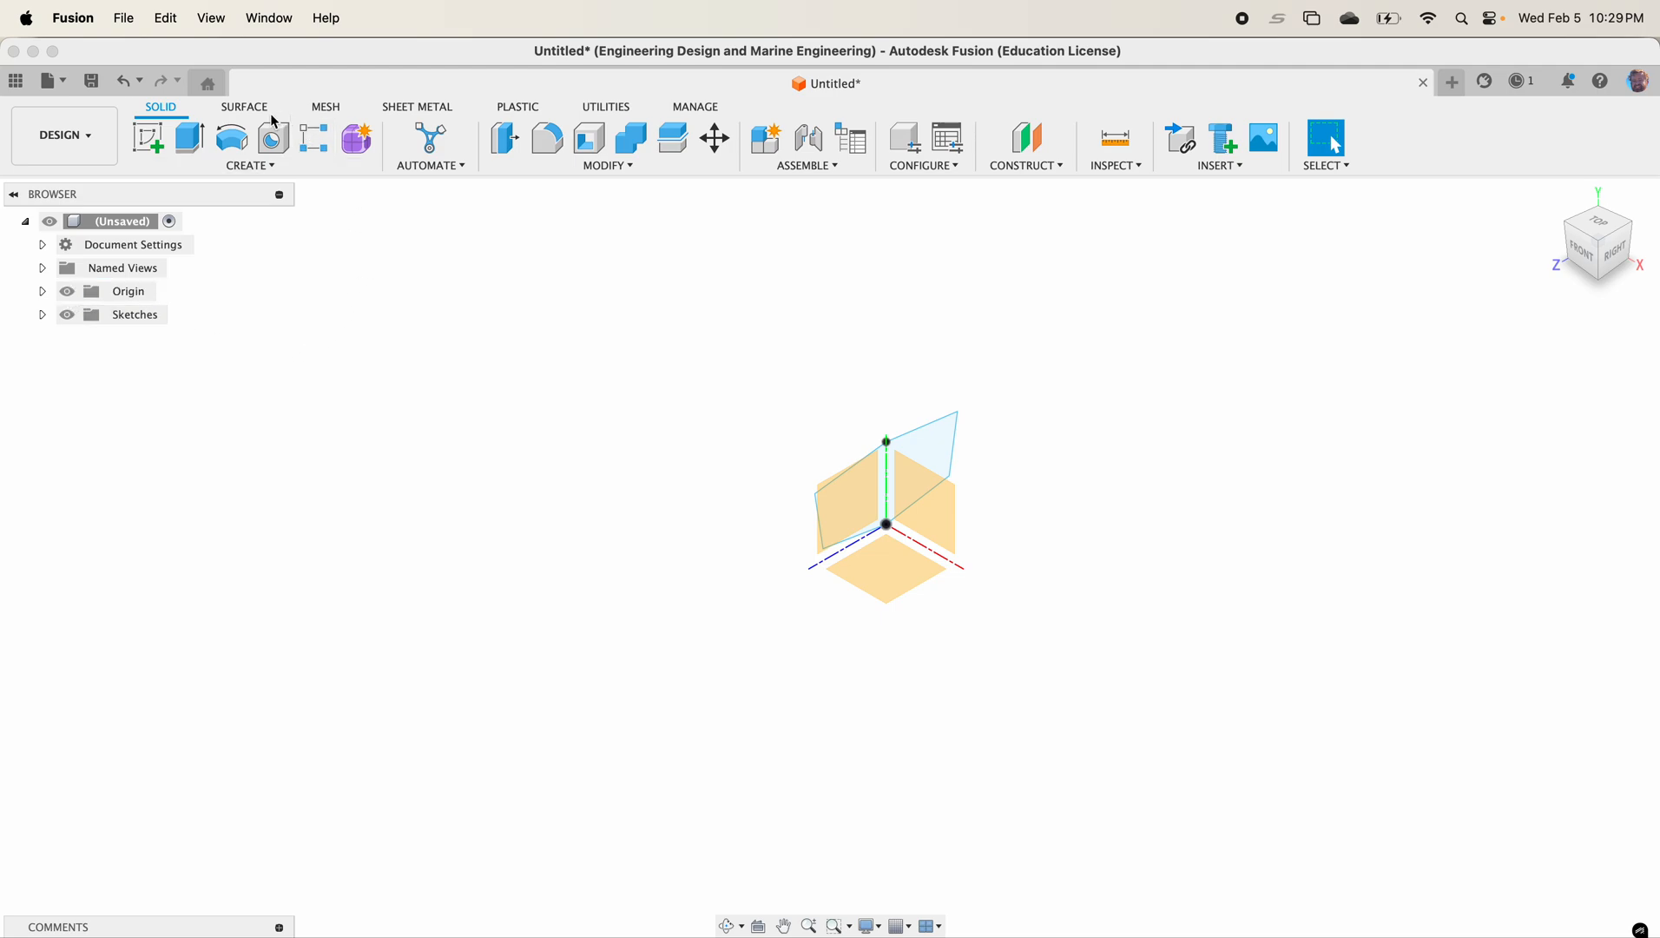
left_click(147, 137)
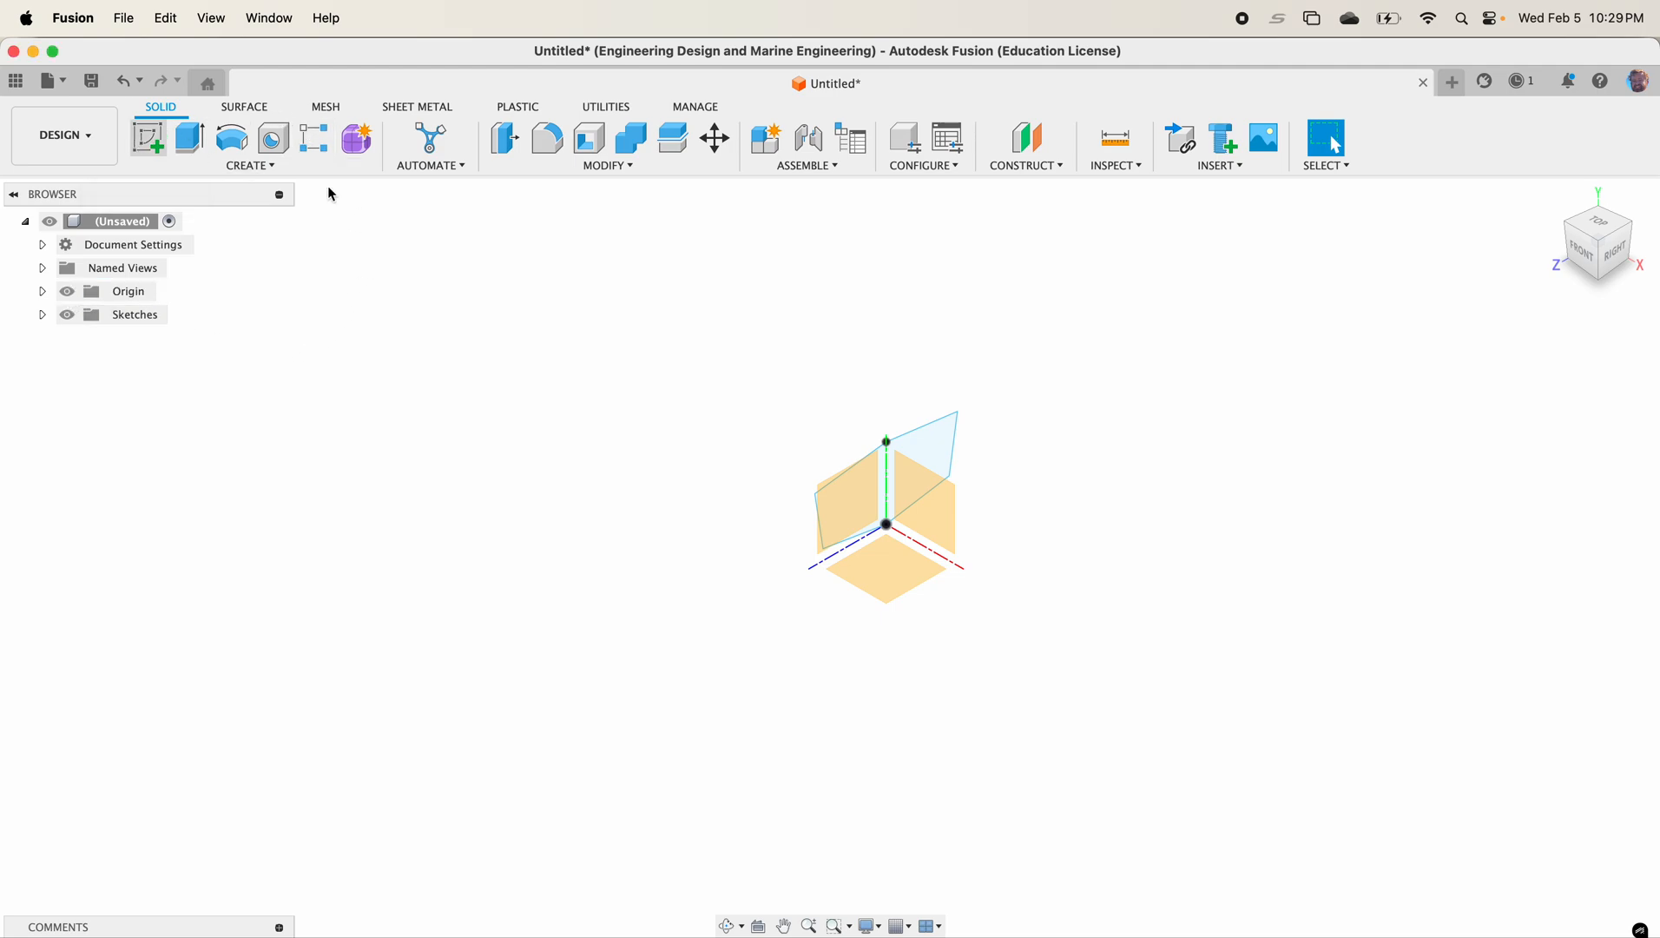
left_click(951, 523)
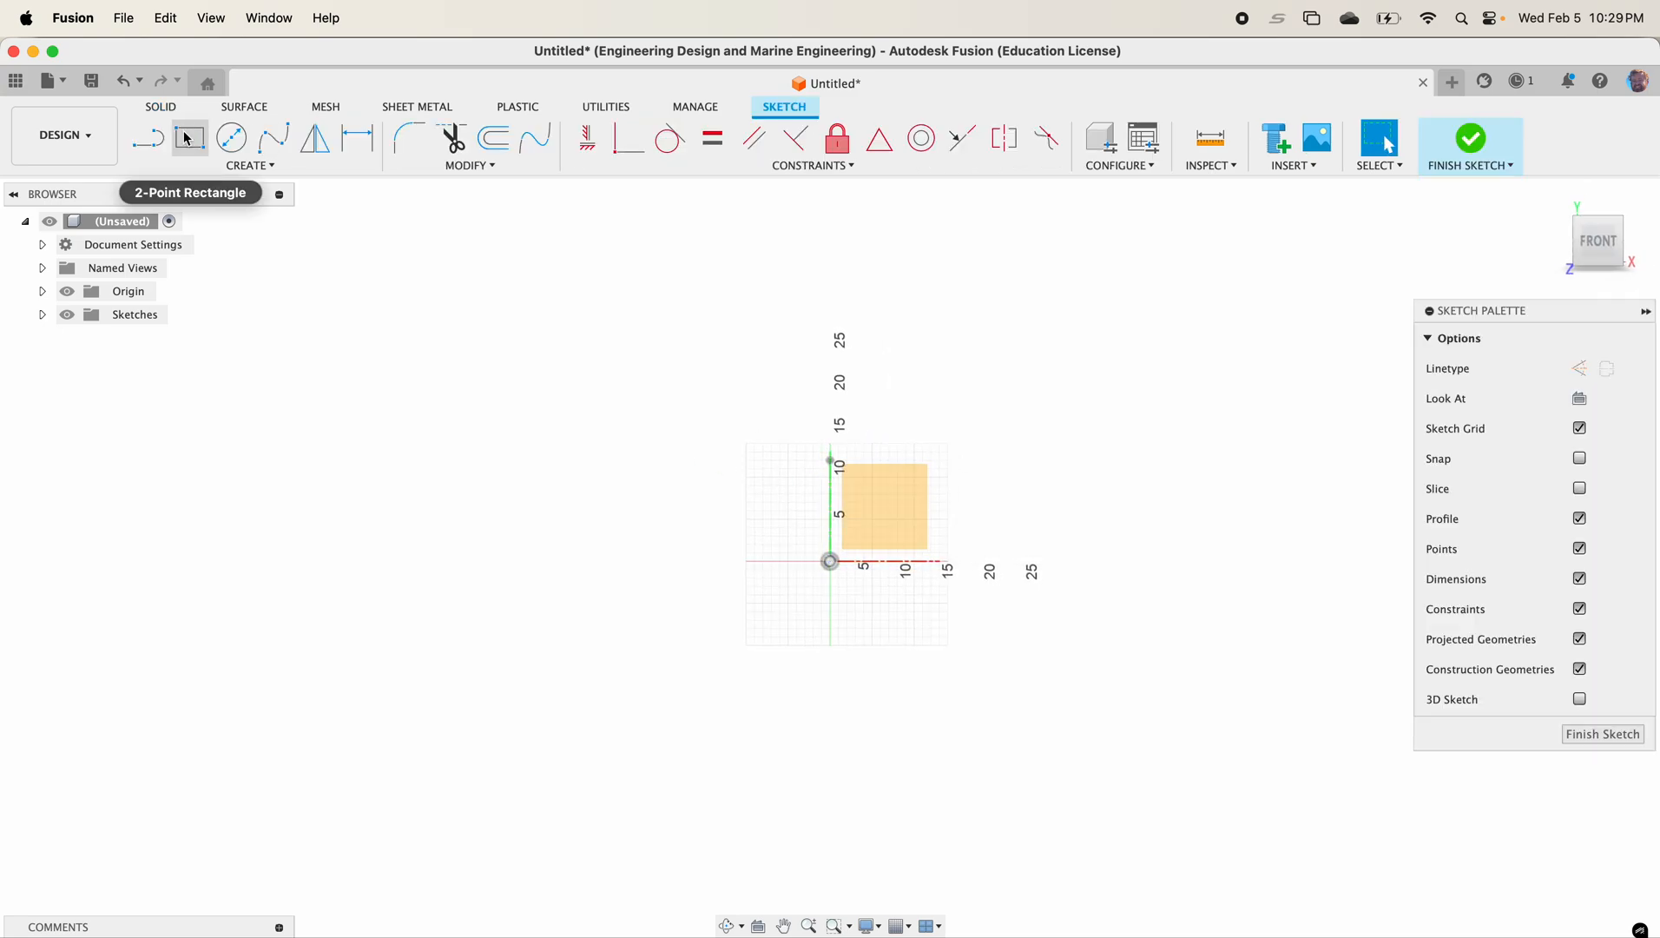
Step: Sketch two short separate slanted lines above the horizontal axis, one about 65 in left of the origin and one about 61 in right
left_click(148, 139)
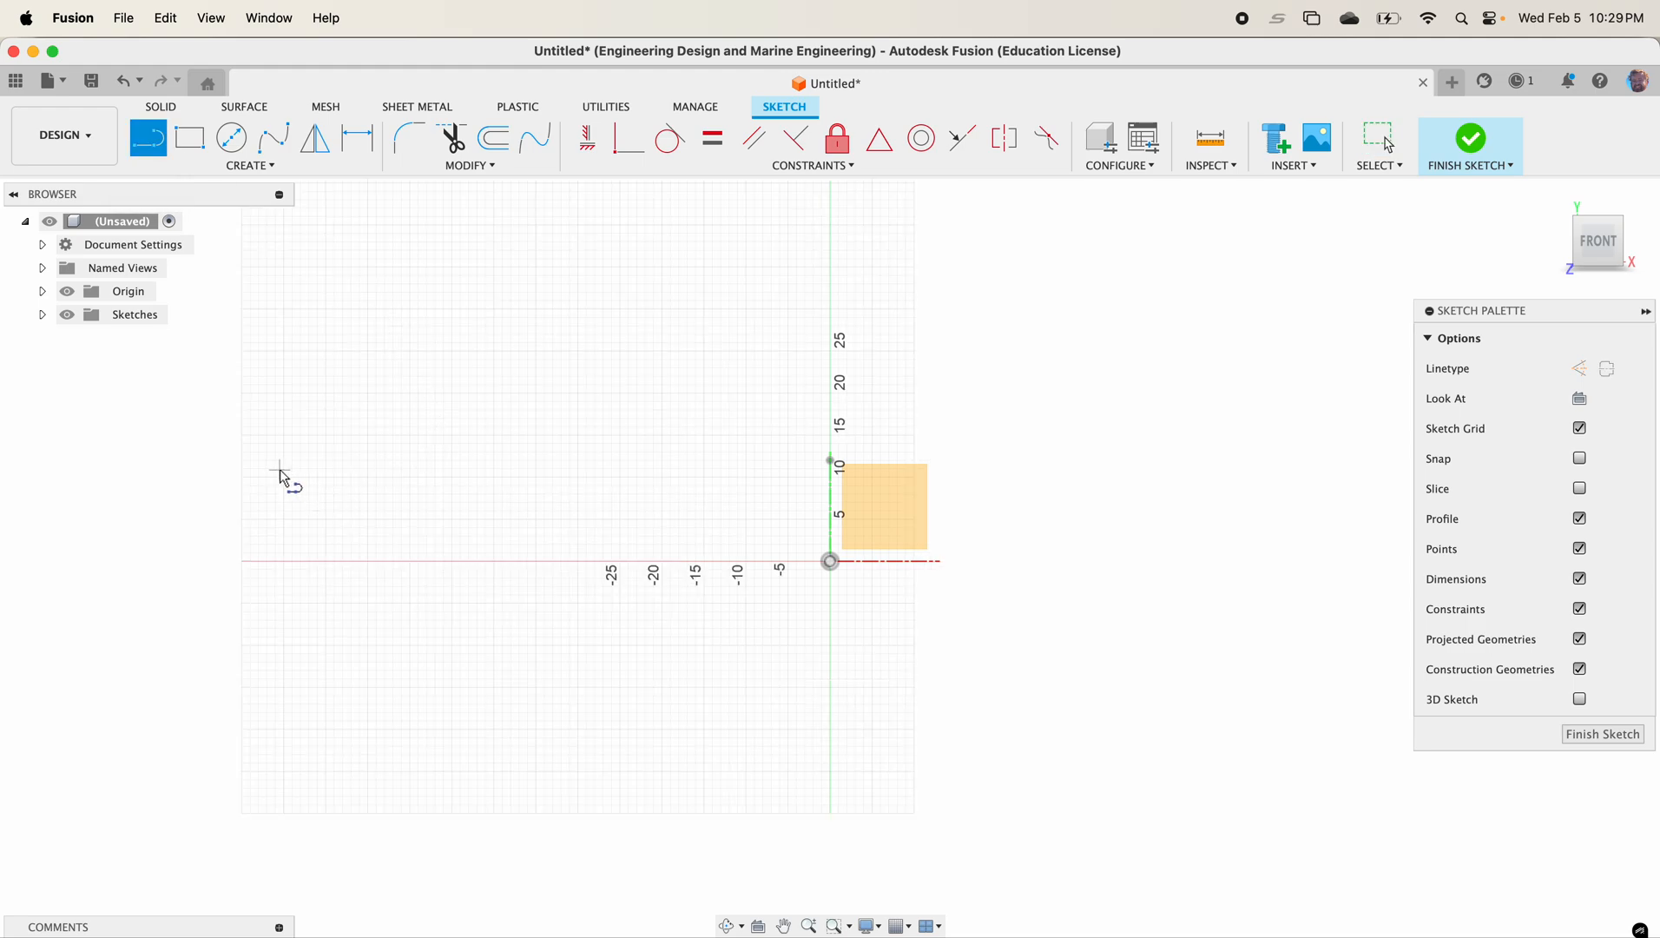
left_click(279, 470)
left_click(299, 519)
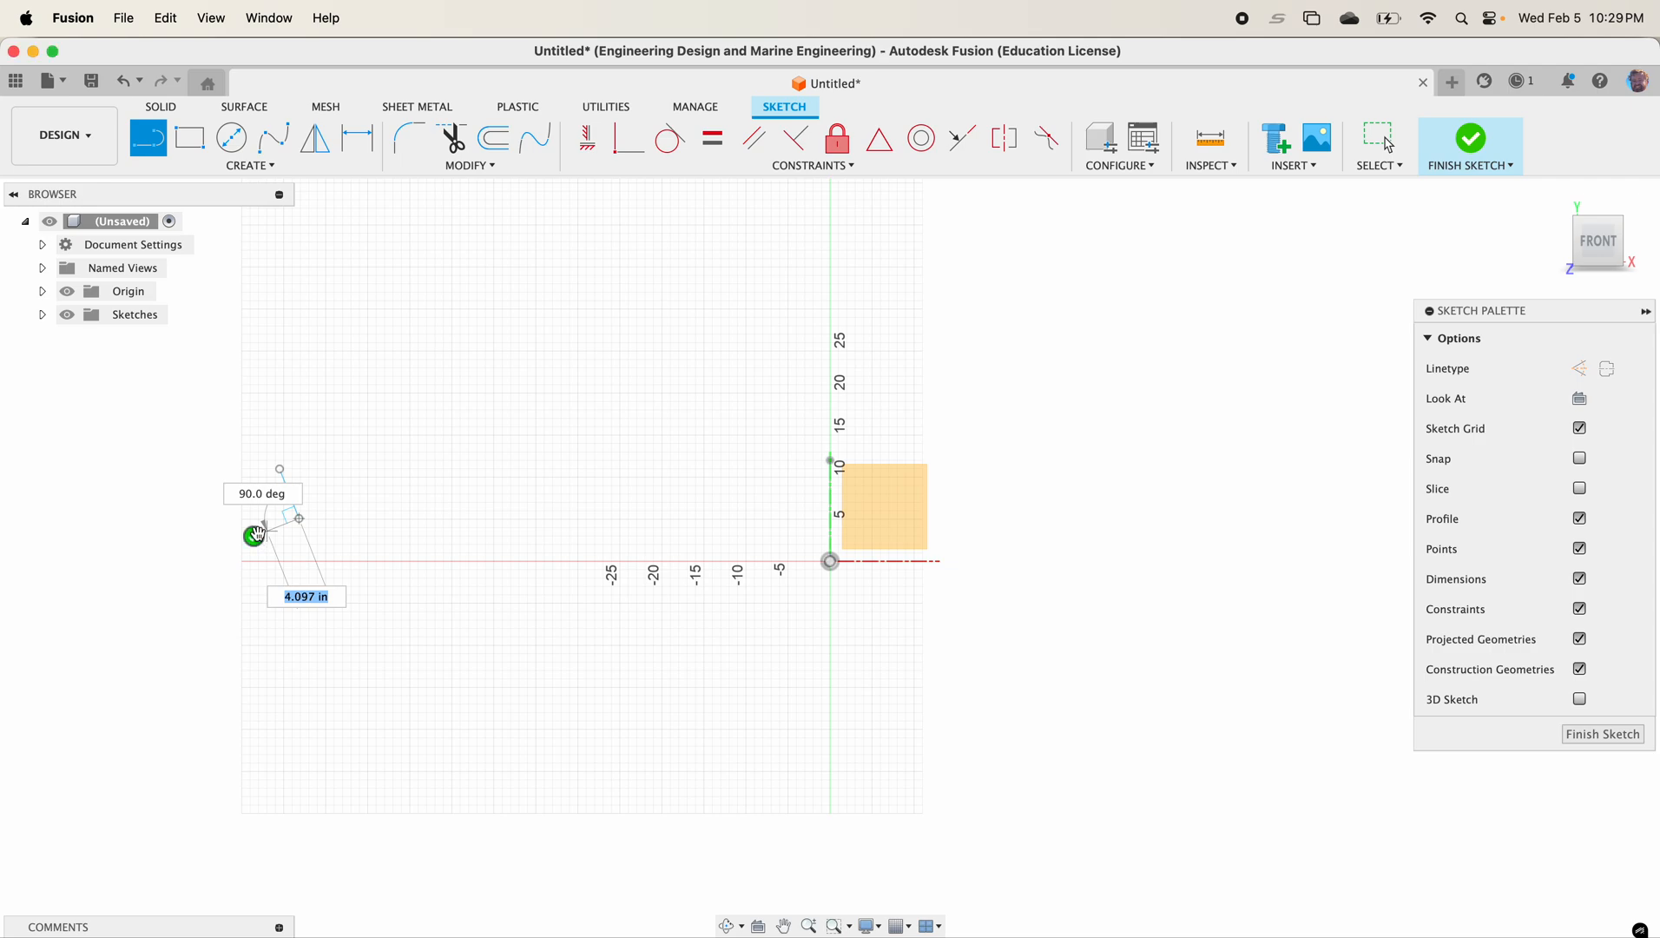
key("Escape")
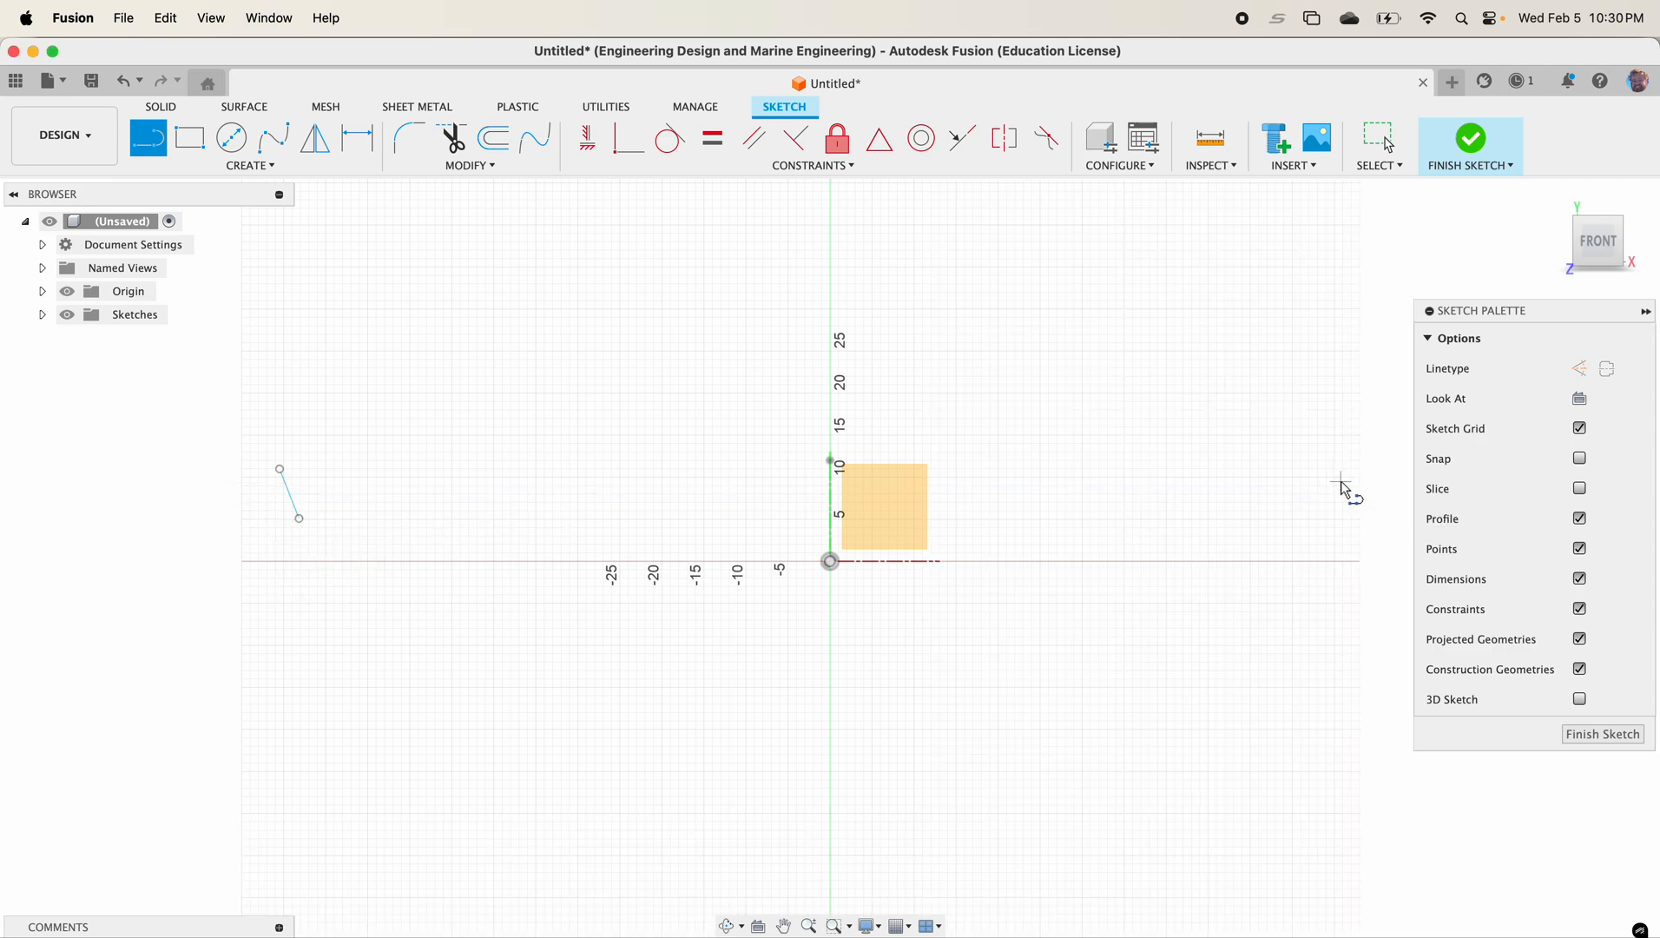
left_click(1342, 483)
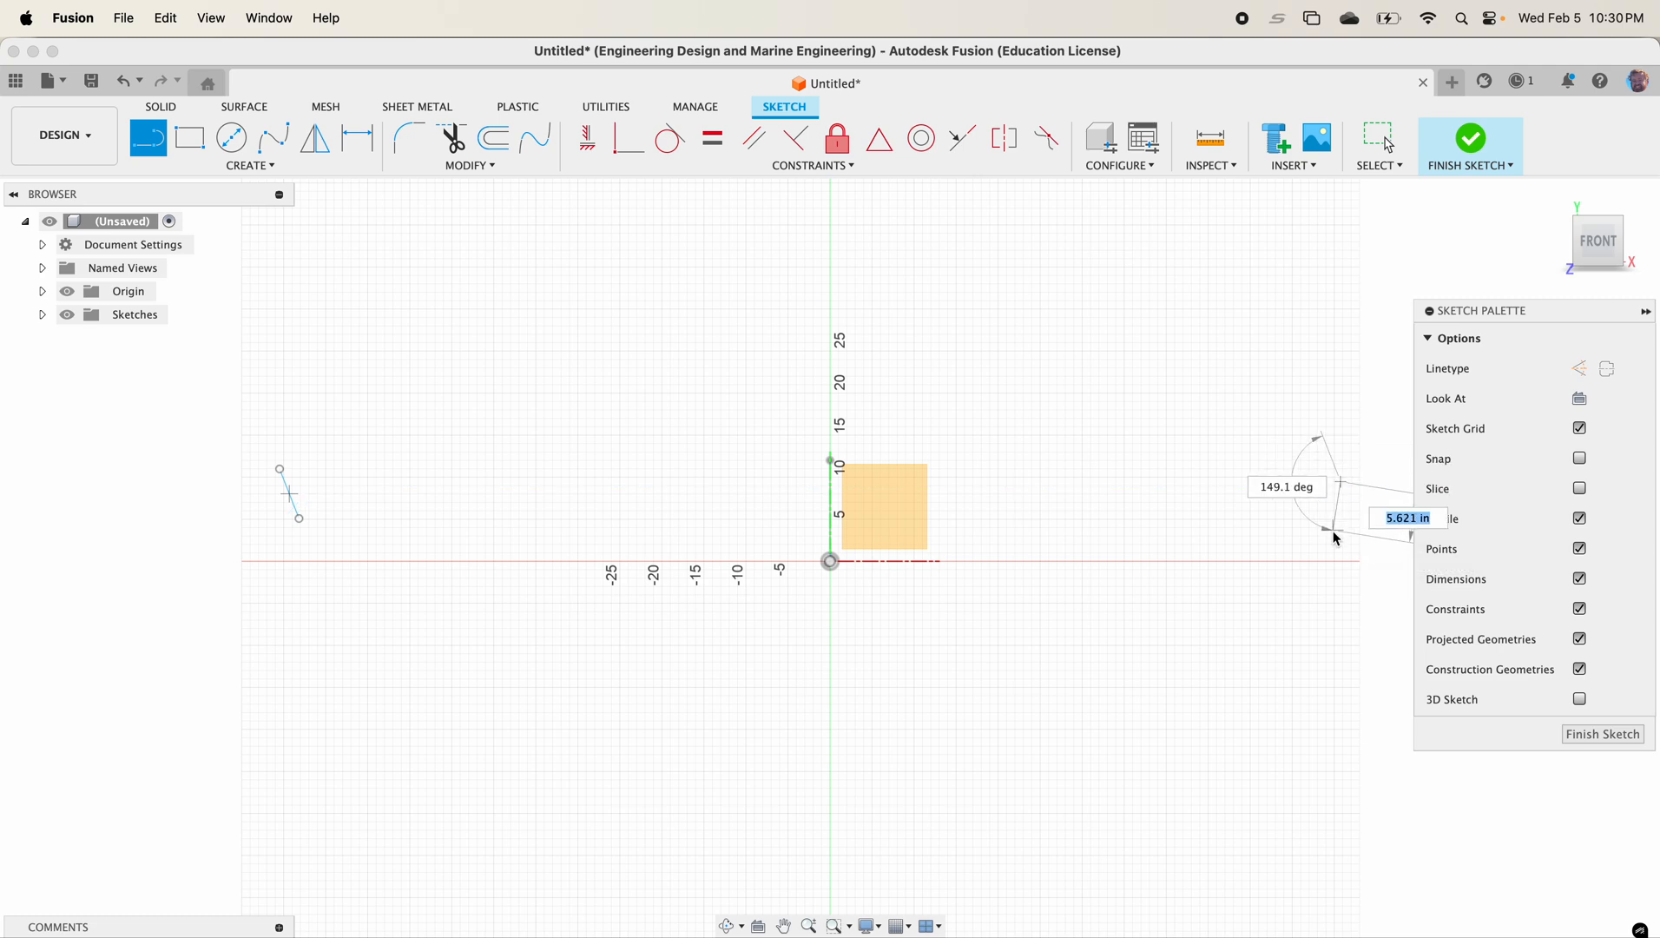
left_click(1335, 535)
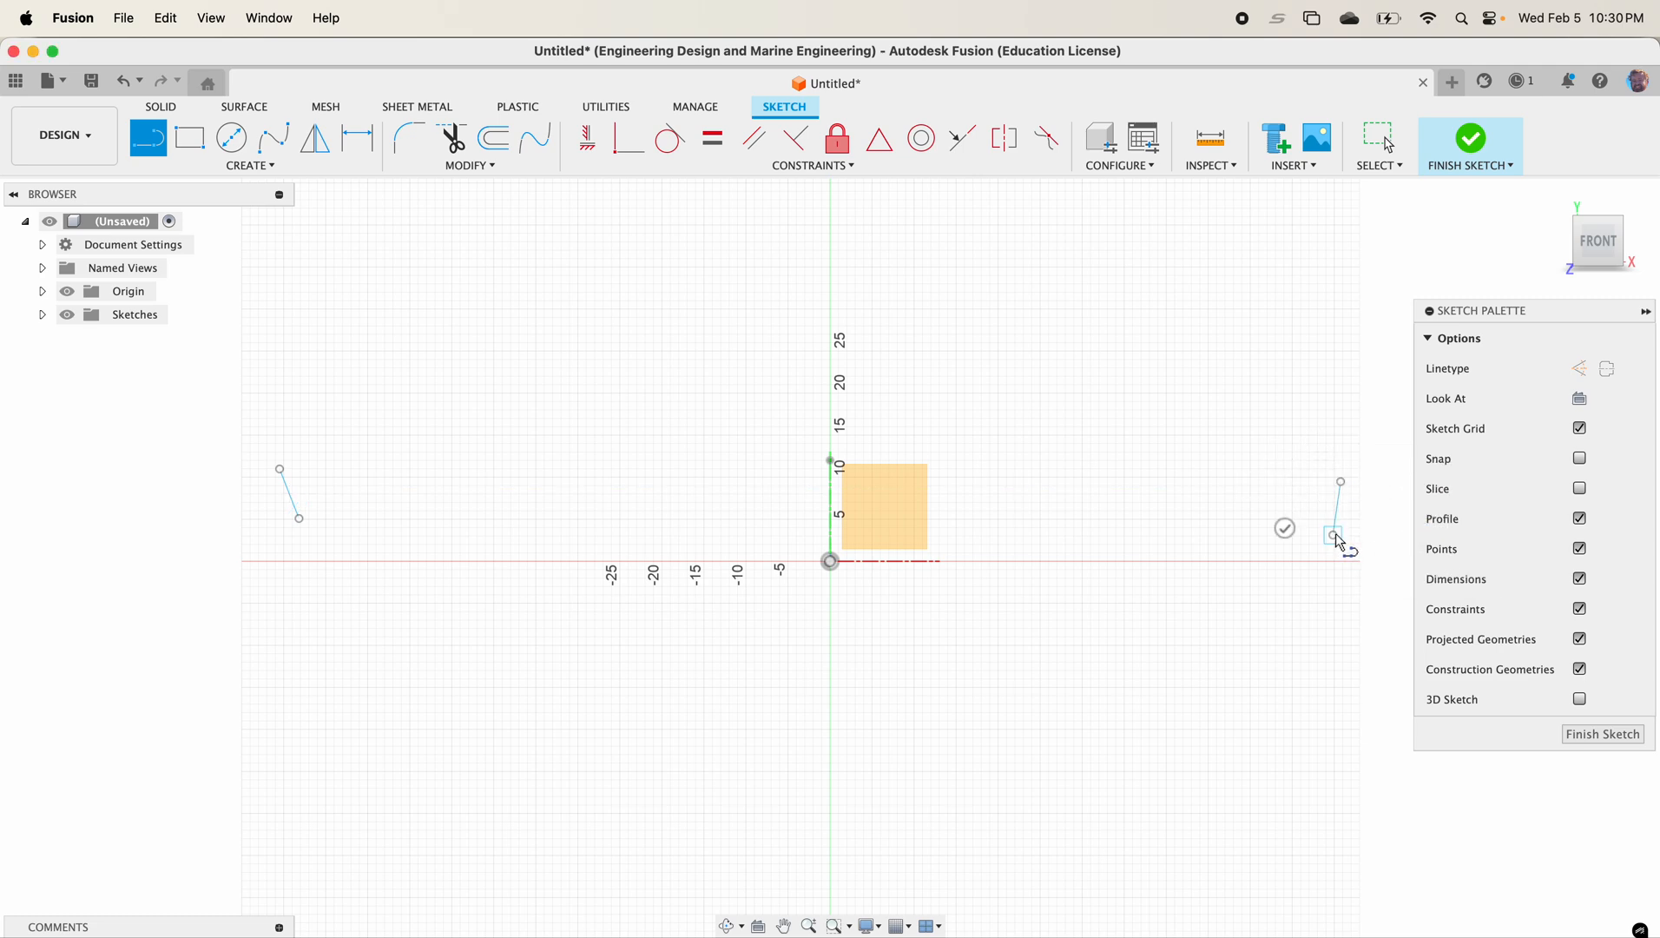
left_click(1280, 526)
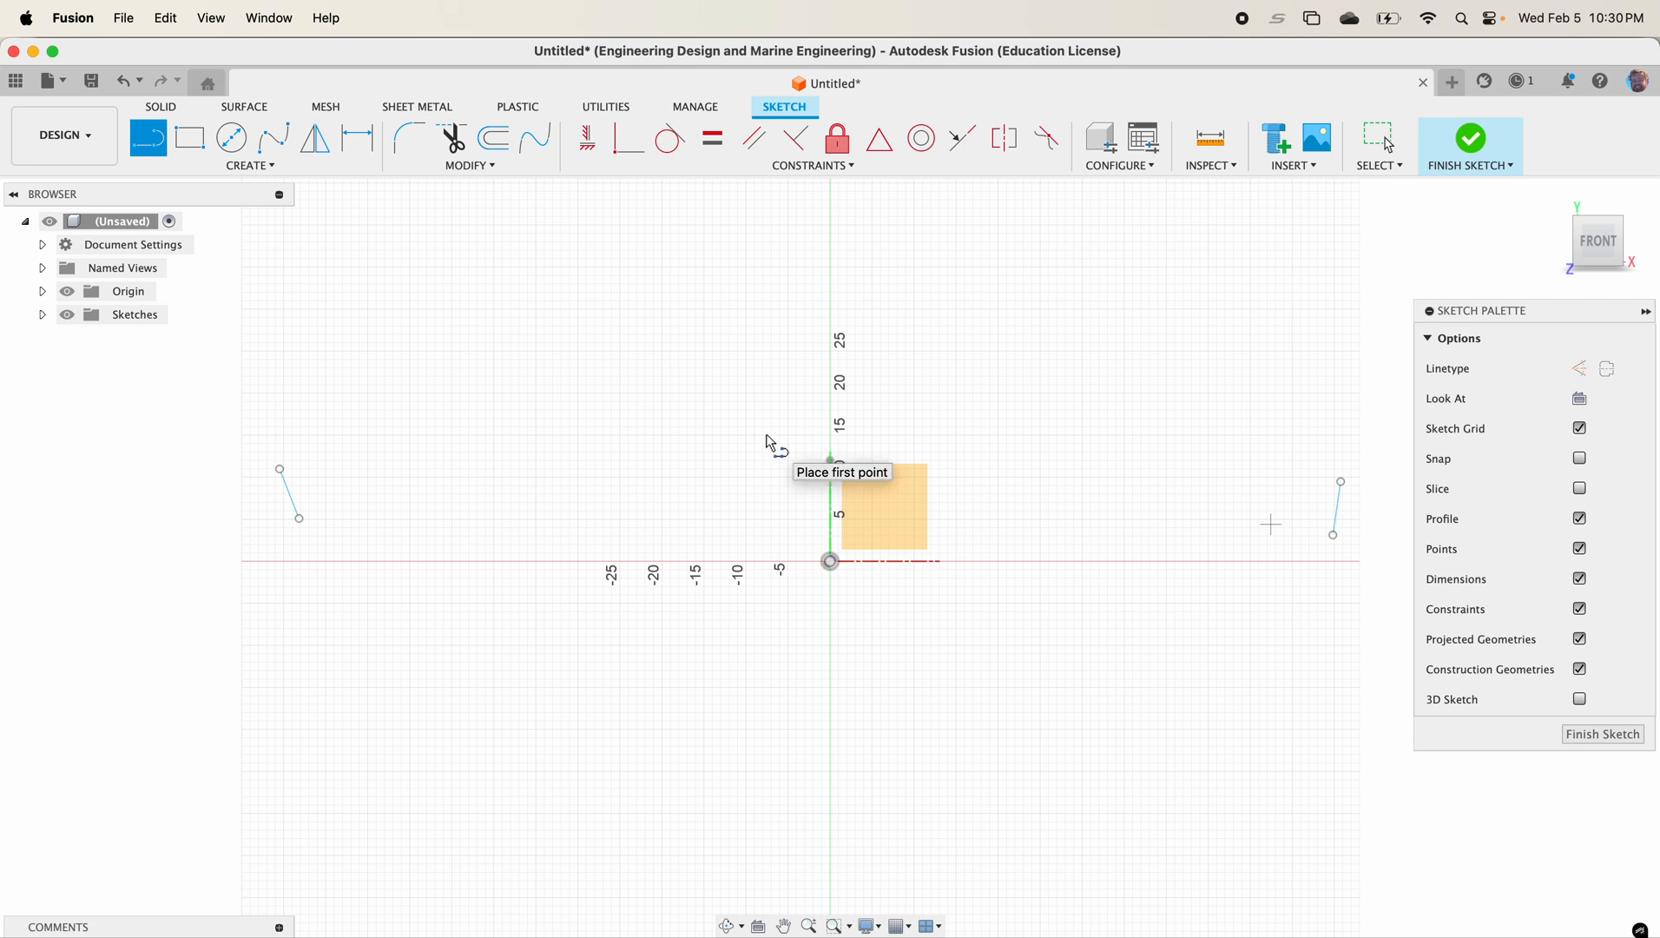
Step: Dimension the left line's upper end 84 in (7 ft) horizontally from the cross-section's upper centre point
key("d")
left_click(831, 461)
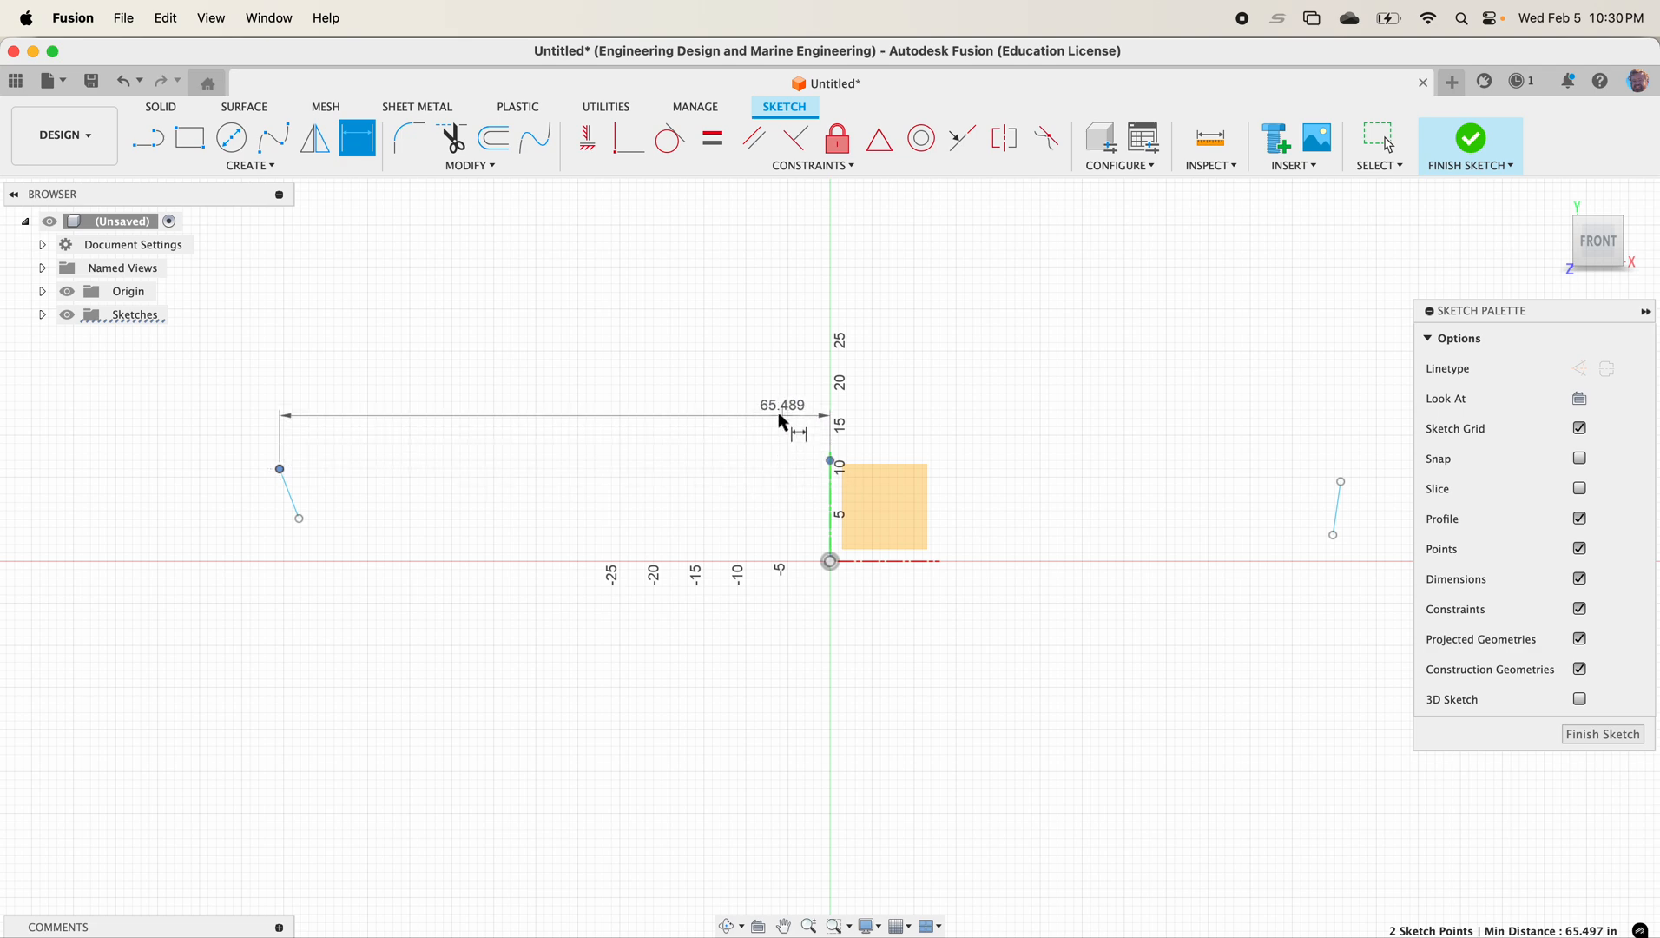
left_click(767, 417)
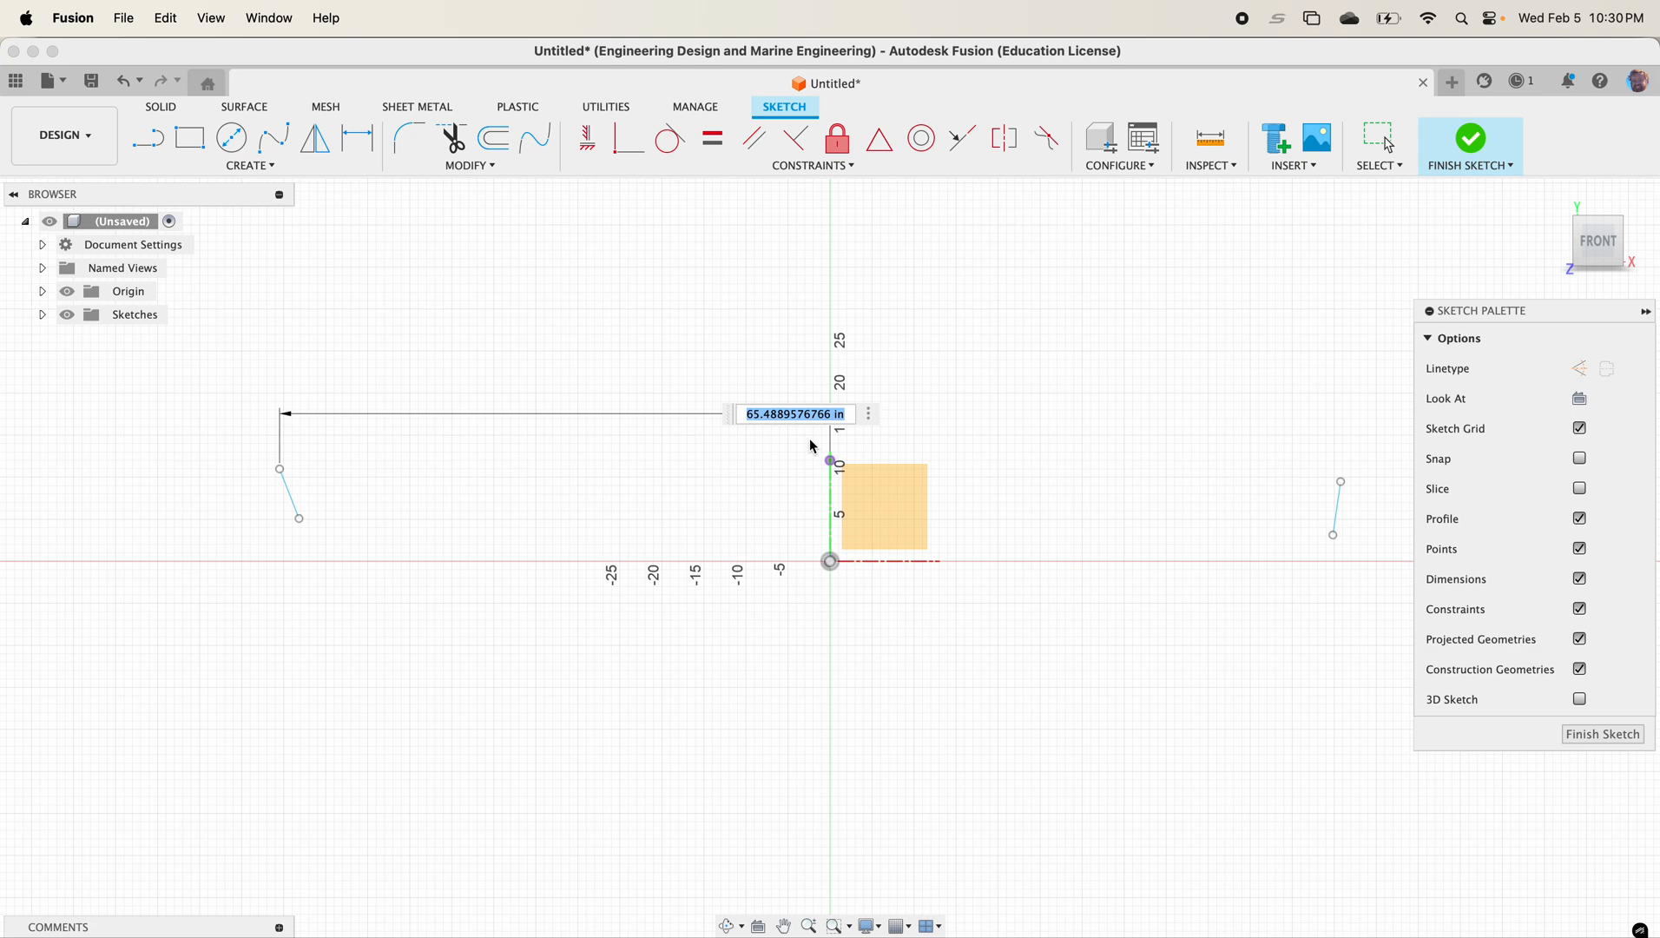
type("7")
key("Return")
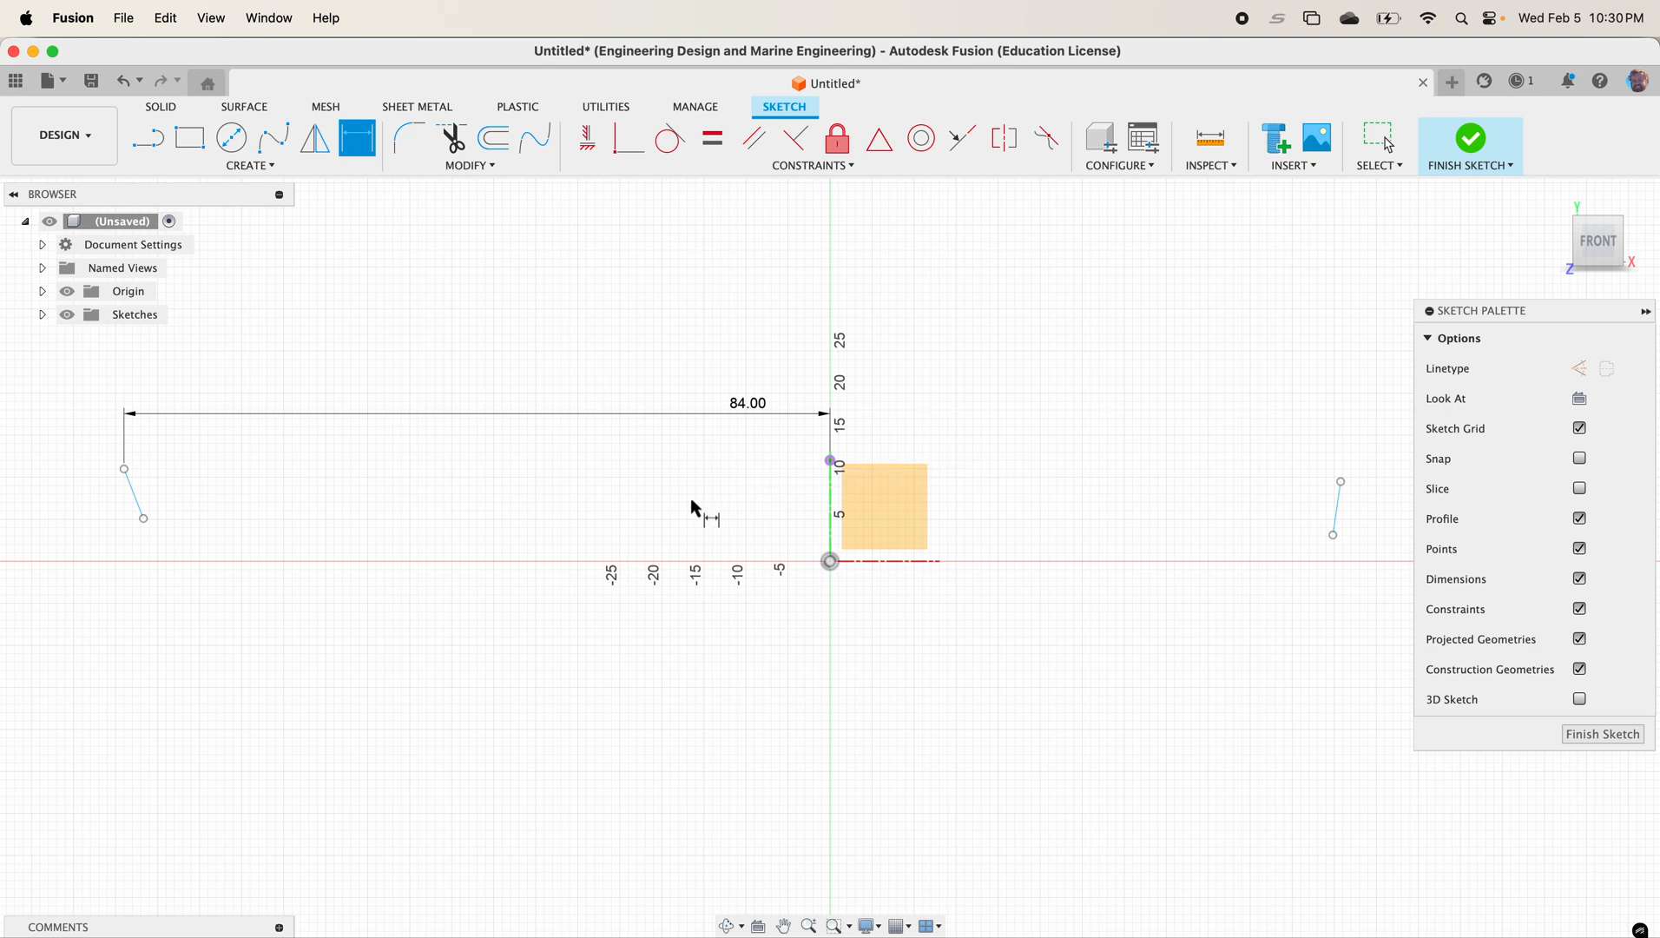
Step: Dimension the left line's lower end 2.5 in vertically above the origin
left_click(144, 519)
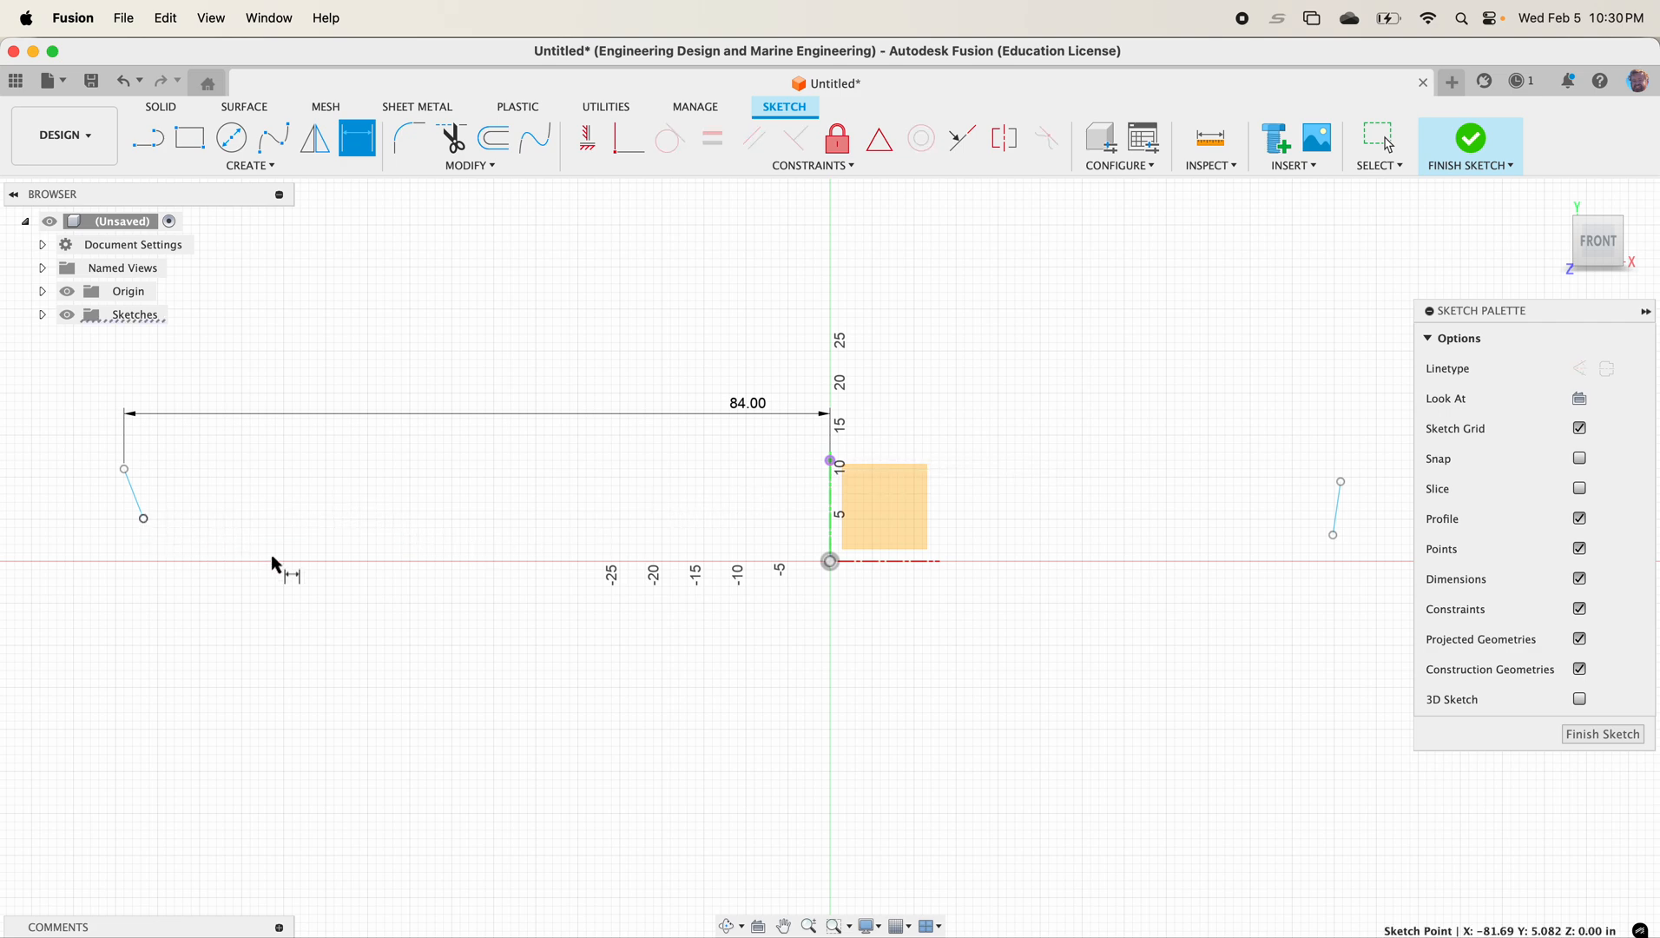
left_click(831, 563)
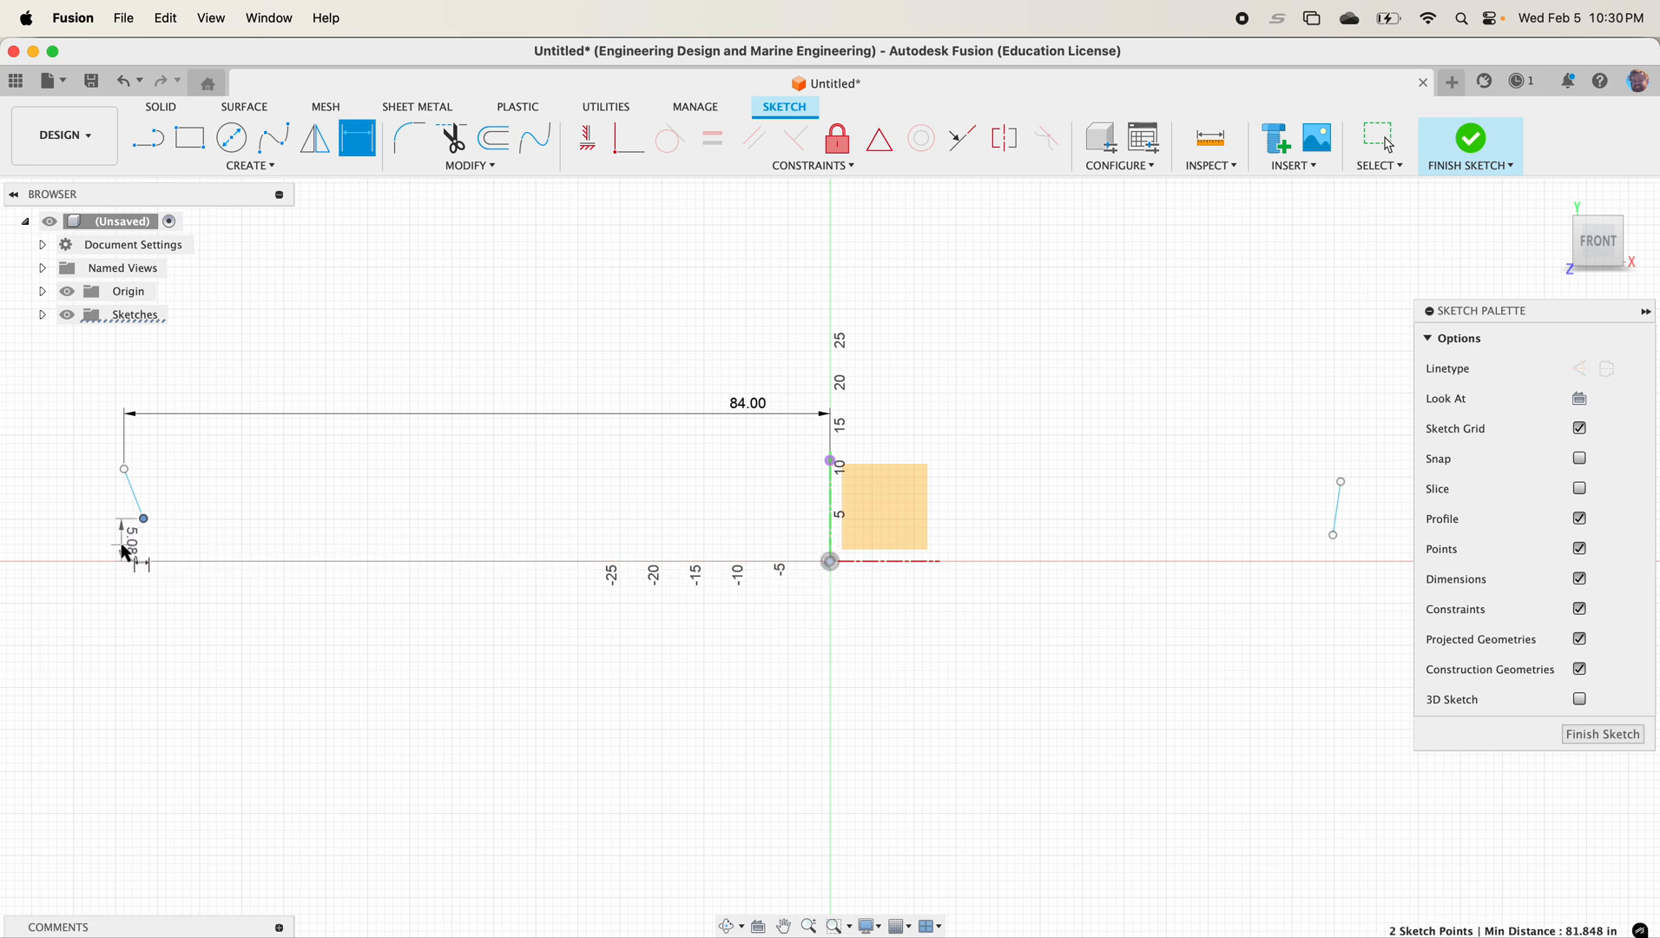
left_click(167, 552)
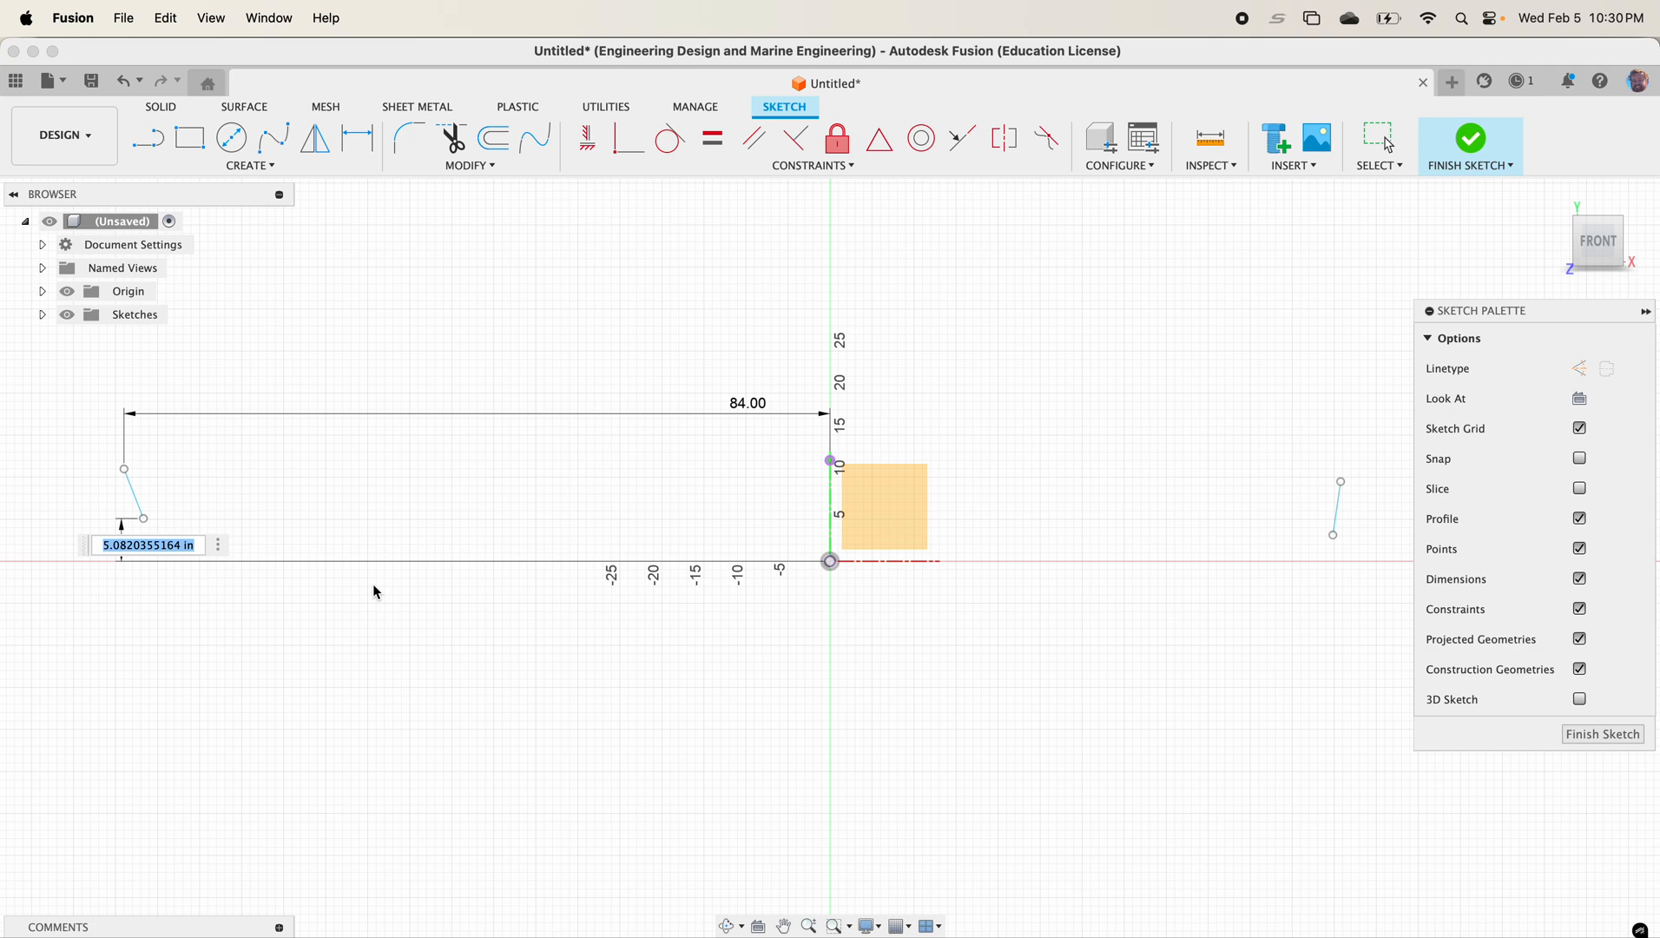
type("2.5")
key("Return")
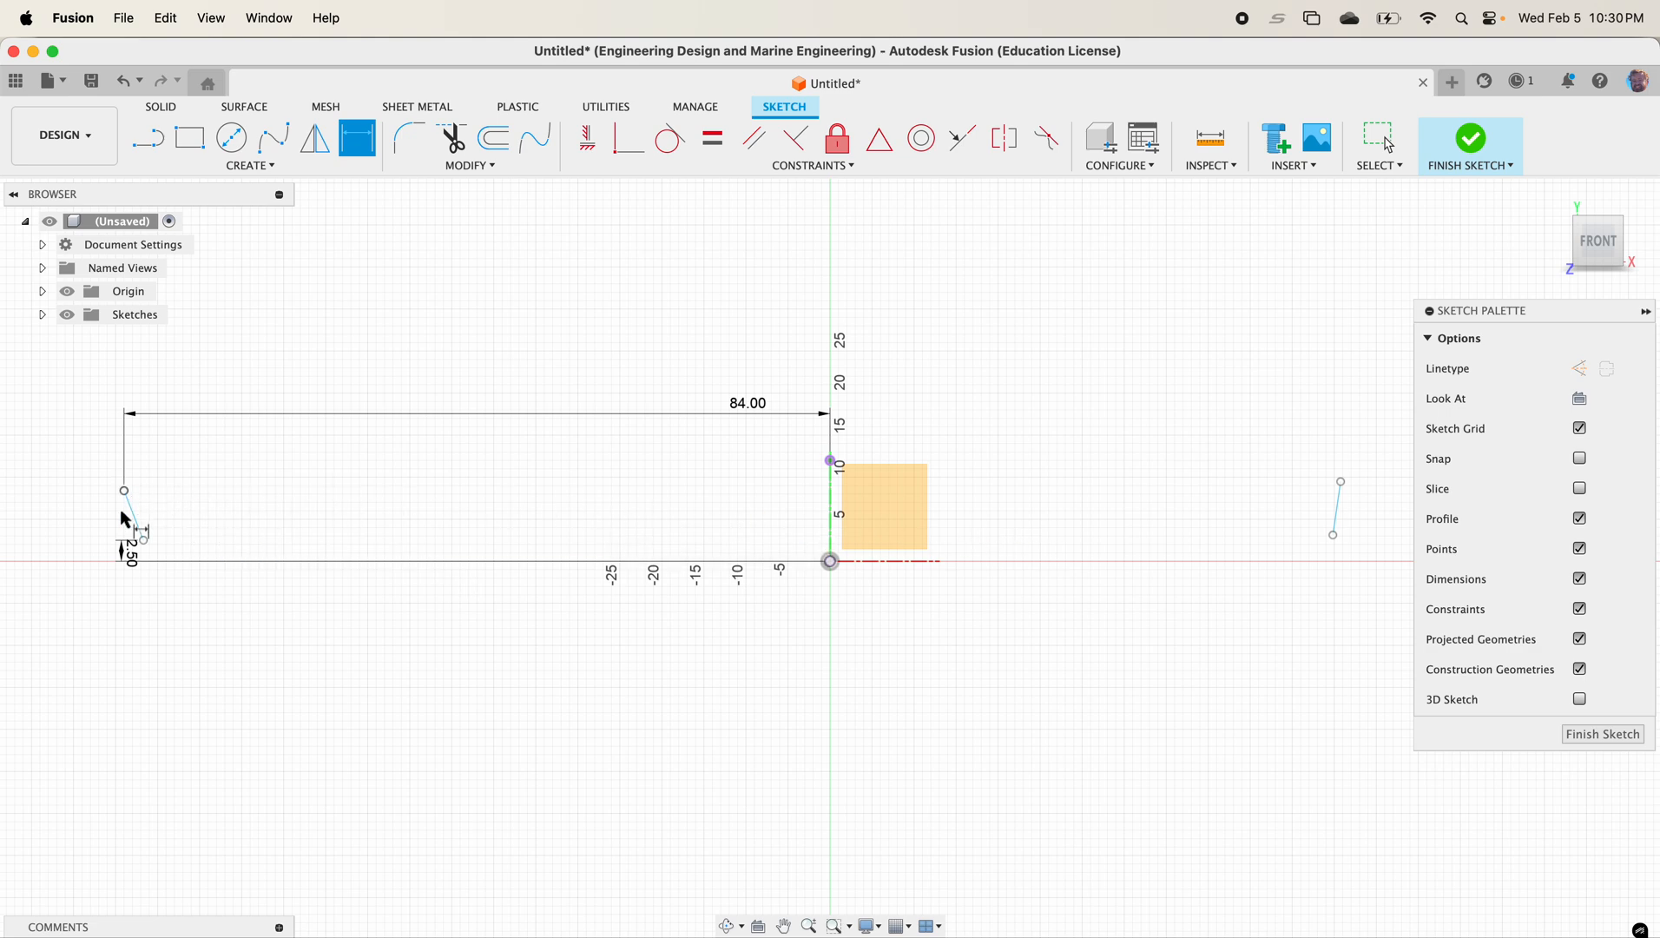
Step: Dimension the right line's lower end 2.5 in vertically above the origin
left_click(1334, 535)
left_click(831, 563)
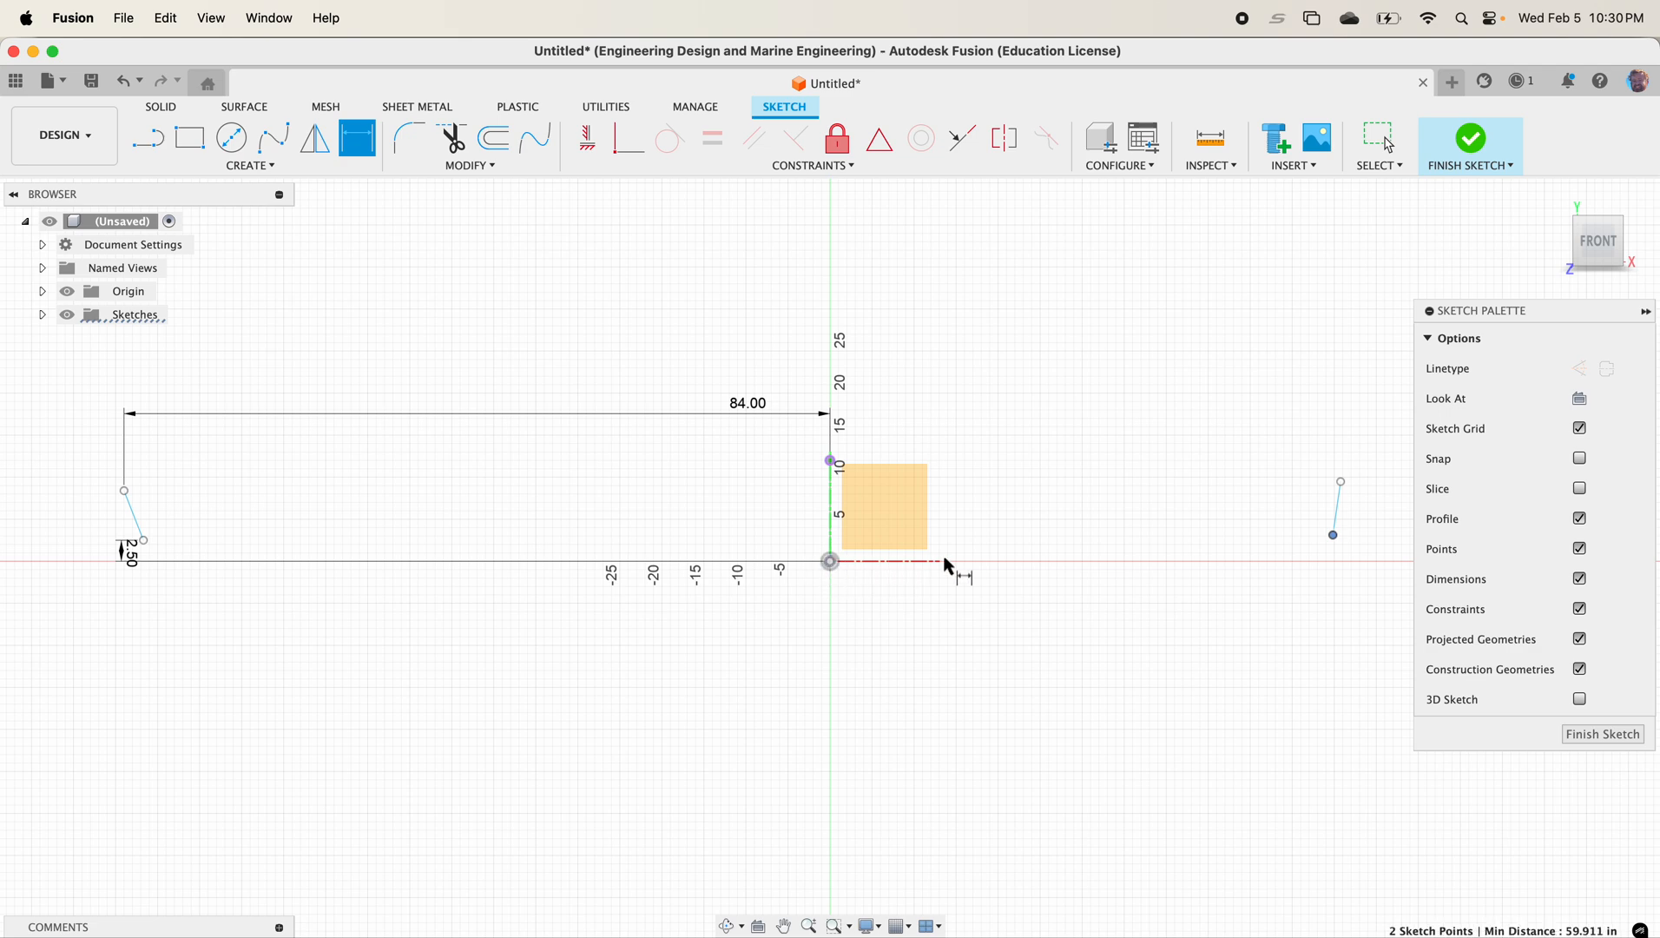
left_click(1354, 554)
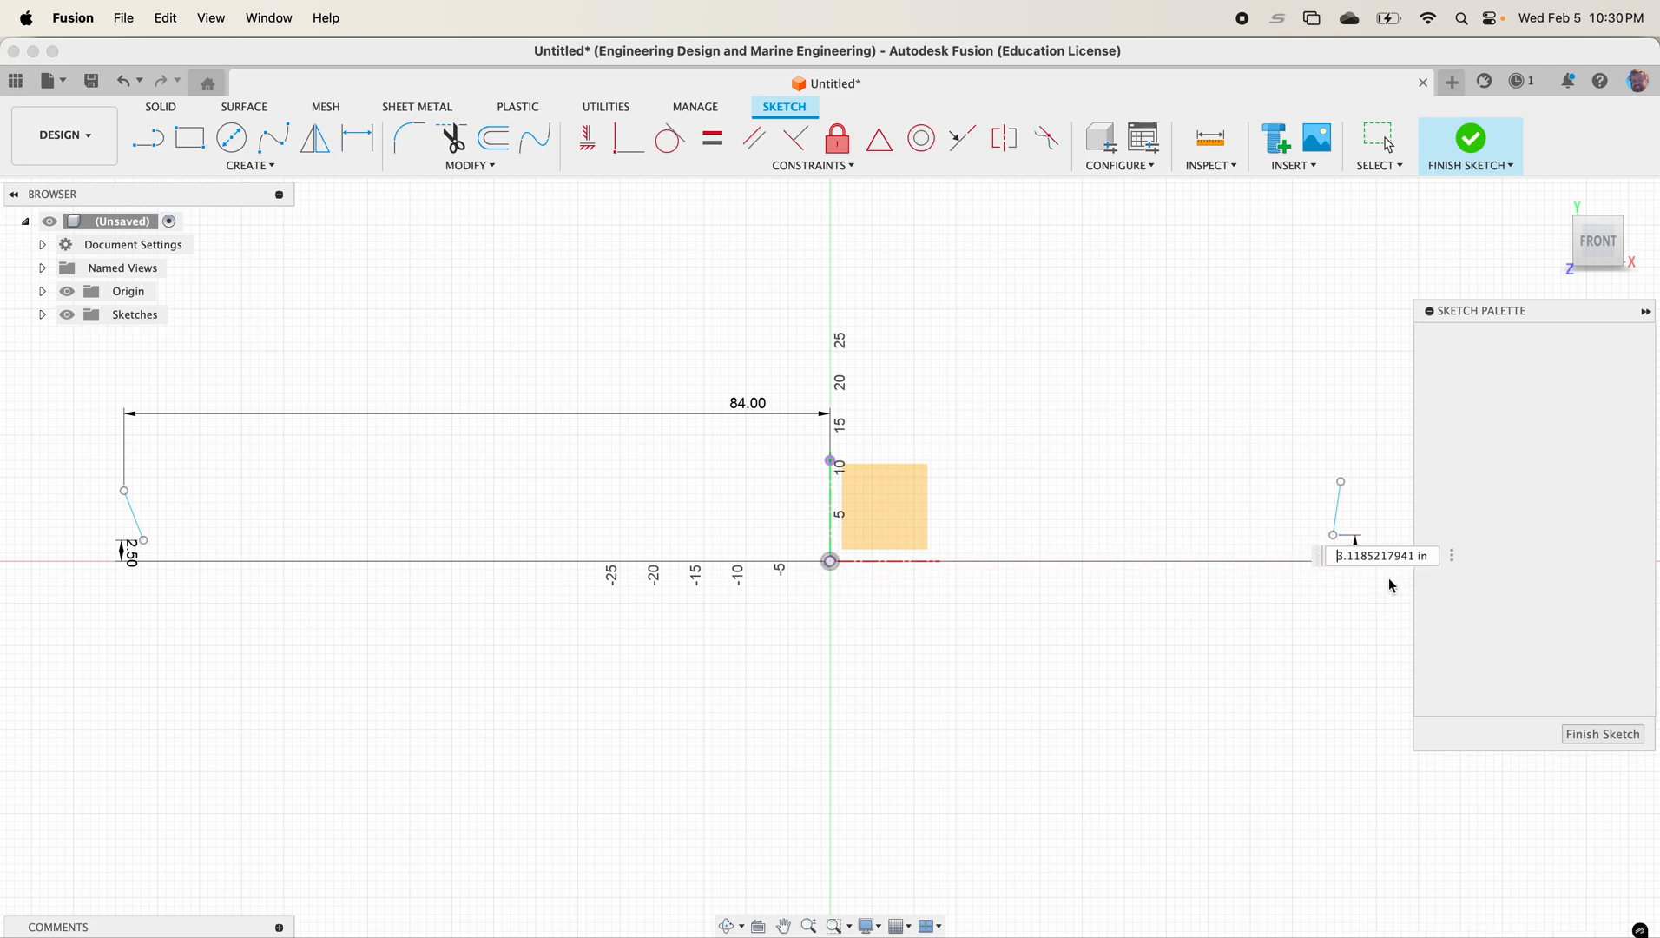
type("2.5")
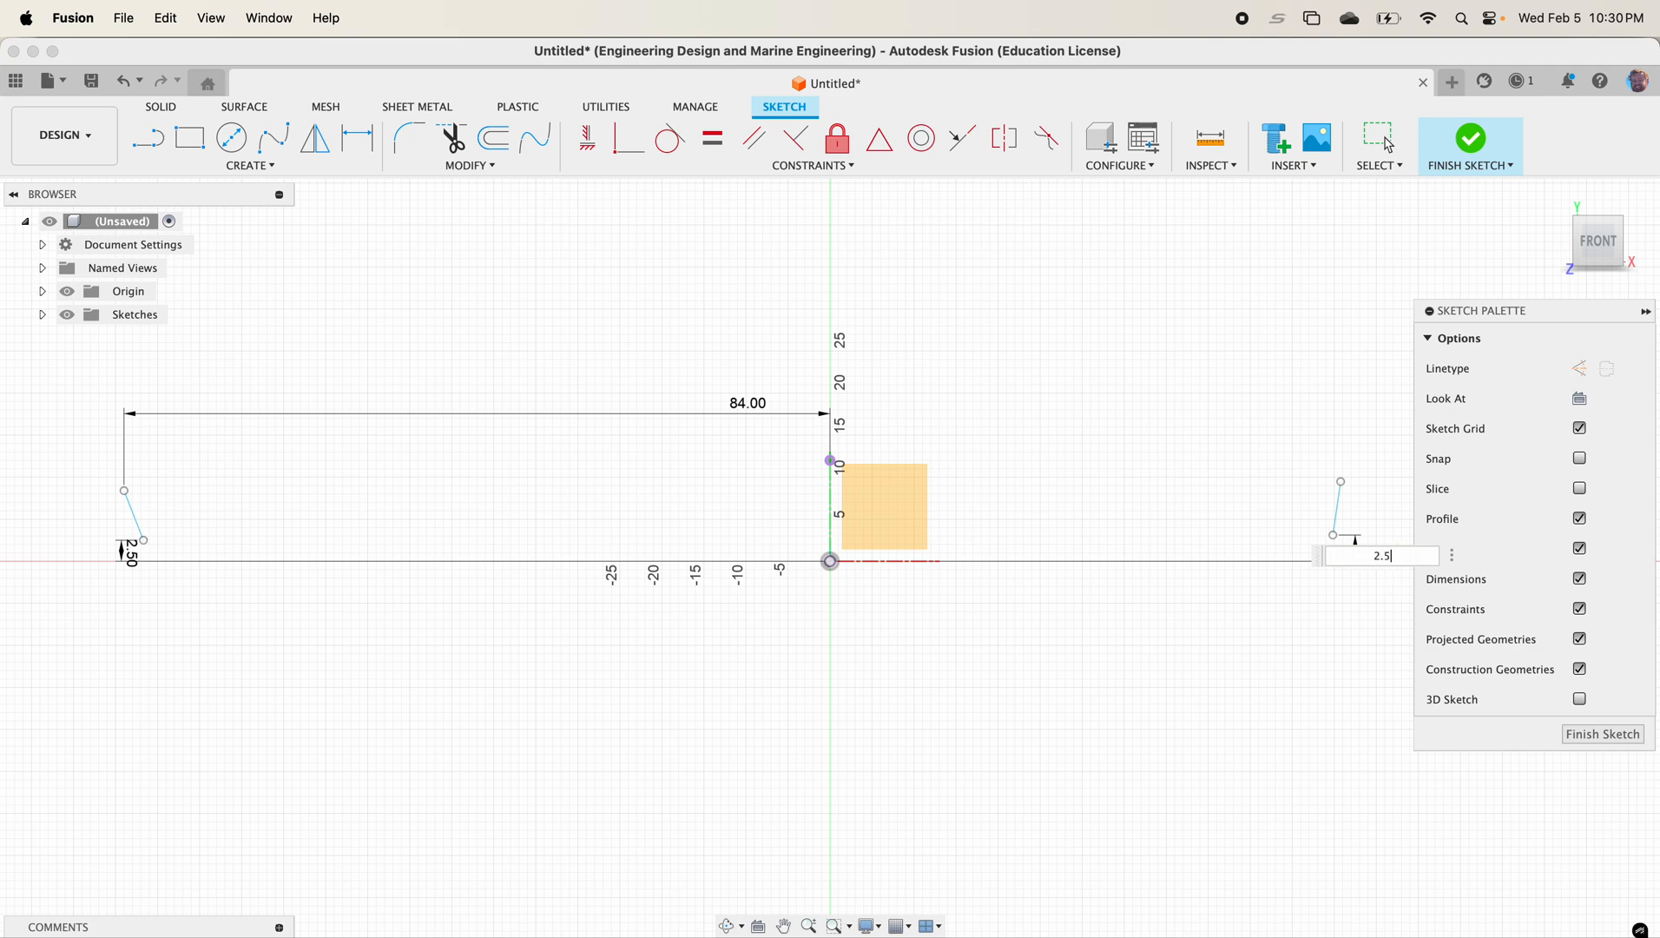
key("Return")
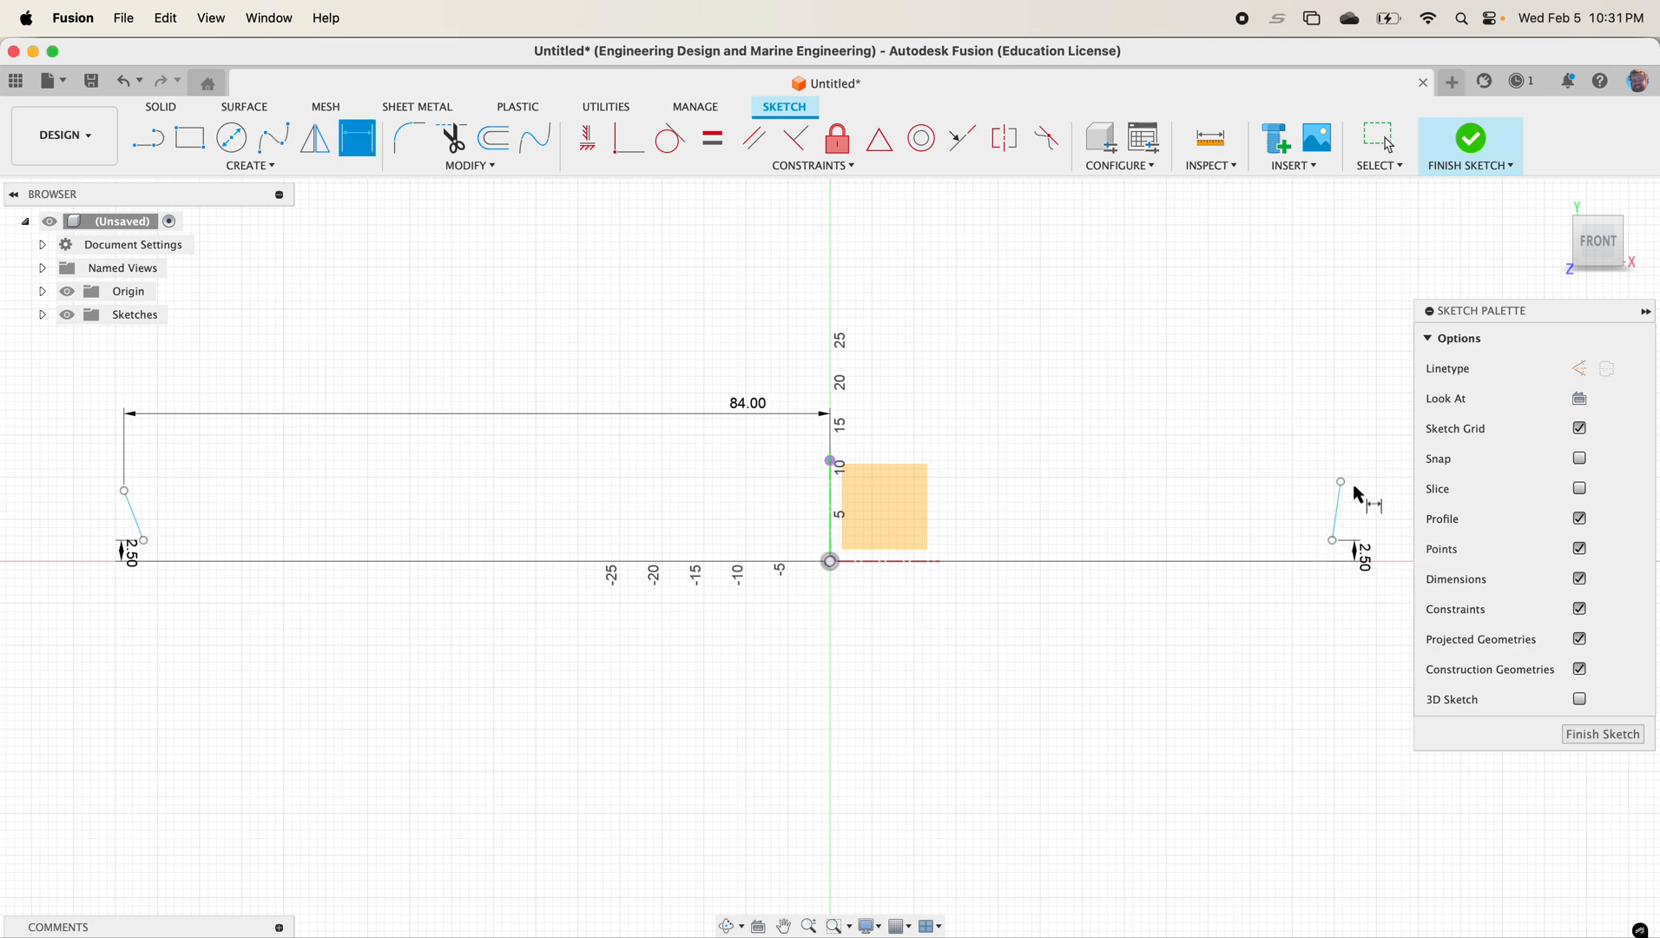
Step: Dimension the right line's upper end 7 ft horizontally from the cross-section's upper centre point
left_click(1341, 482)
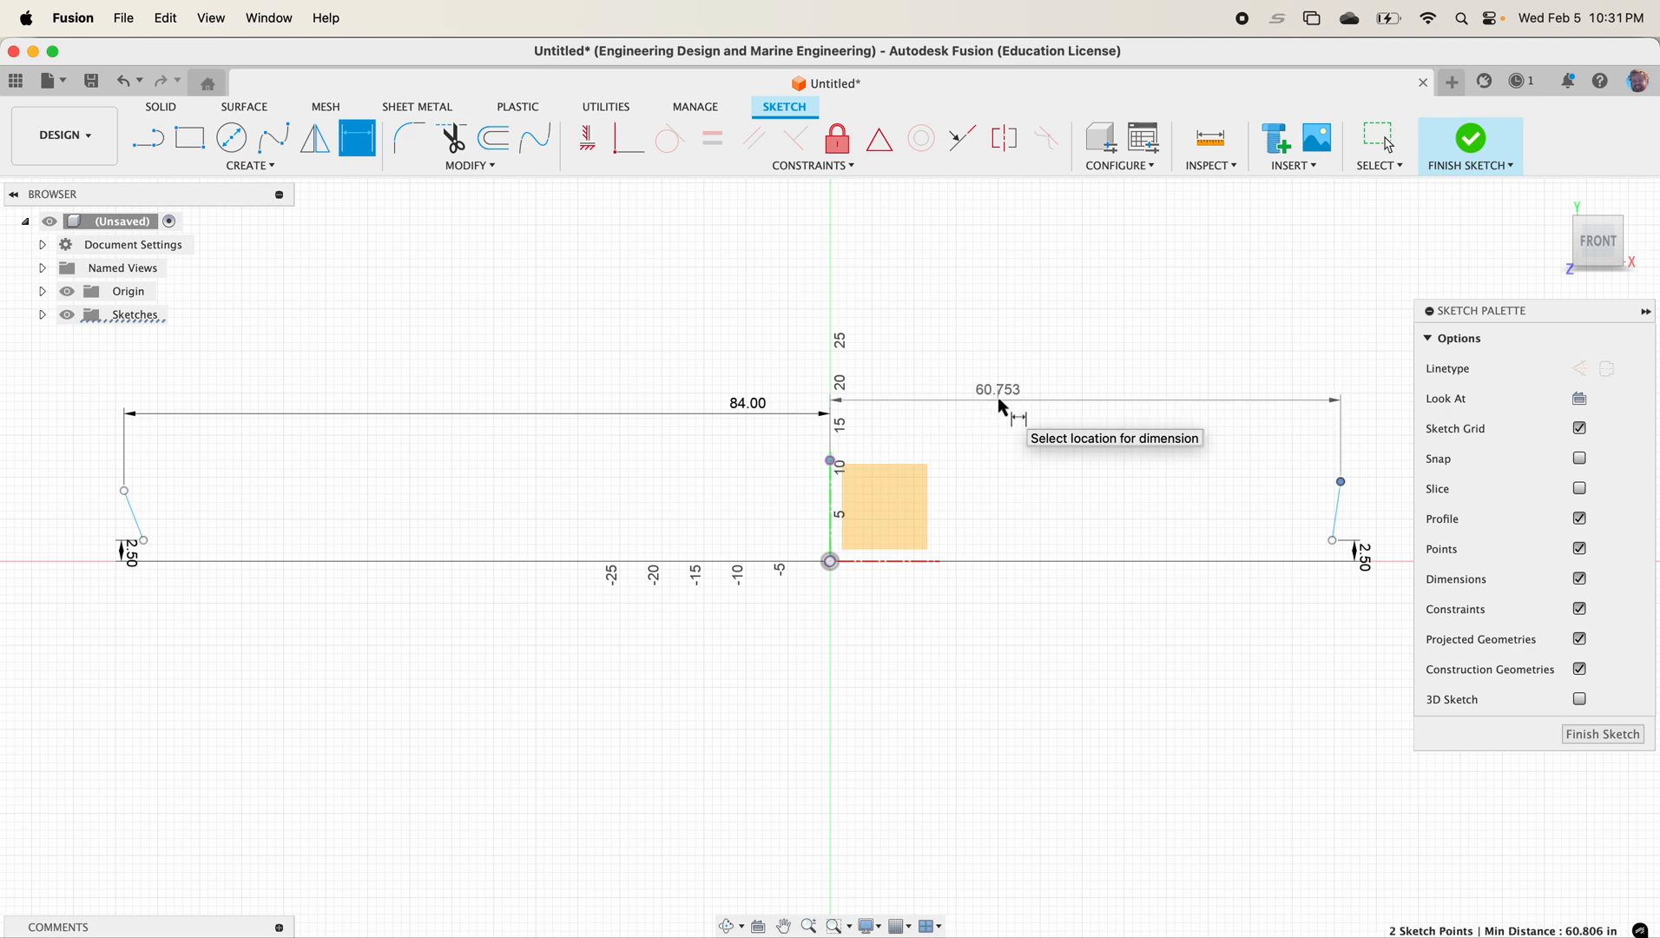
left_click(1136, 460)
type("7 ft")
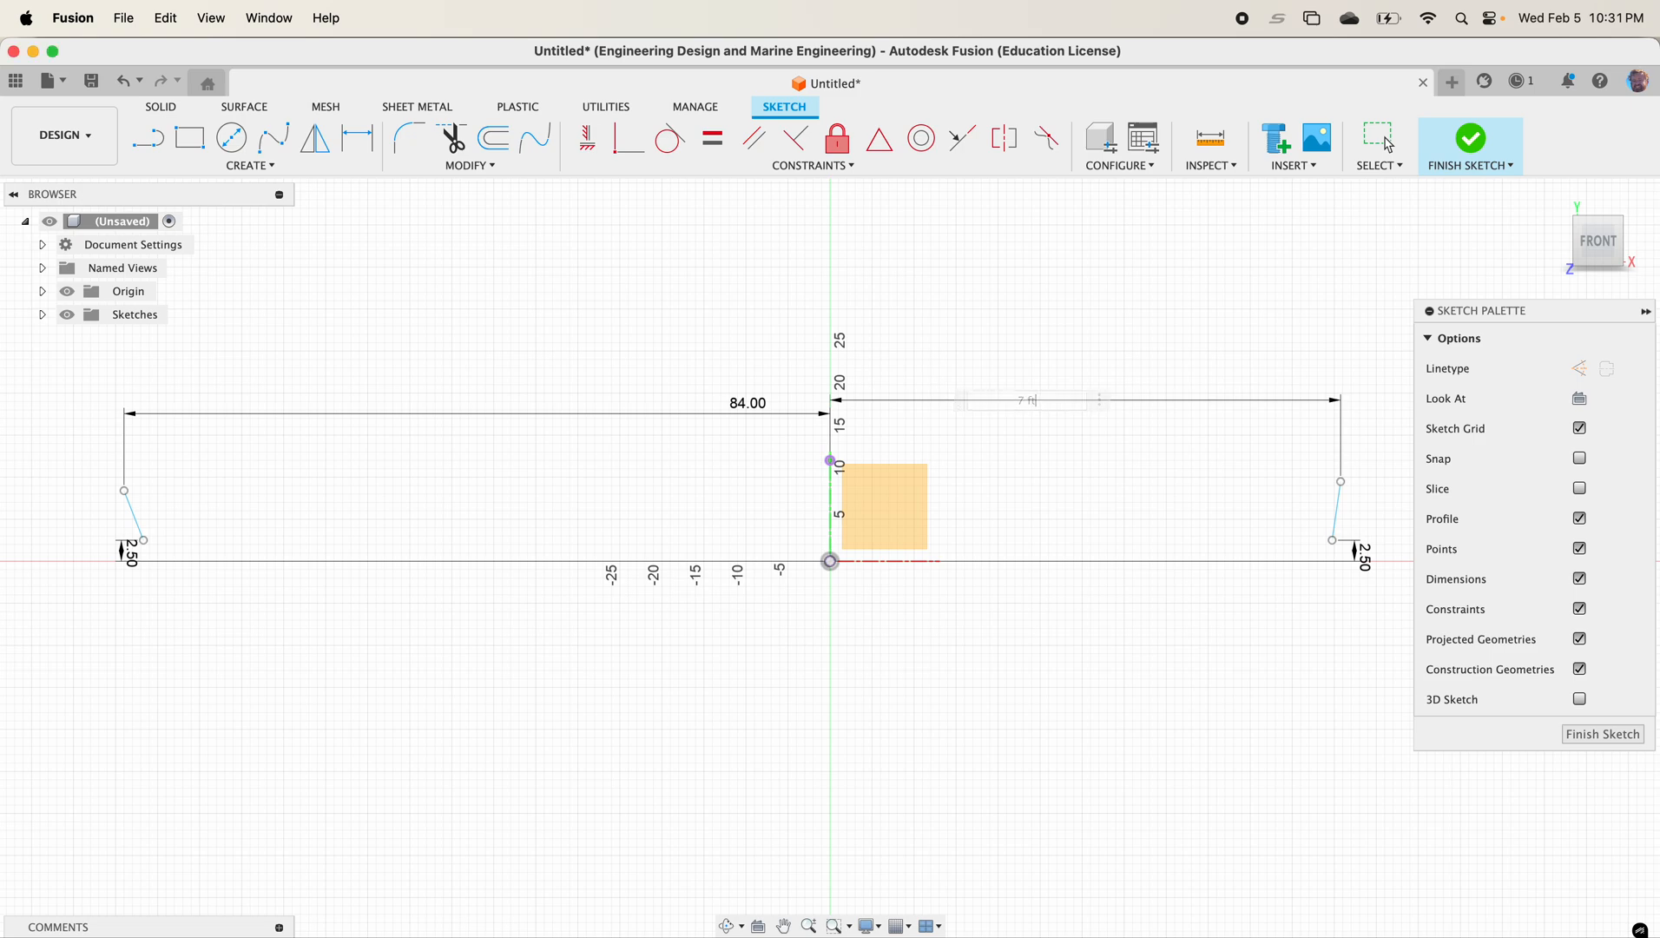
key("Return")
Step: Lower the right line's stretched upper end to a height of about 9.6 in, slanting the line outward, and finish the sketch
scroll(1098, 485, "down", 5)
scroll(1099, 485, "down", 5)
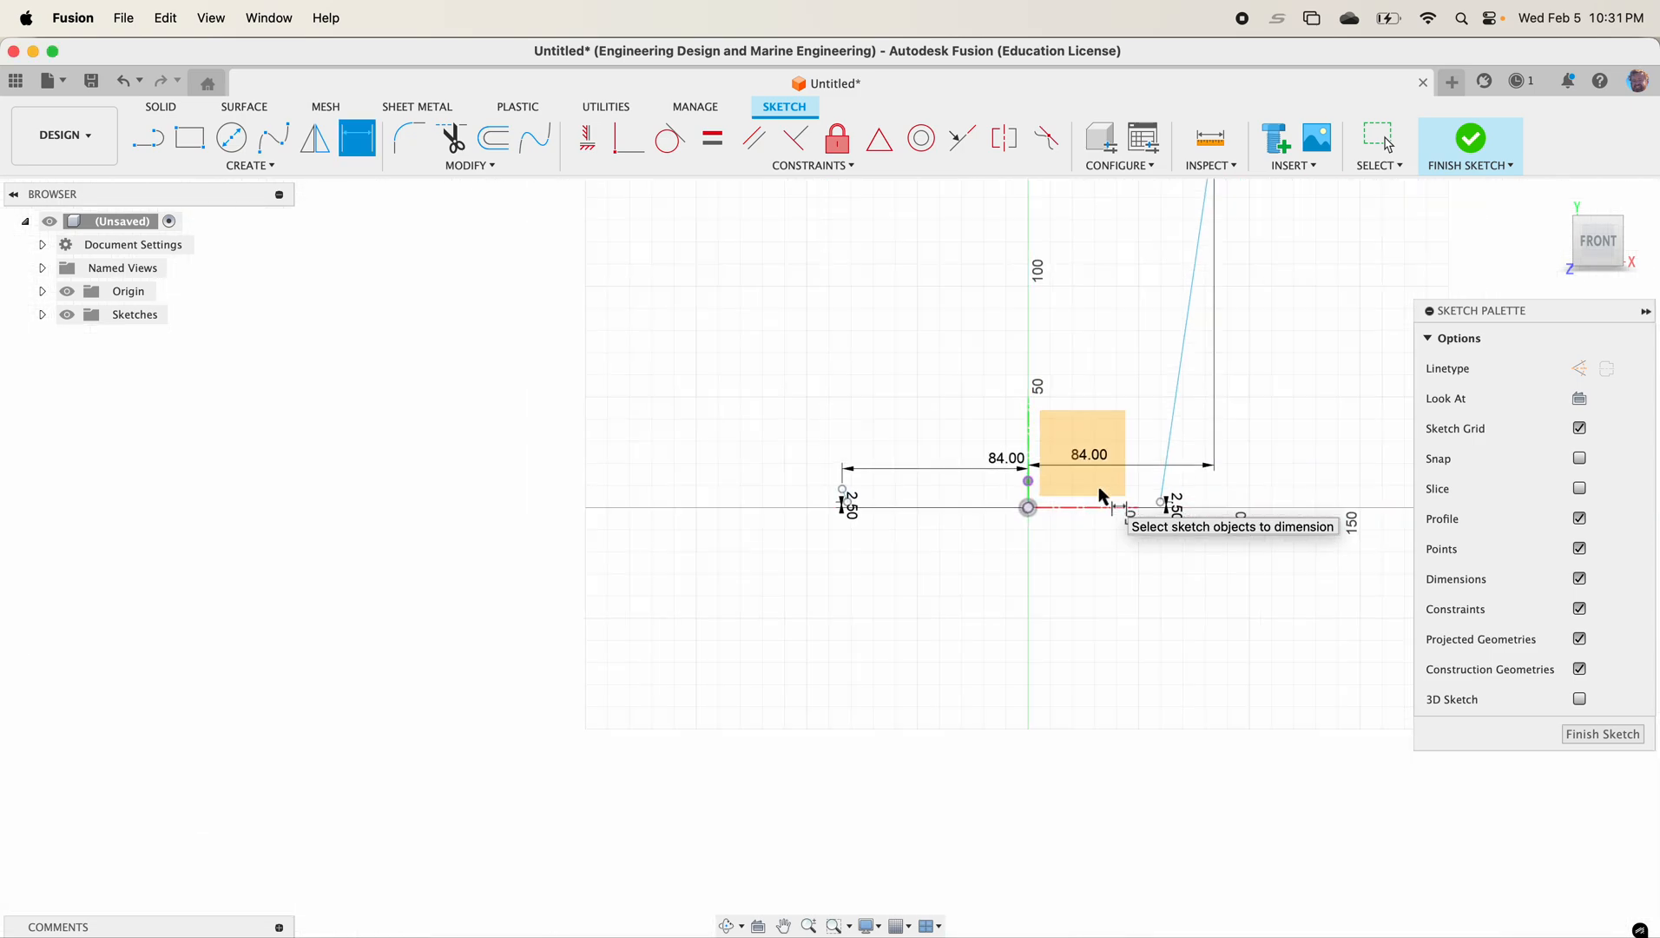
key("Escape")
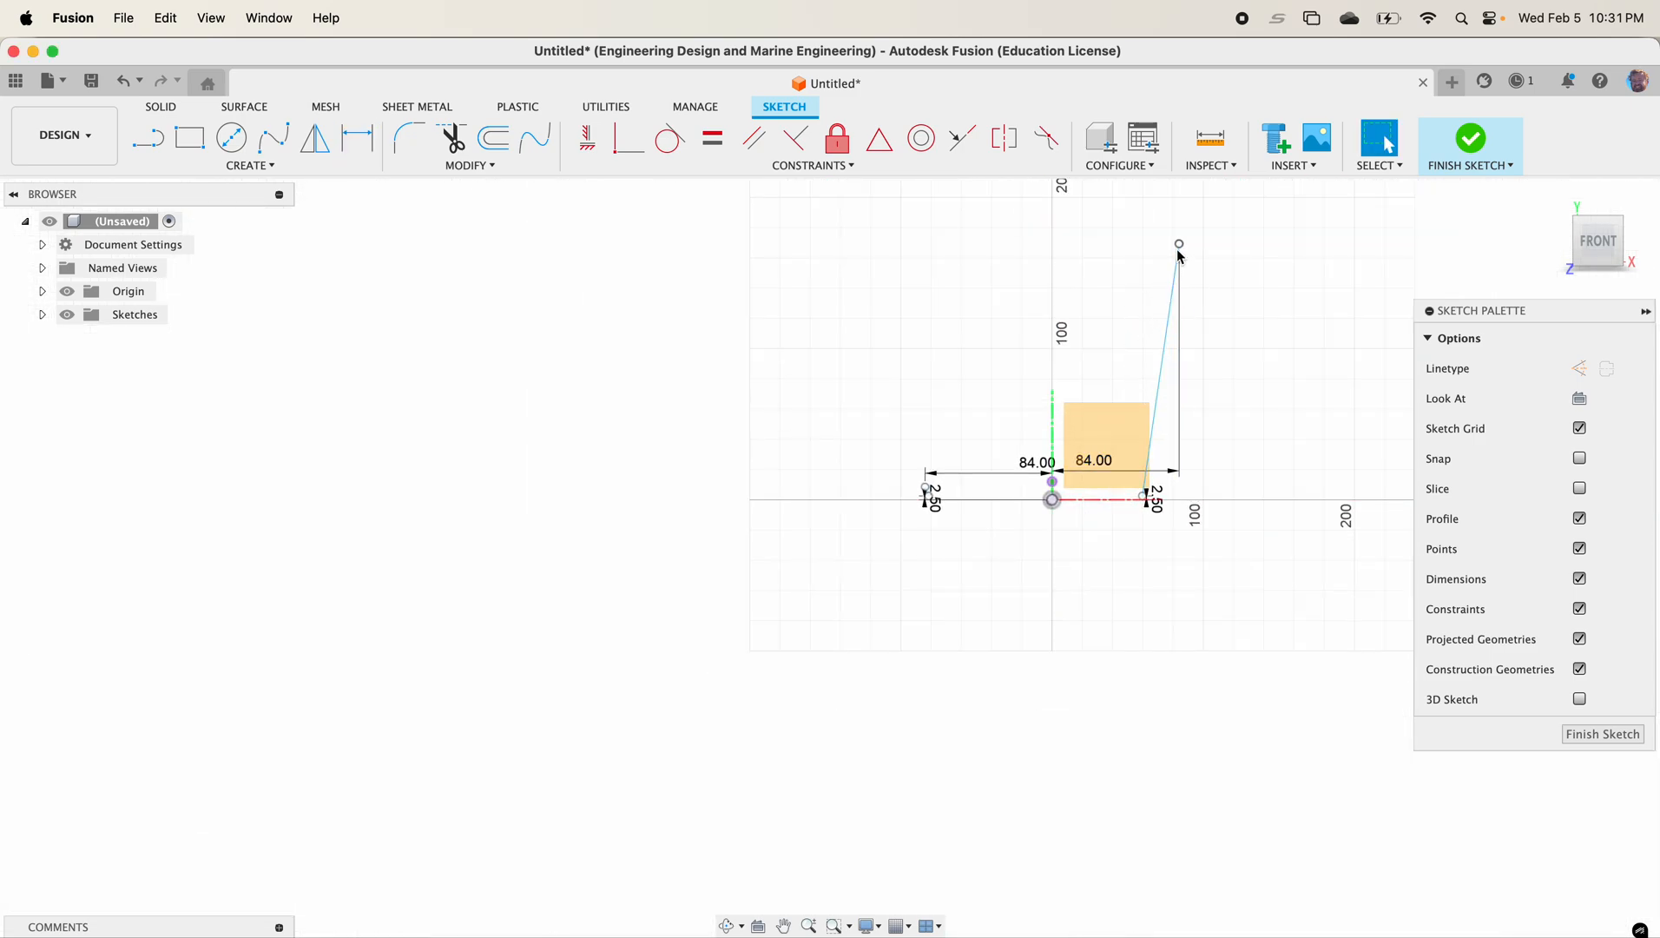
mouse_move(1180, 249)
left_mouse_down()
mouse_move(1194, 349)
mouse_move(1153, 499)
mouse_move(1131, 508)
mouse_move(1173, 509)
left_mouse_up()
scroll(1154, 500, "up", 5)
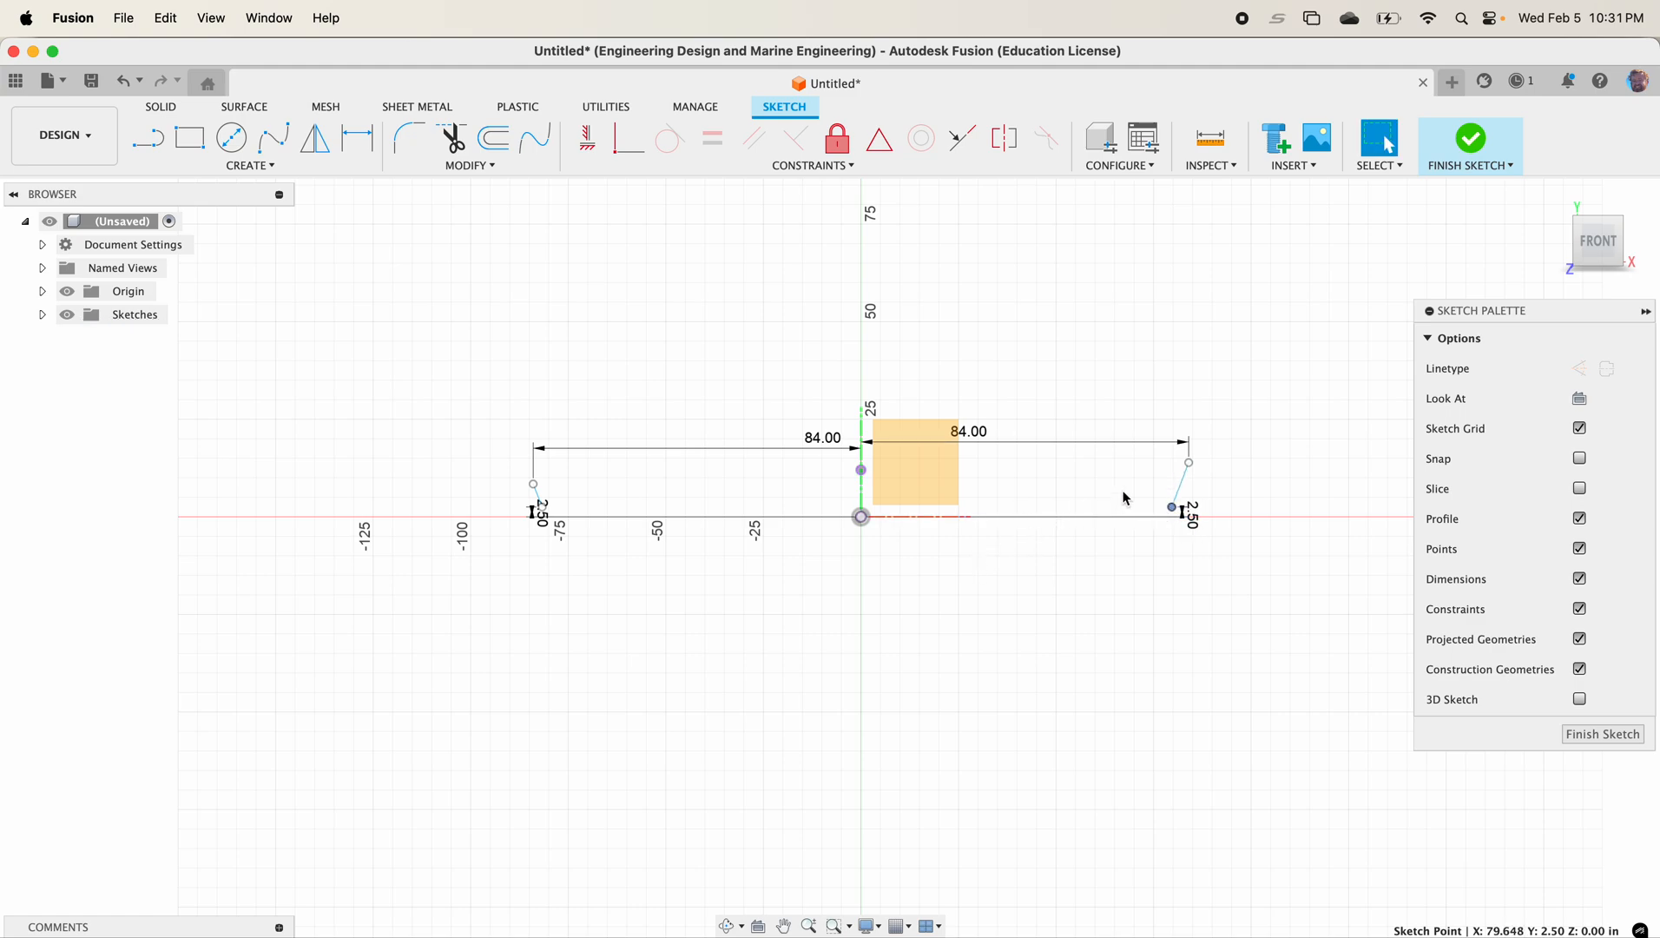
scroll(1124, 497, "up", 1)
left_click_drag(1200, 462, 1199, 479)
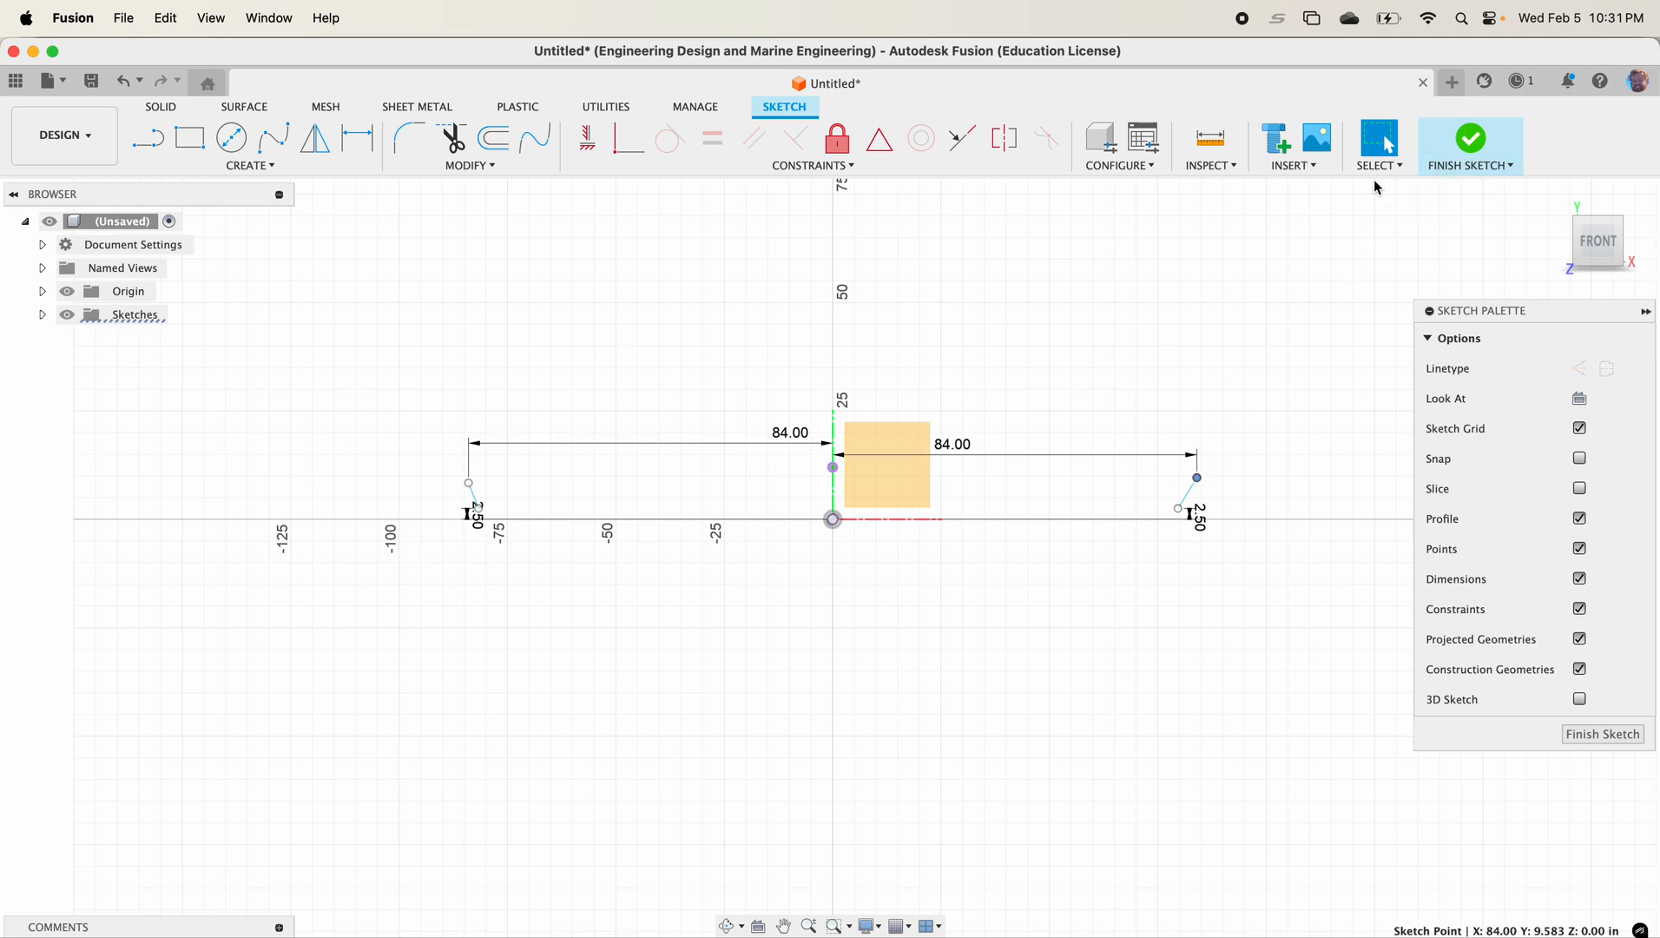
left_click(1486, 149)
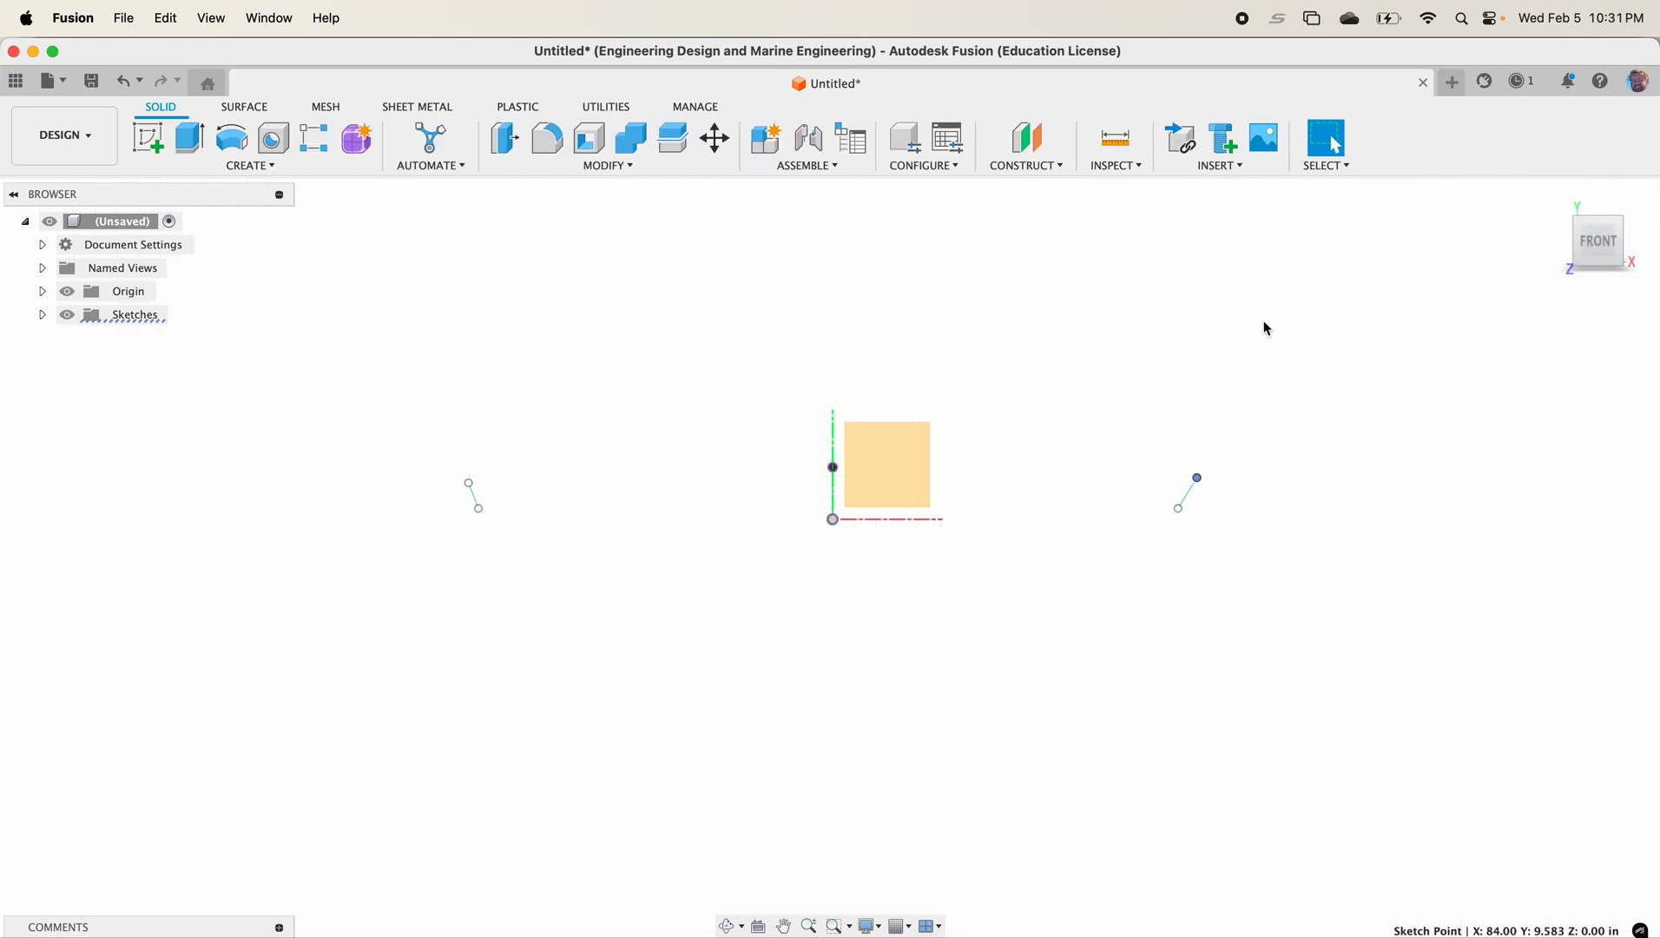
middle_click_drag(1101, 375, 1005, 478, "shift")
scroll(832, 527, "up", 3)
scroll(834, 523, "down", 5)
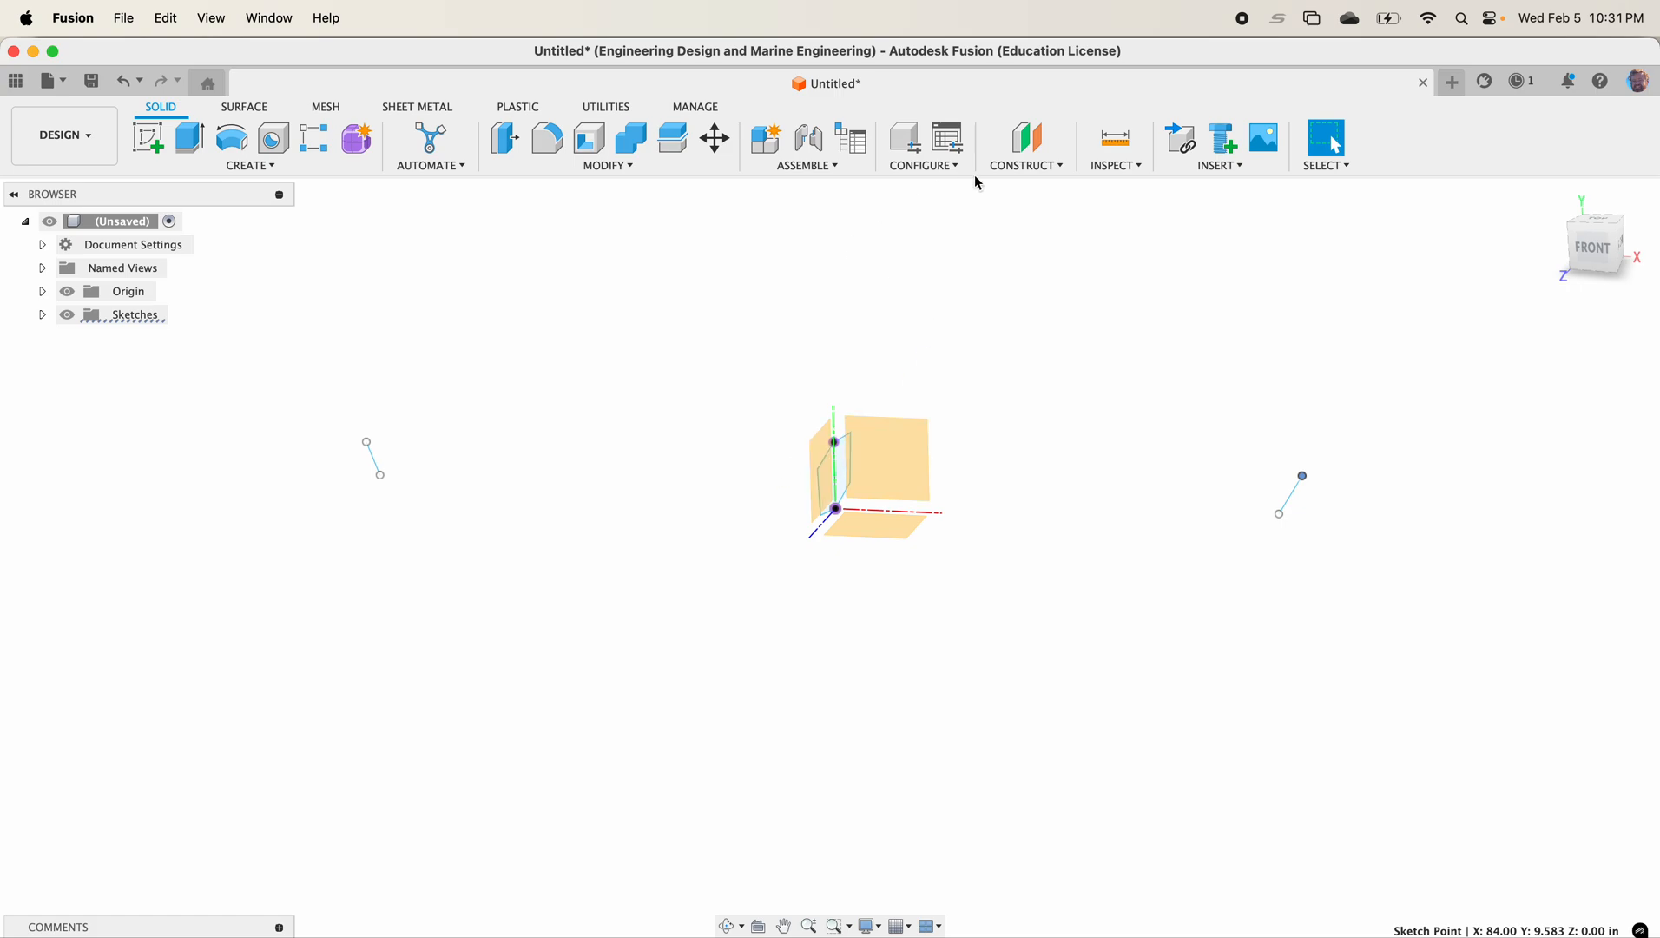
left_click(1012, 143)
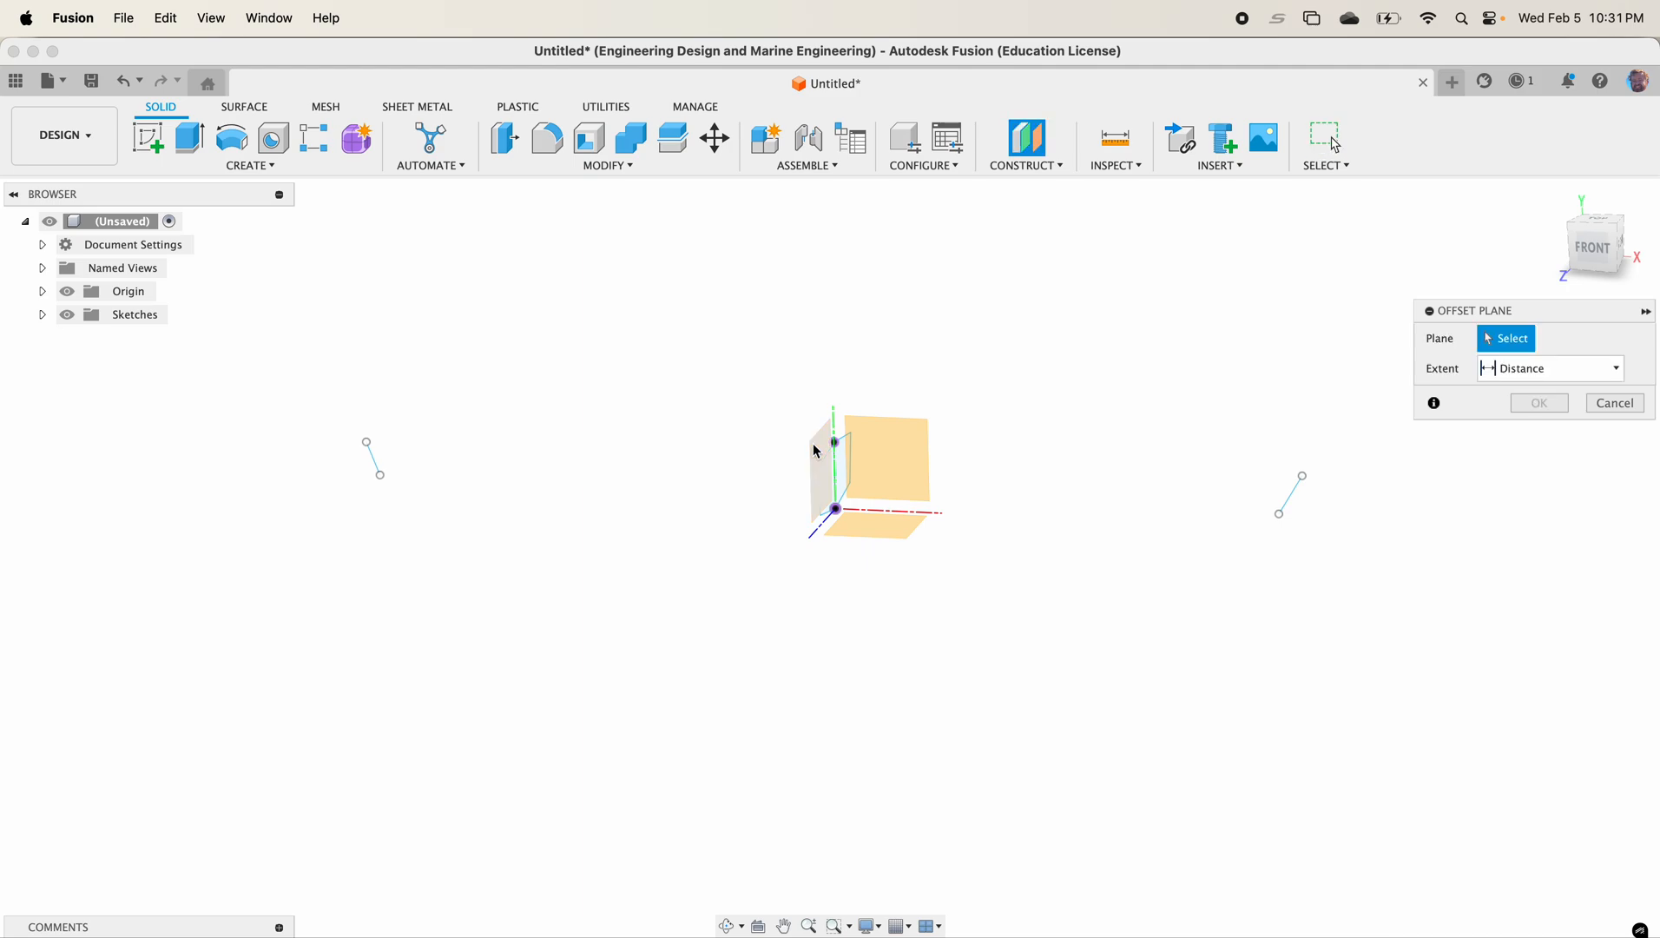
left_click(816, 473)
left_click_drag(854, 508, 1051, 513)
left_click(1595, 434)
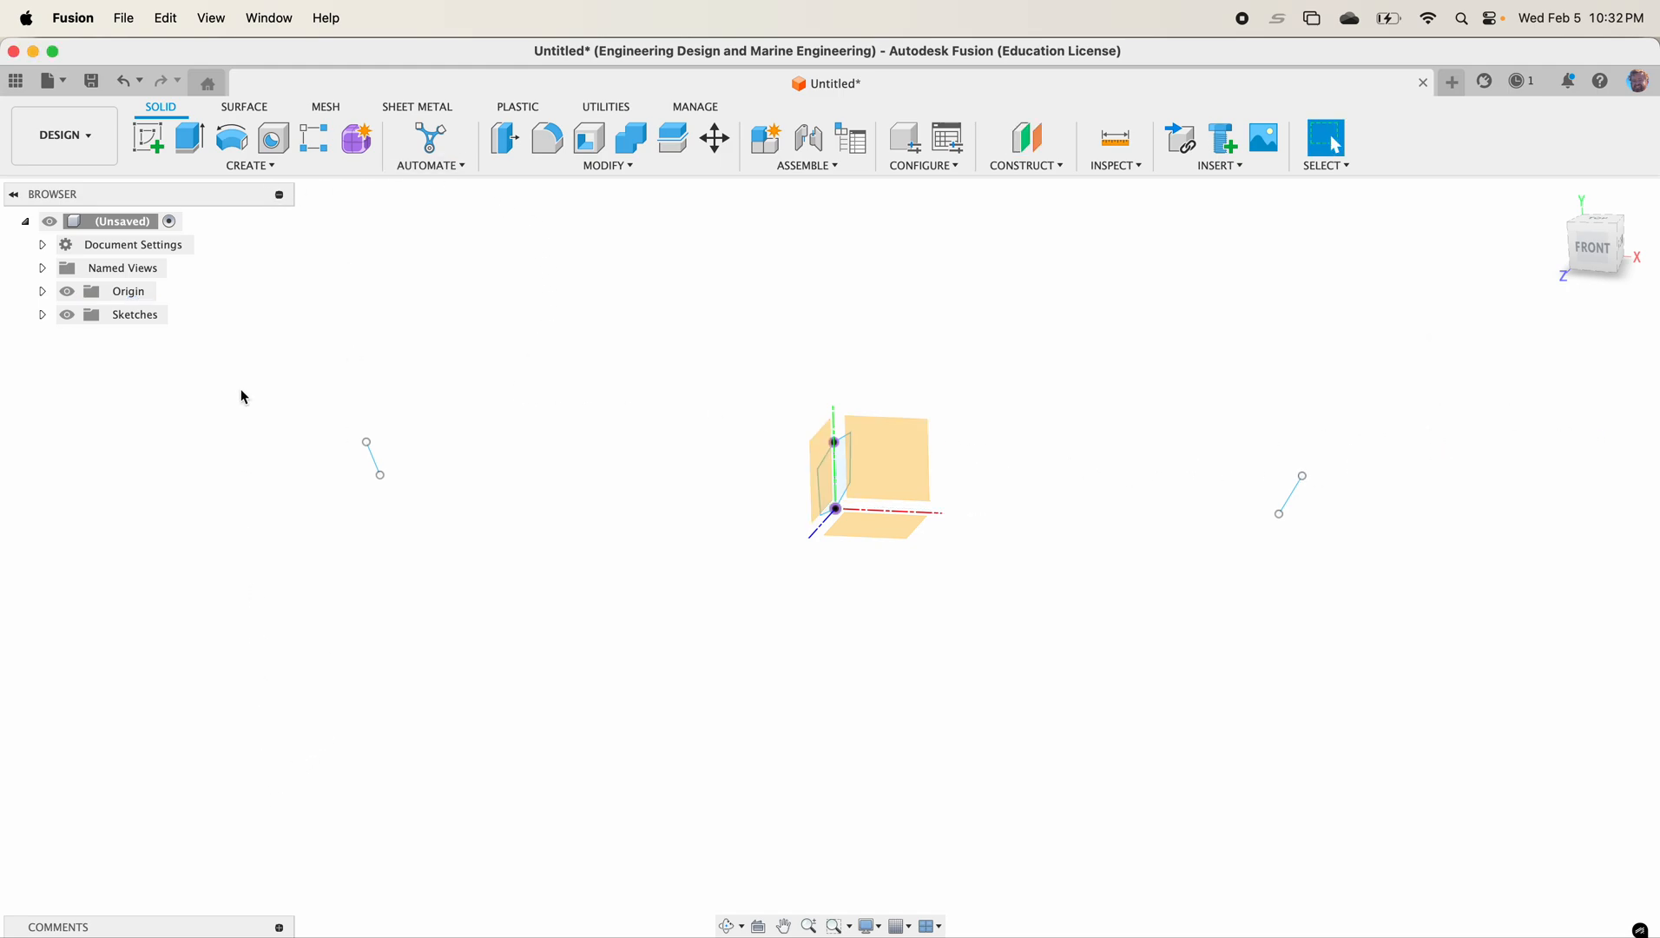
Step: Start a new sketch on the front XY plane and activate the Fit Point Spline tool
left_click(147, 137)
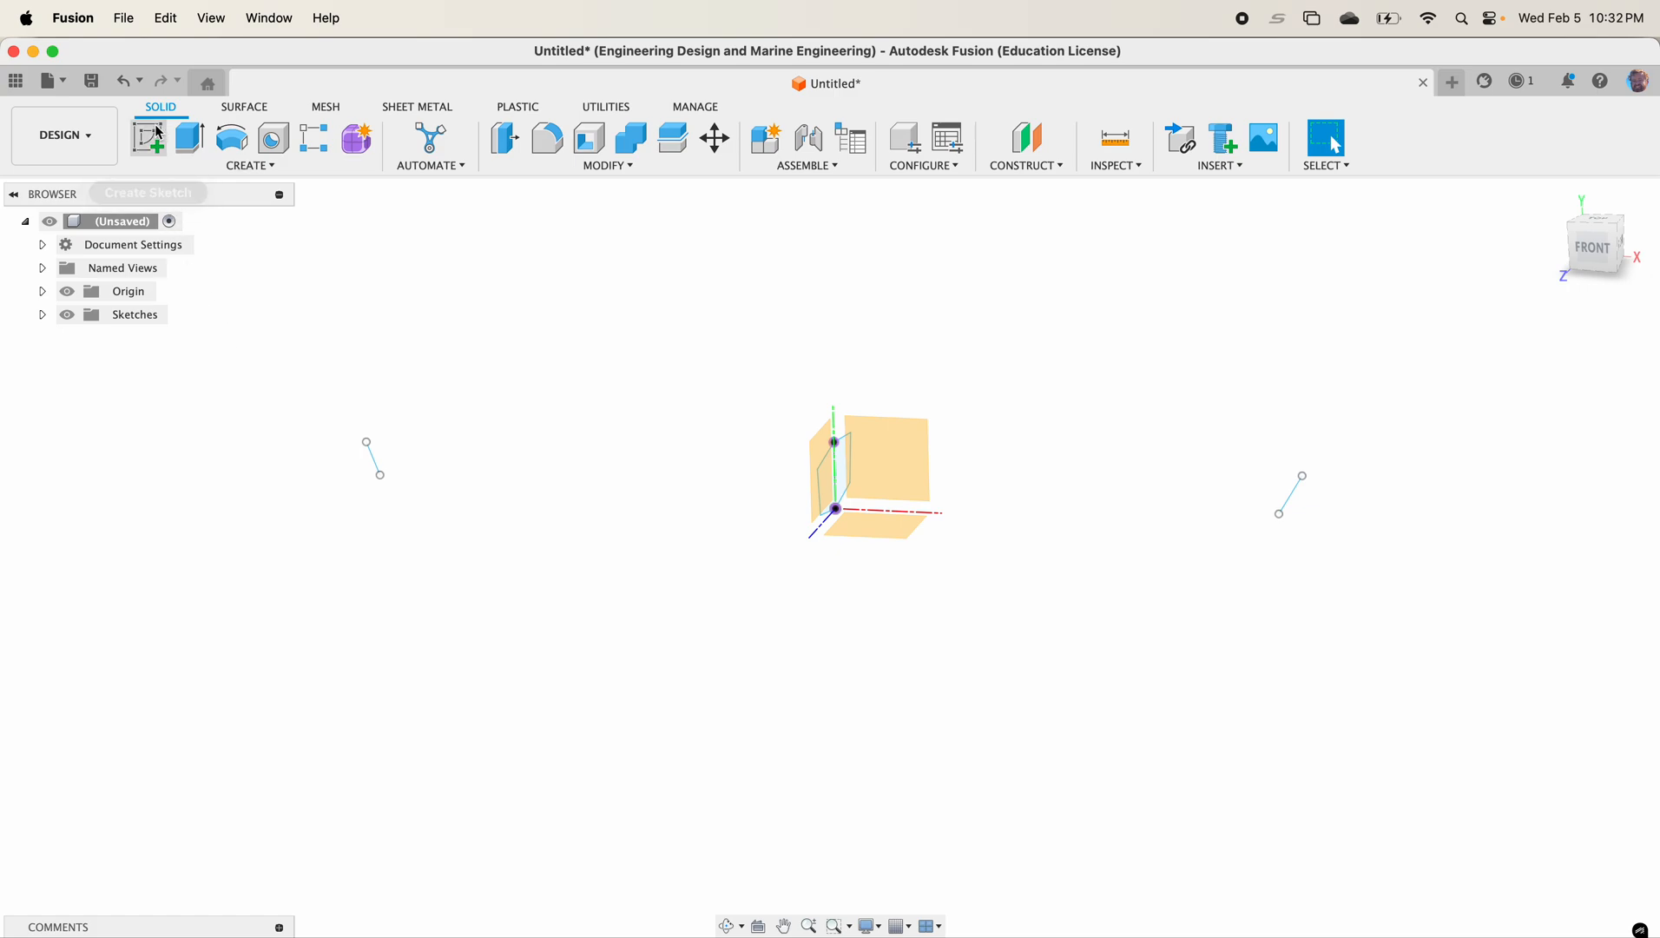
left_click(913, 449)
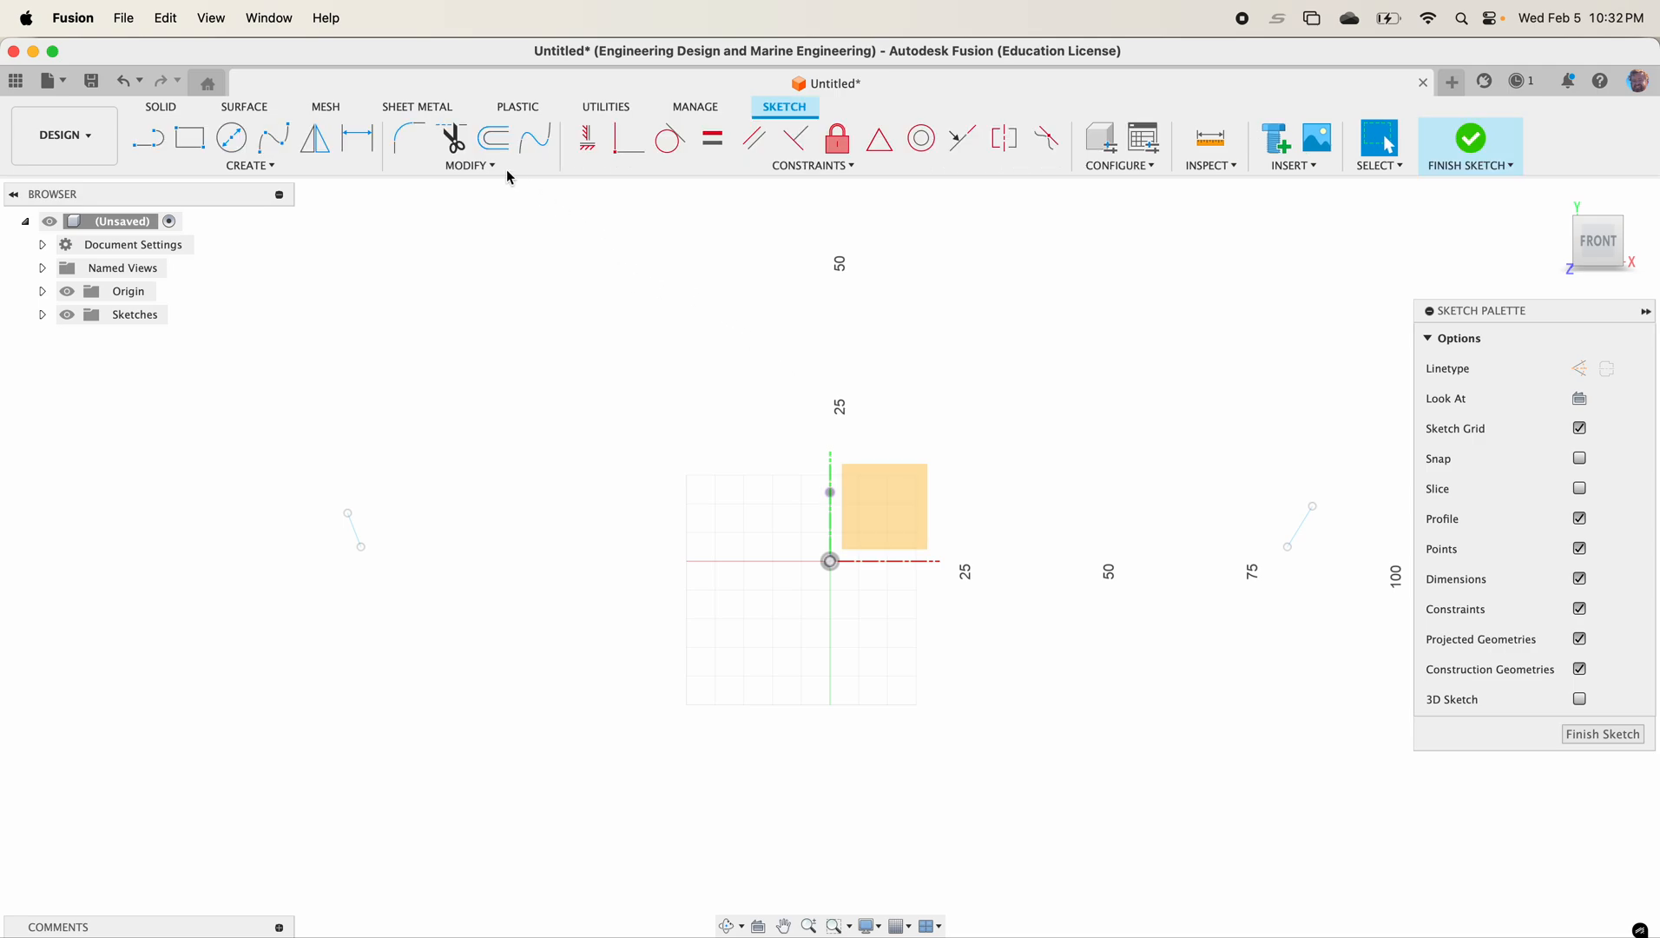
left_click(277, 140)
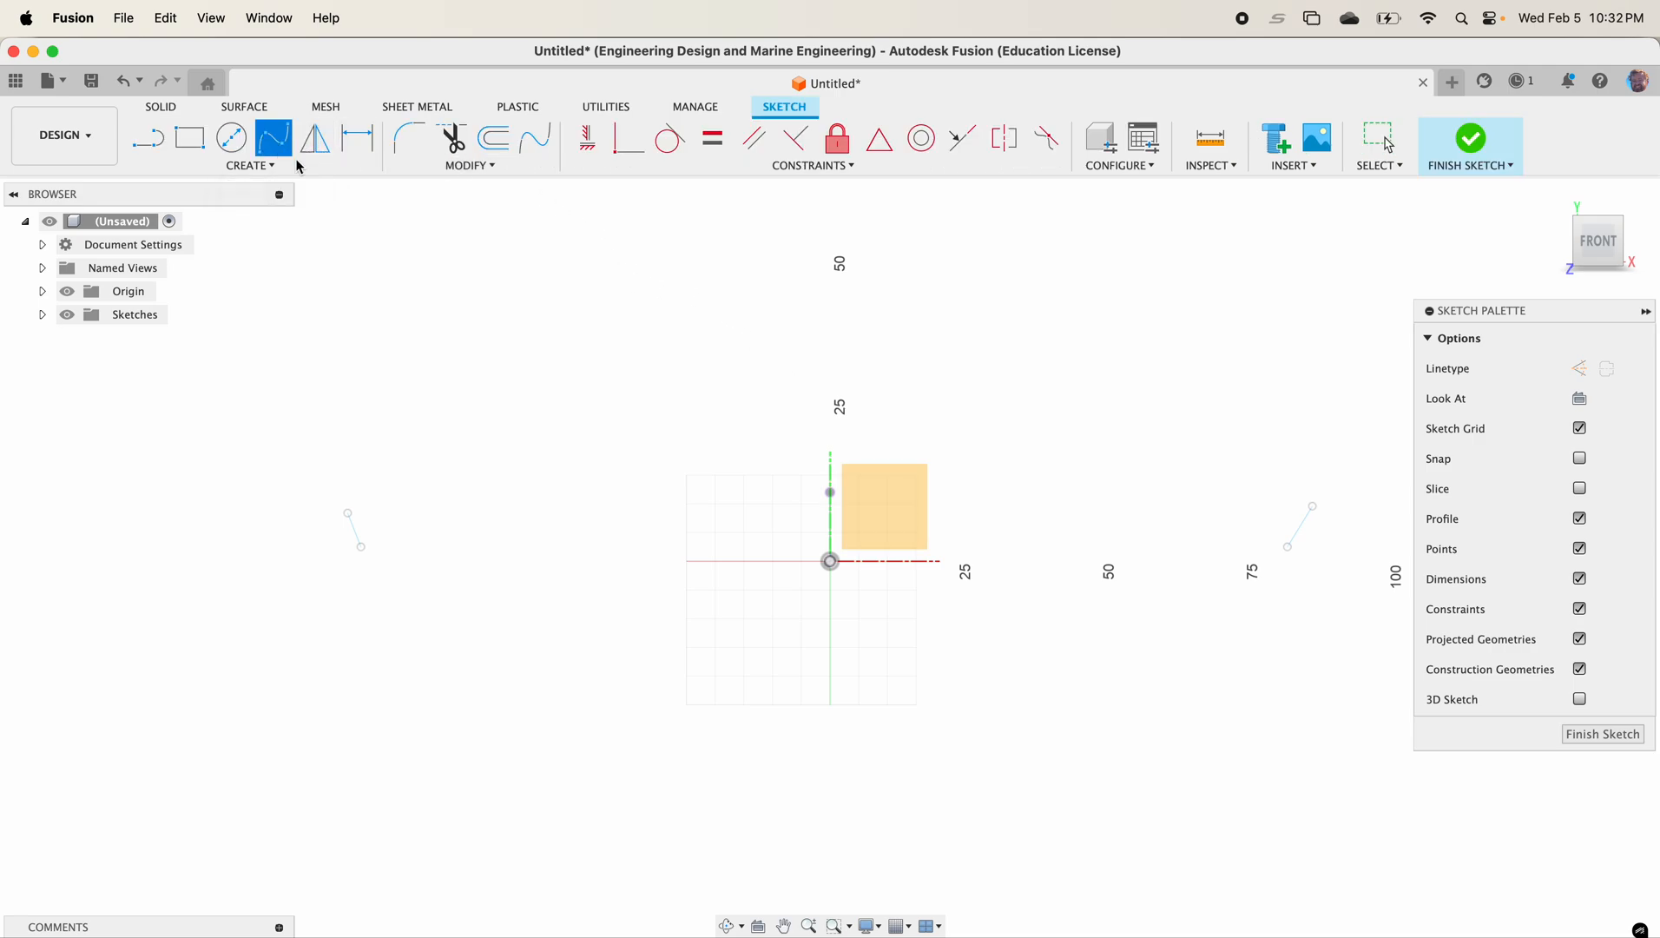
Step: Draw a fit point spline from the left line's upper end through the cross-section's upper centre point to the right line's upper end
scroll(820, 482, "down", 5)
middle_click_drag(821, 483, 700, 515, "shift")
scroll(691, 503, "up", 4)
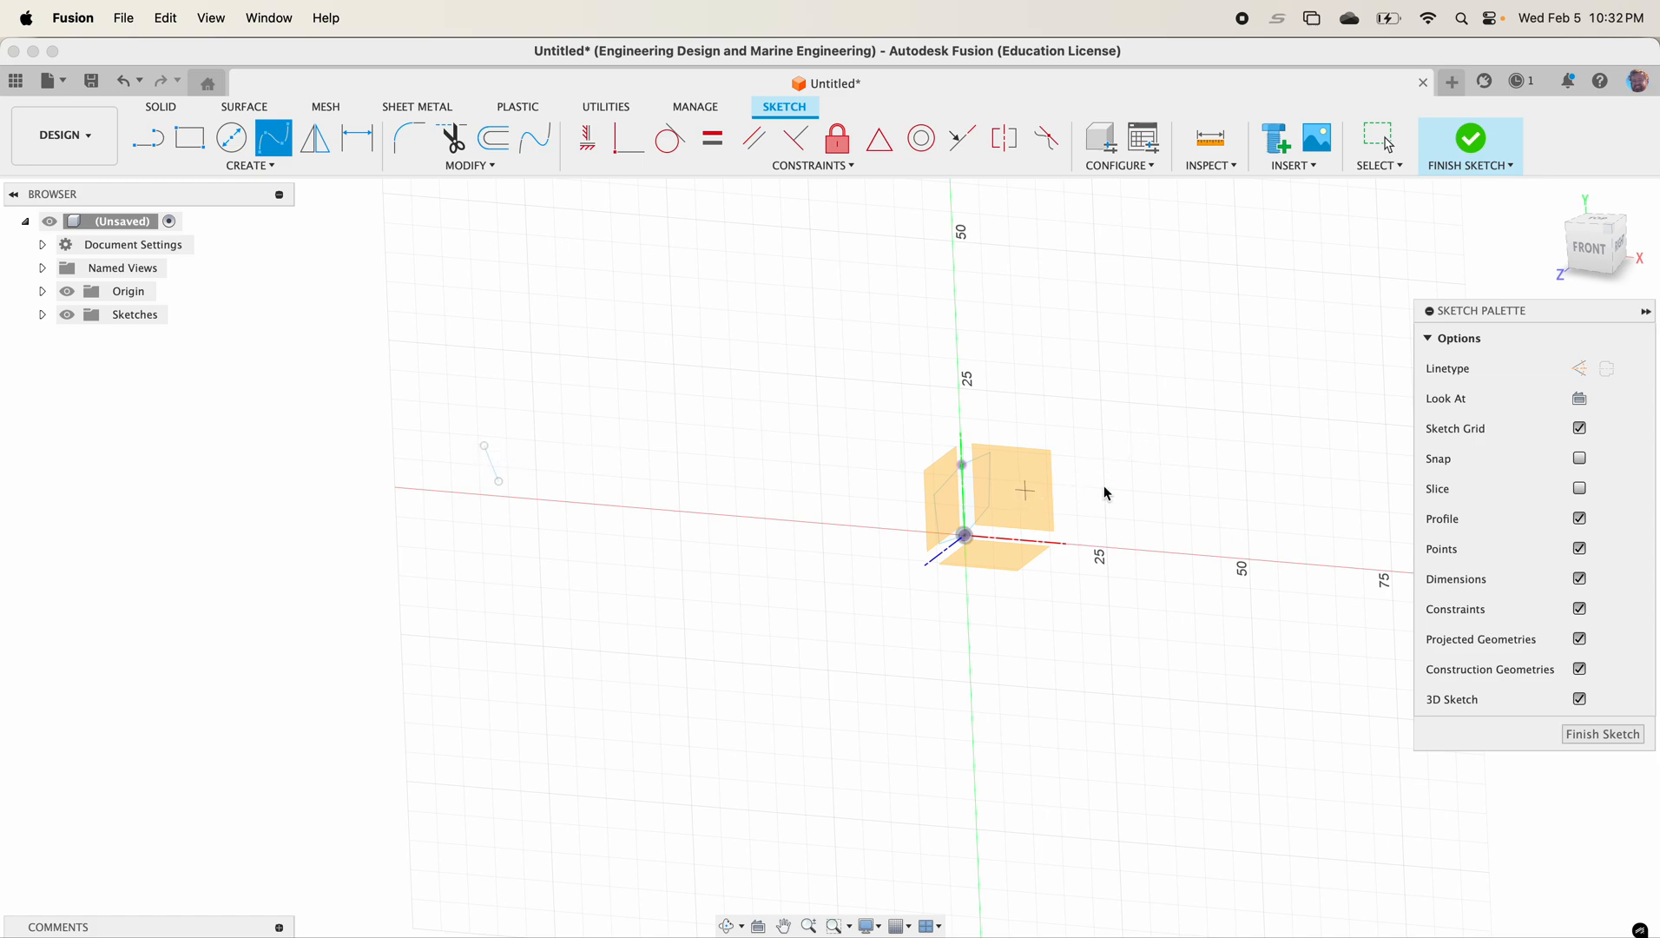
middle_click_drag(1142, 483, 1047, 510, "shift")
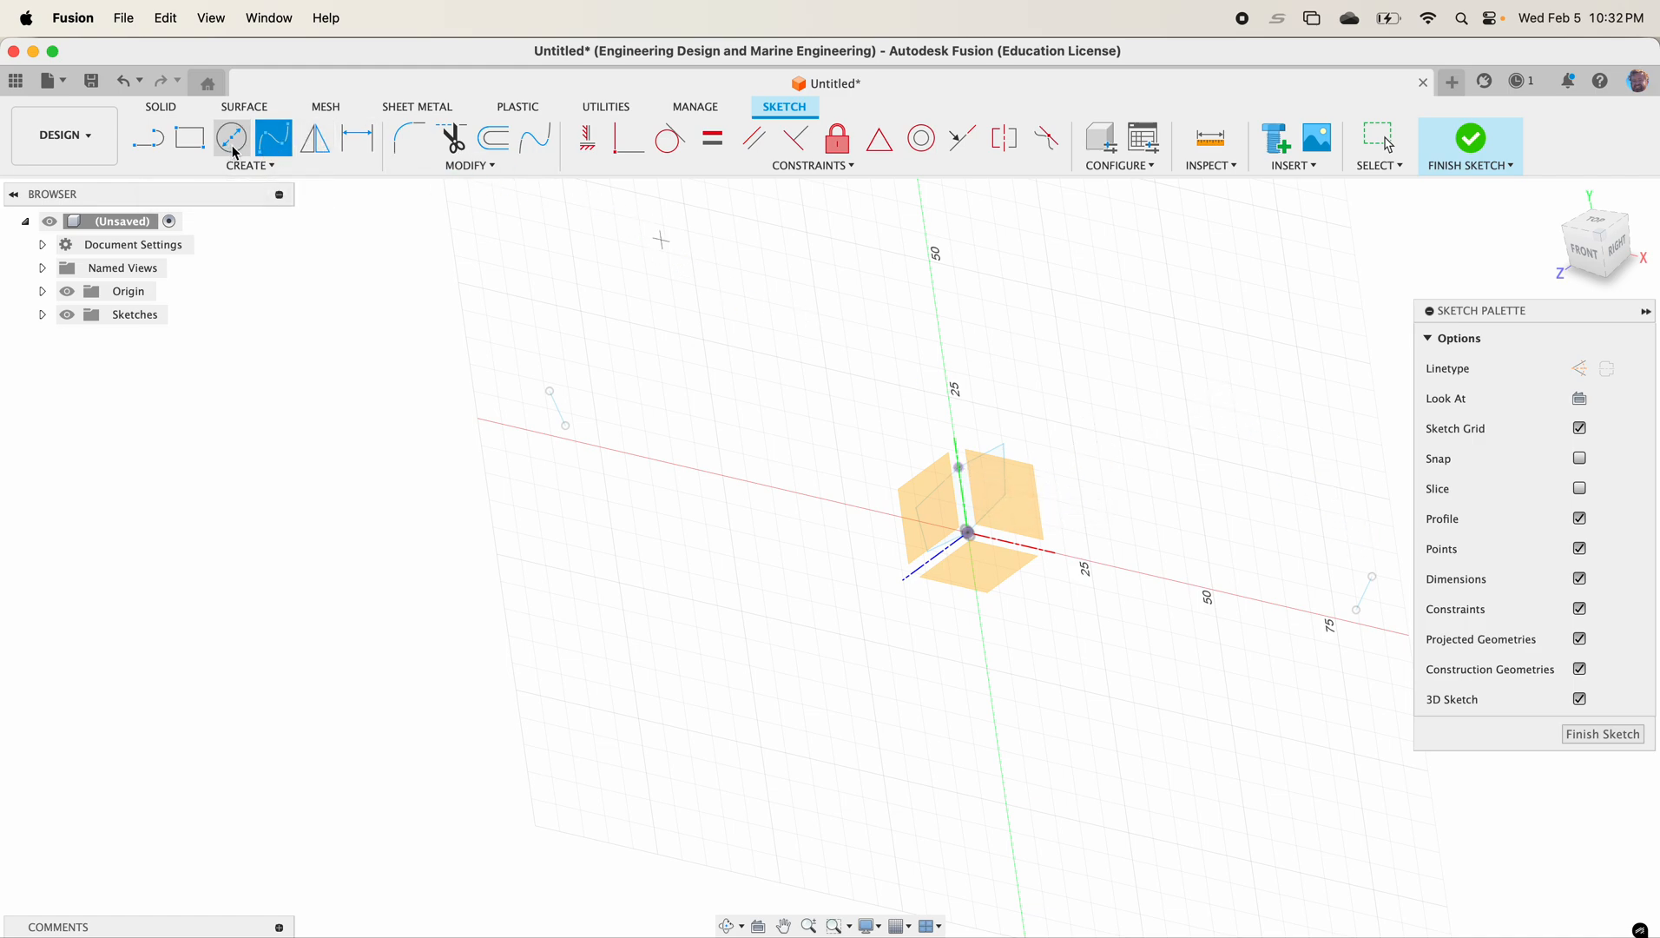
left_click(278, 148)
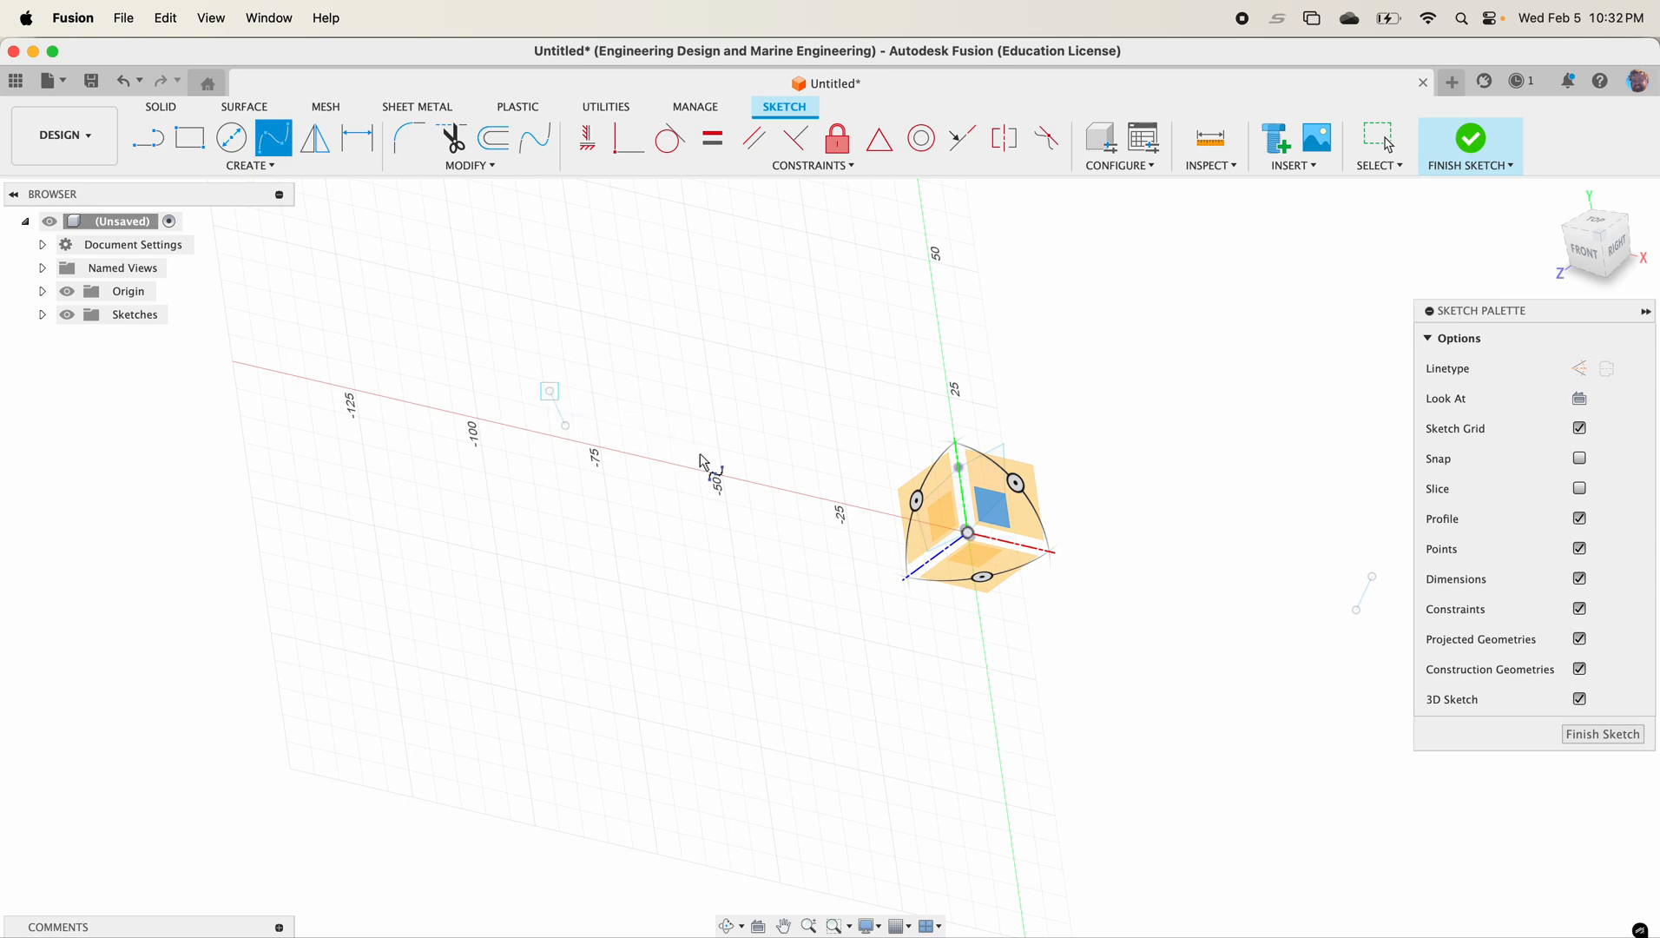
left_click(550, 392)
scroll(882, 445, "up", 2)
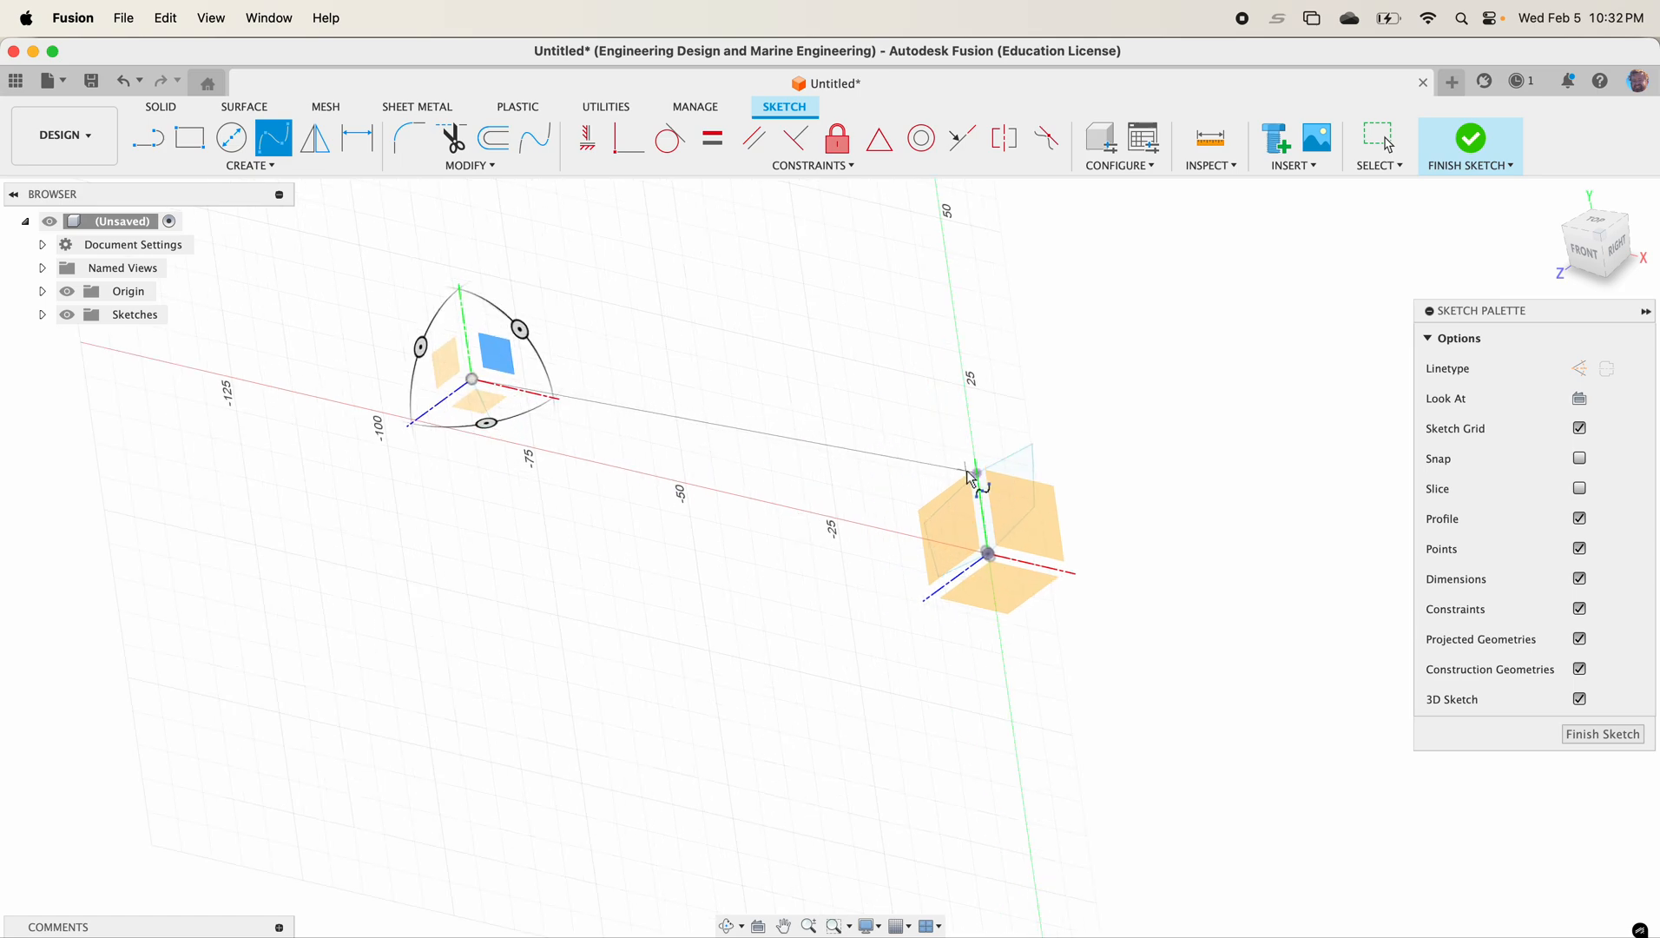
left_click(976, 472)
scroll(1203, 565, "up", 1)
middle_click_drag(1203, 564, 689, 468)
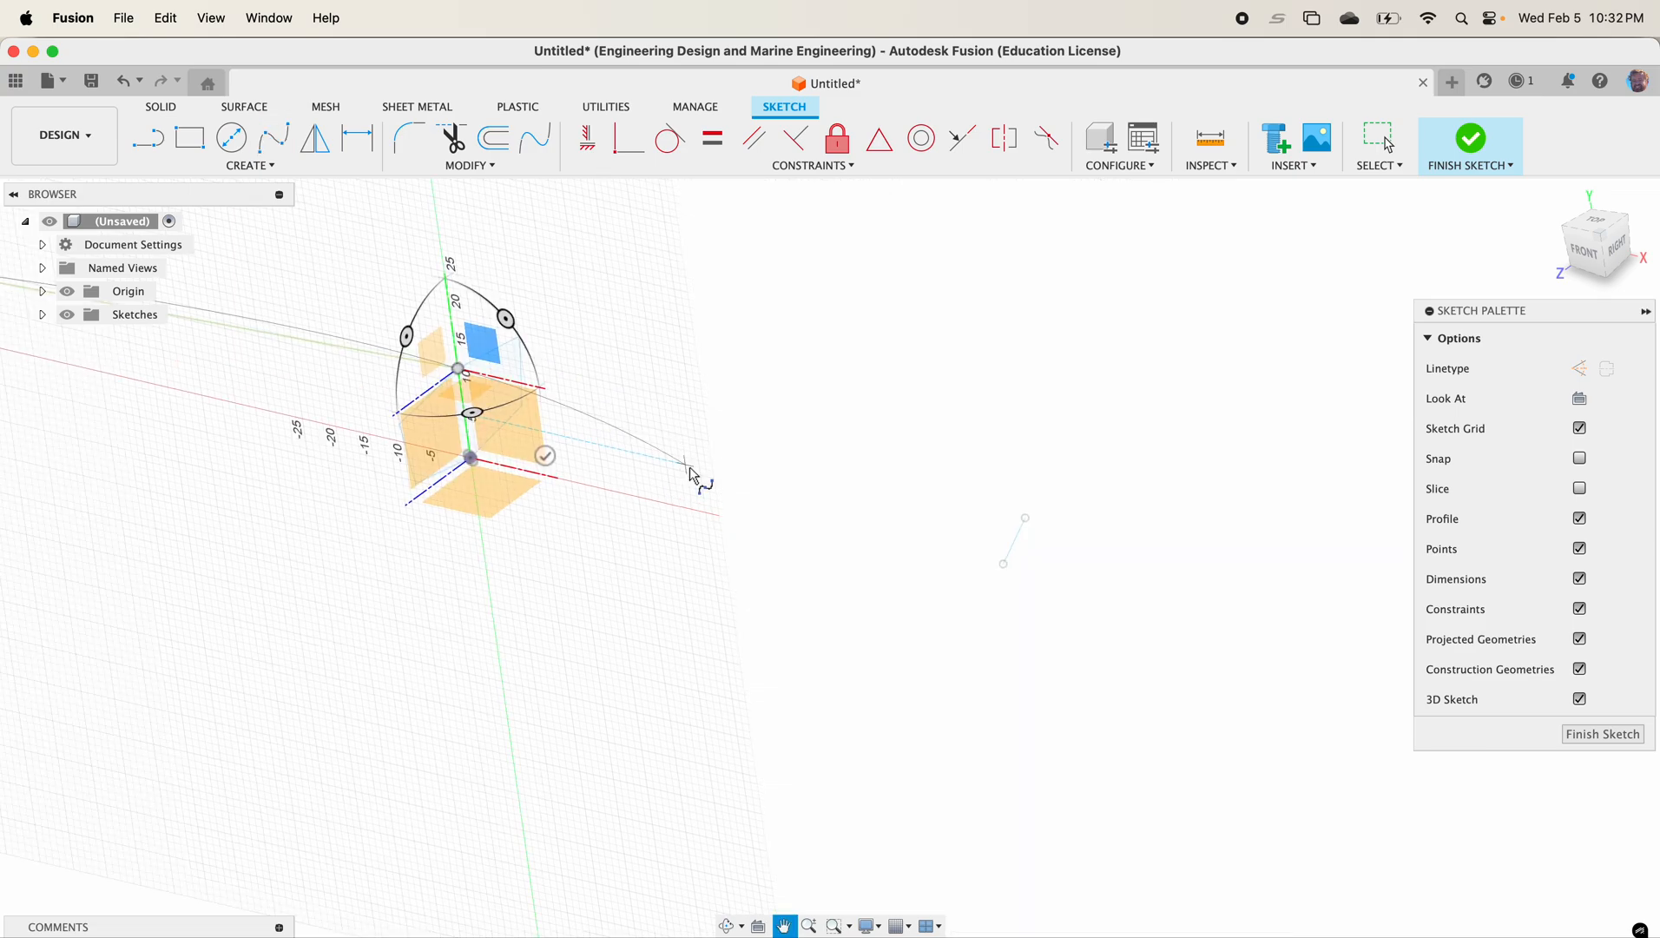
left_click(1027, 519)
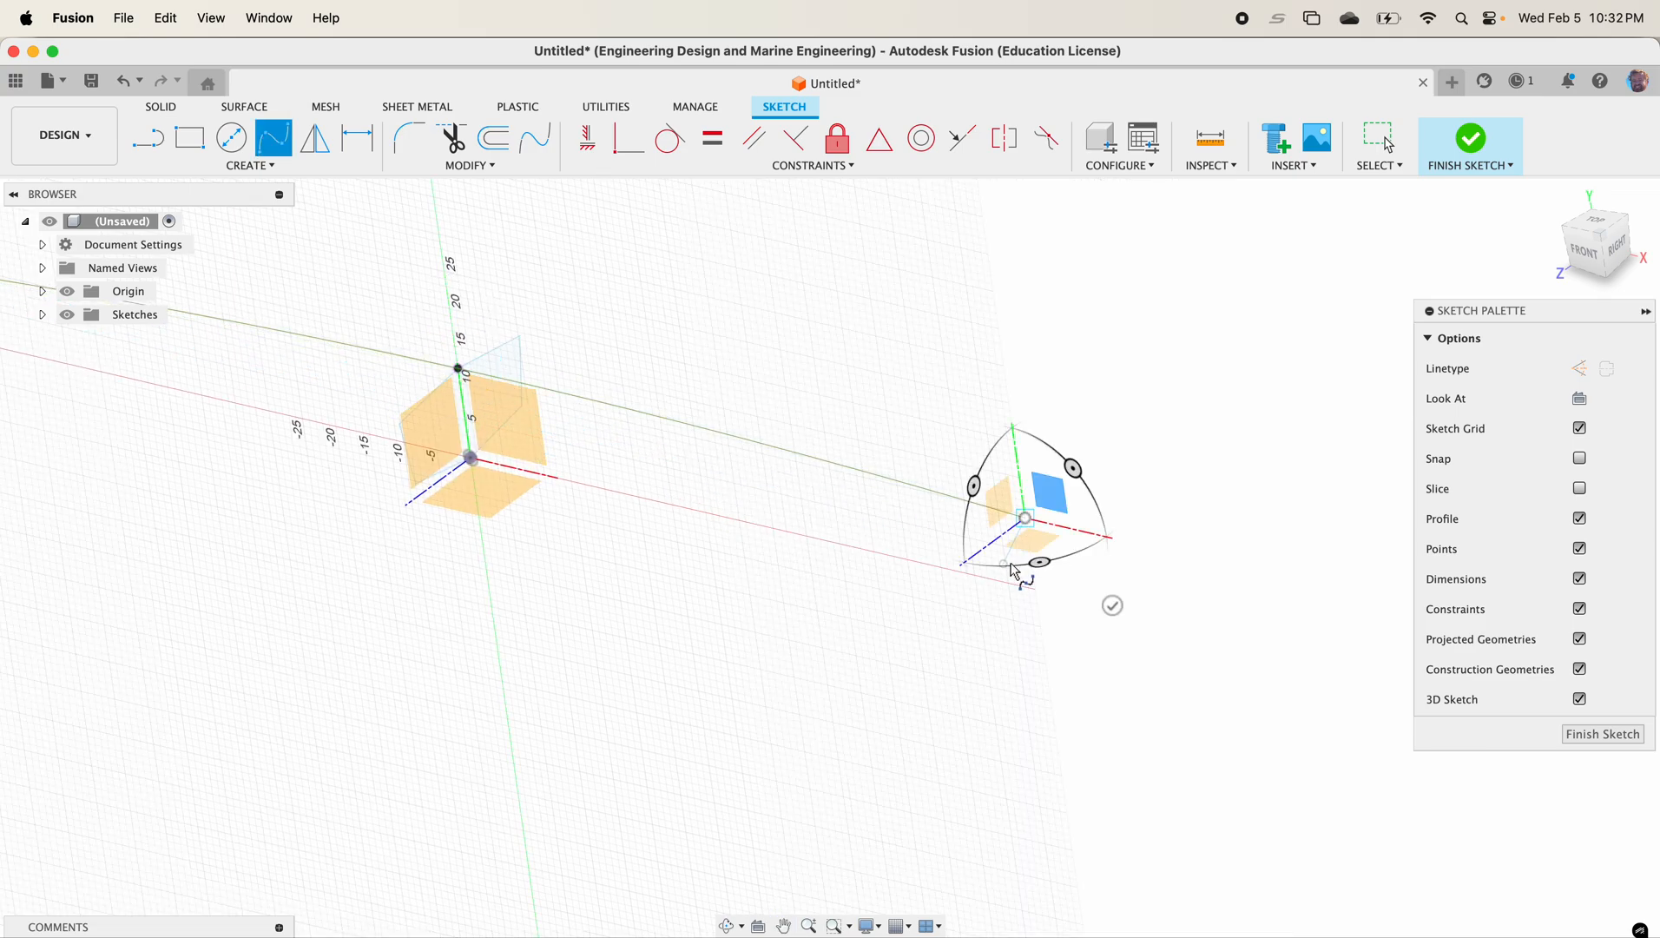
left_click(1113, 606)
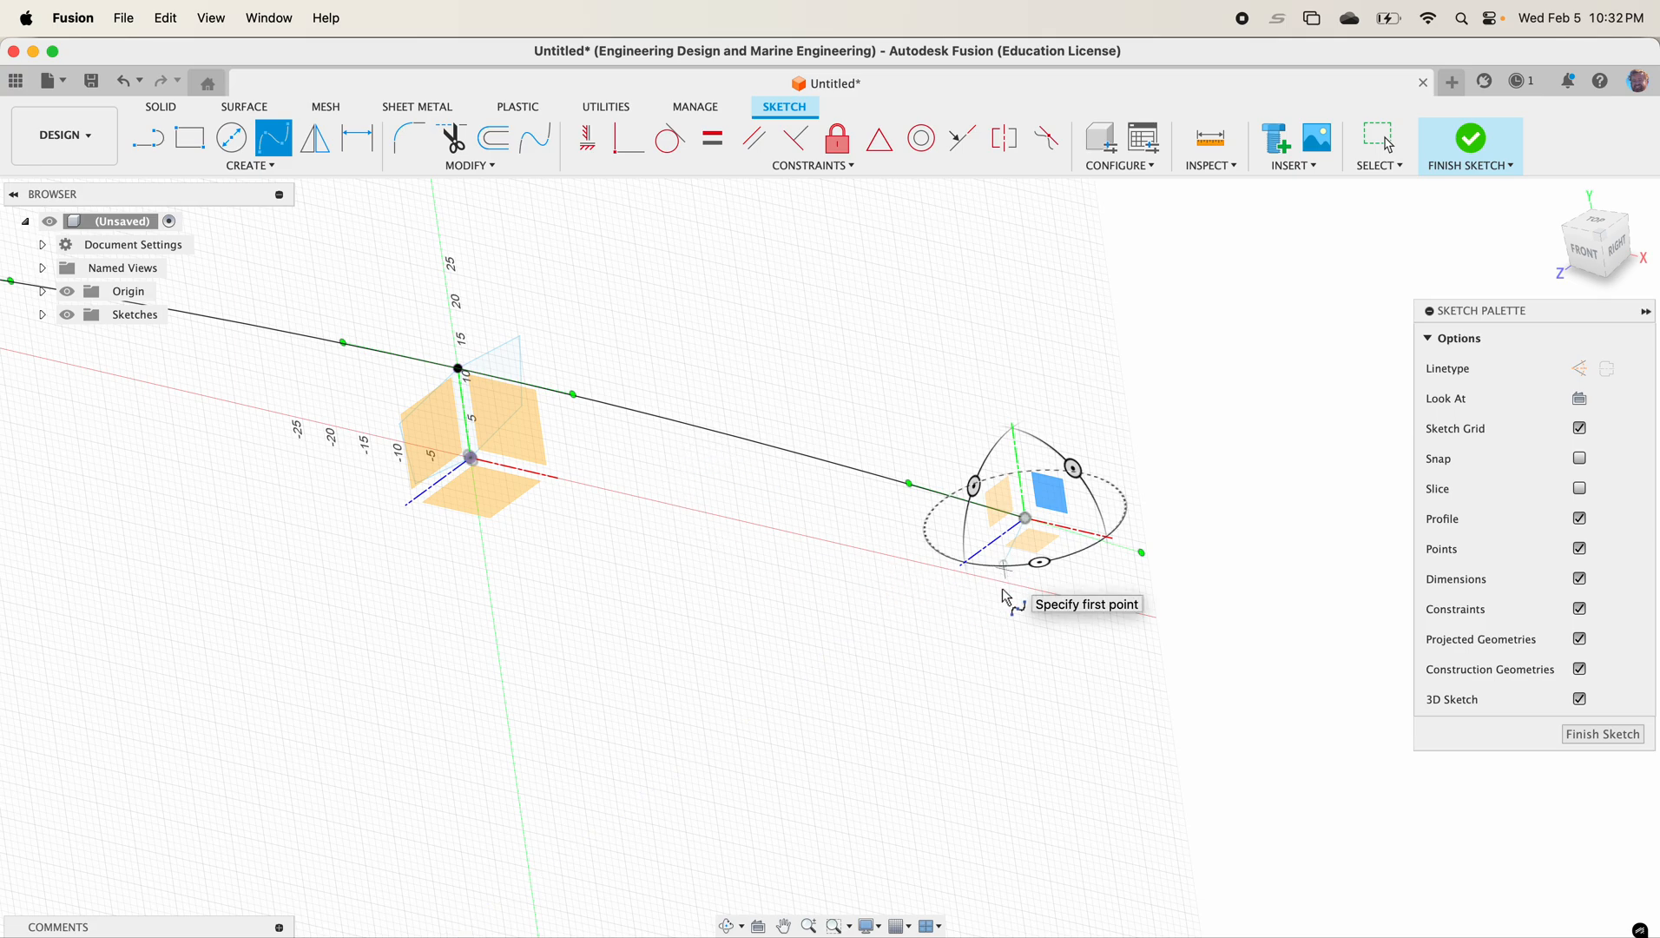
Step: Draw a fit point spline from the right line's lower end through the origin to the left line's lower end
scroll(1005, 569, "up", 3)
left_click(1005, 567)
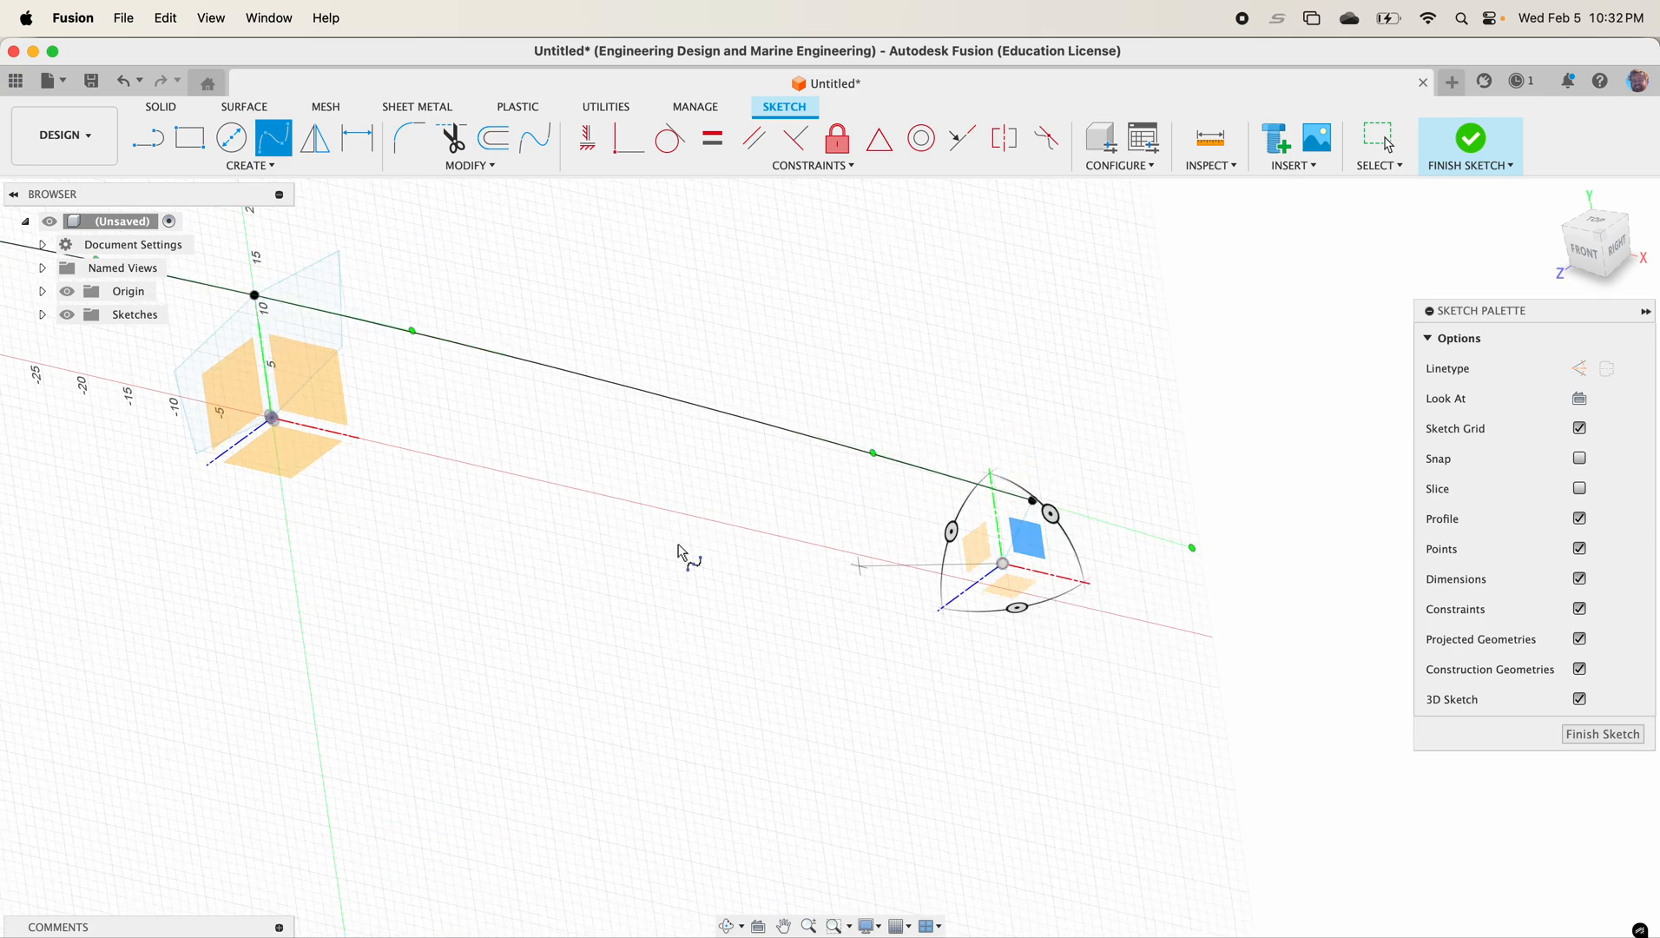
left_click(271, 420)
middle_click_drag(321, 426, 1160, 611)
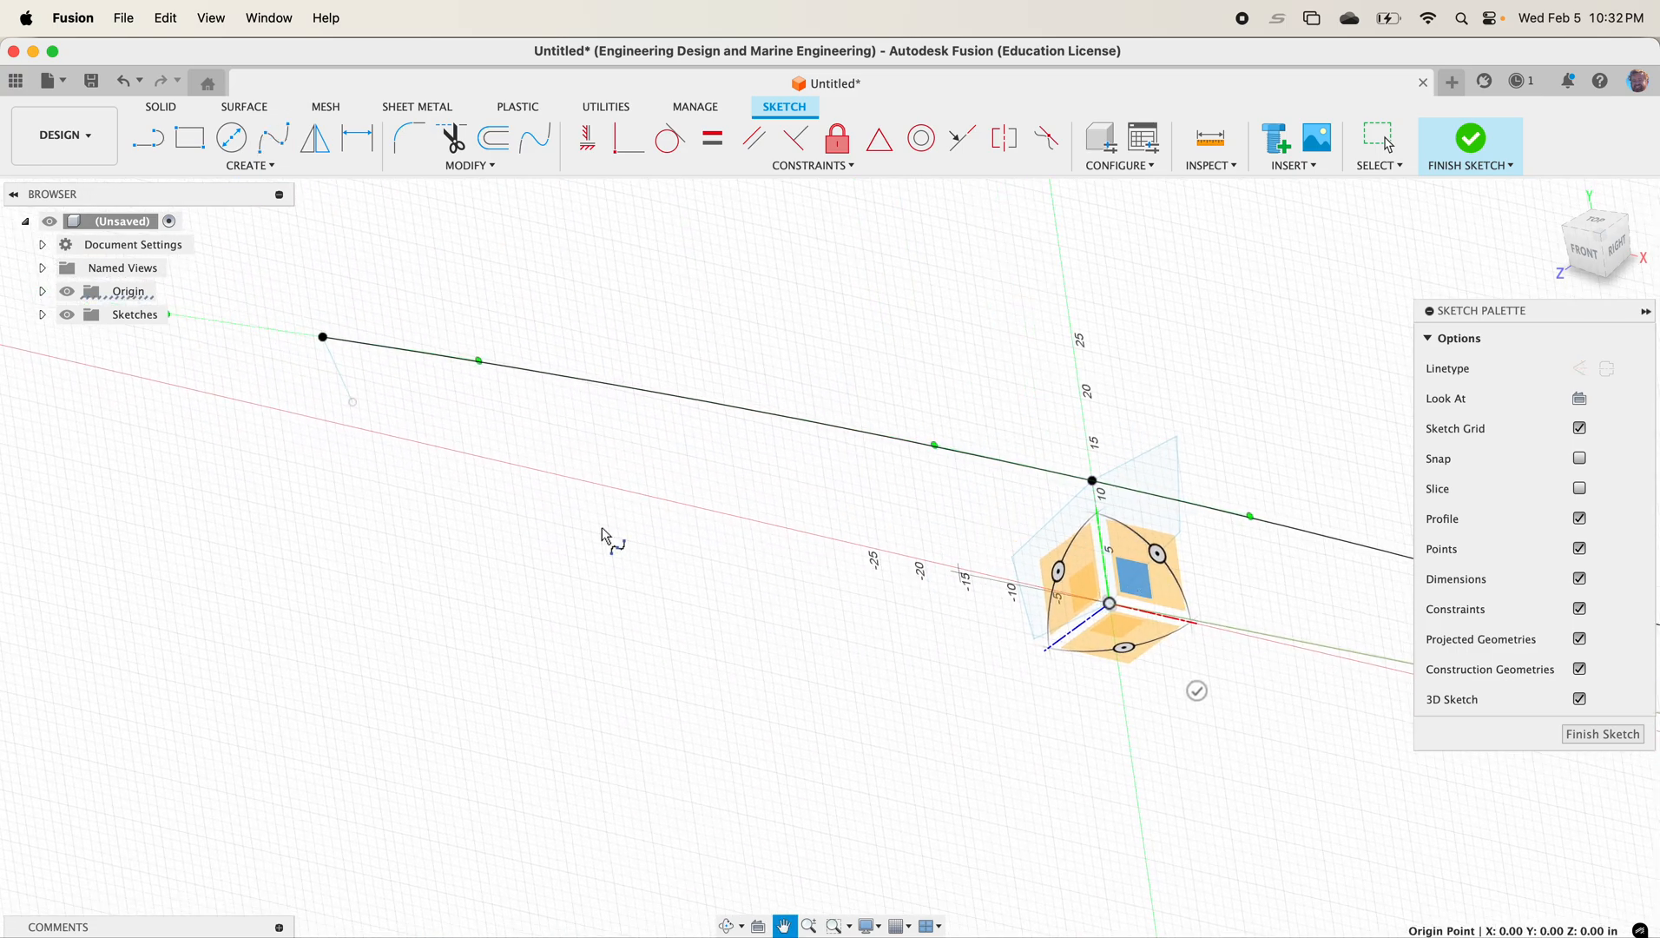
left_click(353, 407)
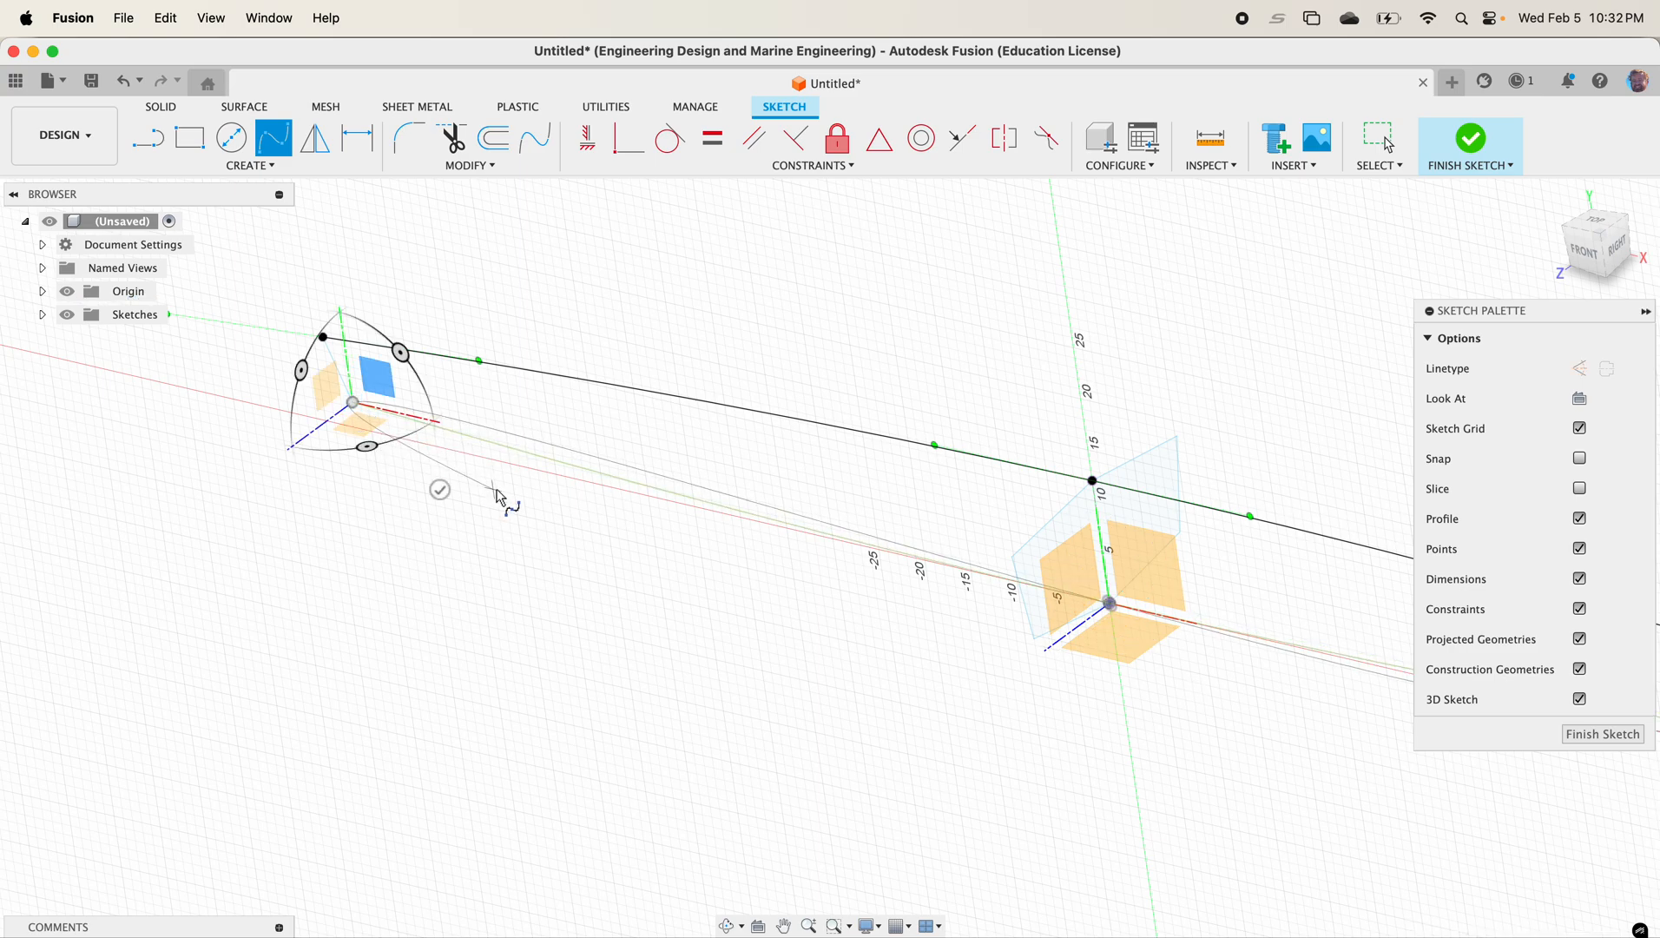
left_click(441, 488)
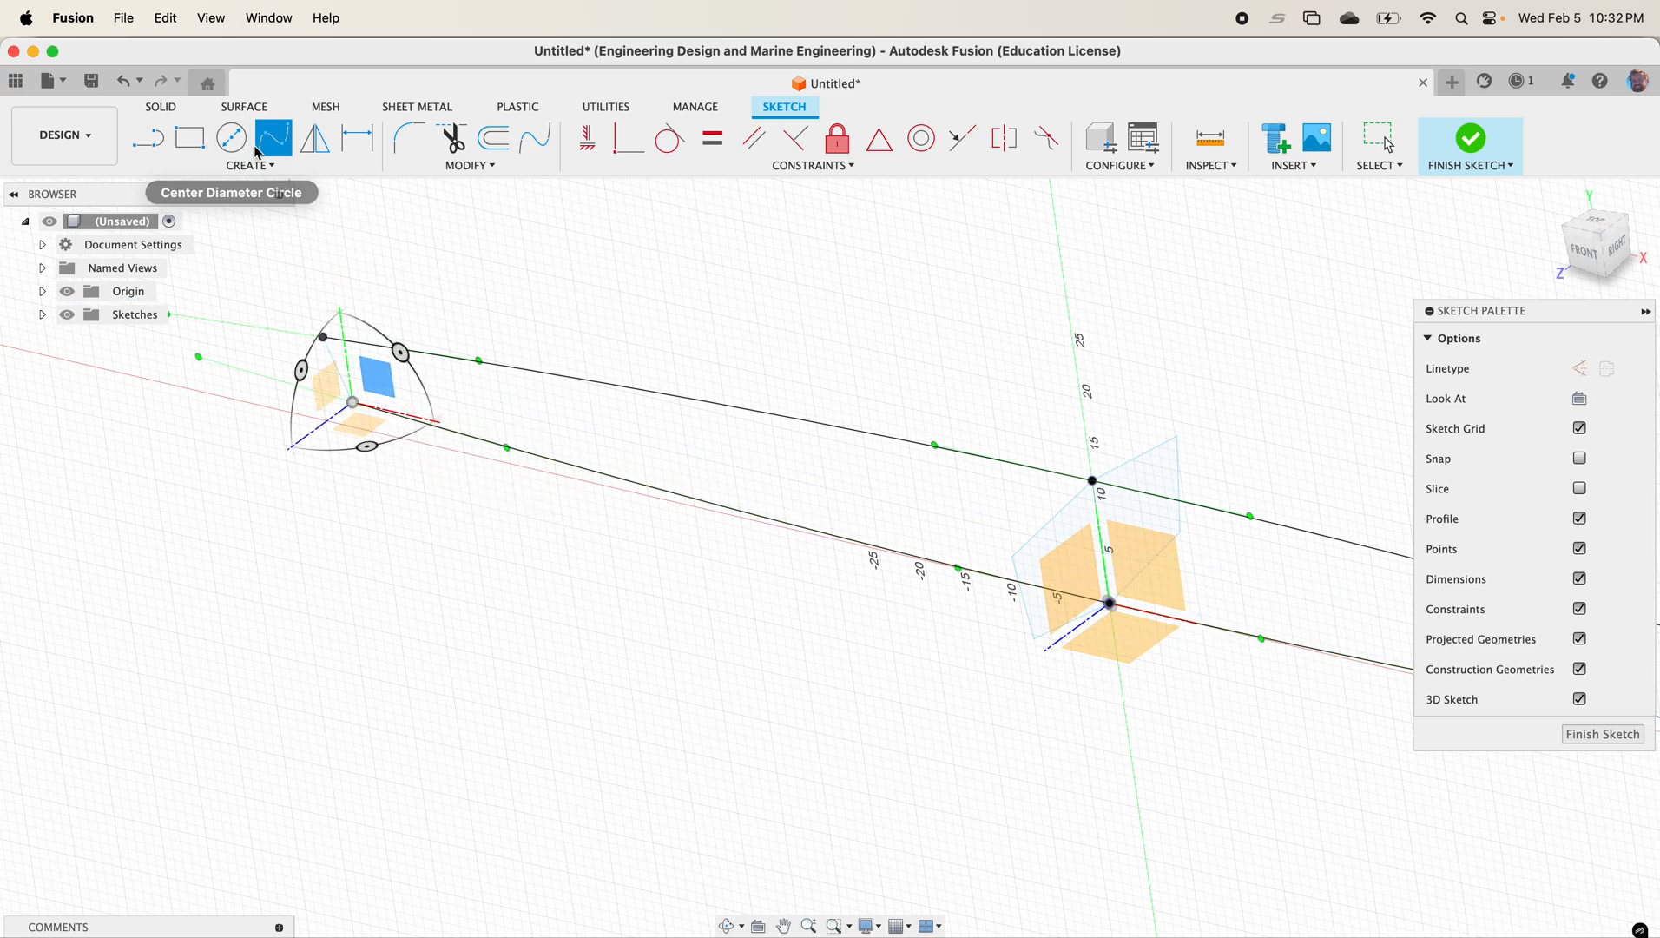
Step: Draw a fit point spline from the left line's upper end through the cross-section's front upper corner to the right line's upper end
left_click(323, 338)
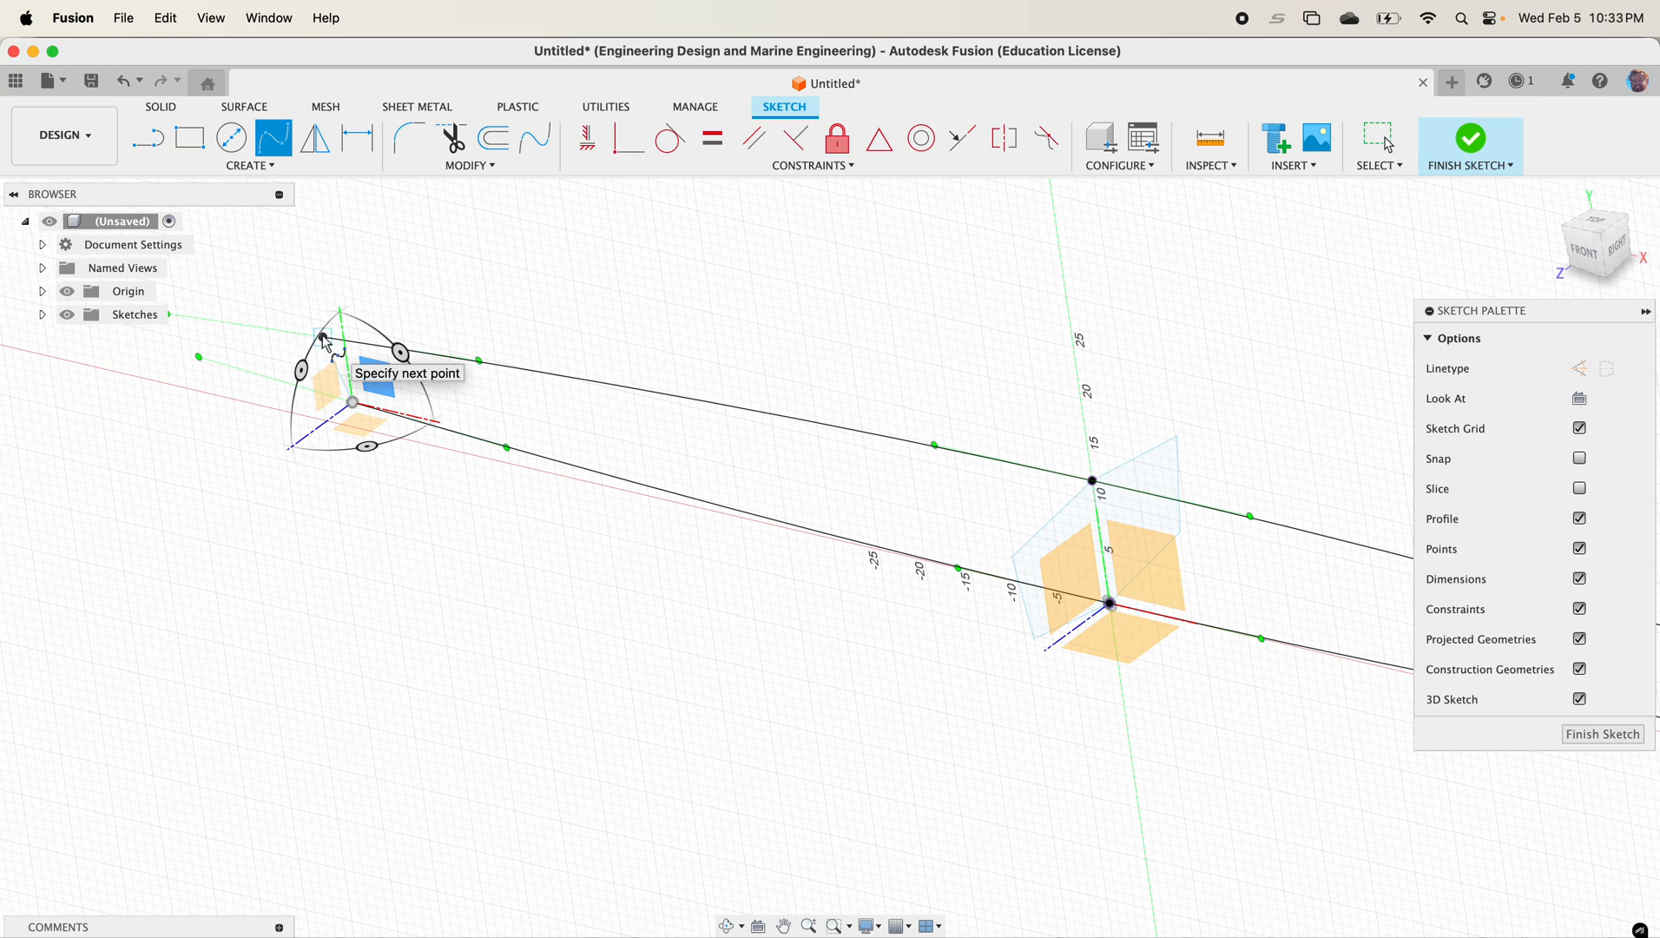
left_click(1015, 557)
middle_click_drag(1132, 557, 433, 432)
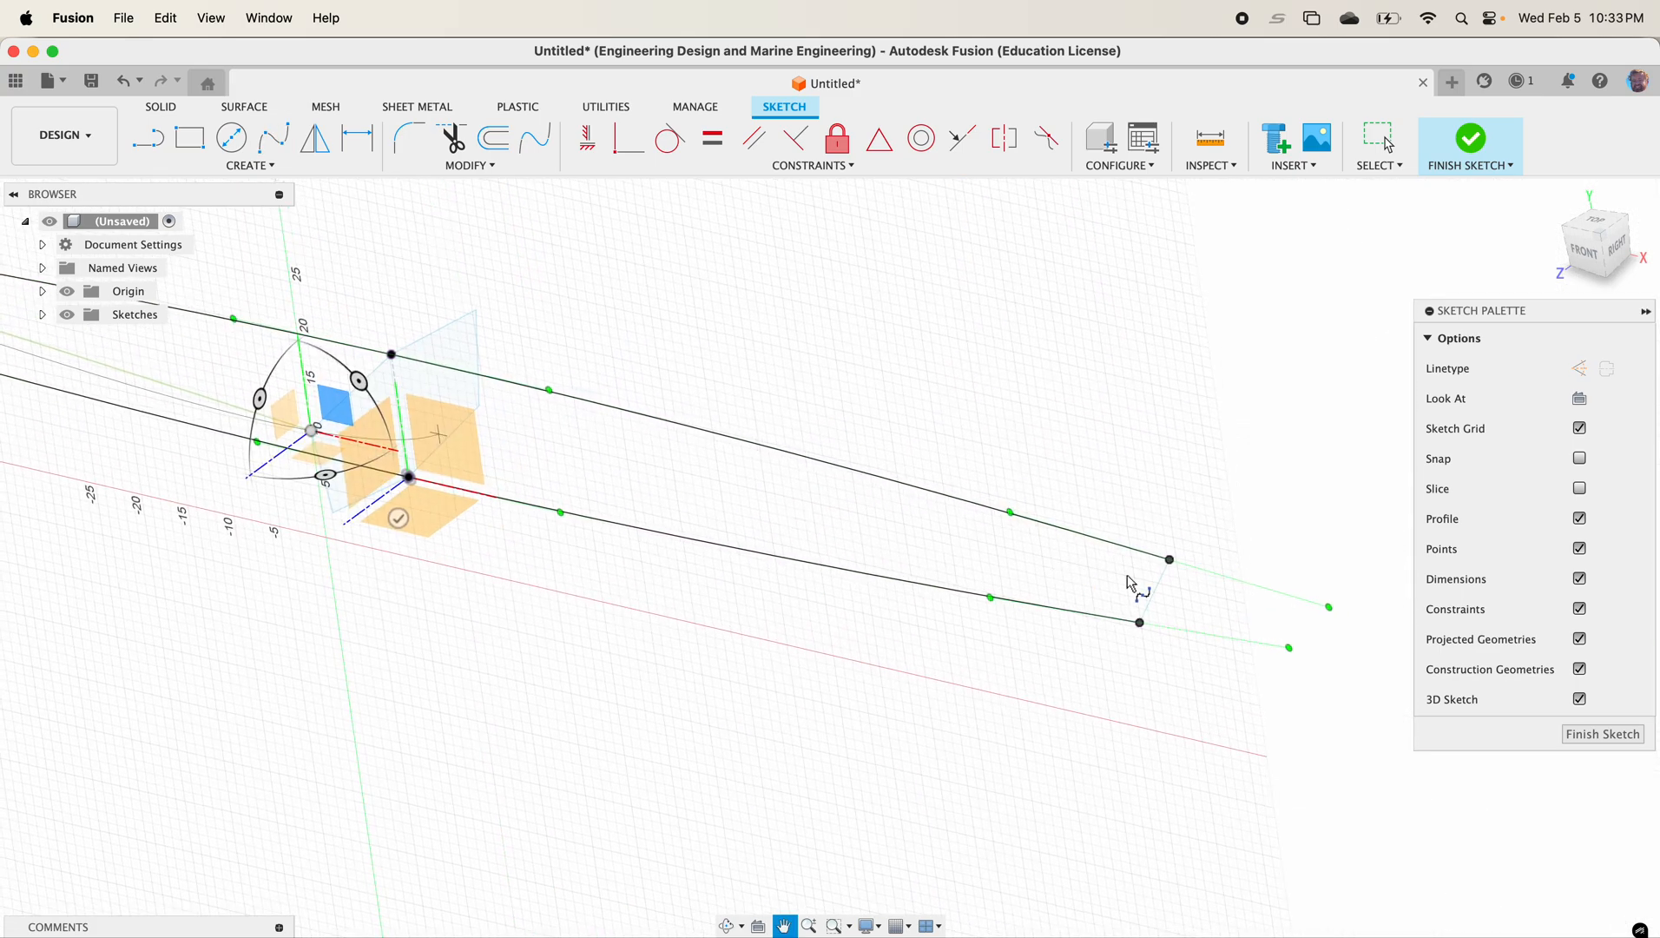
left_click(1171, 564)
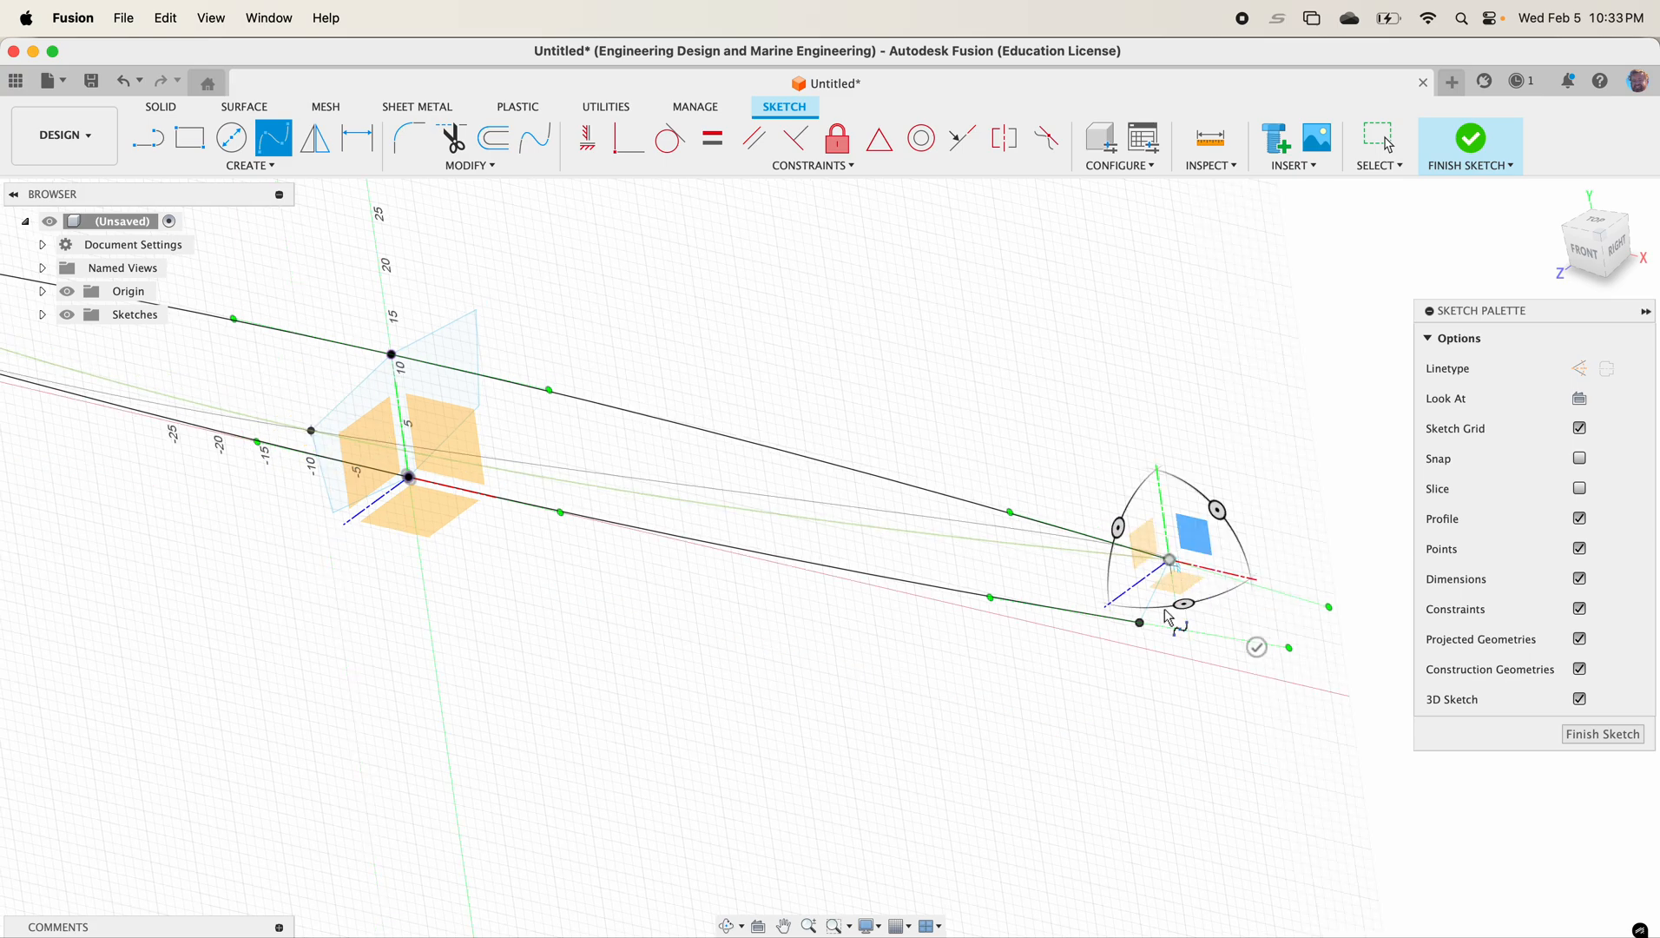
left_click(1256, 647)
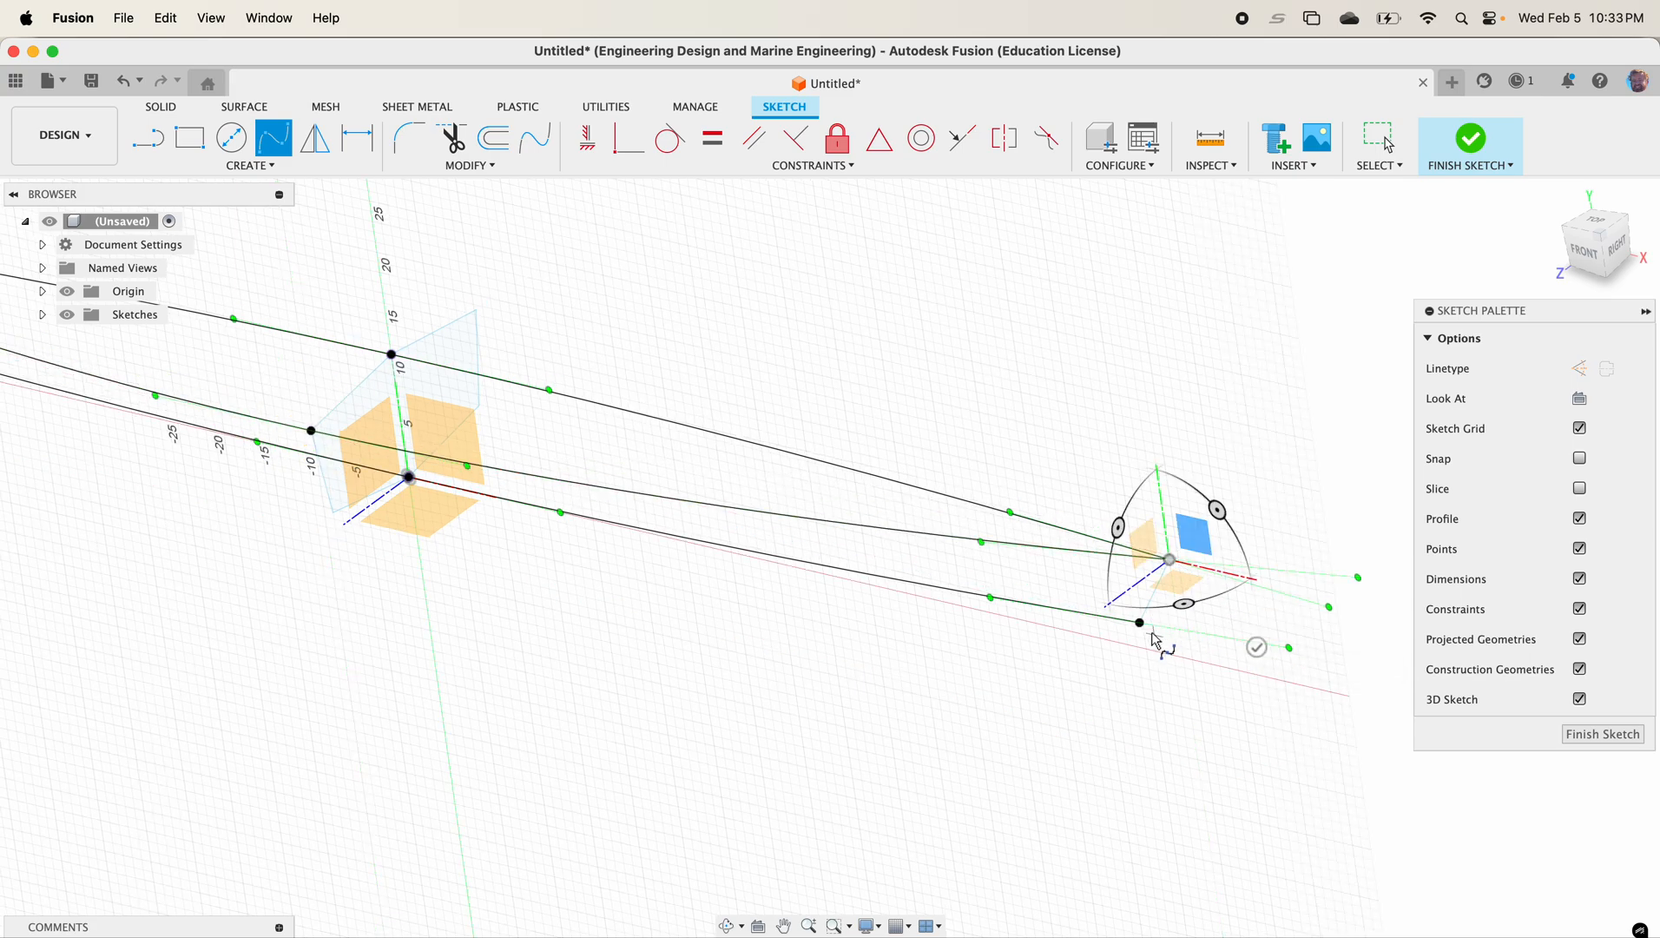
Step: Draw a fit point spline from the right line's lower end through the cross-section's front lower corner to the left line's lower end
left_click(1141, 624)
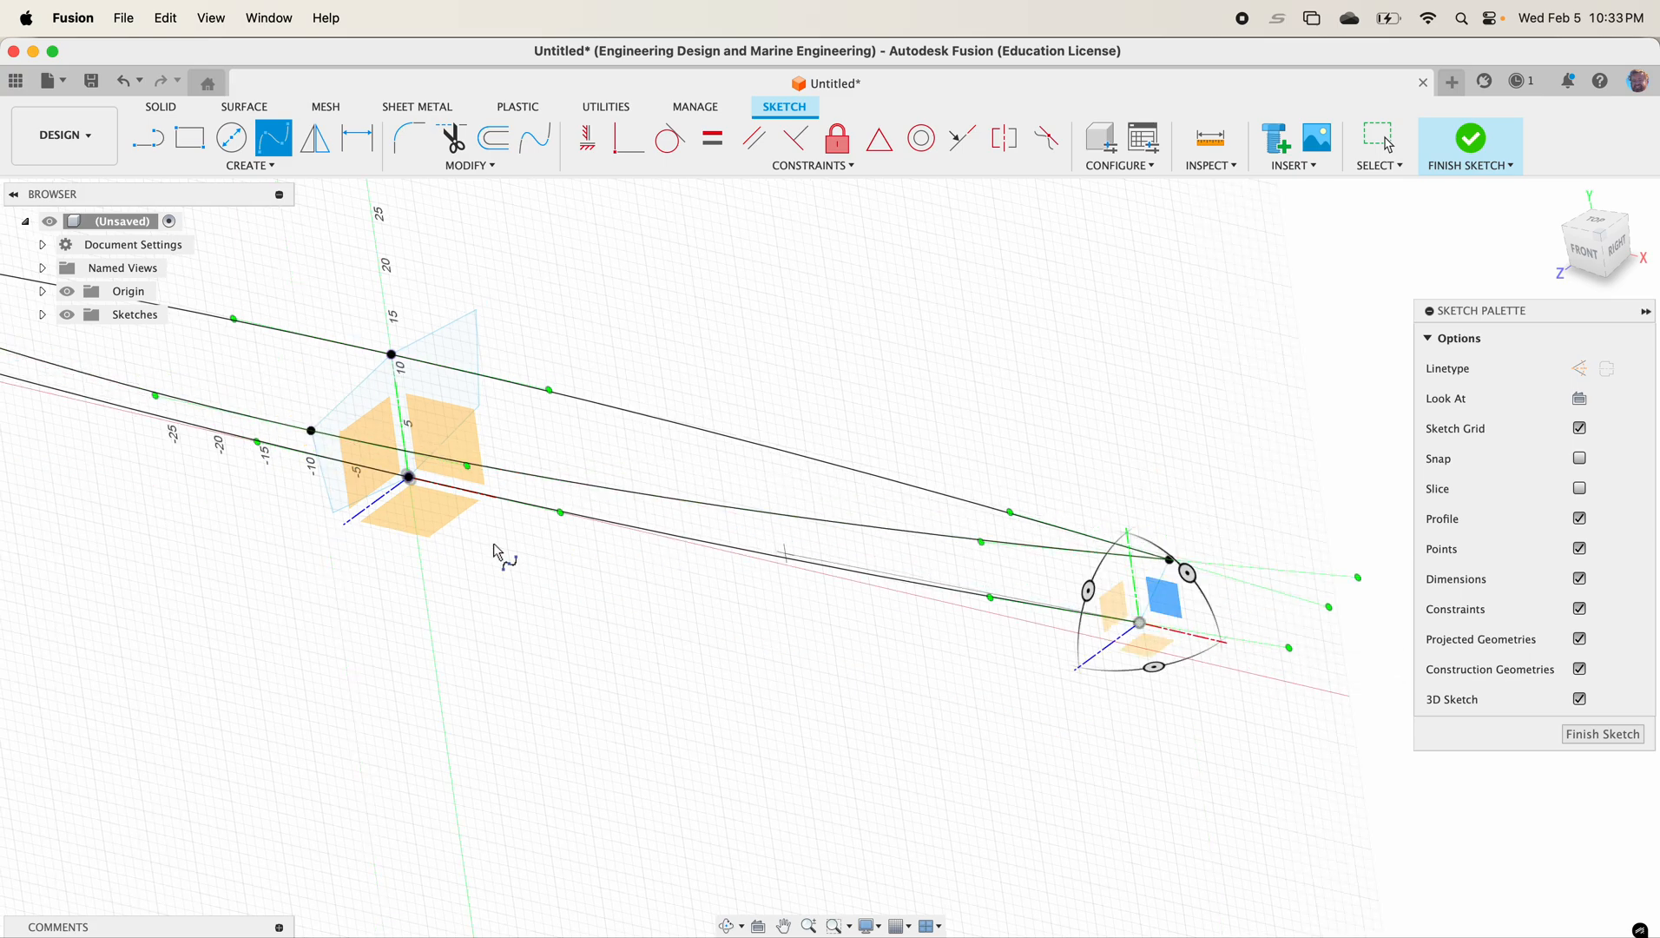
left_click(335, 514)
middle_click_drag(27, 441, 659, 599)
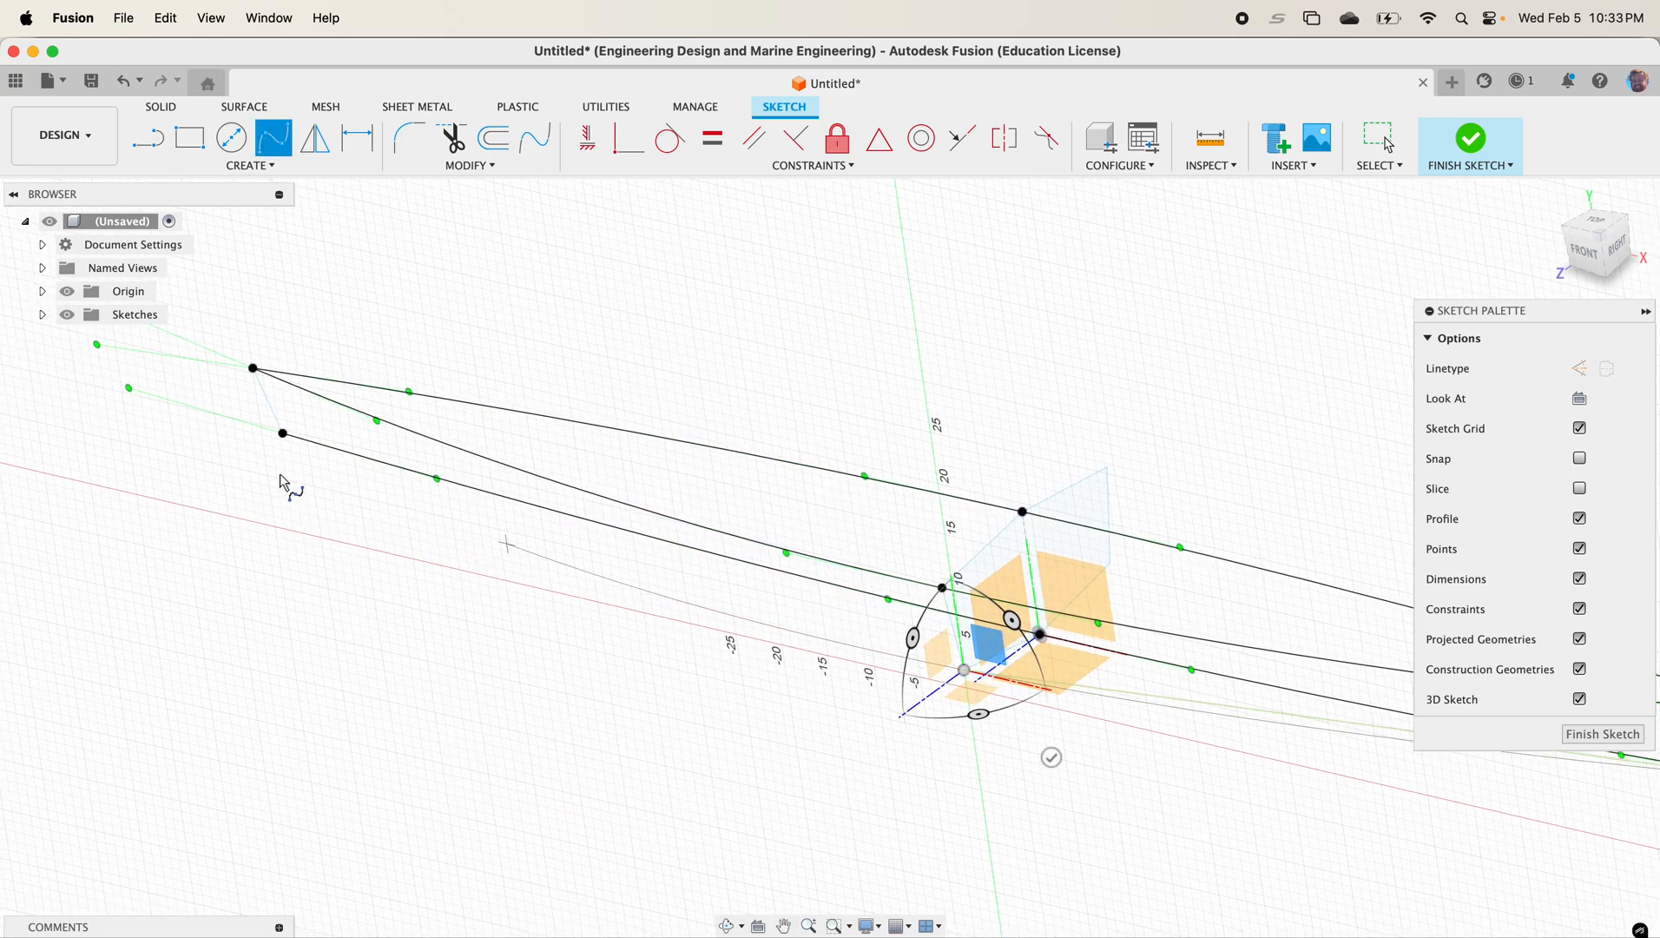
left_click(284, 434)
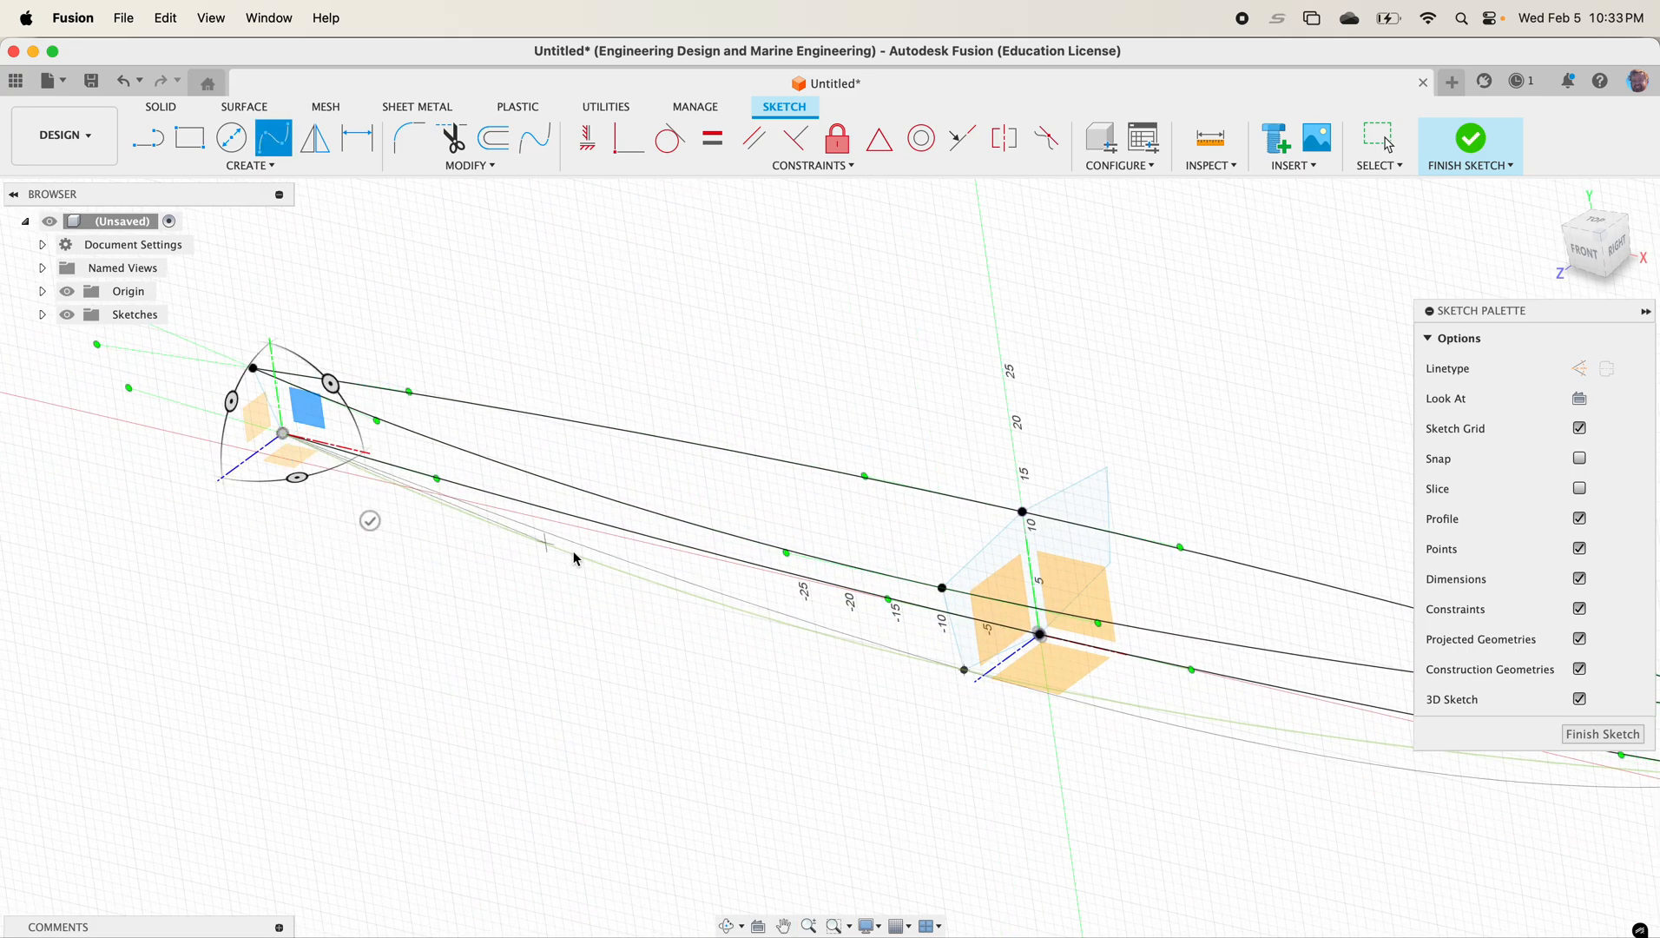
left_click(371, 520)
Step: Draw a fit point spline from the right line's upper end through the cross-section's rear upper corner to the left line's upper end
middle_click_drag(767, 544, 310, 458)
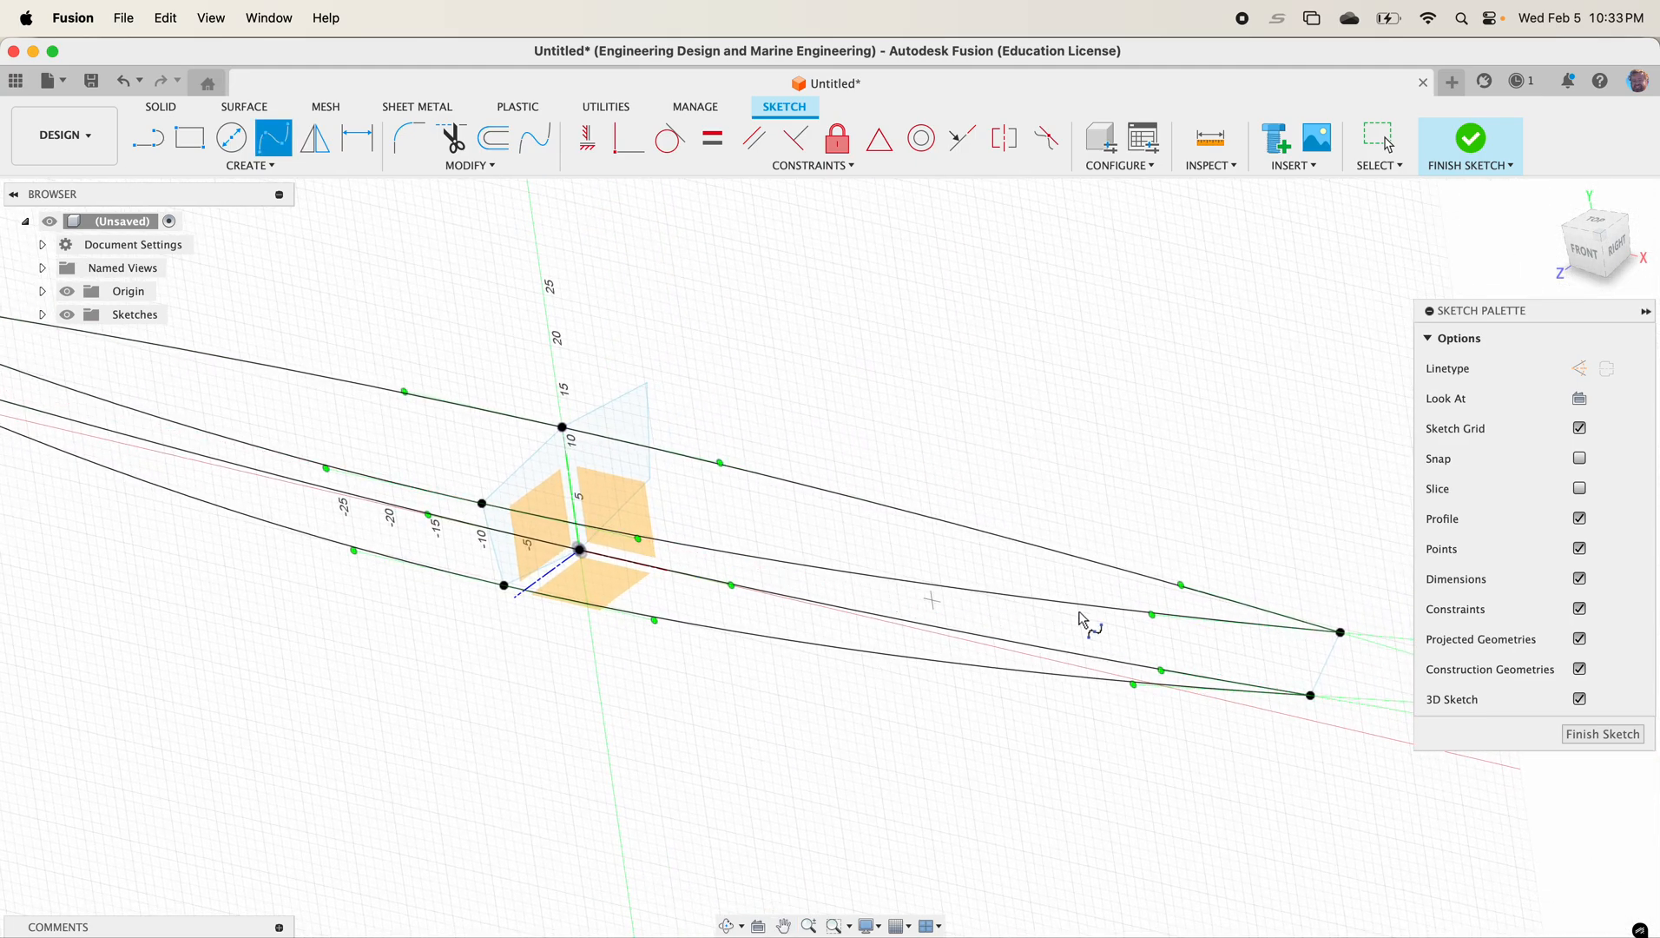
left_click(1342, 634)
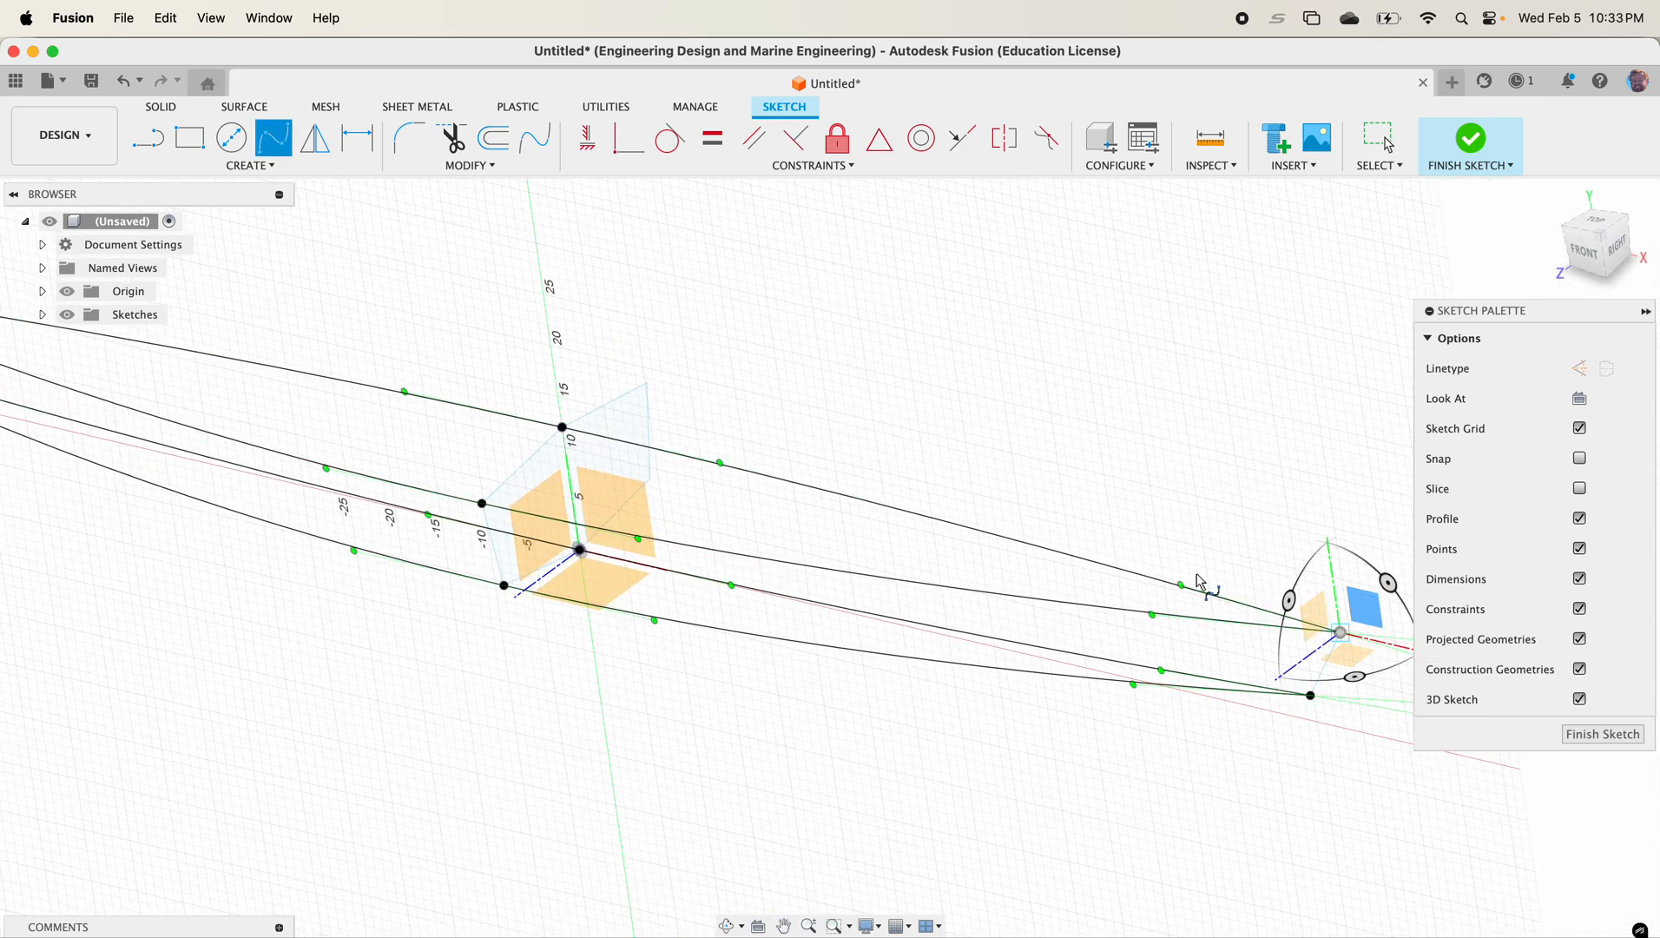
left_click(645, 386)
middle_click_drag(499, 359, 930, 475)
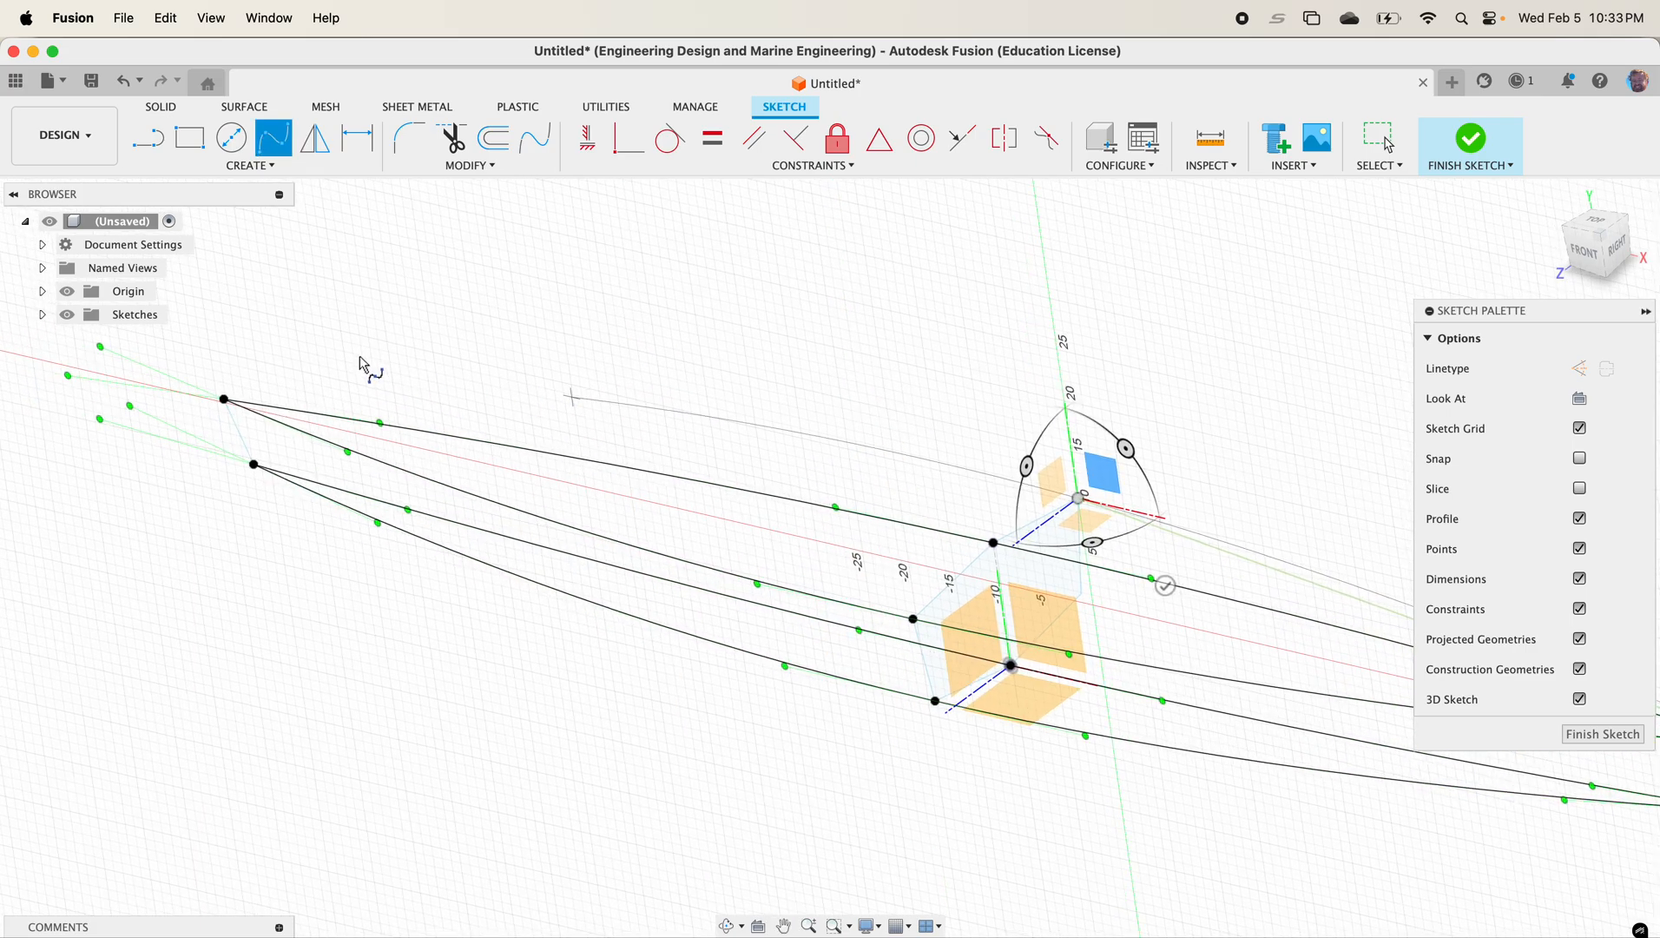
left_click(225, 400)
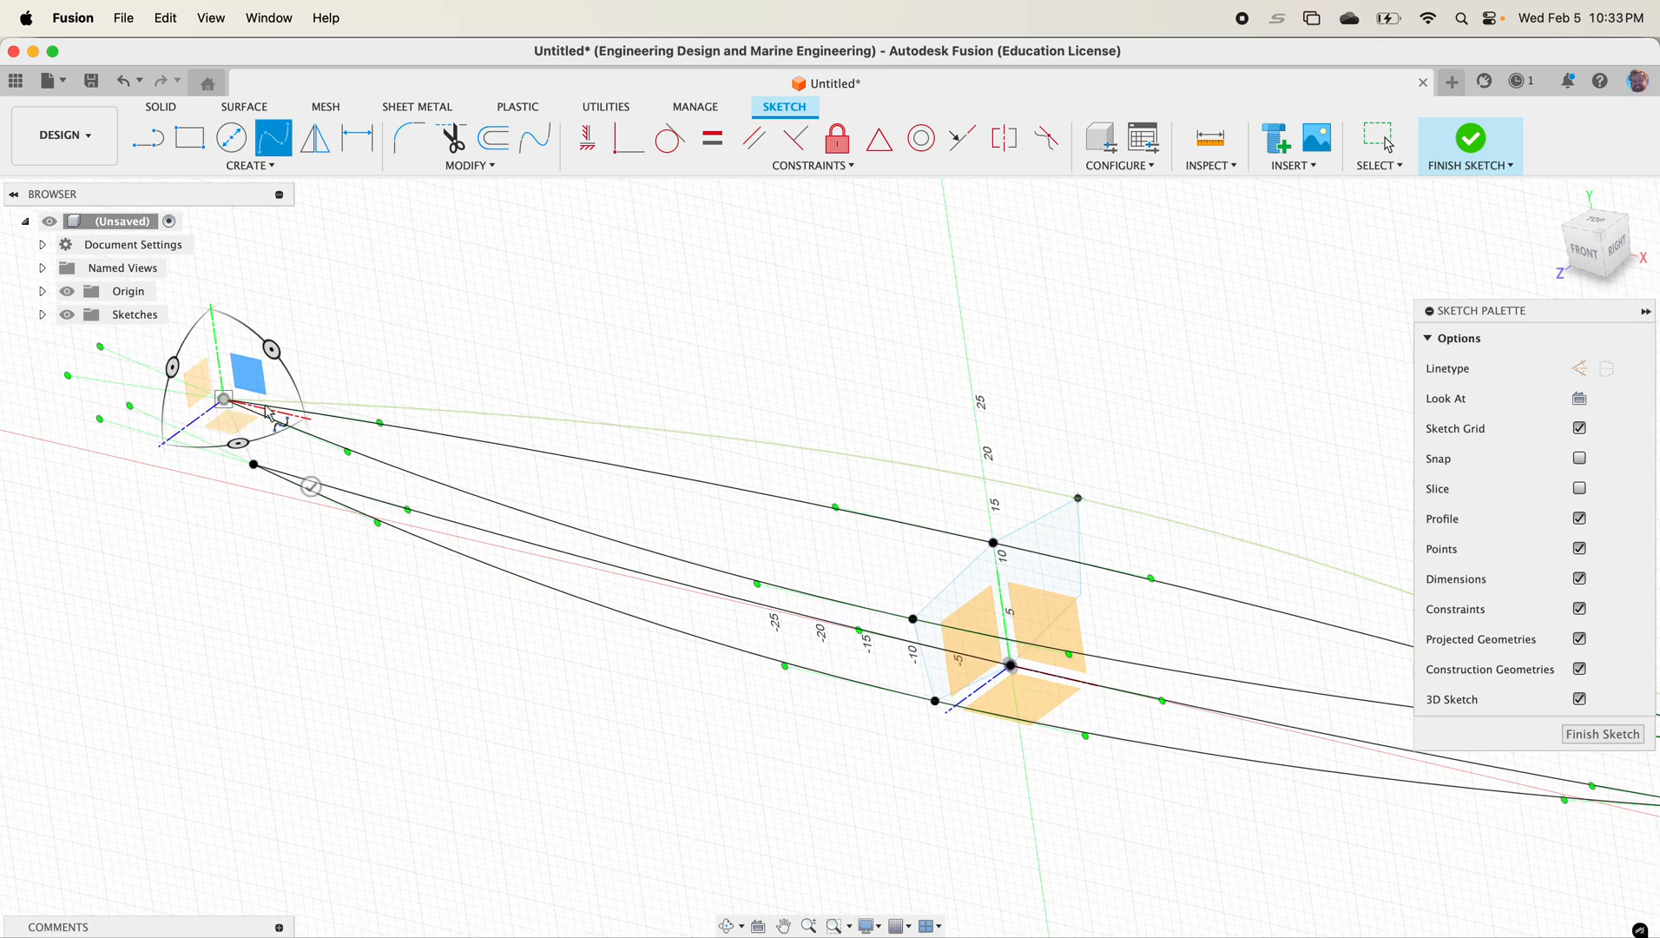
left_click(312, 488)
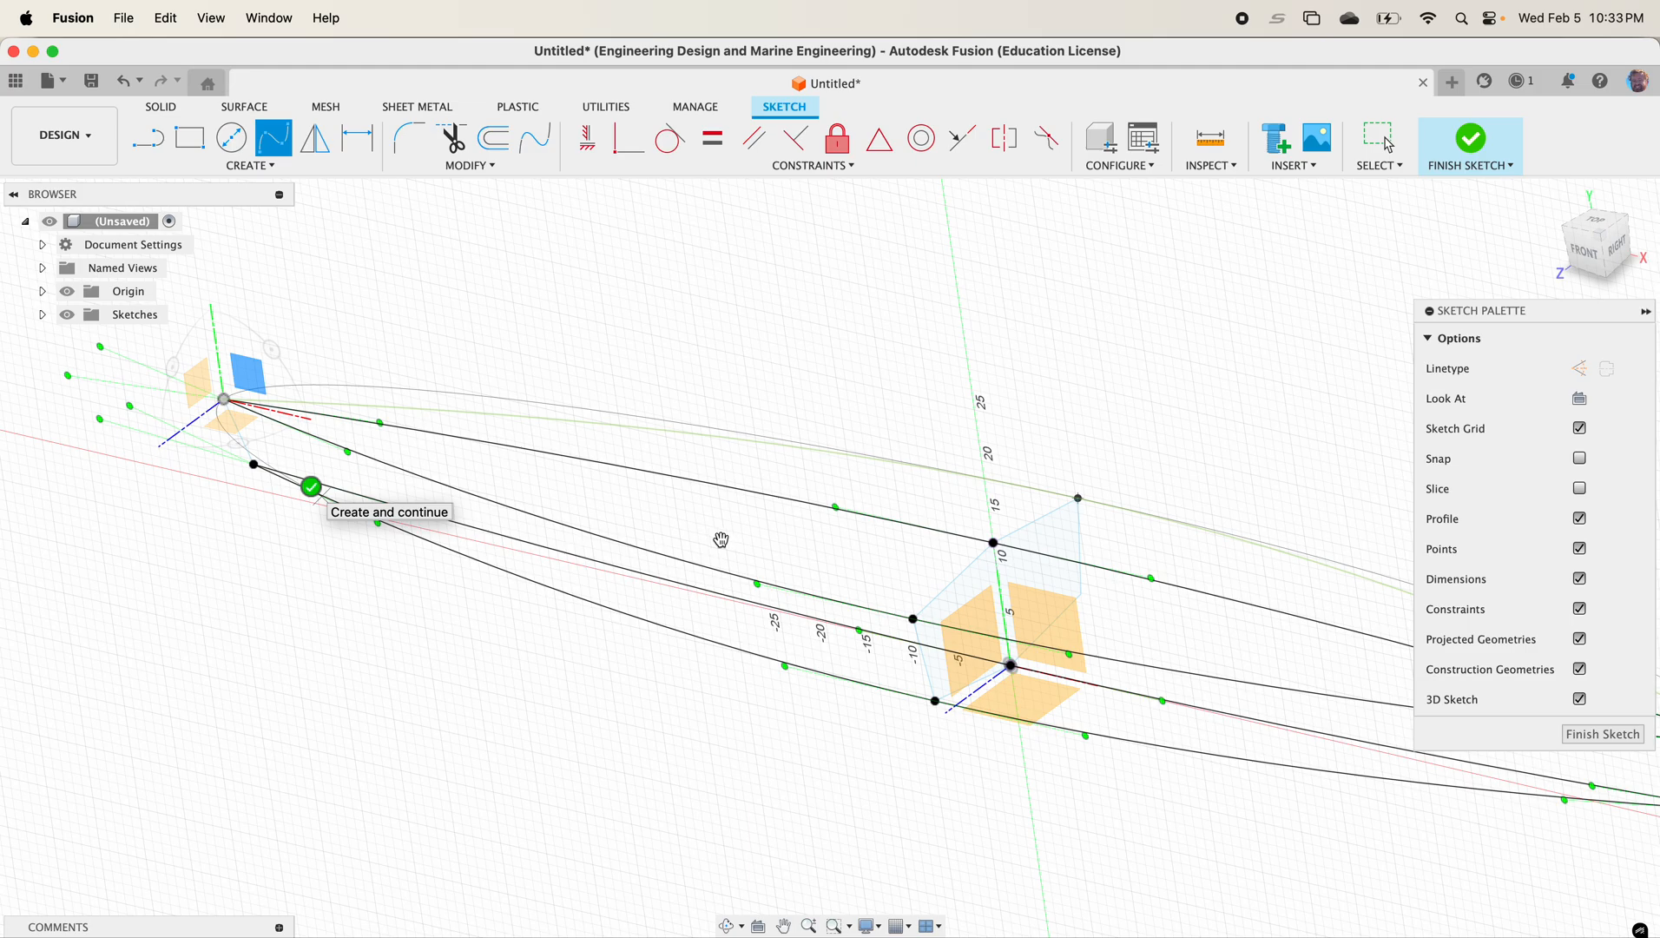
Step: Draw a spline from the right line's lower end through the cross-section's rear lower corner to the left line's lower end, and finish the sketch
middle_click_drag(746, 525, 400, 433)
middle_click_drag(842, 599, 752, 582)
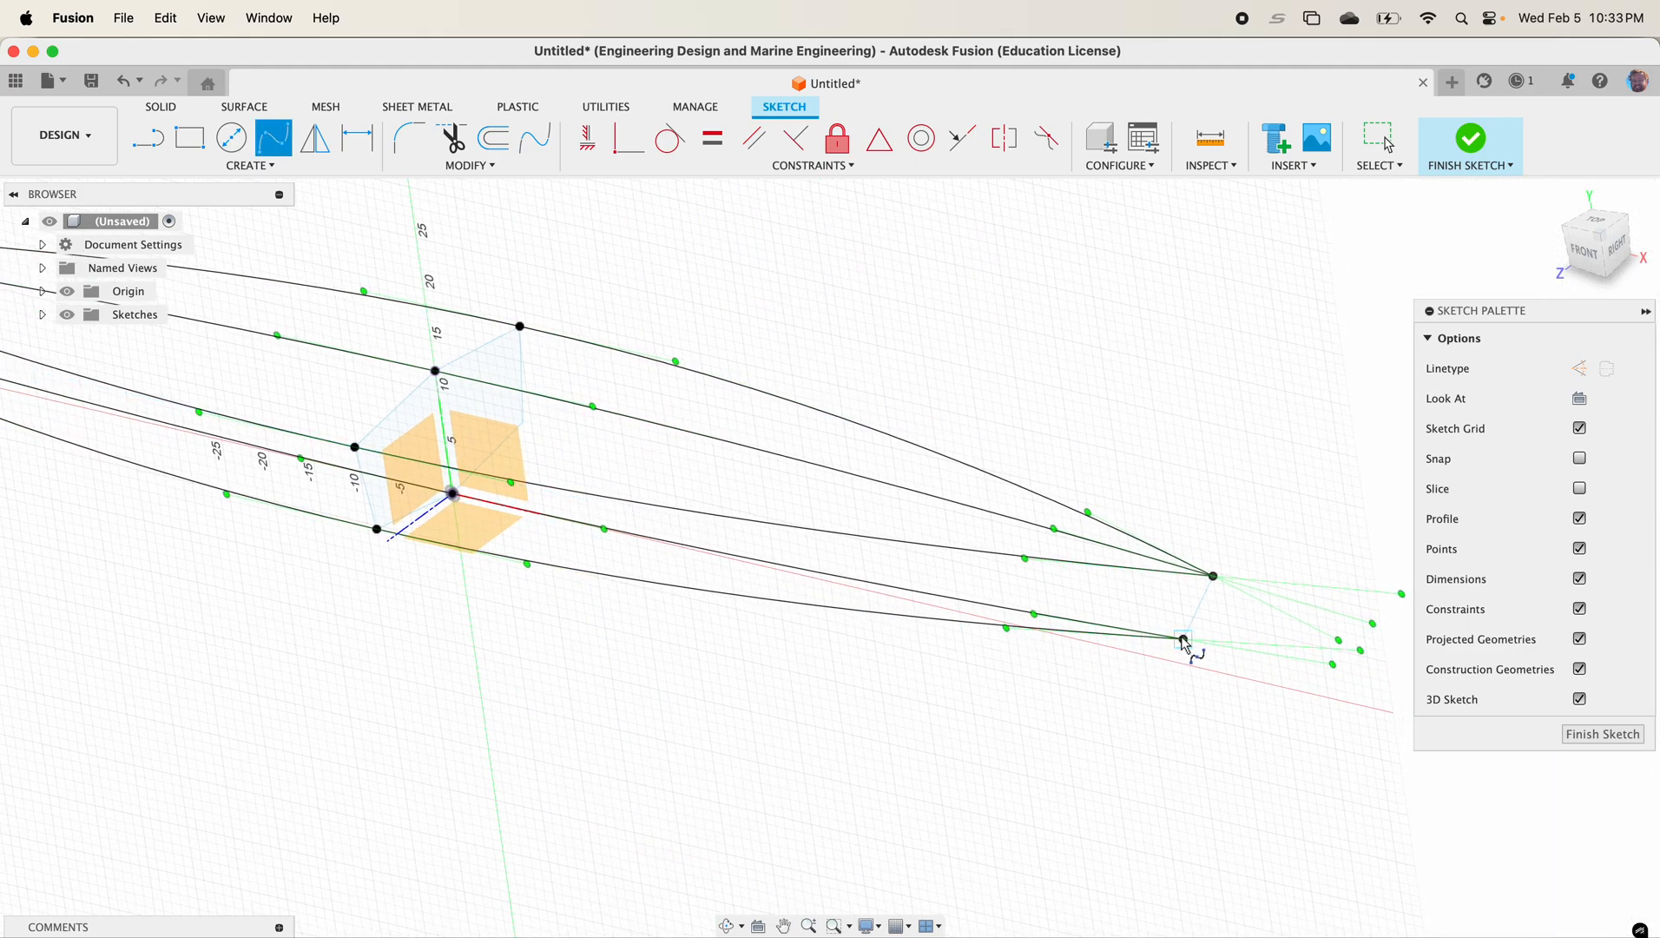
left_click(1184, 640)
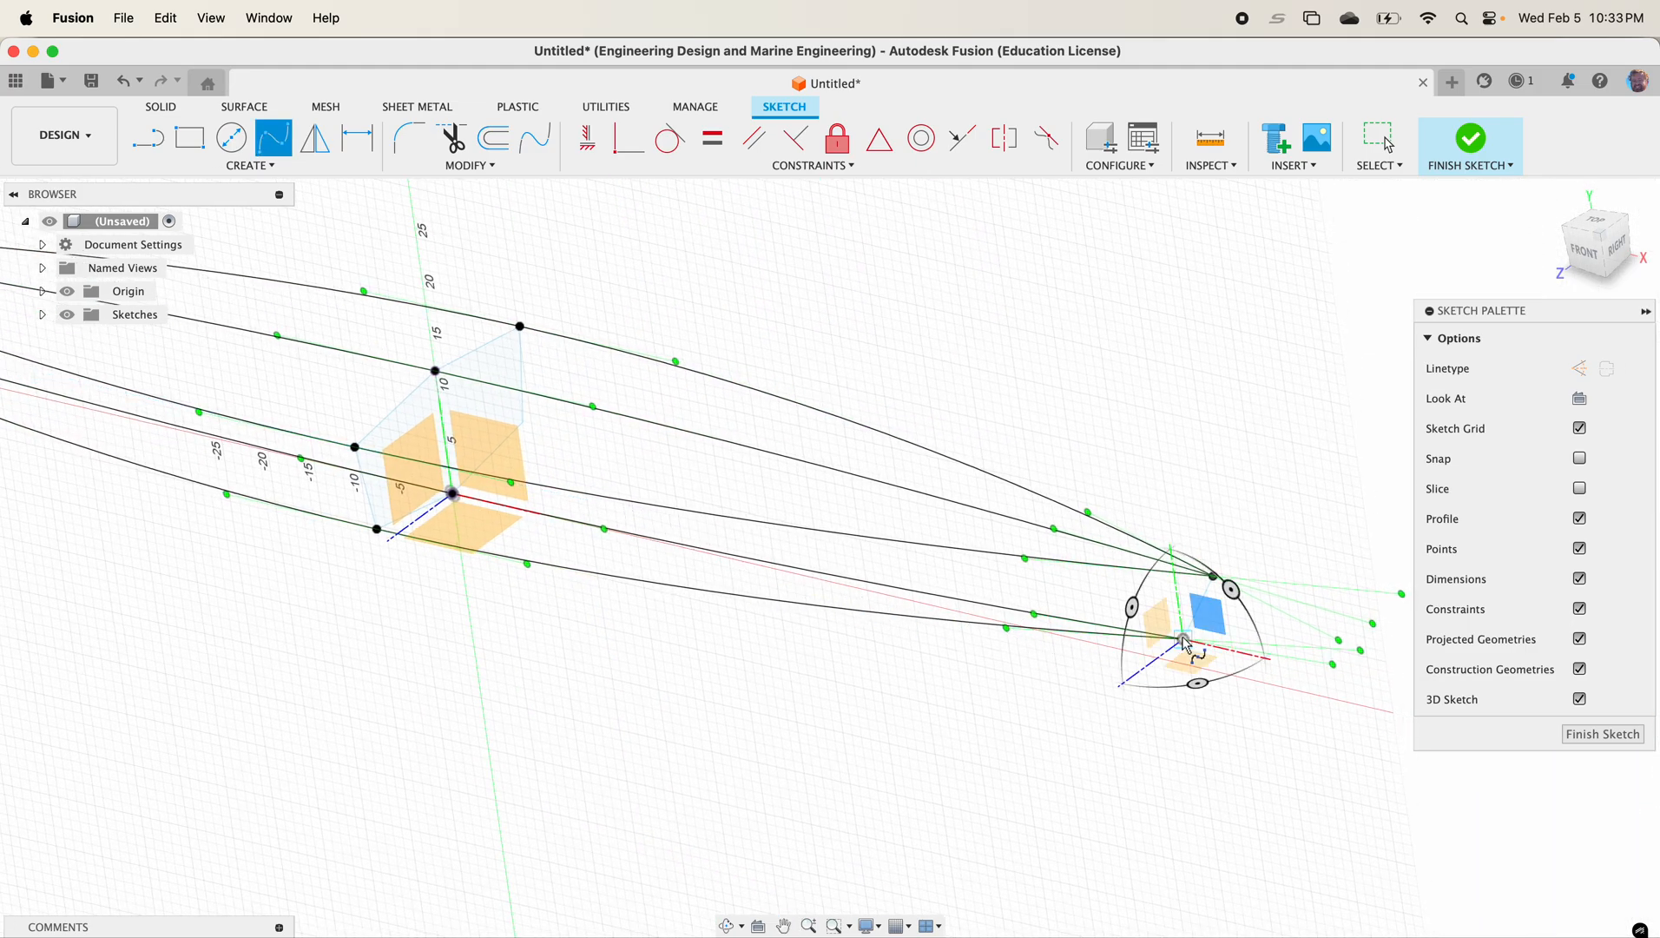
left_click(523, 423)
middle_click_drag(174, 334, 821, 464)
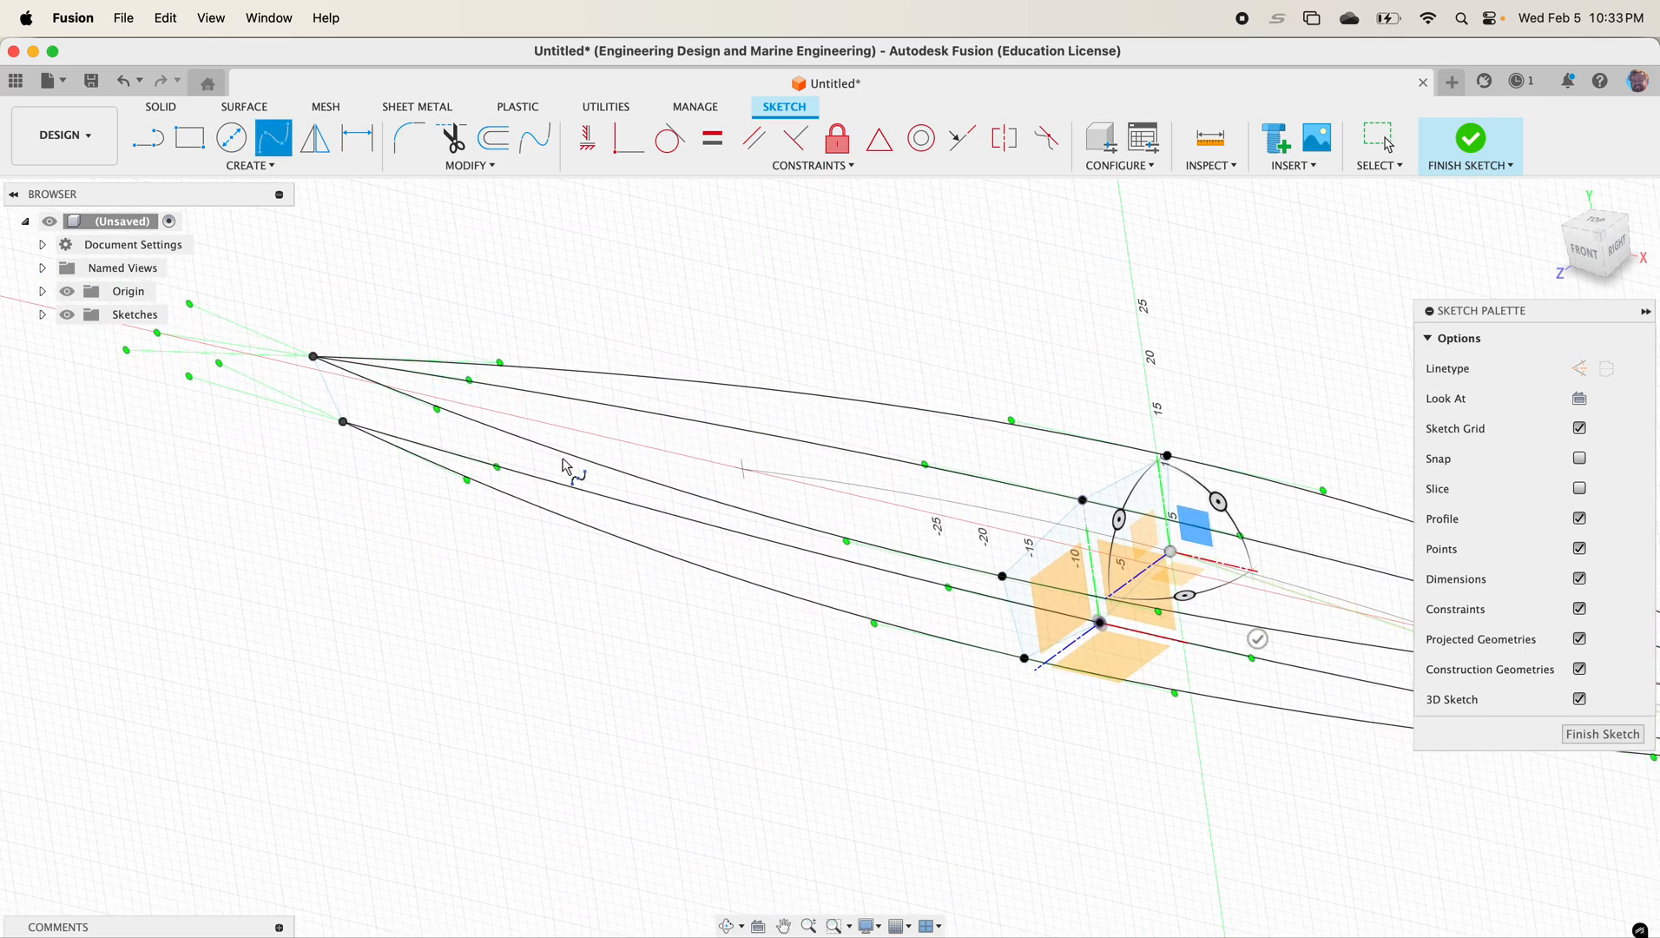
left_click(344, 422)
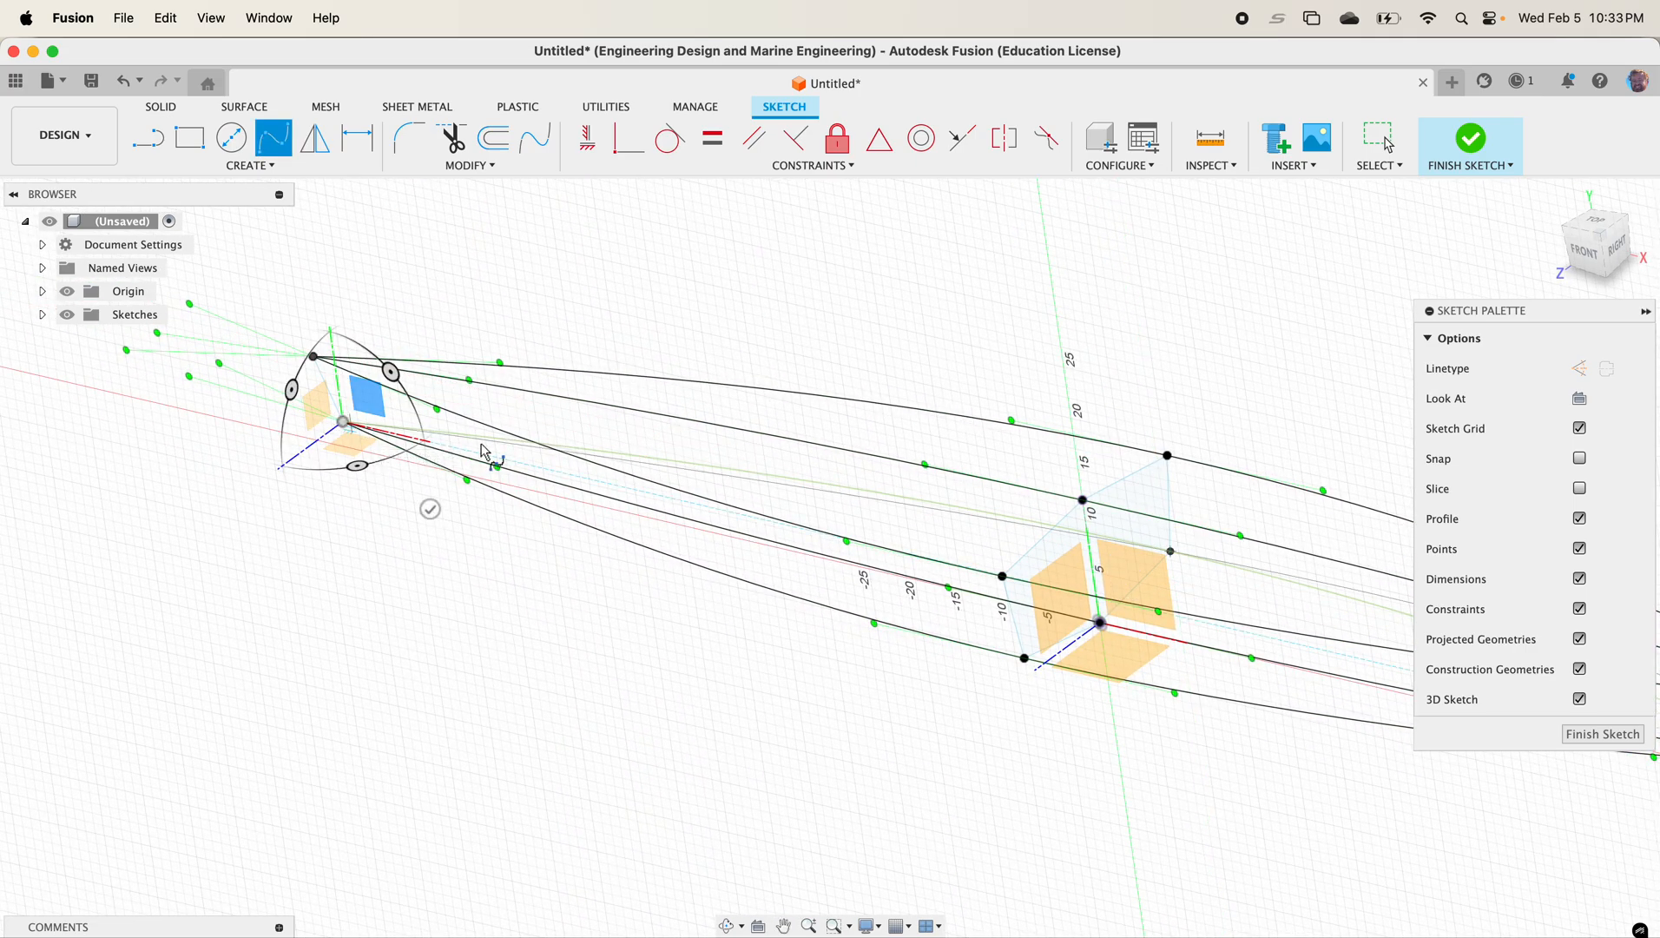
left_click(429, 509)
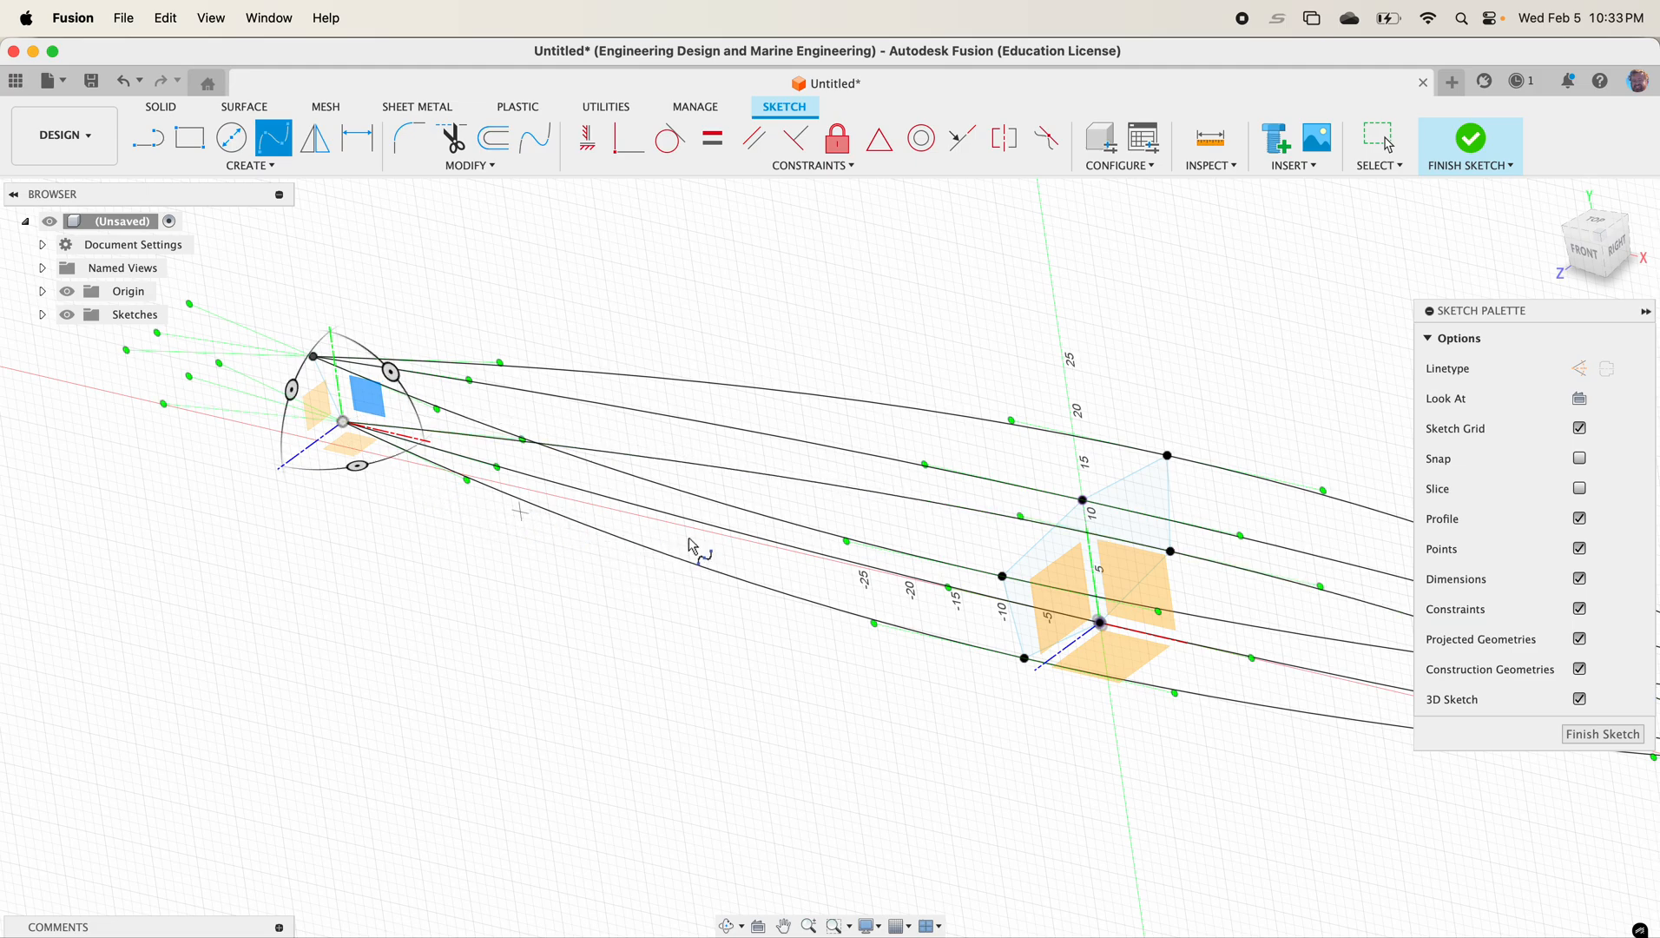
scroll(721, 549, "down", 10)
mouse_move(879, 568)
middle_mouse_down()
mouse_move(758, 573)
mouse_move(745, 545)
mouse_move(764, 525)
mouse_move(784, 543)
mouse_move(737, 553)
middle_mouse_up()
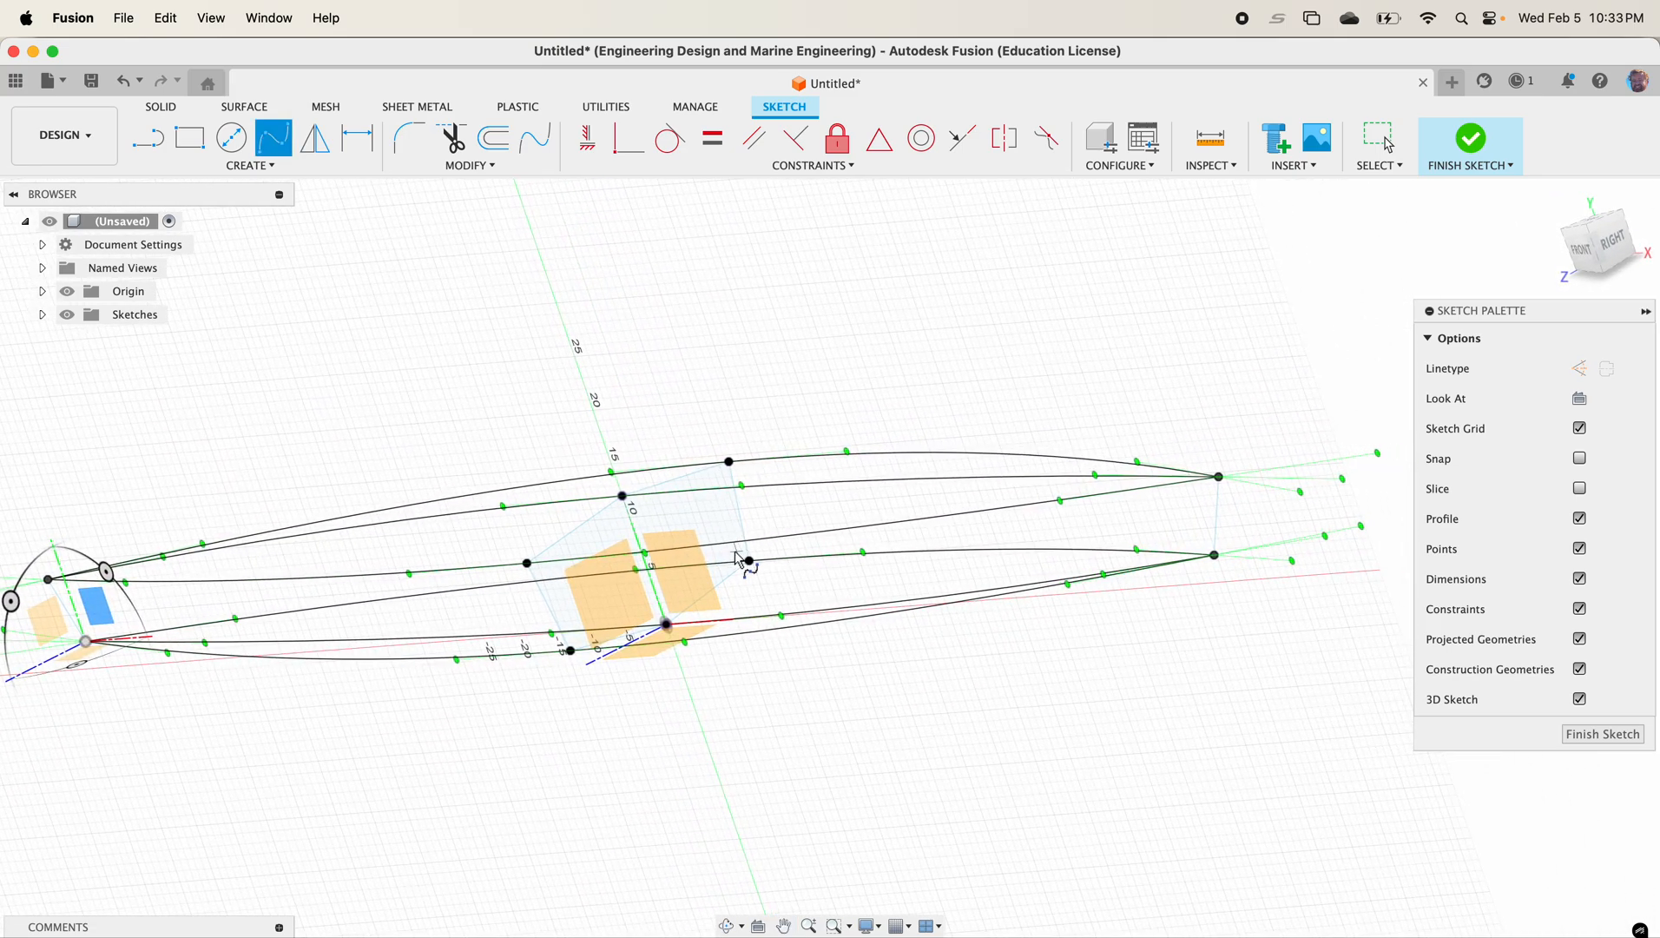
left_click(1458, 144)
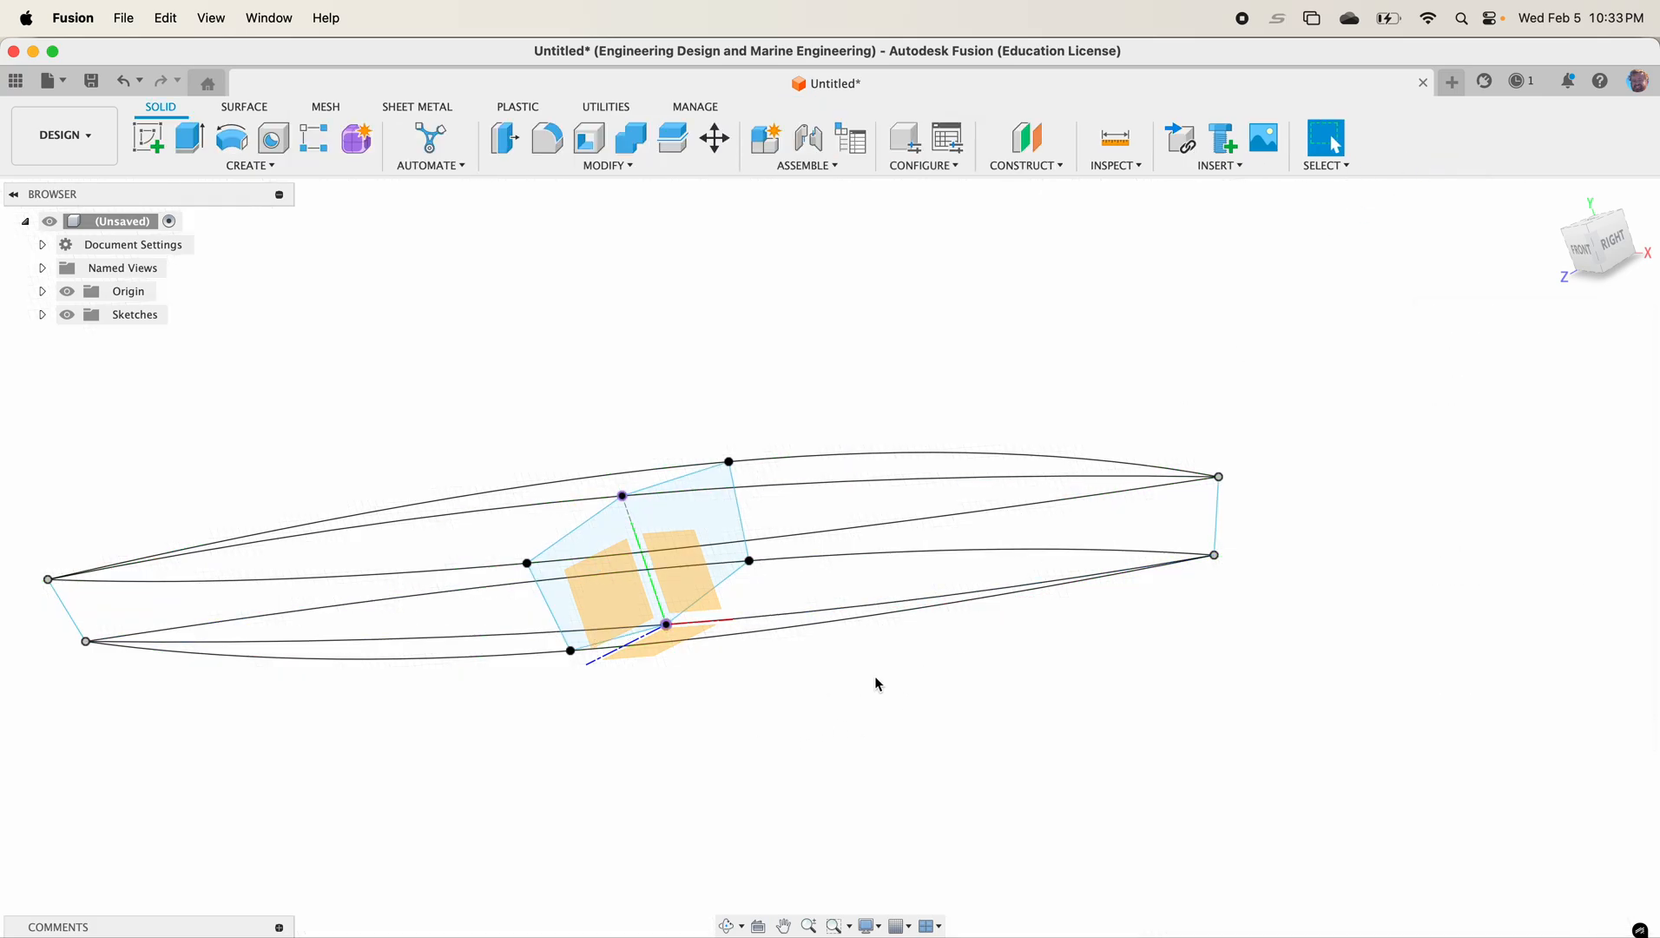
Step: Patch the hull's front side, bounded by the front upper spline, left end line, front lower spline and right end line, as a new body
mouse_move(985, 674)
middle_mouse_down("shift")
mouse_move(967, 697)
mouse_move(984, 700)
middle_mouse_up("shift")
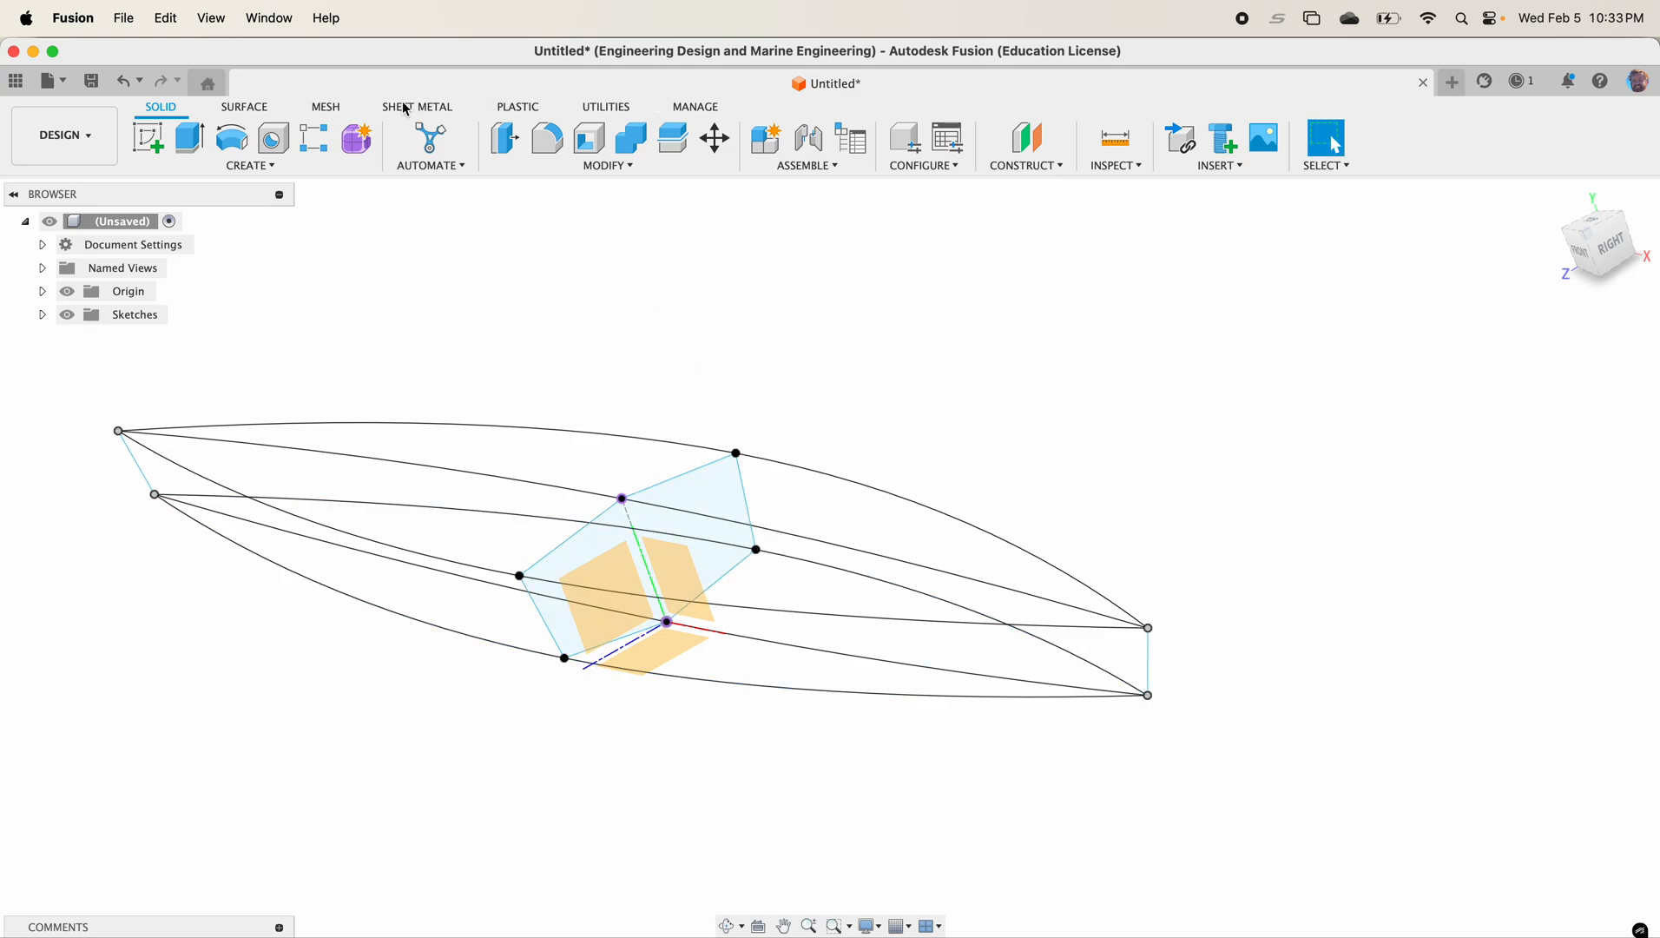
left_click(247, 107)
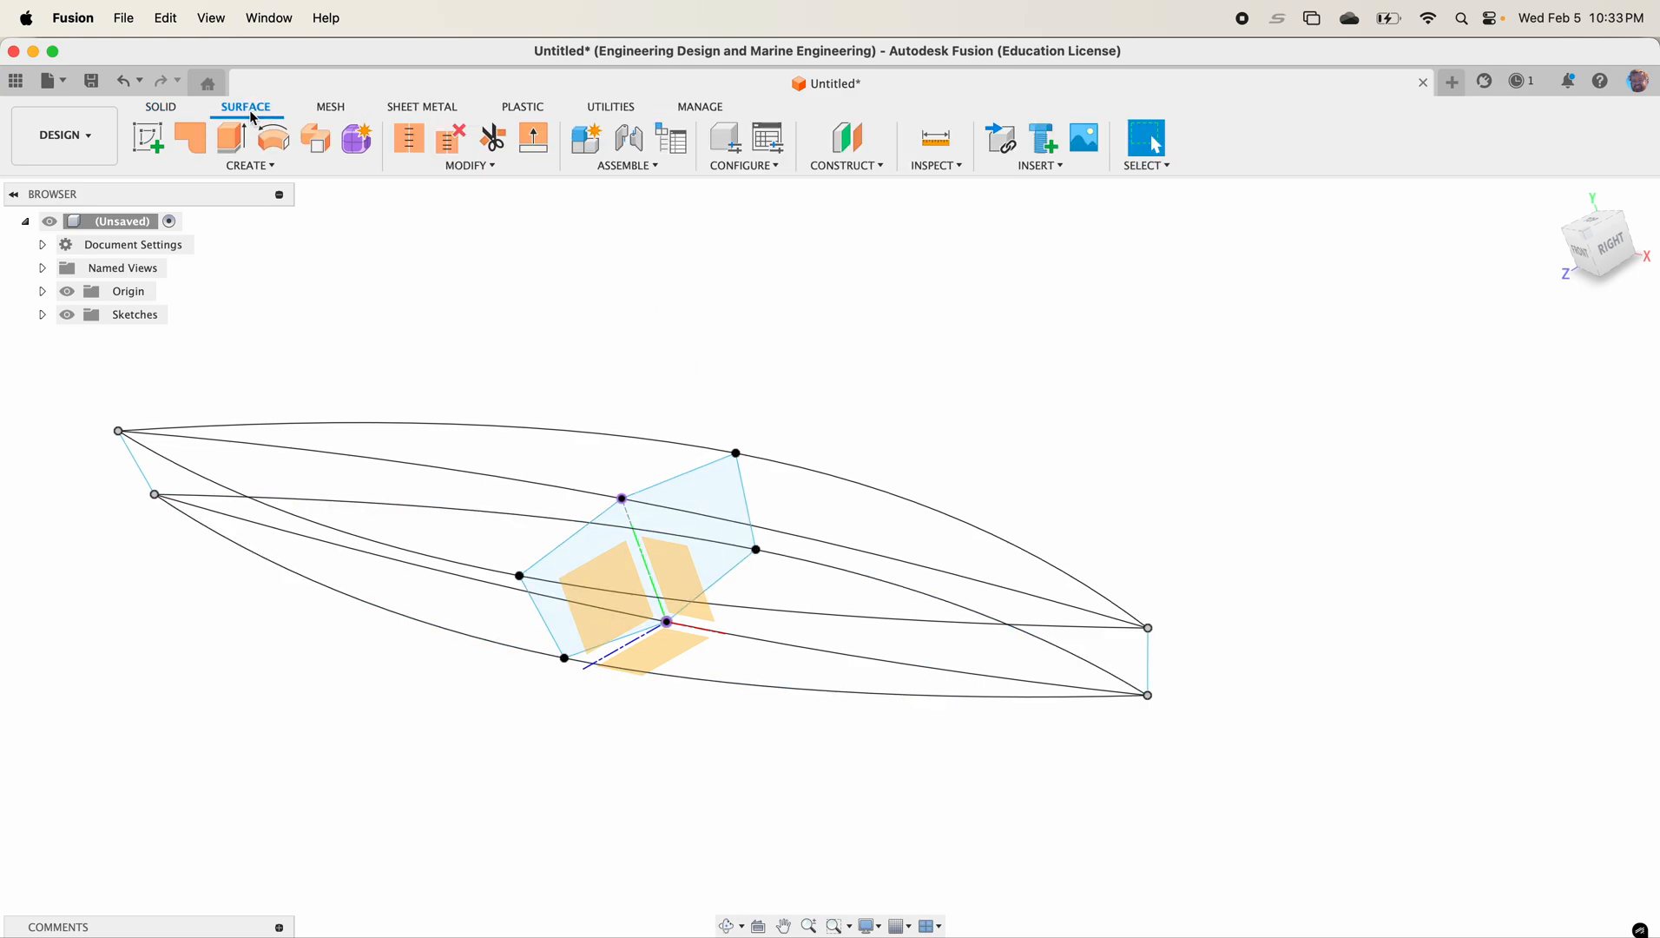
left_click(208, 156)
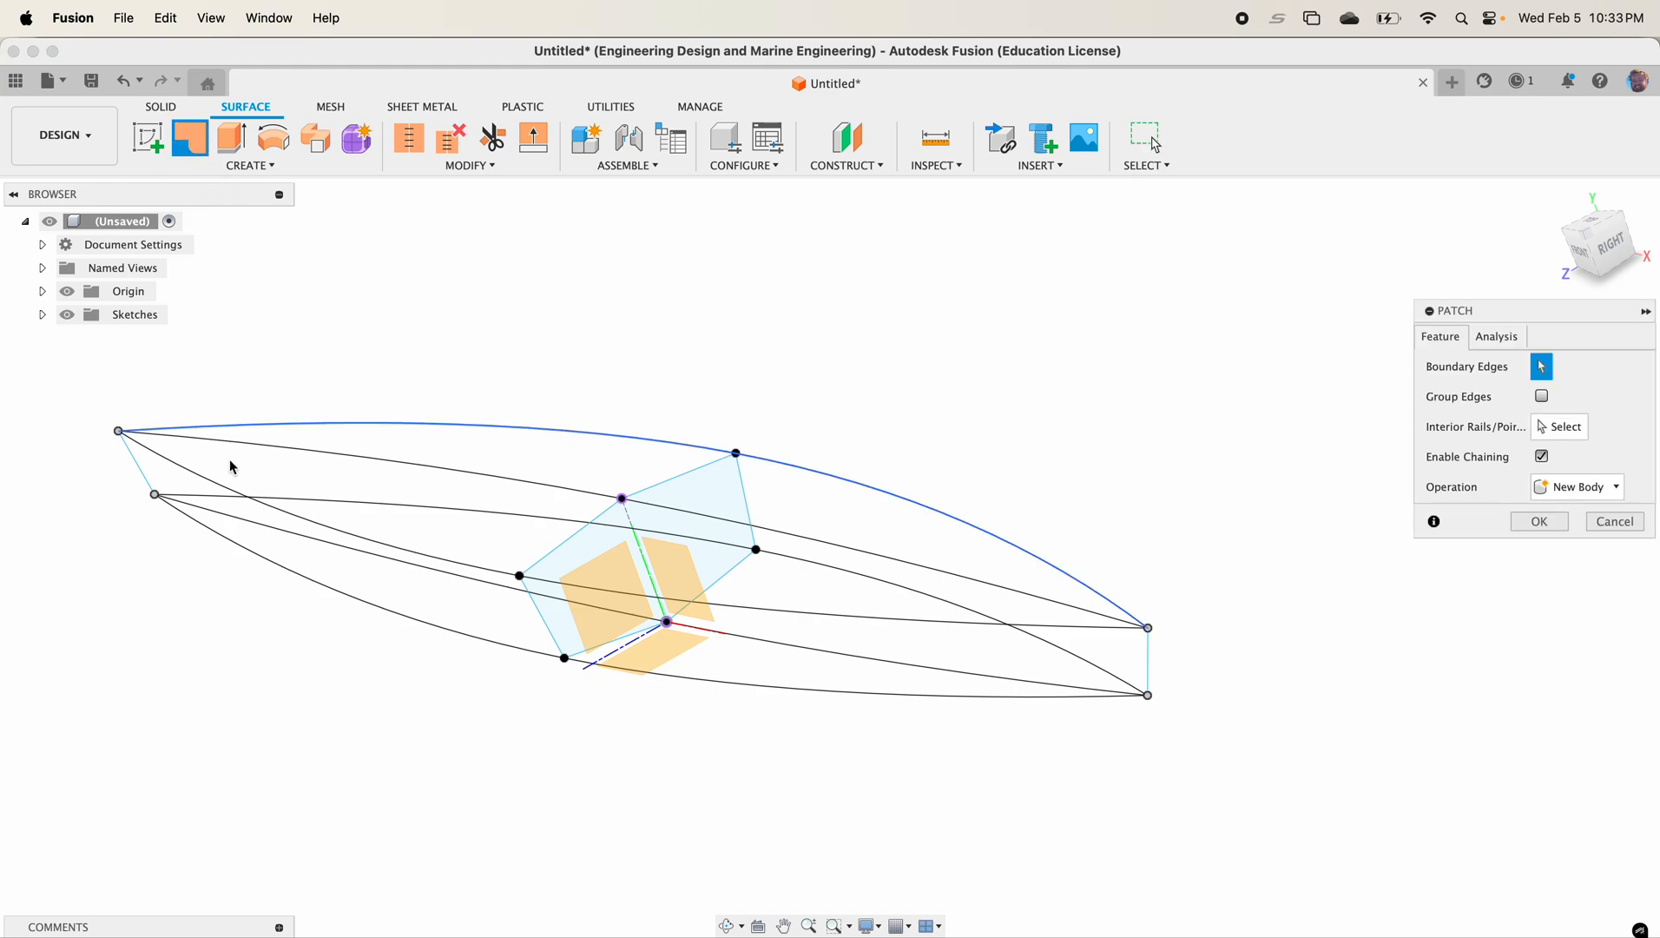
left_click(223, 504)
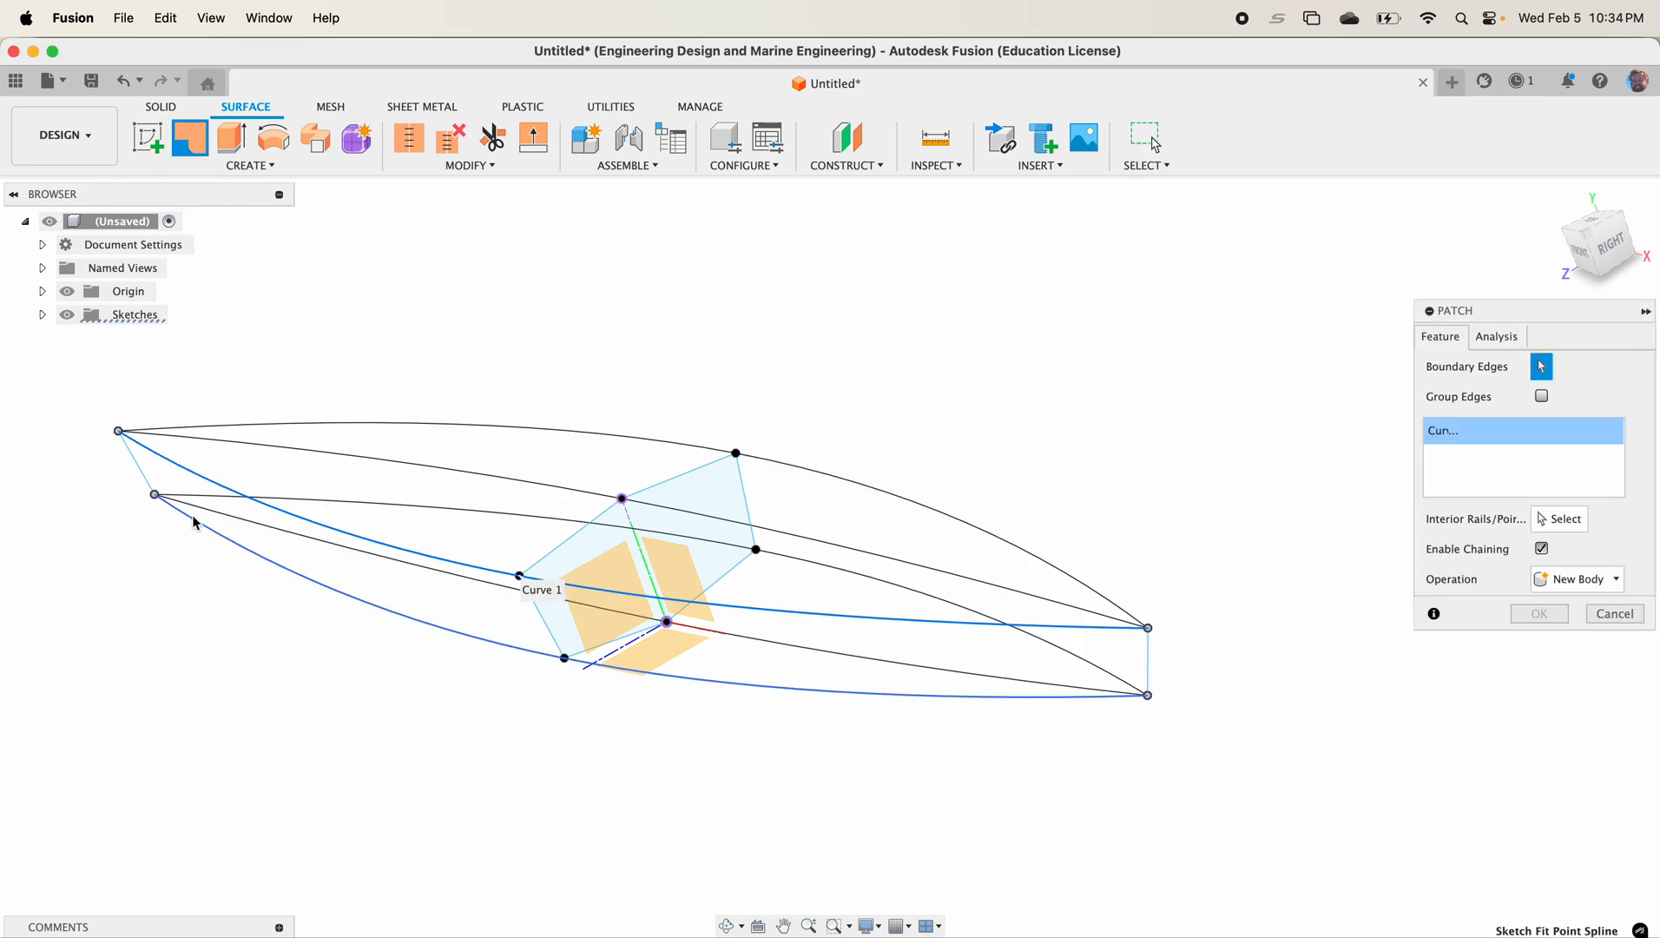
left_click(148, 482)
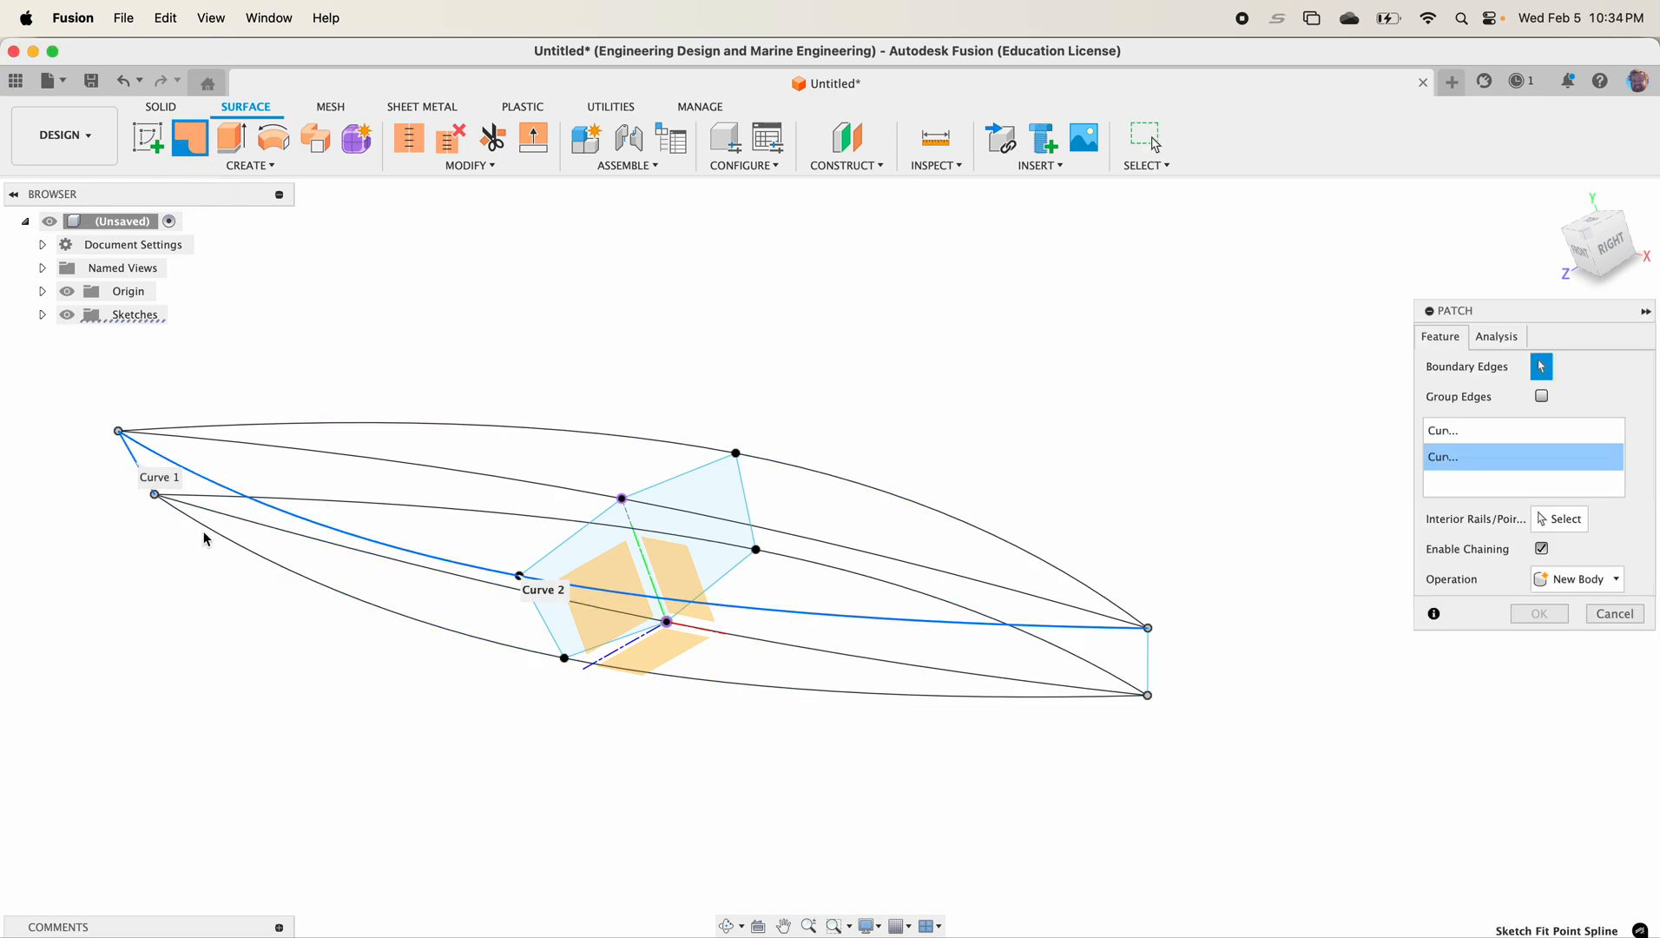
left_click(647, 608)
left_click(1153, 667)
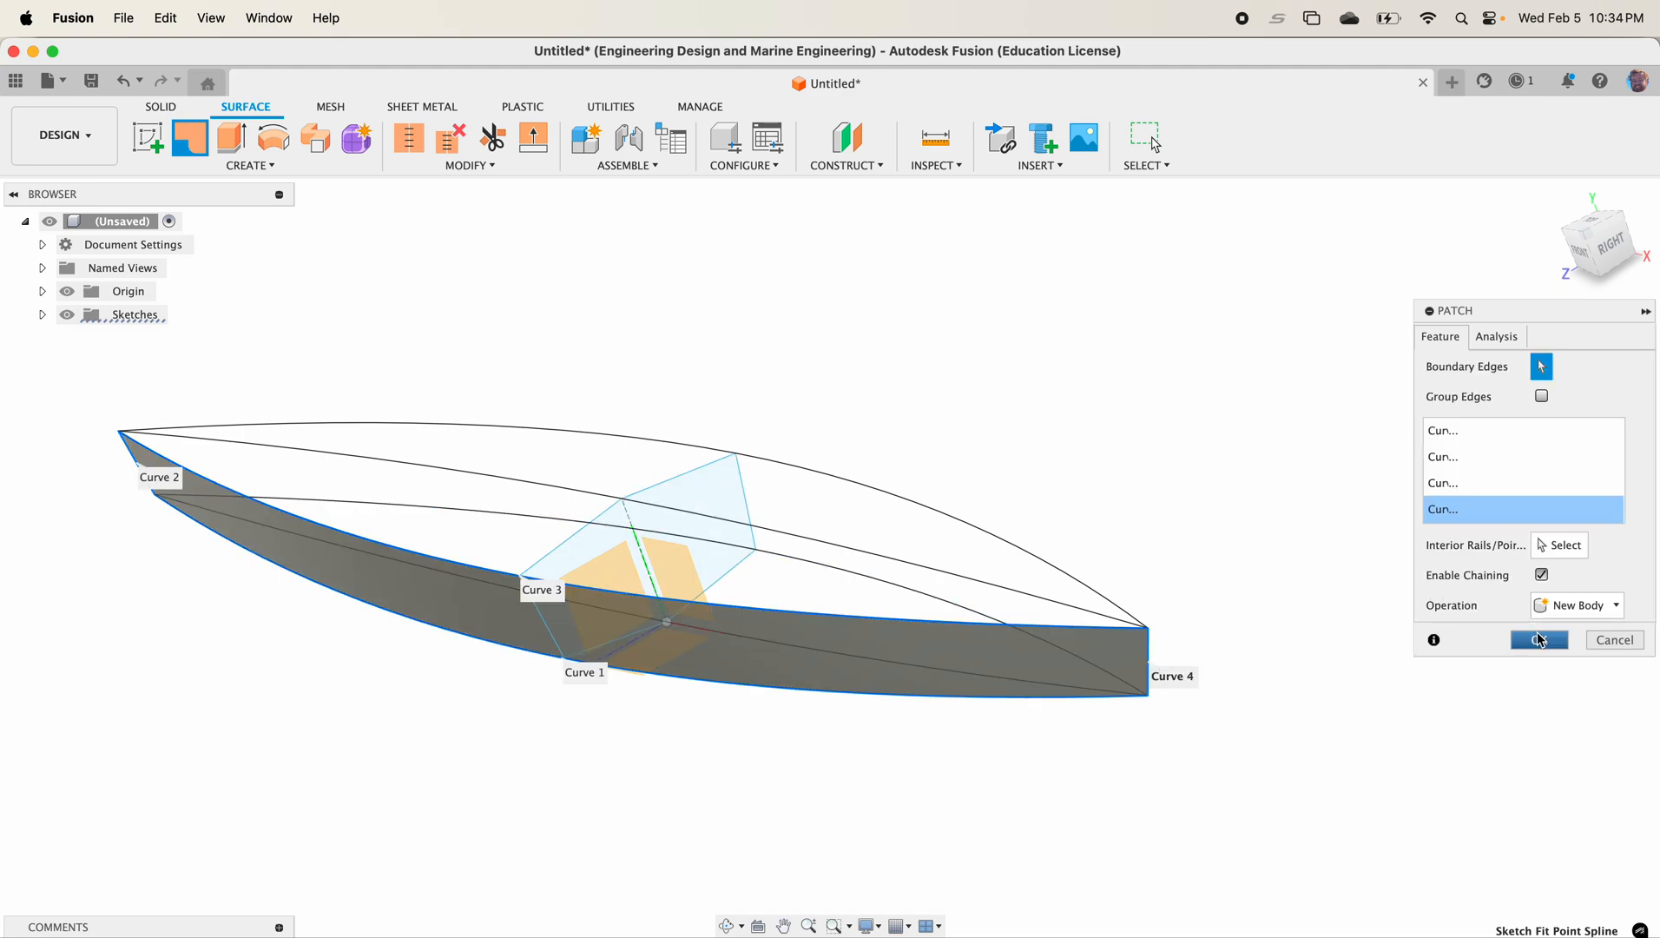
left_click(1538, 639)
Step: Check the front side patch against the cross-section, and undo it
mouse_move(1016, 581)
middle_mouse_down("shift")
mouse_move(757, 497)
mouse_move(752, 512)
mouse_move(782, 523)
mouse_move(994, 549)
mouse_move(1048, 574)
middle_mouse_up("shift")
left_click_drag(1046, 587, 835, 563)
key("Escape")
scroll(762, 532, "down", 5)
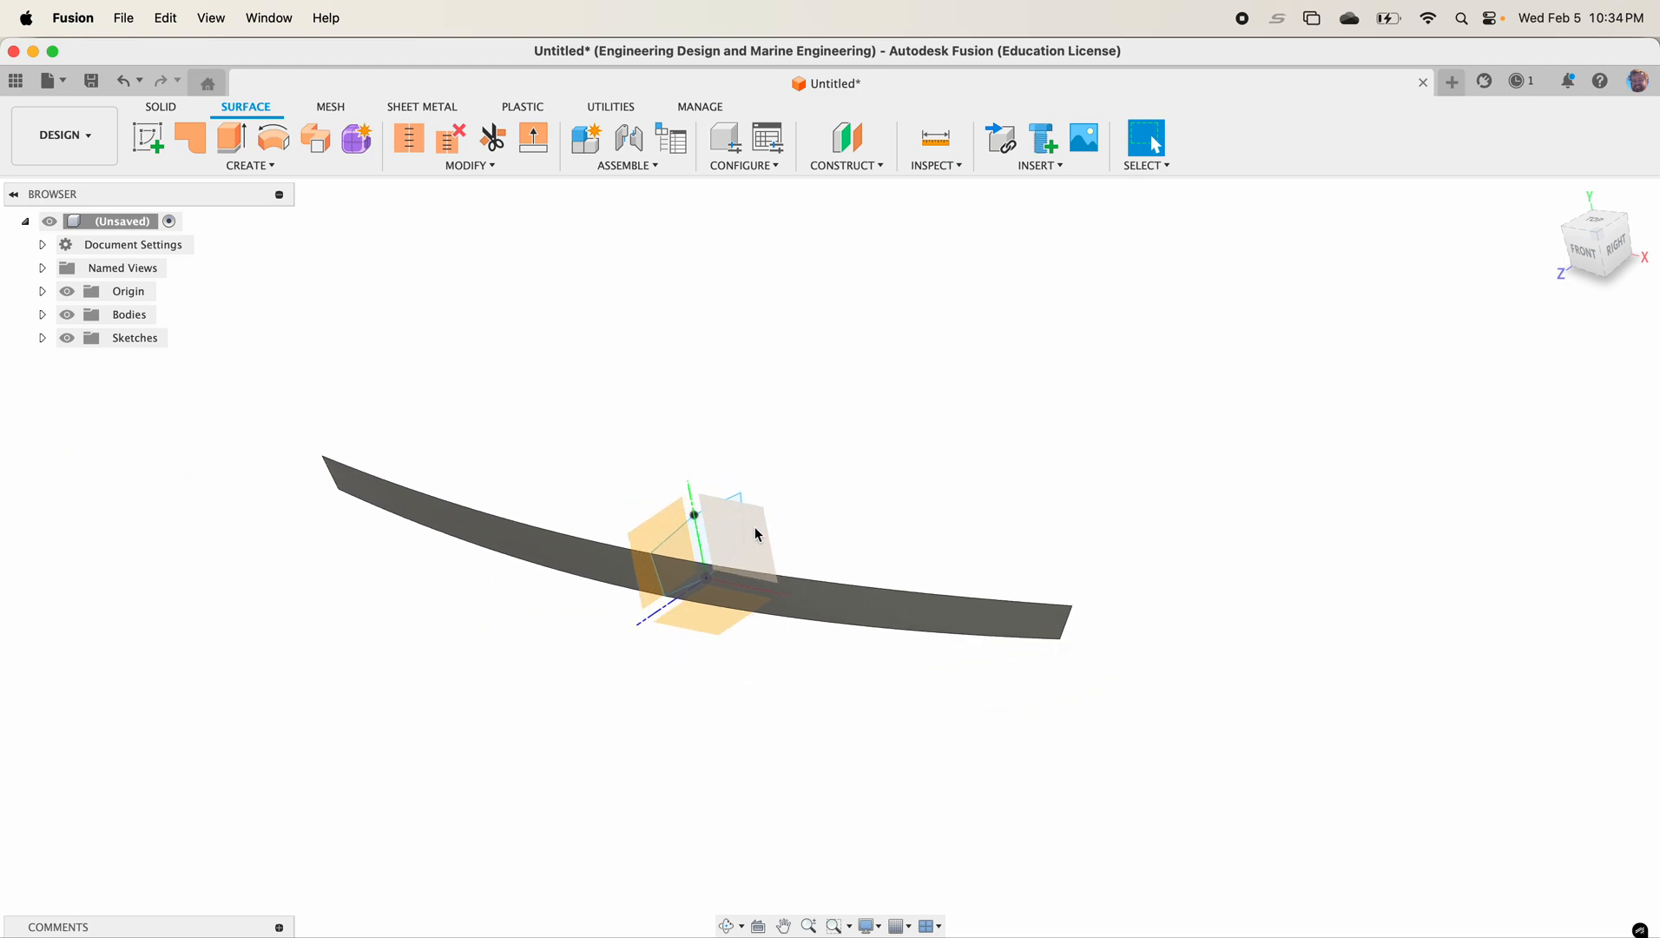
key("super+z")
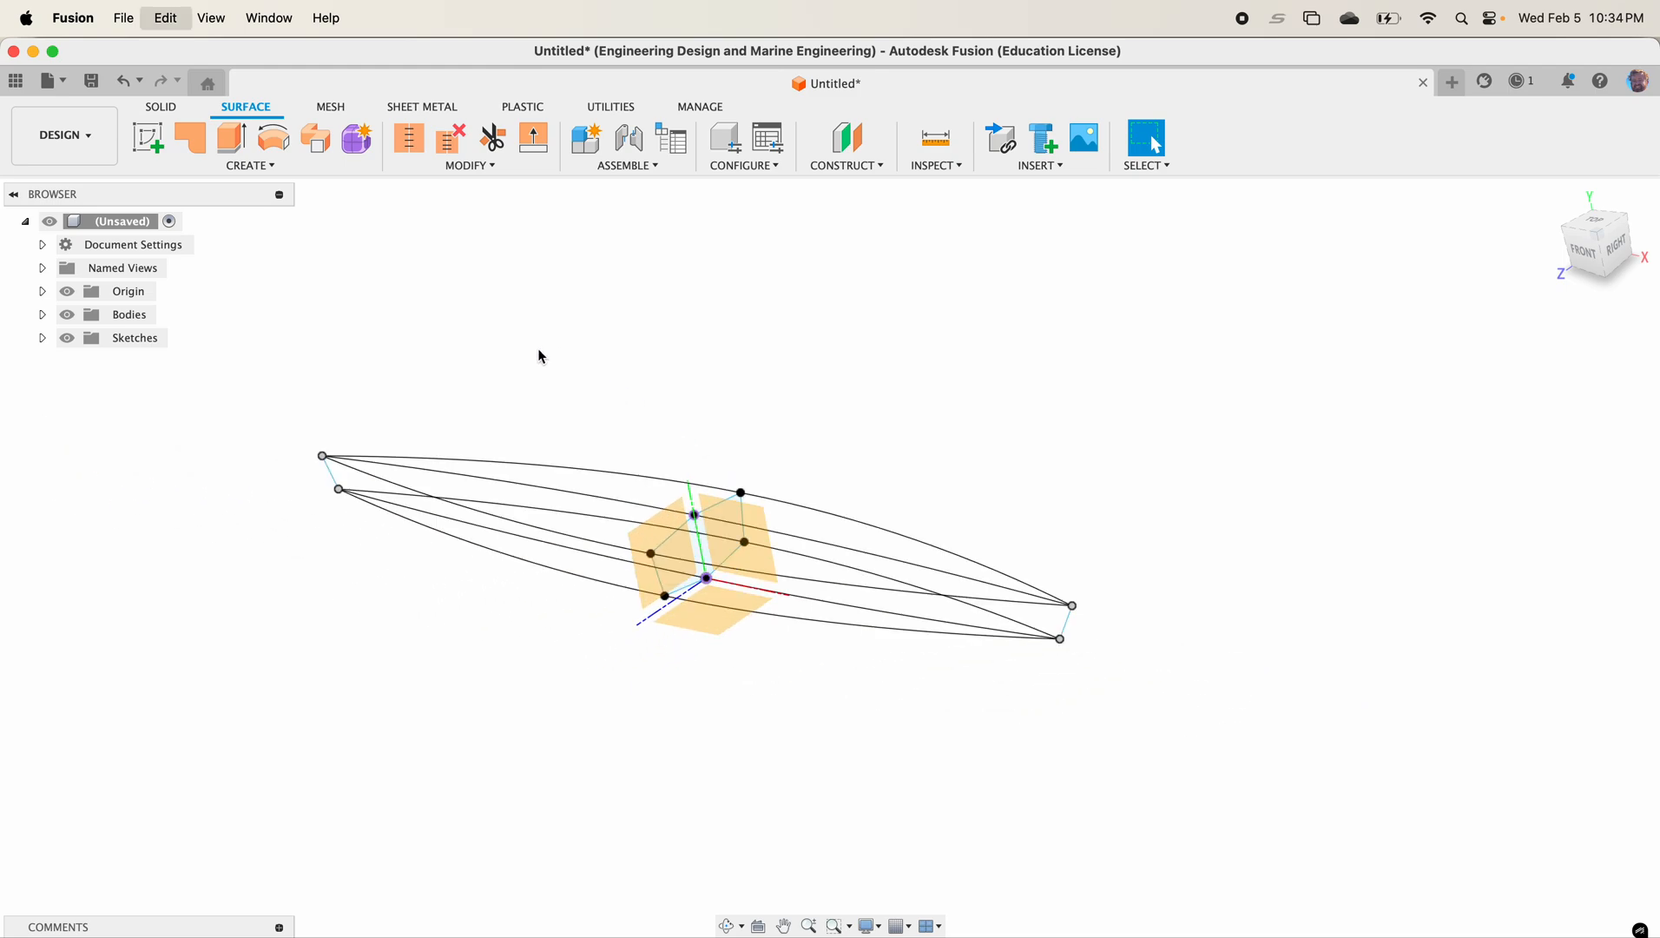
Step: Create a new form and start a T-spline plane on the XY origin plane
left_click(177, 108)
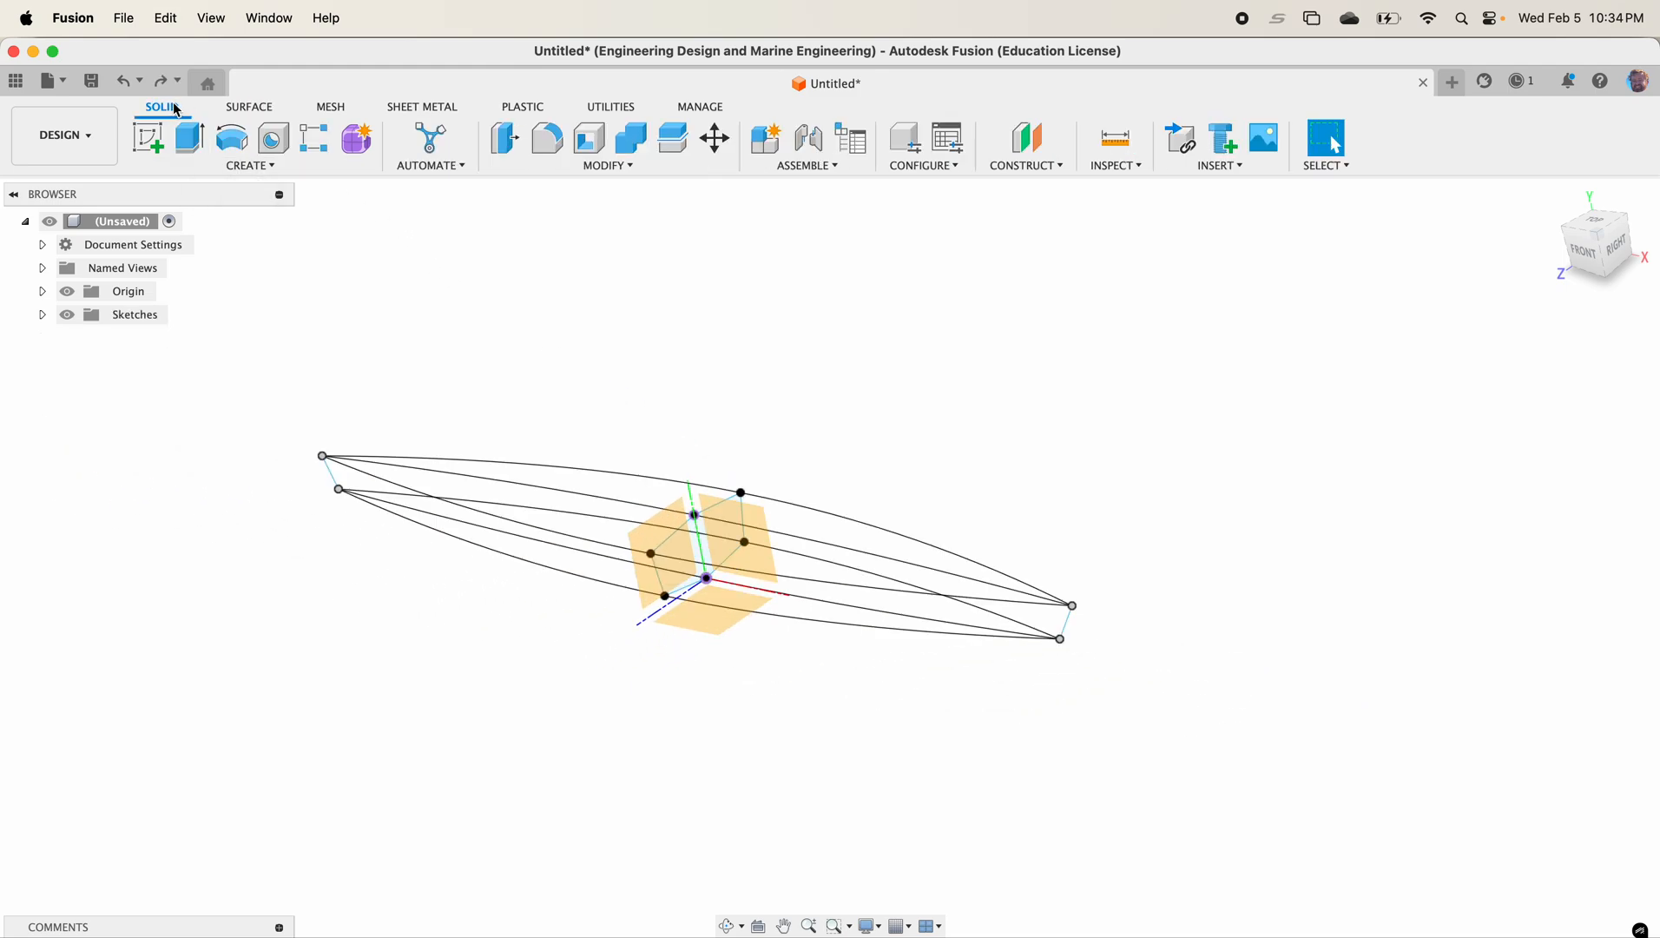
left_click(345, 145)
middle_click_drag(644, 405, 748, 328)
scroll(786, 439, "up", 2)
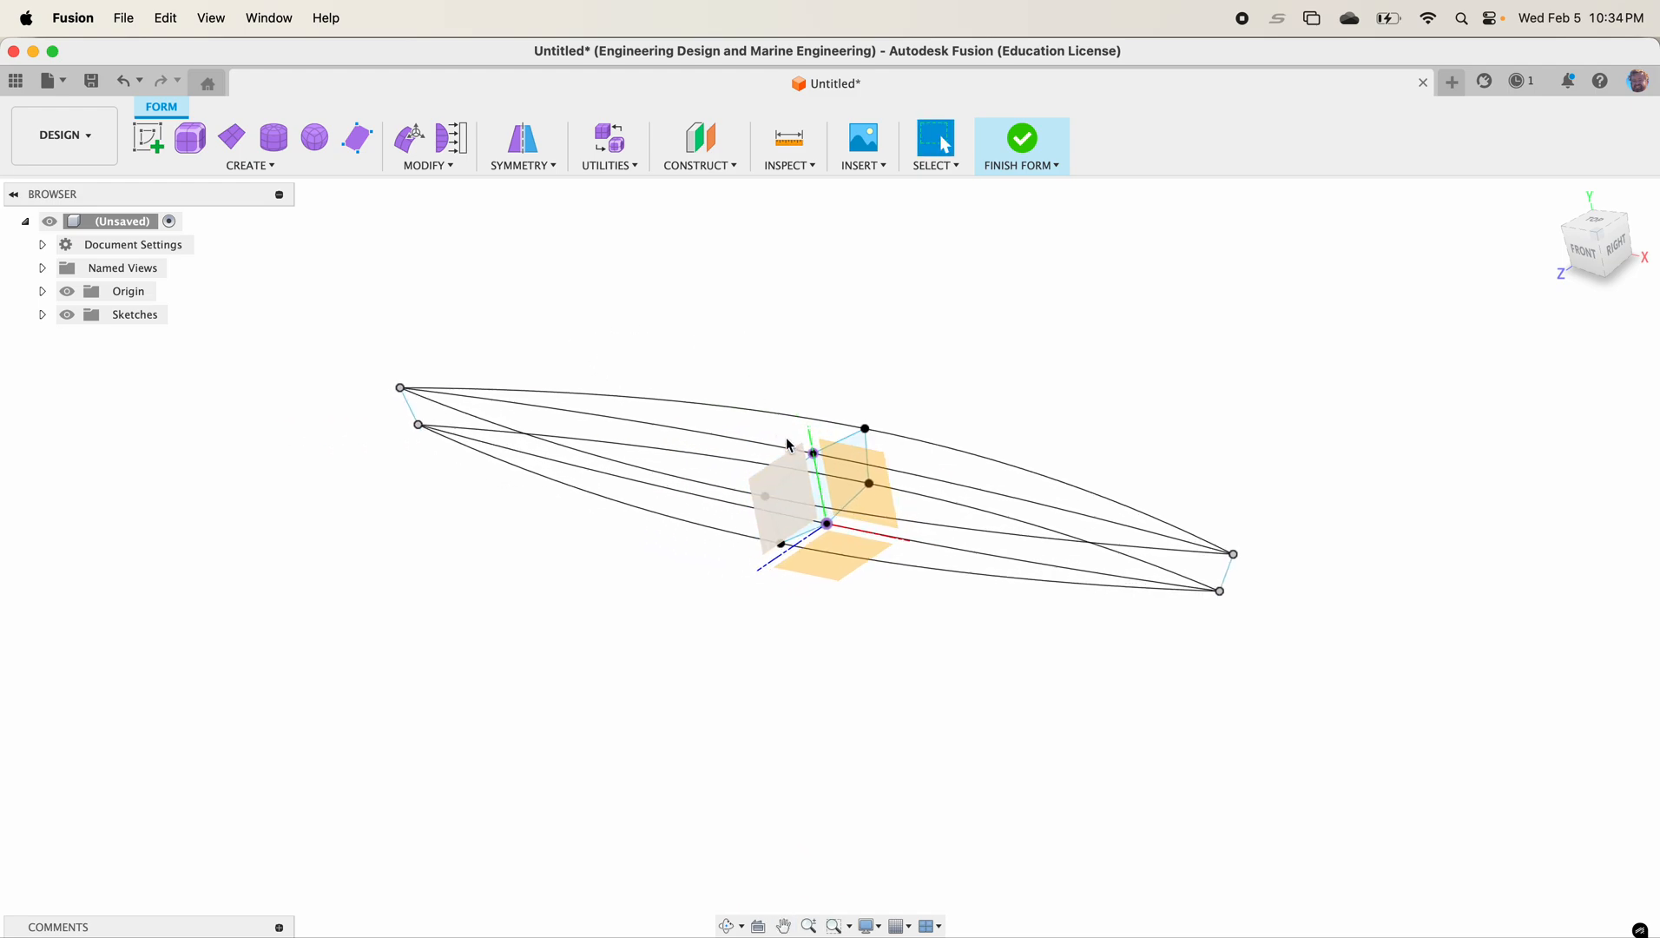
scroll(788, 443, "up", 3)
scroll(739, 354, "up", 1)
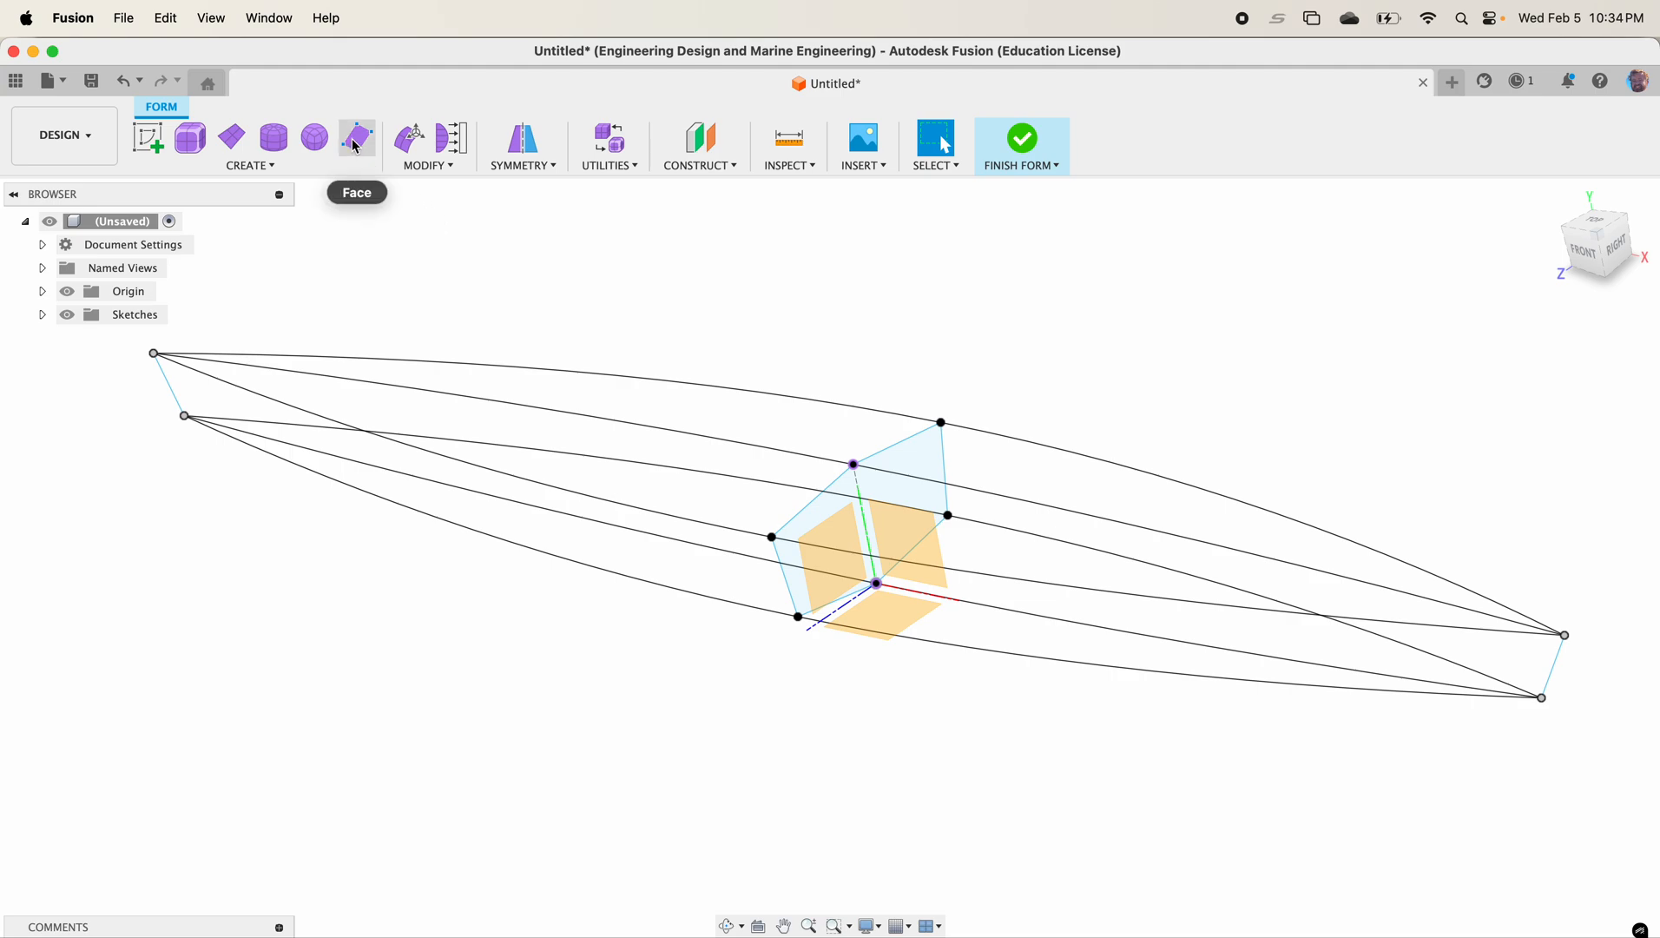
left_click(232, 137)
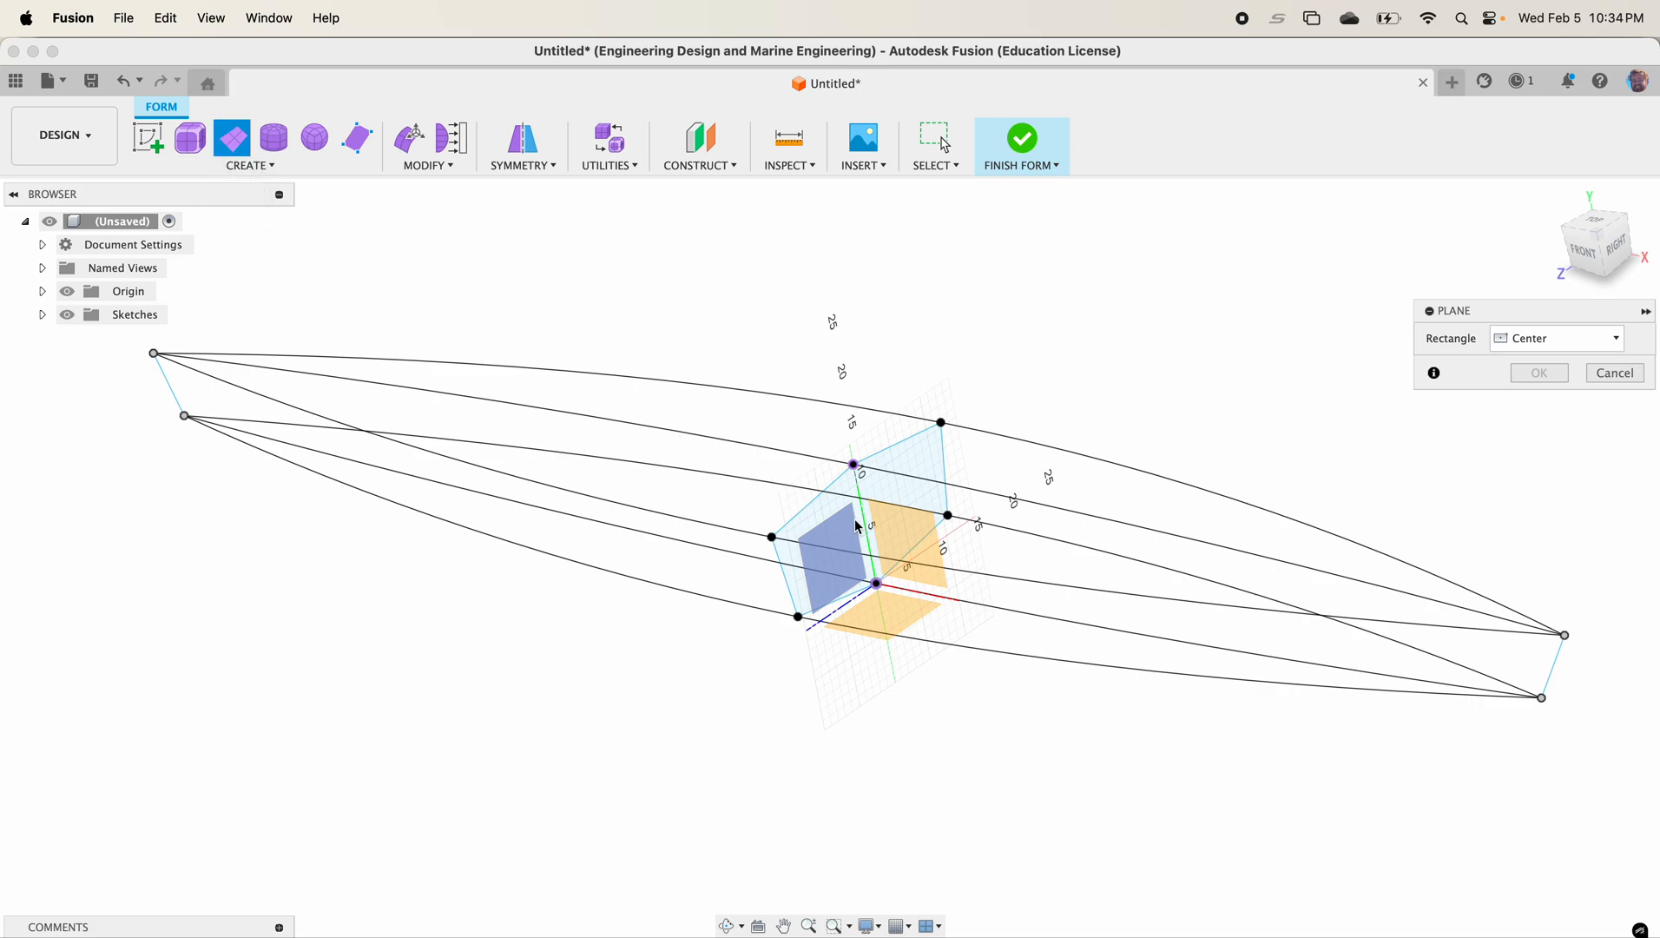
left_click(915, 555)
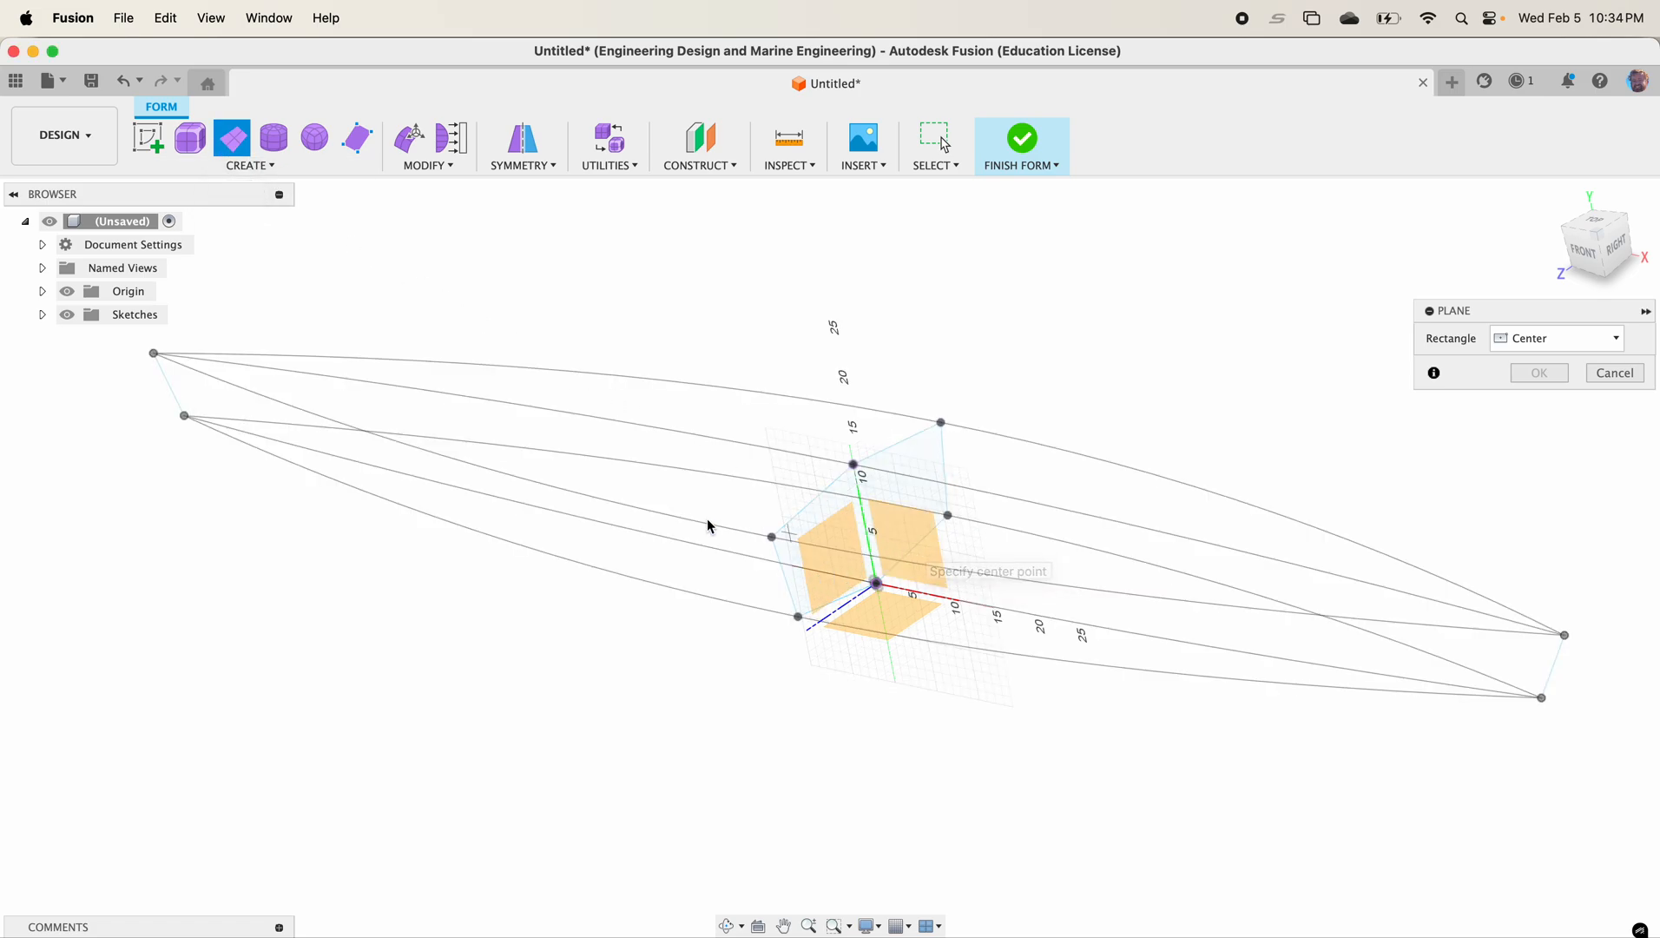
Step: Draw the form plane as a 2-Point rectangle enclosing the whole hull frame, about 171.6 in long and 10.8 in wide
scroll(645, 505, "down", 5)
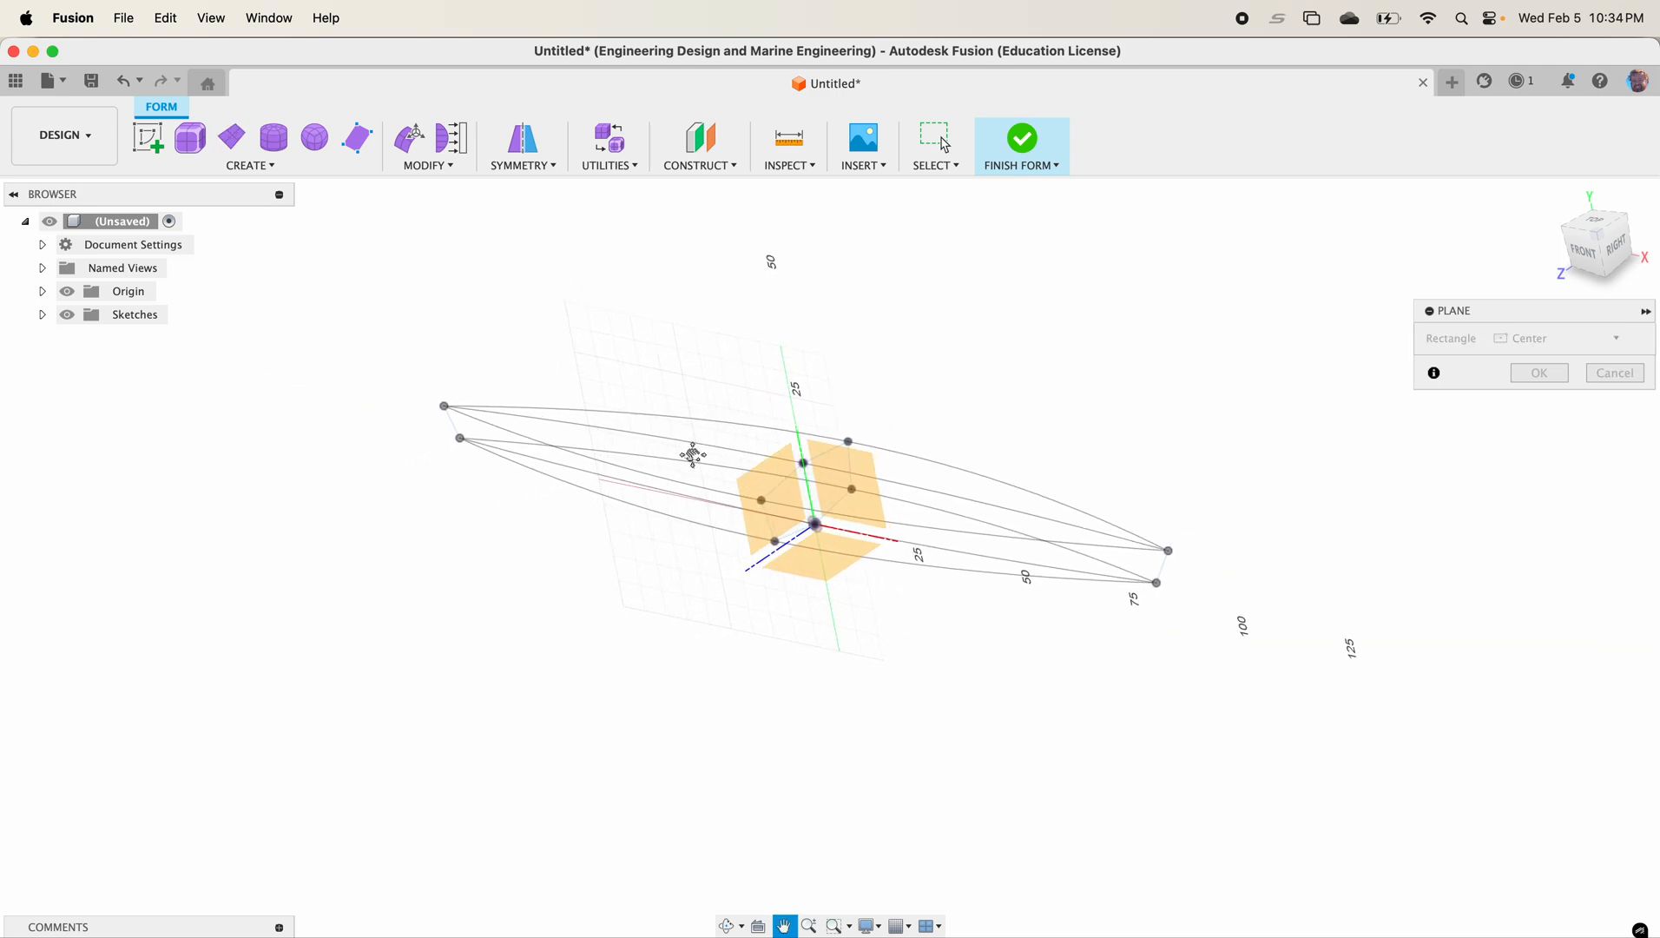
middle_click_drag(692, 439, 706, 391, "shift")
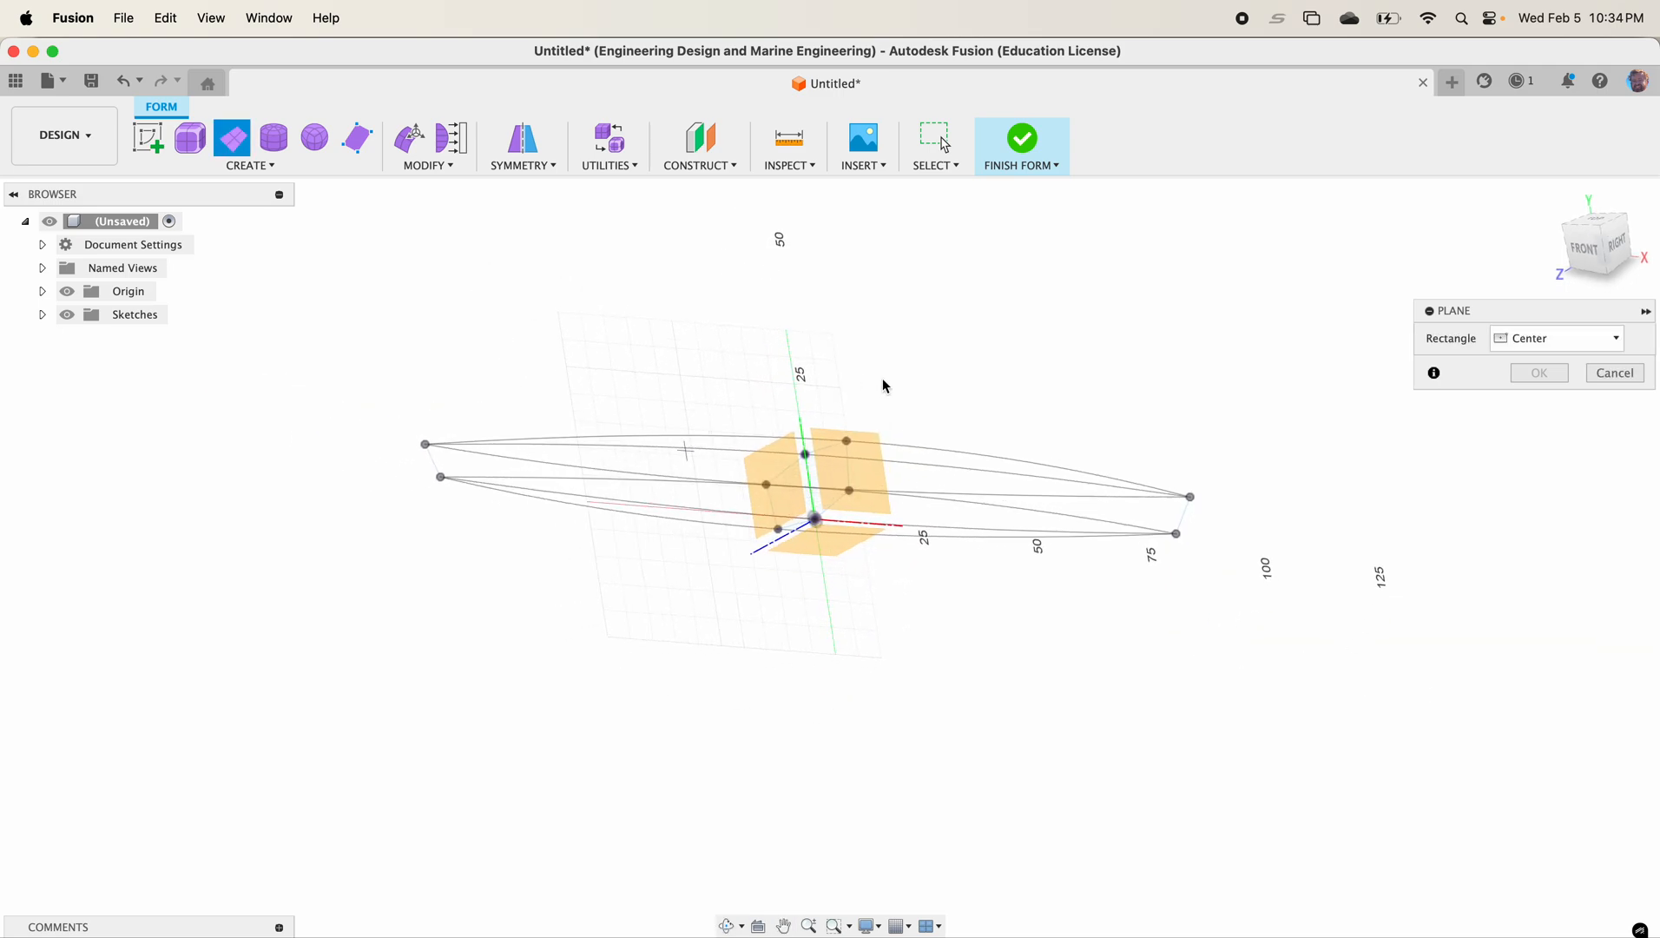
left_click(1521, 351)
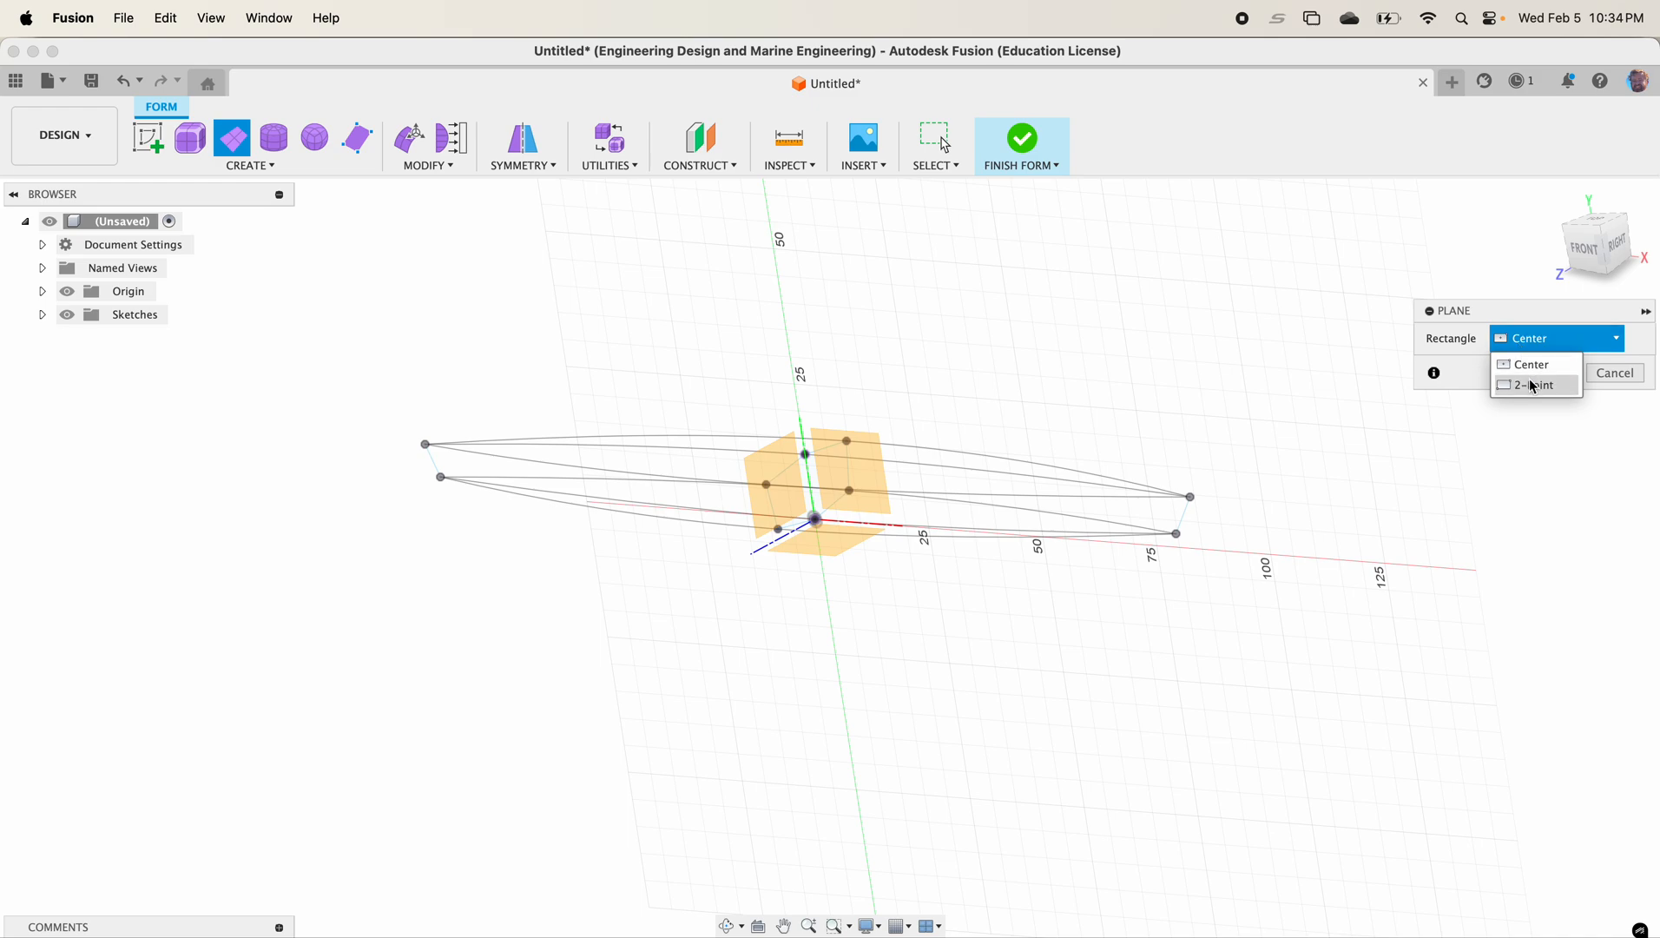
left_click(1532, 385)
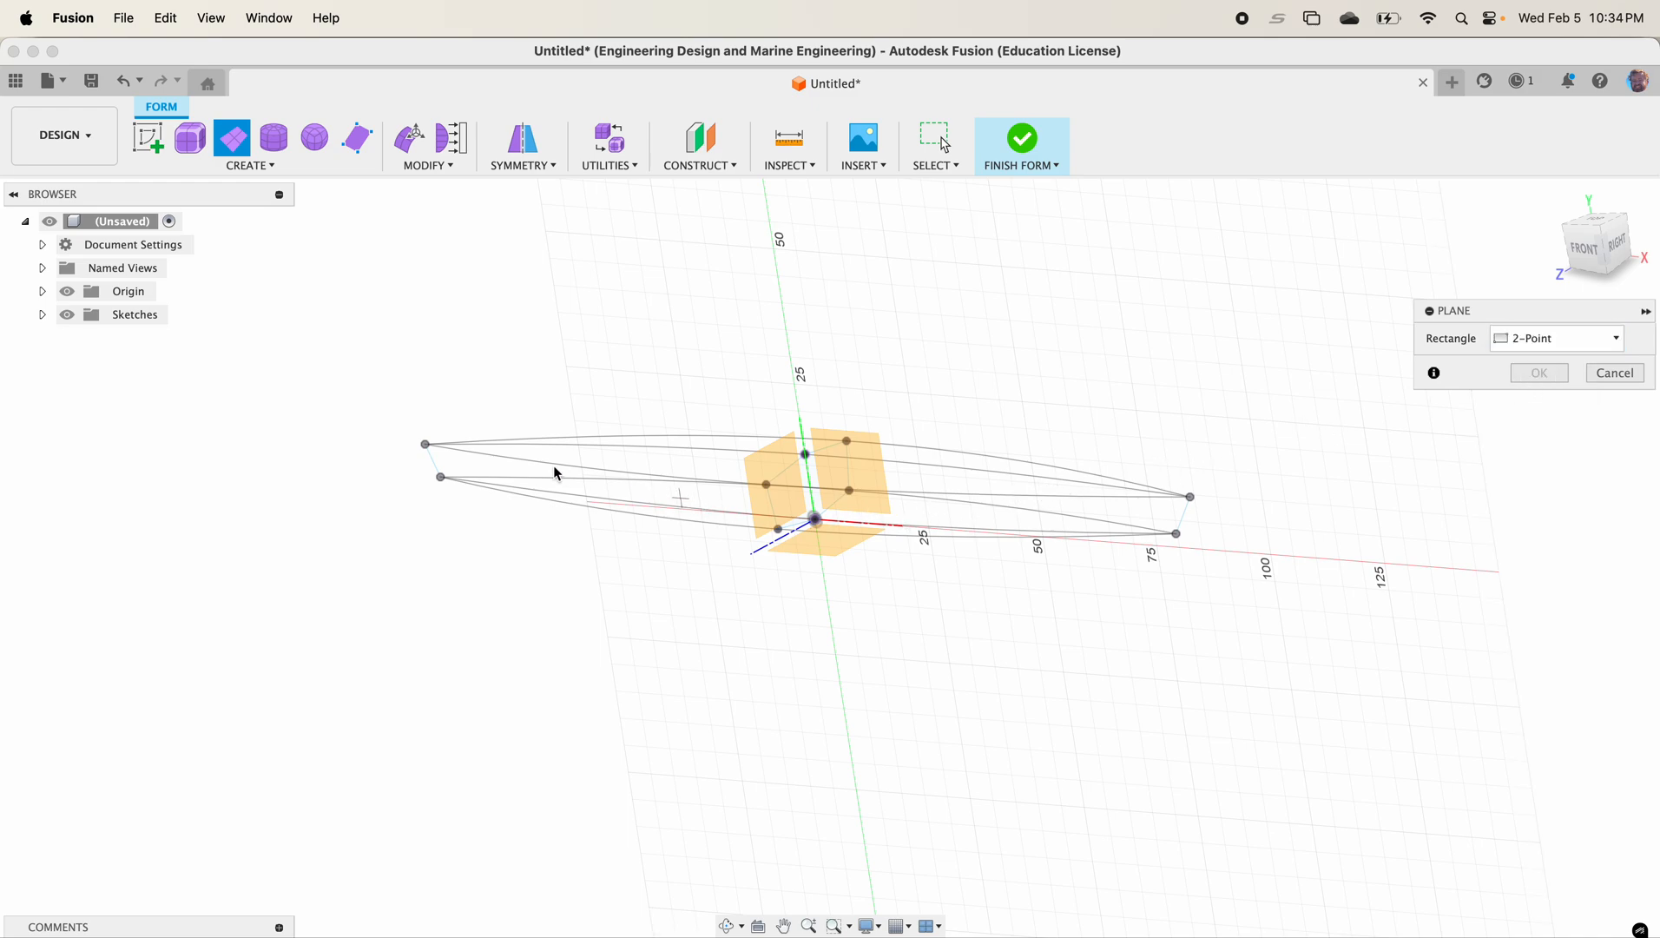
left_click(413, 433)
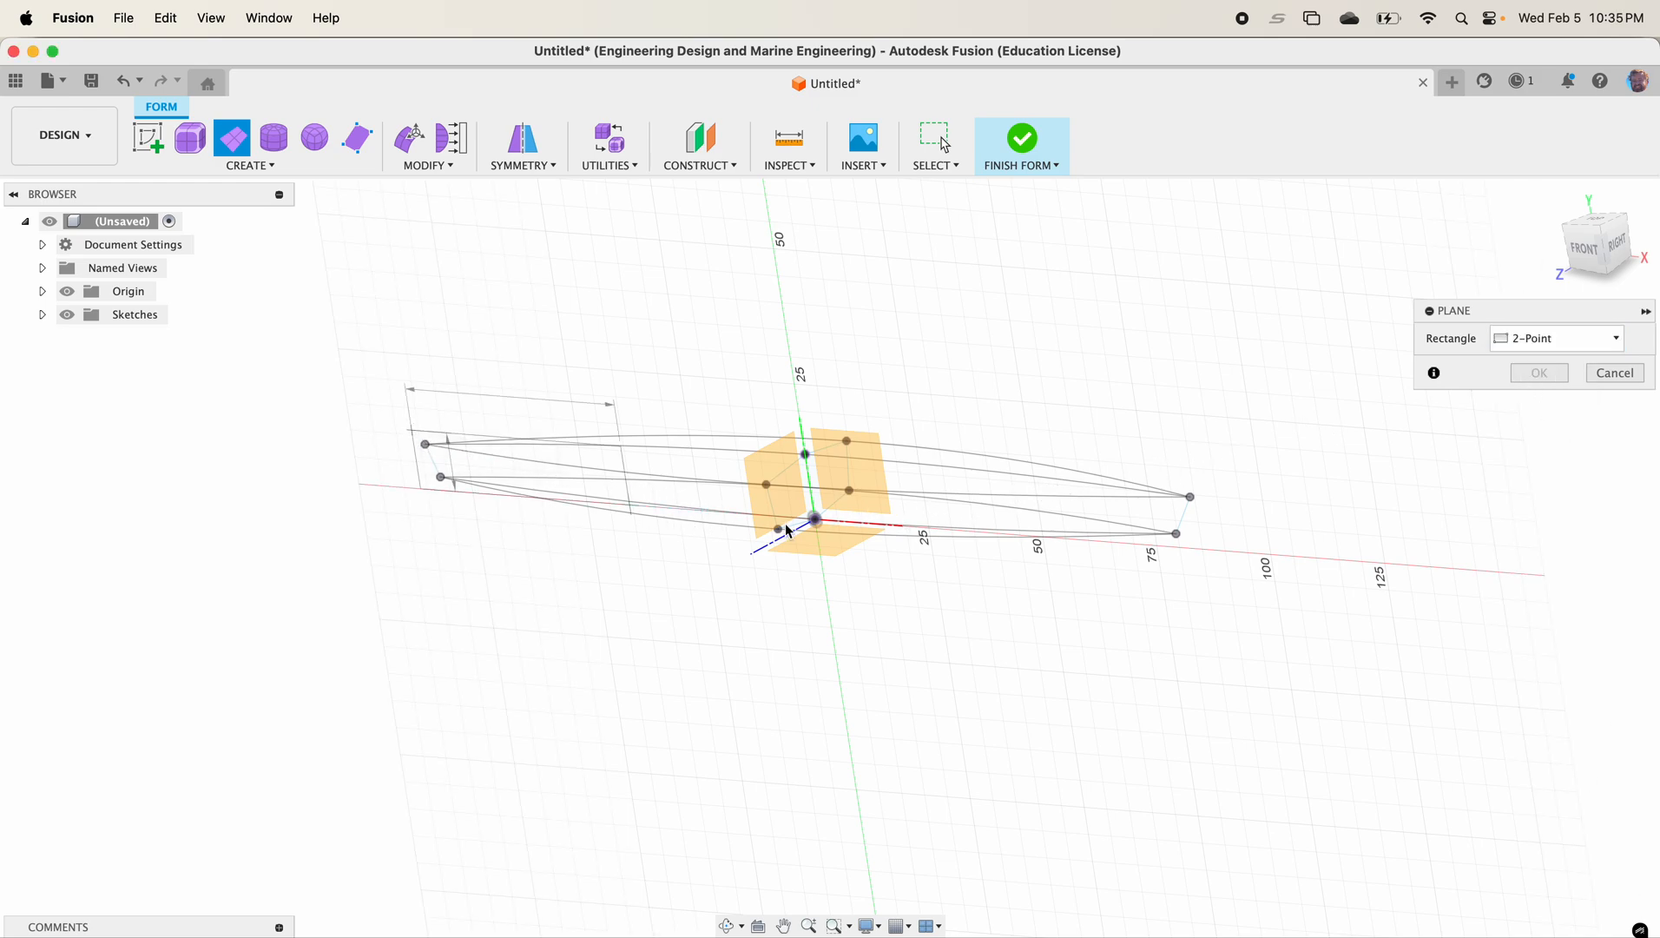
left_click(1203, 547)
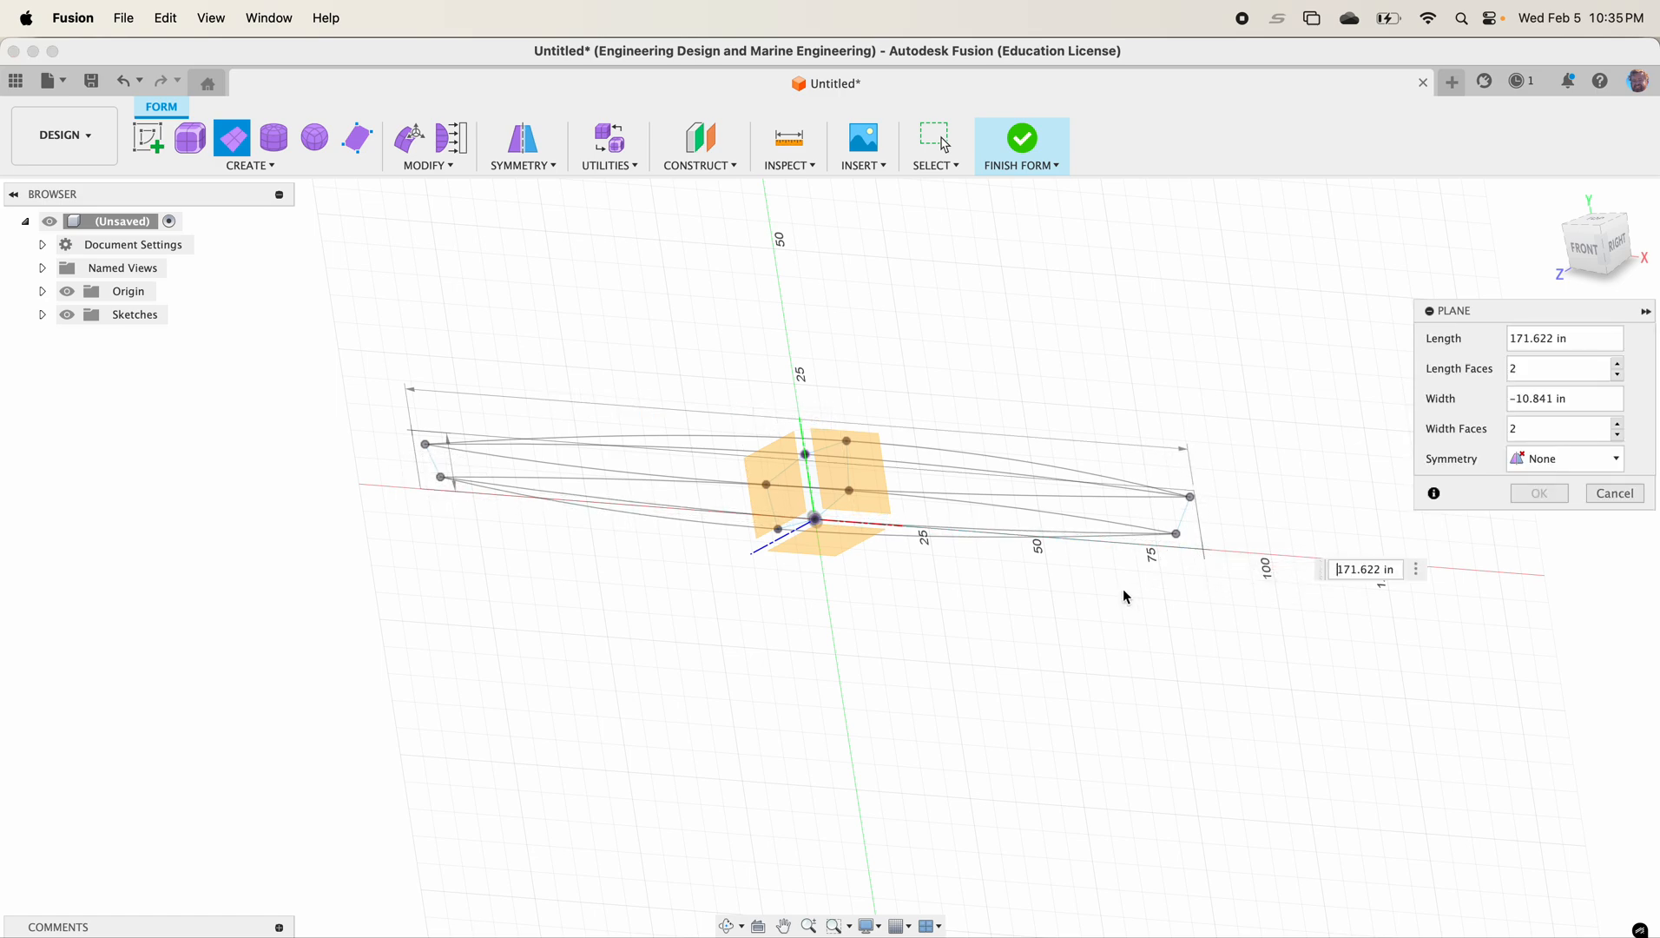
Step: Try dividing the form plane into 10 and into 3 length faces
scroll(1021, 535, "up", 8)
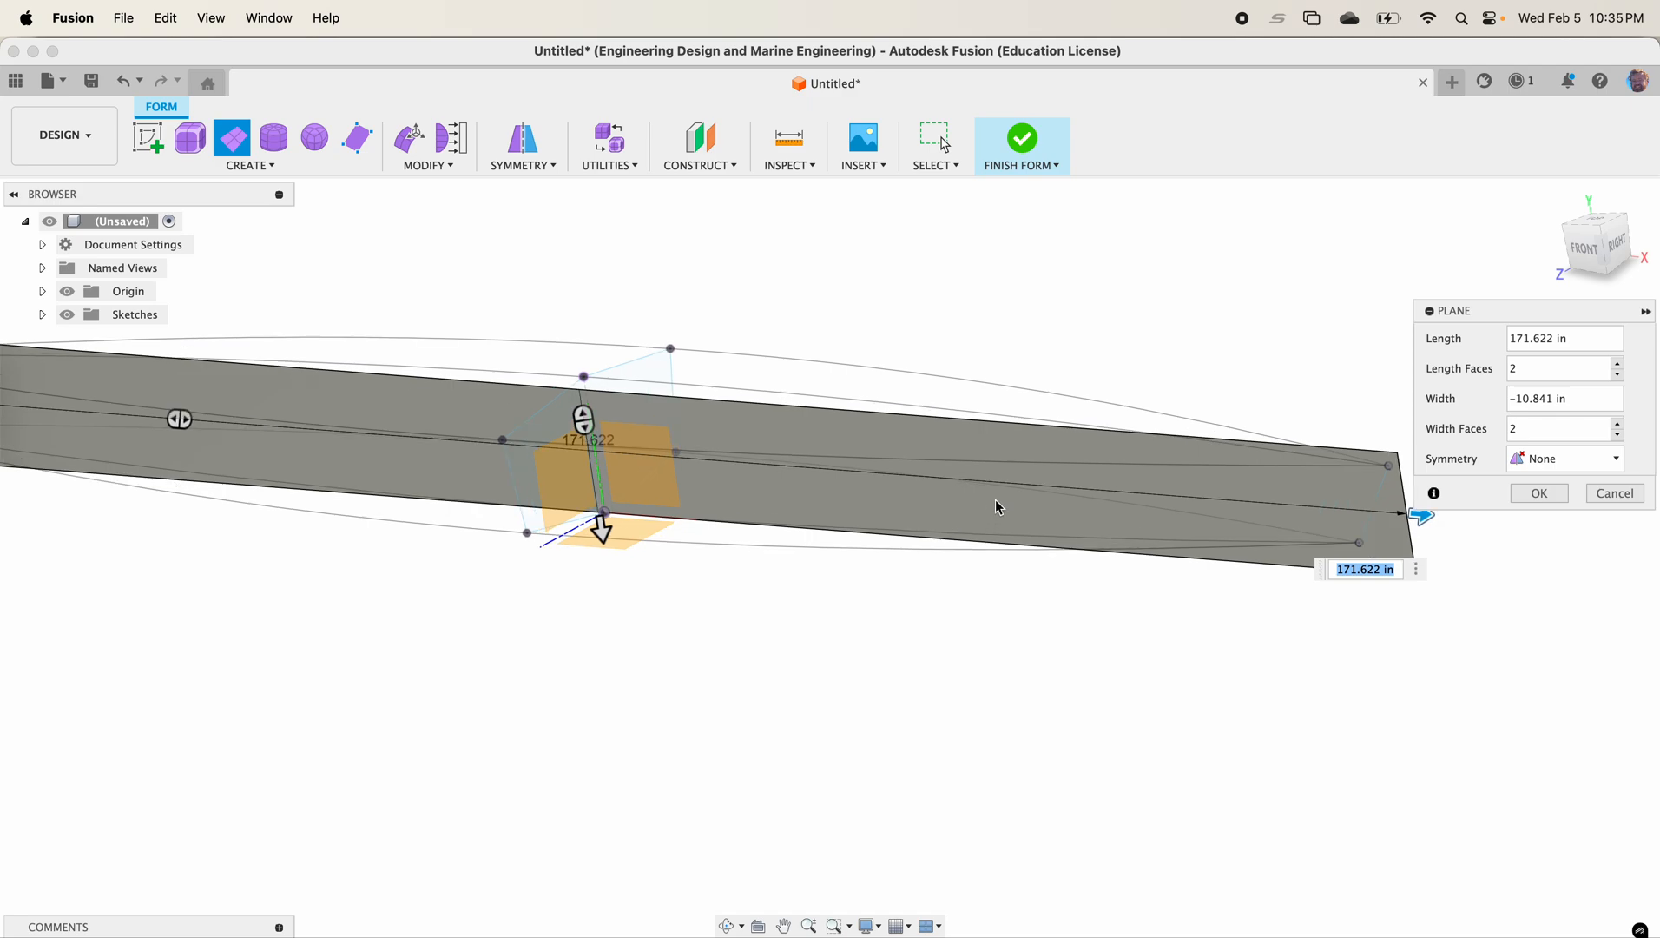
scroll(947, 501, "down", 5)
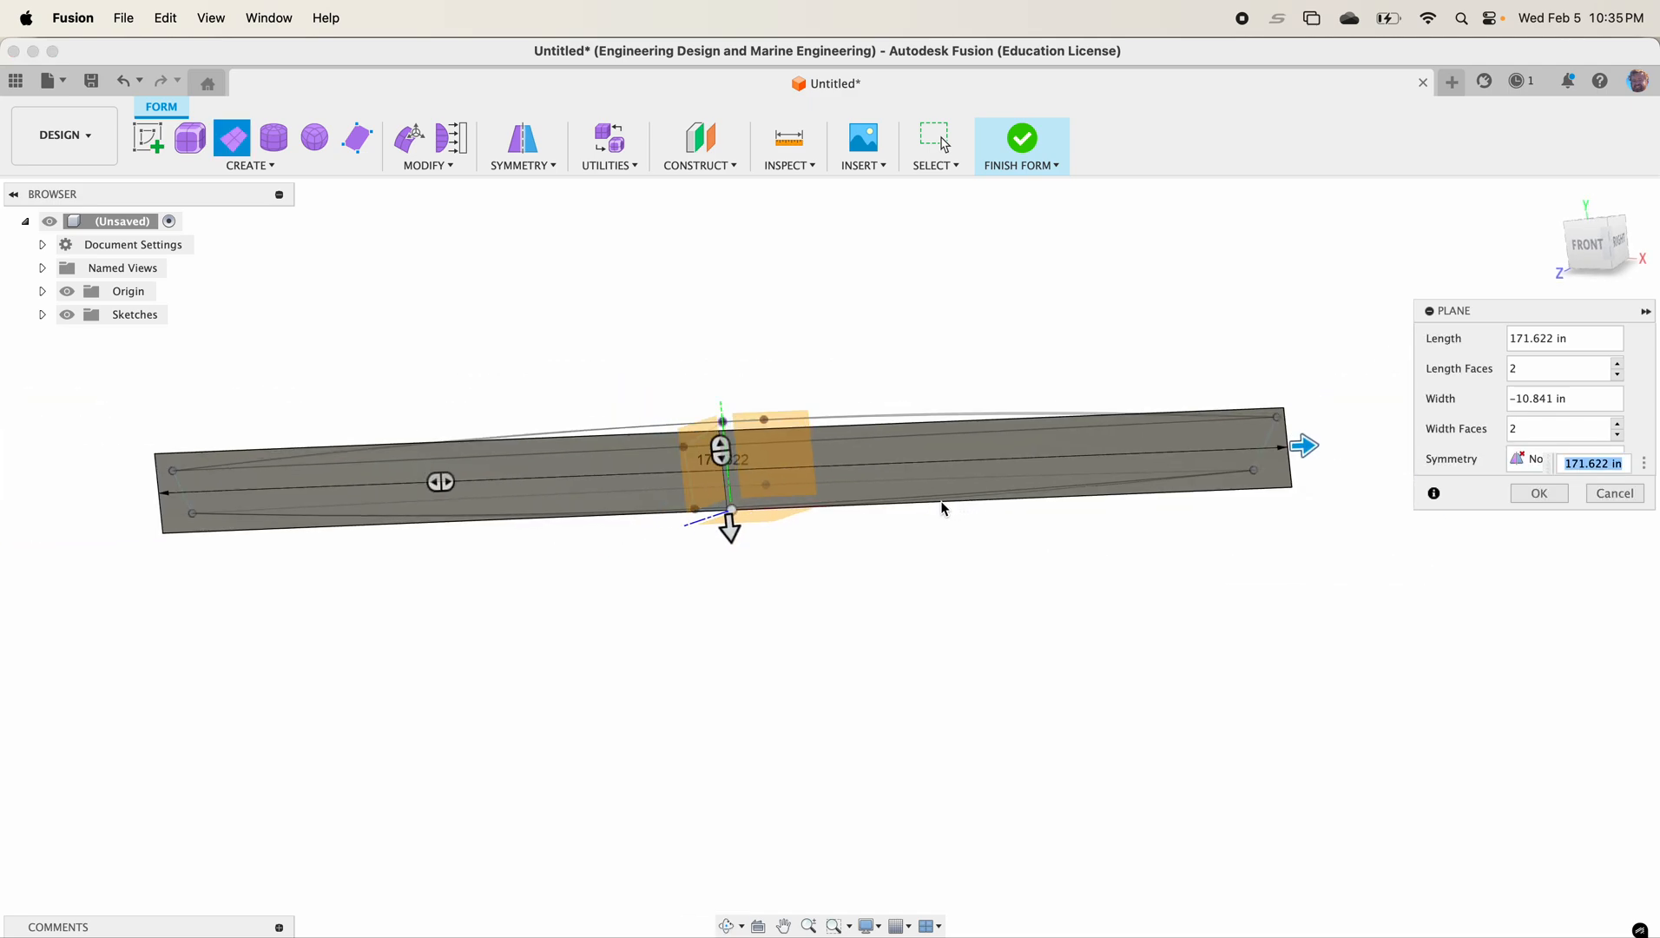
middle_click_drag(969, 524, 1006, 560, "shift")
scroll(1007, 563, "down", 1)
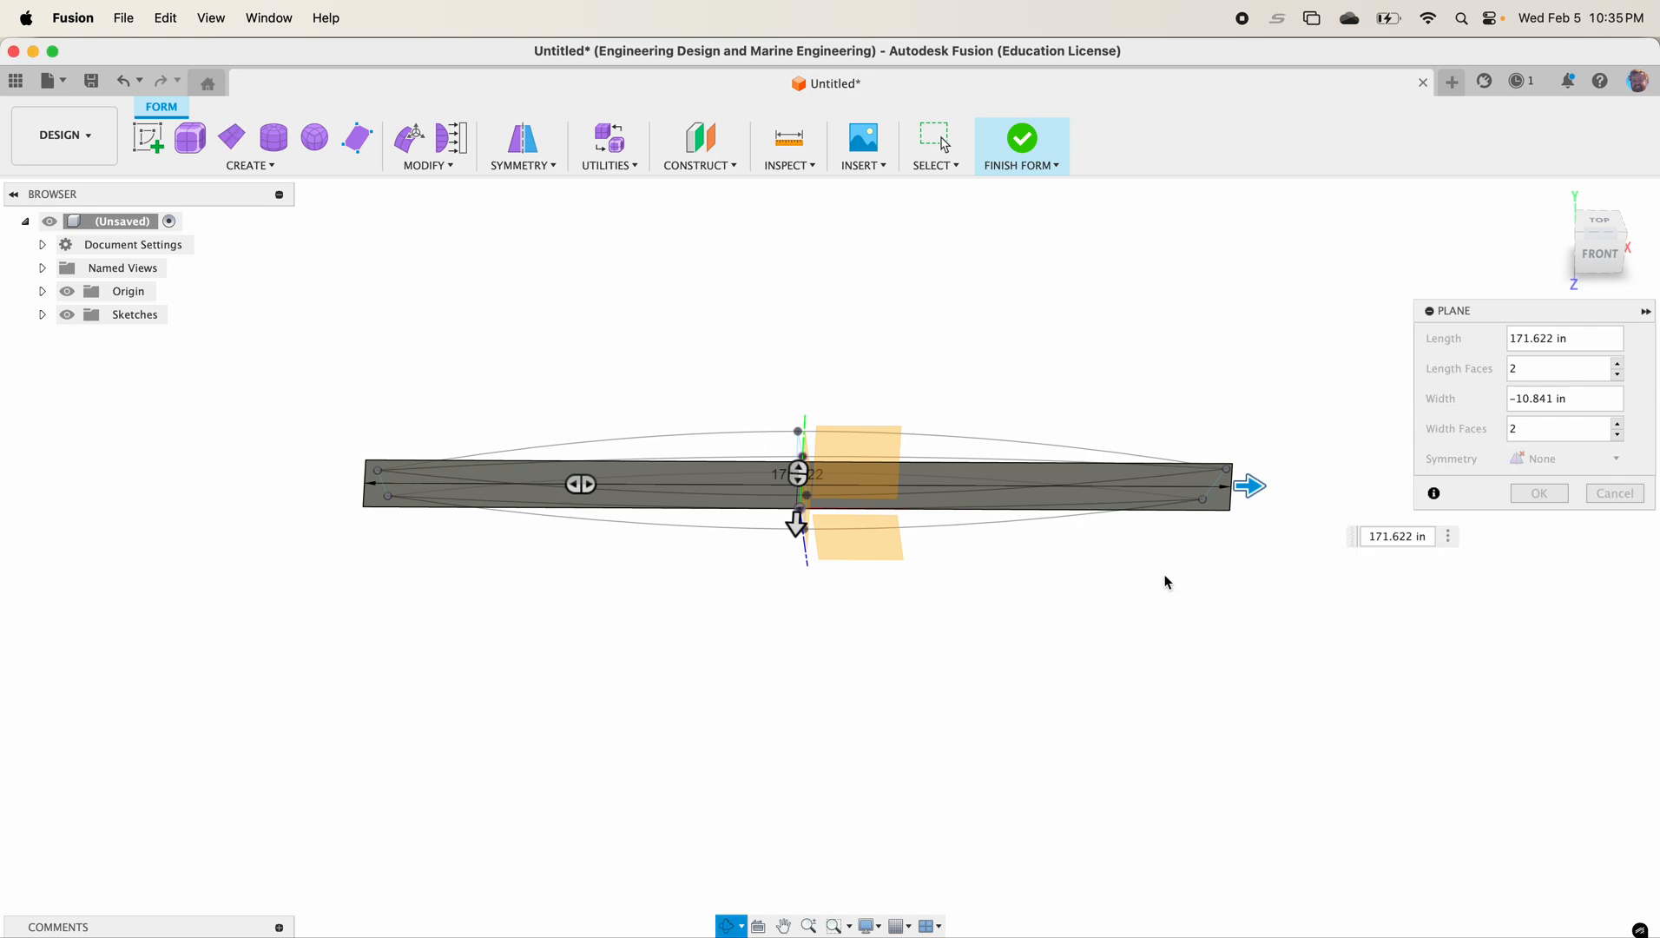
middle_click_drag(1168, 577, 1166, 572, "shift")
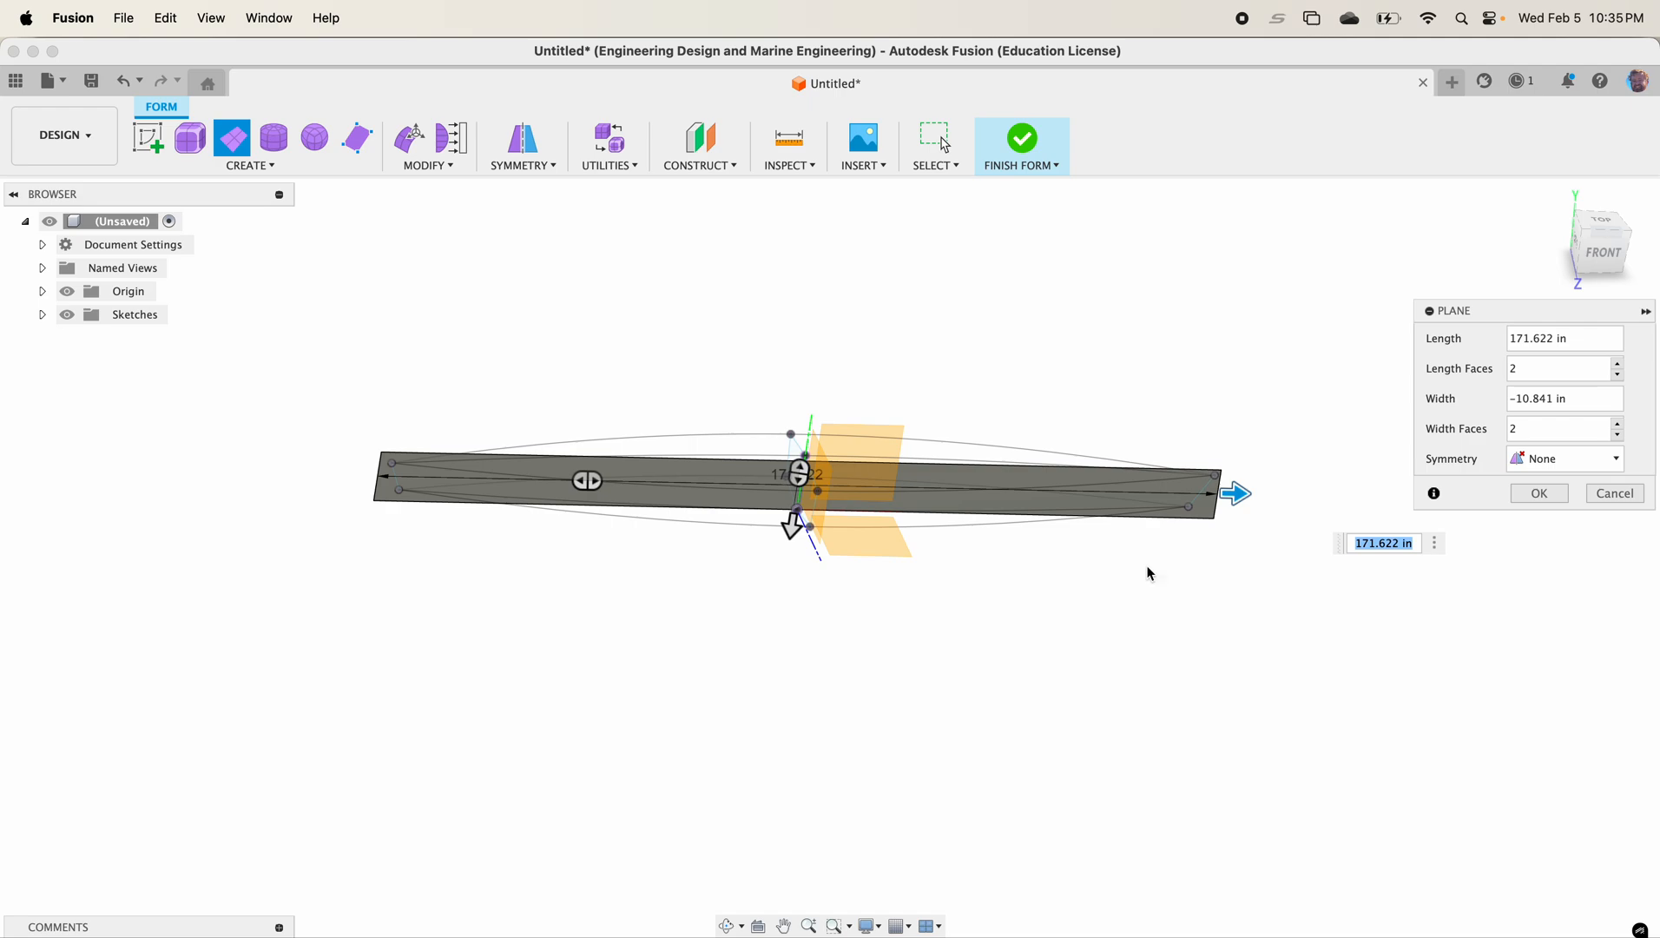
middle_click_drag(1145, 563, 1146, 568, "shift")
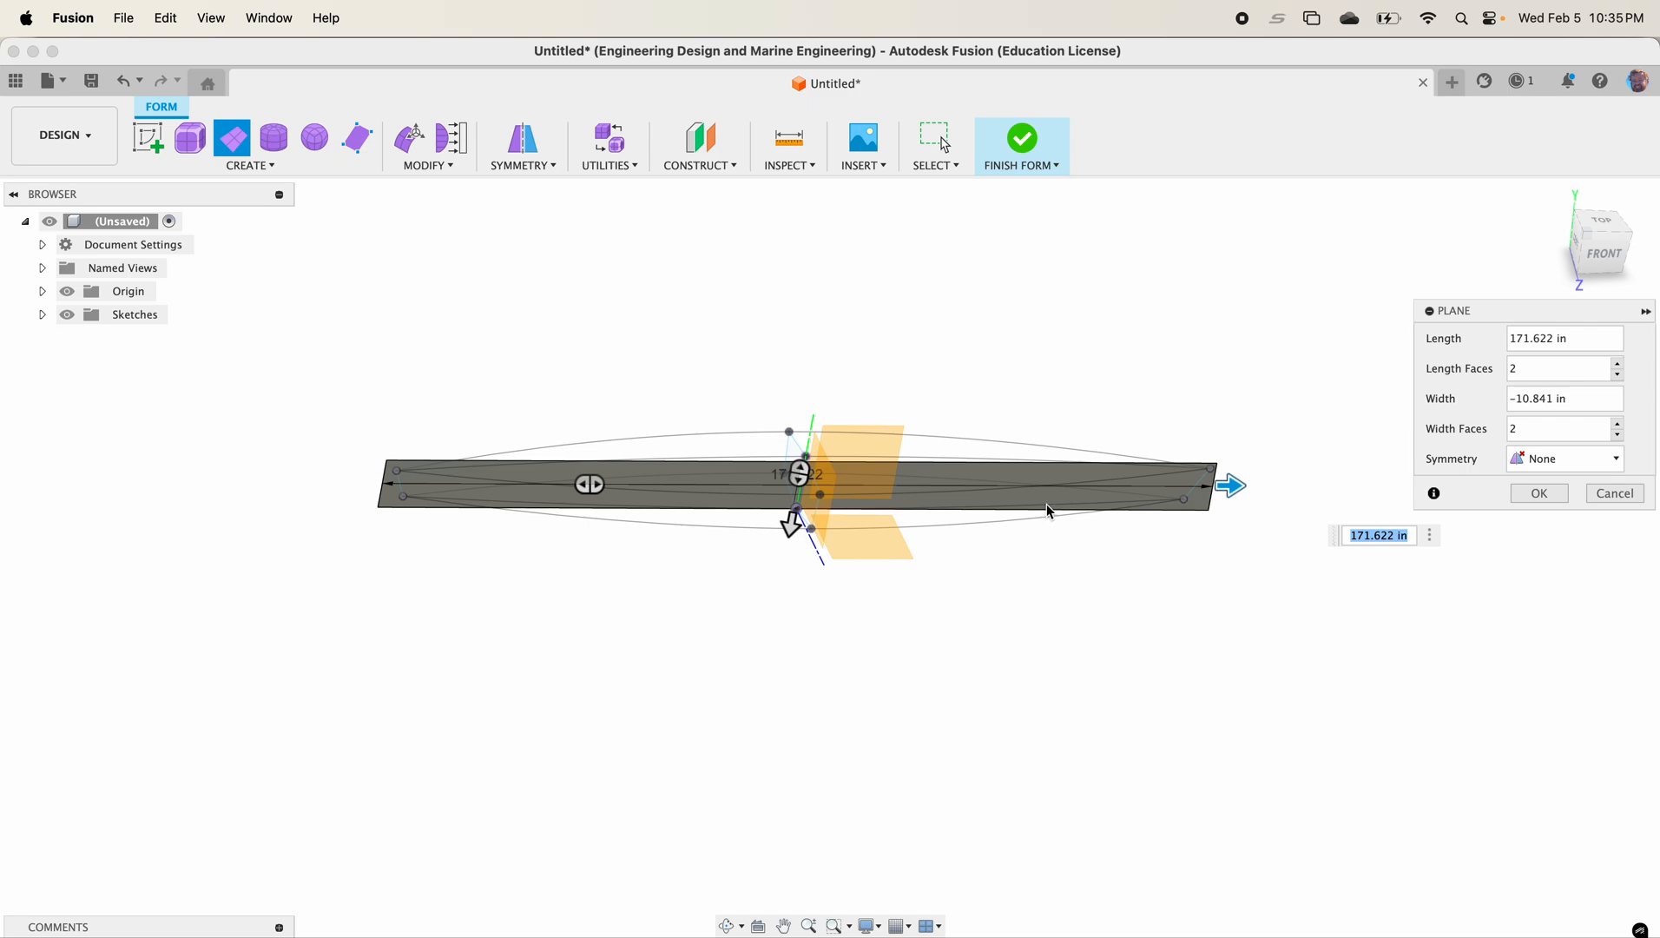
middle_click_drag(1058, 545, 1079, 556, "shift")
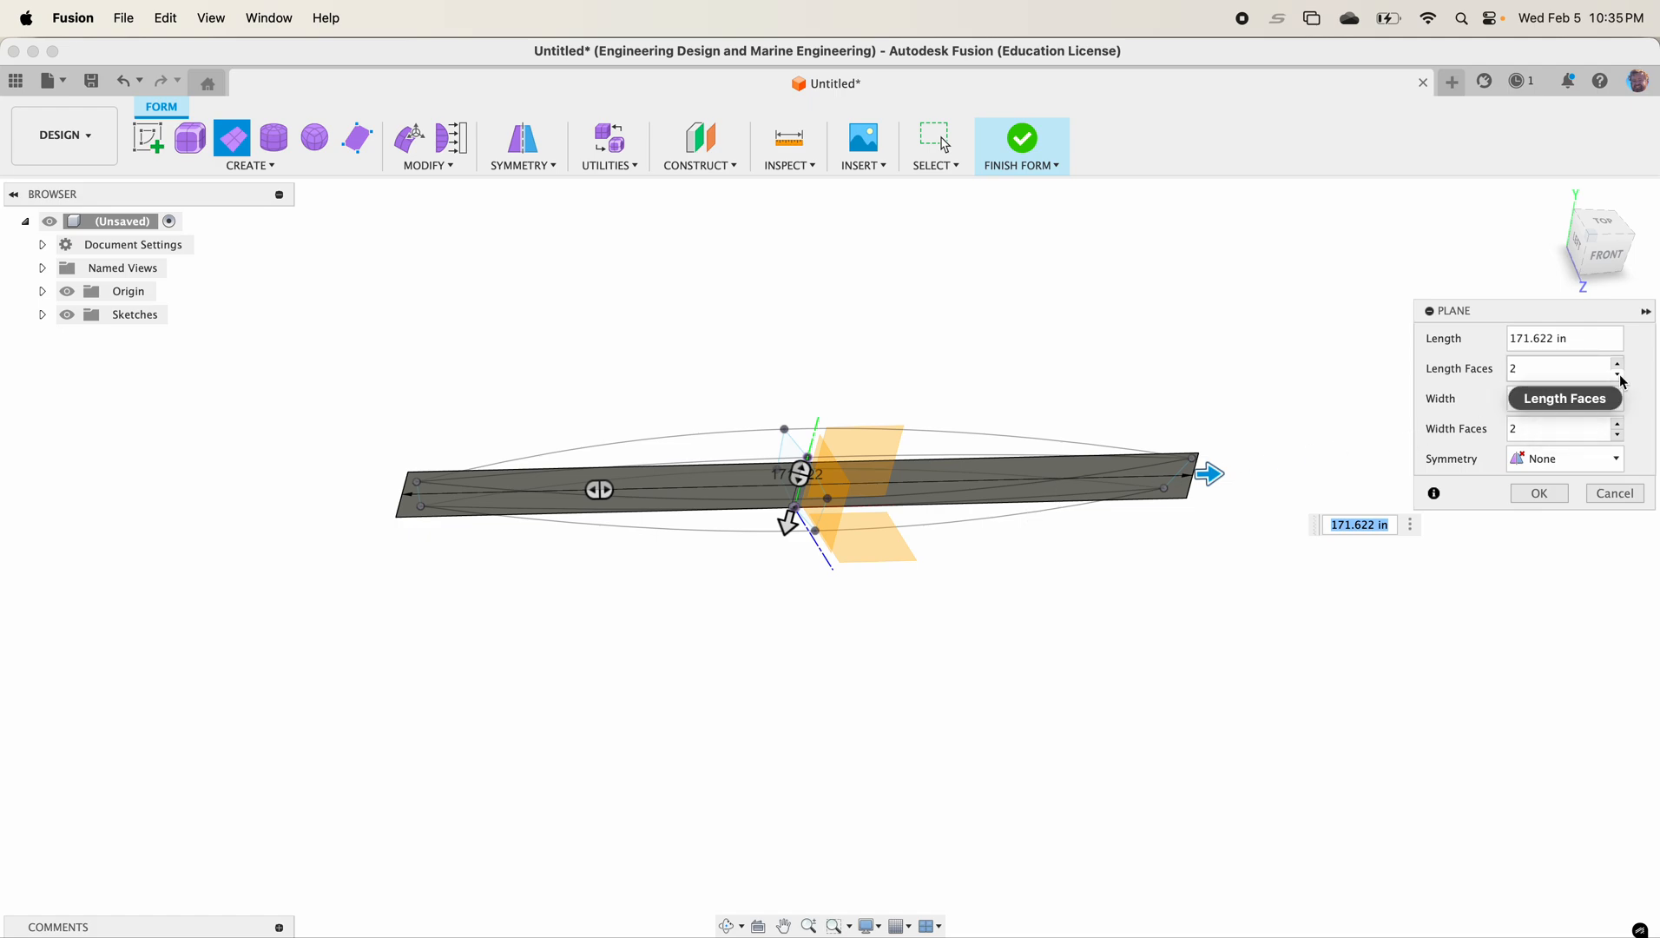
key("Tab")
key("Tab")
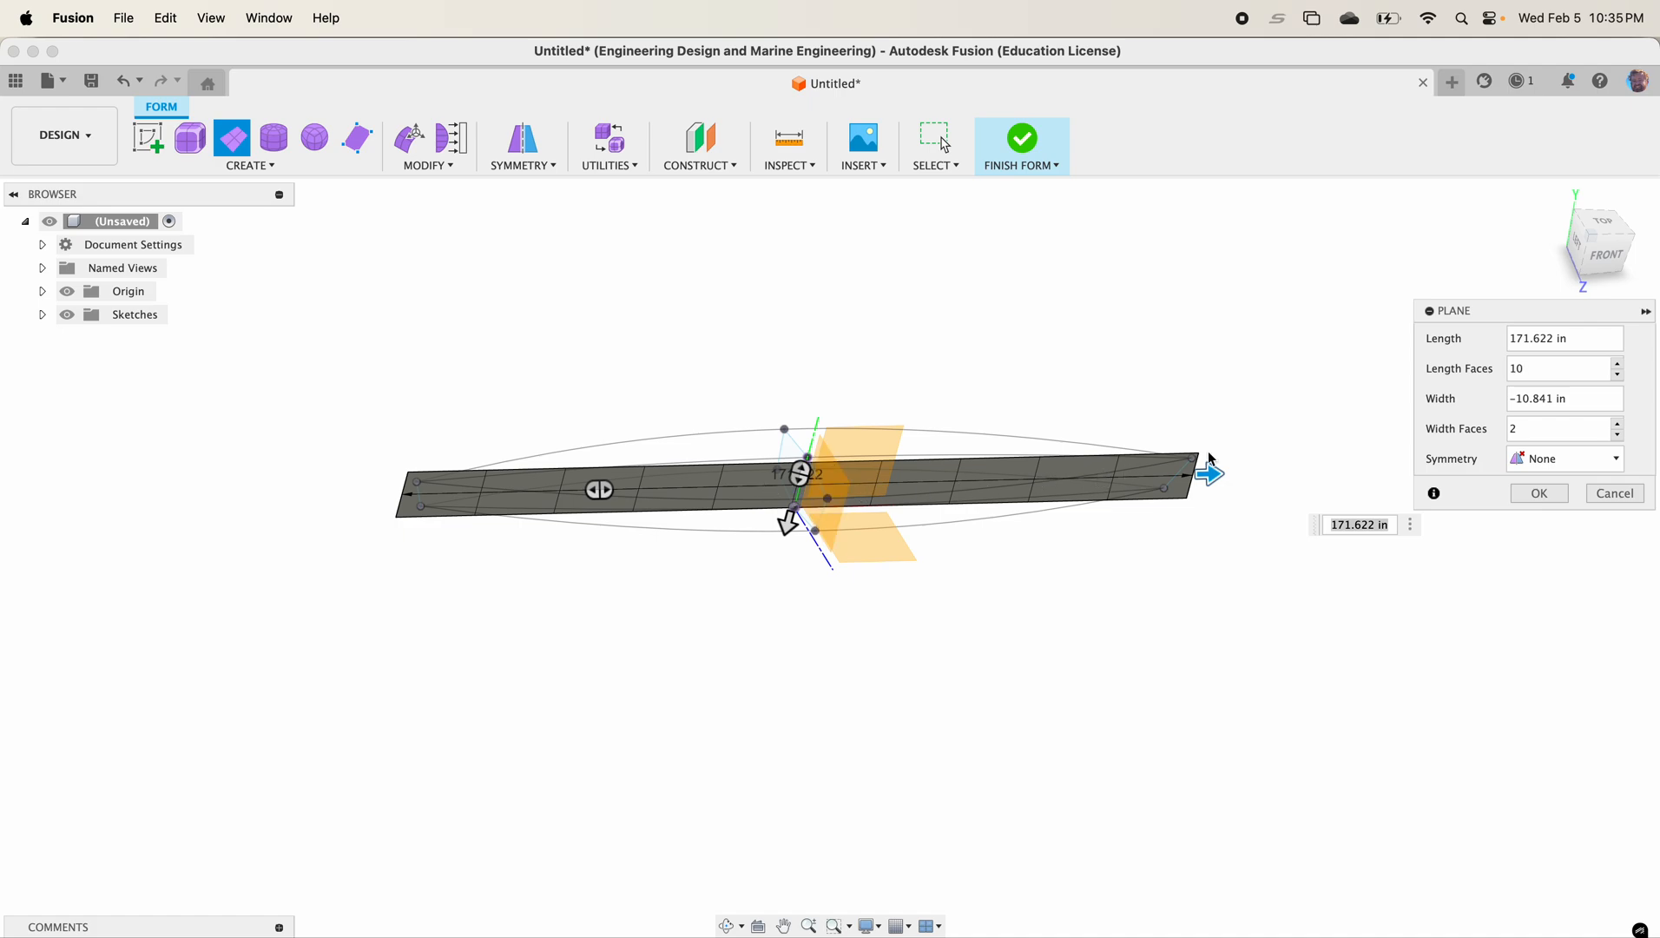
left_click_drag(1541, 372, 1474, 361)
type("3")
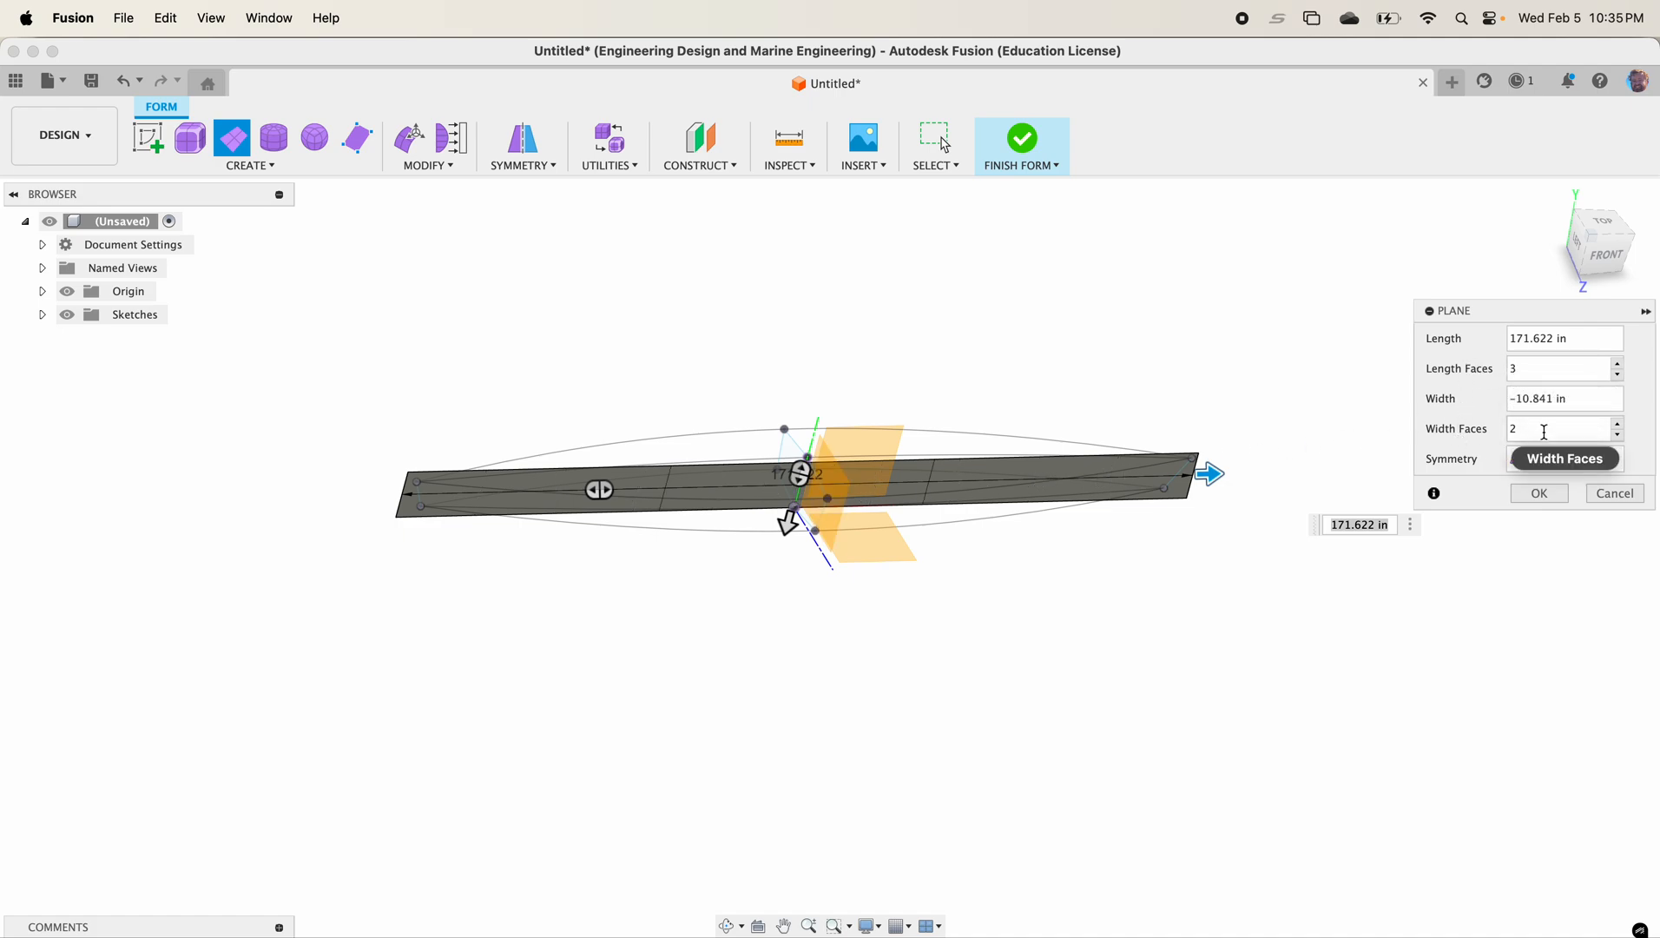
Step: Set the form plane to 1 width face and 2 length faces, and create it
left_click_drag(1544, 432, 1482, 436)
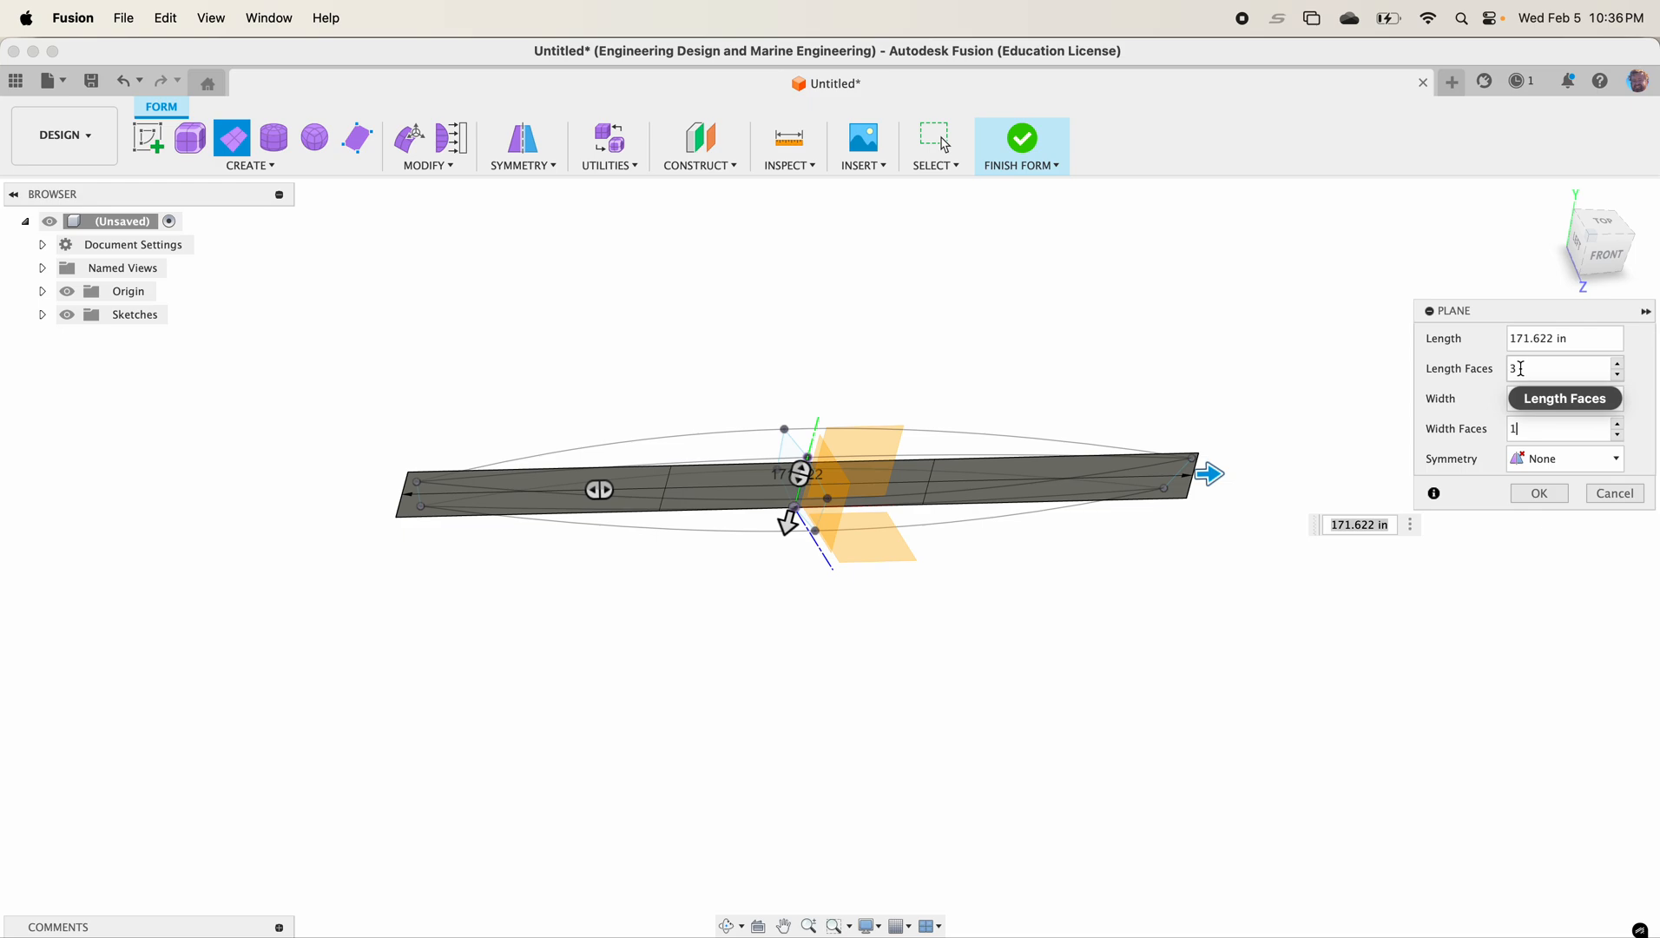
left_click_drag(1521, 368, 1488, 372)
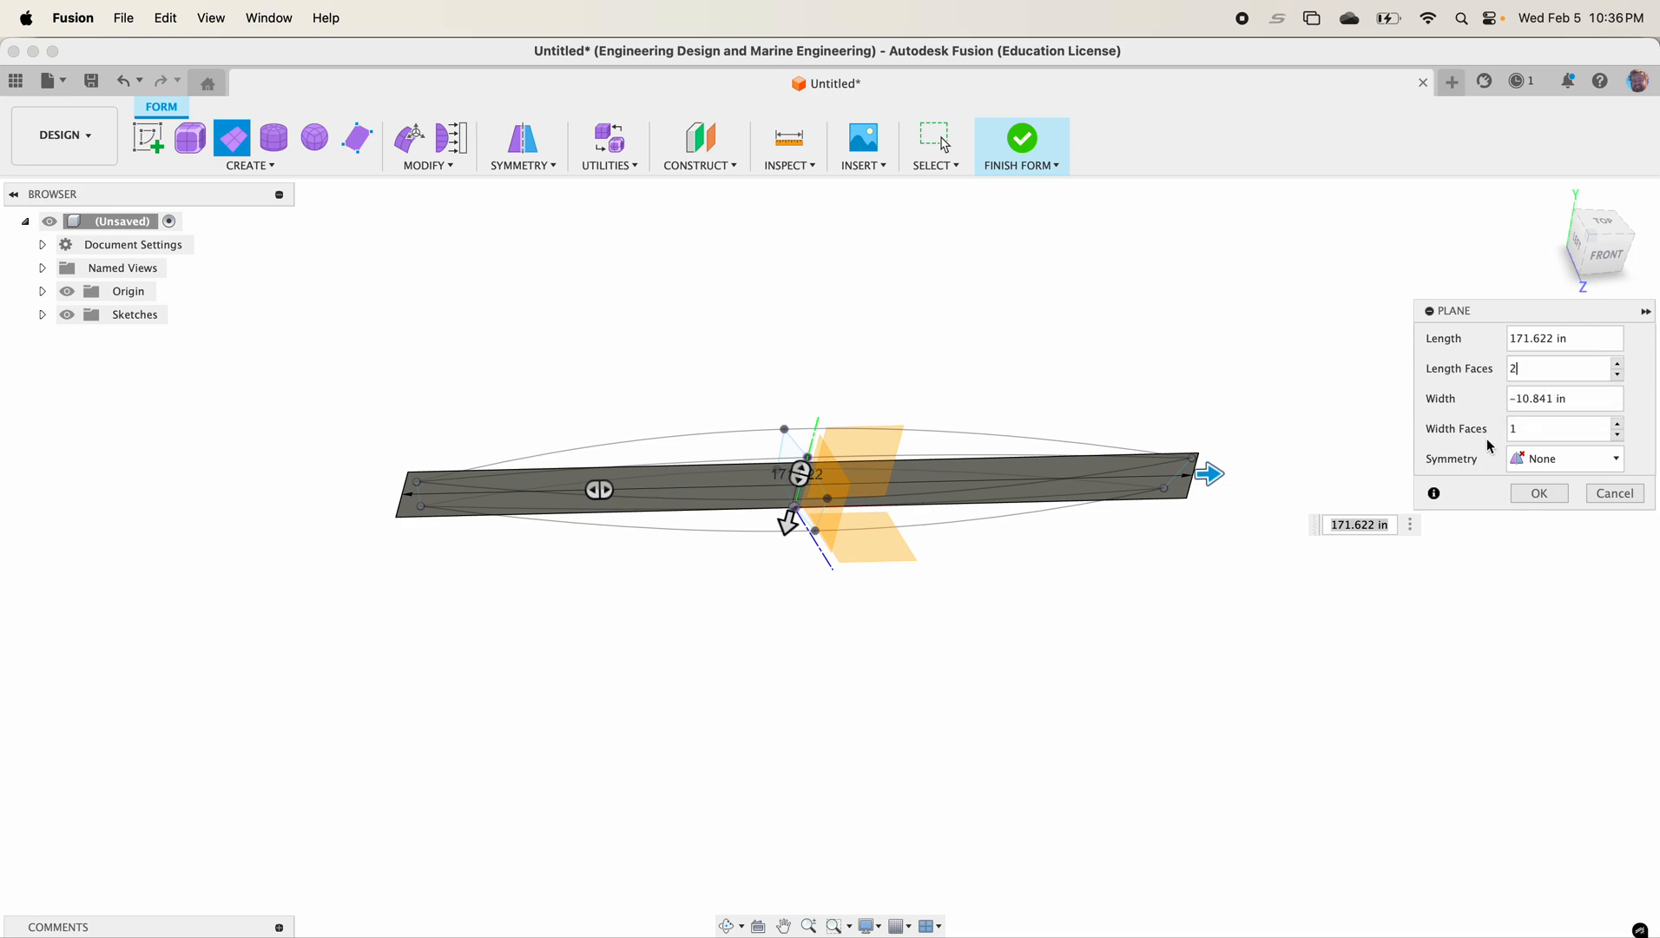
left_click(1532, 494)
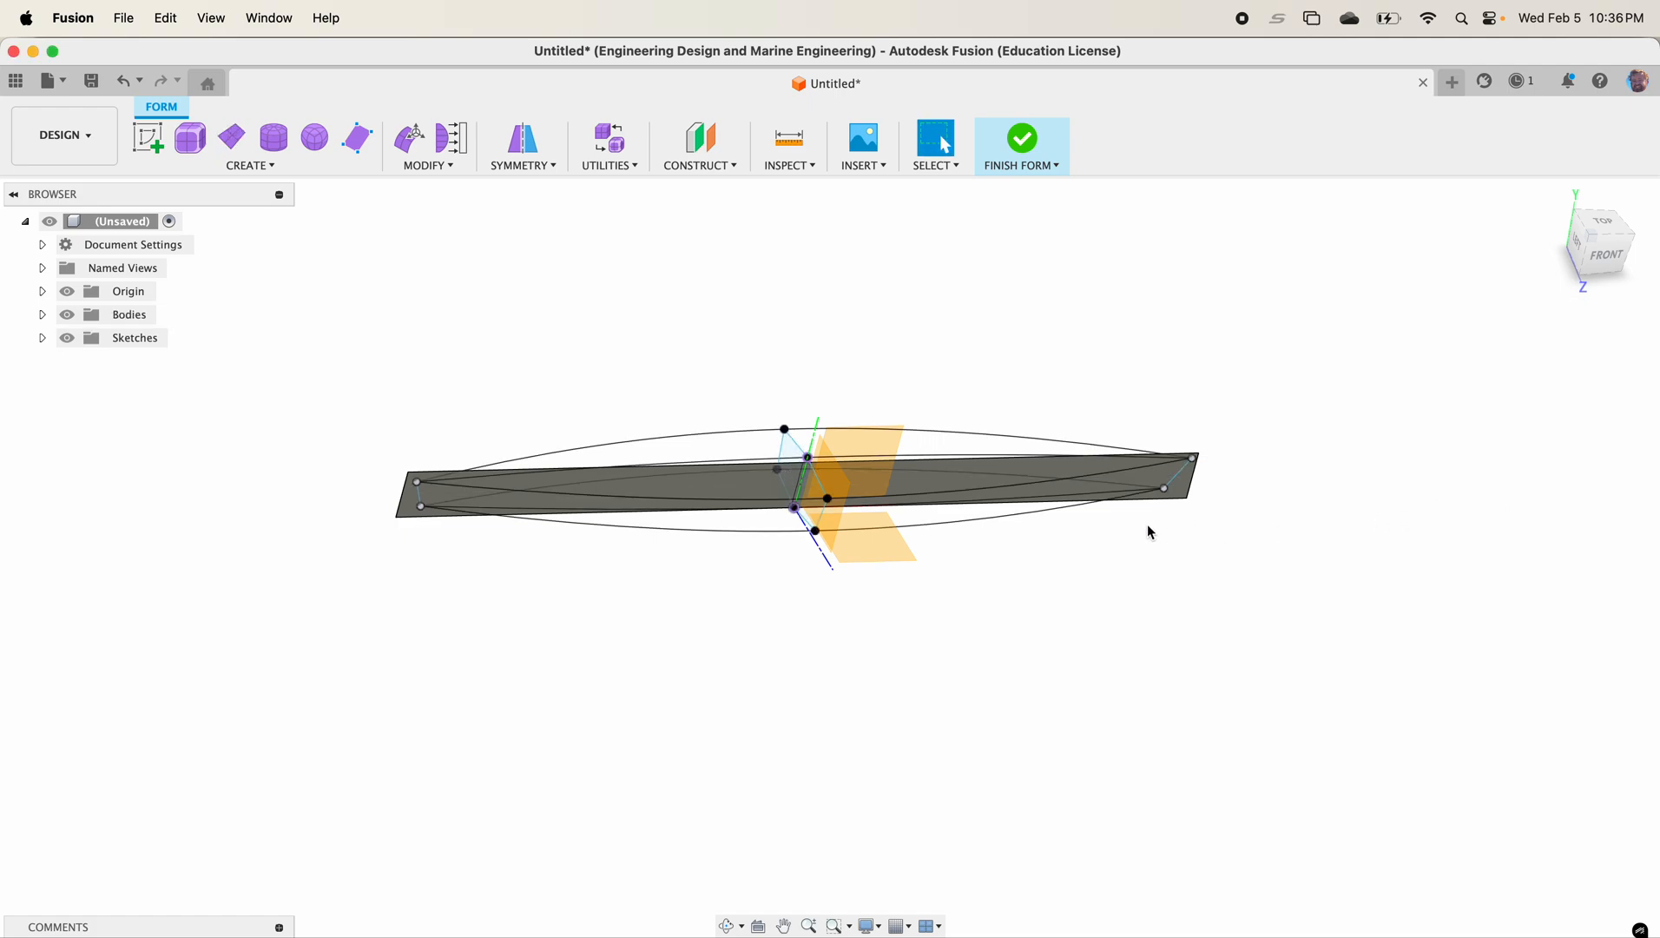
Step: Start a Pull on the form's upper +X end corner vertex and set Target Select to Select Targets
scroll(1016, 517, "up", 5)
middle_click_drag(1021, 518, 1035, 493, "shift")
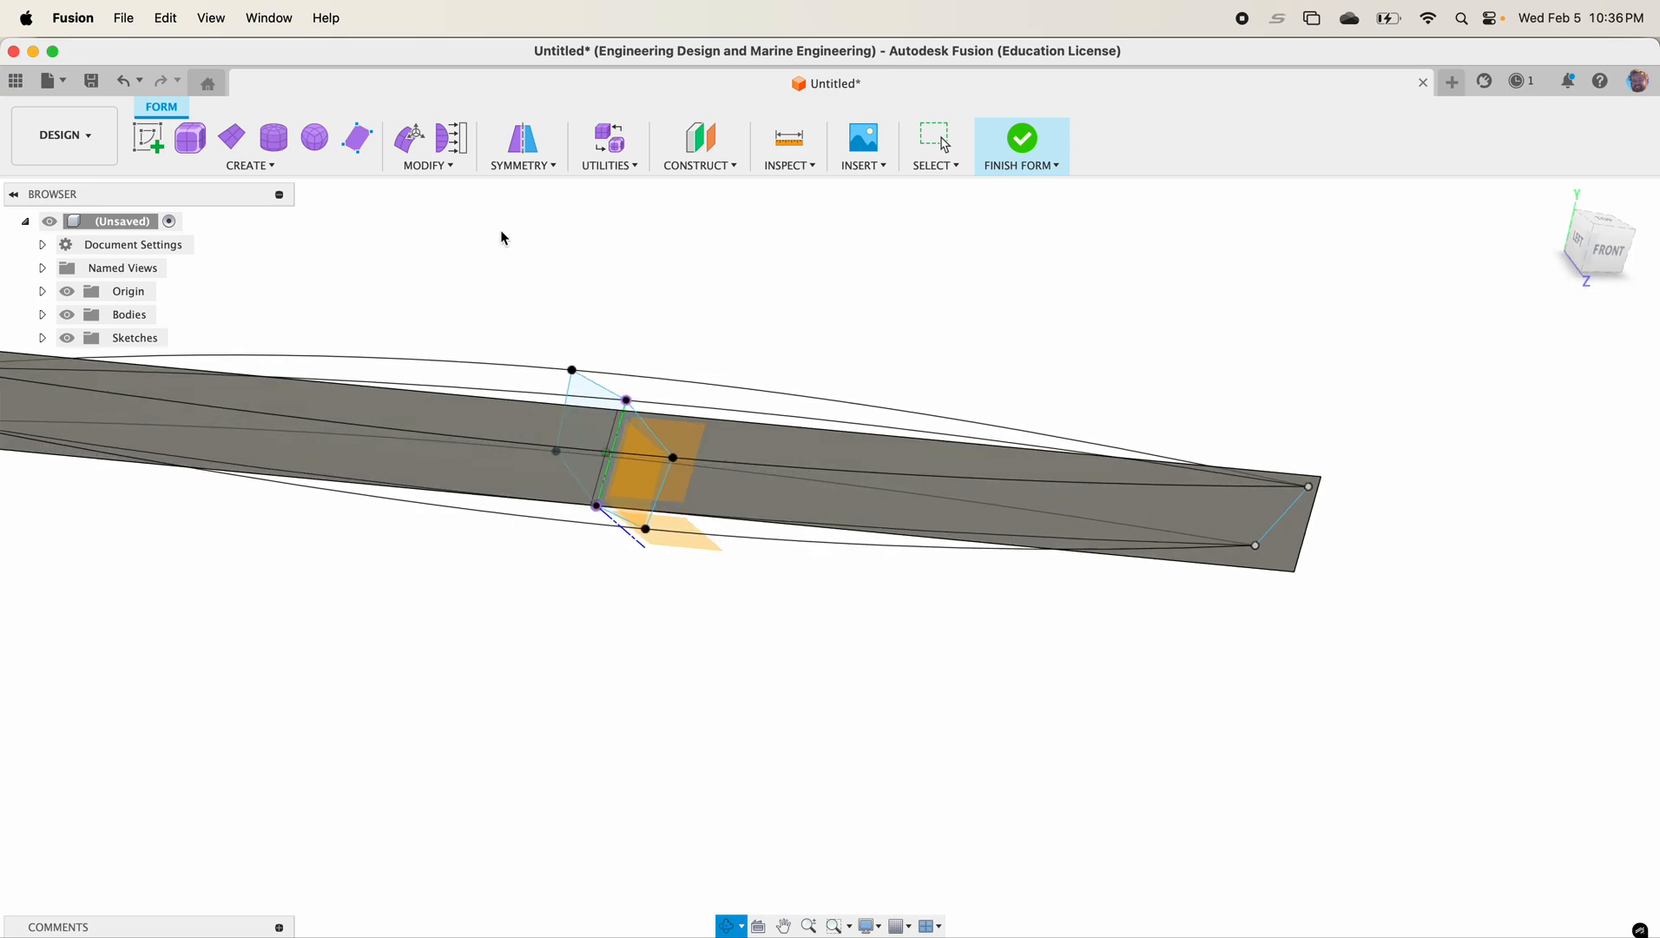
left_click(434, 166)
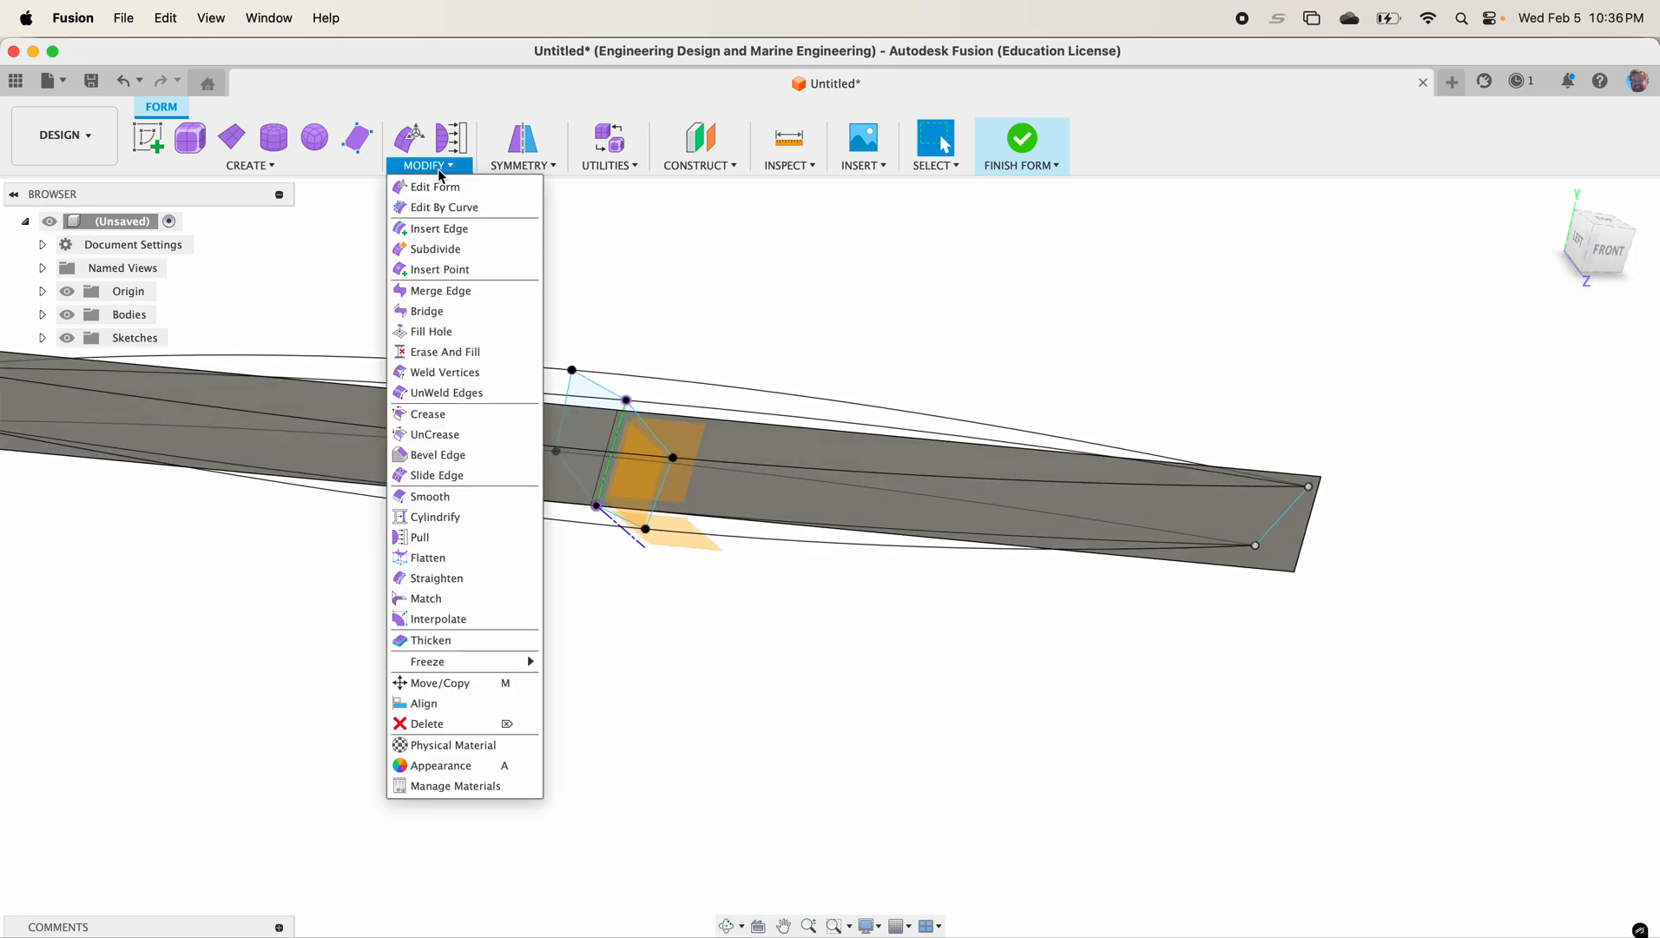
left_click(440, 546)
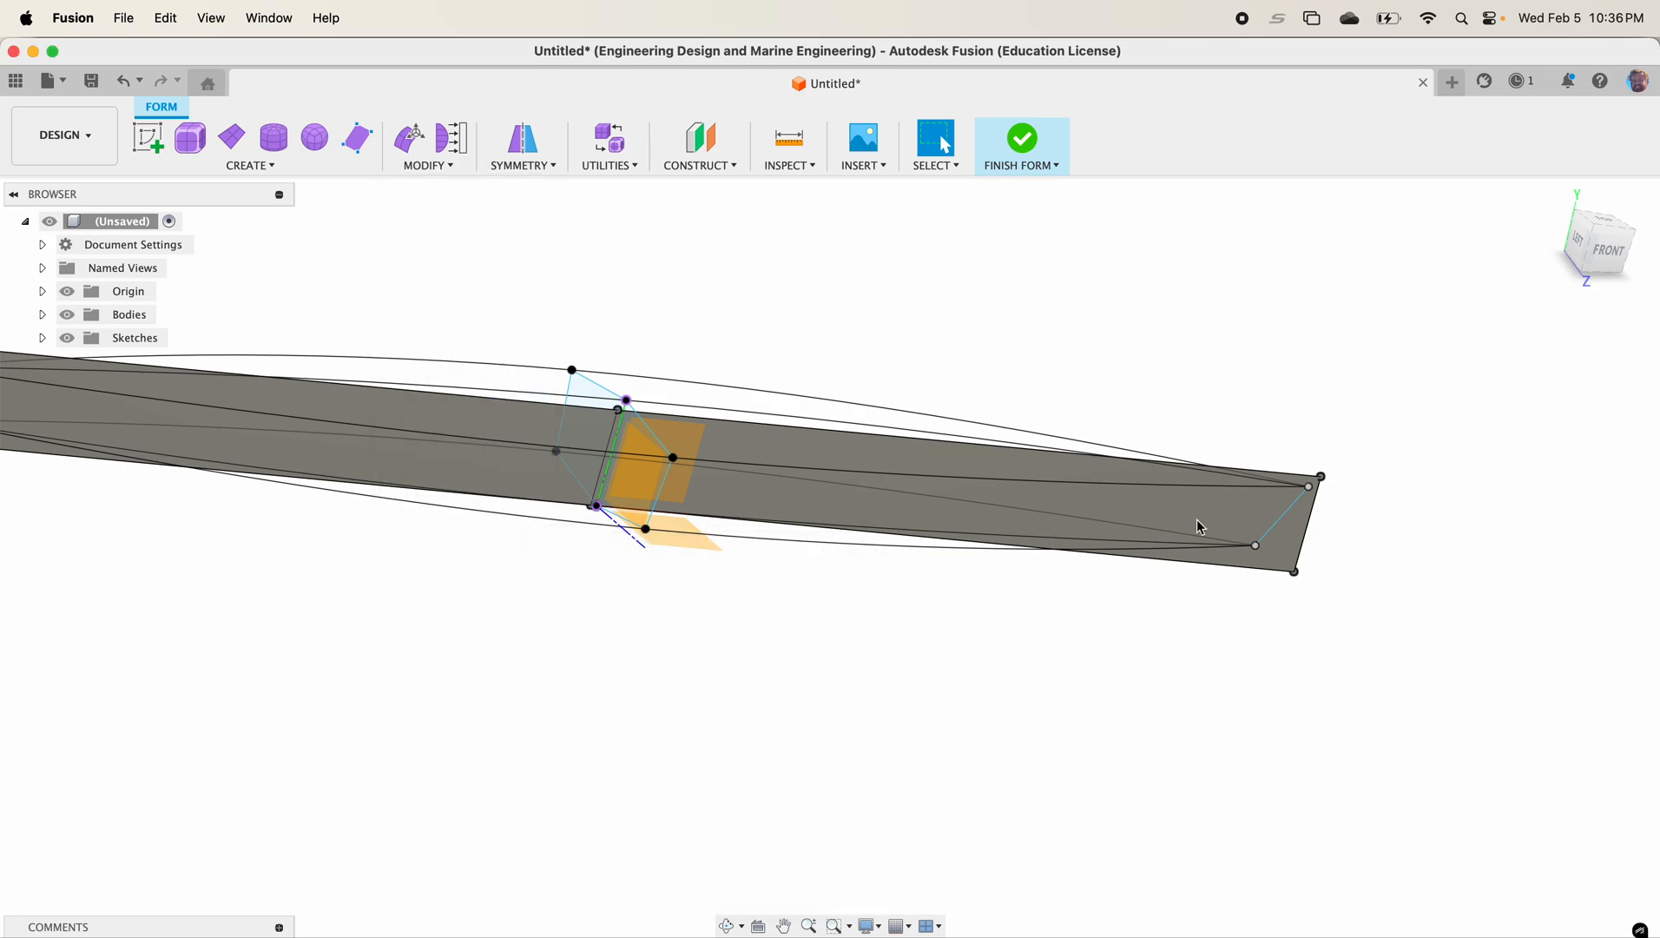
left_click(1314, 489)
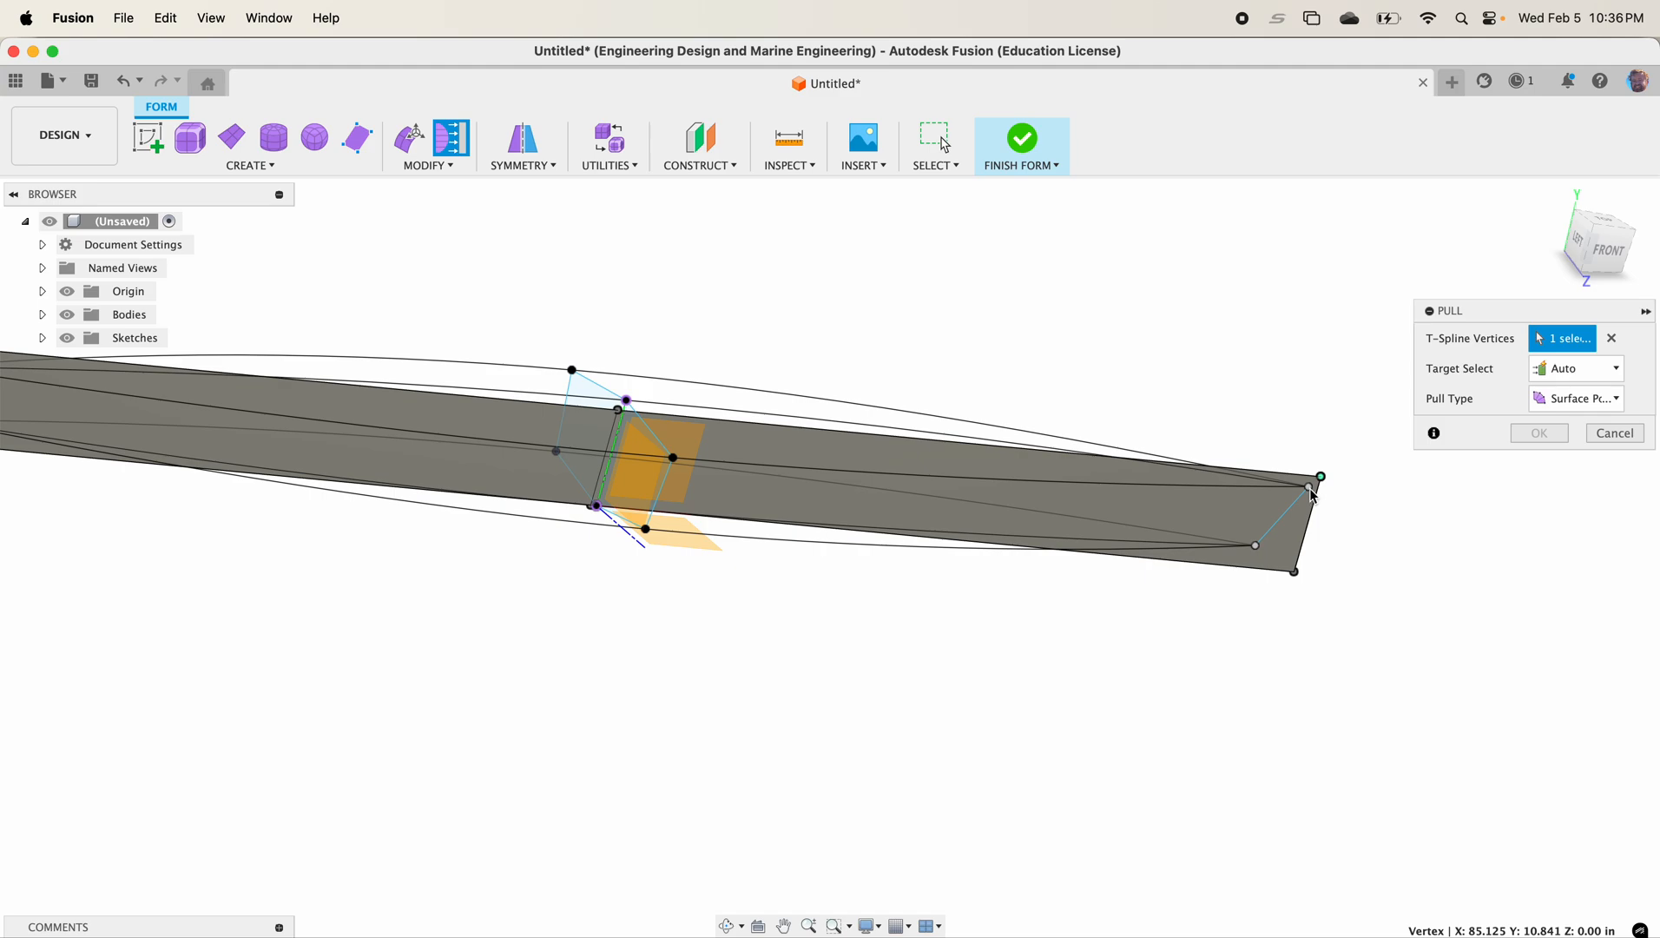
left_click(1576, 369)
left_click(1577, 417)
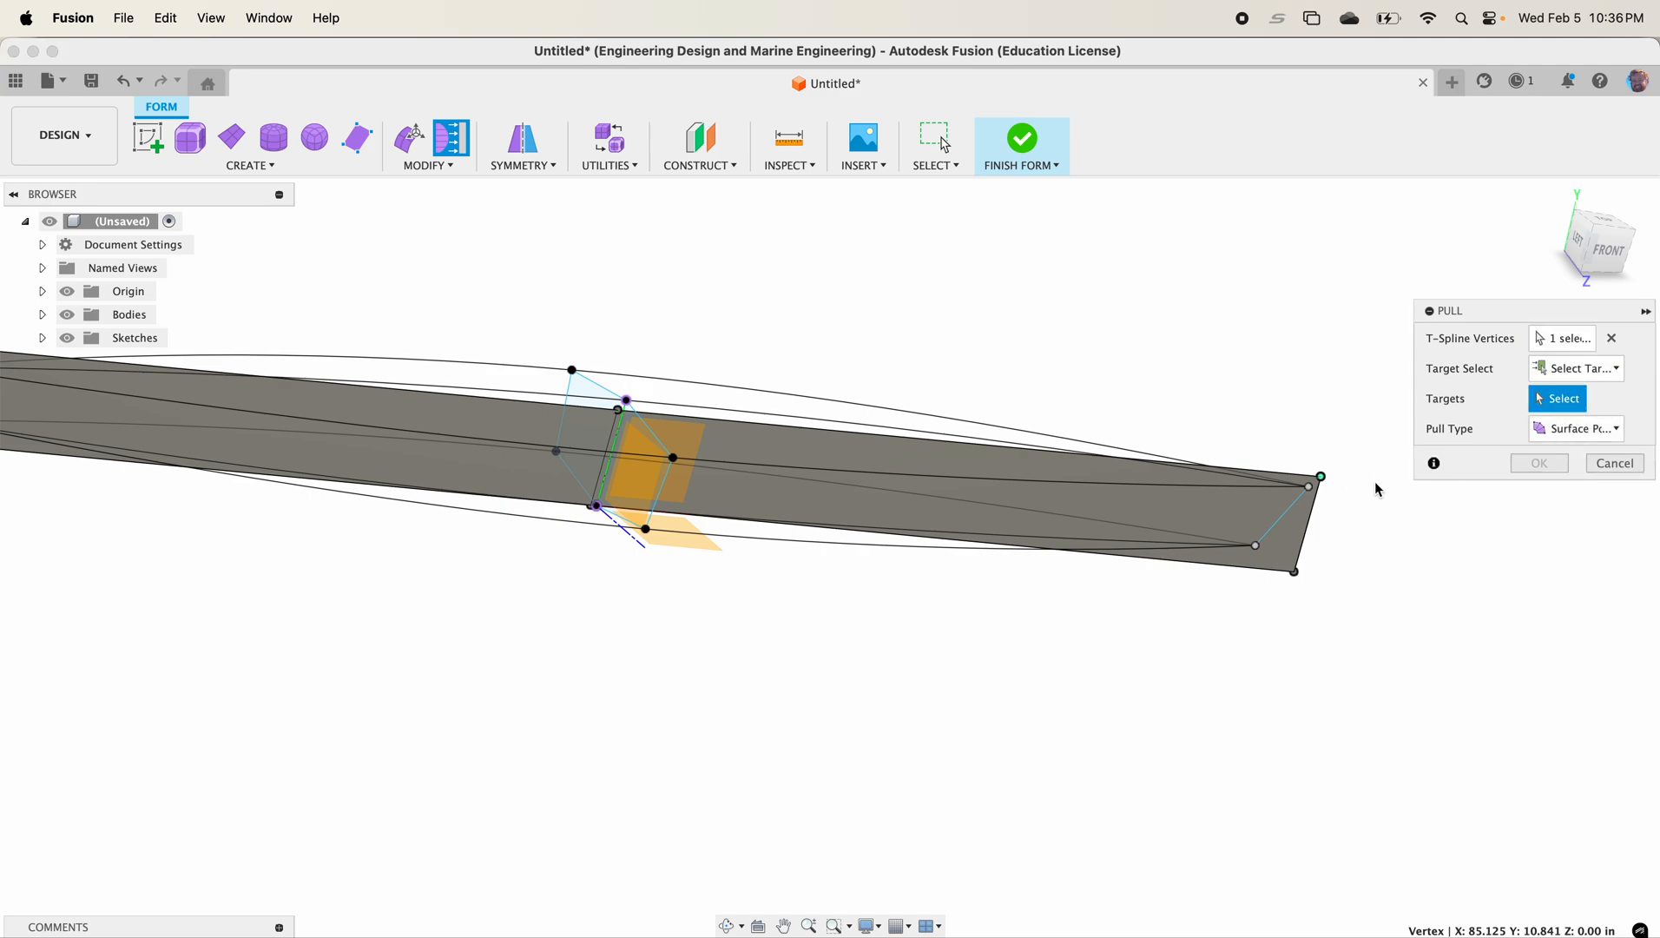
left_click(1311, 489)
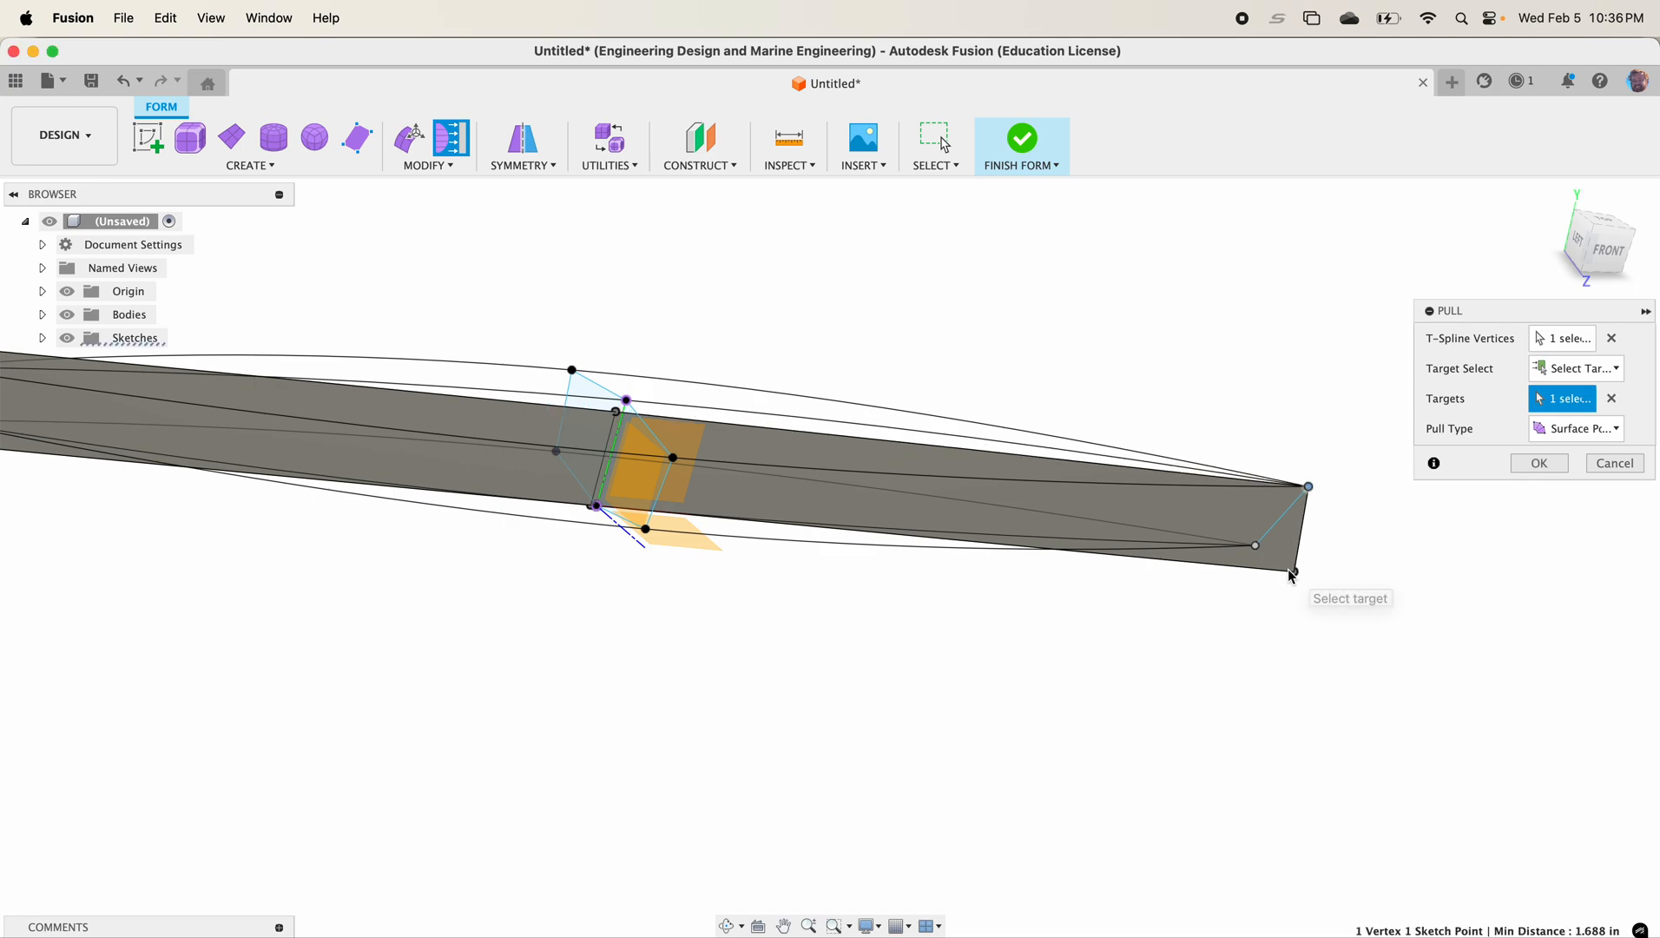
left_click(1256, 546)
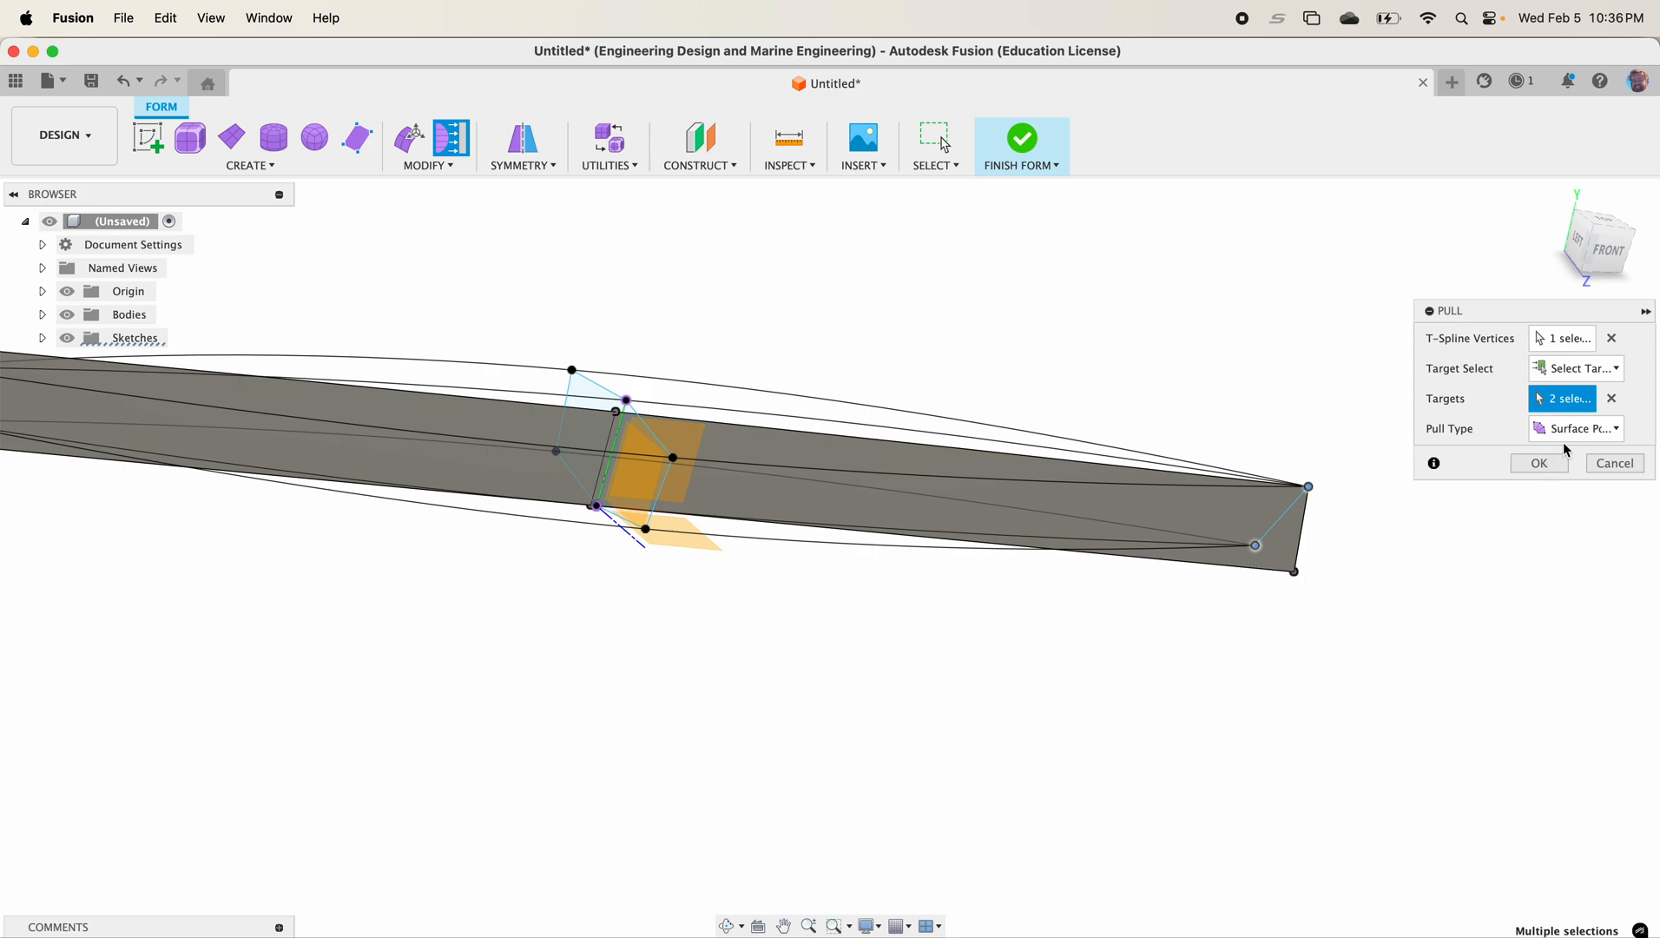
left_click(1613, 398)
left_click(1613, 339)
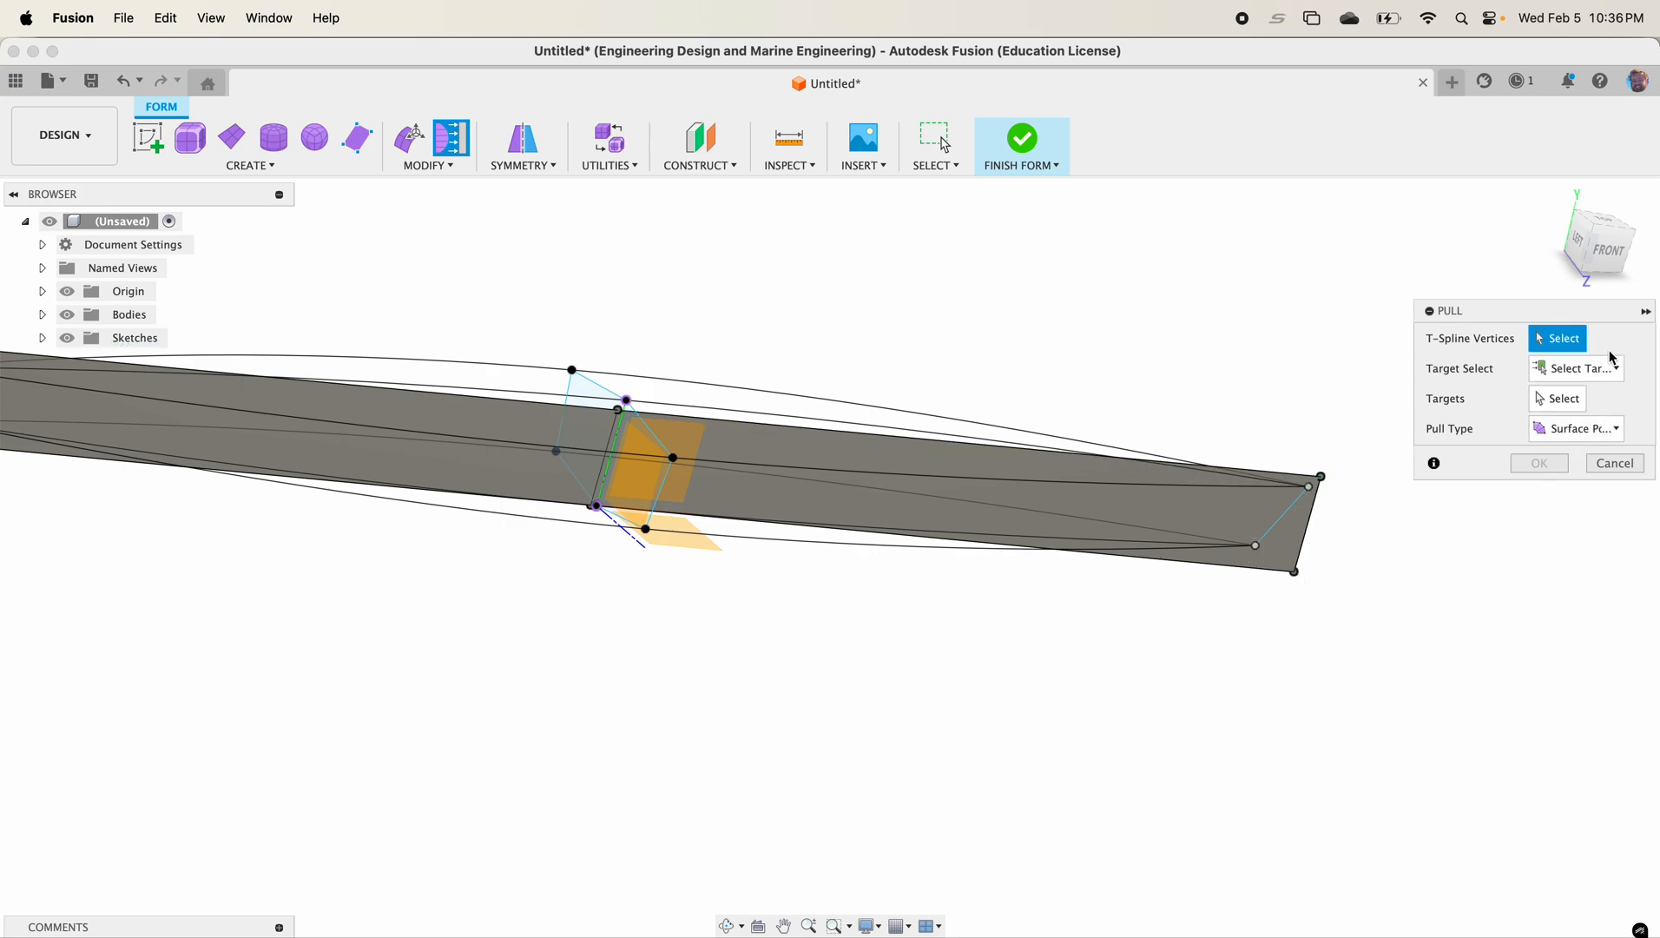
Step: Pull the form's upper +X end corner vertex onto the hull frame's upper end point
left_click(1321, 478)
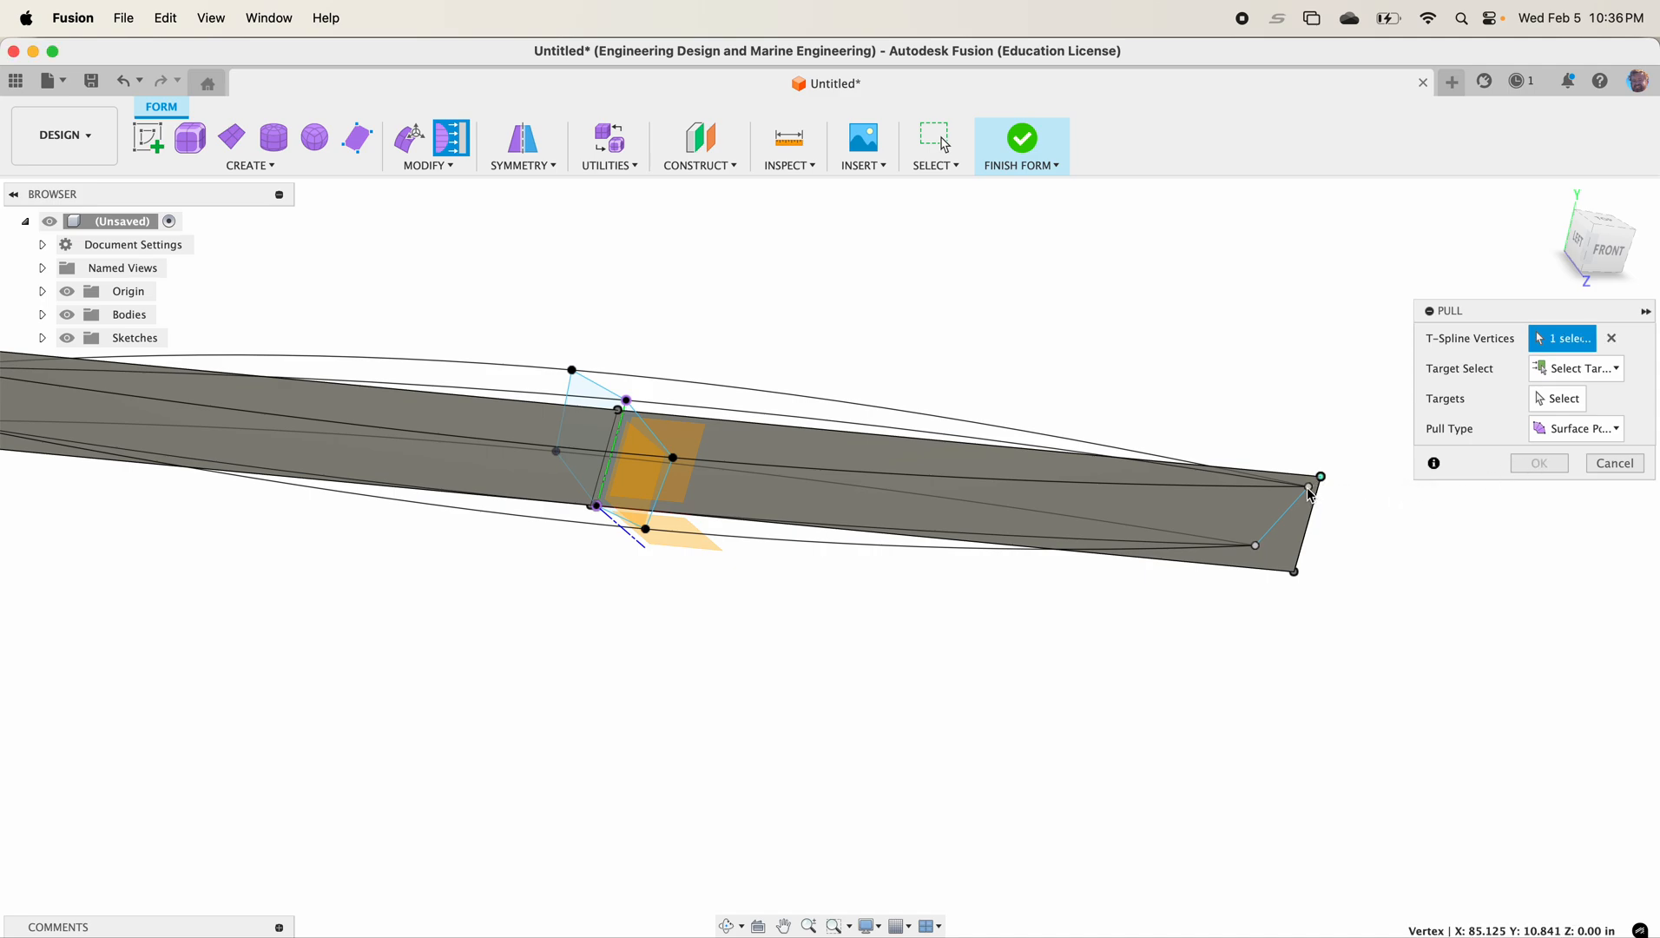
left_click(1558, 399)
left_click(1311, 488)
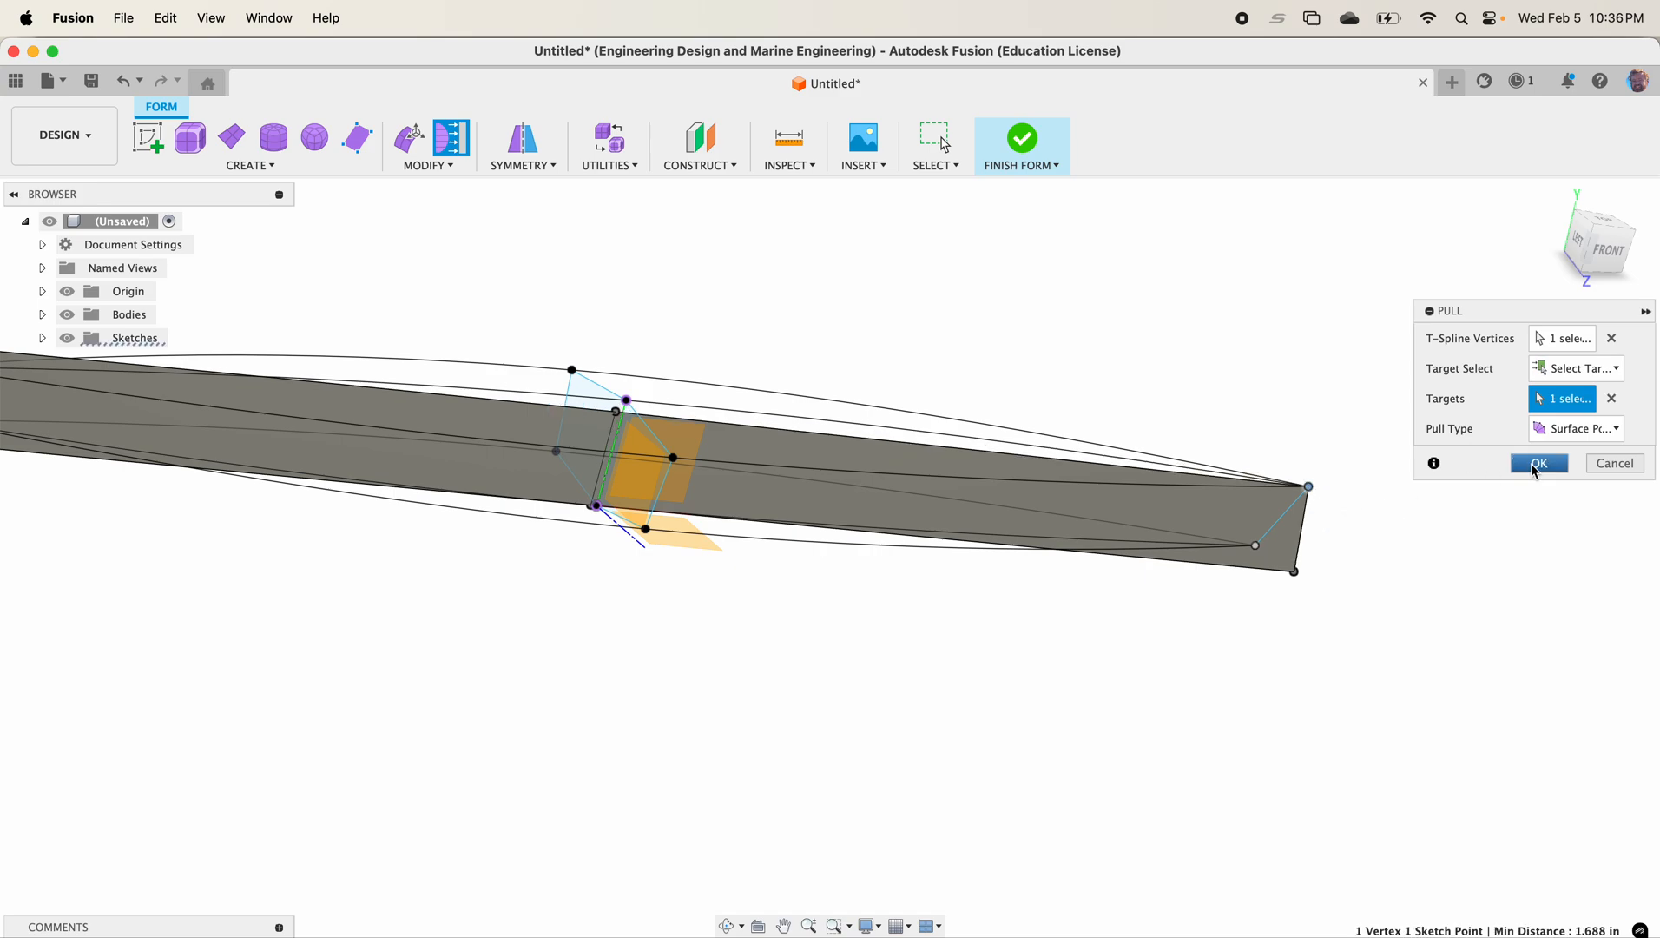
left_click(1537, 467)
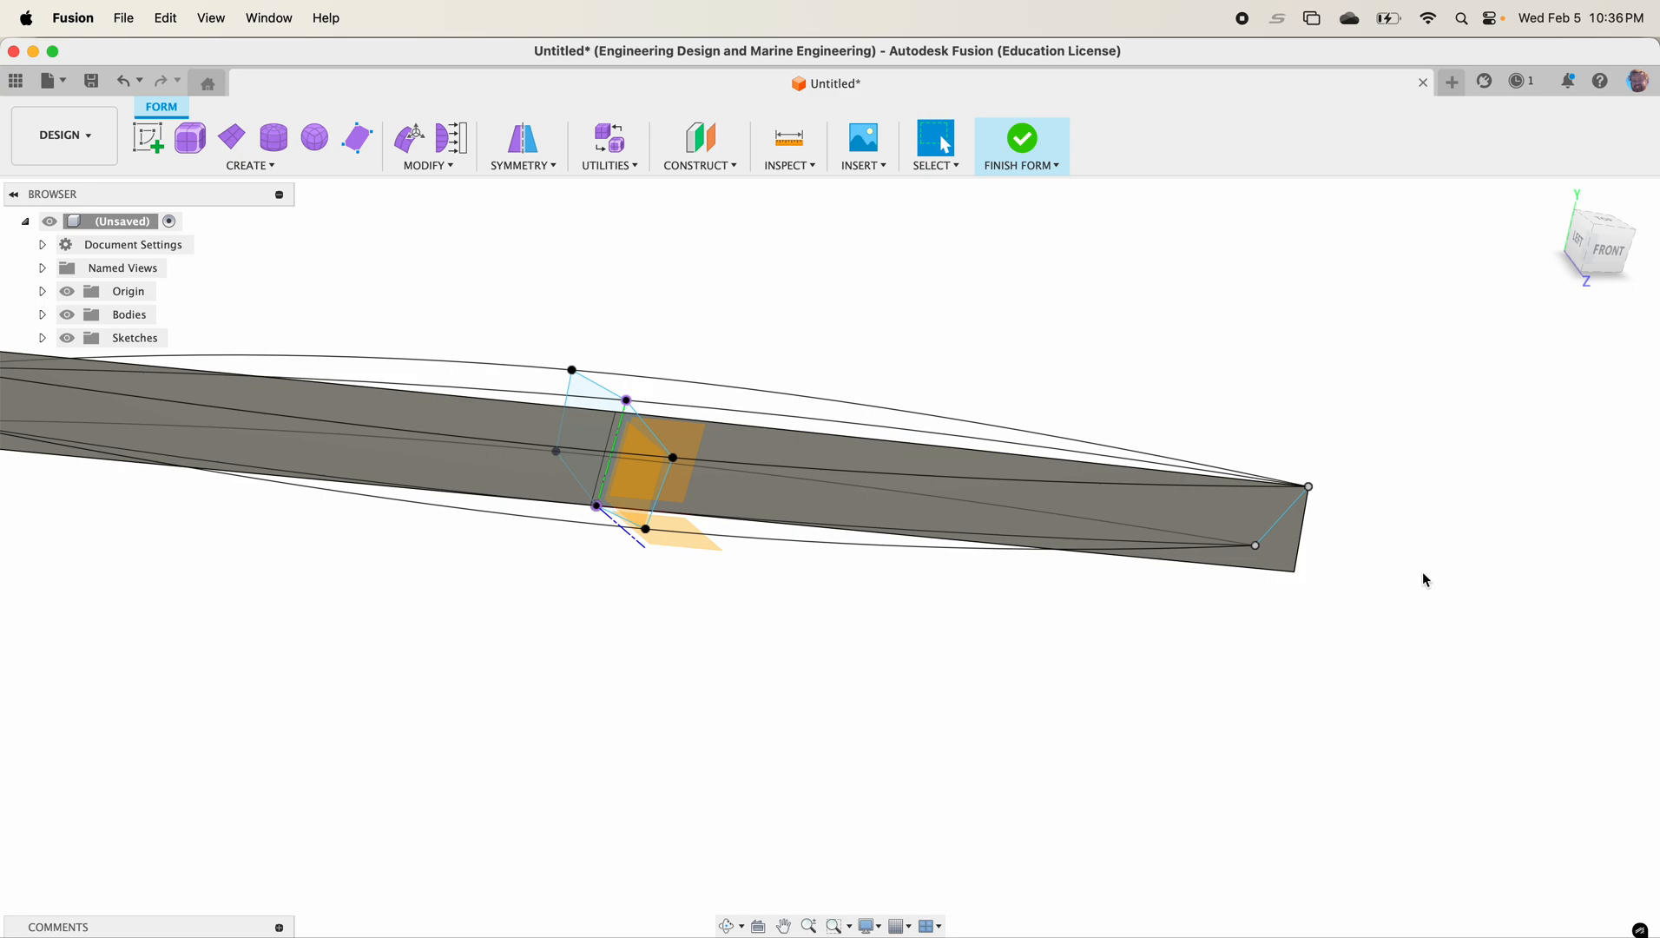
Step: Pull the form's lower +X end corner vertex onto the frame's lower end point with another Pull
right_click_drag(1423, 571, 1412, 473)
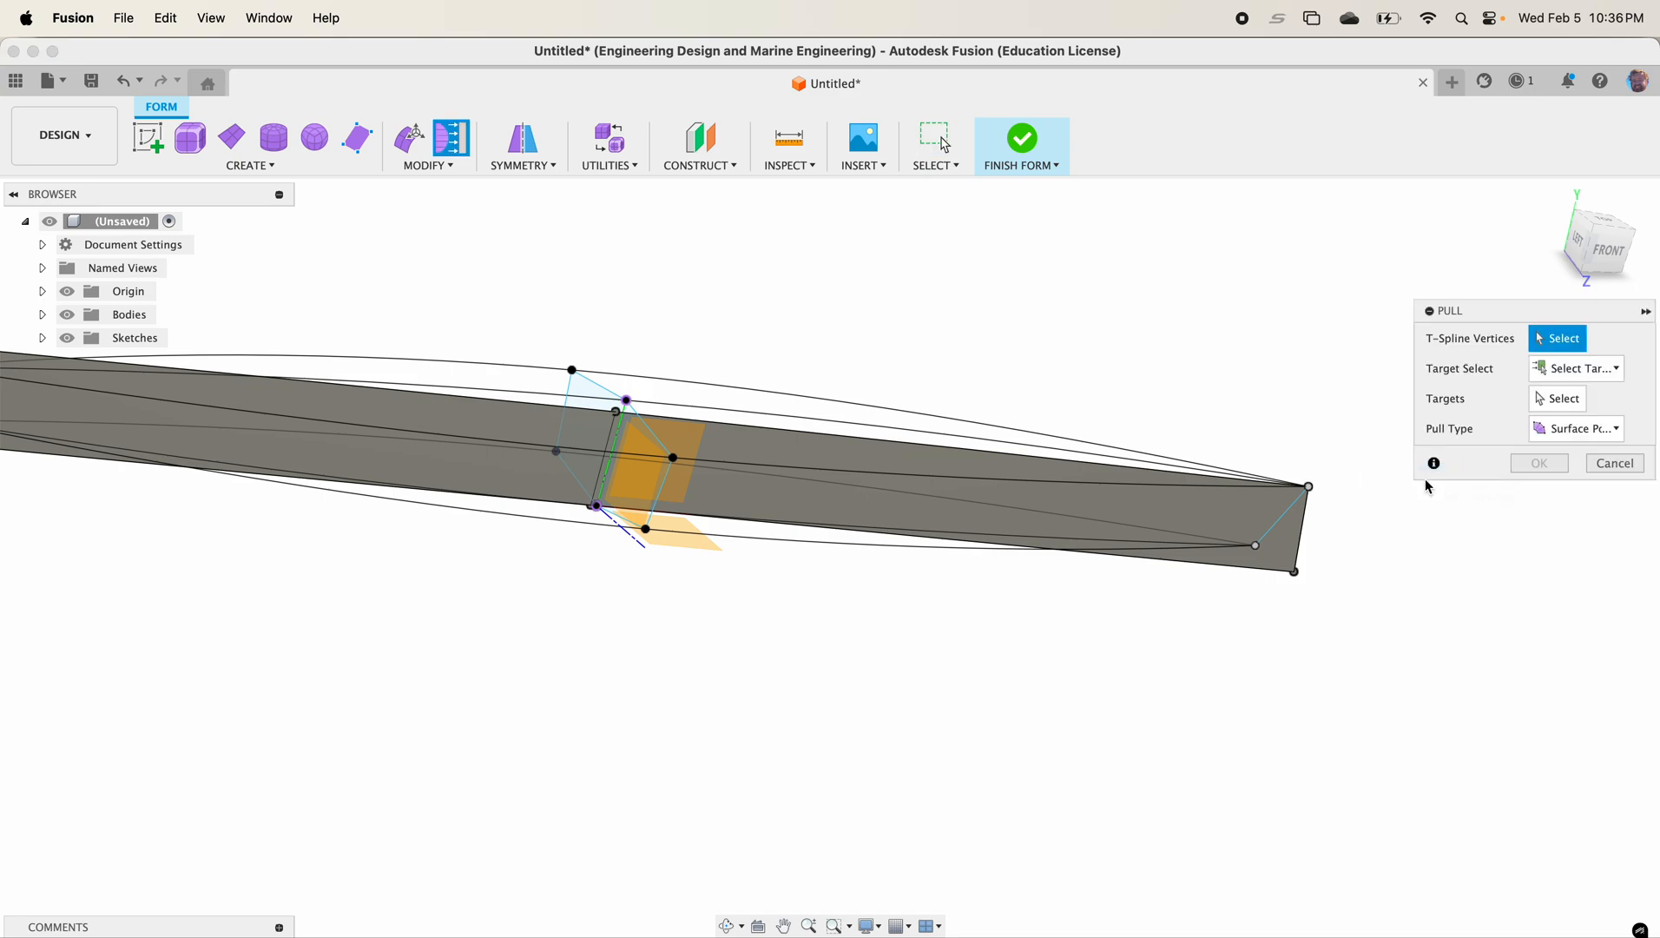
left_click(1294, 571)
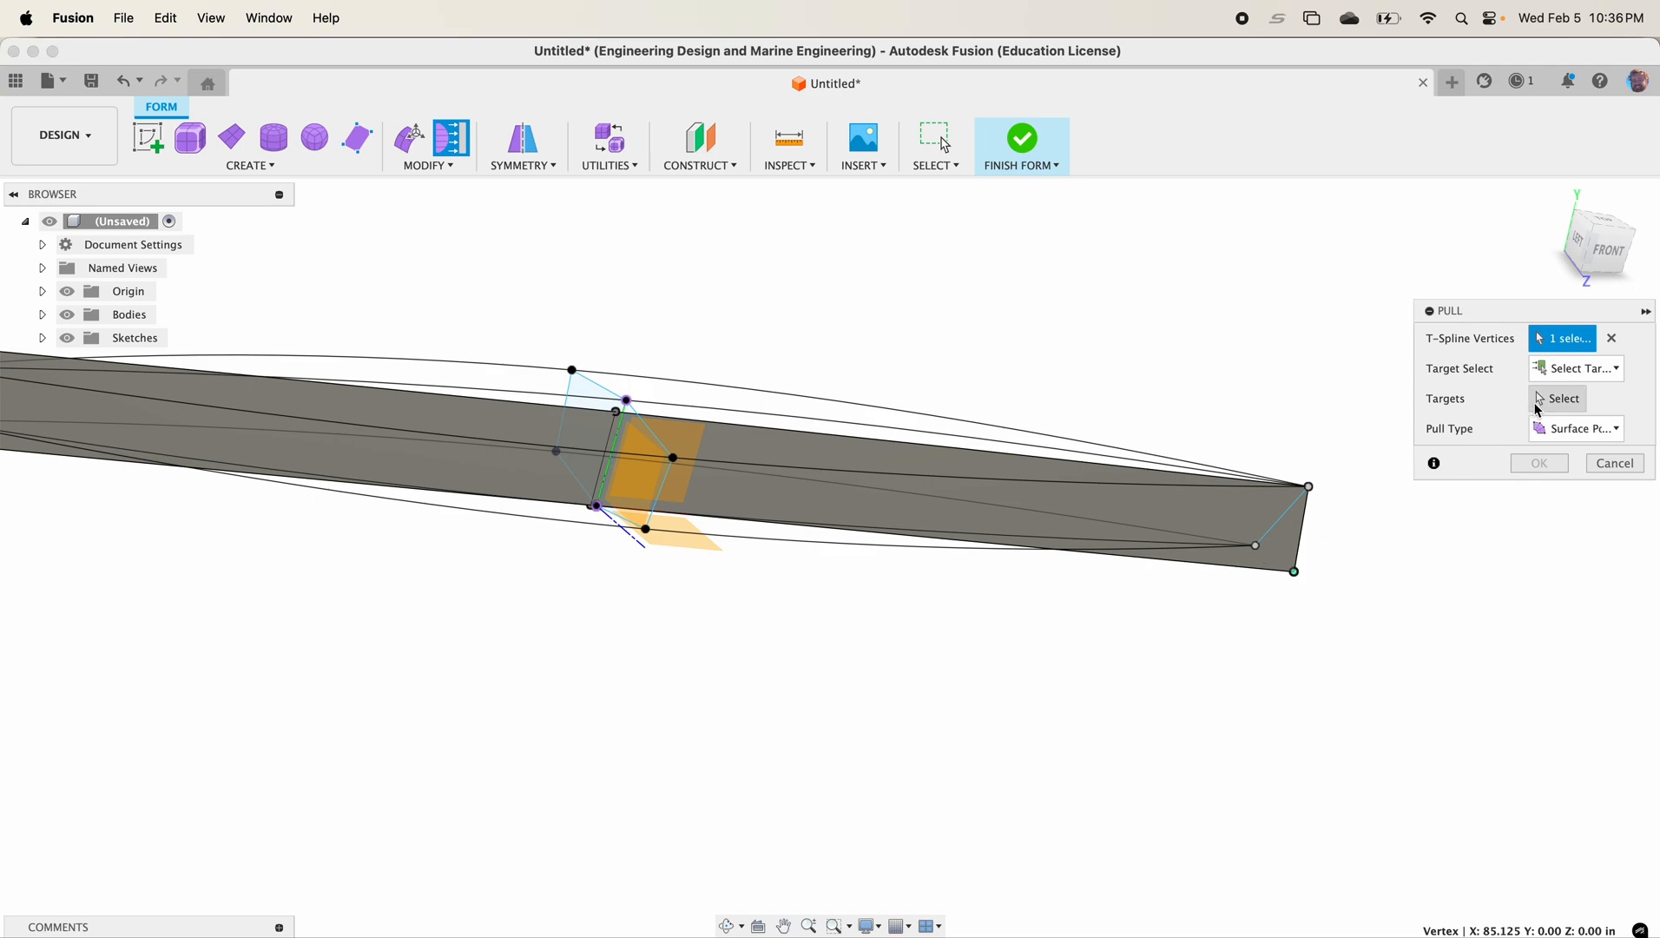
left_click(1540, 409)
left_click(1257, 546)
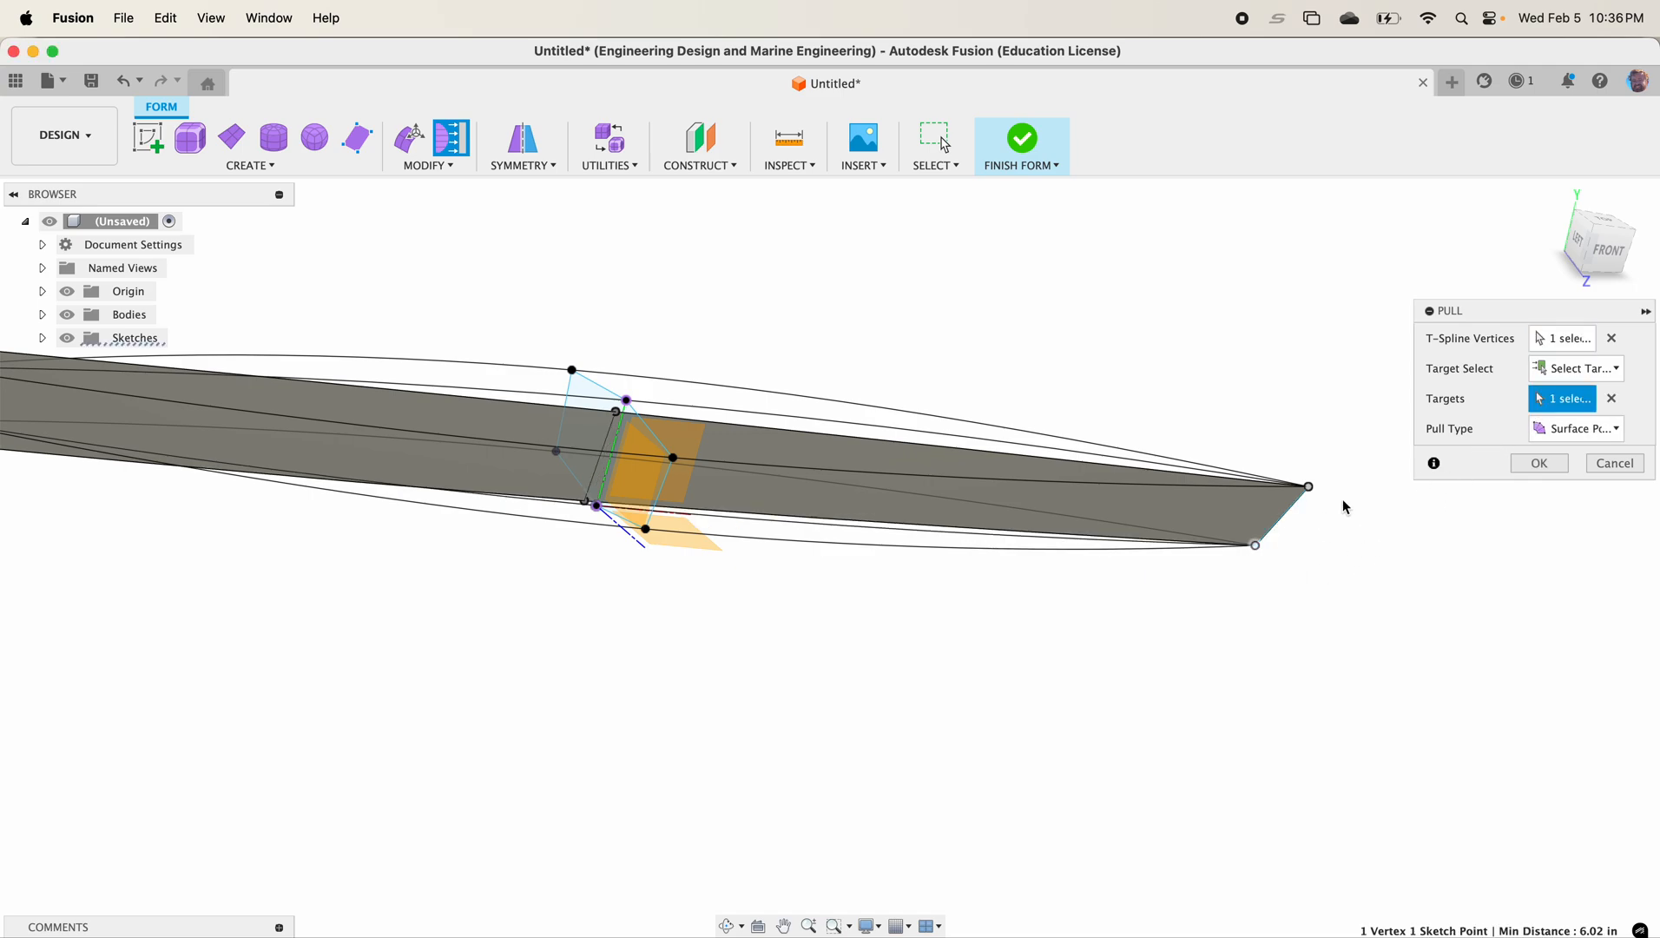
left_click(1538, 464)
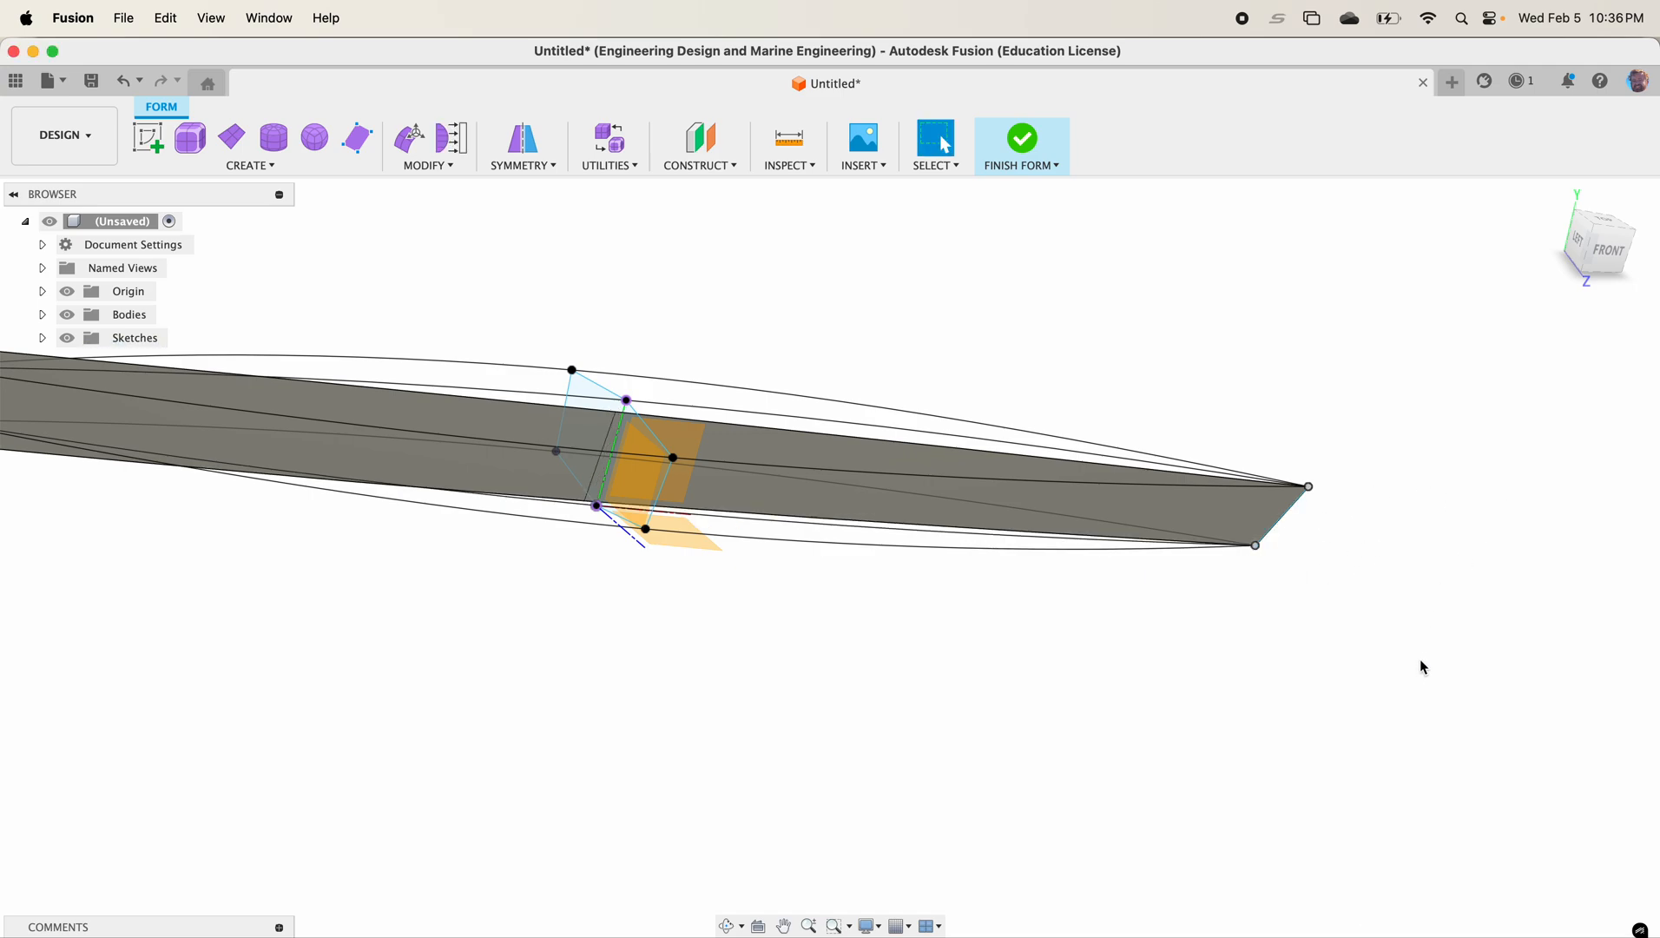
Step: Pull the form's upper middle vertex out to the upper +Z corner of the midship section
right_click_drag(1425, 640, 1421, 539)
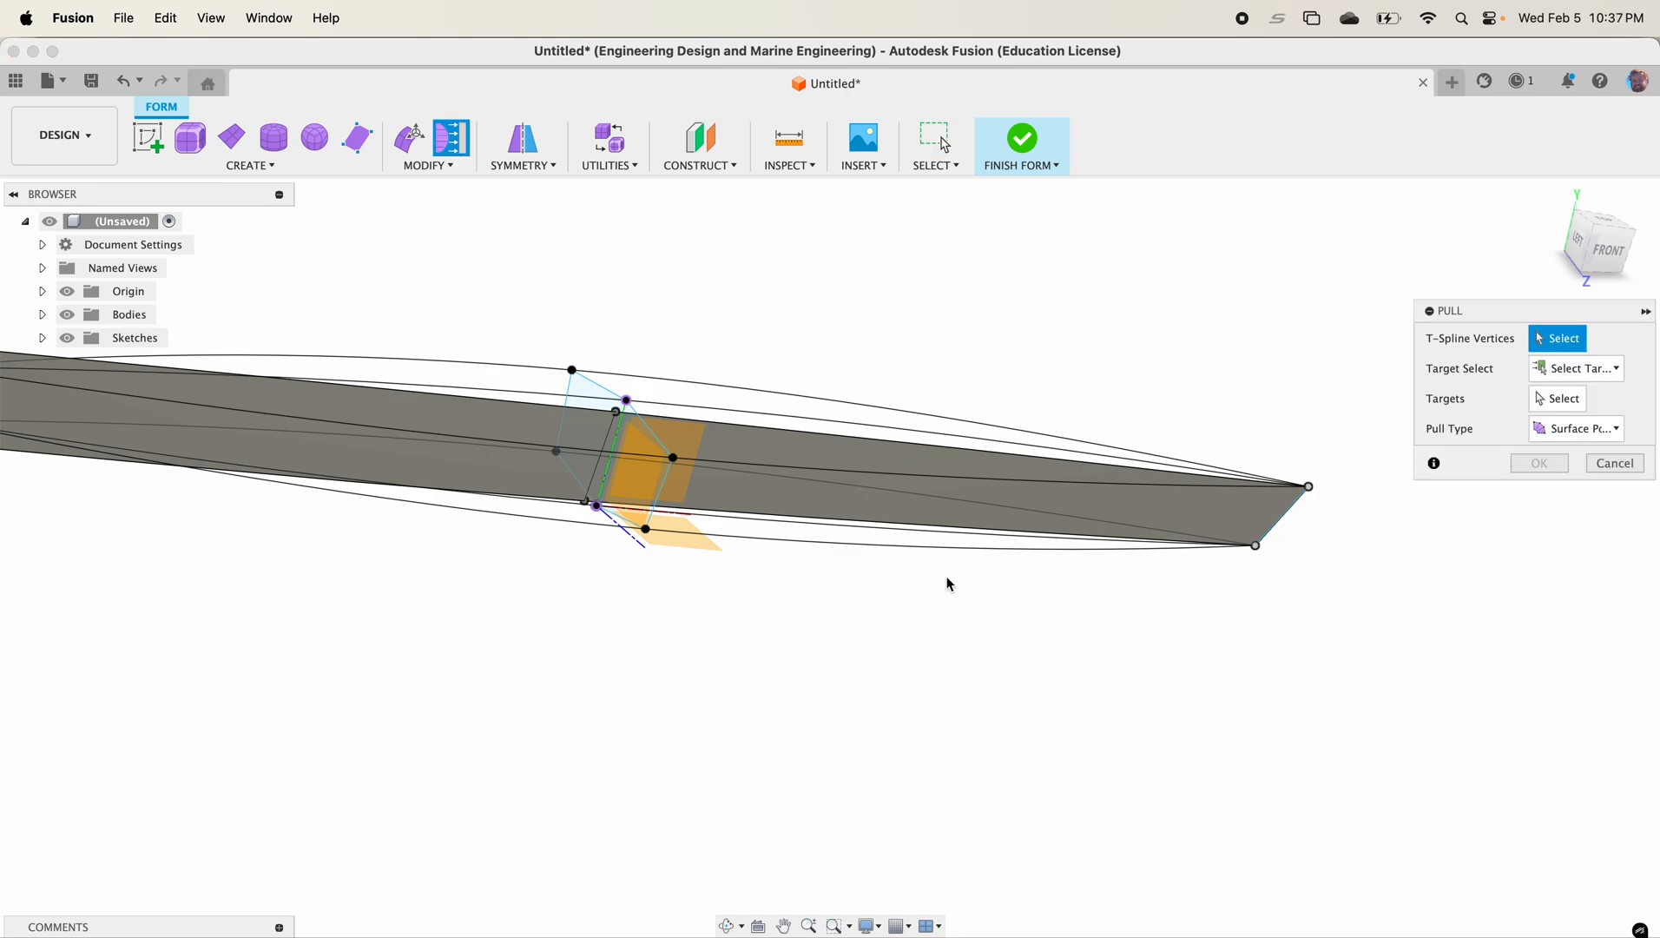
left_click(622, 421)
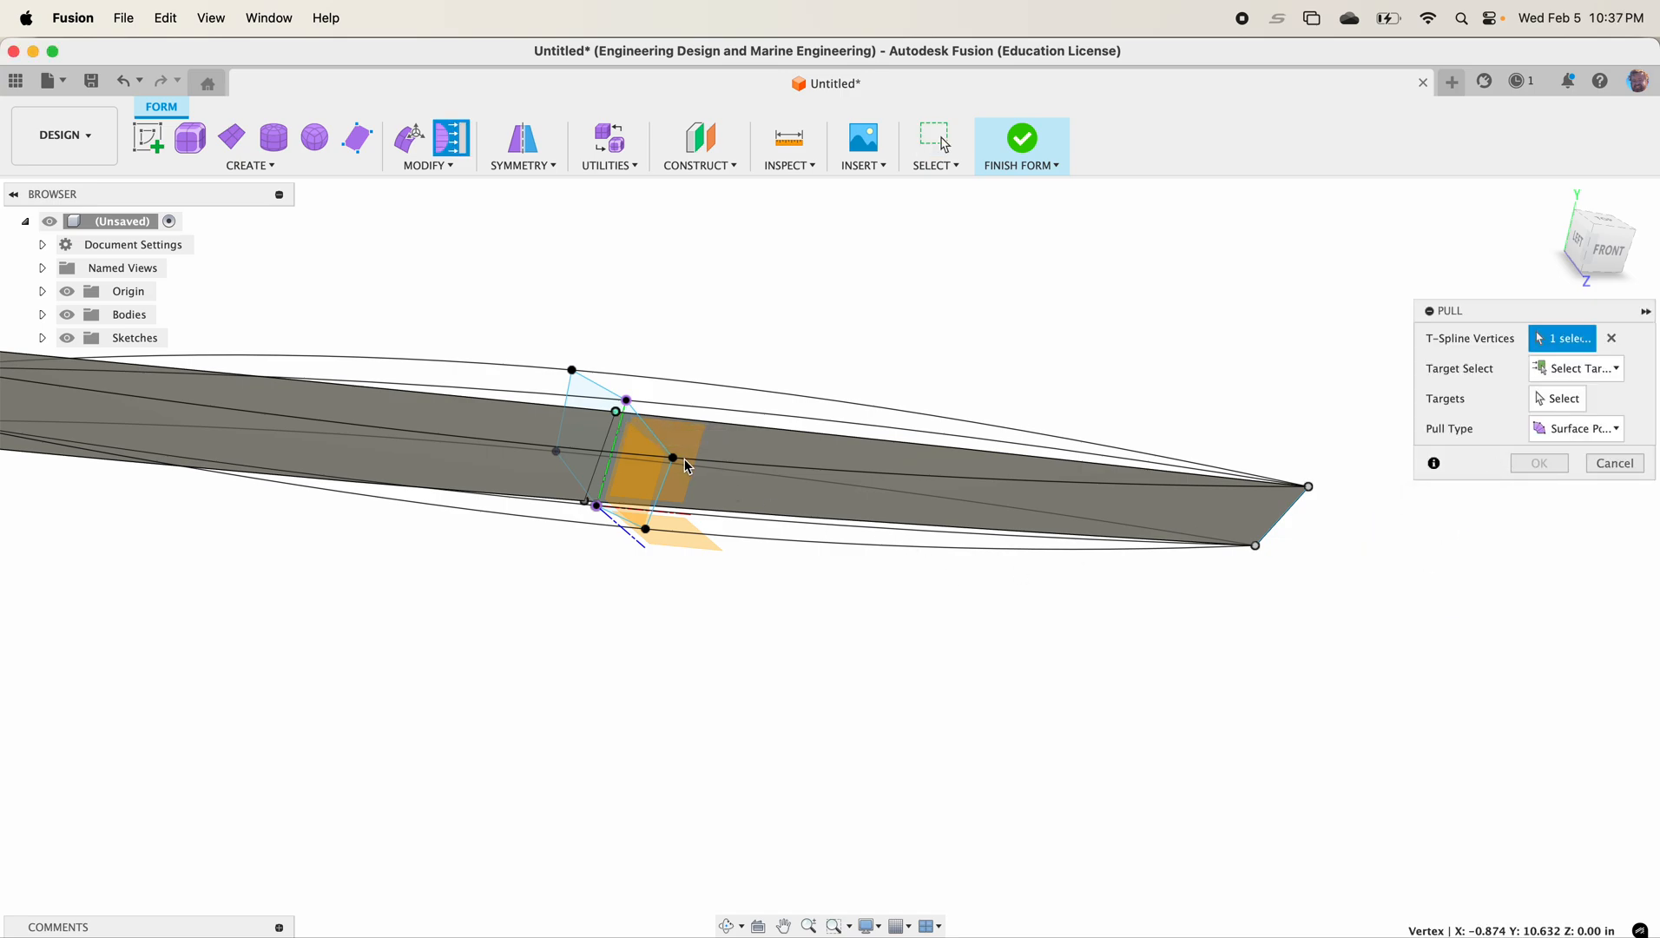
left_click(1559, 398)
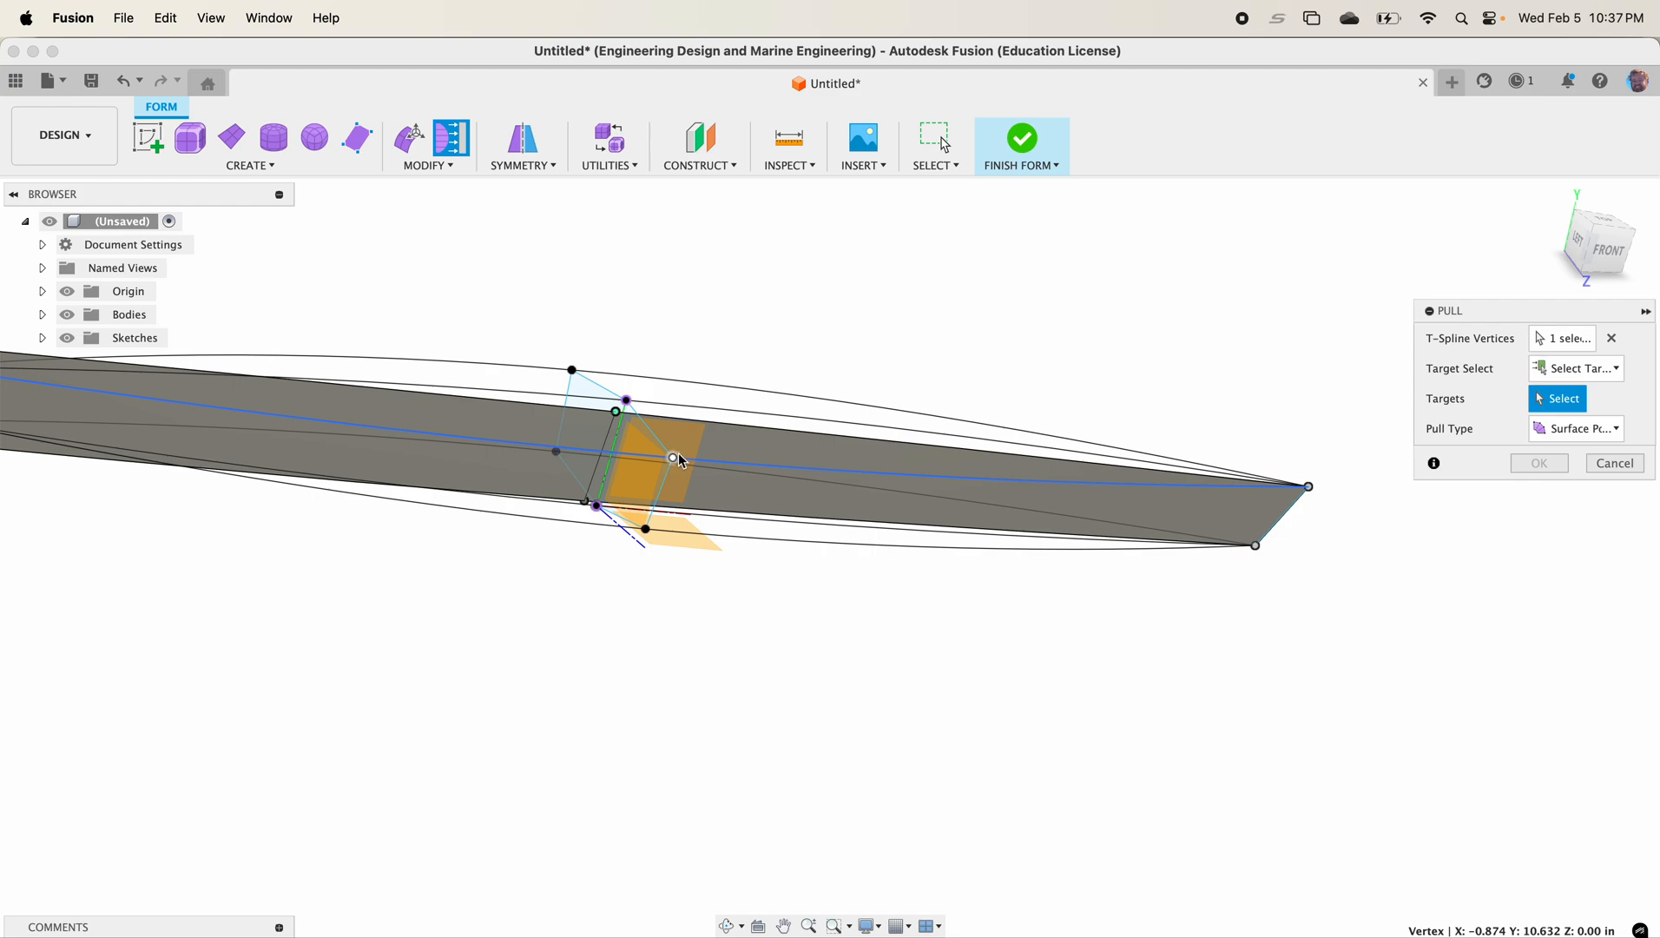
left_click(679, 461)
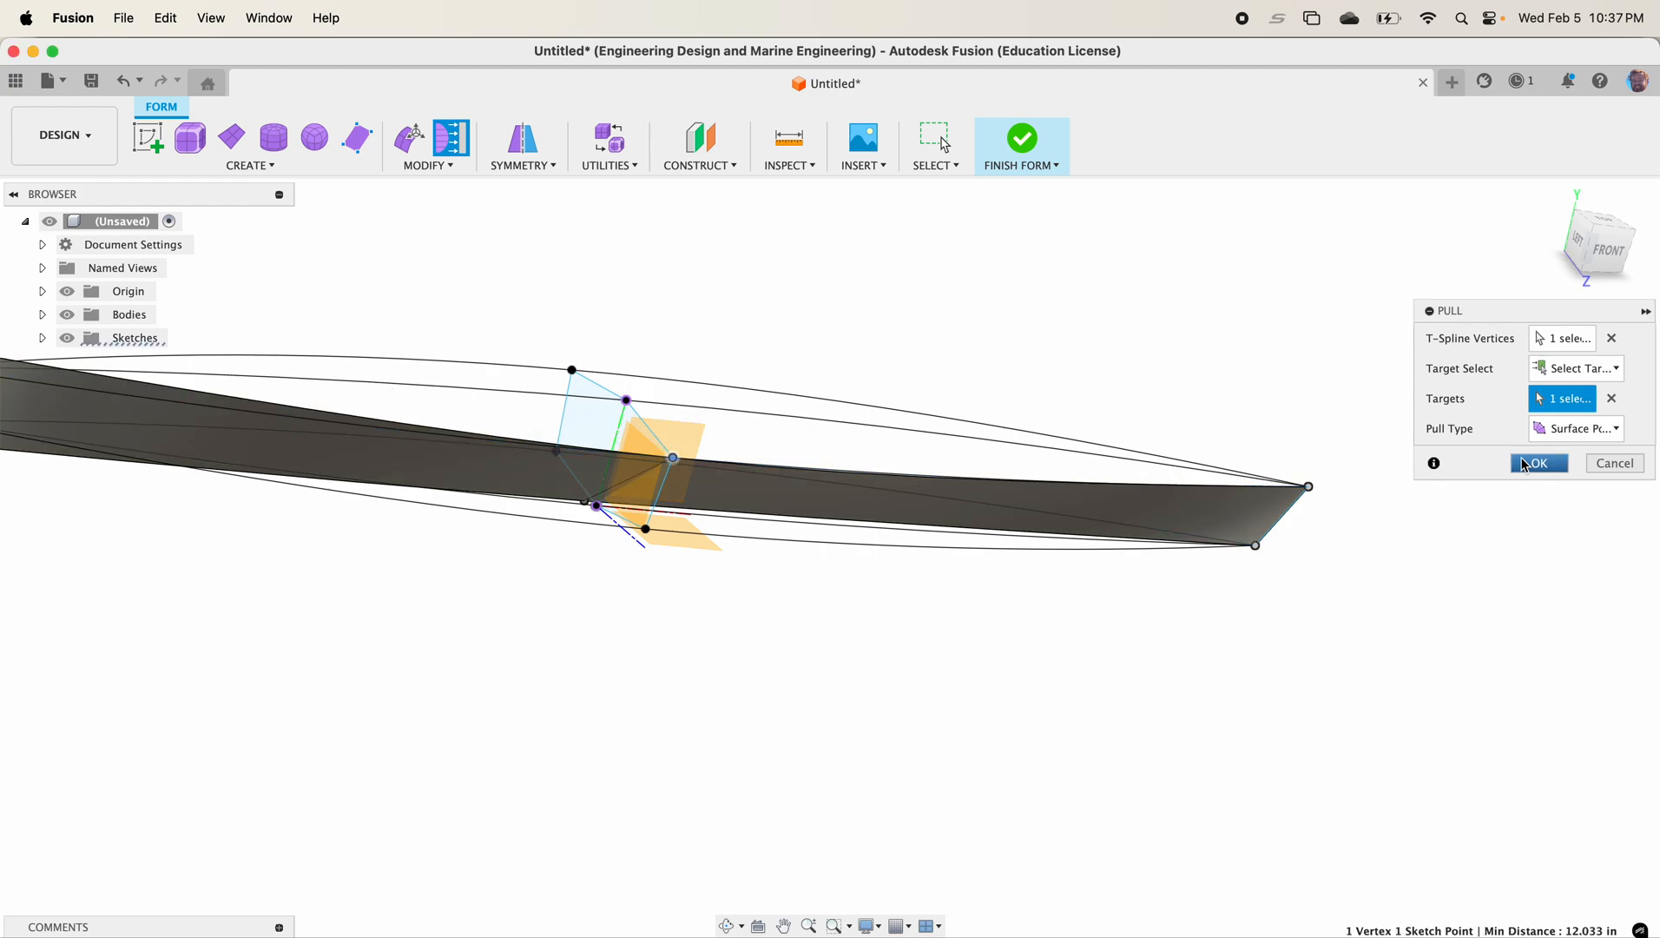
key("Return")
Step: Pull the form's lower middle vertex out to the lower +Z corner of the midship section
right_click_drag(1427, 606, 1427, 493)
scroll(594, 512, "up", 10)
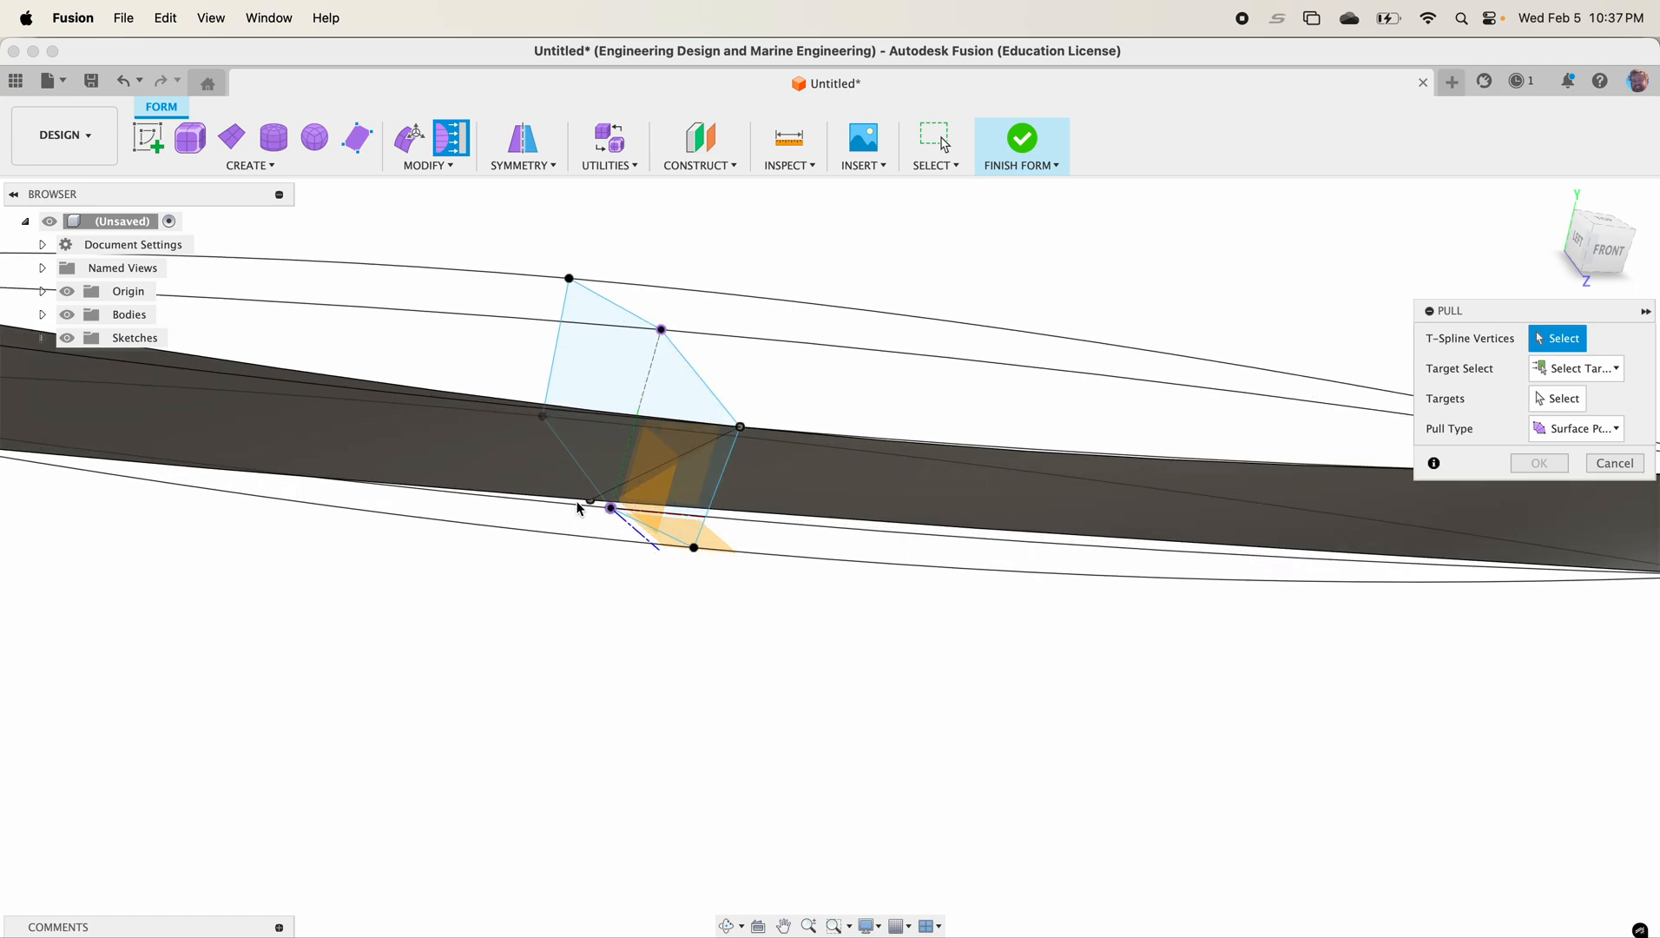
left_click(610, 491)
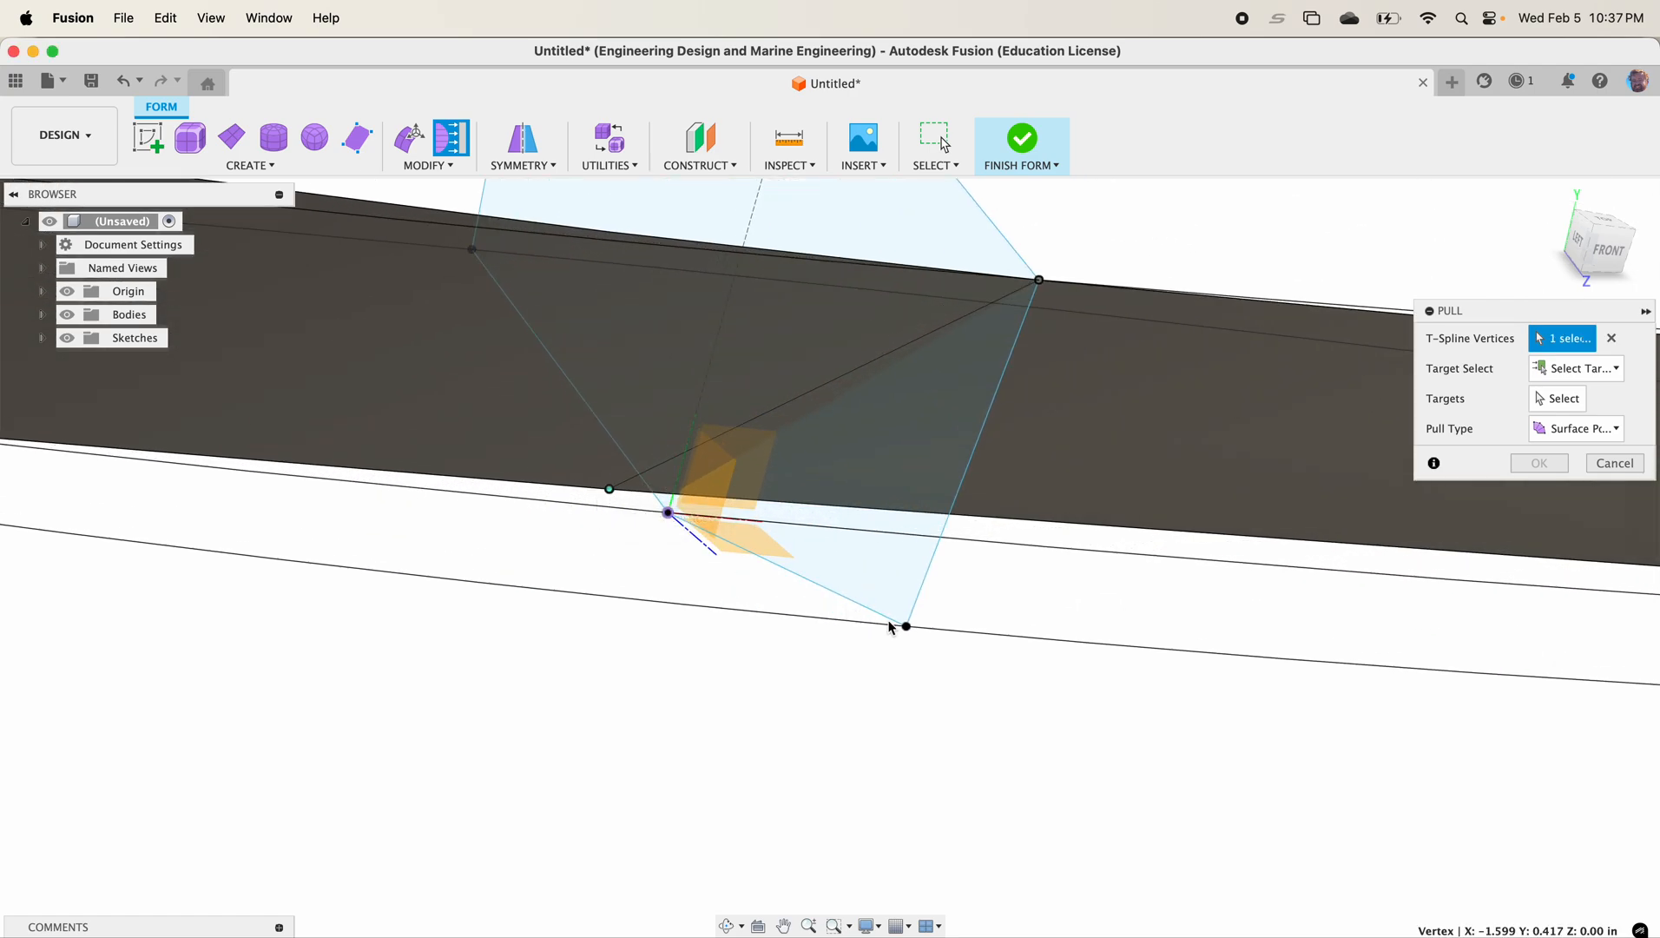
left_click(1558, 398)
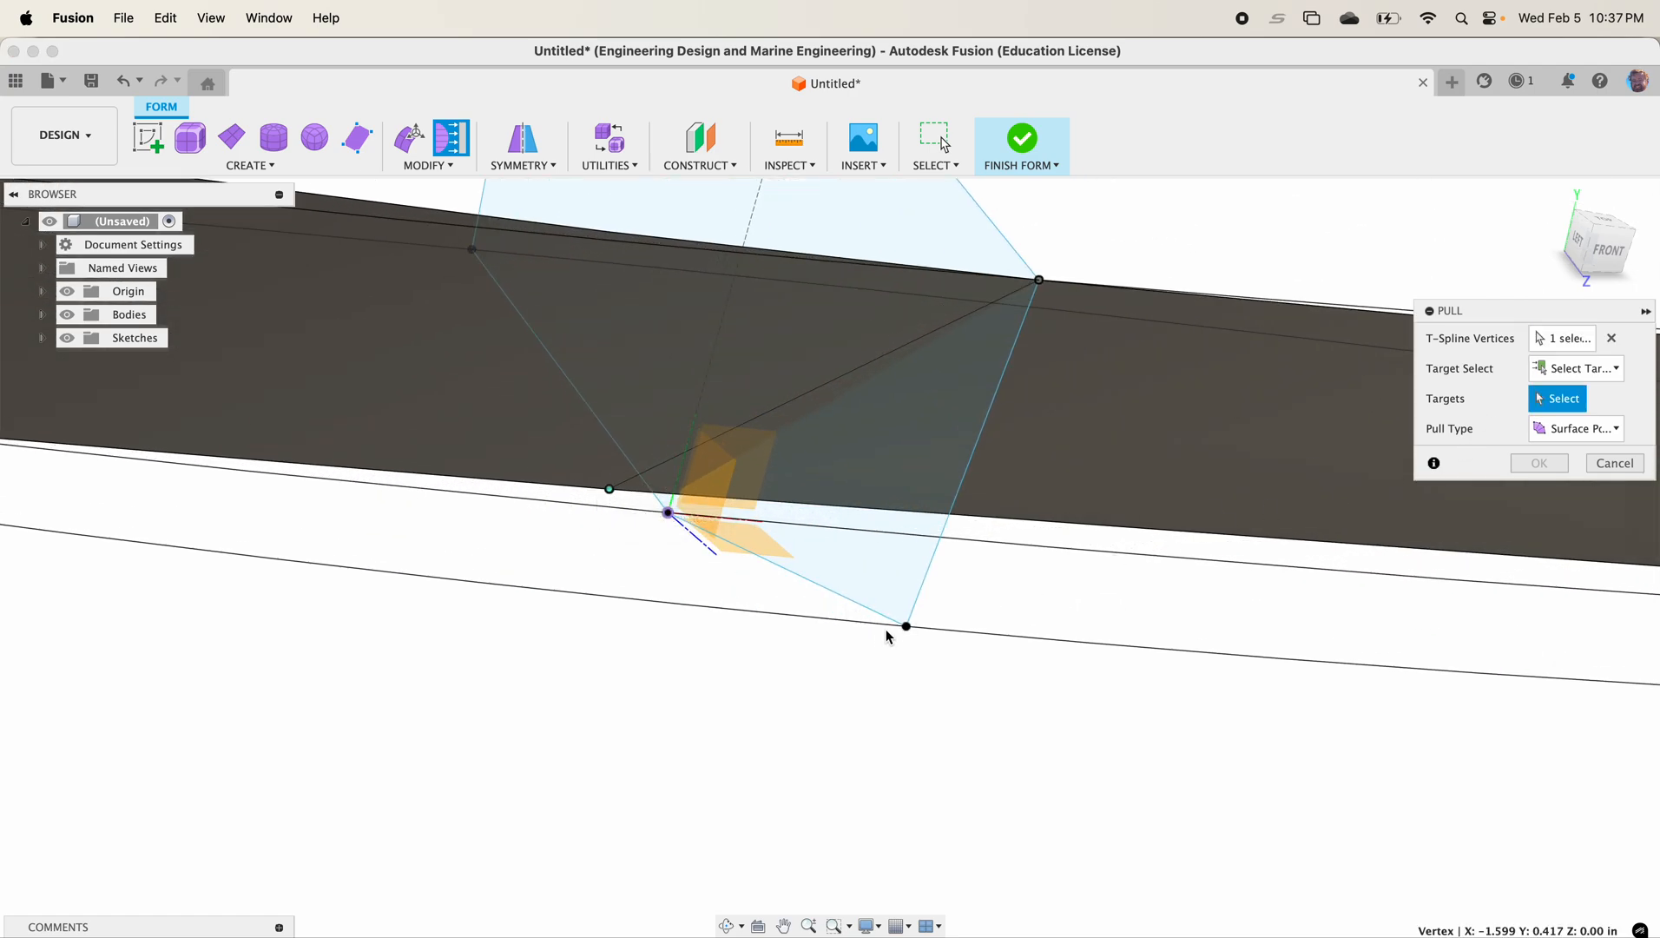
left_click(908, 627)
scroll(921, 651, "down", 8)
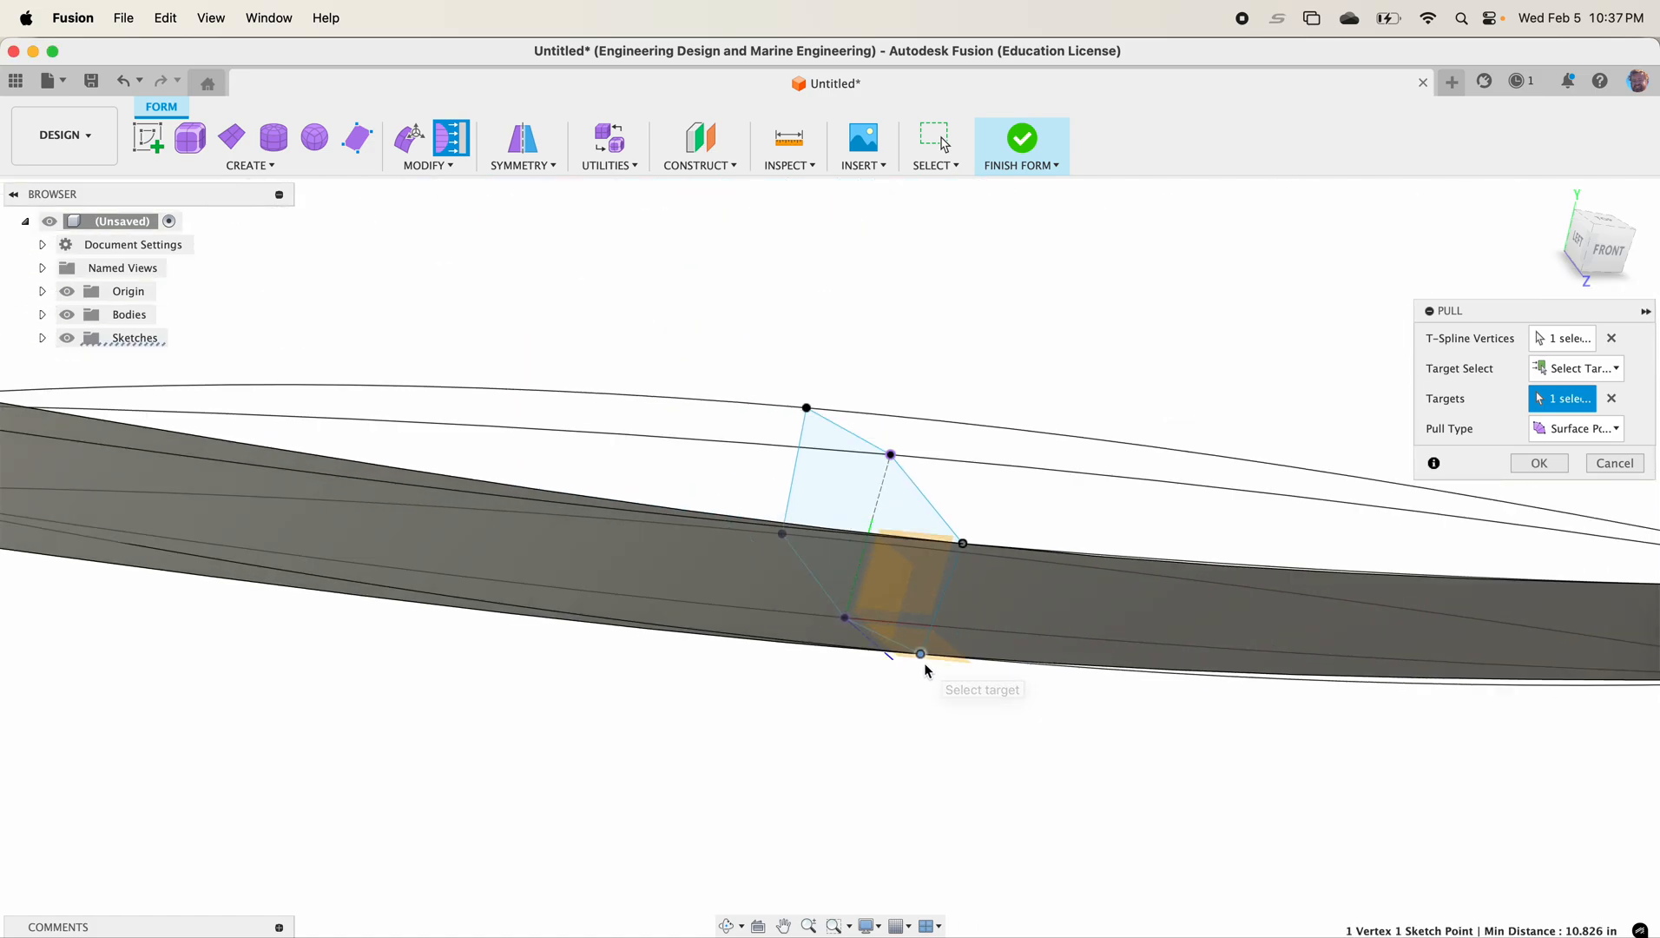
middle_click_drag(927, 668, 1338, 591)
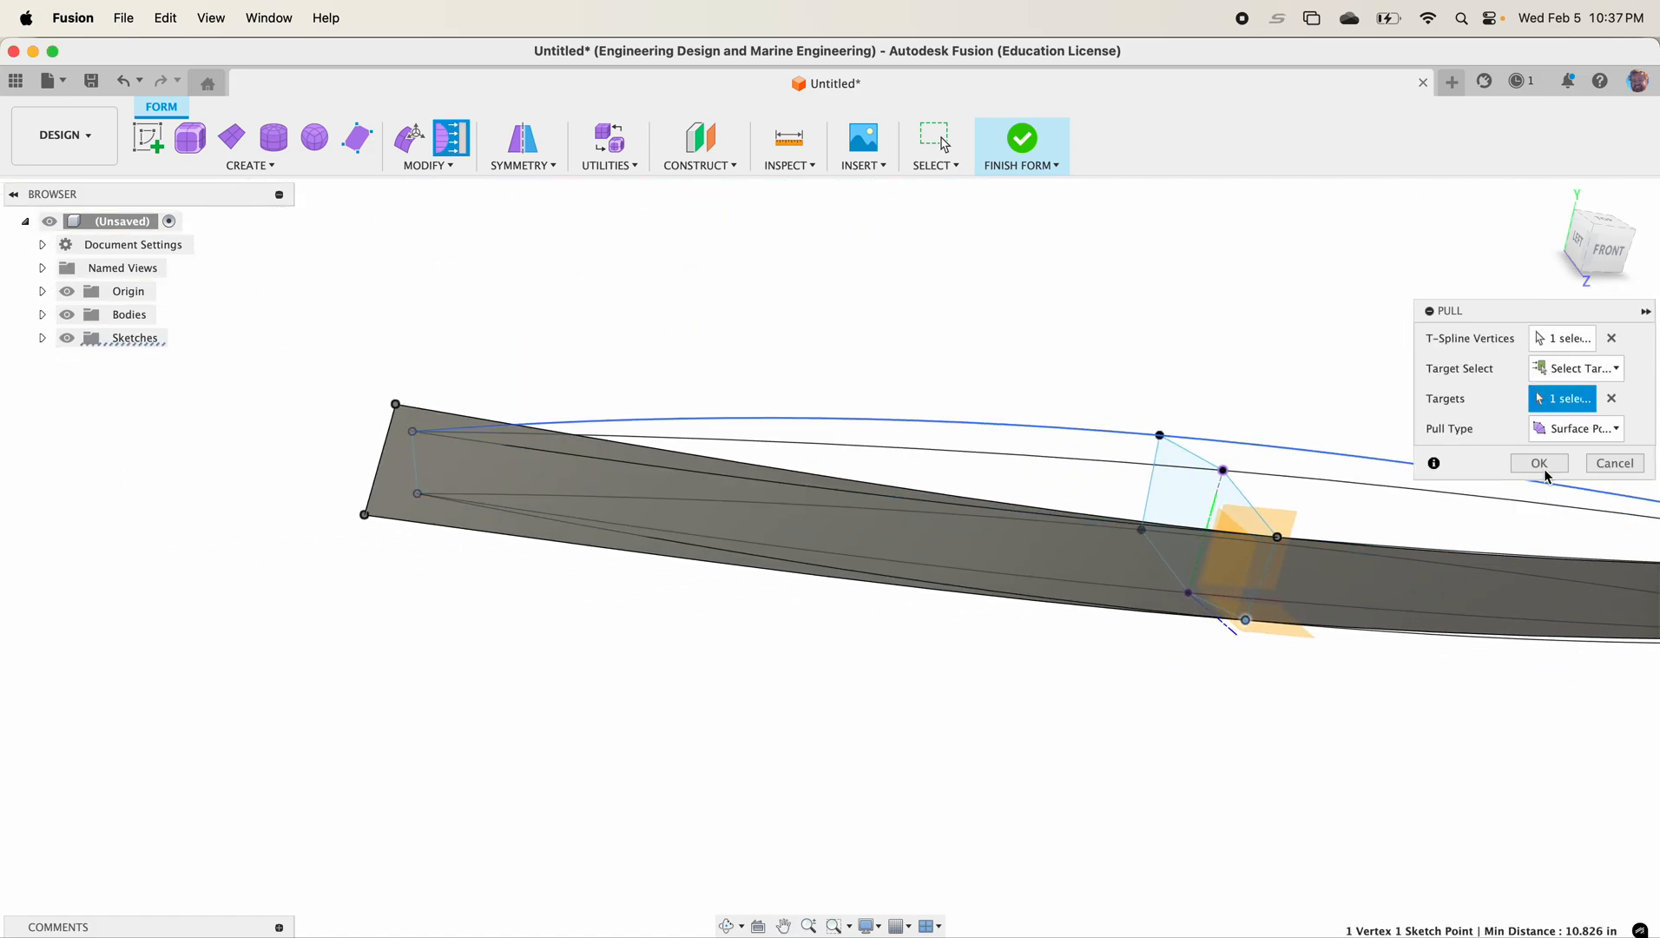
left_click(1539, 465)
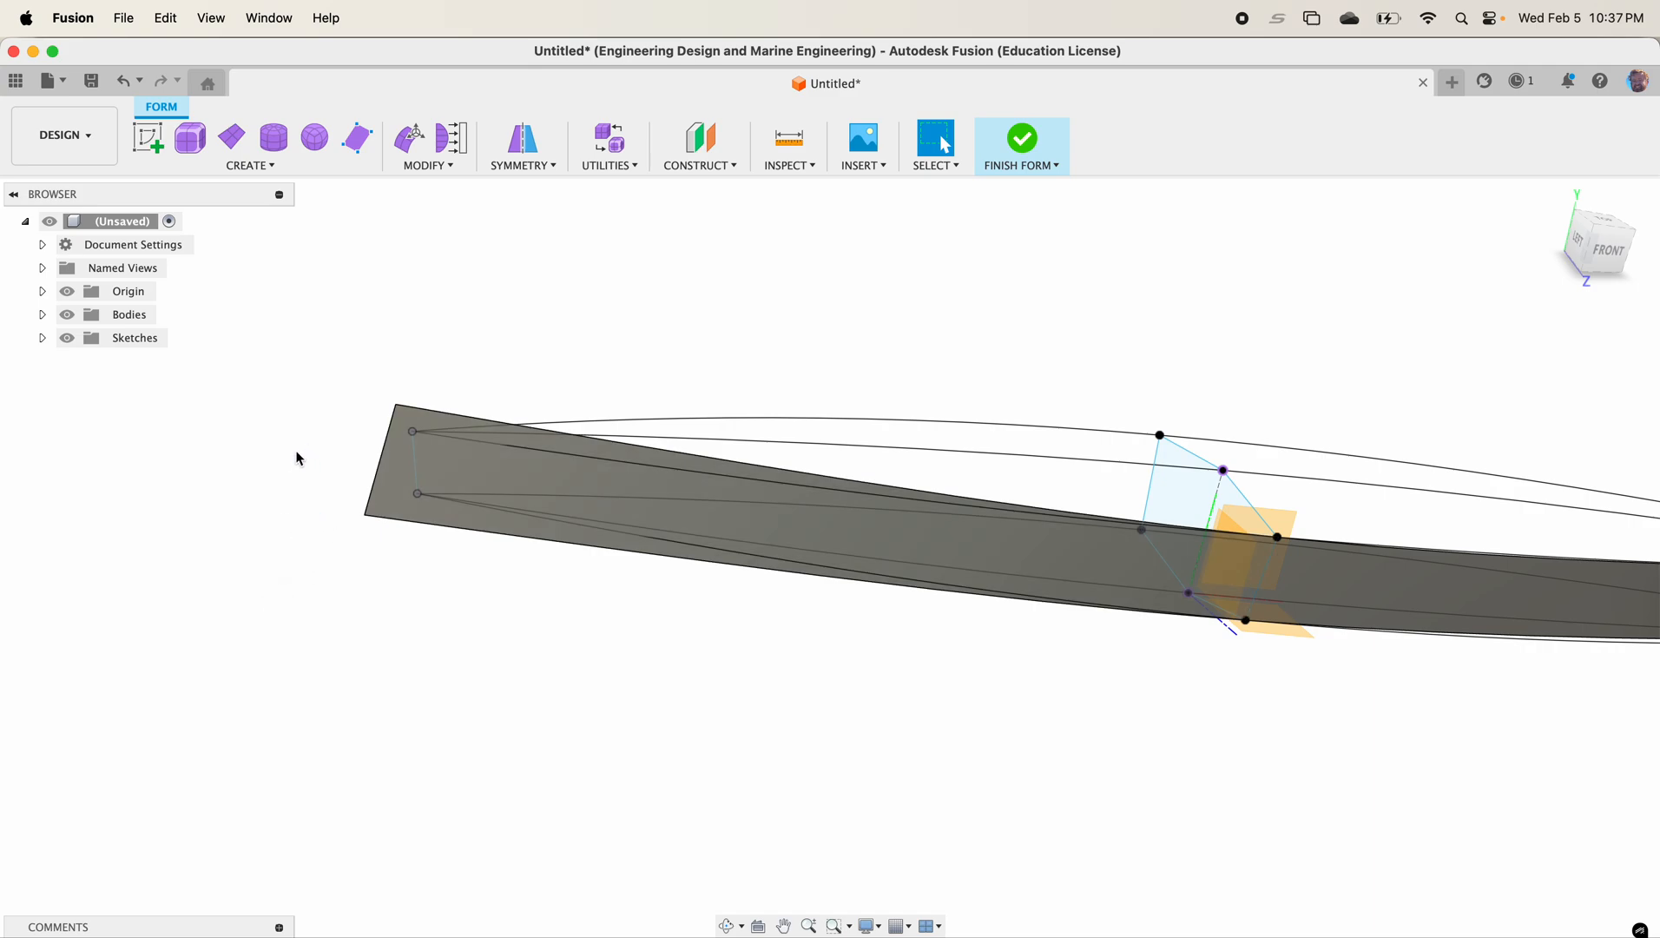
Step: Pull the form's upper -X end corner vertex onto the hull frame's upper end point there
right_click(311, 505)
left_click(326, 467)
left_click(396, 405)
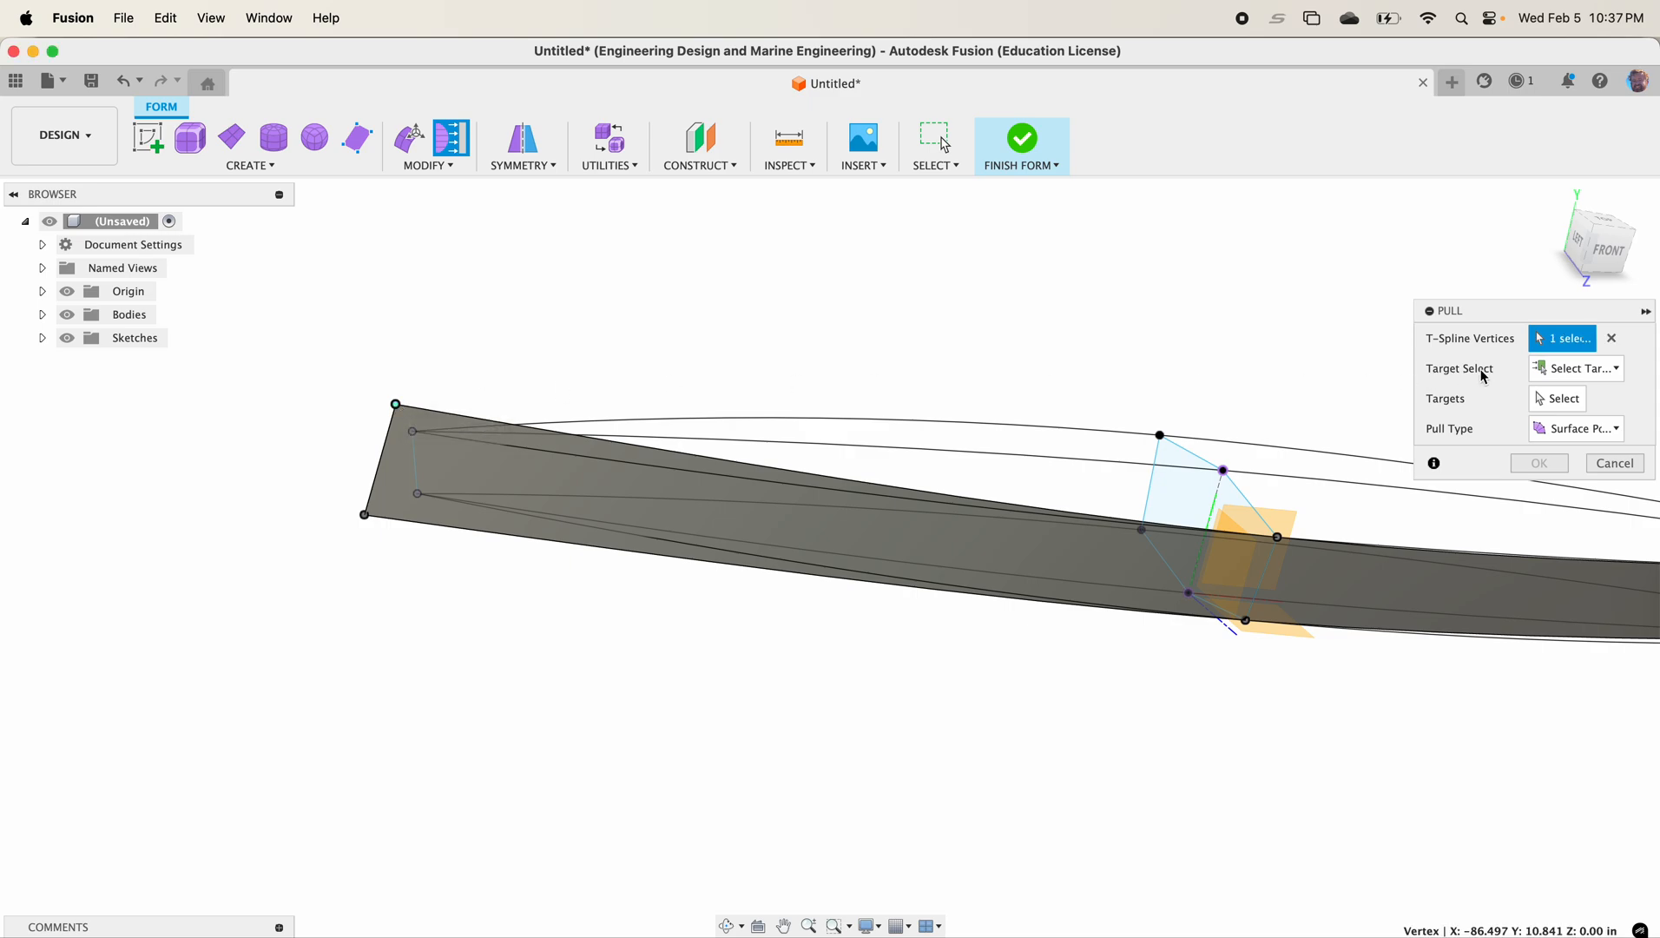
left_click(1555, 400)
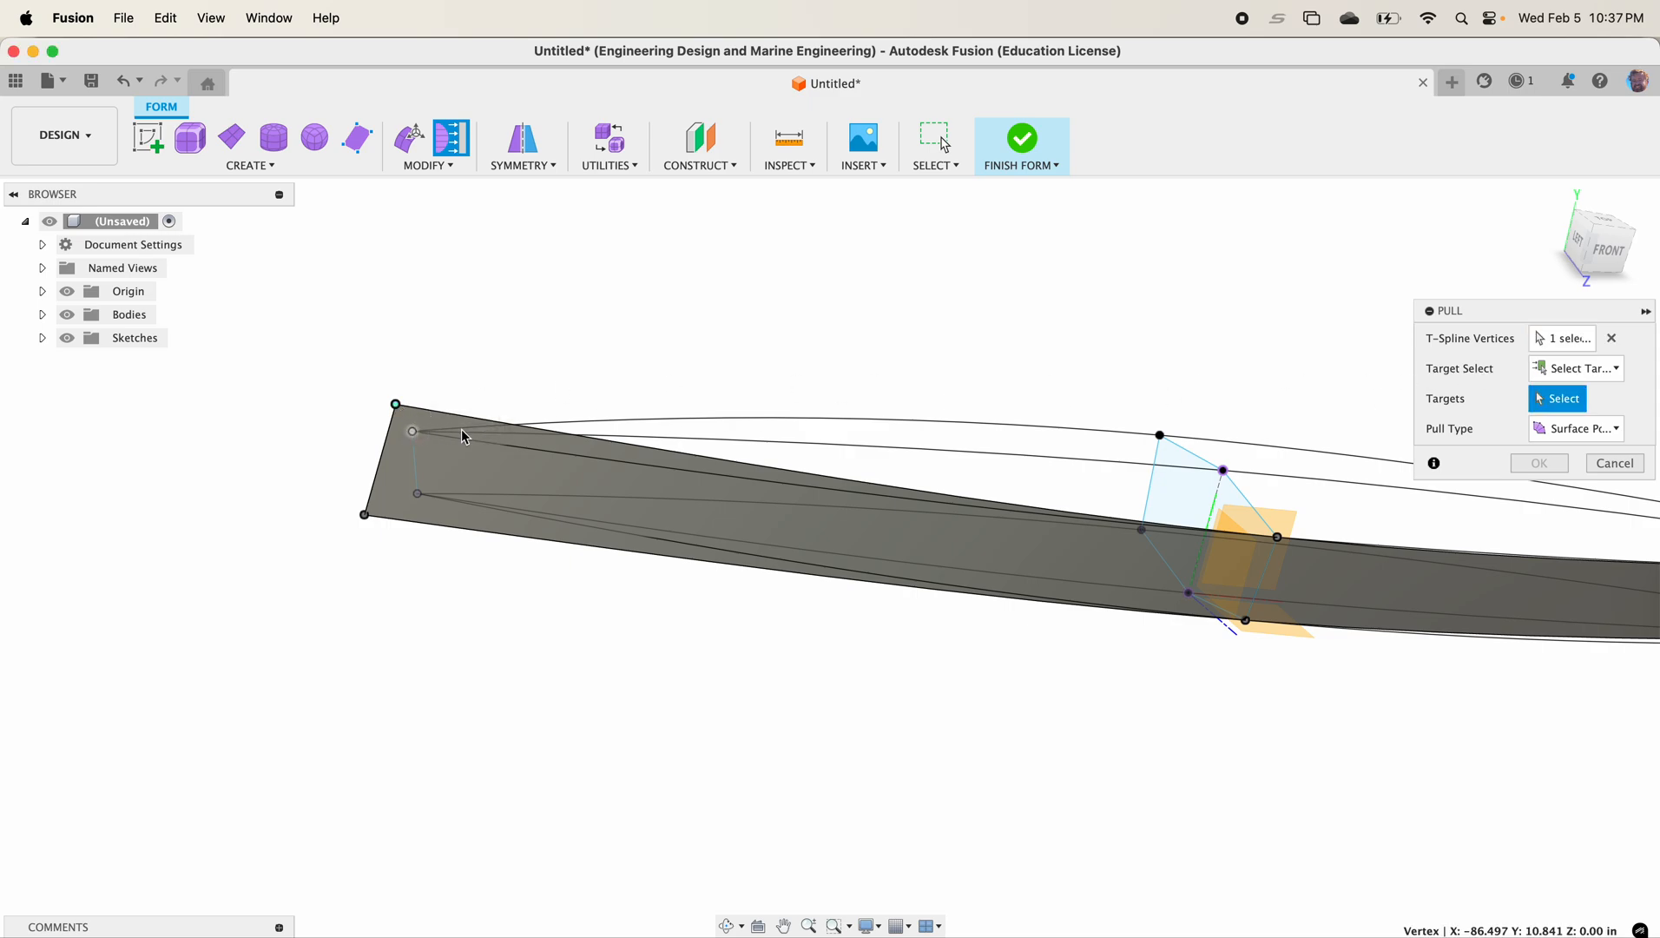
left_click(414, 433)
left_click(1536, 465)
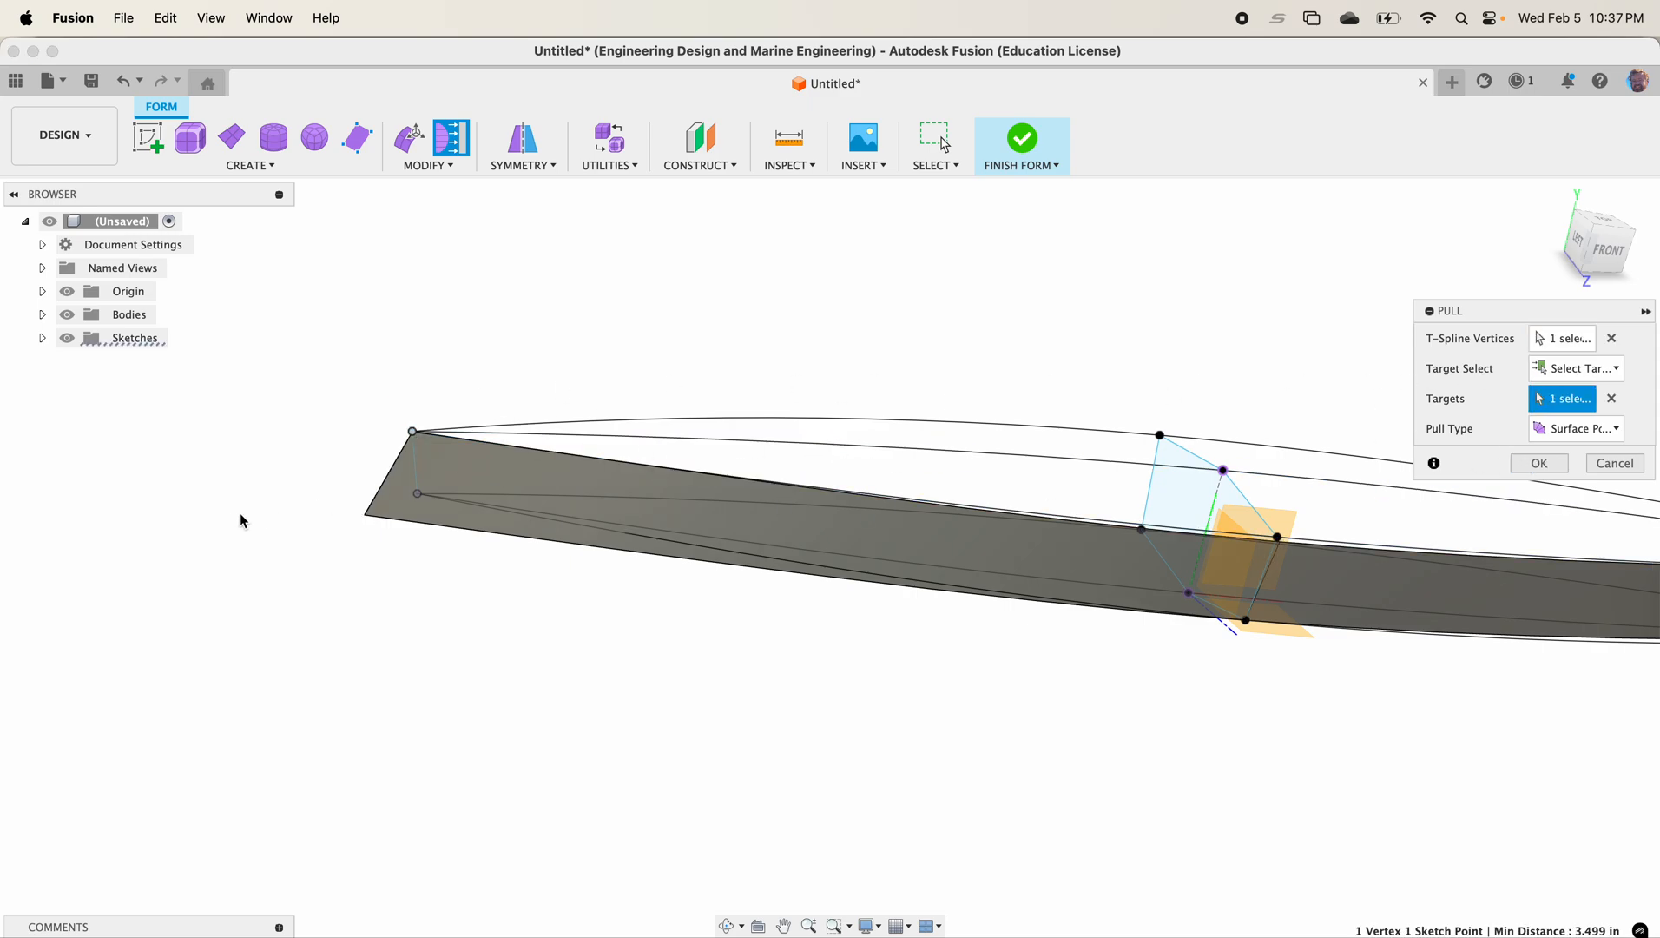
Step: Pull the form's lower -X end corner vertex onto the hull frame's lower end point there
right_click(245, 550)
left_click(263, 483)
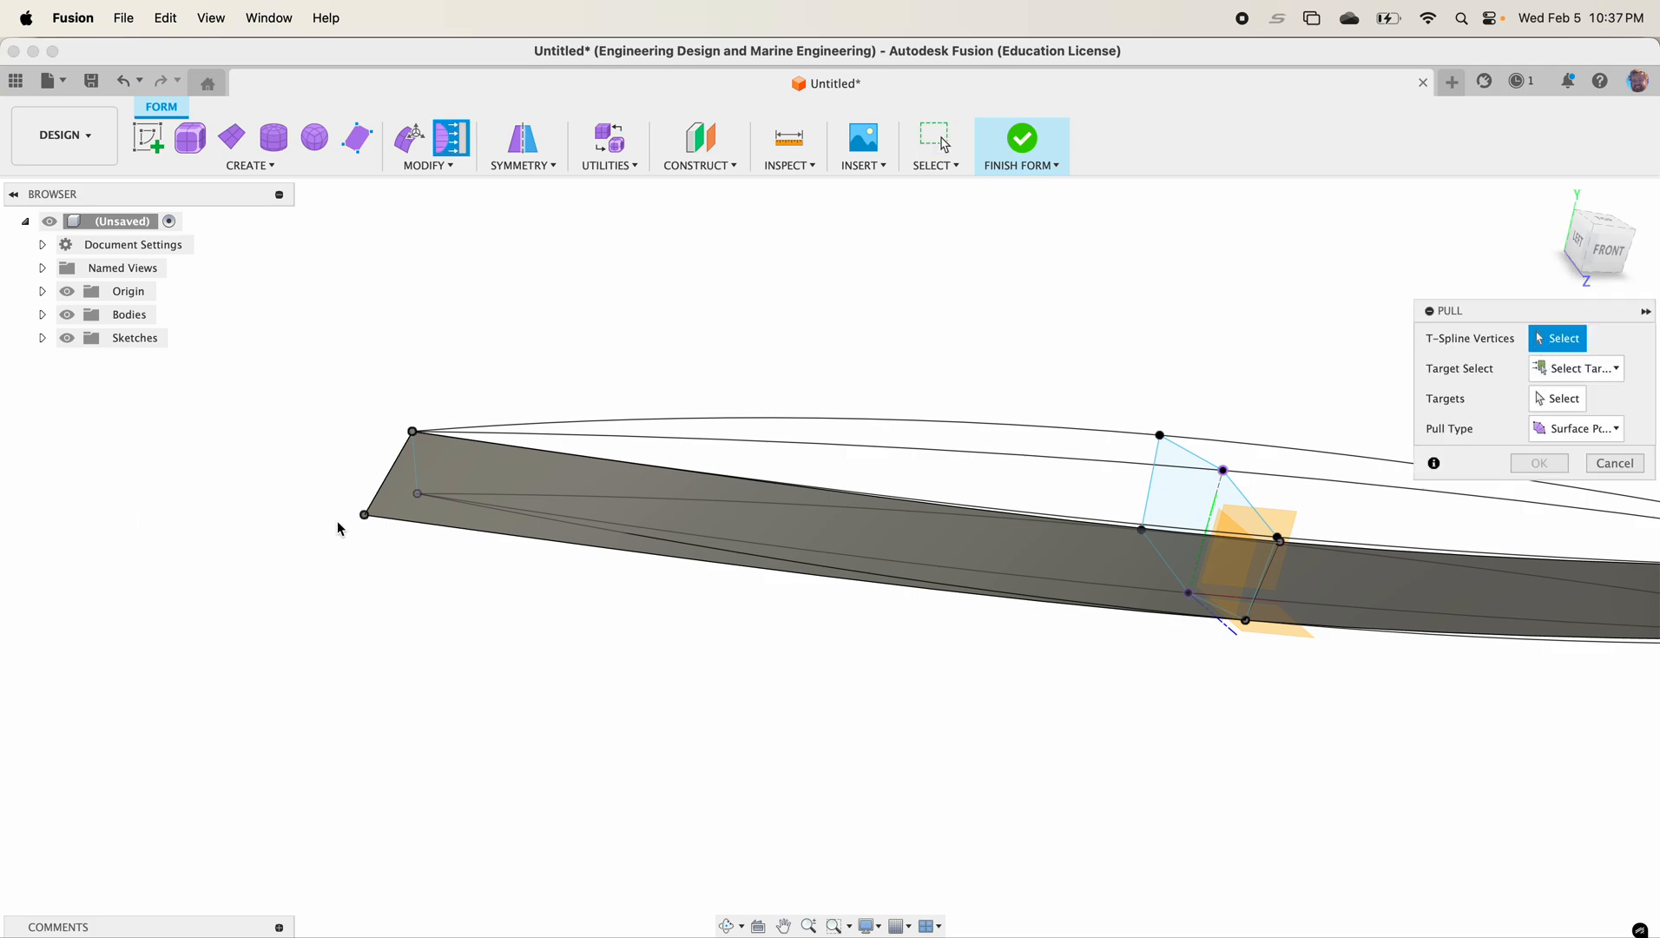
left_click(365, 516)
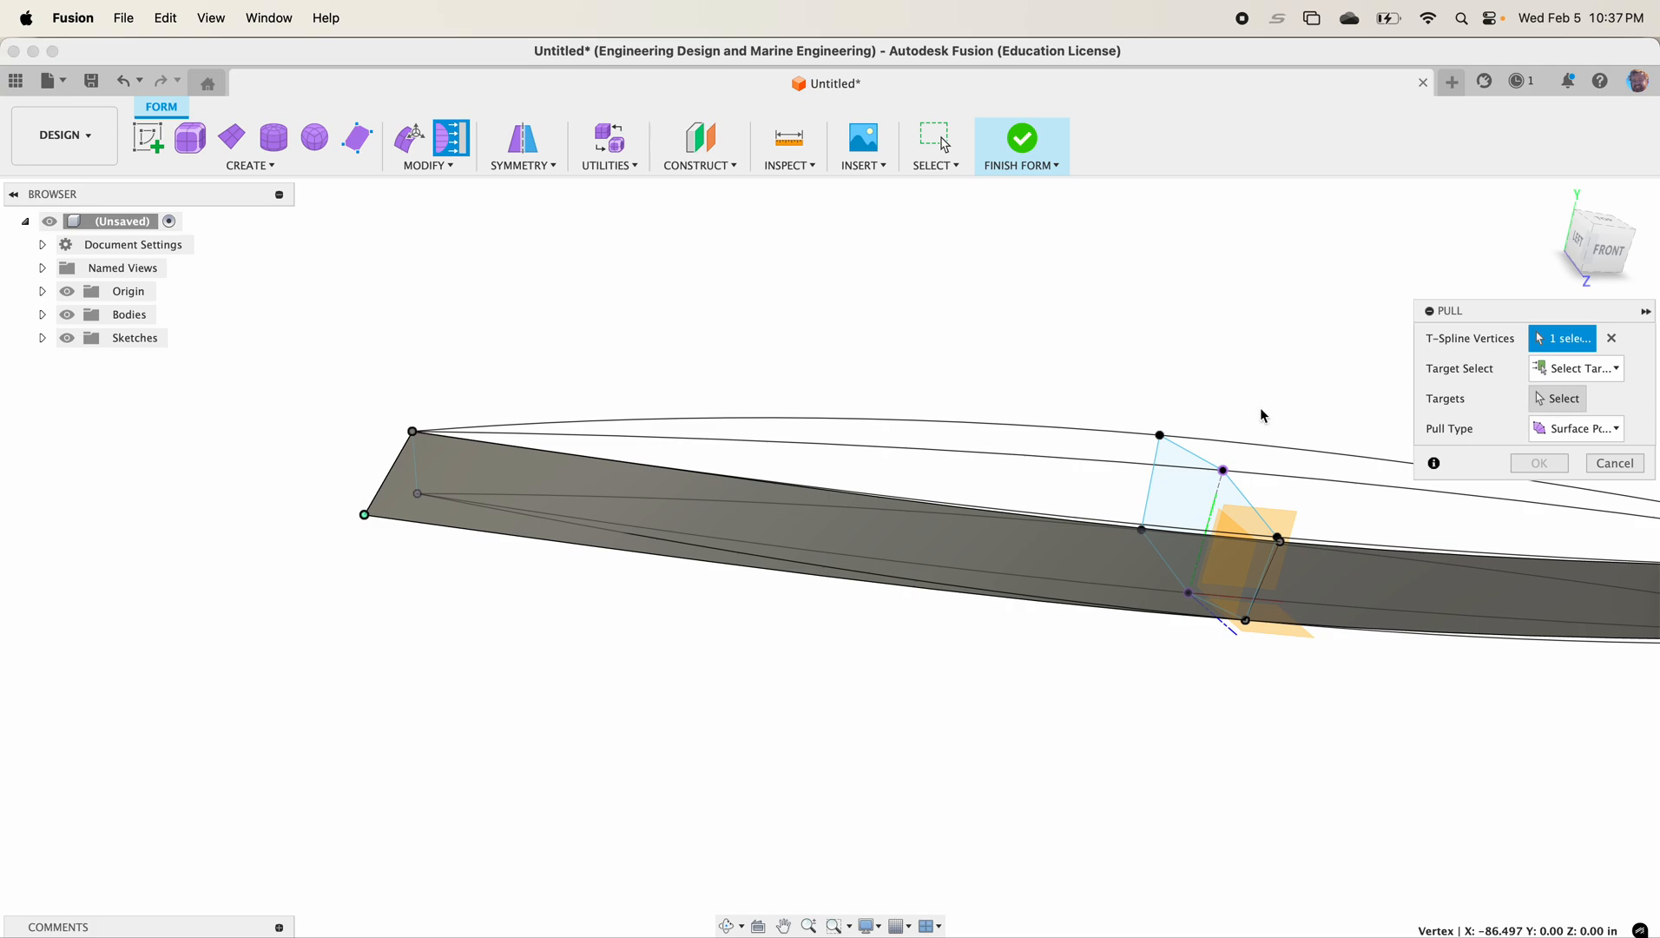
left_click(415, 495)
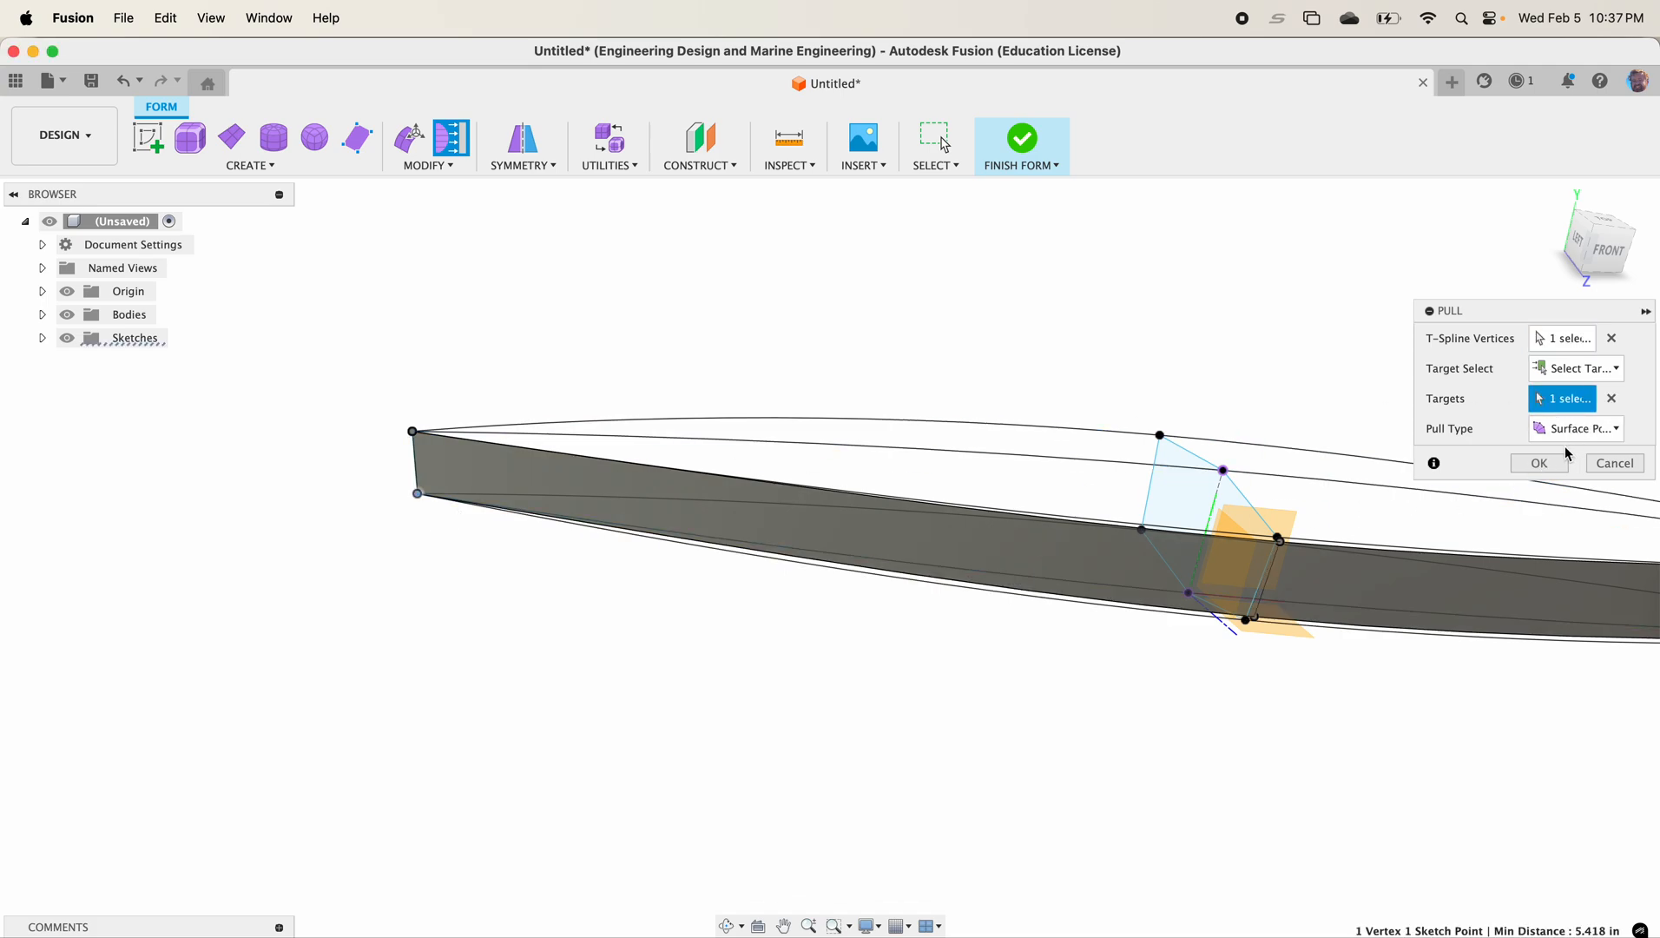
key("Return")
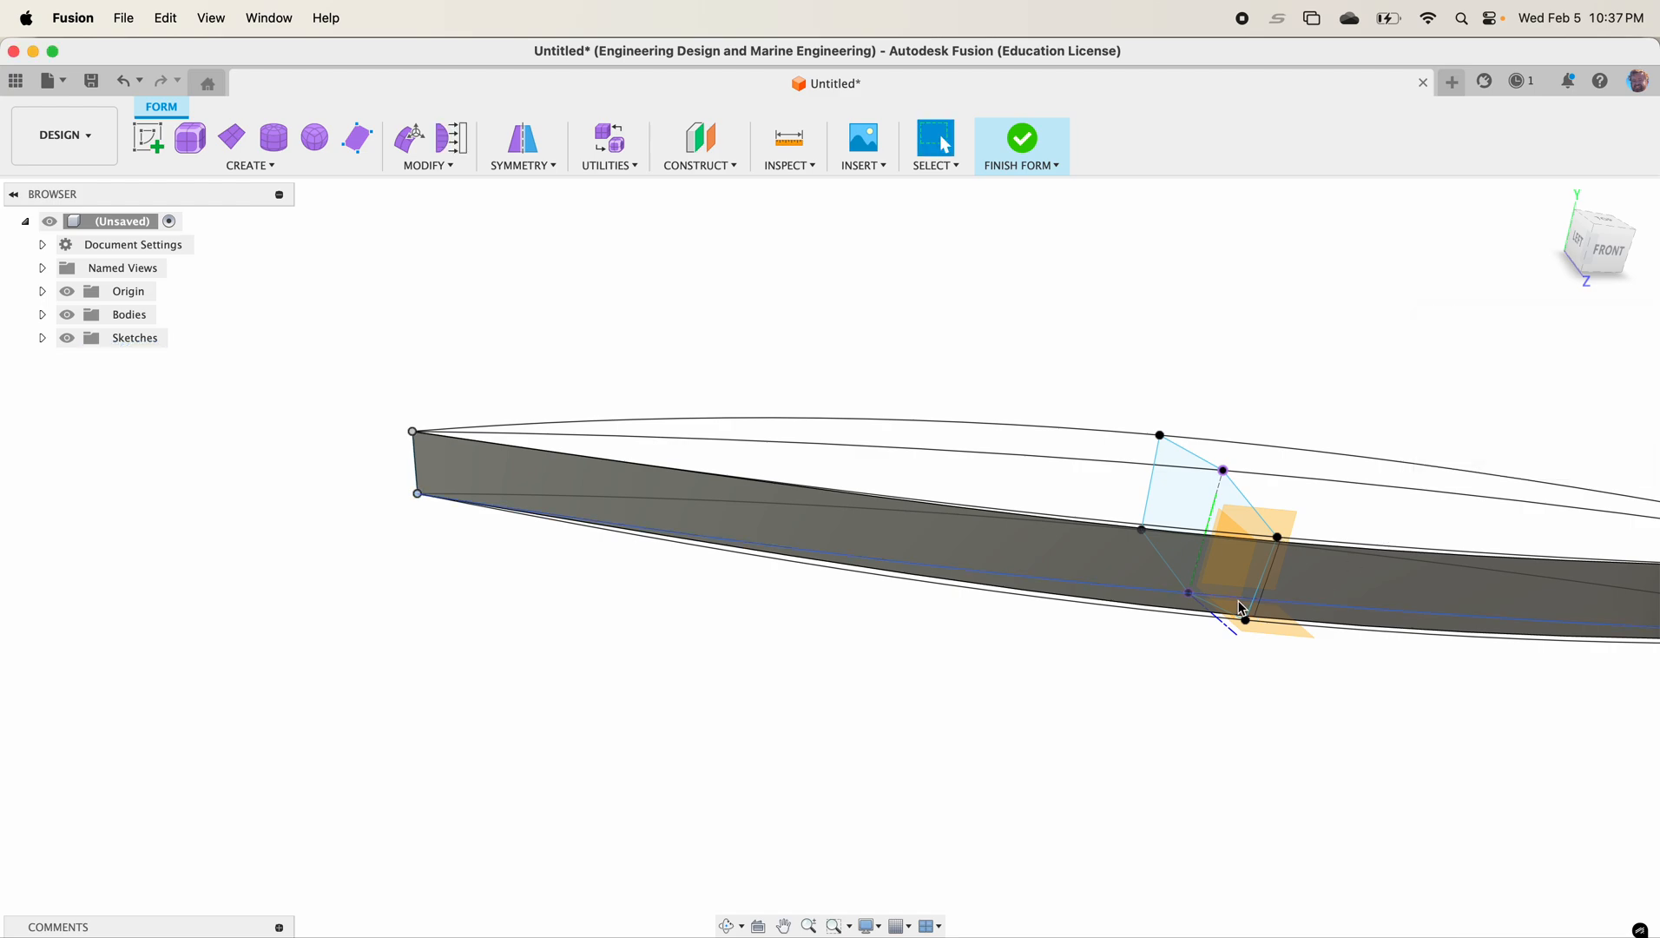
Step: Expand the Sketches folder, toggle the visibility of Sketch2, and hide Sketch3 containing the hull frame curves
middle_click_drag(1385, 529, 1319, 580, "shift")
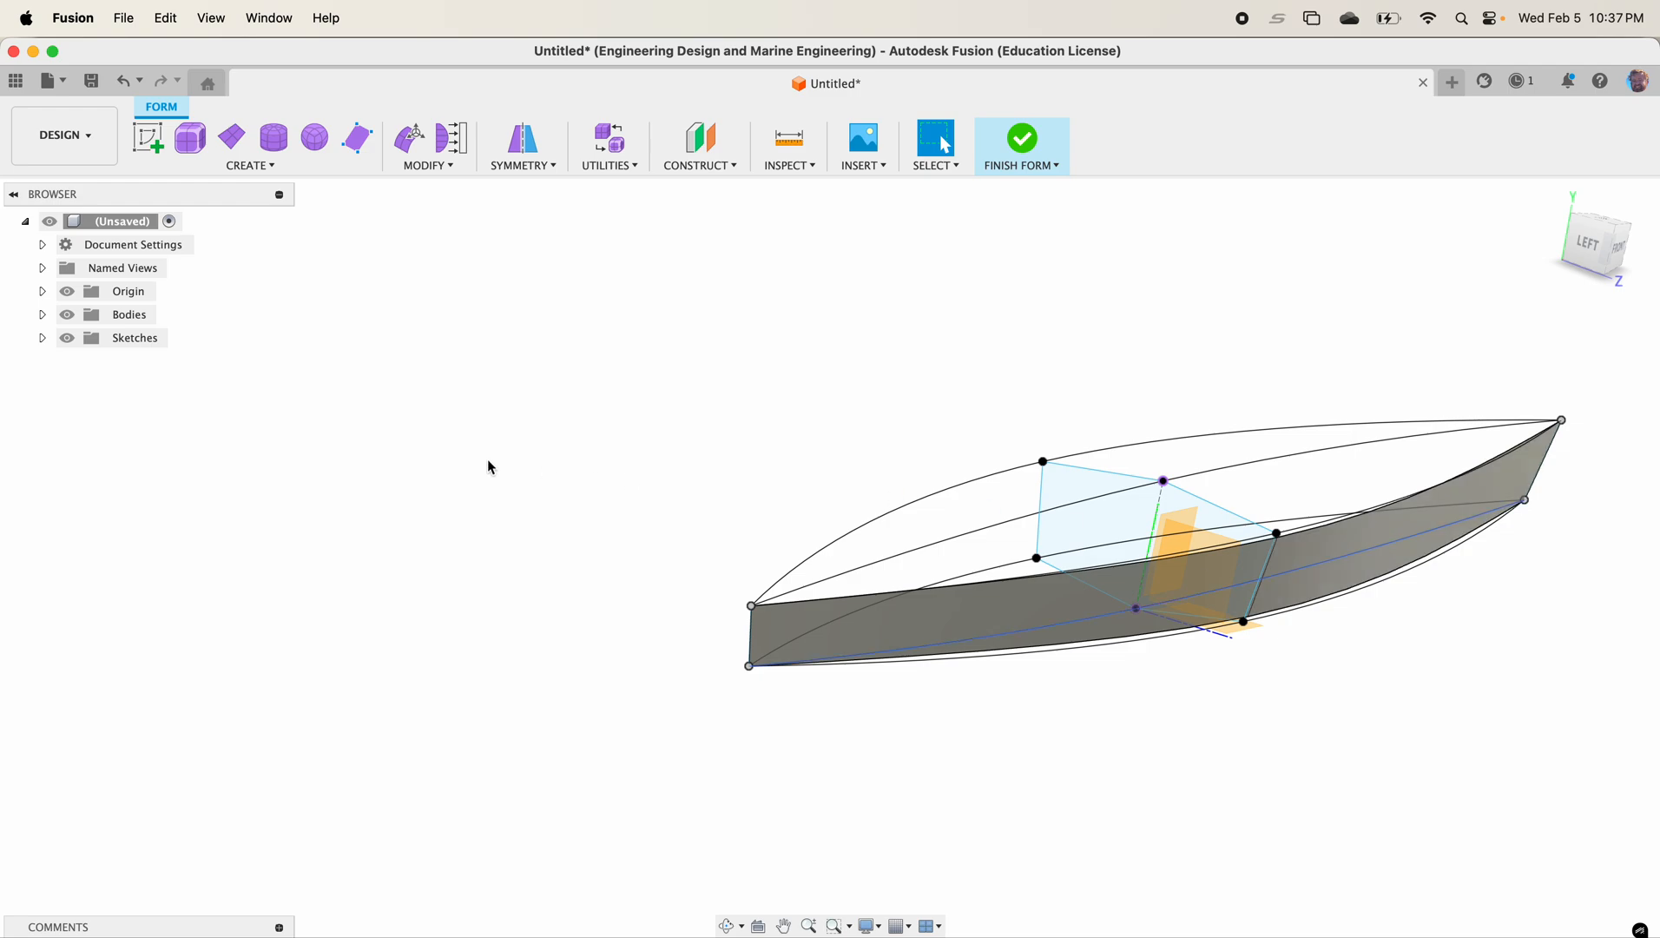
left_click(42, 340)
left_click(85, 386)
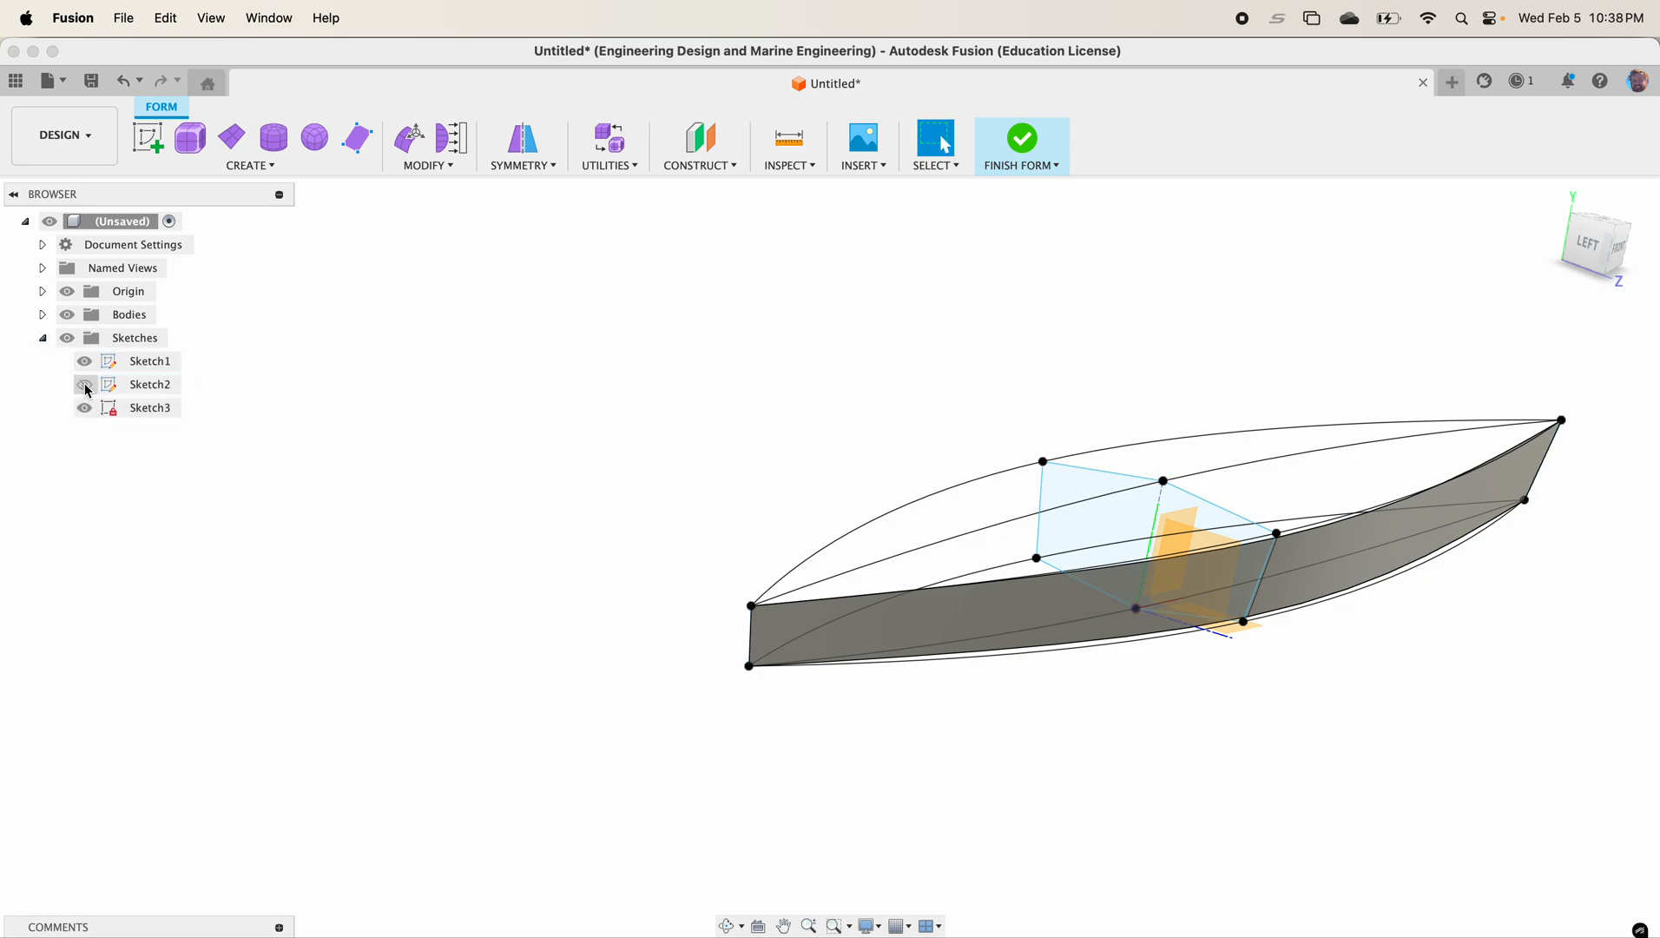
left_click(85, 409)
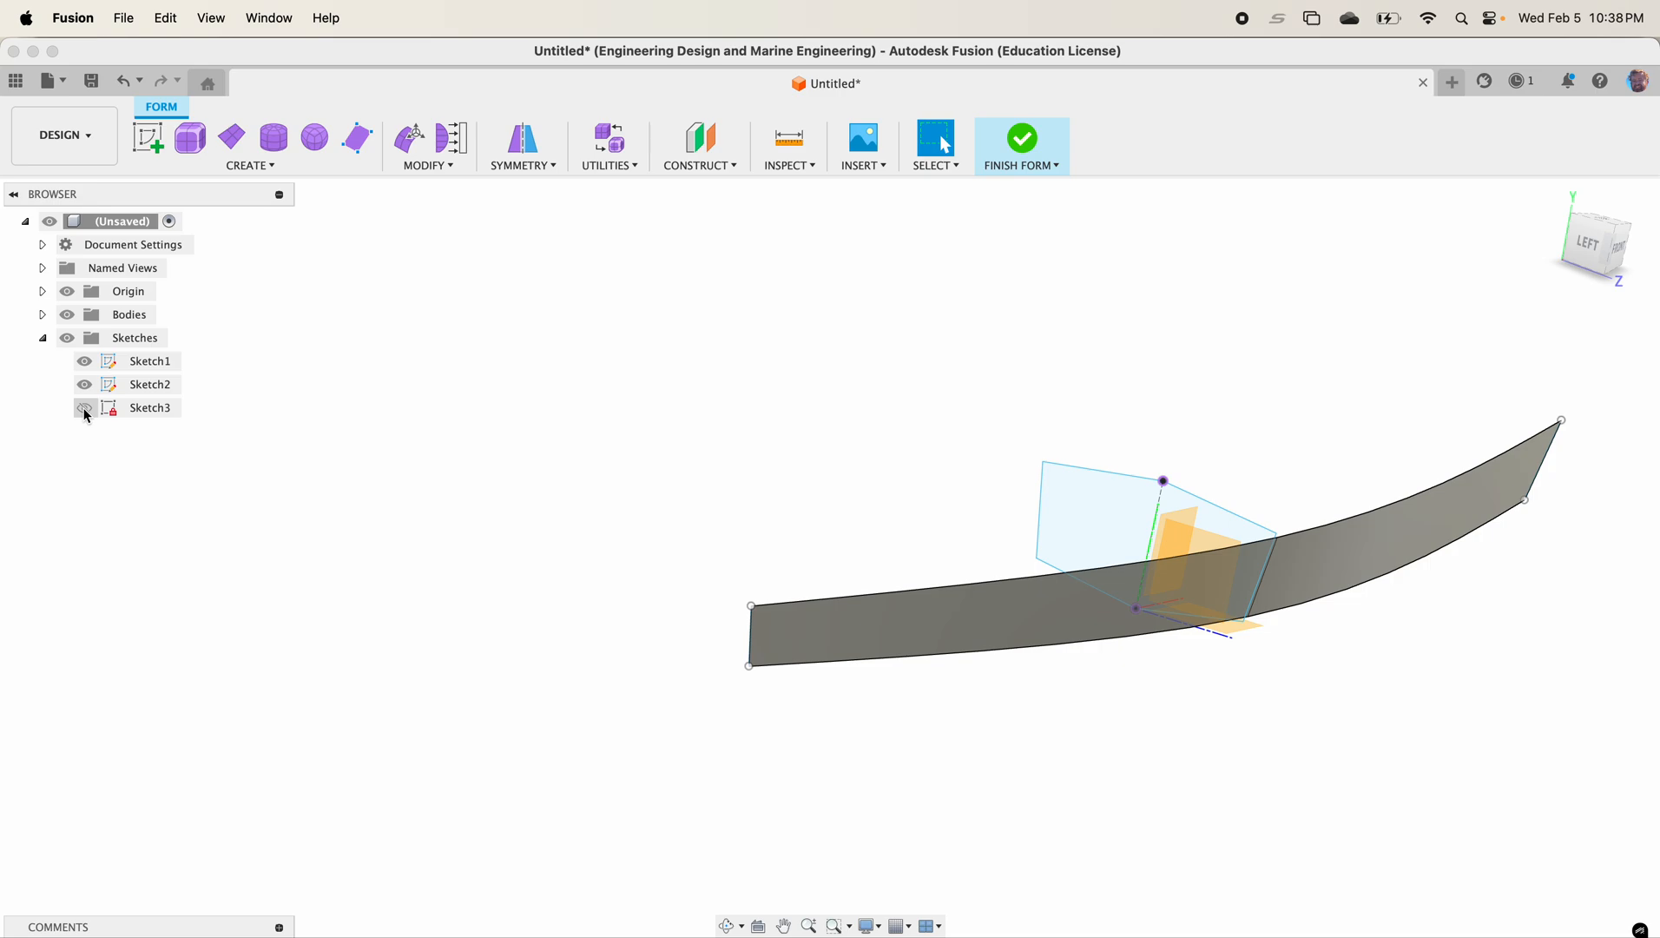
Step: Show Sketch3 with the hull frame curves again
left_click(86, 410)
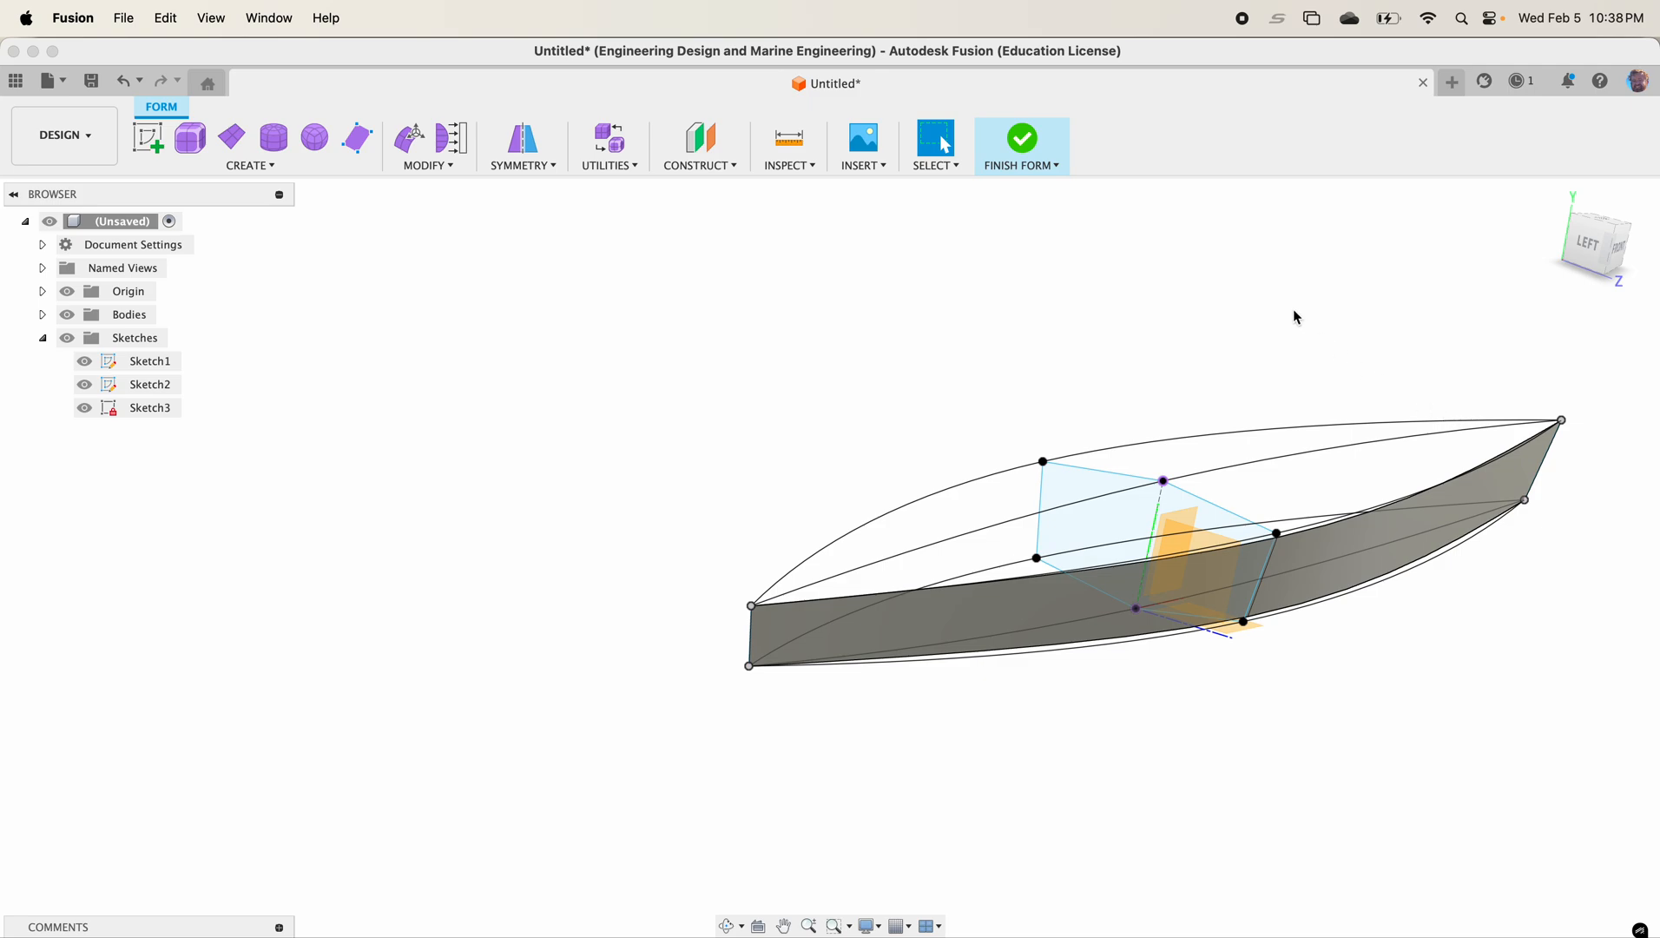
middle_click_drag(1297, 317, 1259, 323)
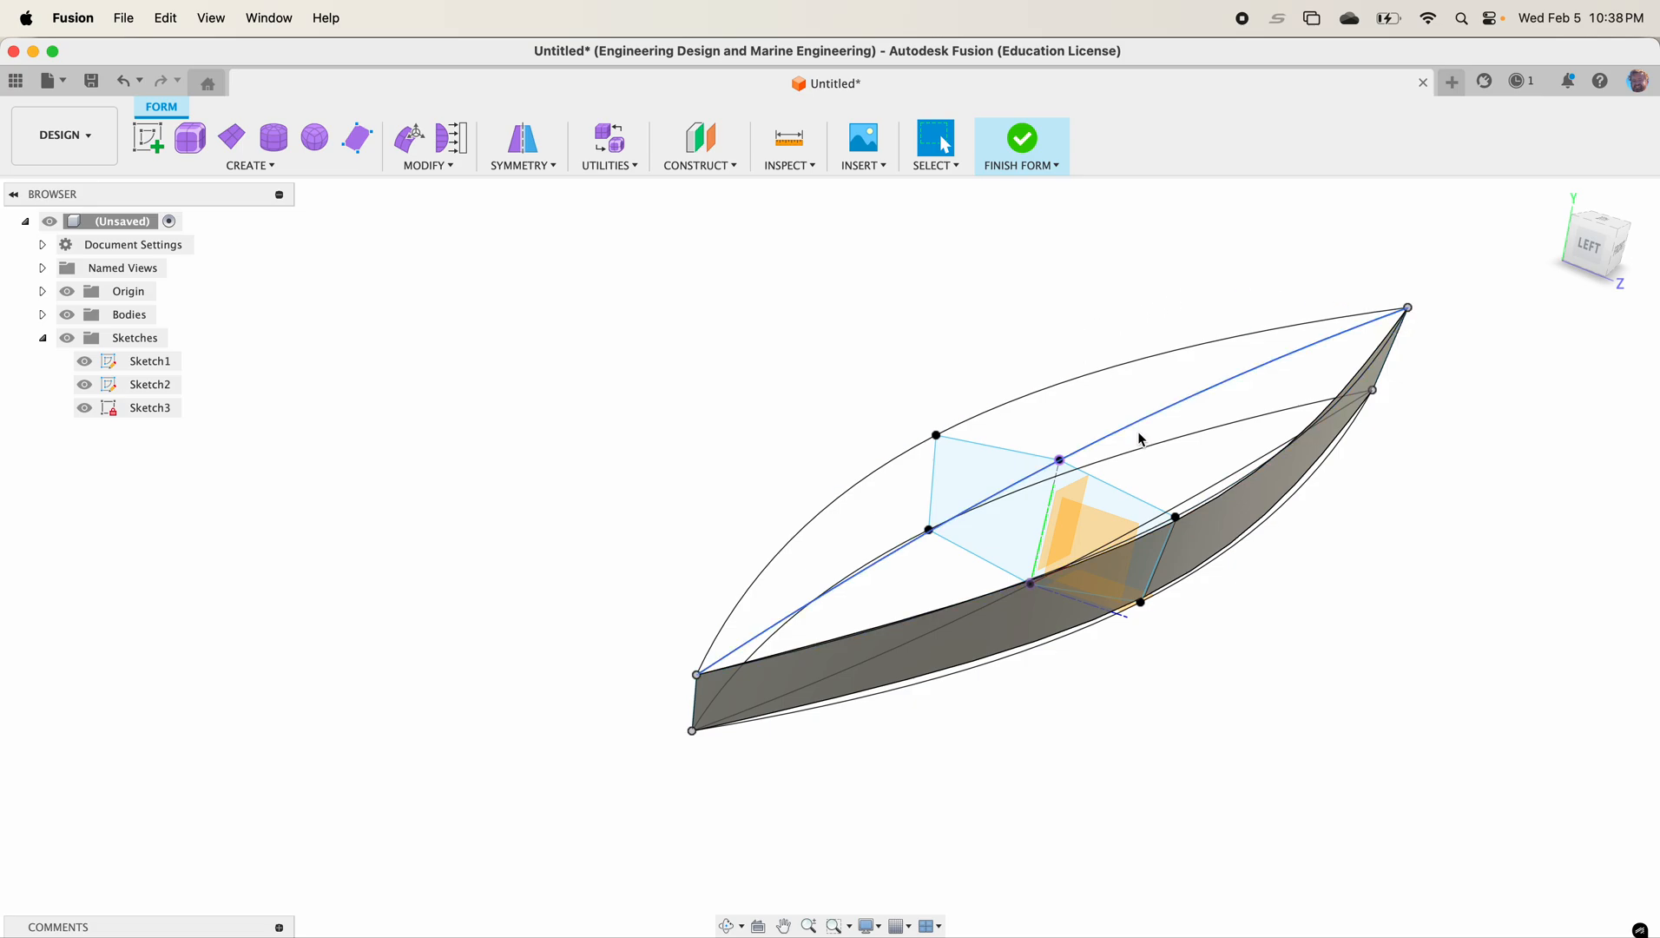
middle_click_drag(1095, 257, 1011, 269)
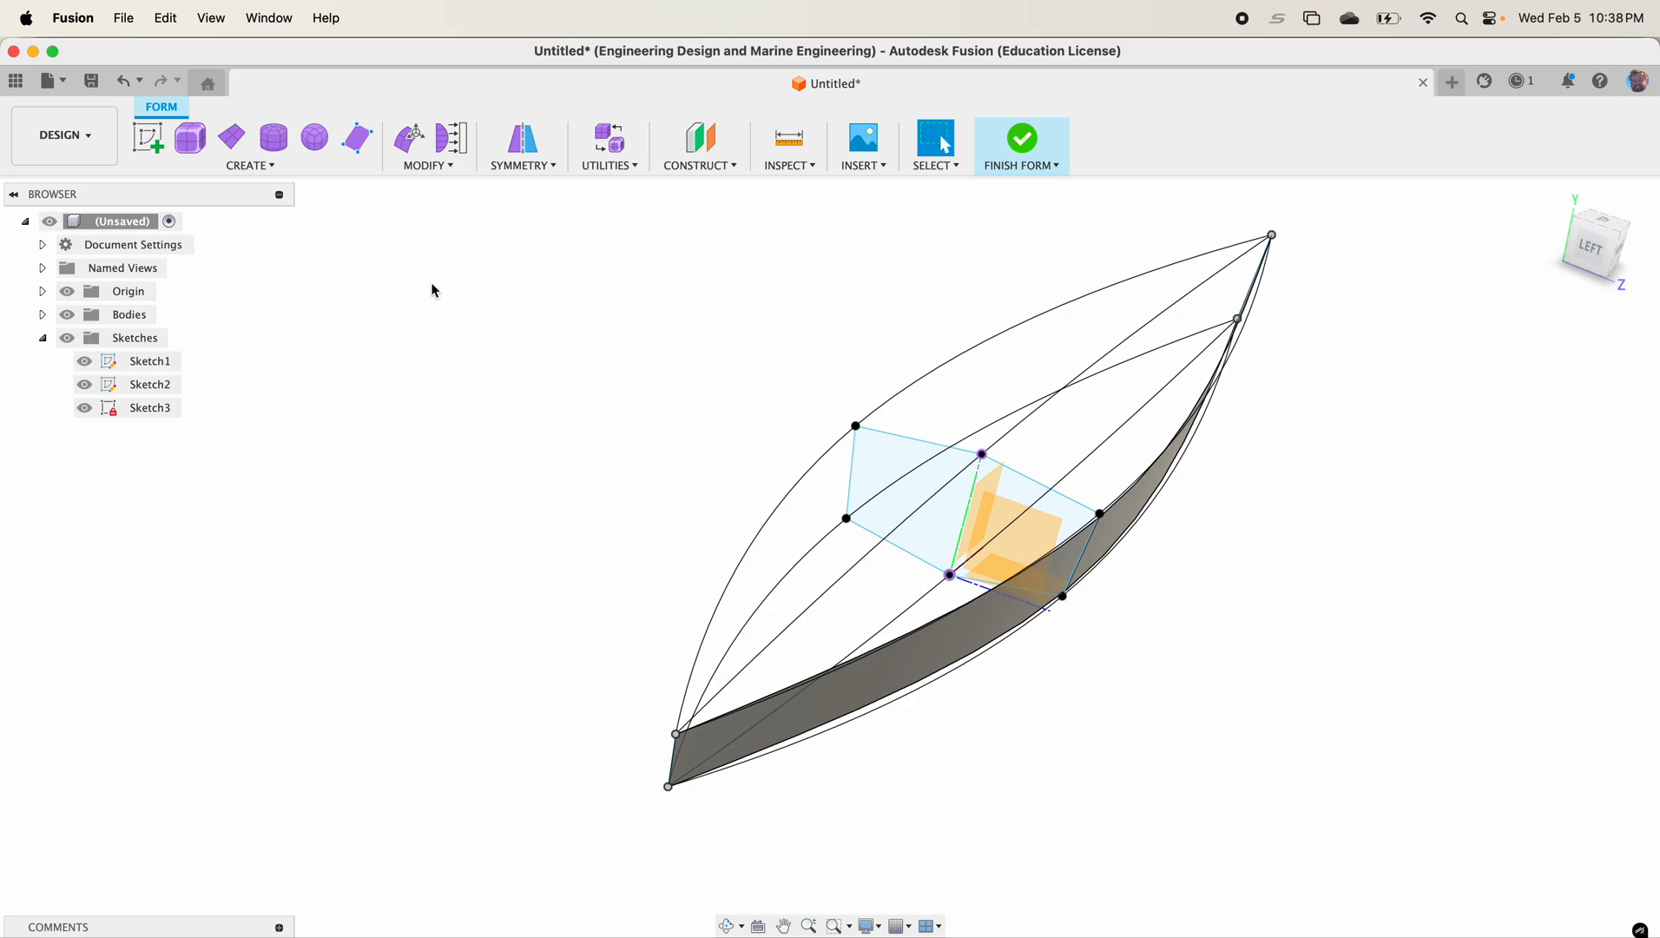
Step: Draw a two-point form plane on the horizontal origin plane along the hull's full length, about 170 in long and 16 in wide
left_click(231, 139)
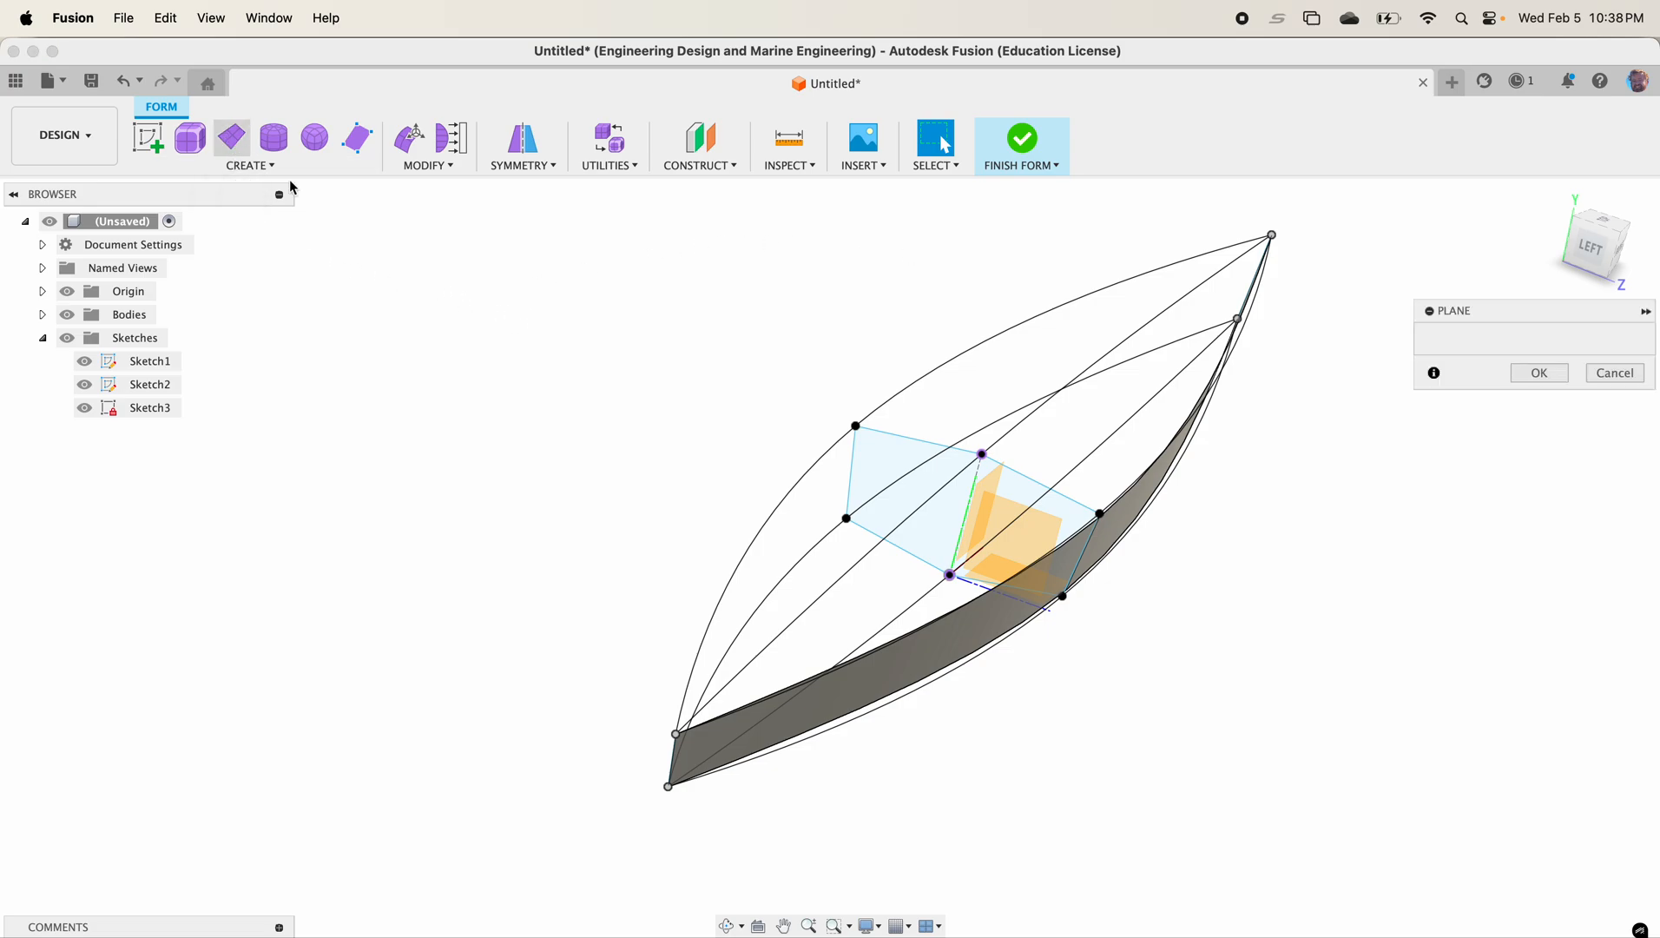
middle_click_drag(1249, 382, 1138, 466, "shift")
scroll(1098, 476, "up", 5)
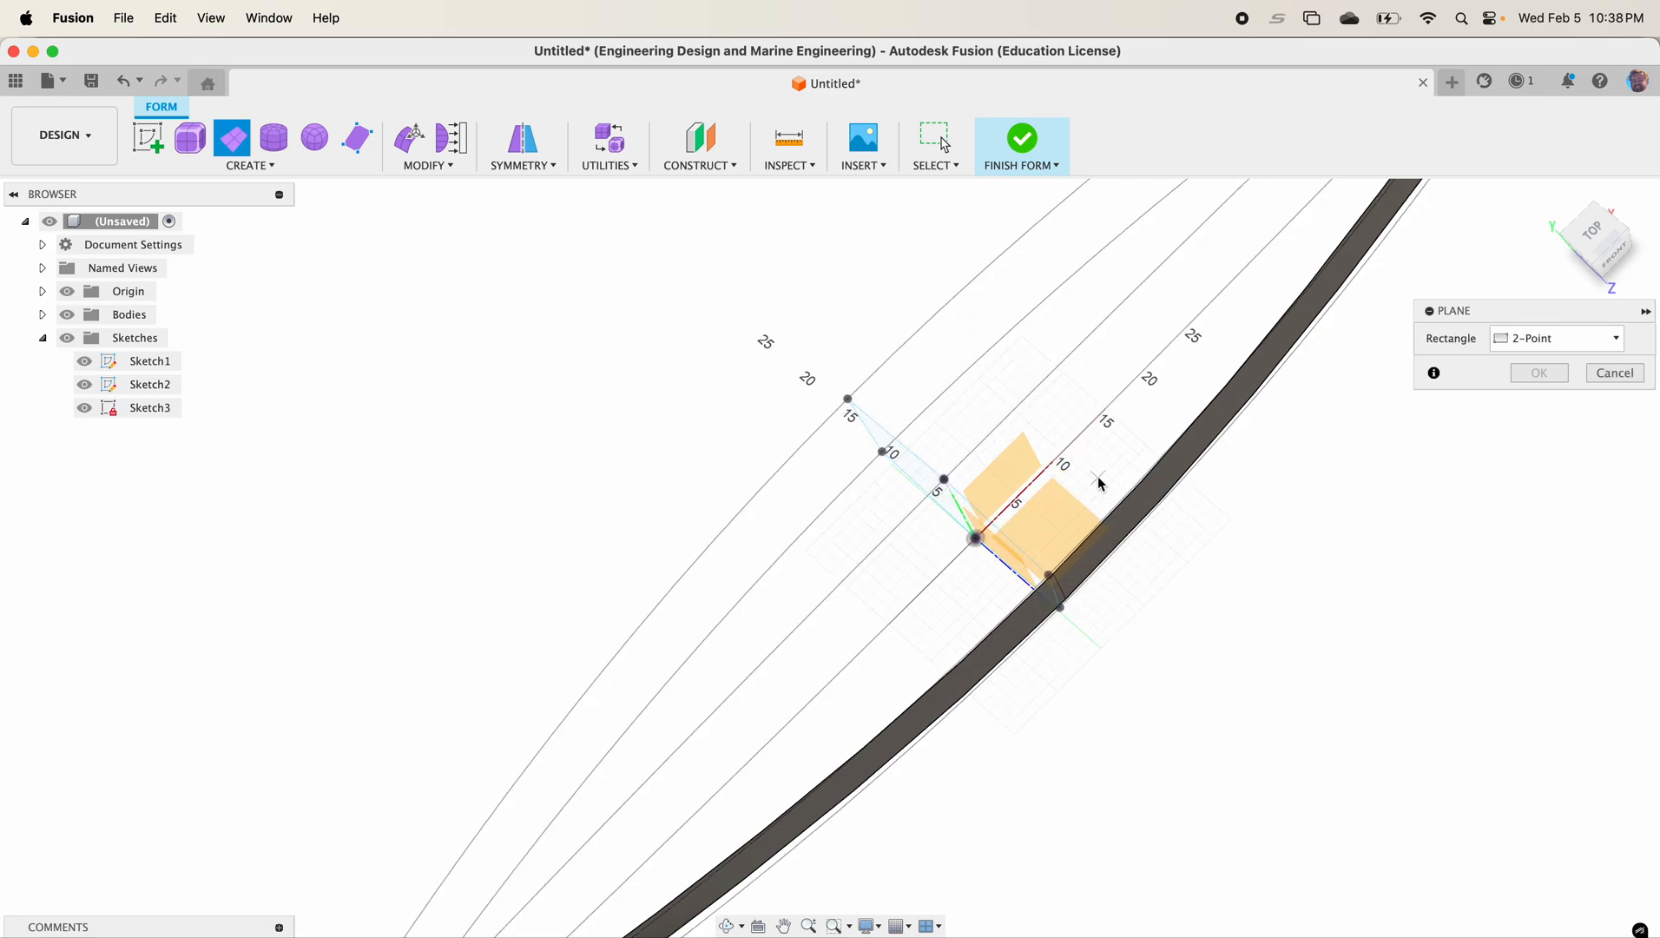
scroll(1082, 457, "down", 5)
scroll(1082, 447, "down", 5)
scroll(1095, 439, "up", 2)
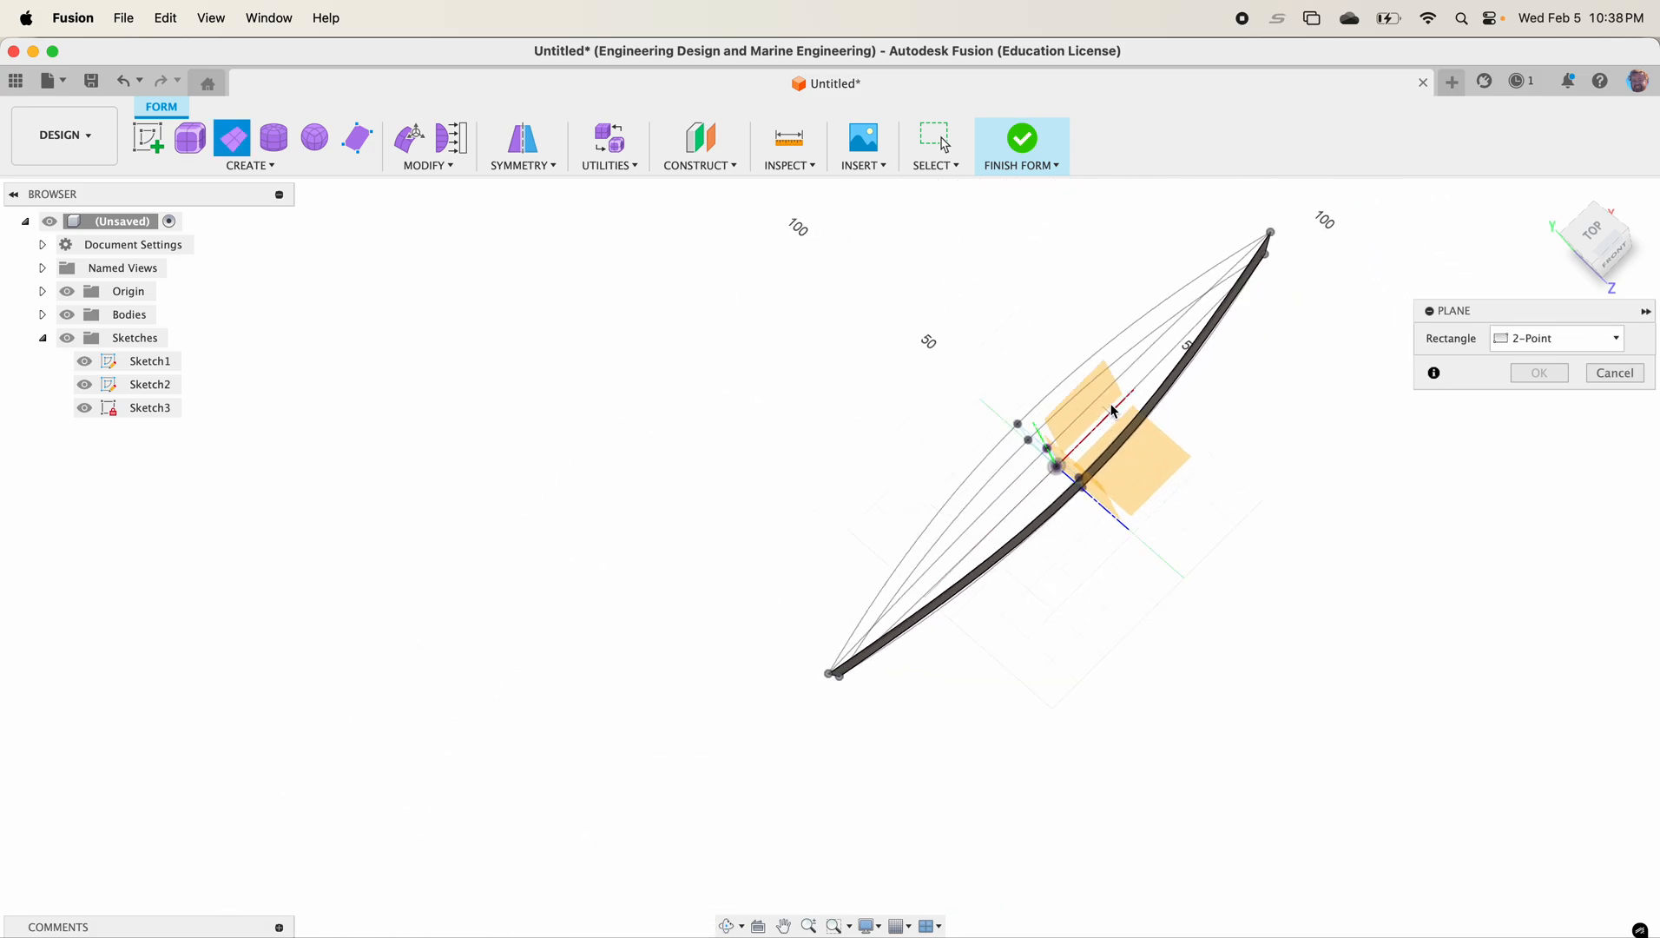
left_click(1596, 229)
middle_click_drag(1214, 350, 1243, 531)
scroll(986, 211, "up", 1)
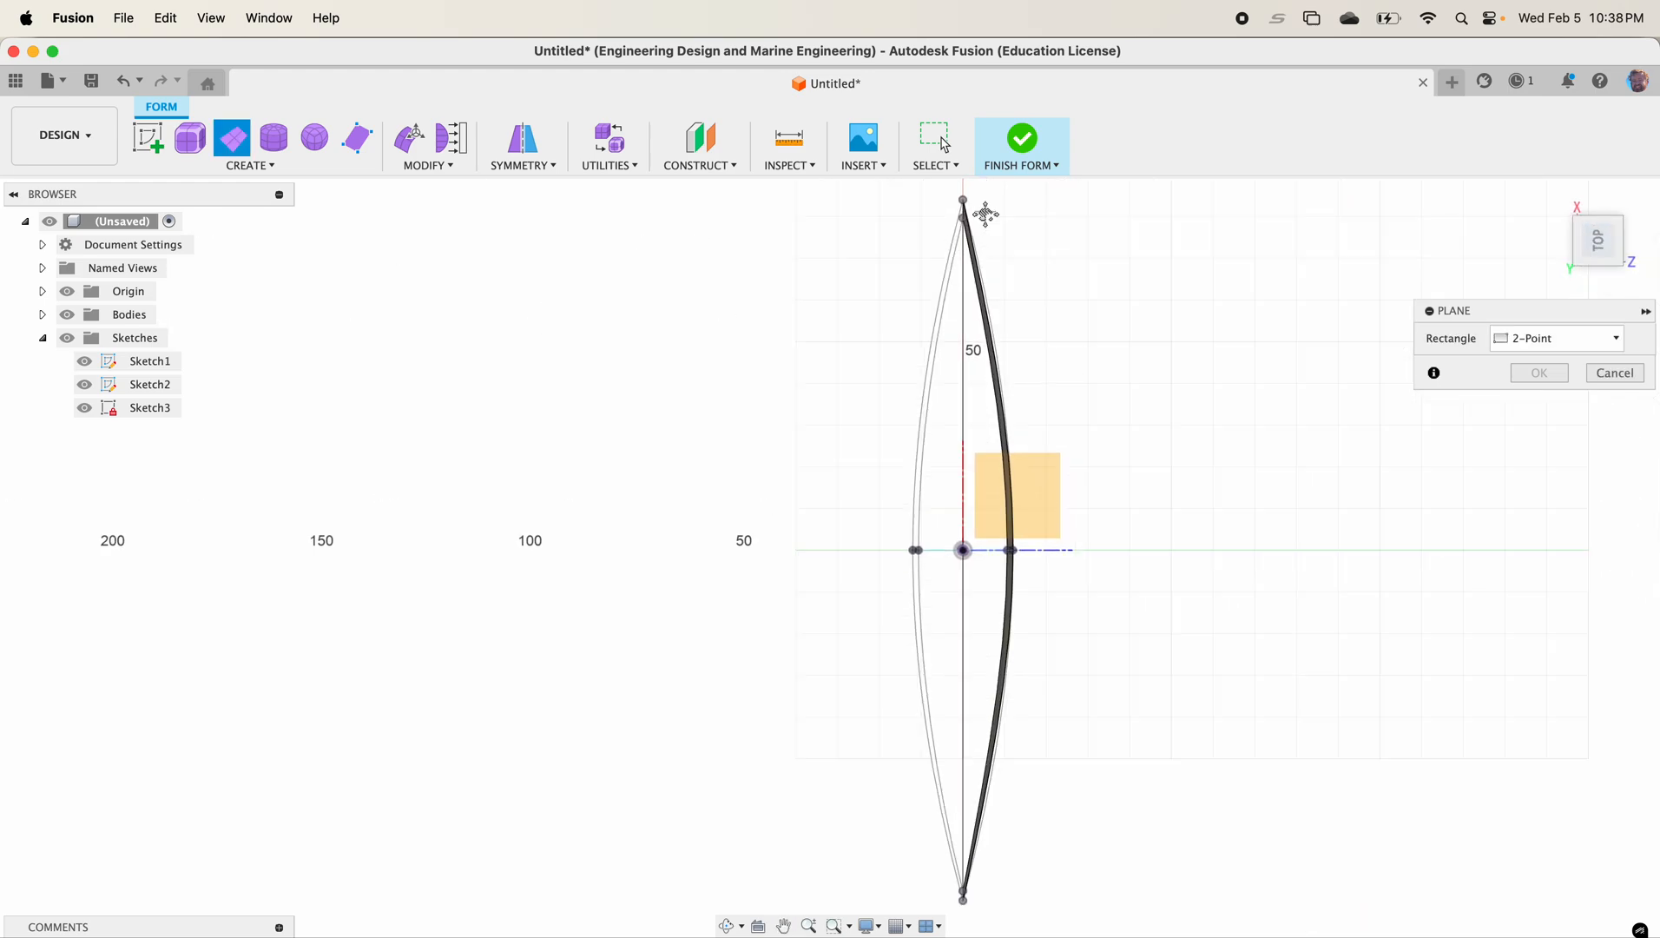
middle_click_drag(985, 211, 982, 233)
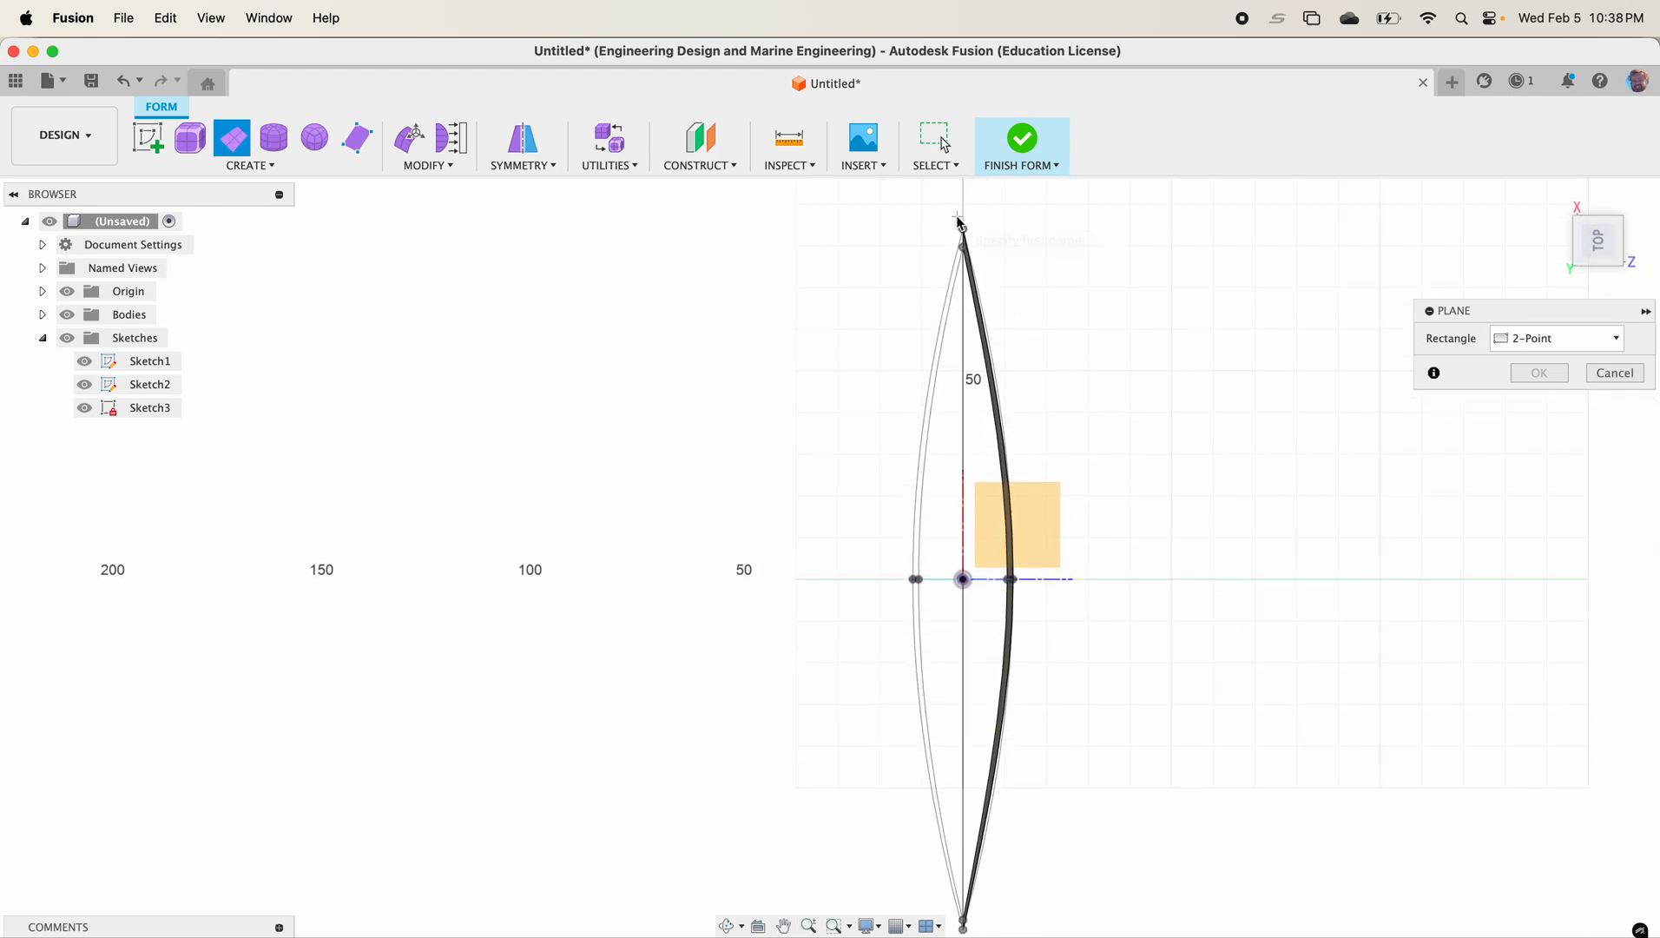
left_click(960, 224)
middle_click_drag(1085, 503, 1029, 232)
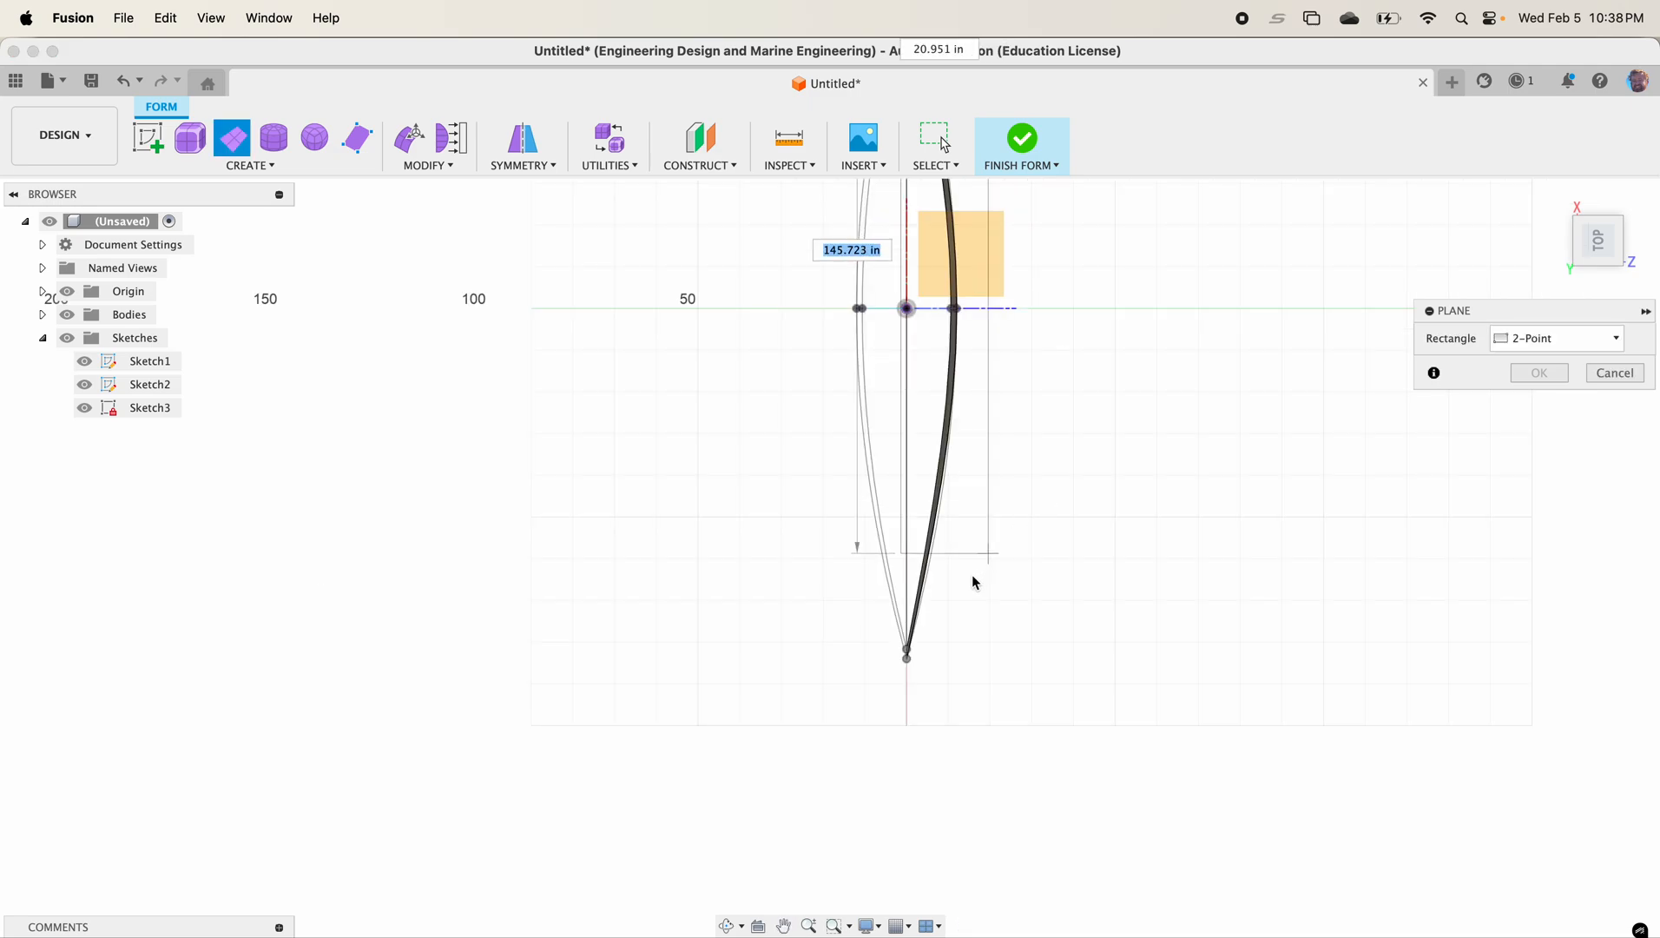
left_click(965, 655)
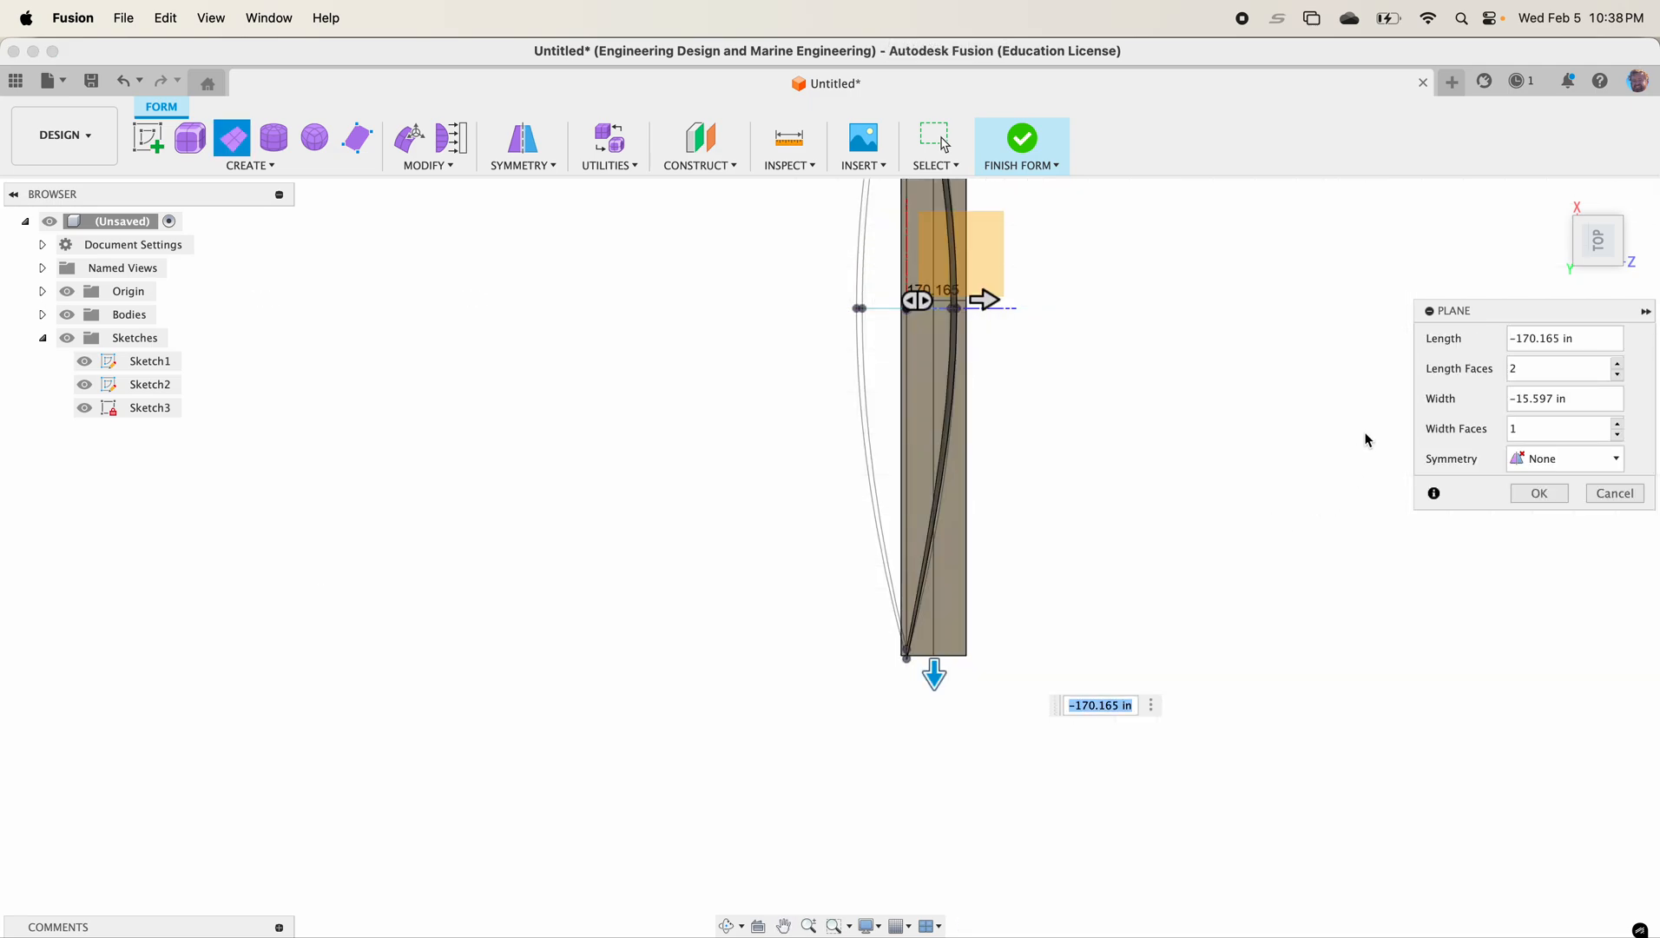
Step: Create the bottom form plane with 2 length faces, 1 width face and no symmetry
key("Tab")
double_click(1511, 428)
left_click(1546, 502)
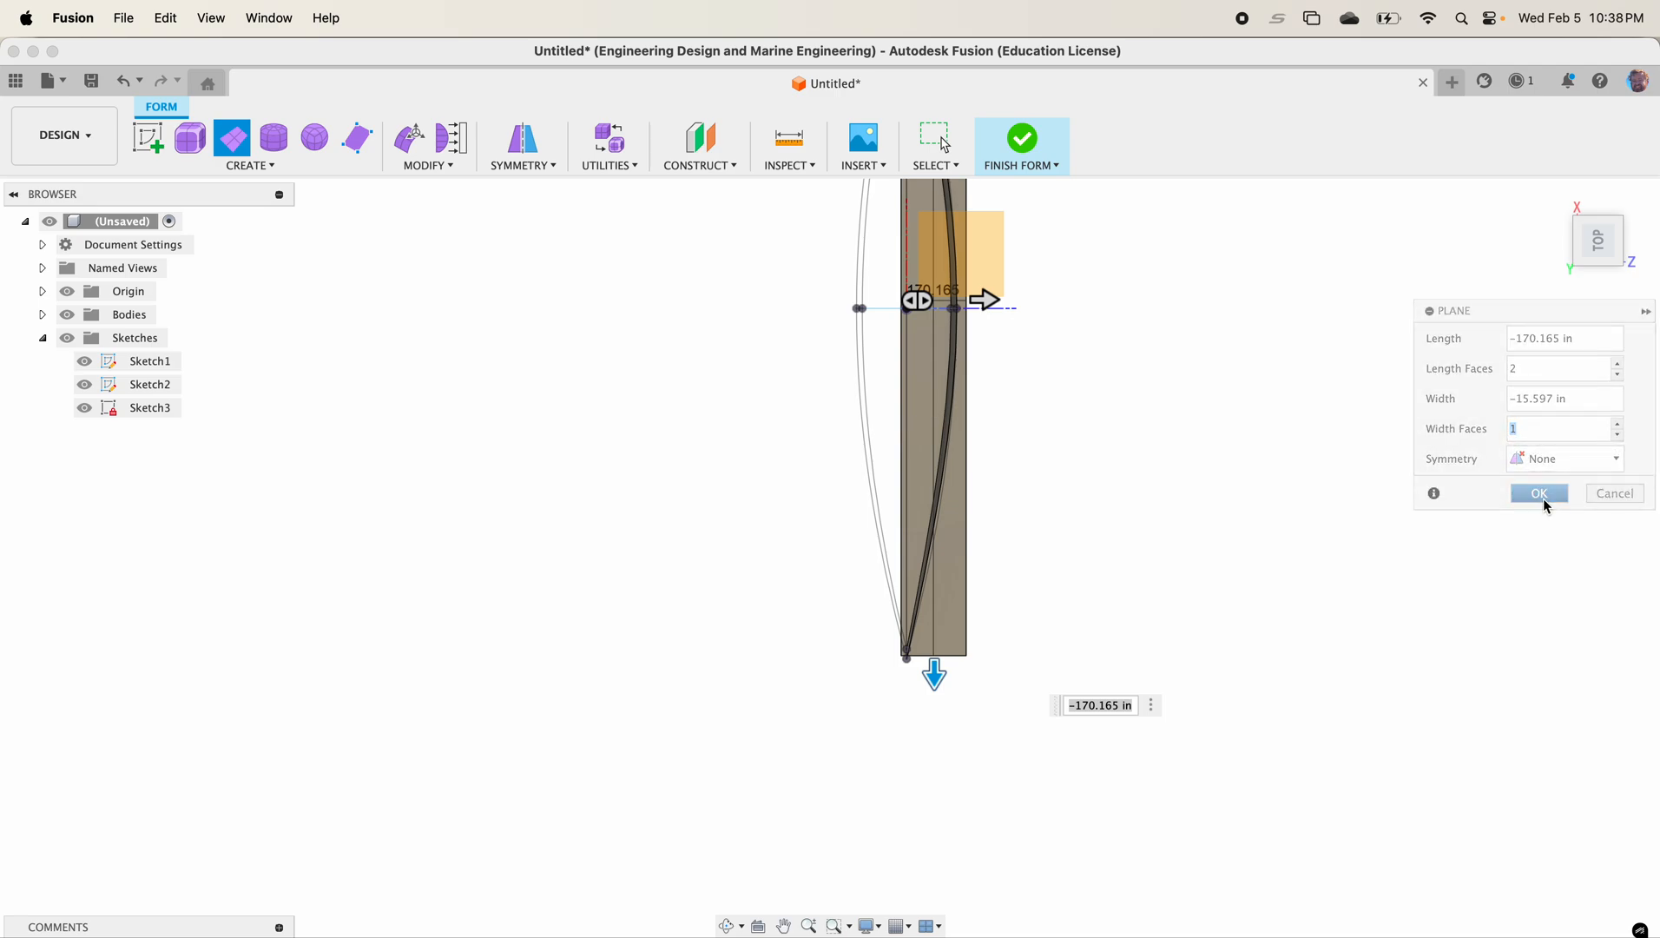
Step: Pull the bottom plane's inner -X end corner vertex onto the hull frame's lower end point
middle_click_drag(1221, 531, 1201, 374, "shift")
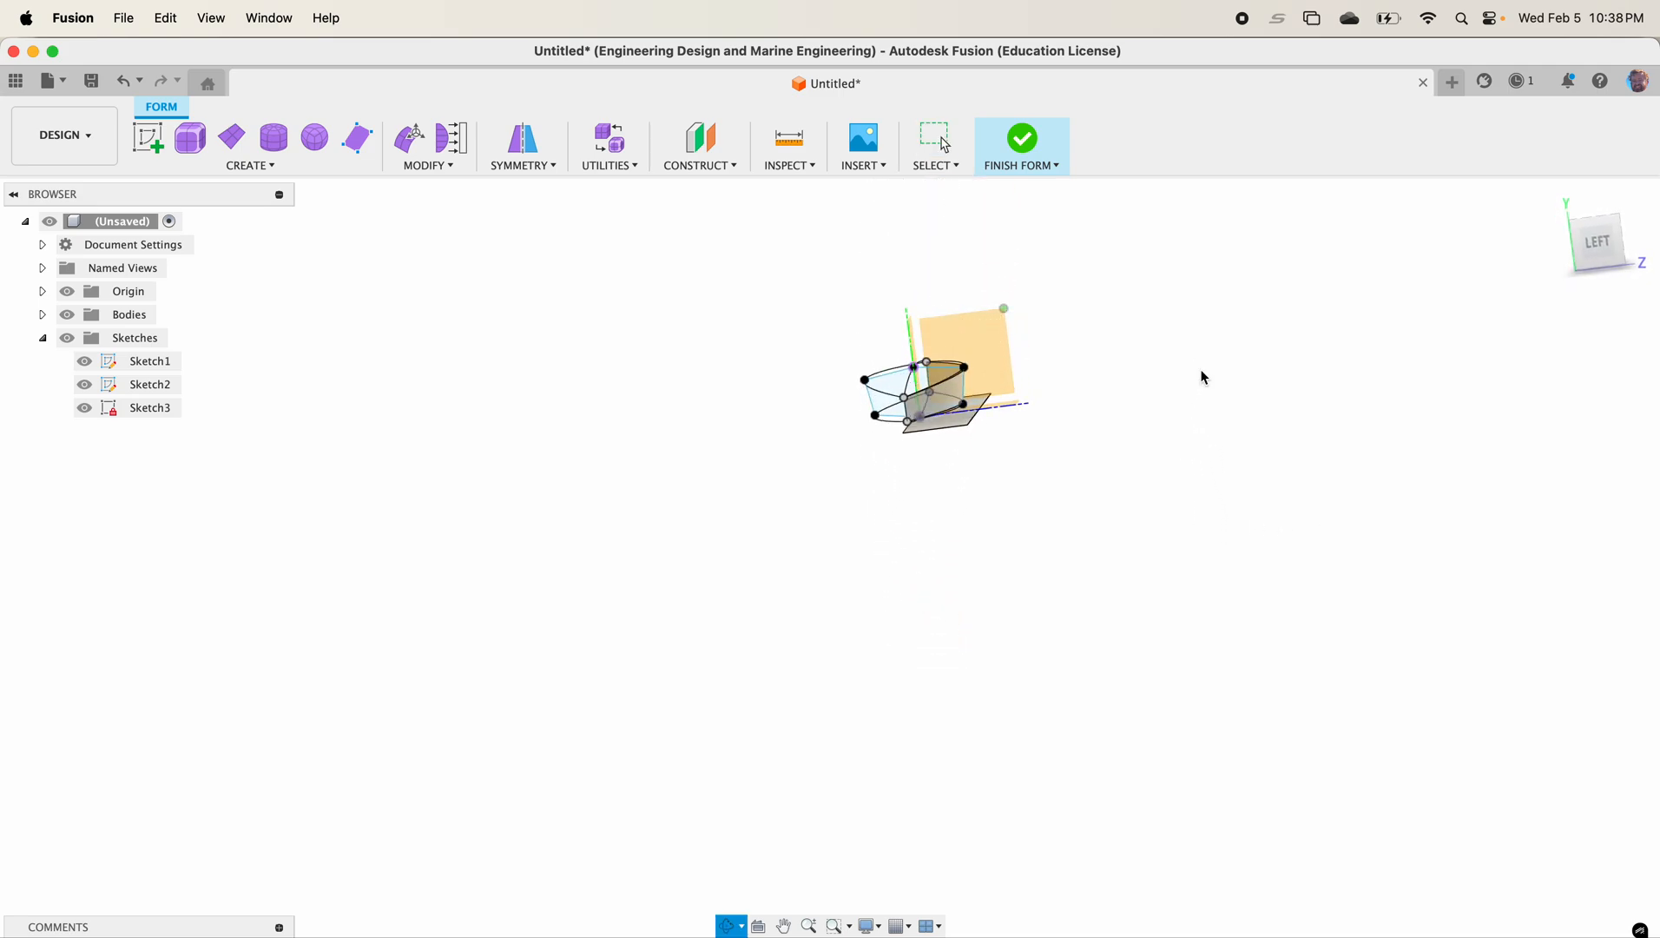
scroll(904, 437, "up", 5)
scroll(904, 438, "up", 3)
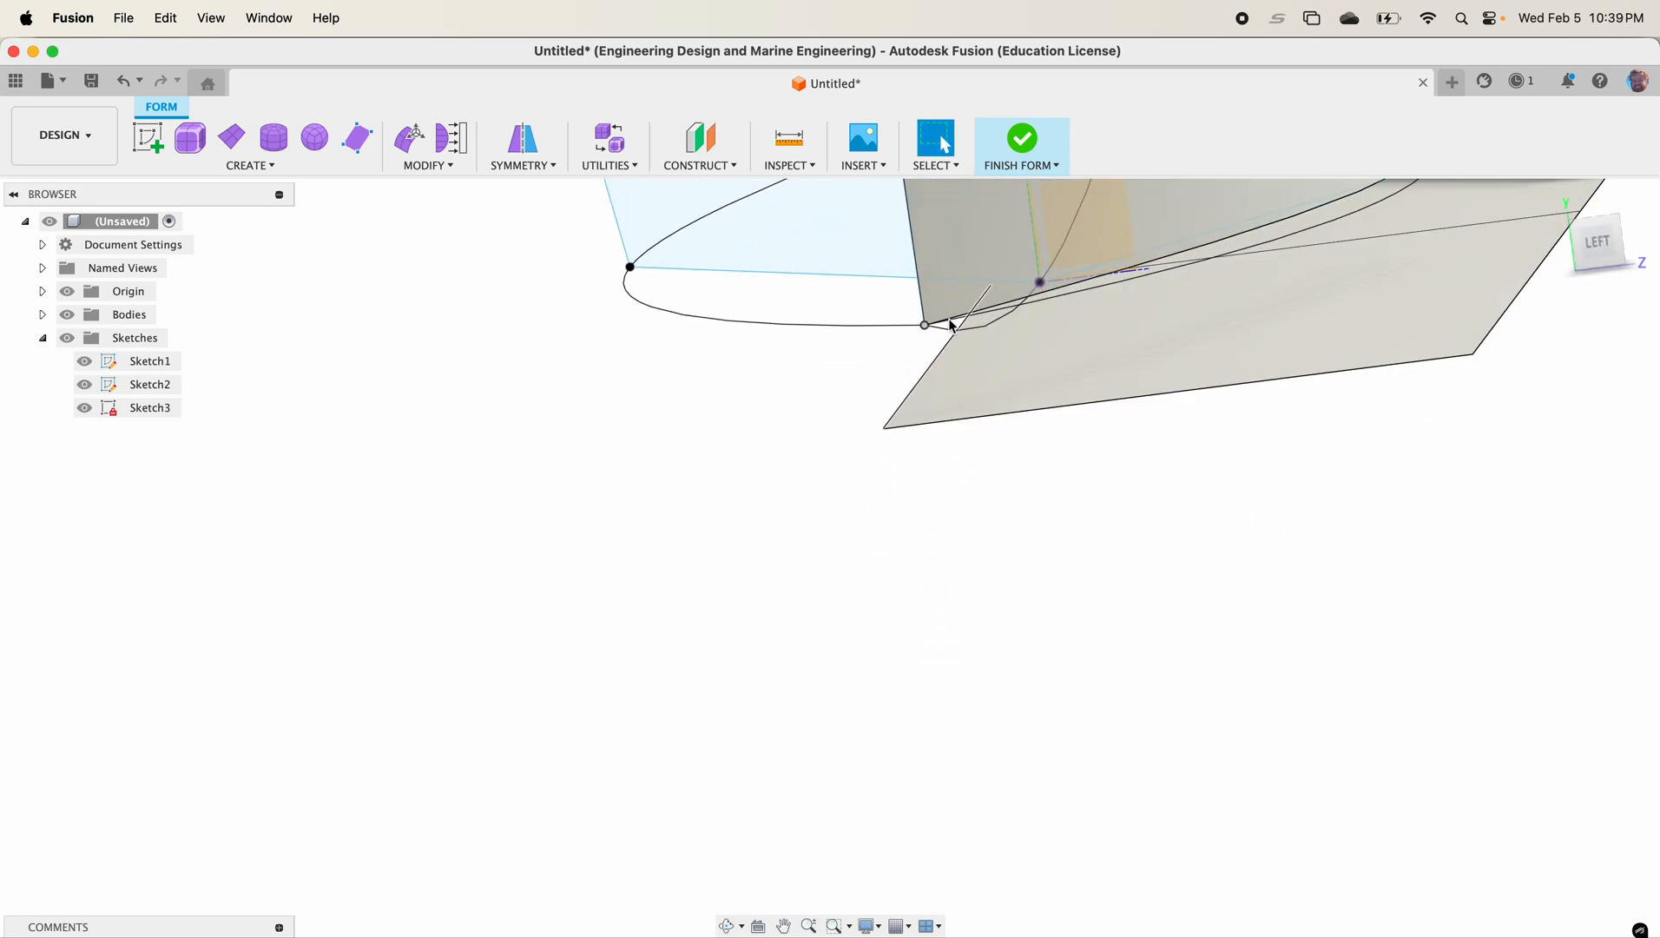
left_click(458, 151)
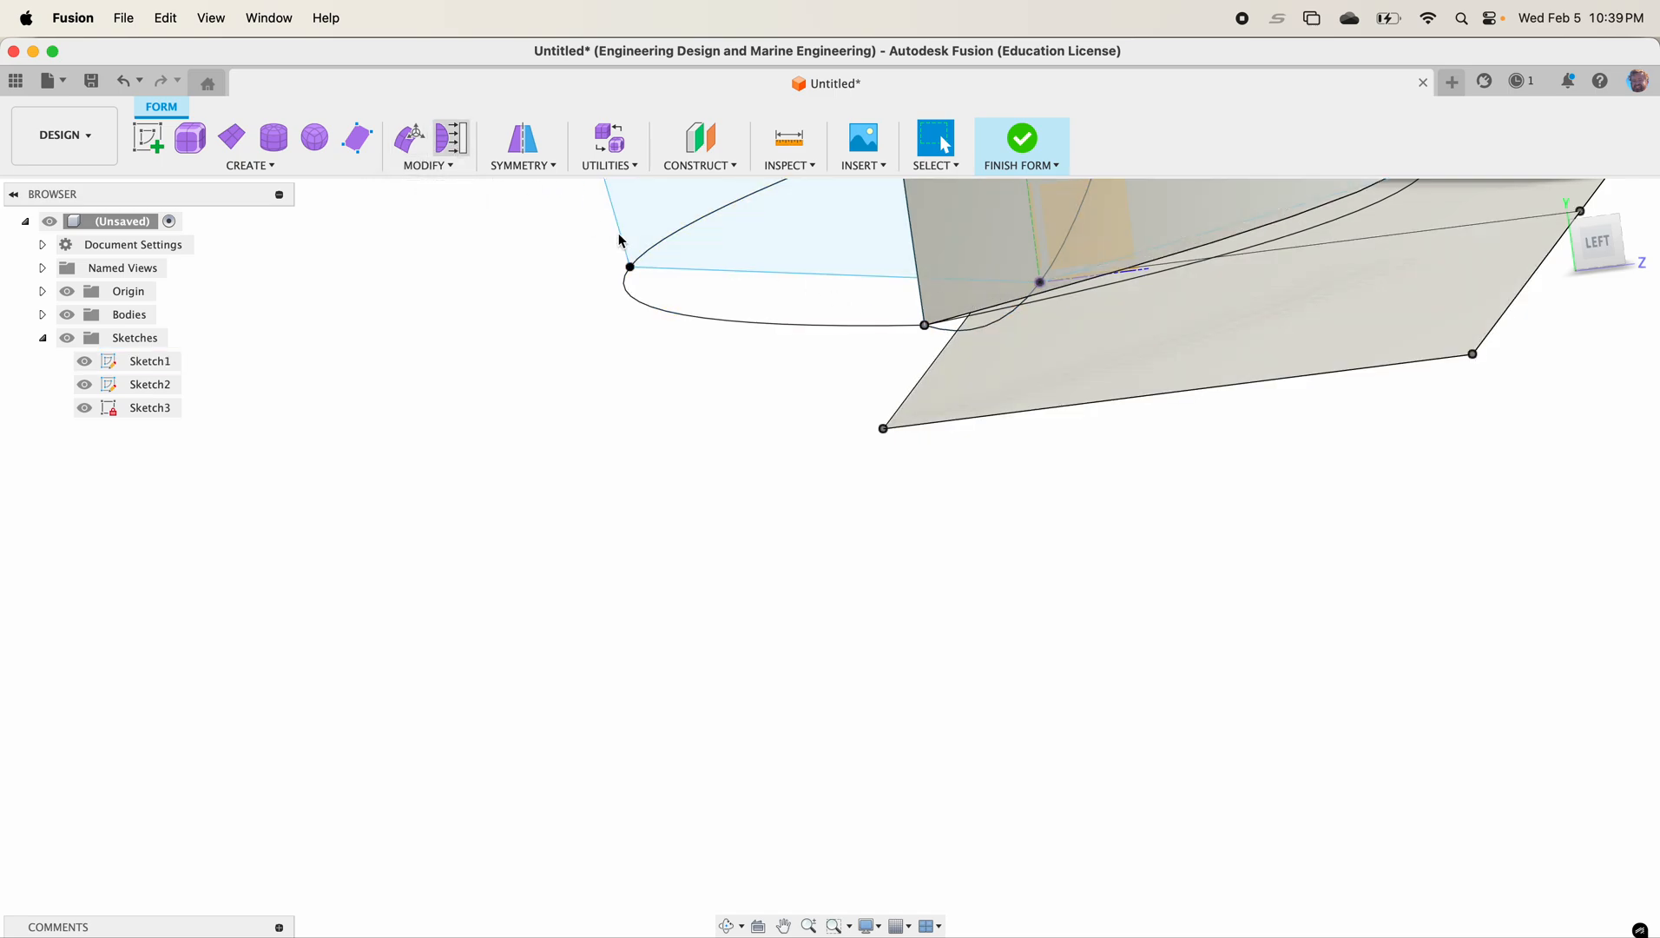
left_click(885, 426)
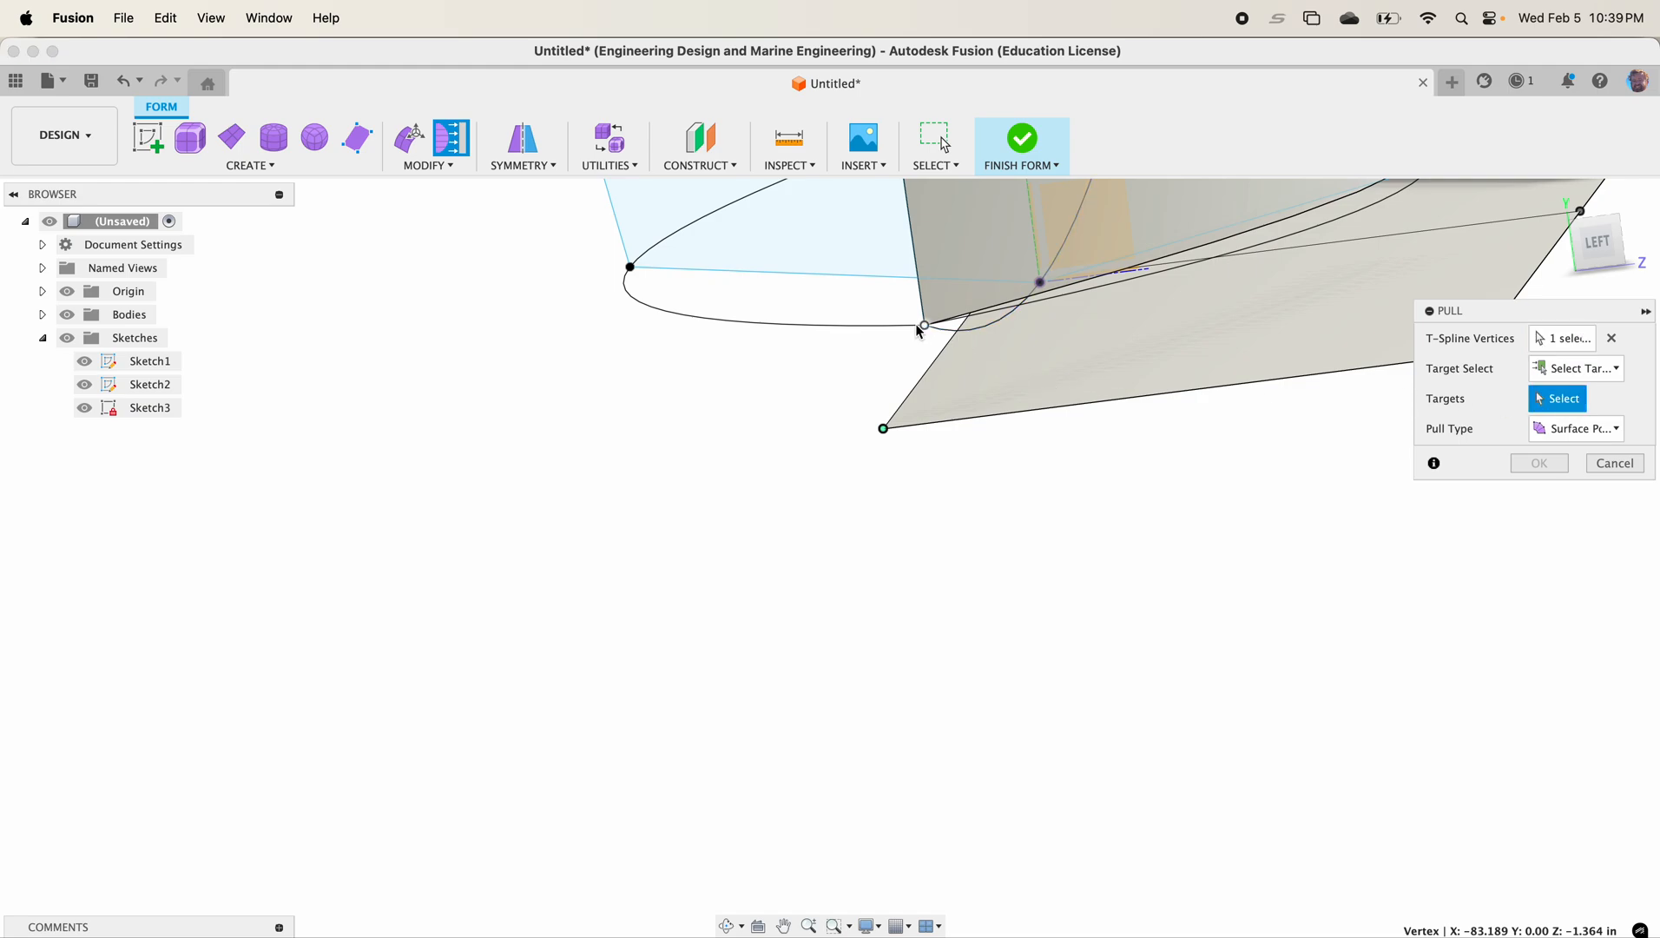
left_click(928, 329)
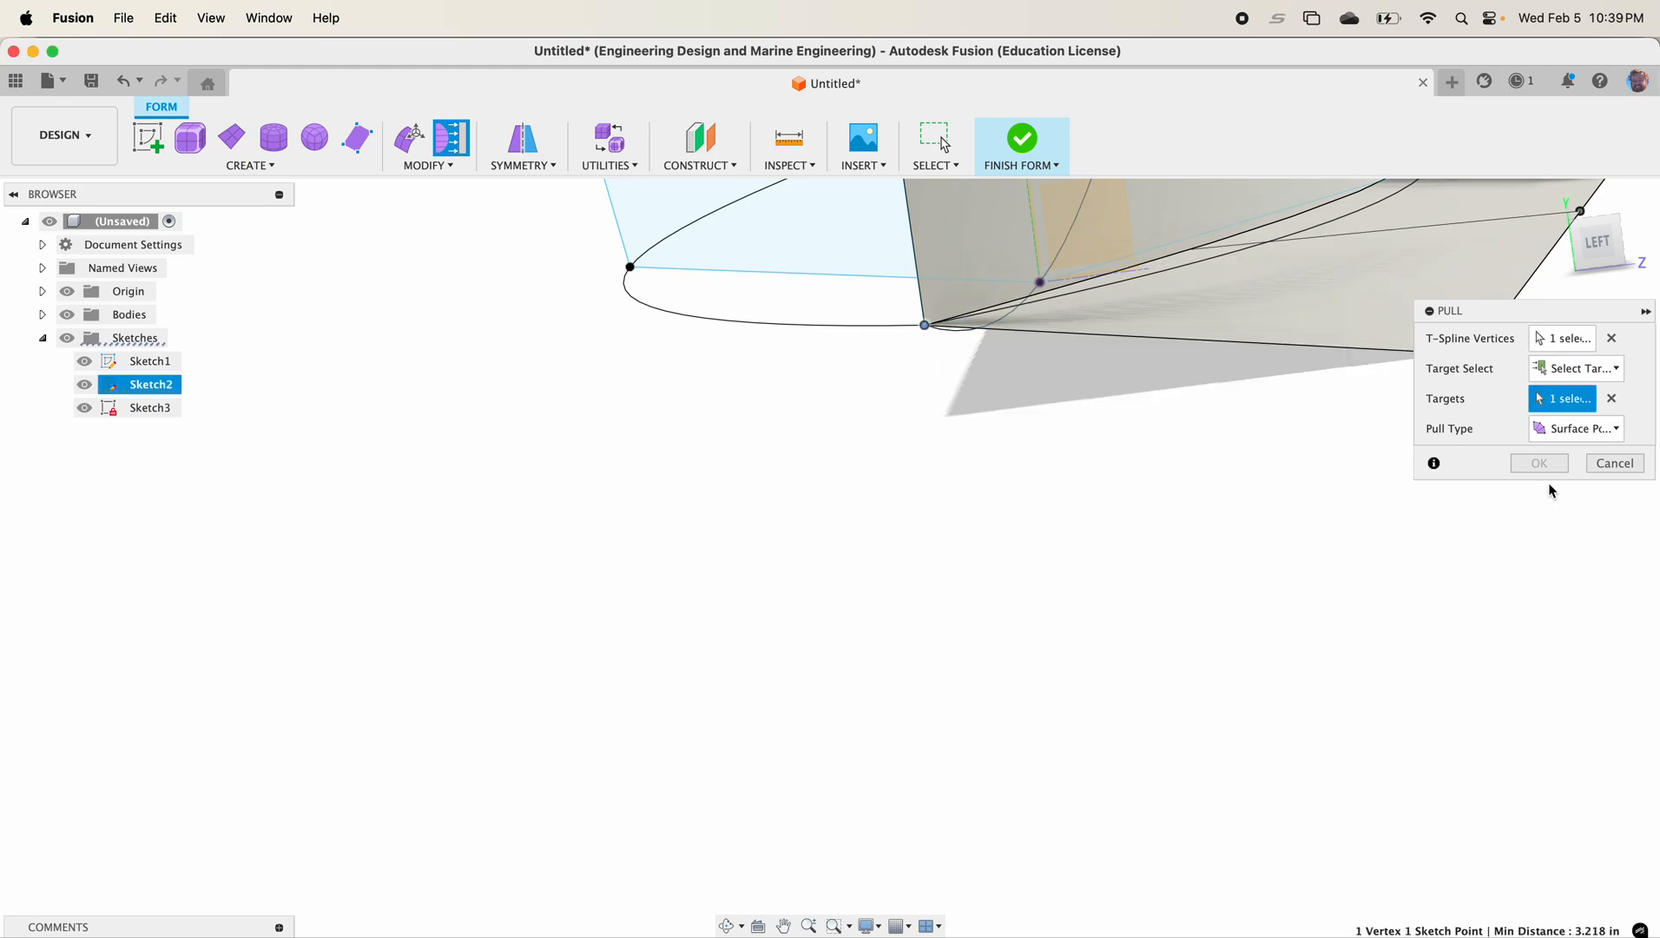
key("Return")
Step: Raise the bottom plane's outer -X end corner vertex 2 in along Y with Edit Form
mouse_move(1481, 486)
middle_mouse_down("shift")
mouse_move(1485, 529)
mouse_move(1474, 434)
middle_mouse_up("shift")
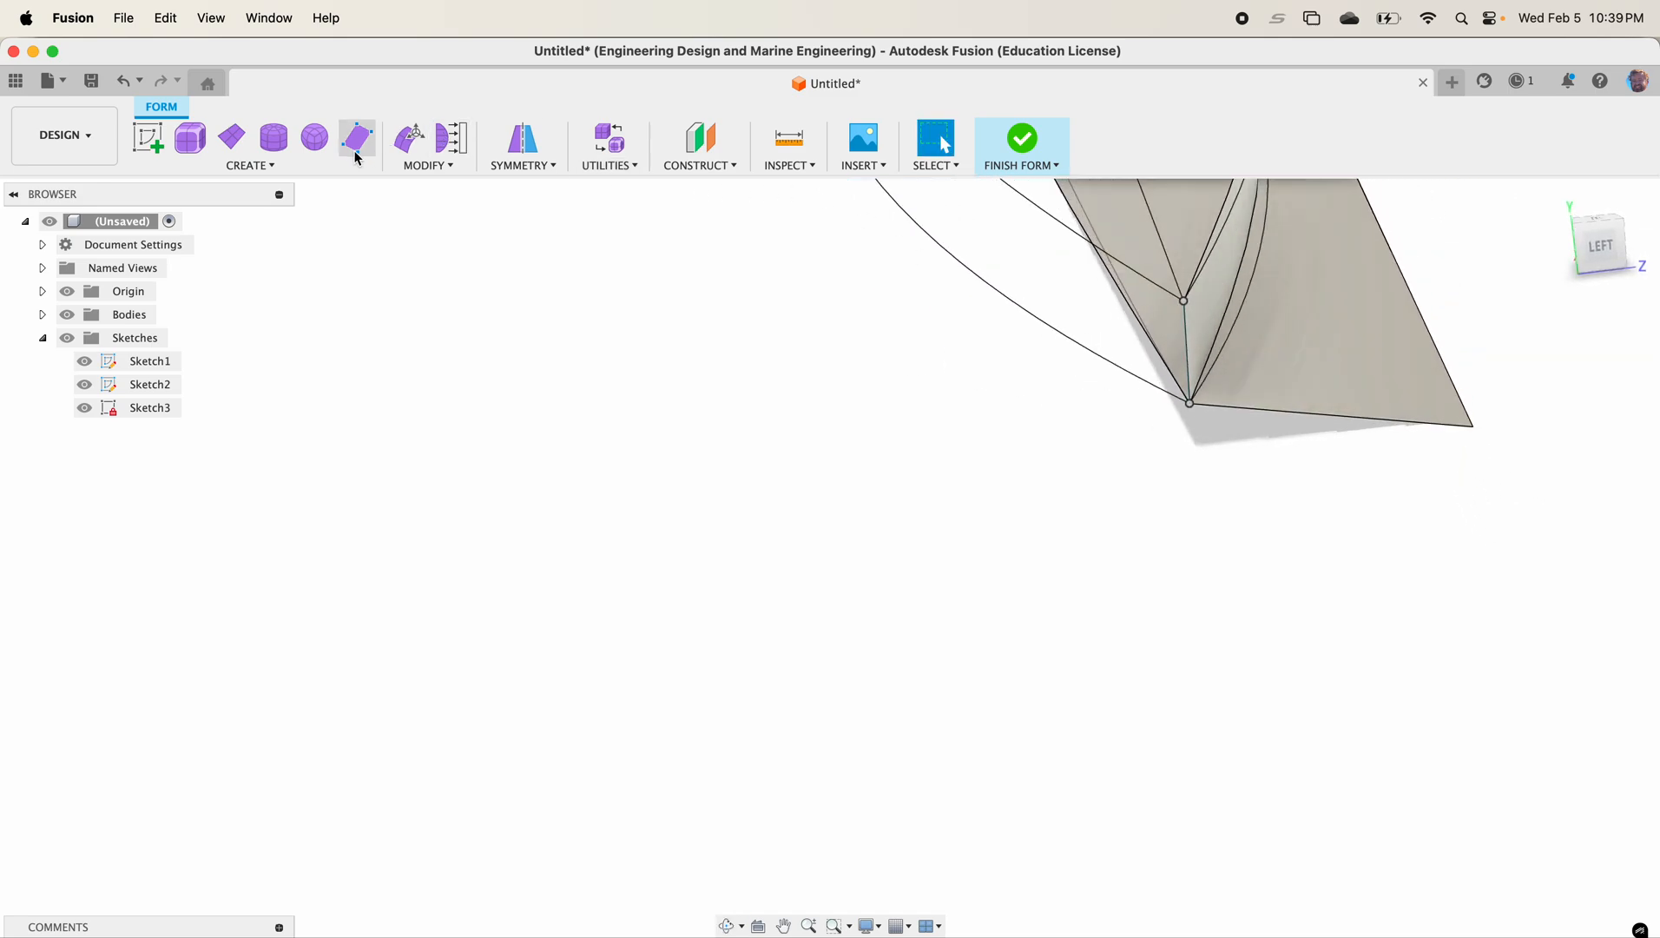
left_click(406, 143)
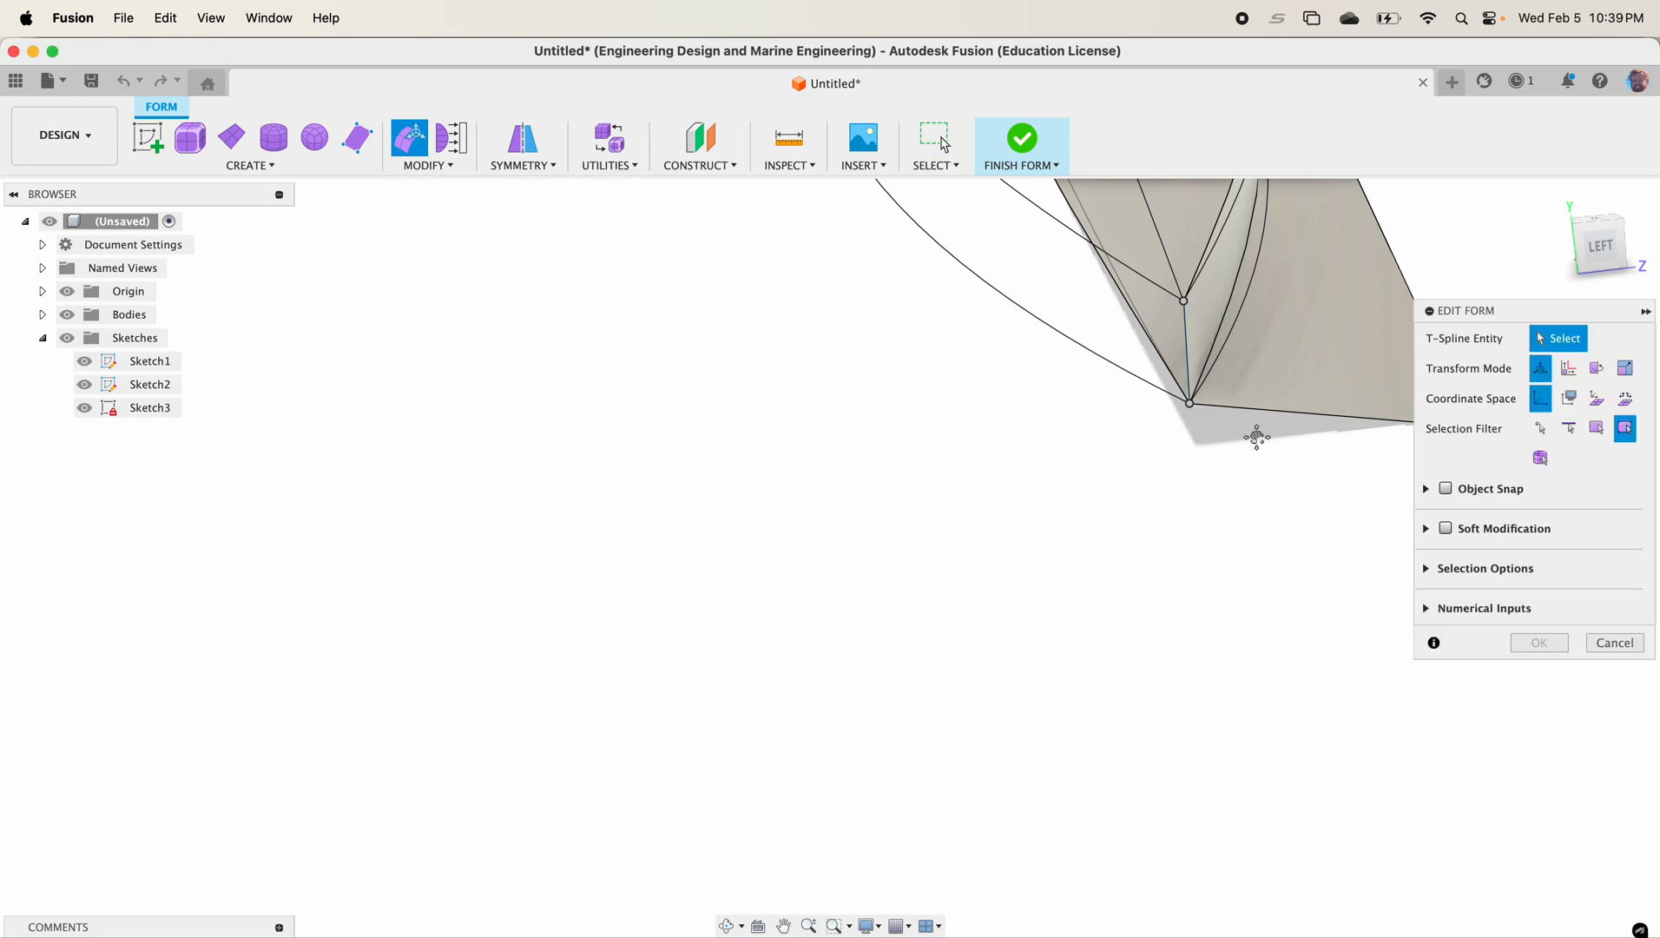
middle_click_drag(1257, 437, 1056, 441)
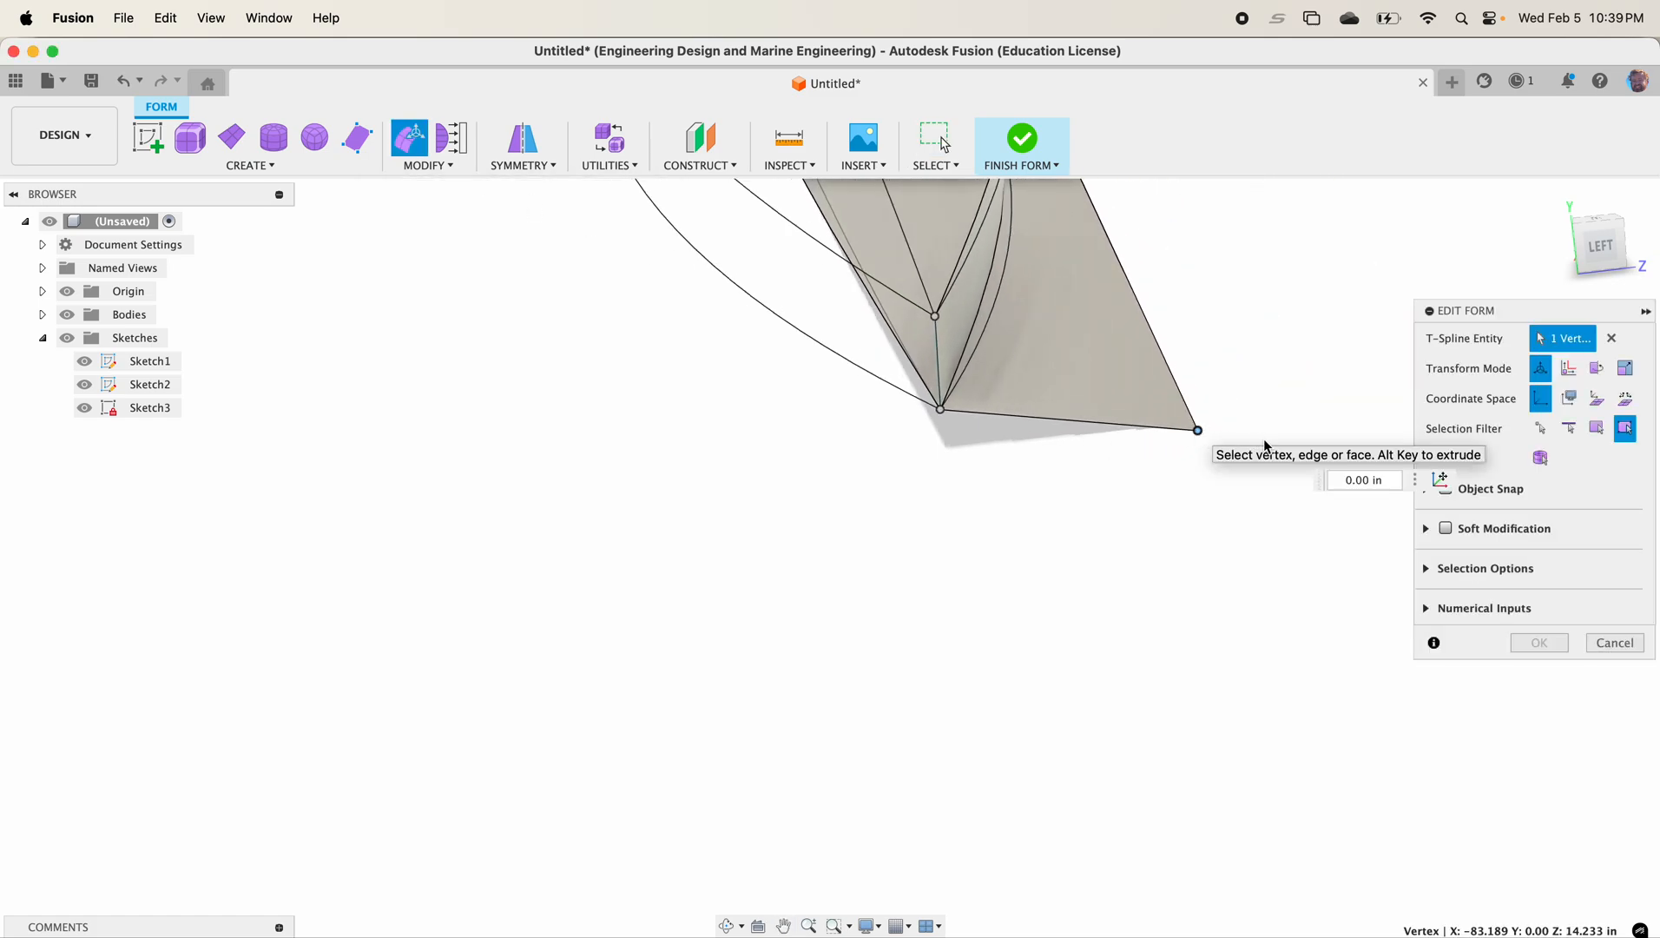
left_click(1198, 430)
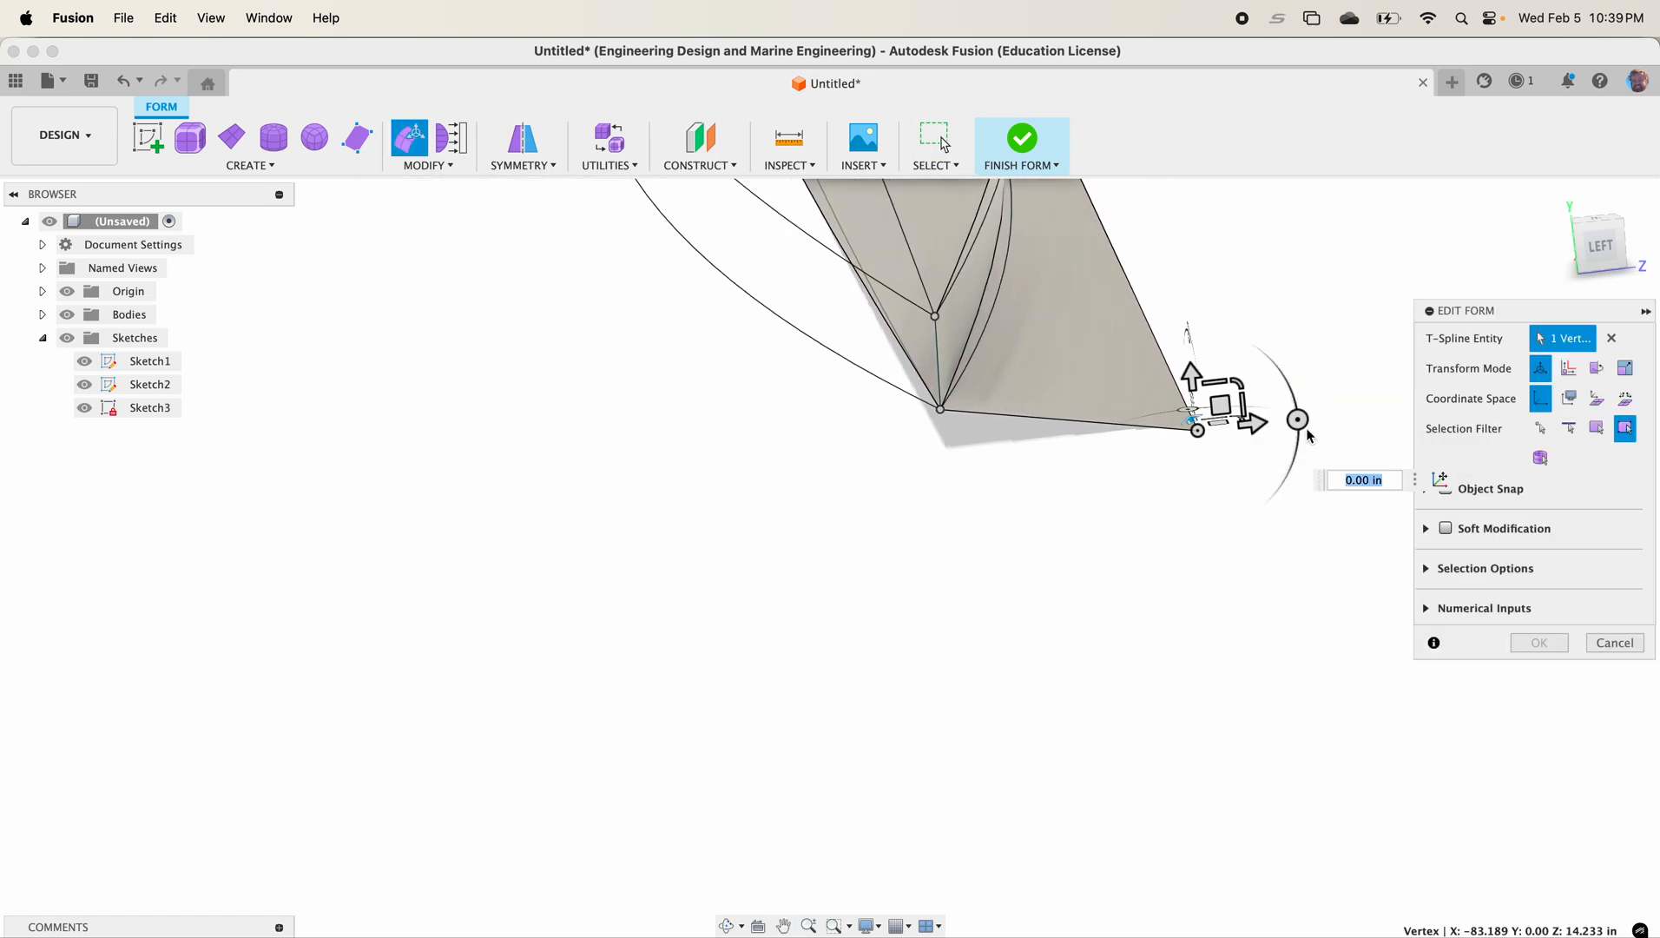
left_click(1598, 250)
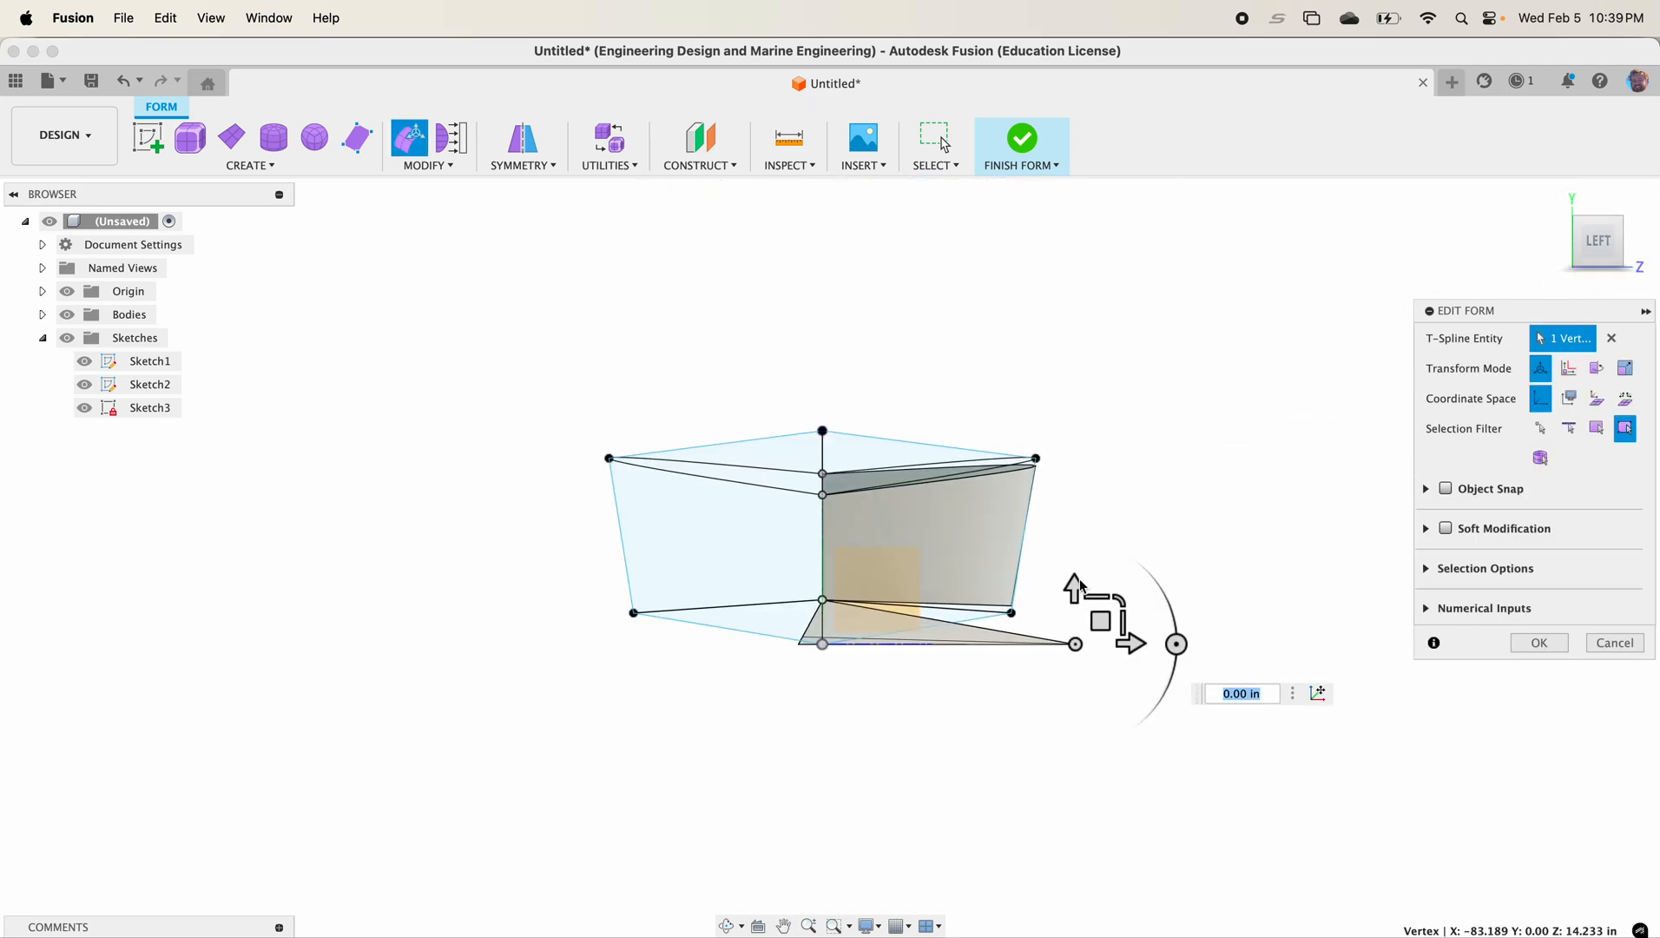
left_click_drag(1075, 580, 1075, 547)
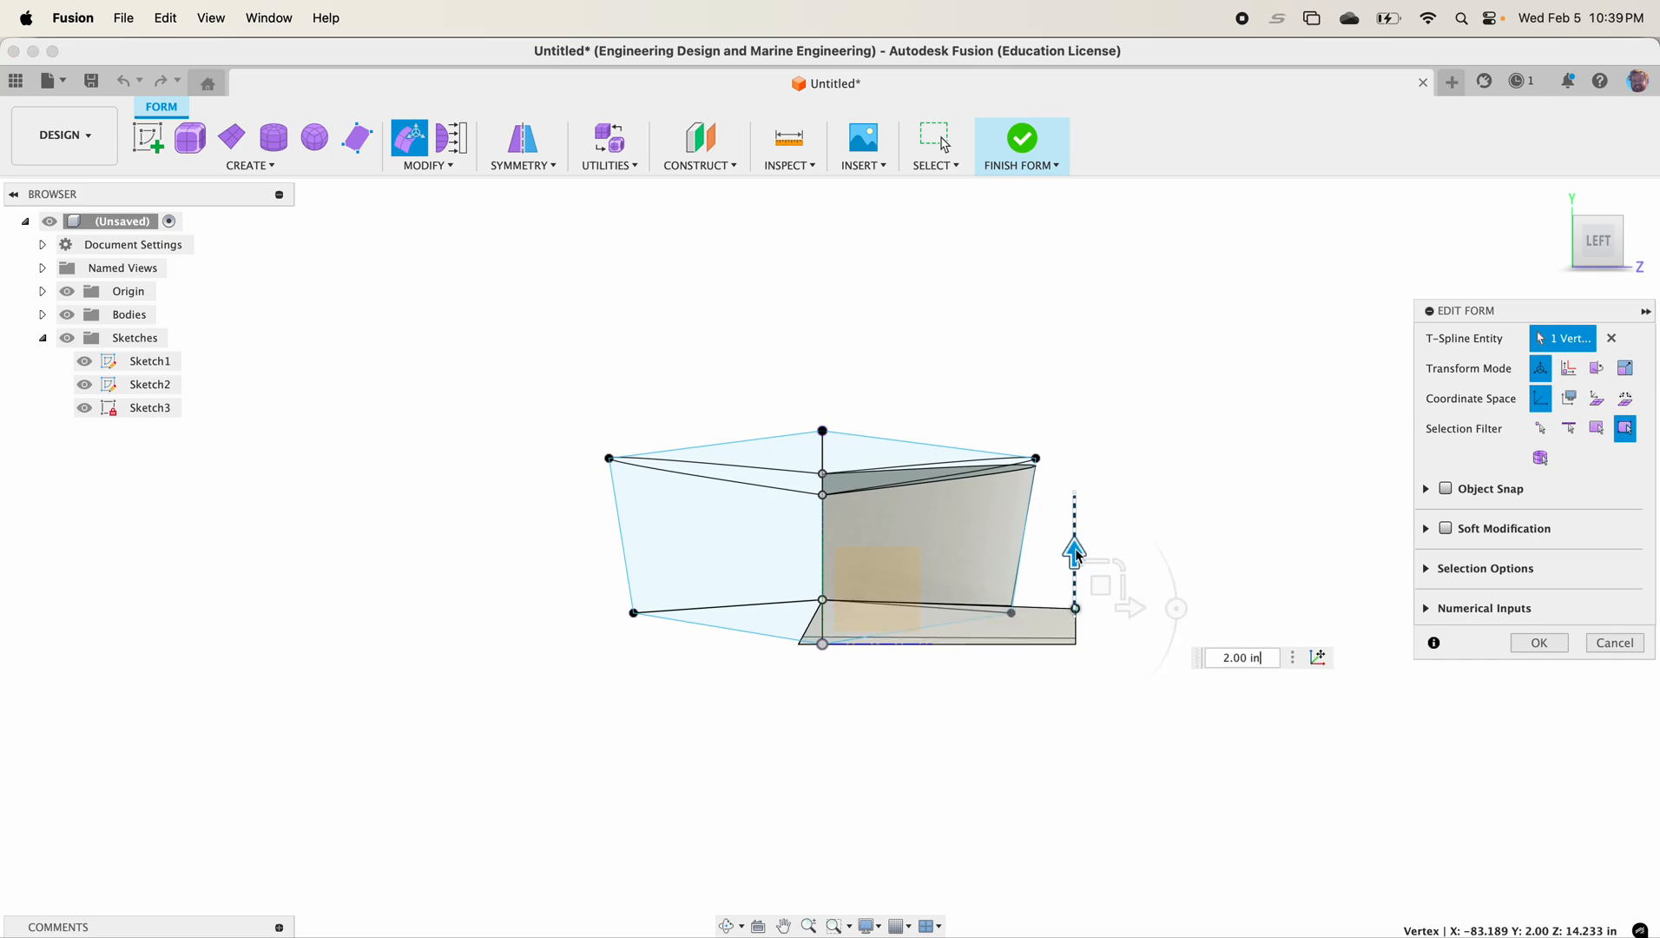
Step: Try to move the raised outer corner vertex 12 in inward along Z
left_click_drag(1129, 608, 914, 608)
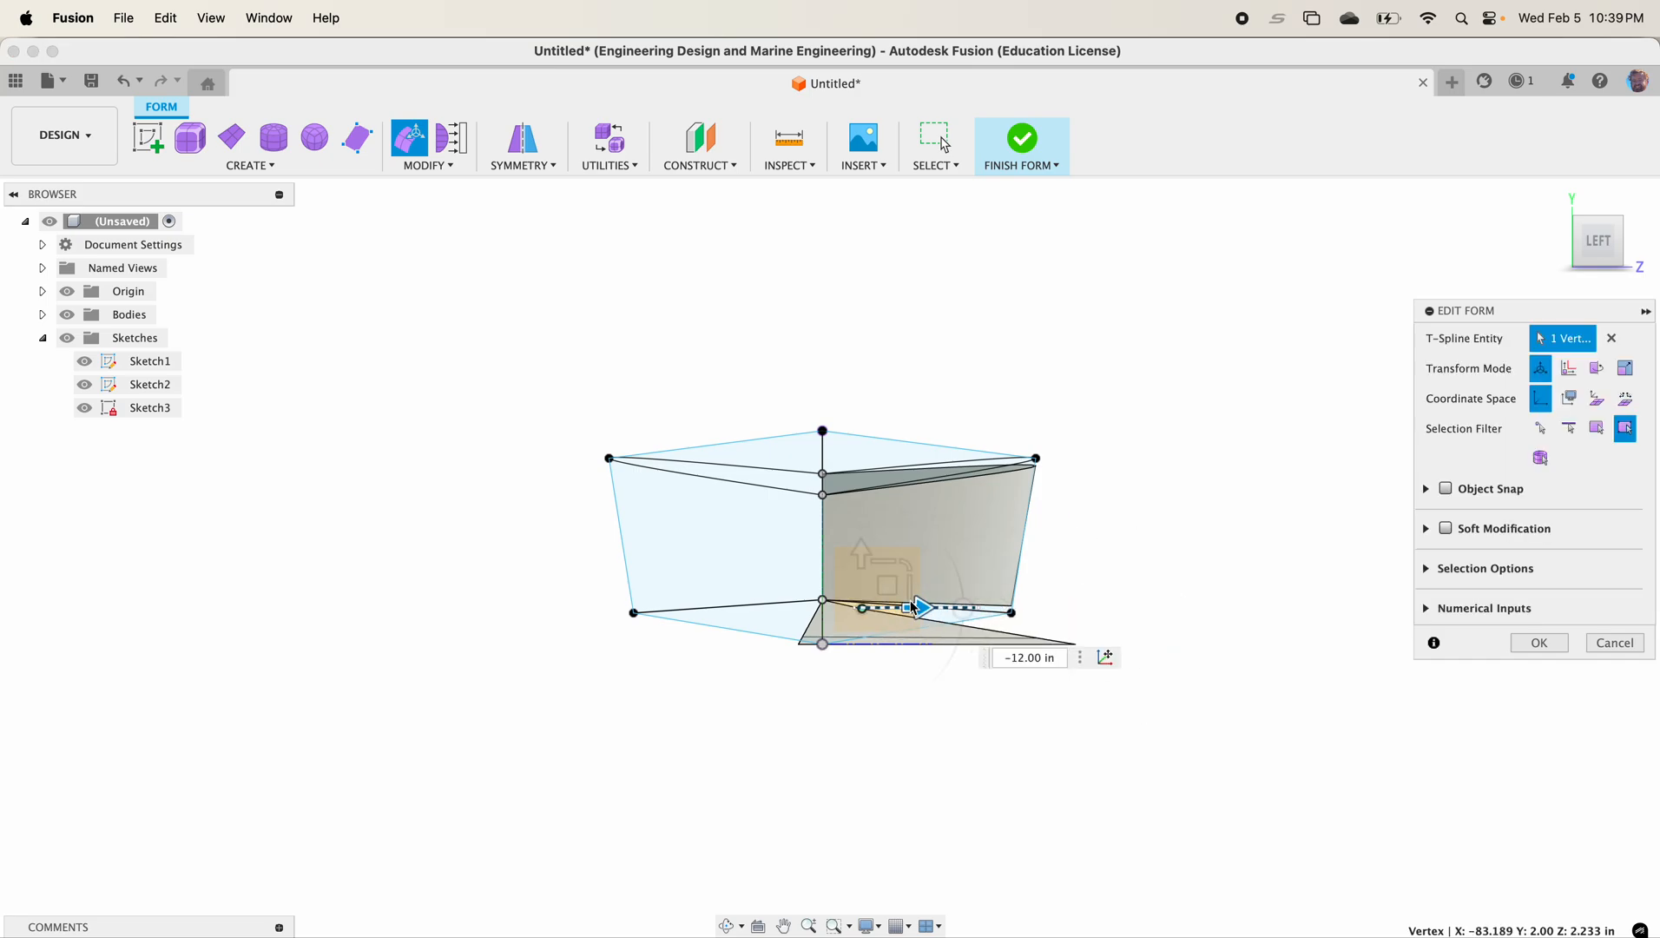
scroll(898, 605, "up", 8)
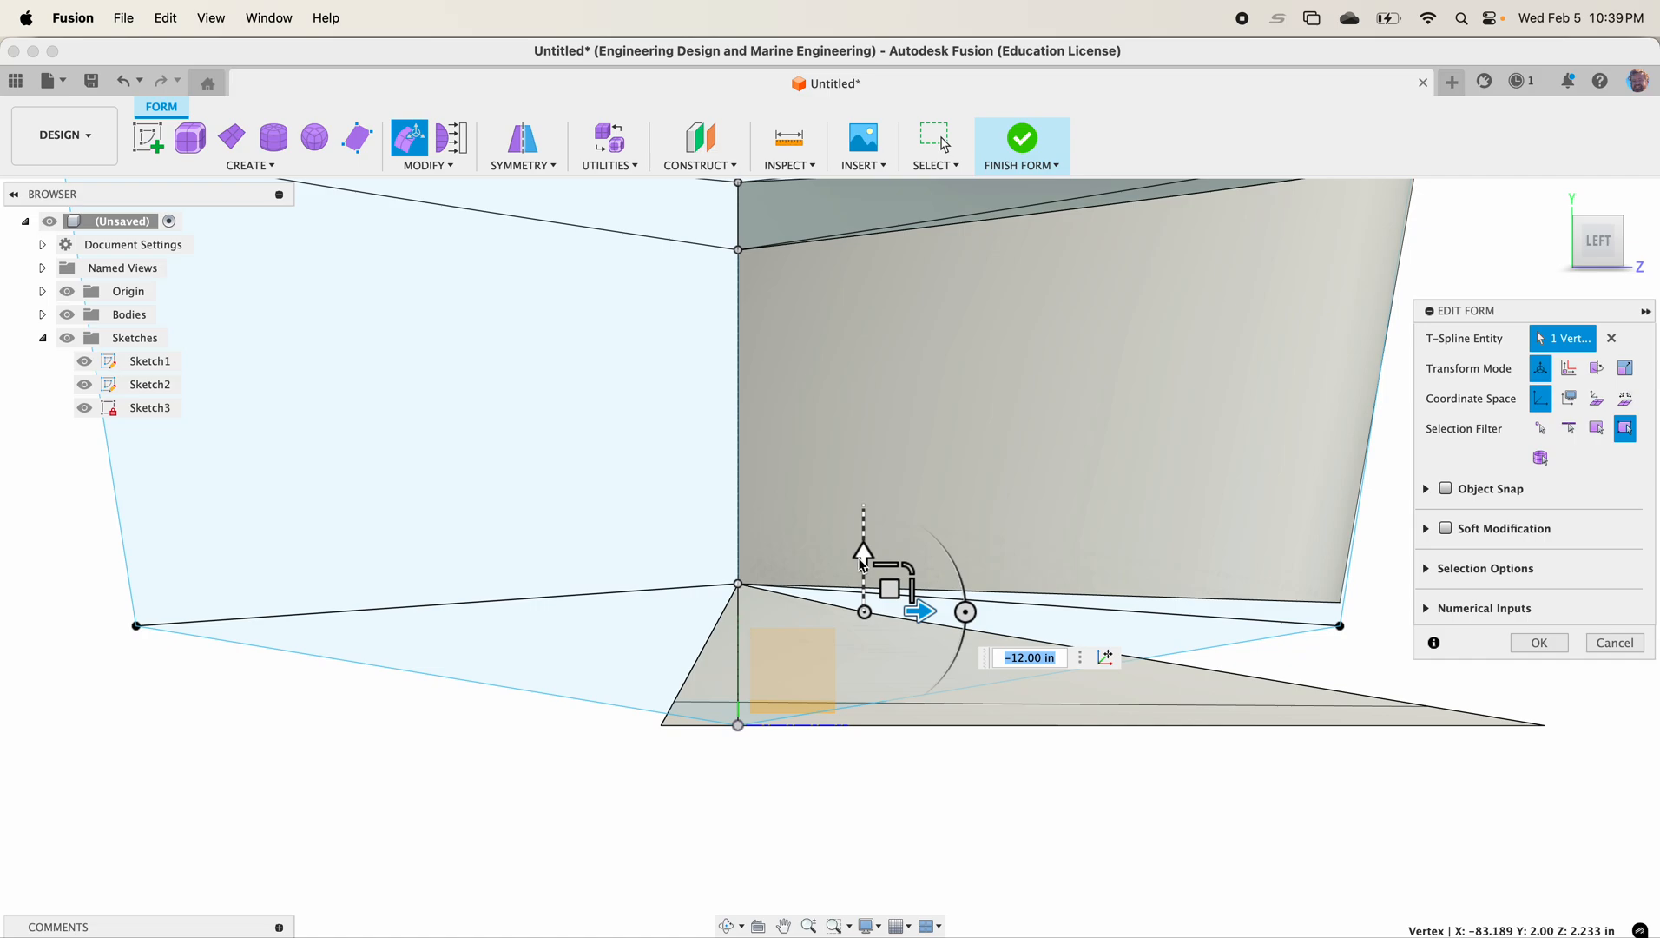
left_click(859, 543)
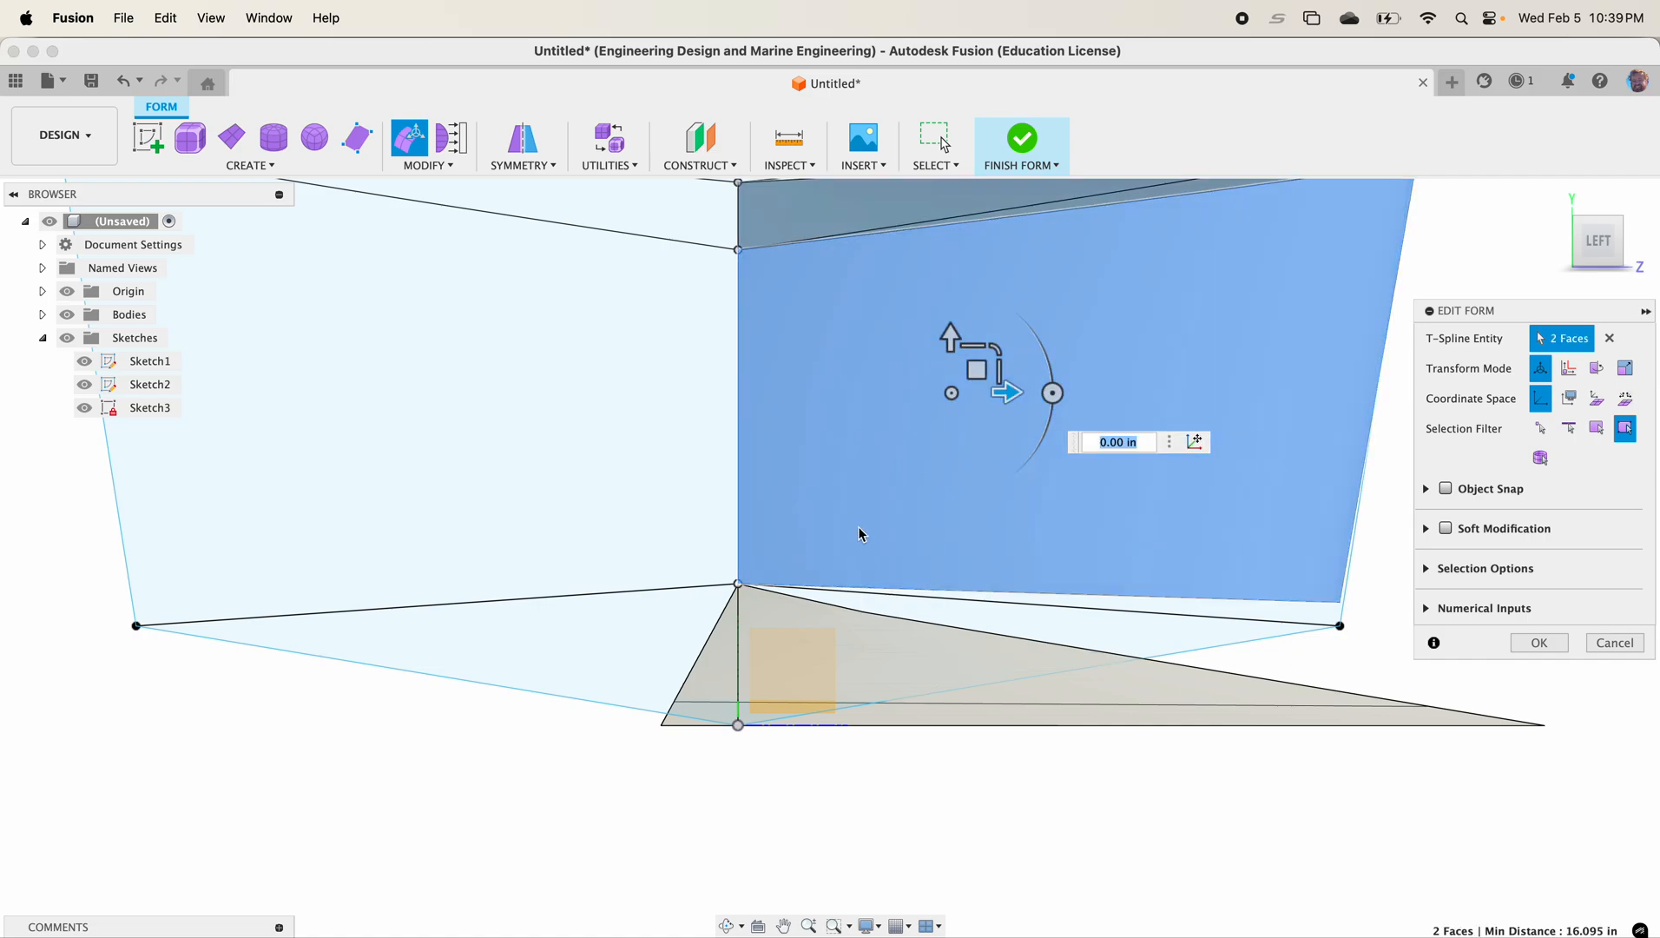
scroll(1175, 631, "down", 6)
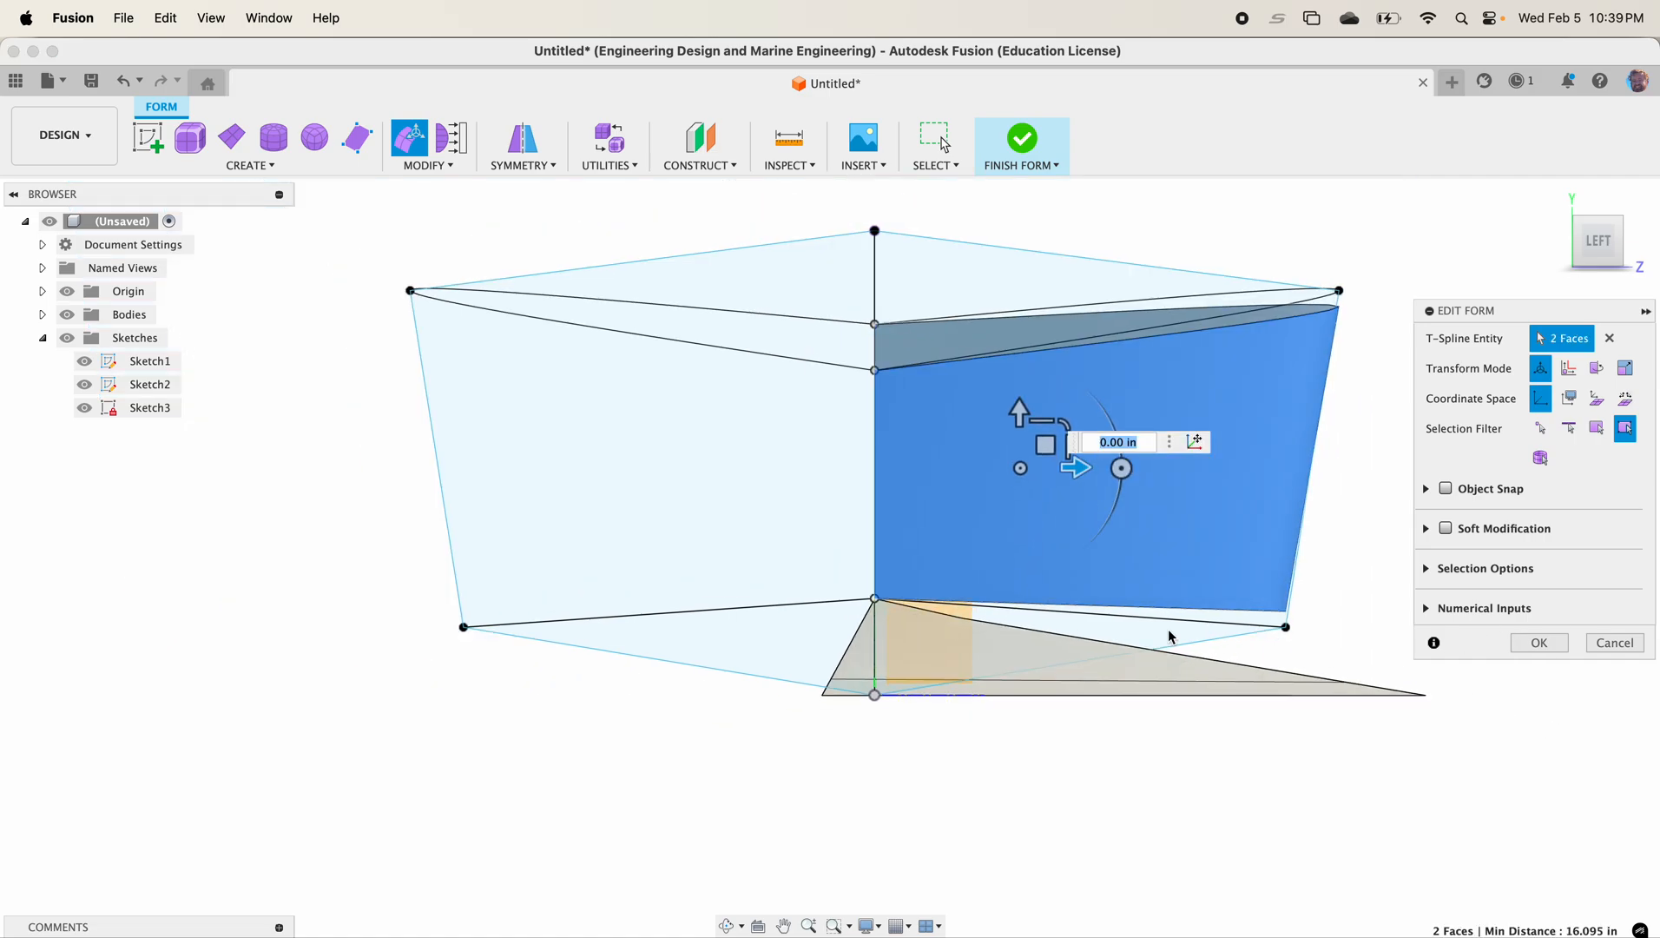
left_click(1615, 643)
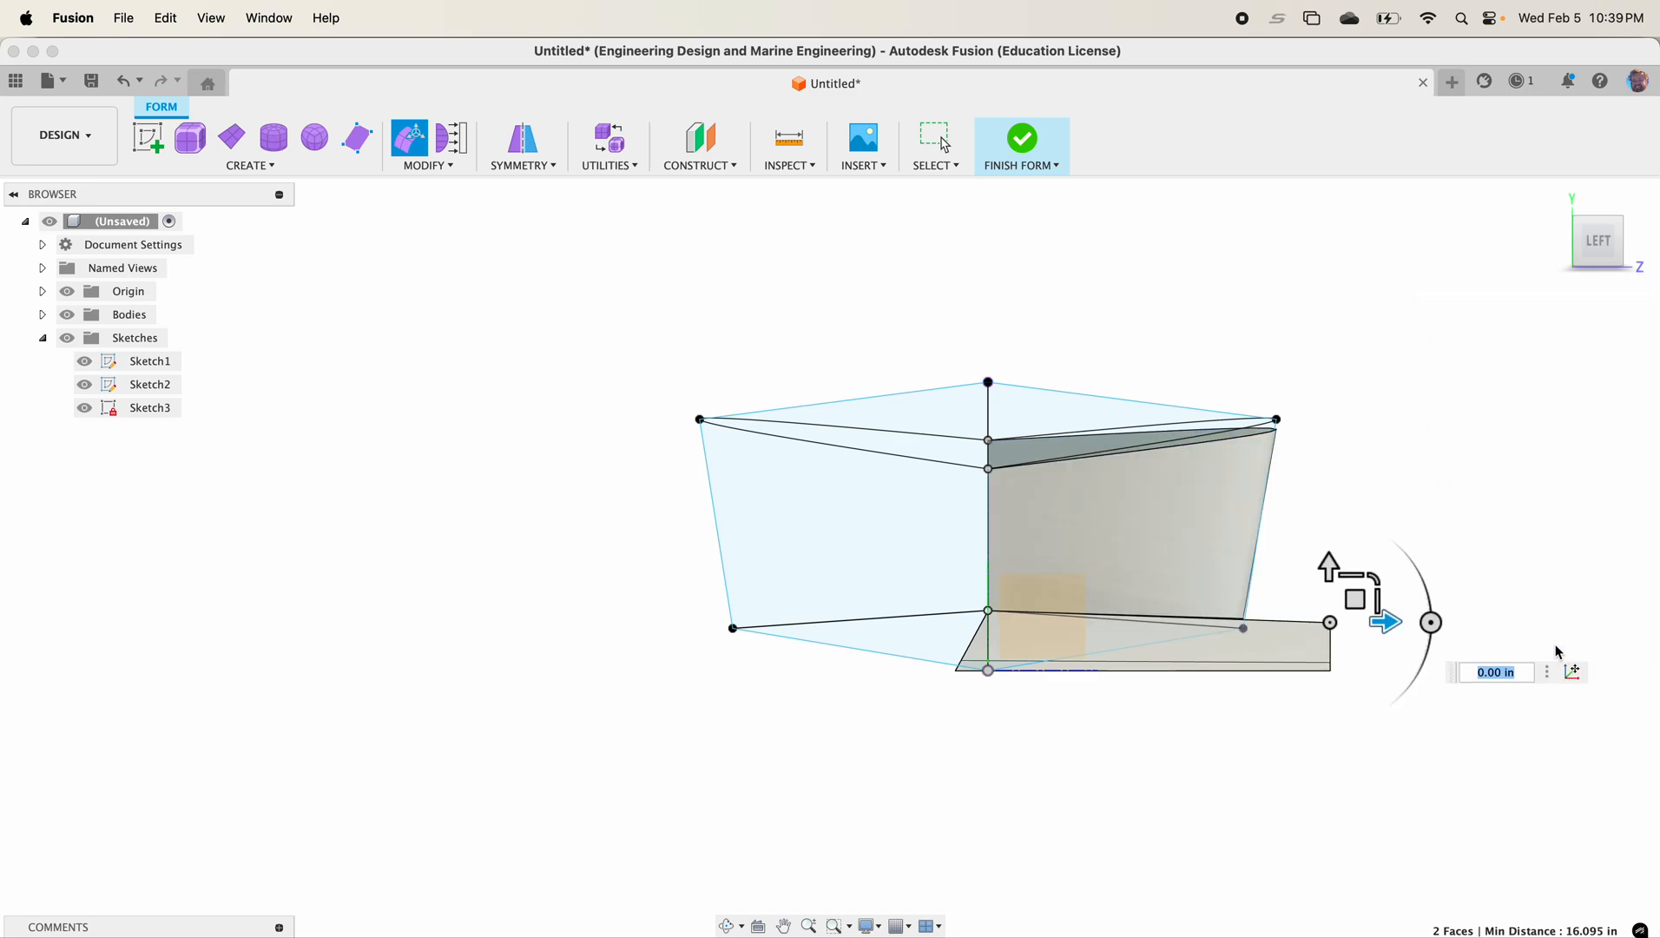
Step: Move the bottom plane's outer -X end vertex 11 in inward along Z, 1 in up, and another 1.5 in inward
left_click(409, 137)
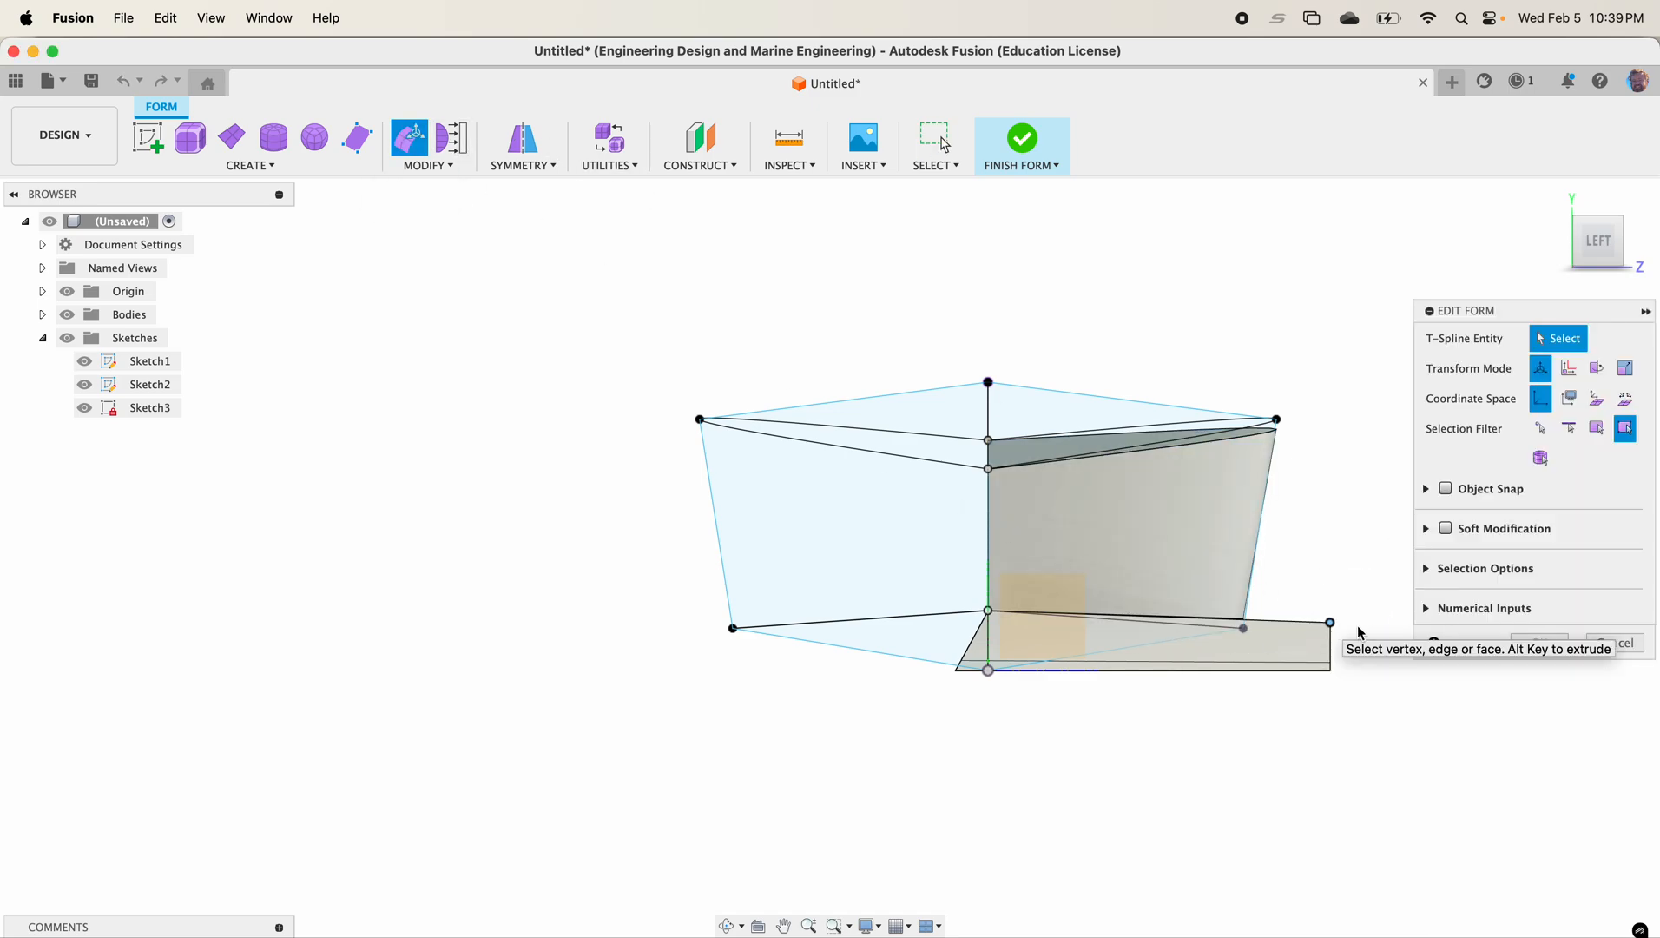
left_click(1329, 624)
left_click_drag(1386, 623, 1123, 621)
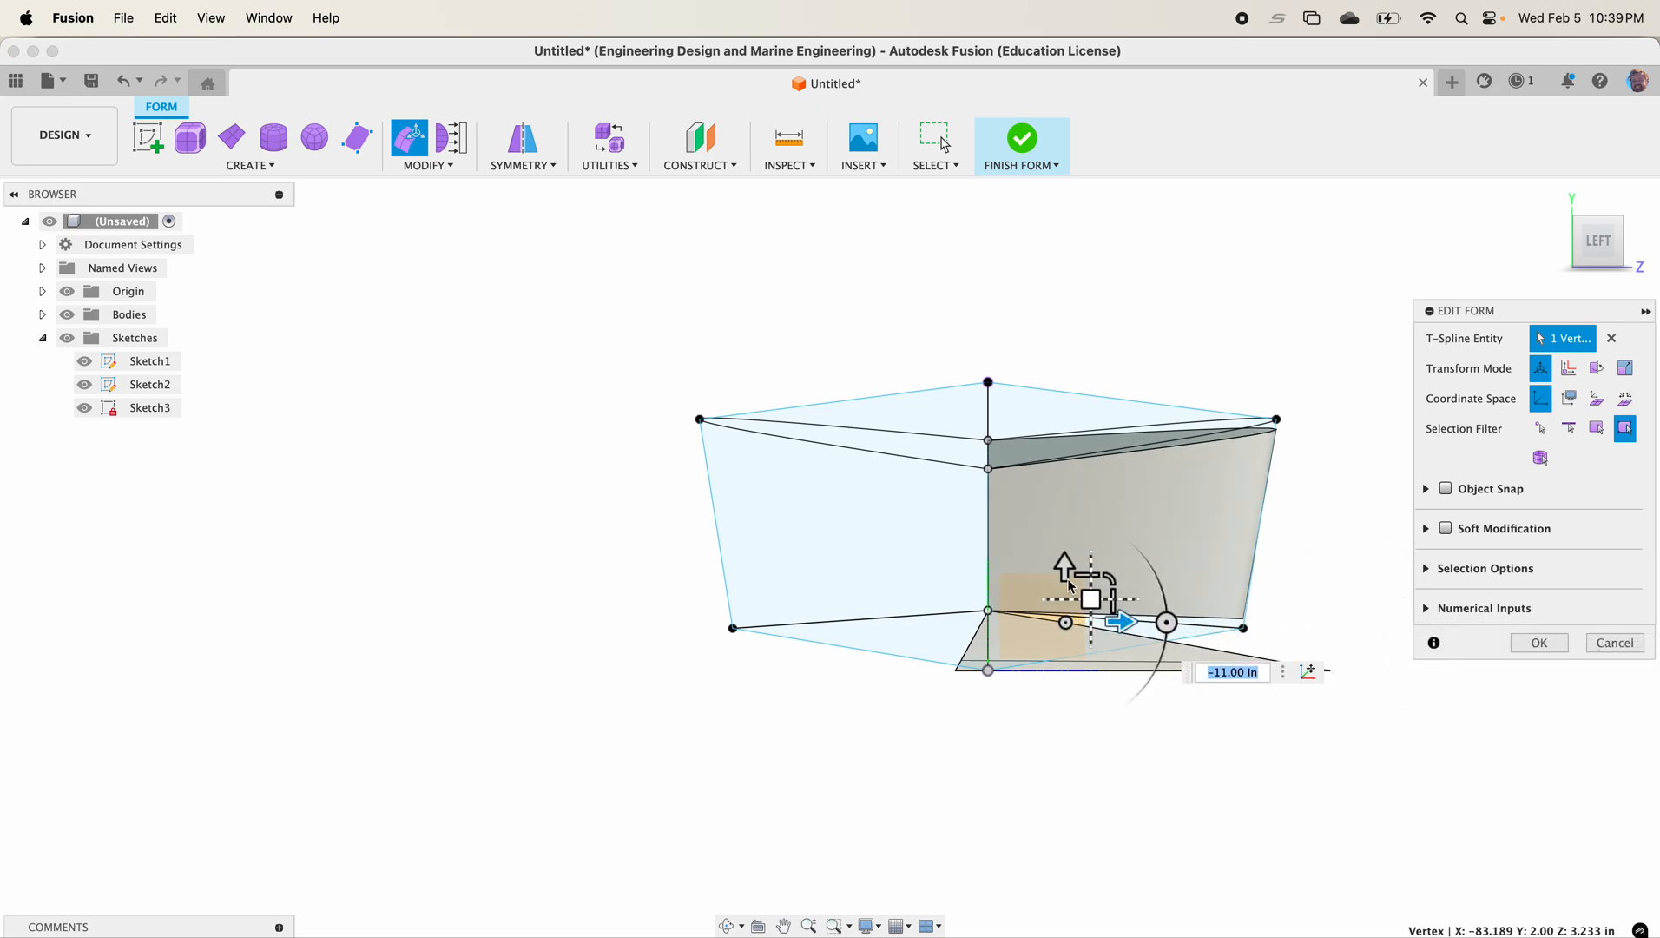
left_click_drag(1063, 560, 1061, 534)
scroll(1059, 599, "up", 3)
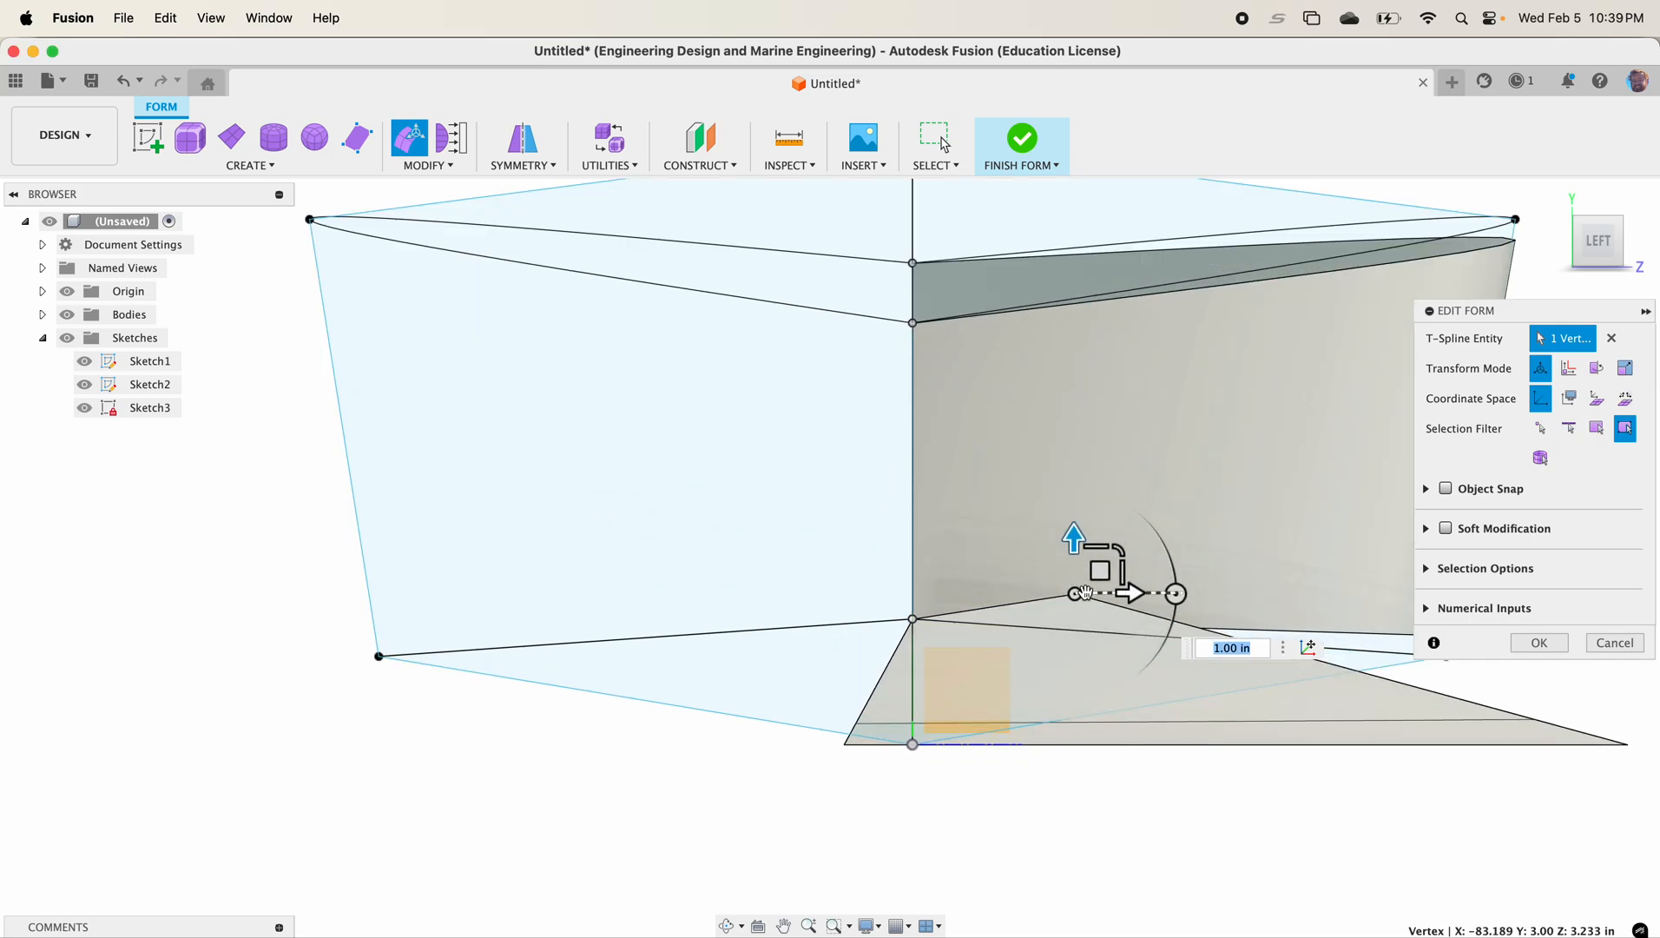
left_click_drag(1085, 593, 1061, 598)
scroll(1111, 560, "down", 5)
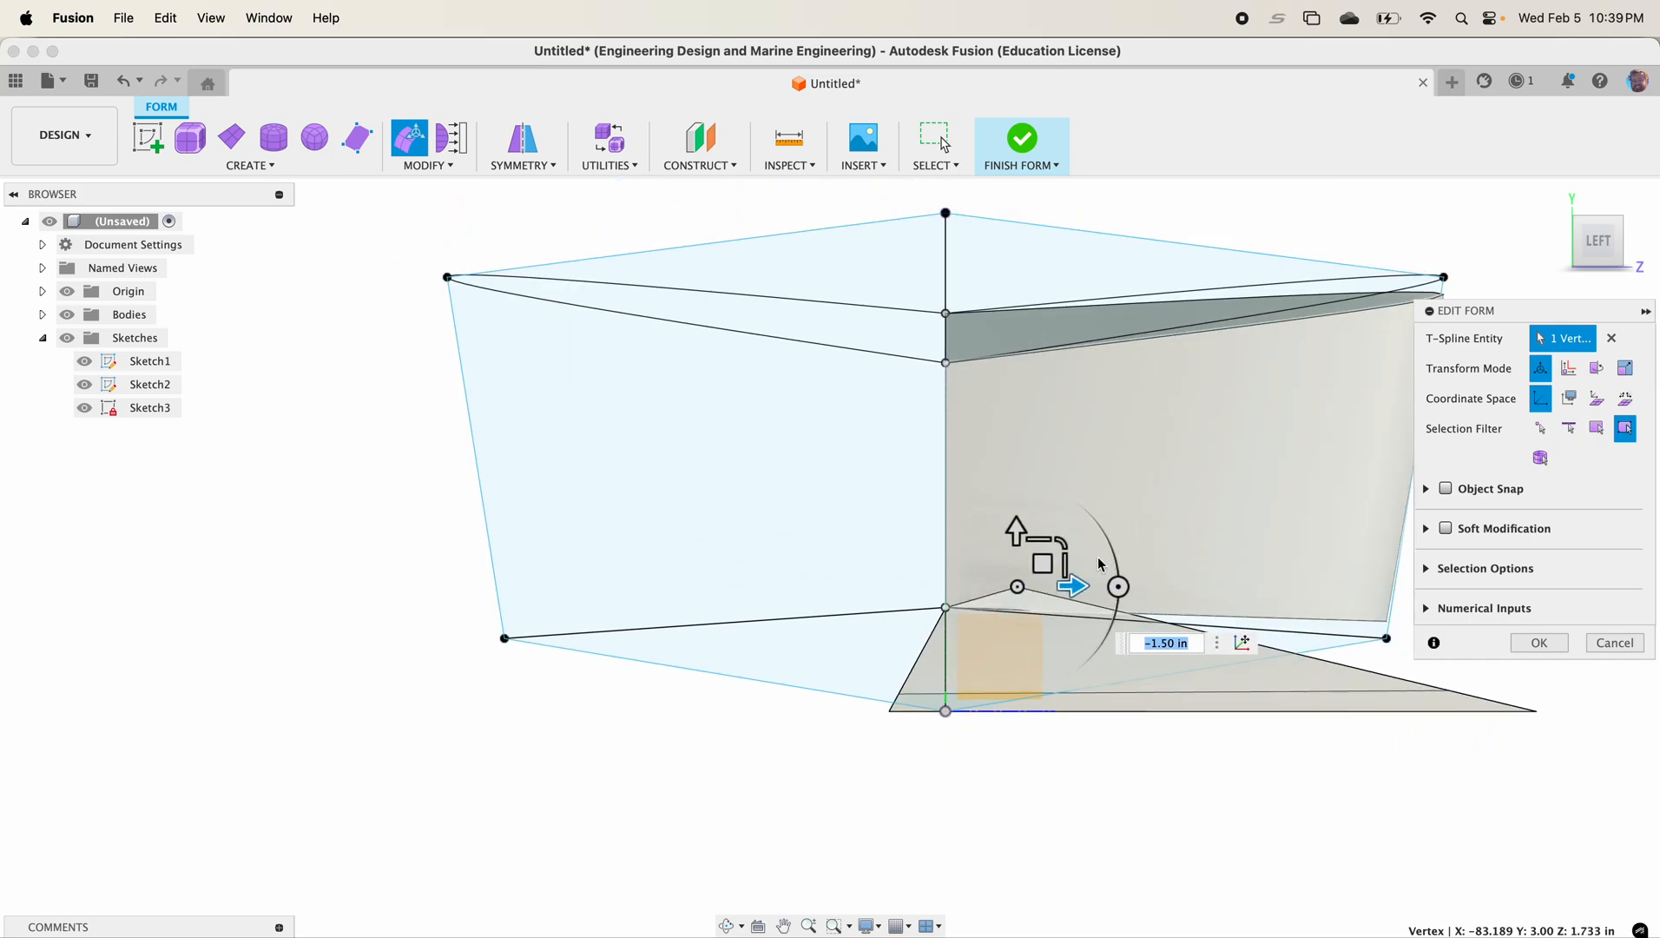
Step: Move the bottom plane's outer -X end vertex 1.5 in along X toward midship and accept the form edit
mouse_move(1111, 575)
middle_mouse_down("shift")
mouse_move(1078, 597)
mouse_move(1096, 582)
middle_mouse_up("shift")
middle_click_drag(1143, 471, 1410, 213)
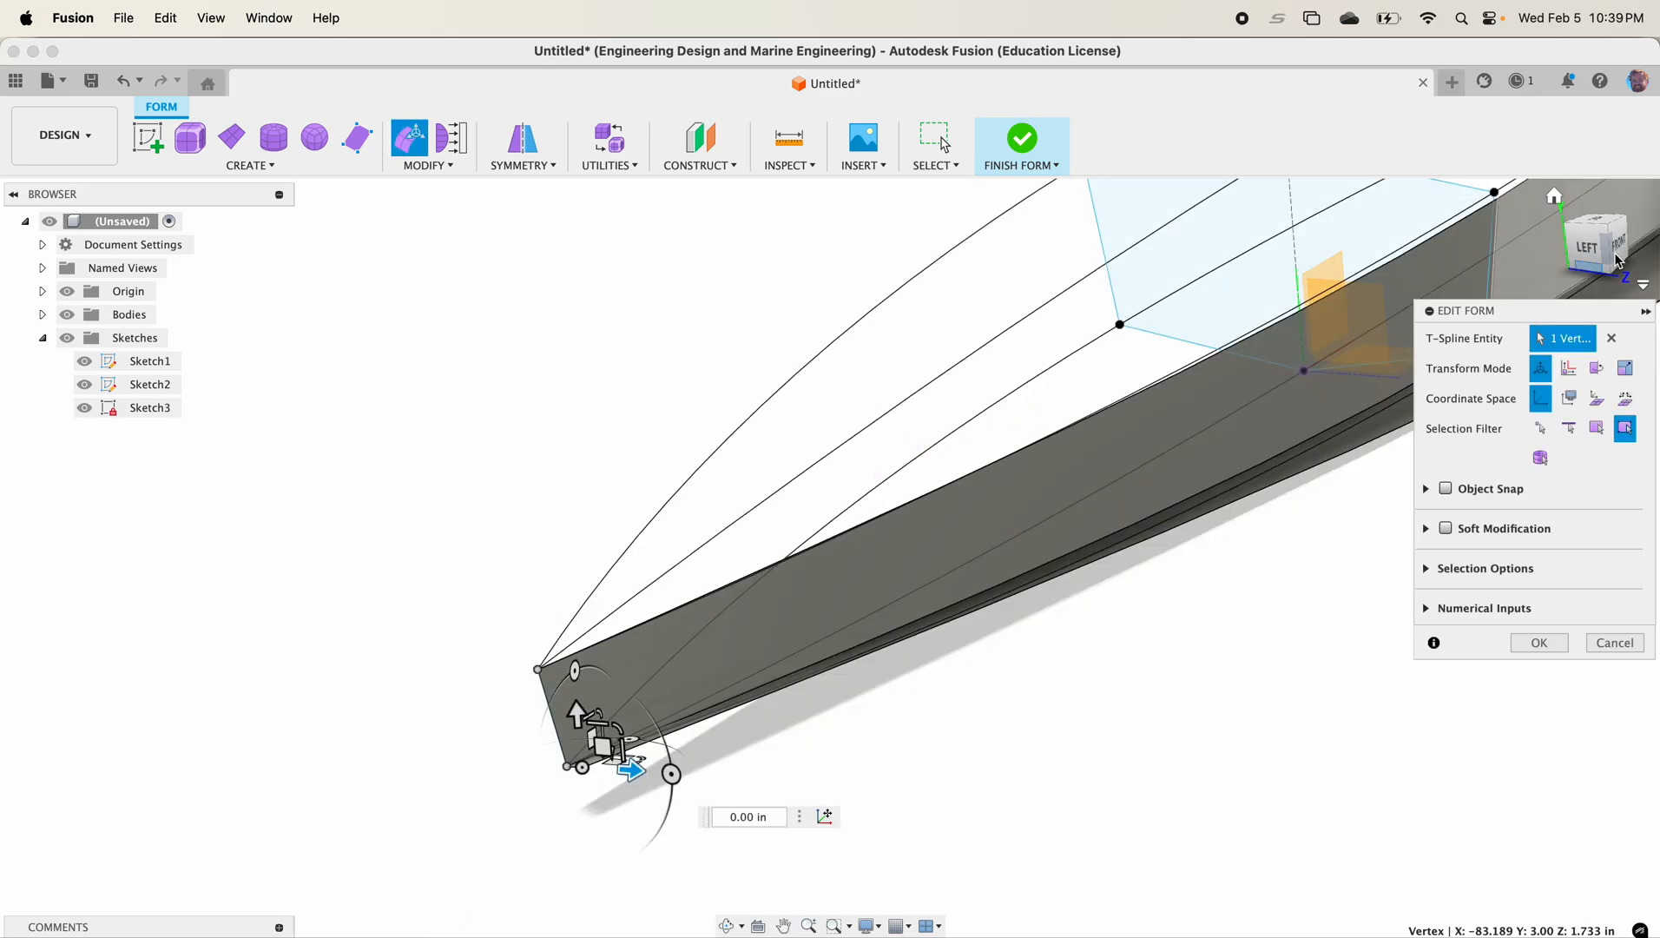
left_click(1612, 256)
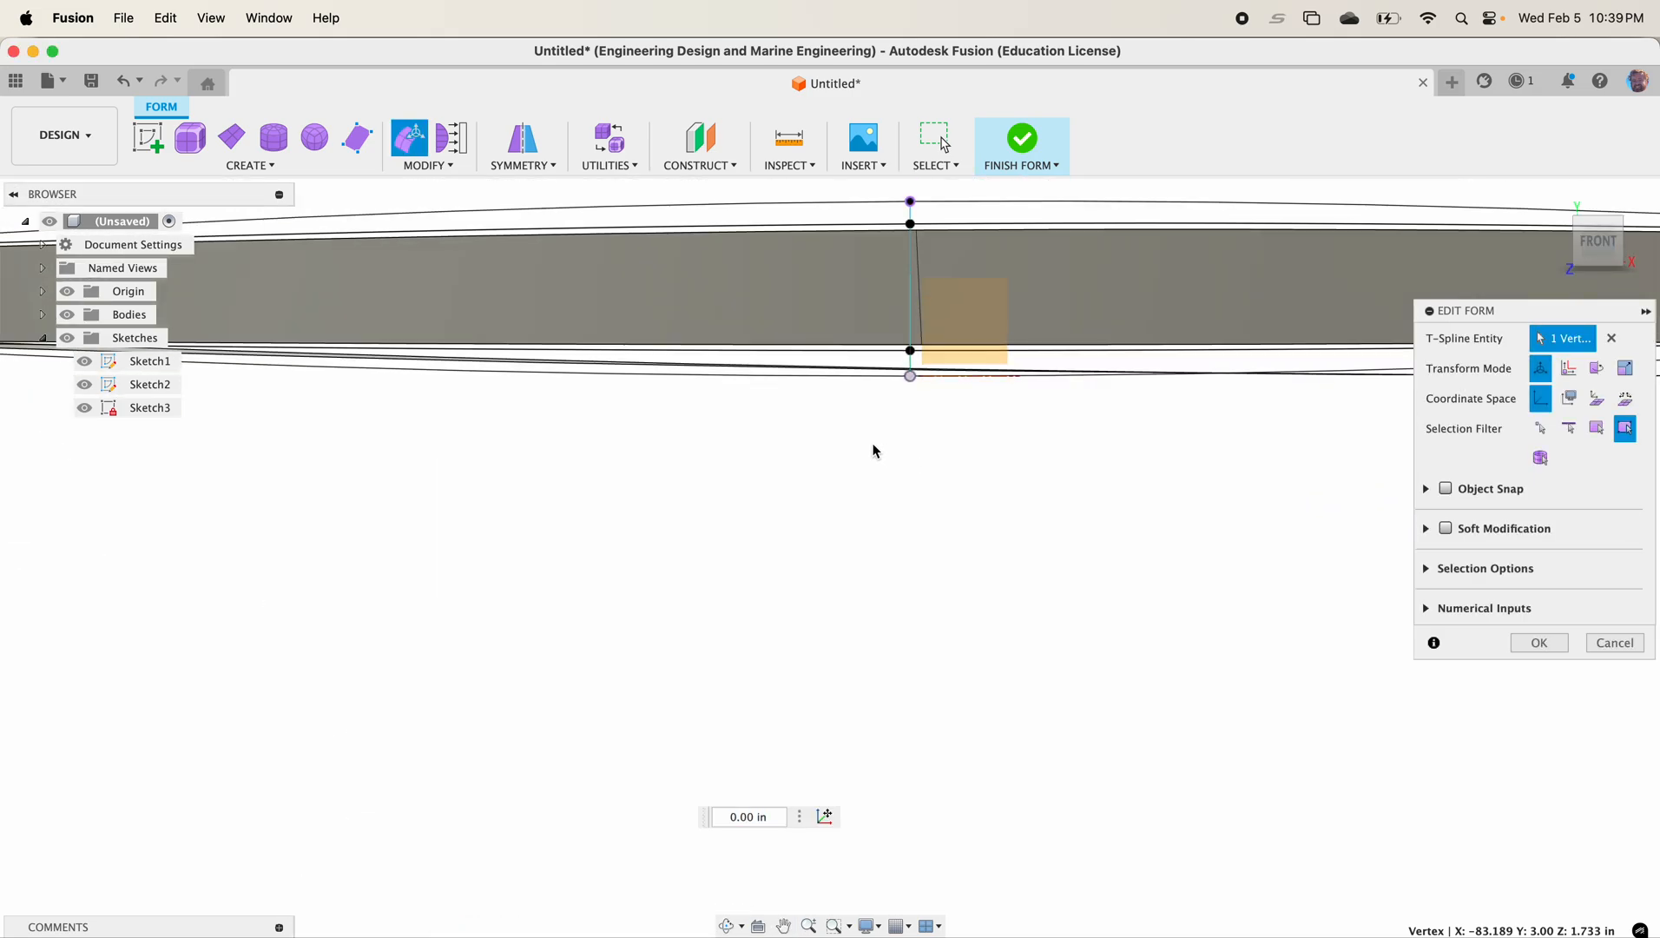
scroll(692, 430, "down", 3)
middle_click_drag(243, 412, 411, 397)
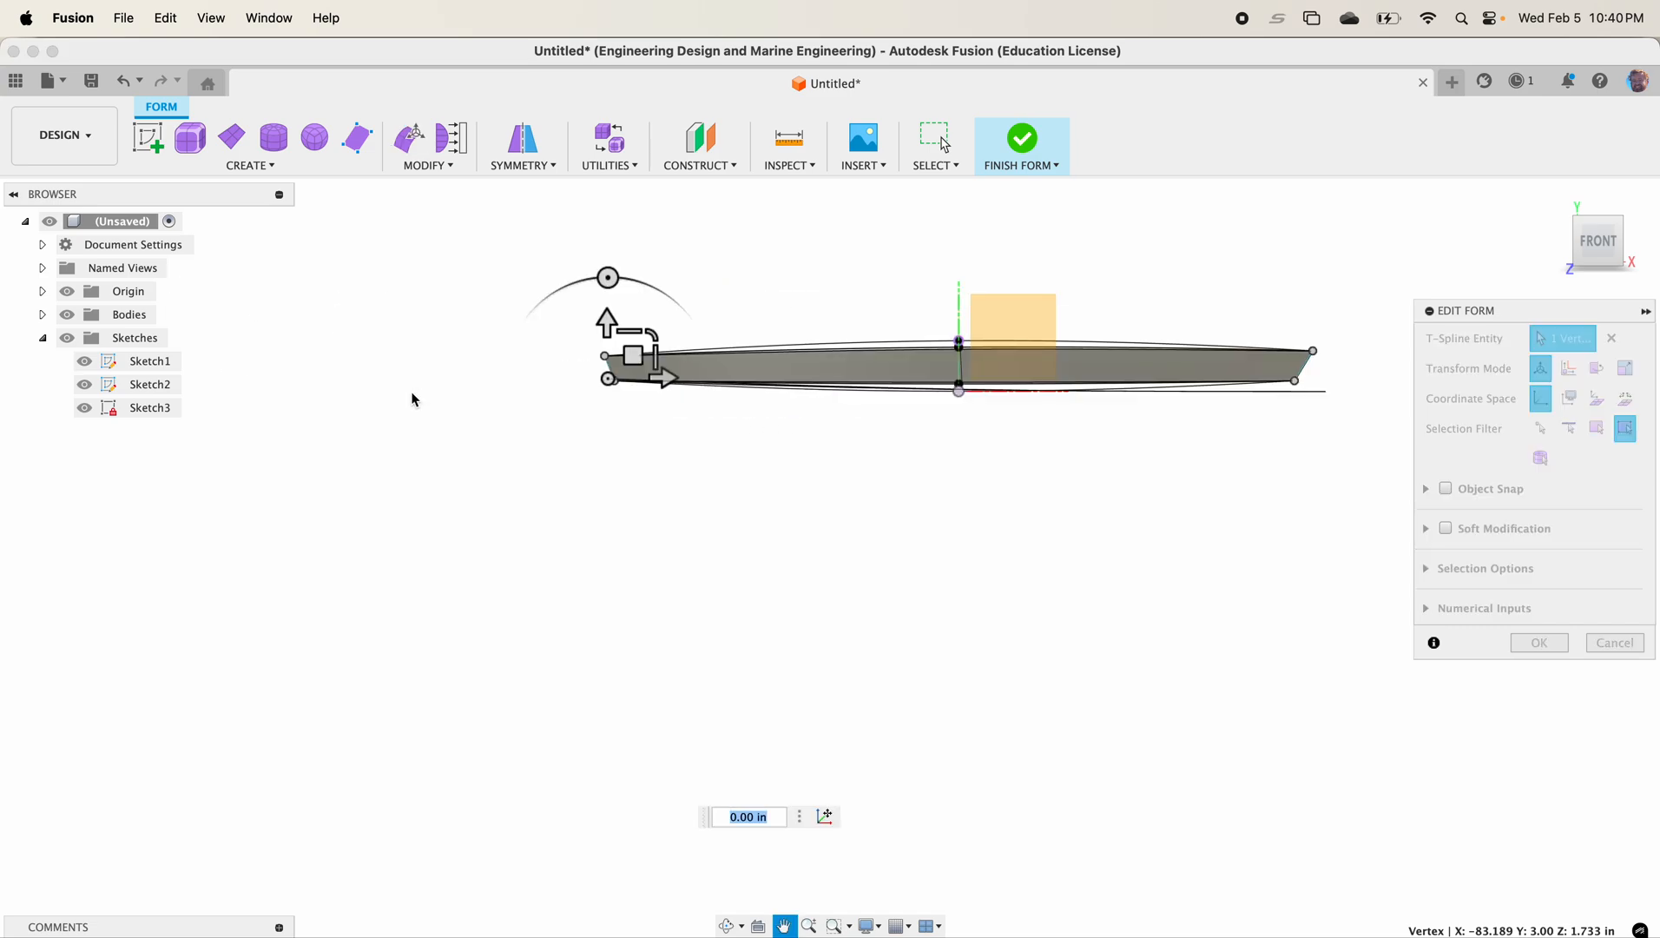
scroll(614, 381, "up", 10)
scroll(619, 382, "up", 5)
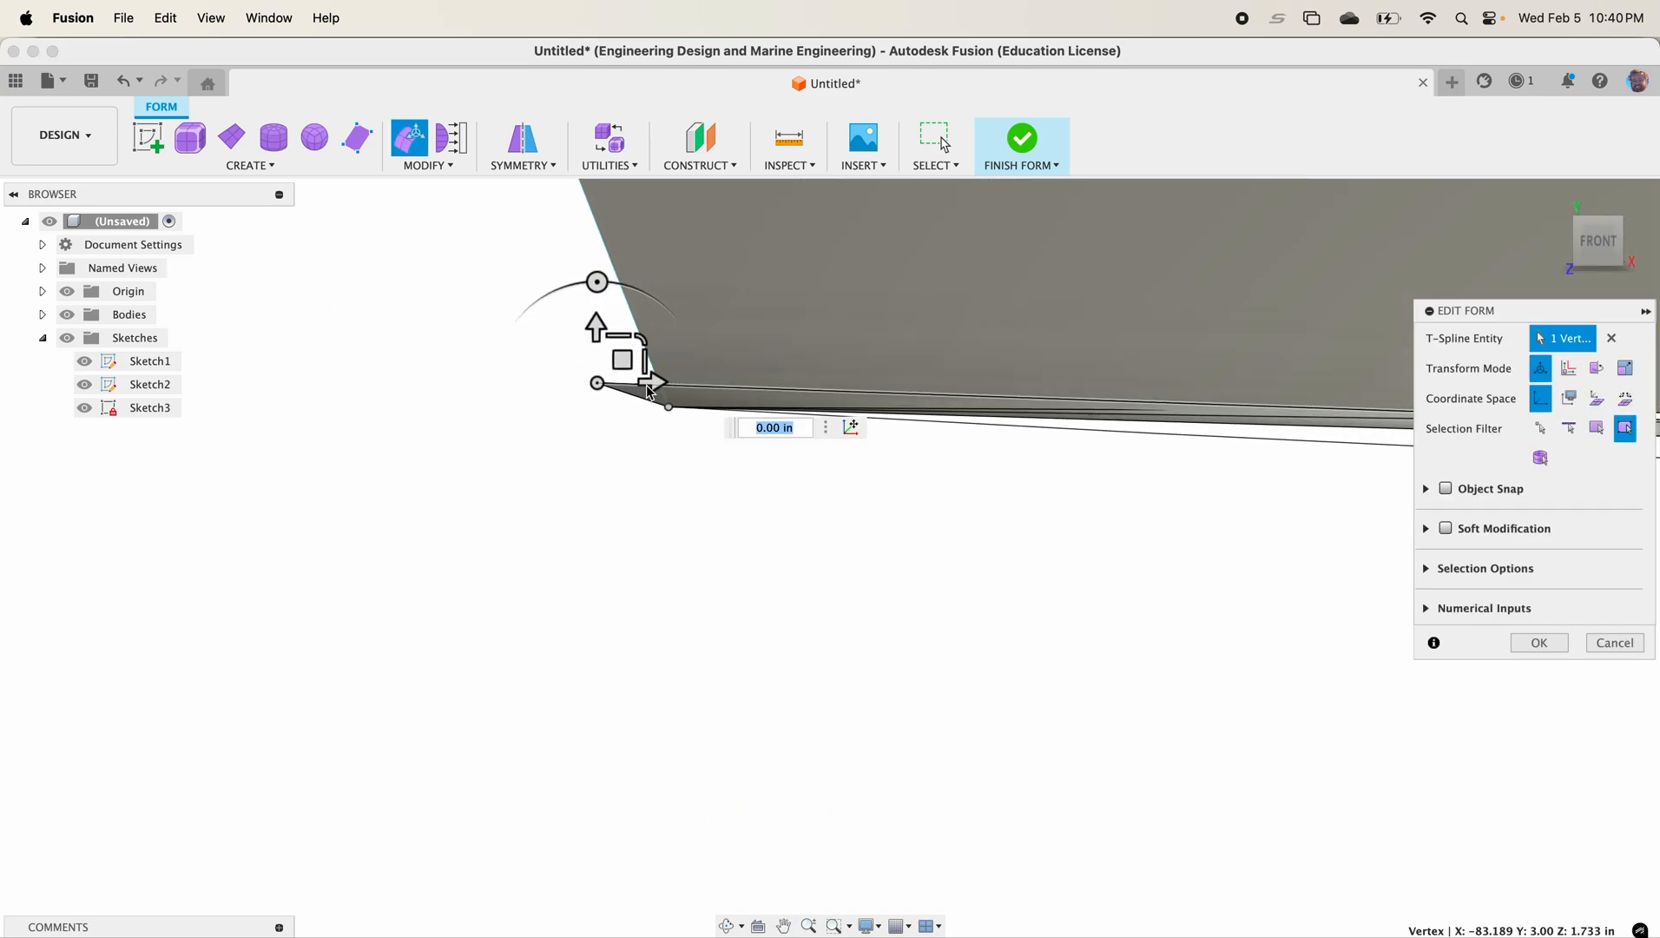
left_click_drag(660, 381, 722, 379)
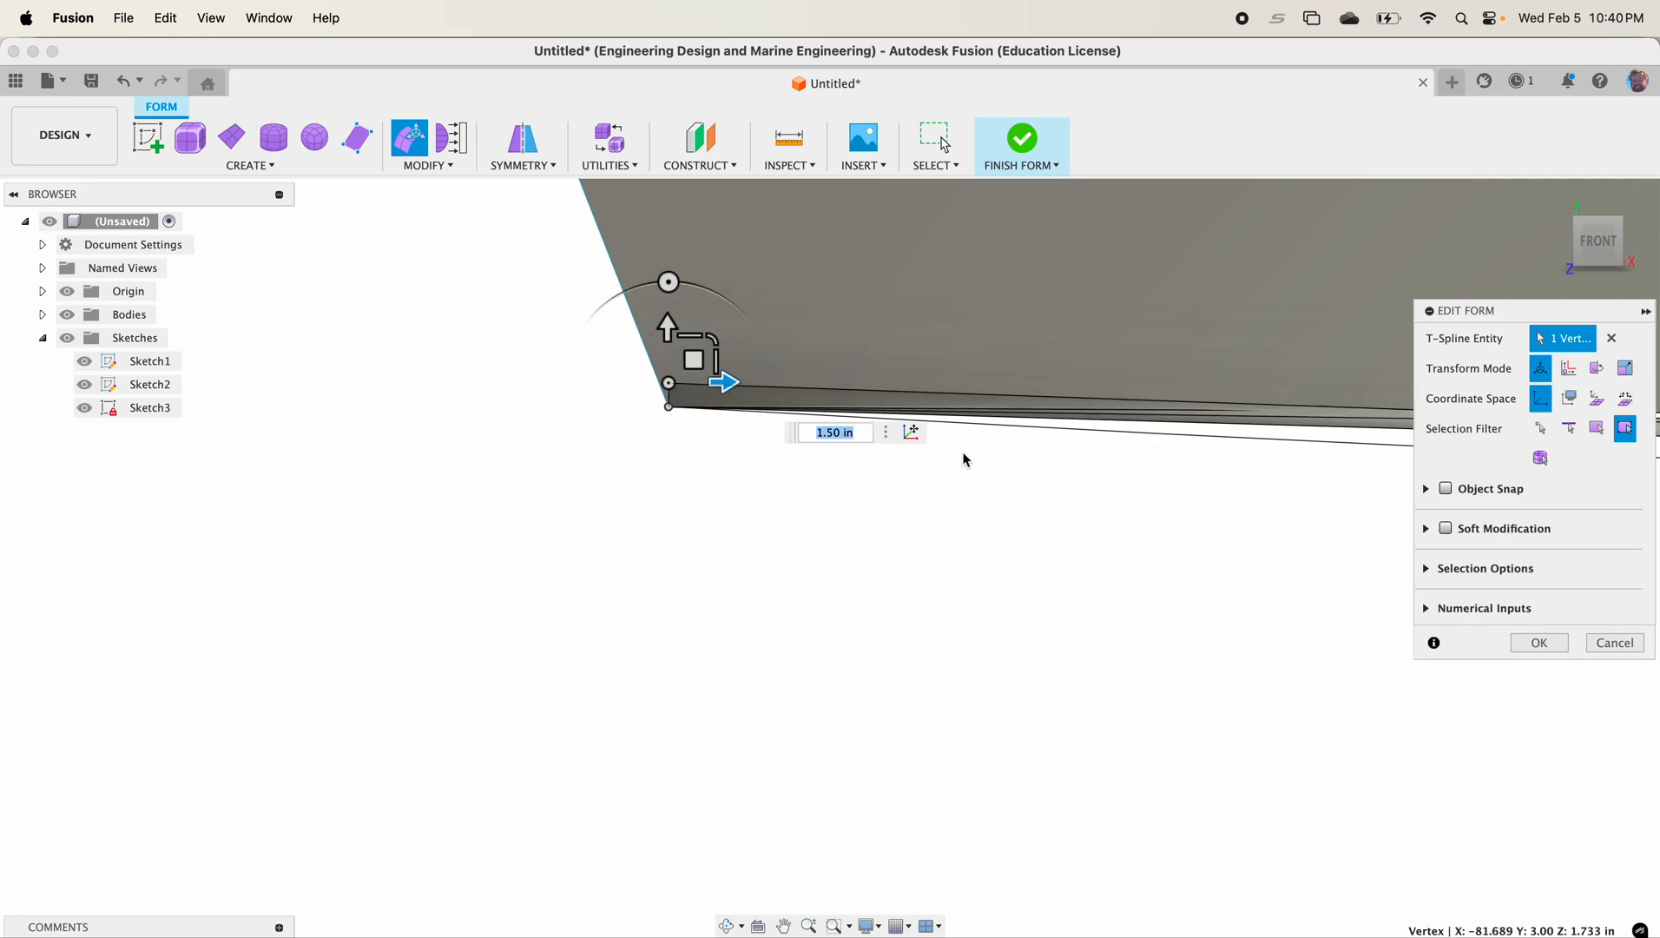
scroll(778, 408, "down", 5)
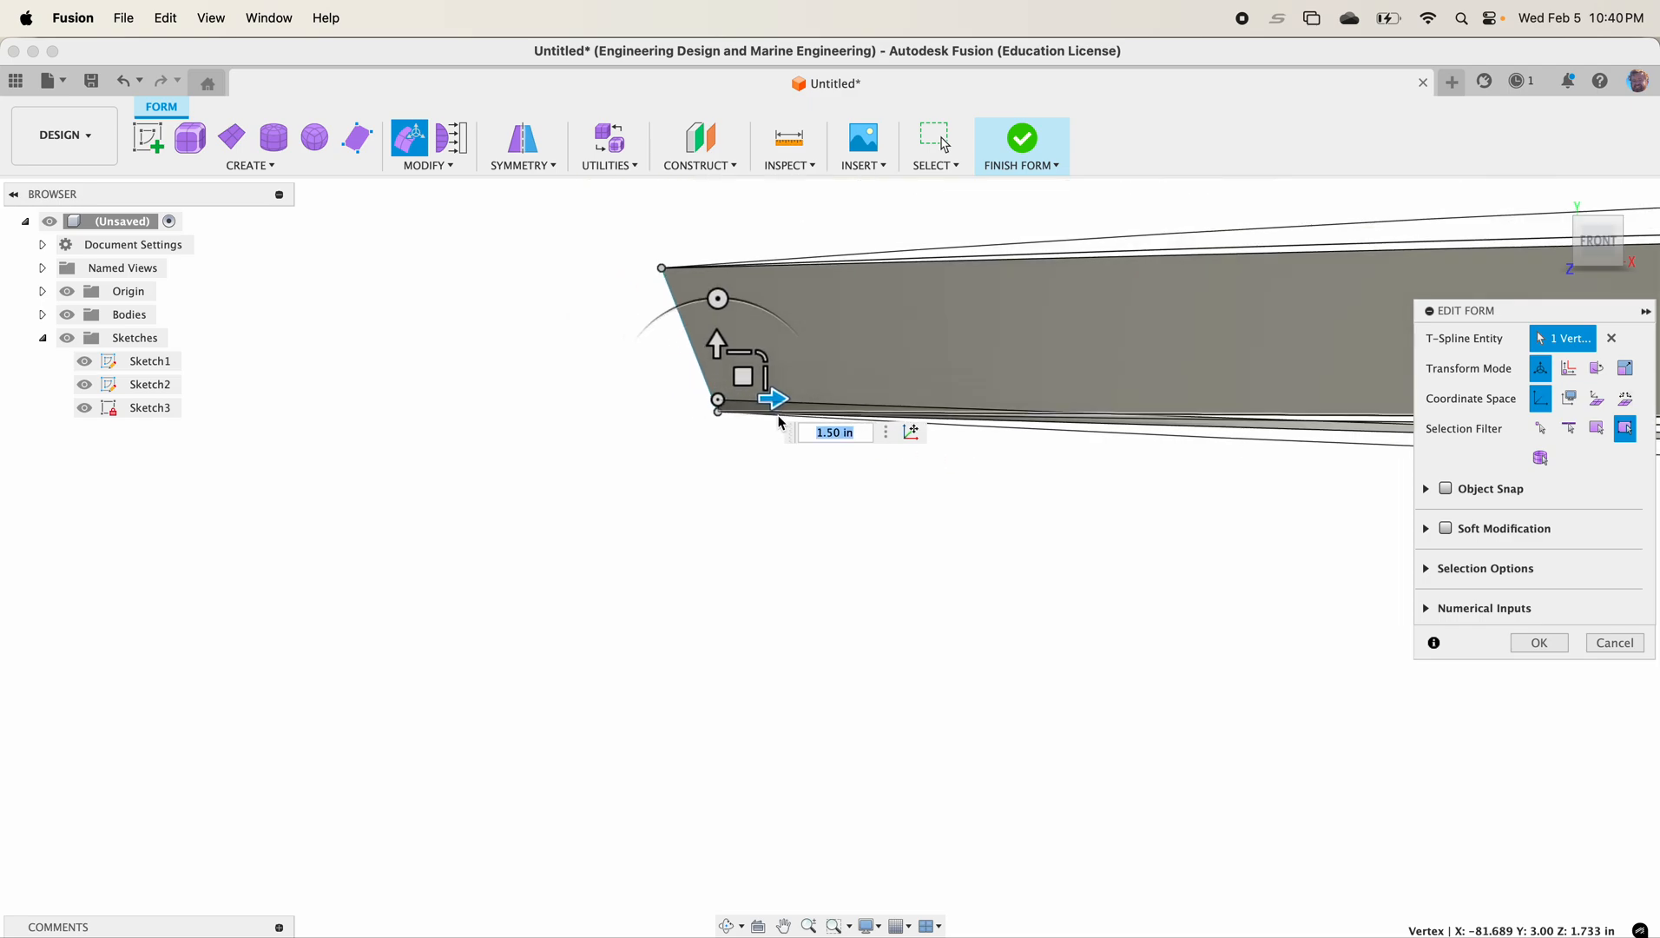
left_click(1538, 643)
Step: Pull the bottom plane's outer midship vertex onto the lower corner point of the midship frame on the +Z side
middle_click_drag(1041, 526, 990, 634)
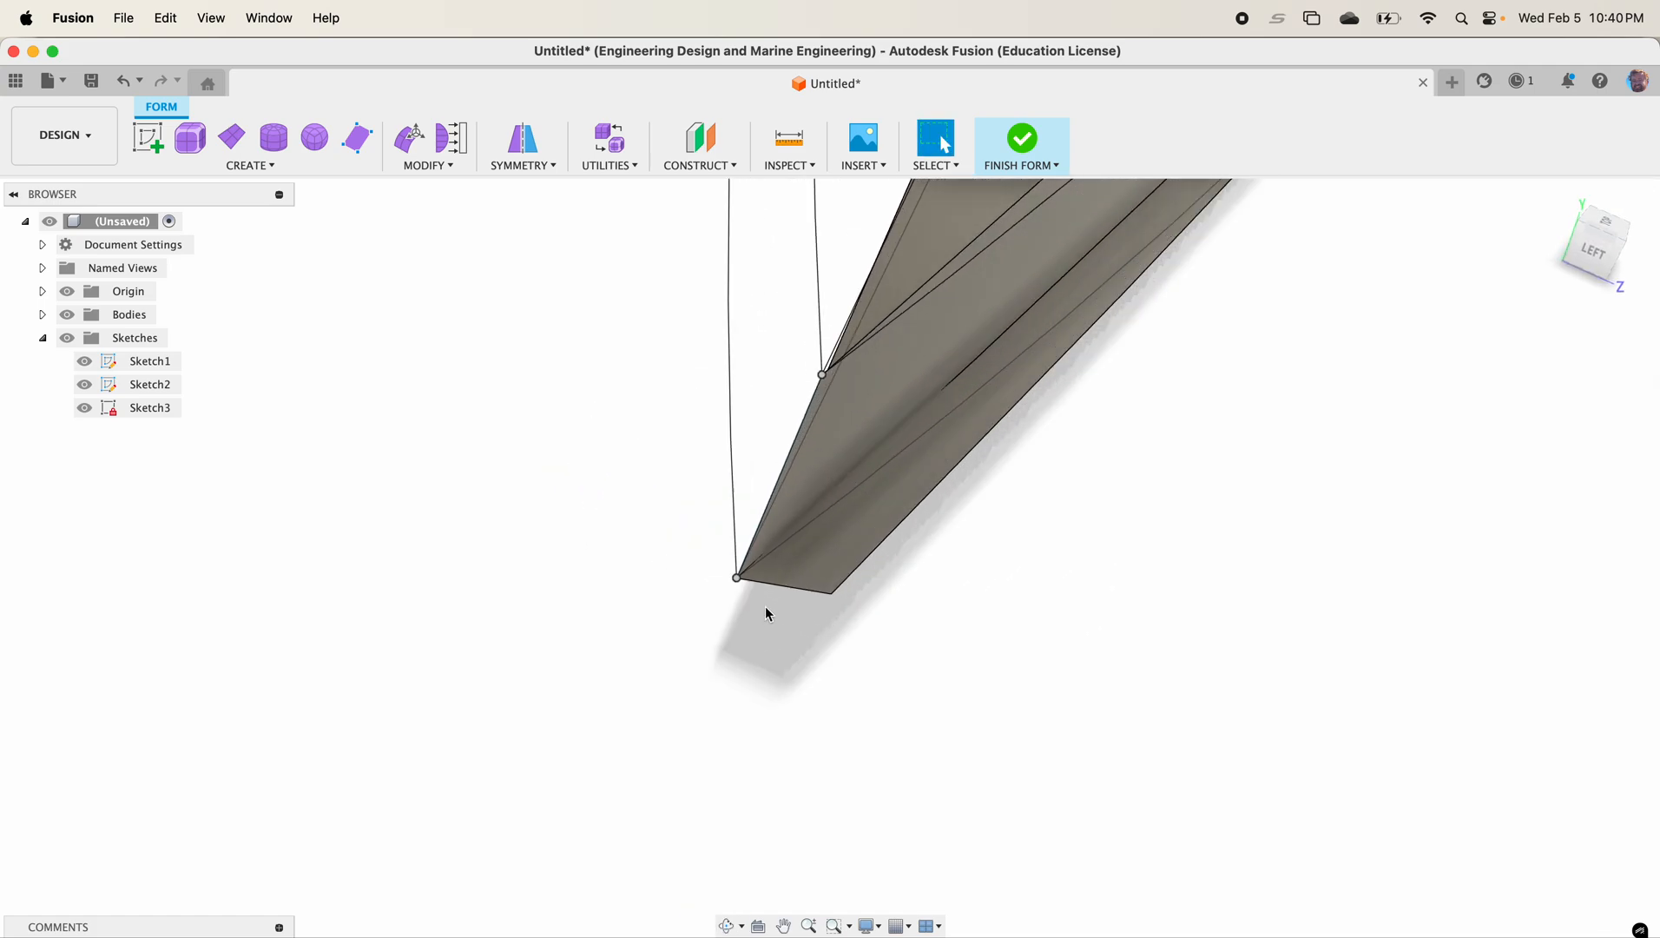
scroll(765, 604, "up", 3)
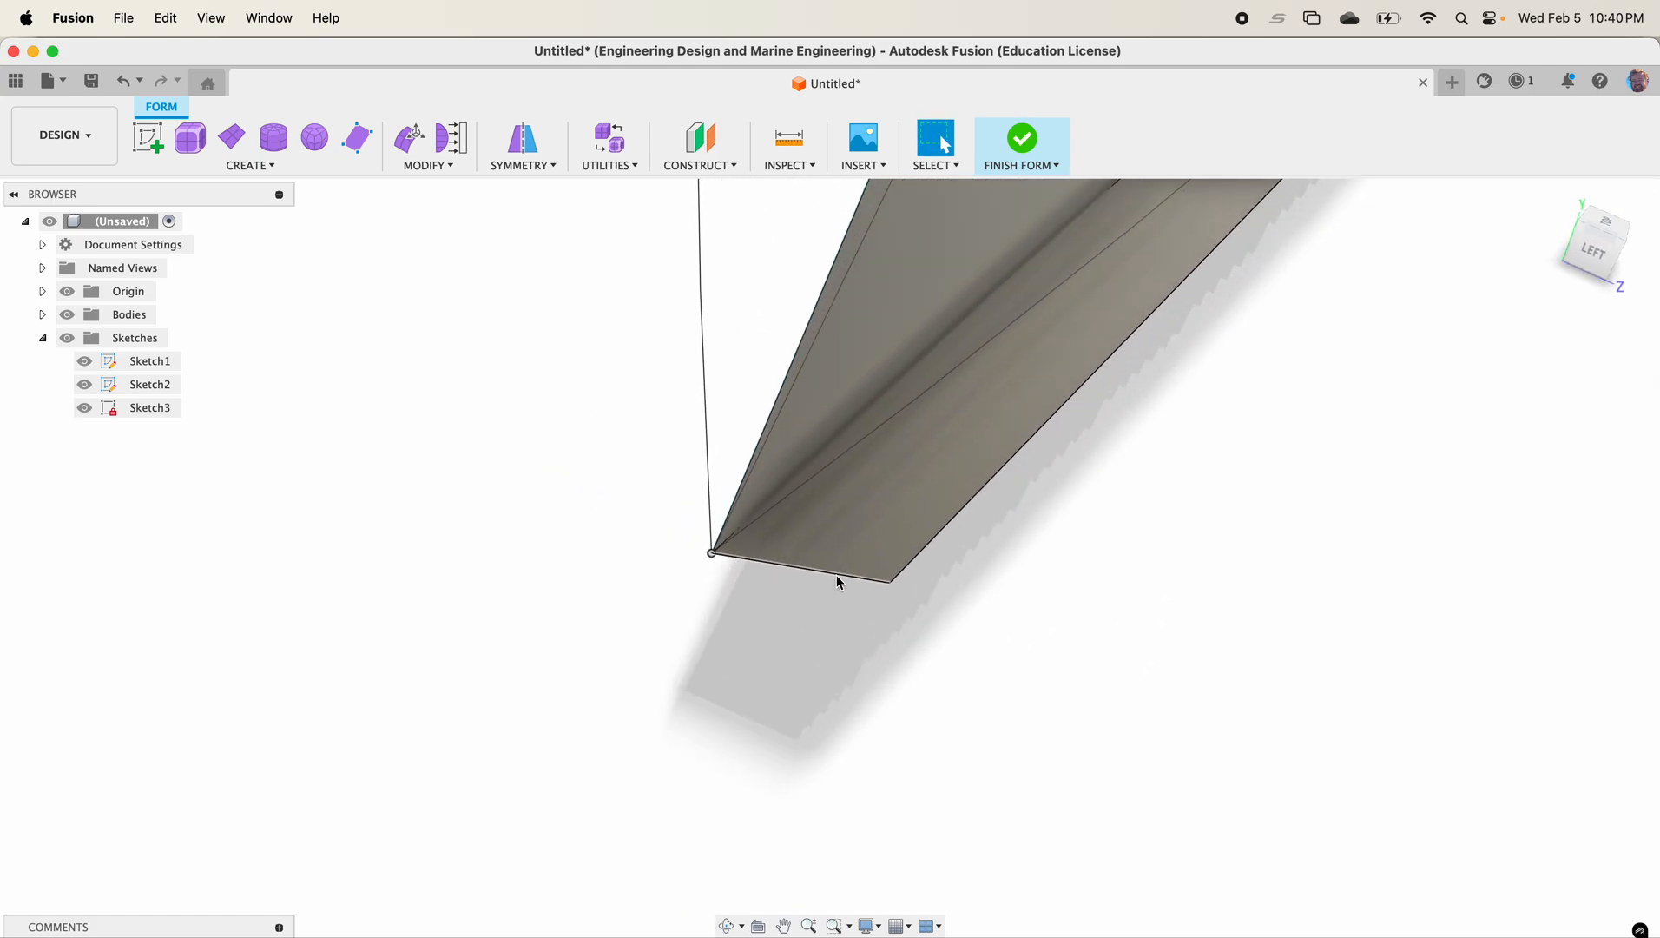
scroll(969, 589, "down", 5)
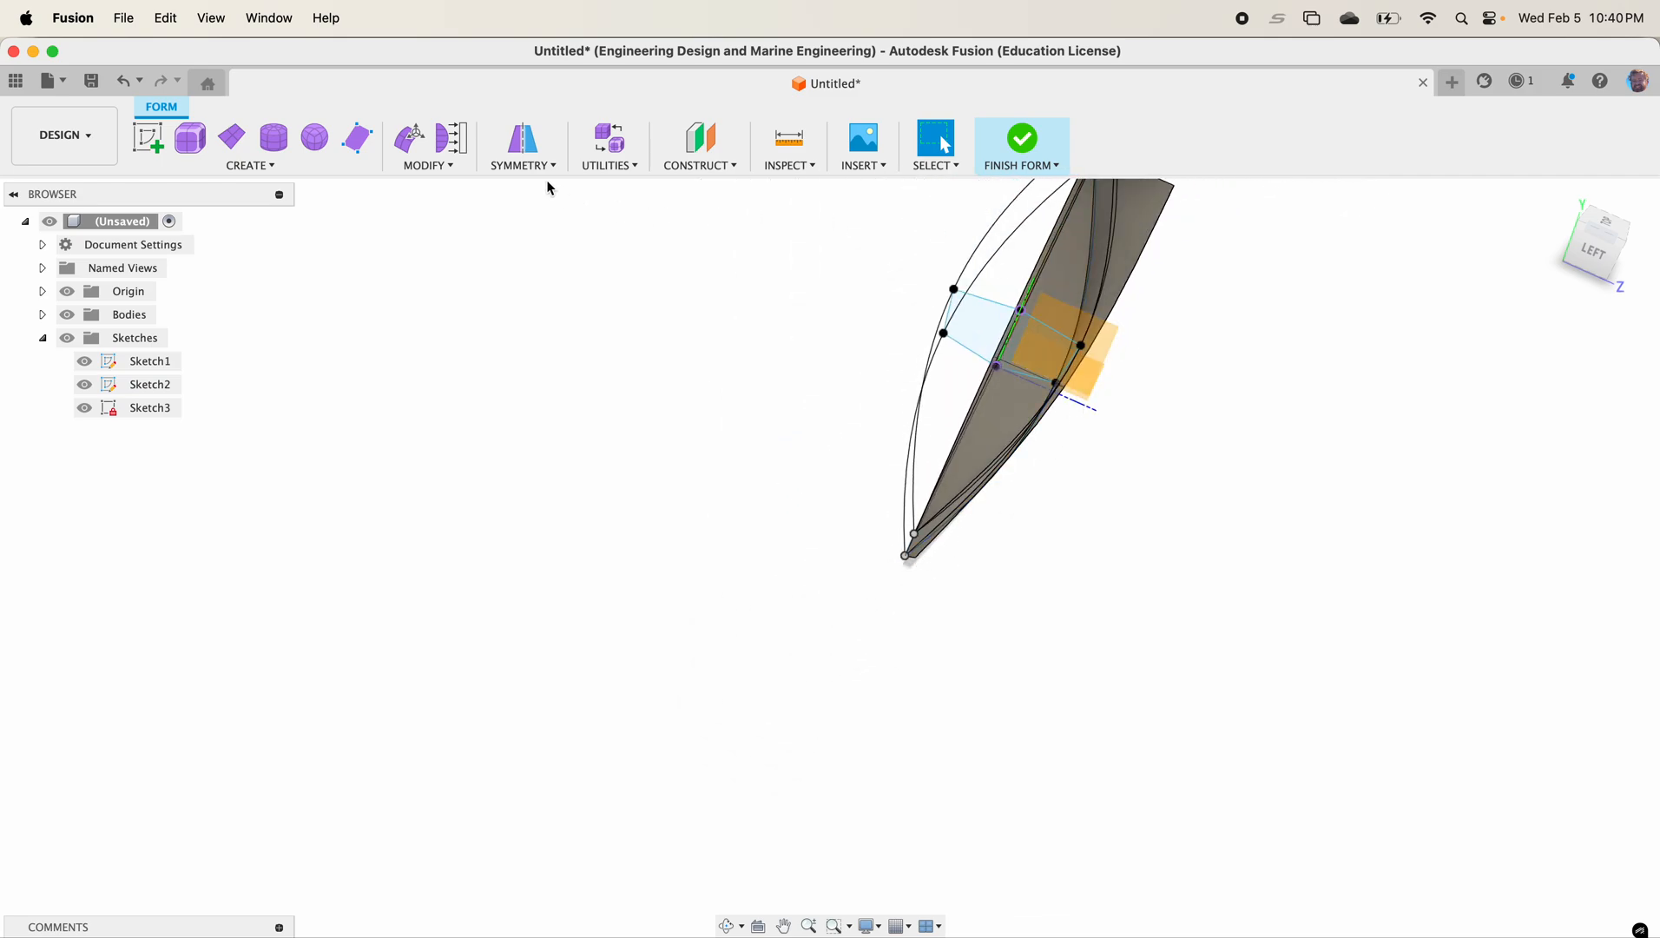
left_click(451, 138)
scroll(968, 359, "up", 4)
middle_click_drag(974, 367, 1243, 447, "shift")
left_click(1242, 447)
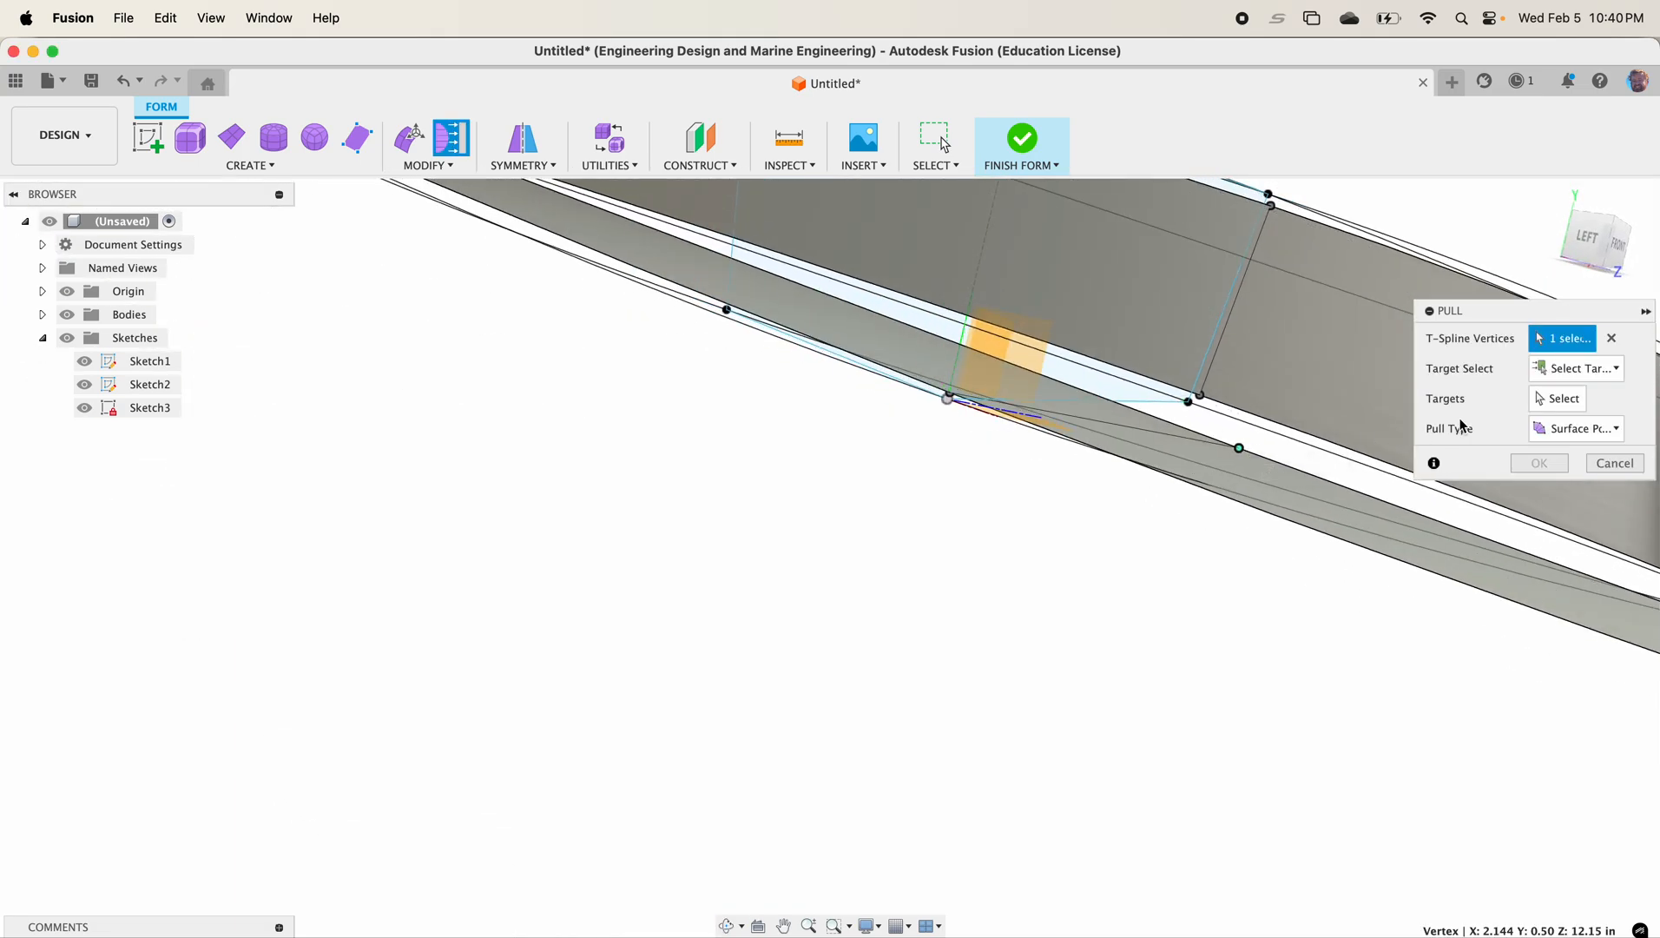
left_click(1189, 402)
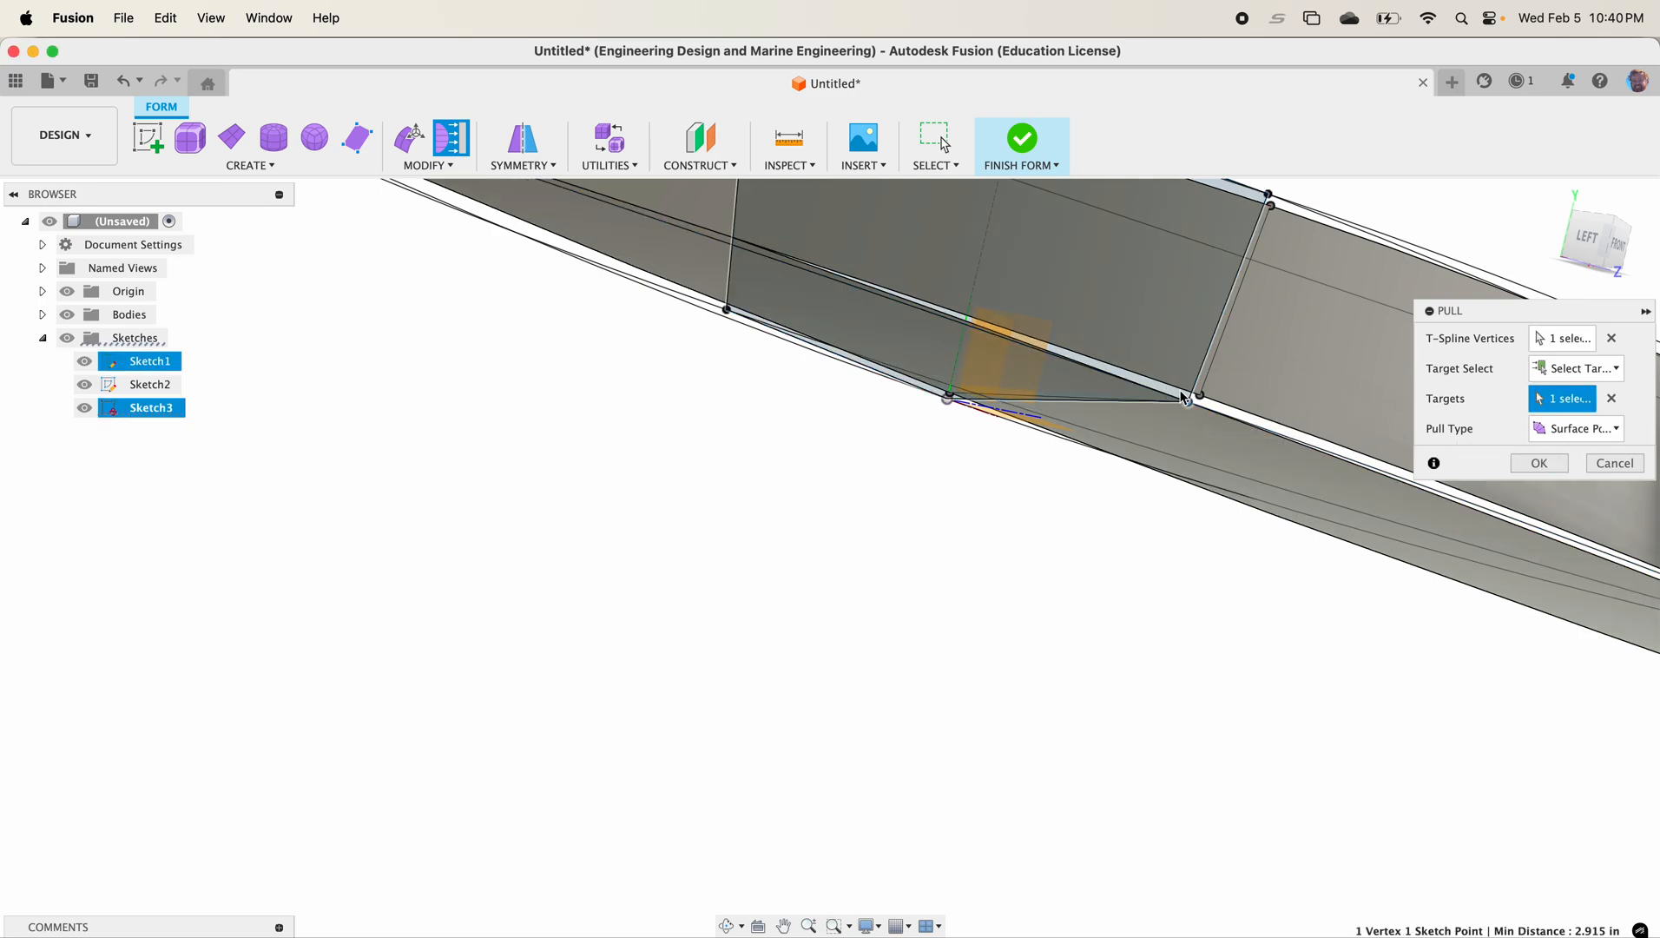
left_click(1540, 462)
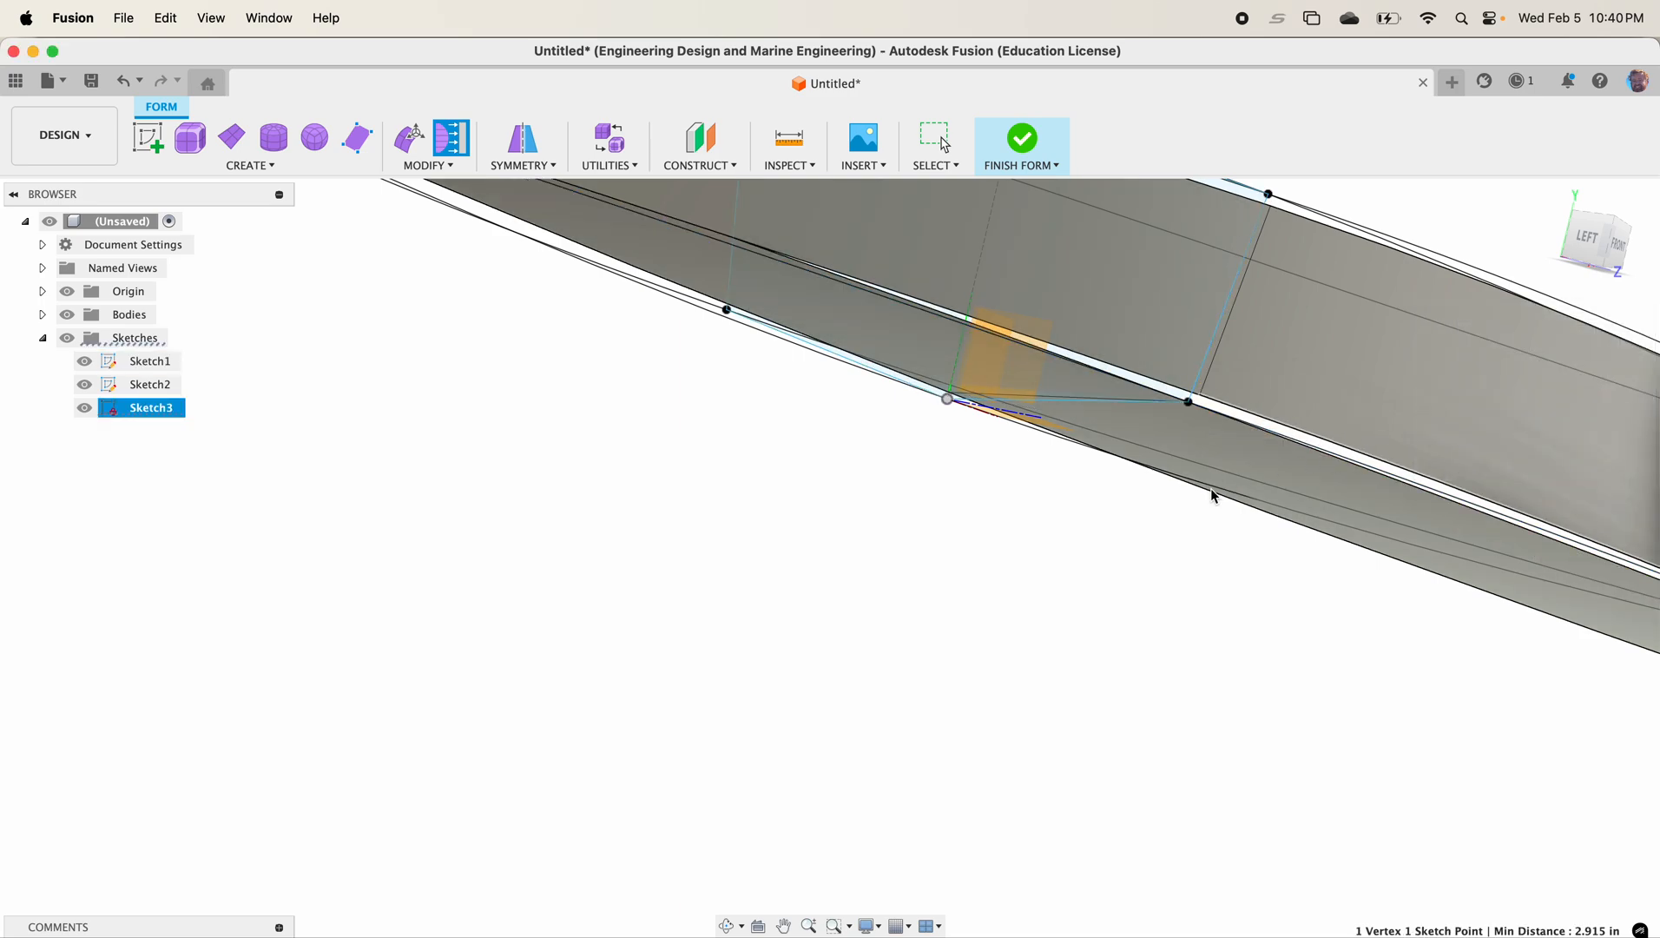
Step: Pull the bottom plane's inner midship vertex onto the midship frame's bottom centre point at the origin
left_click(452, 139)
middle_click_drag(971, 415, 1042, 418, "shift")
left_click(983, 396)
middle_click_drag(938, 424, 986, 516, "shift")
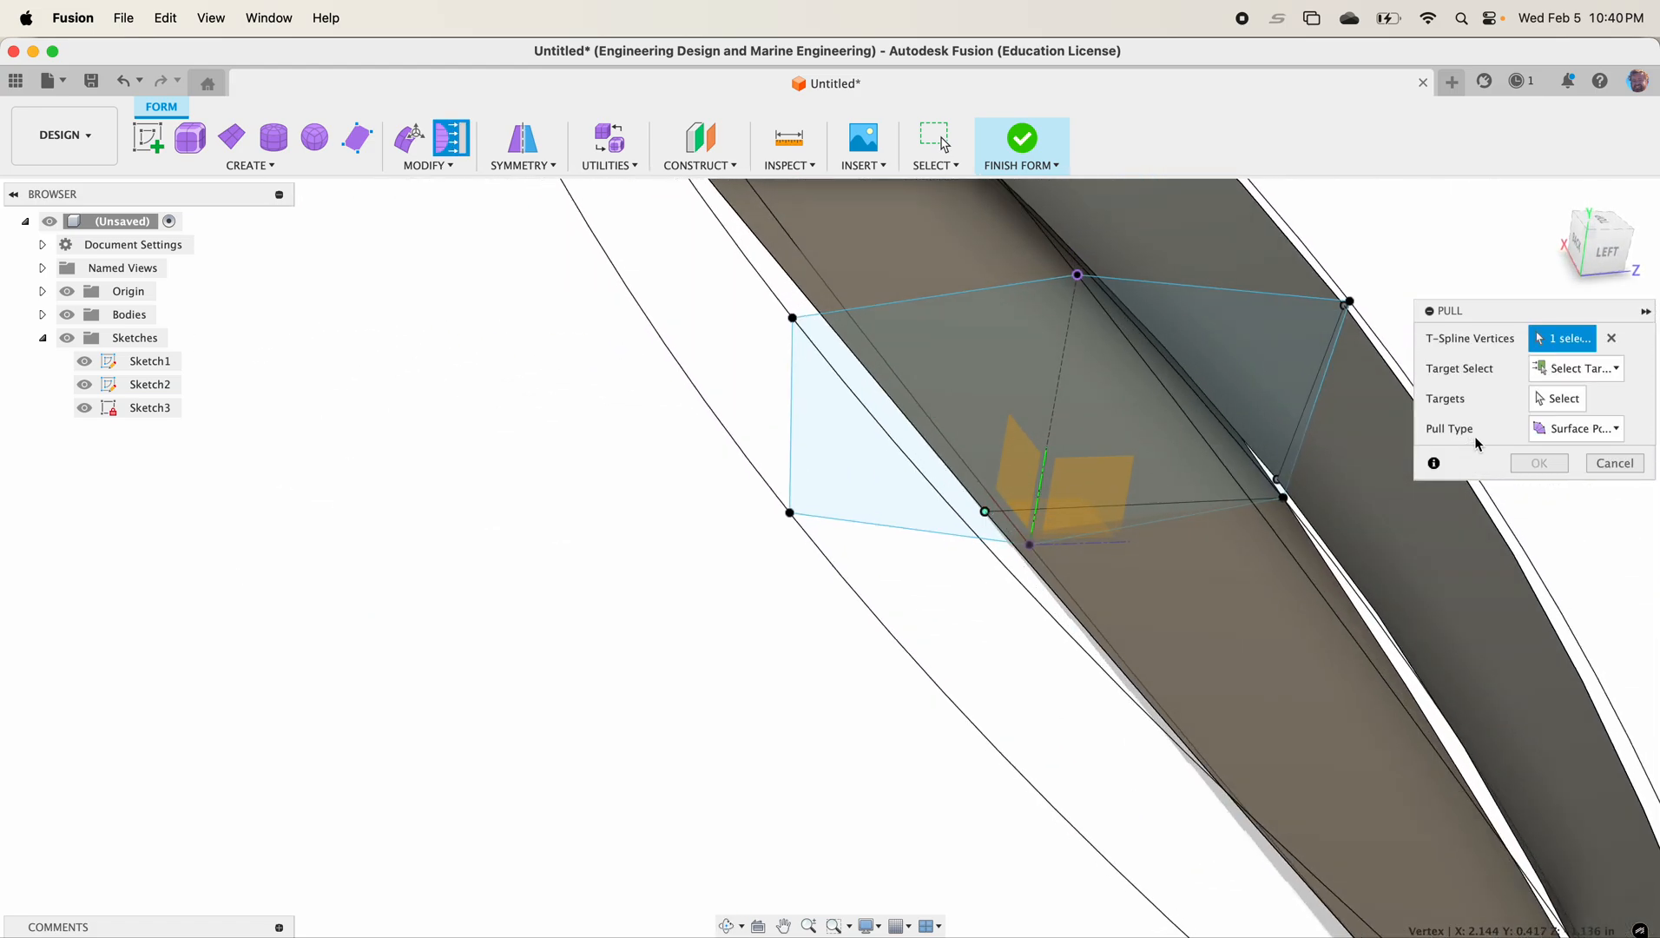
left_click(1542, 402)
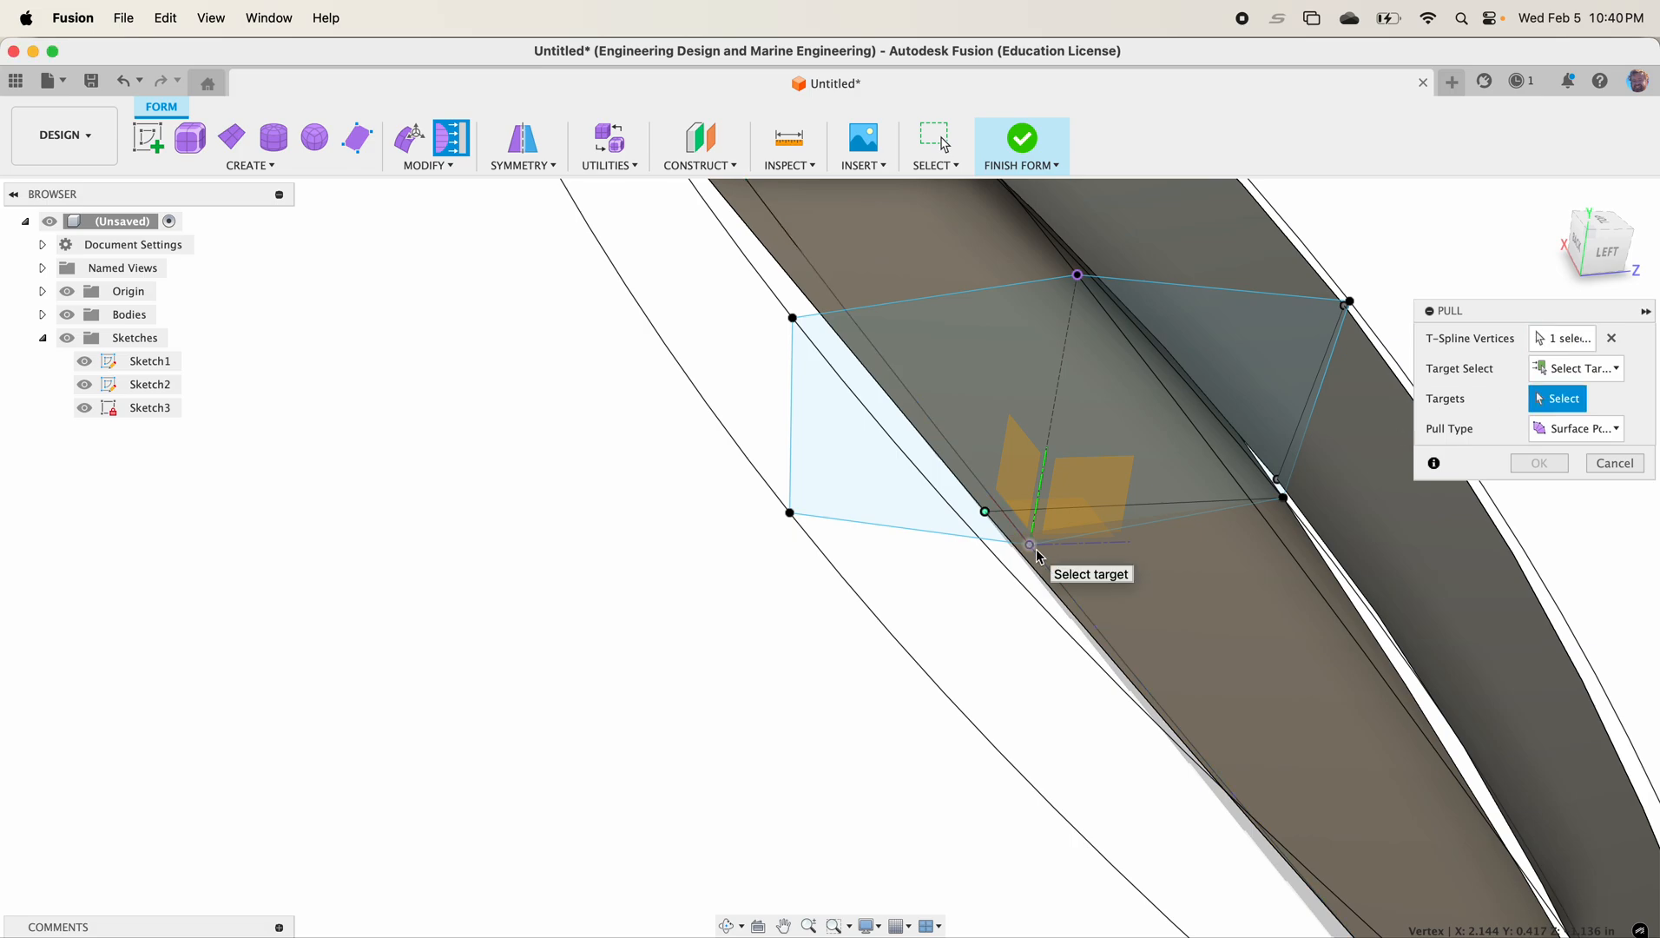
left_click(1033, 548)
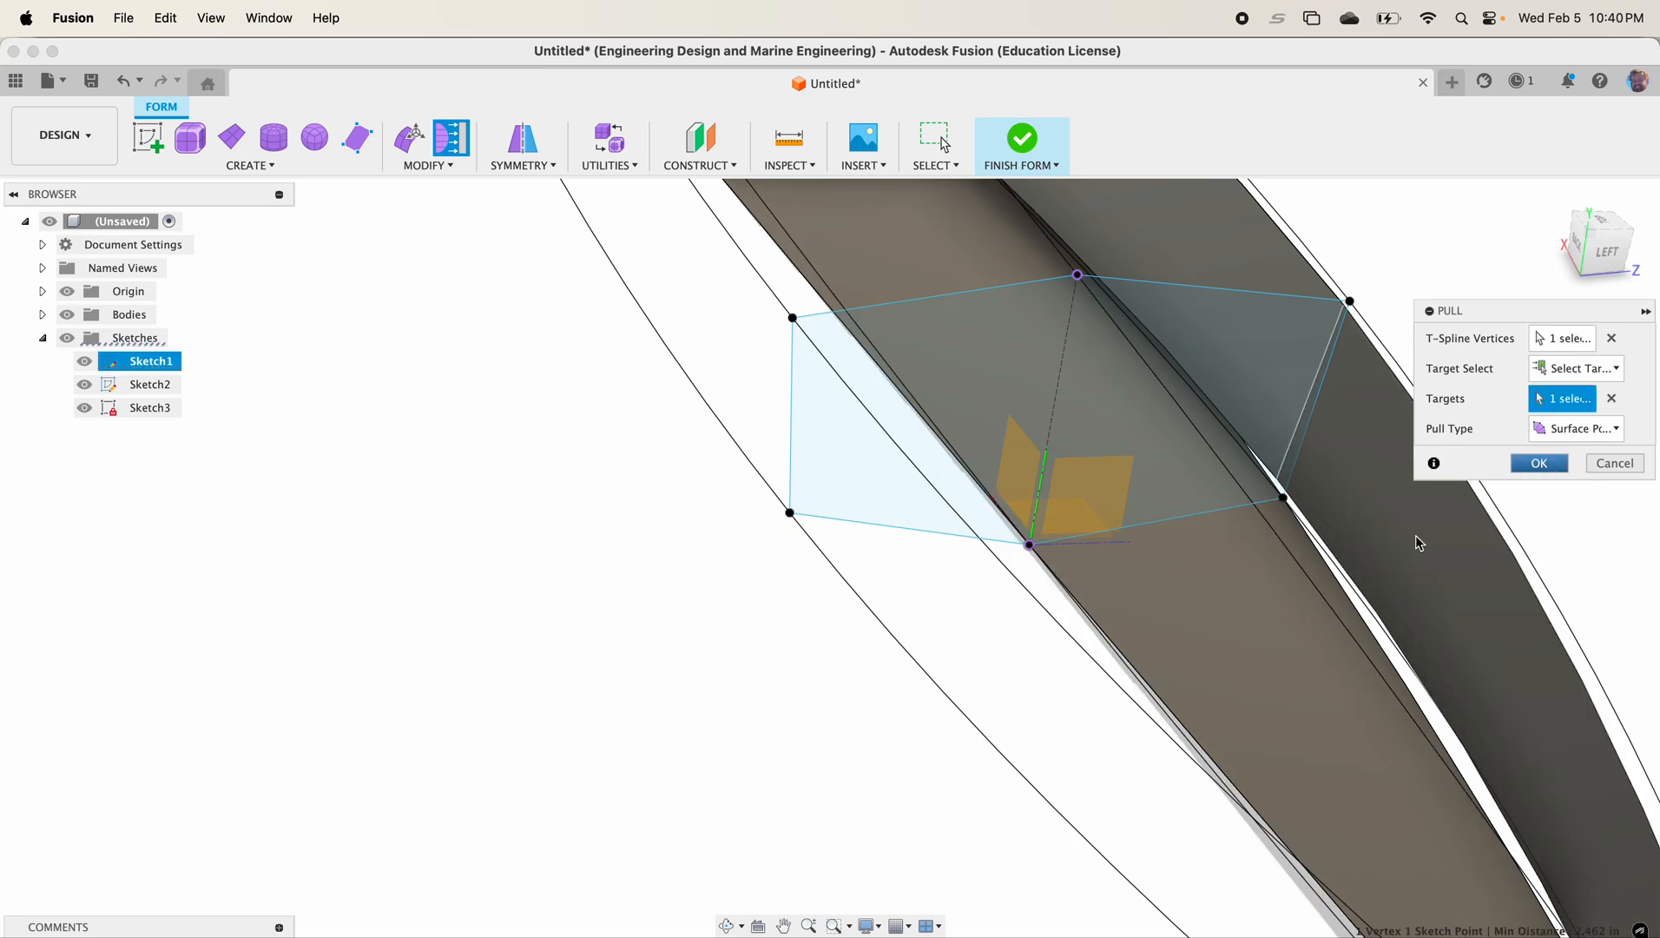
key("Return")
Step: Pull the bottom plane's inner +X end corner vertex onto the hull frame's lower end point
scroll(1342, 538, "down", 10)
middle_click_drag(1219, 620, 1256, 797, "shift")
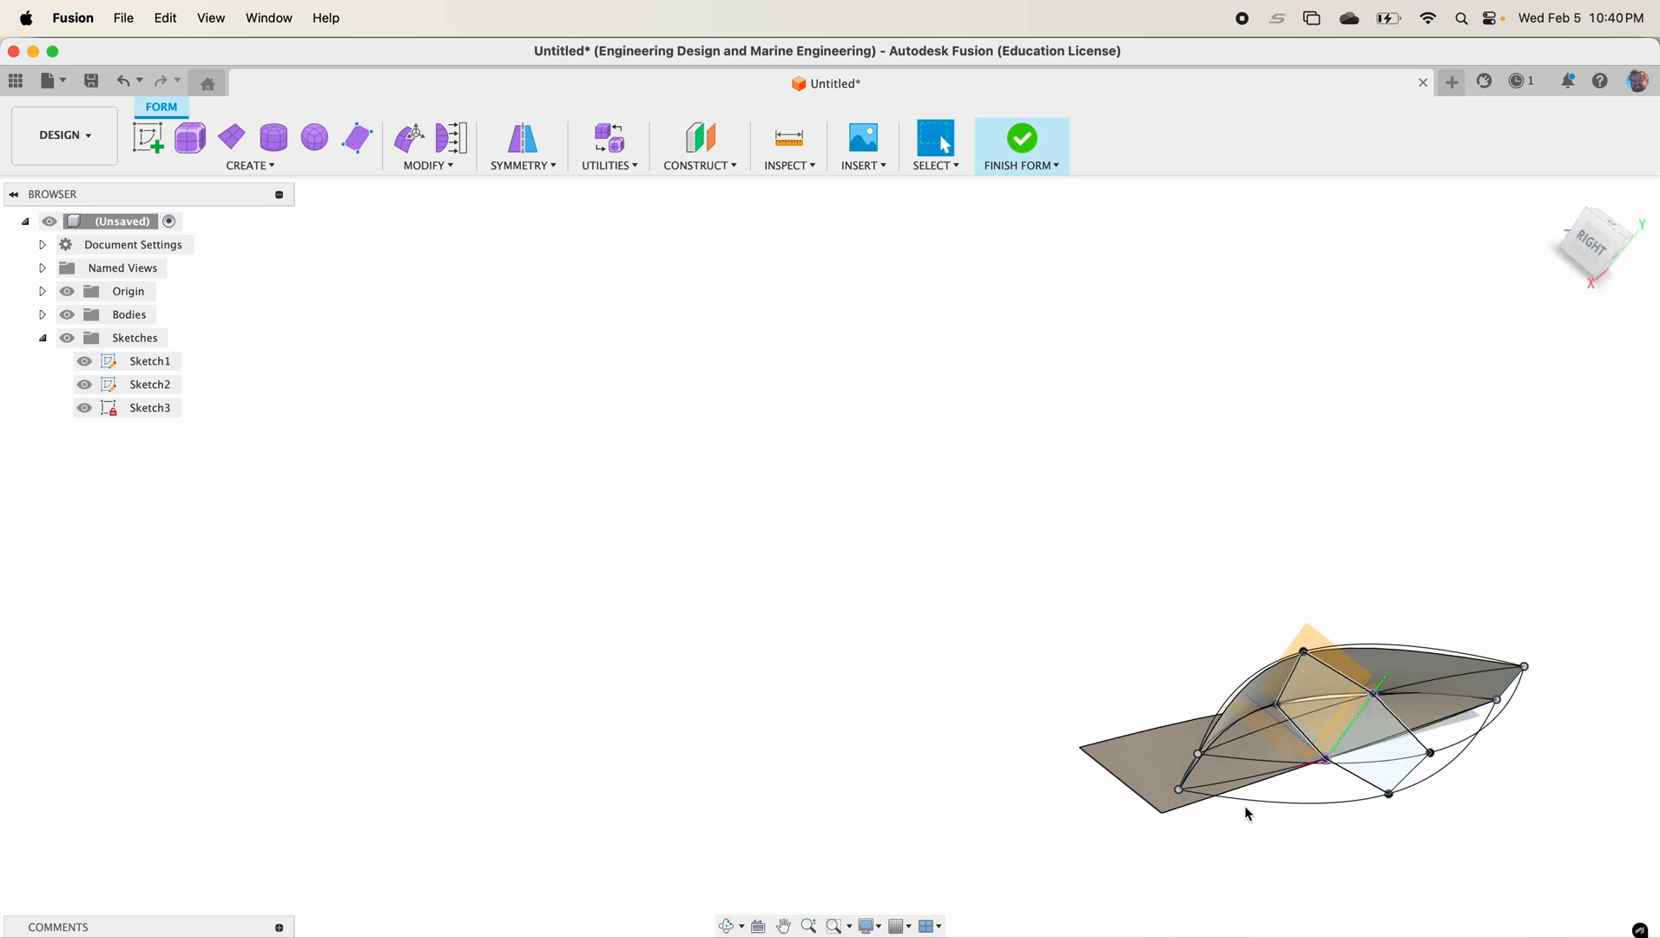
scroll(1232, 821, "up", 10)
left_click(452, 149)
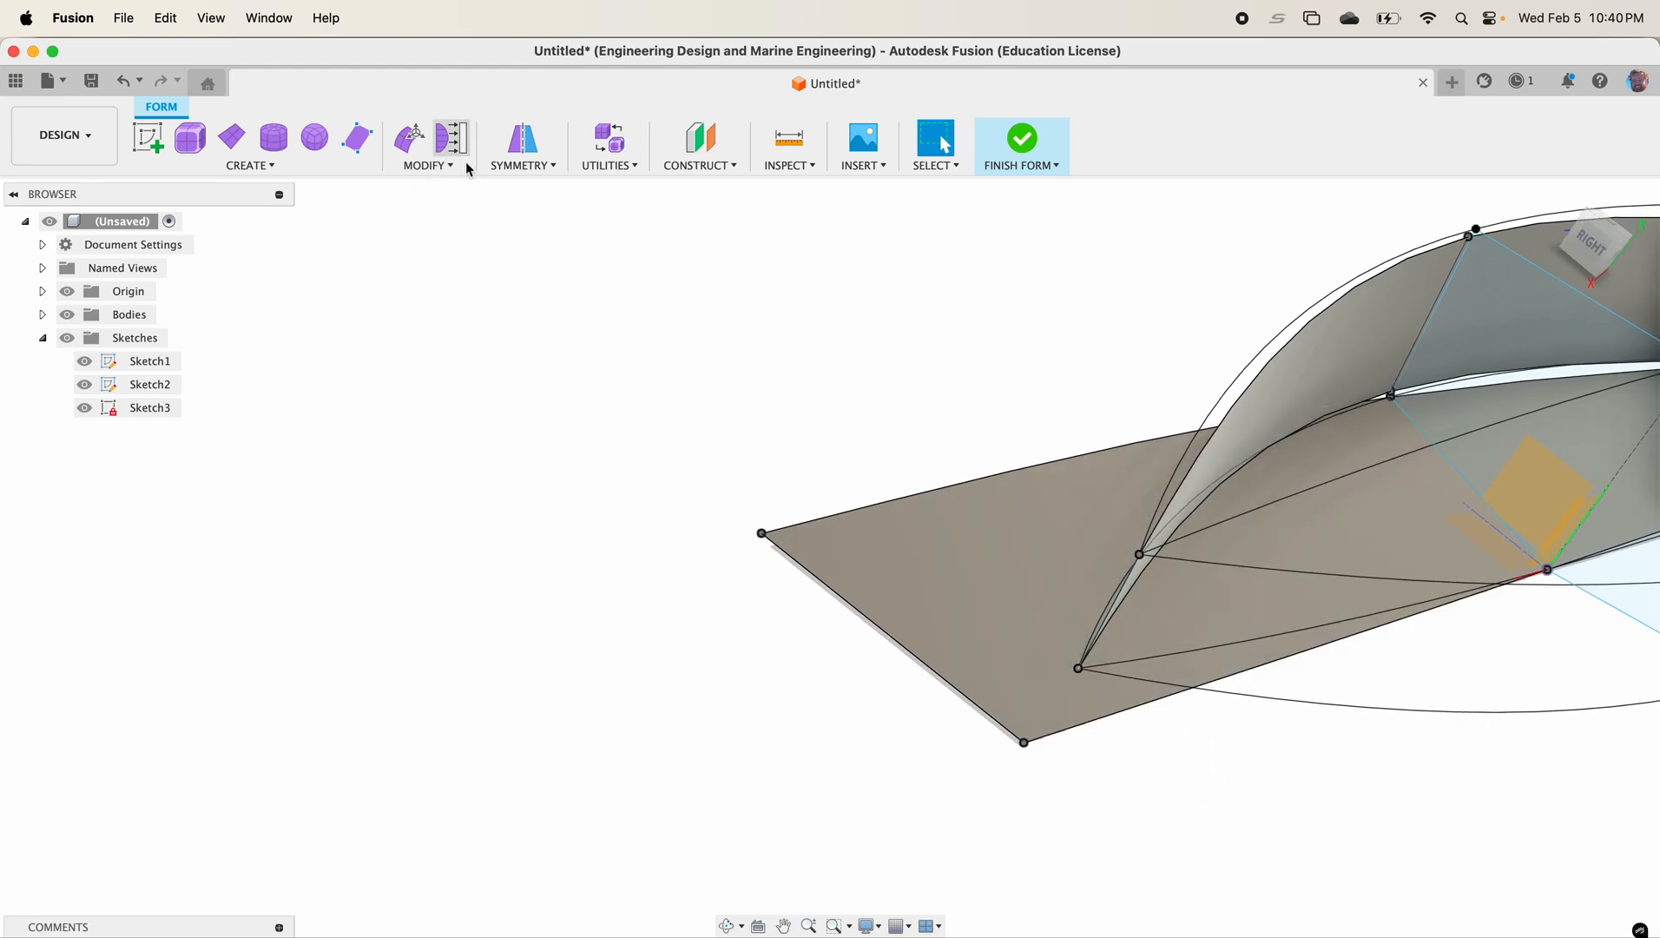
left_click(1024, 742)
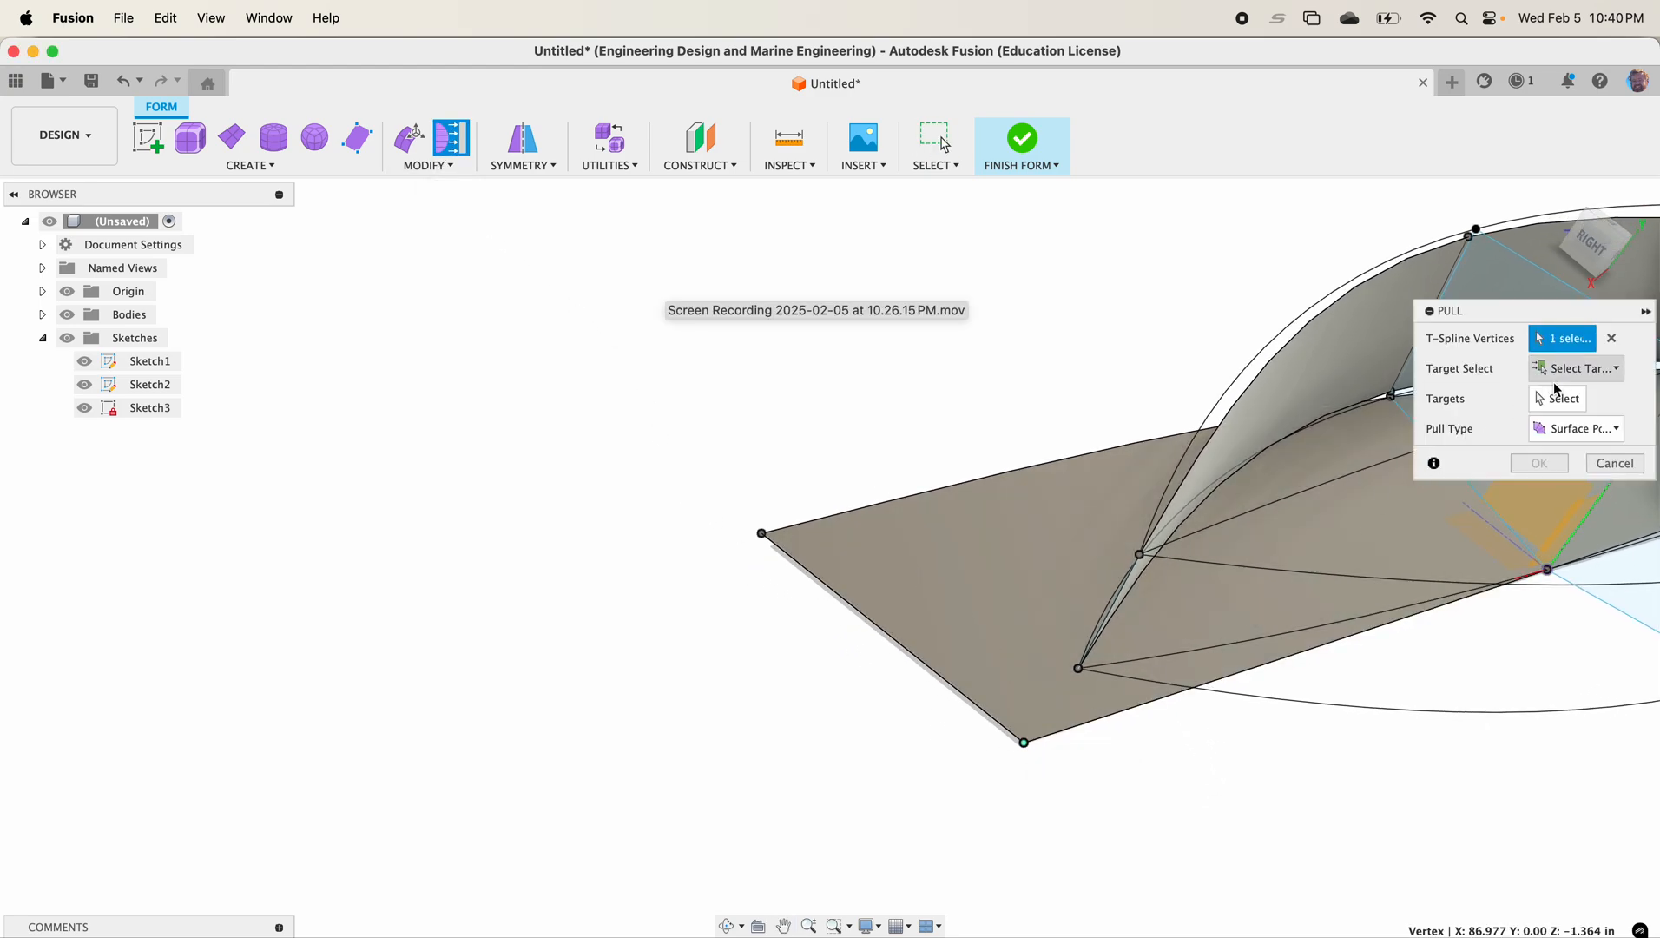
left_click(1080, 670)
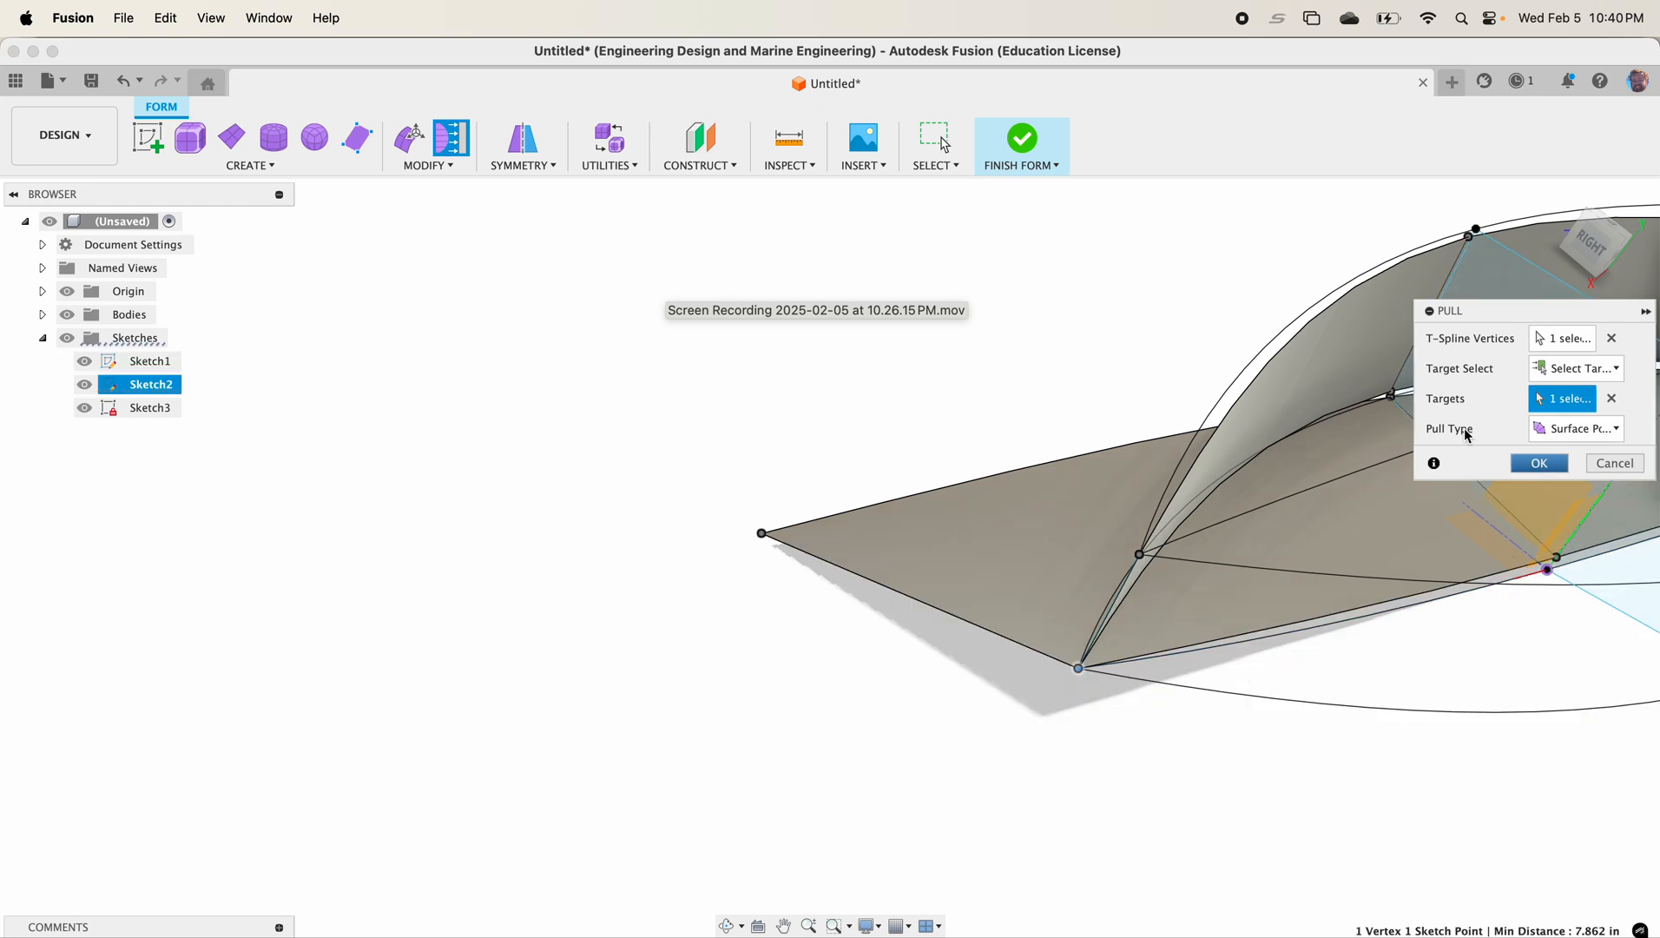
key("Return")
Step: With Edit Form, raise the bottom plane's outer +X end vertex 2 in, move it 12 in inward along Z, and raise it another 0.5 in
left_click(411, 138)
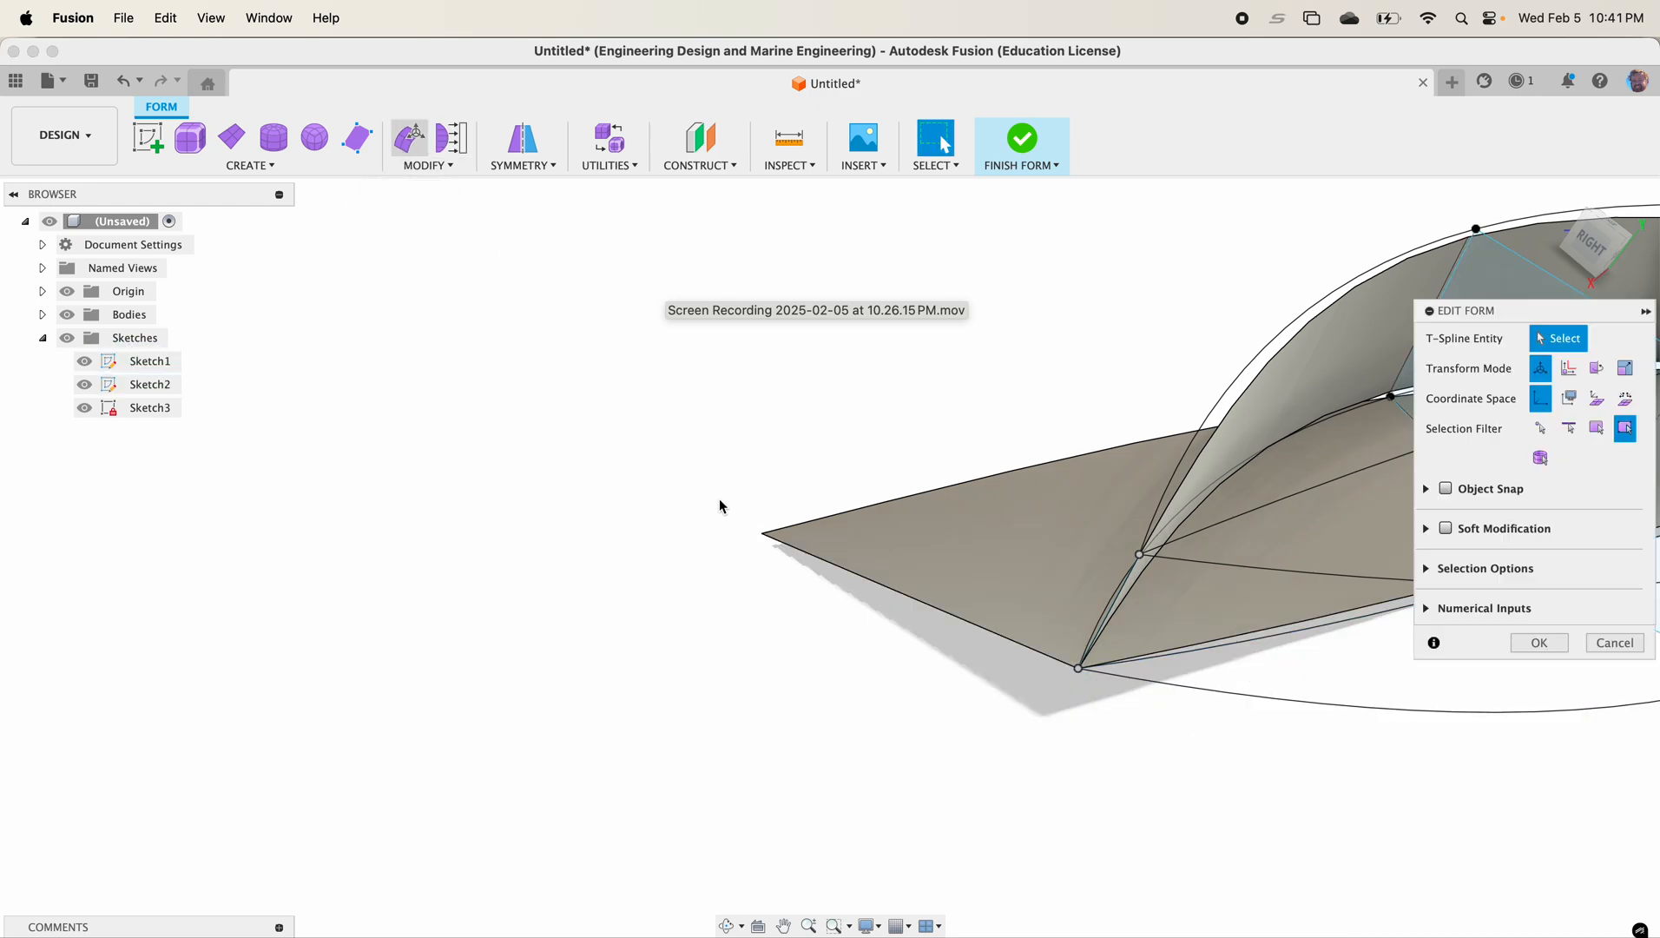
left_click(762, 534)
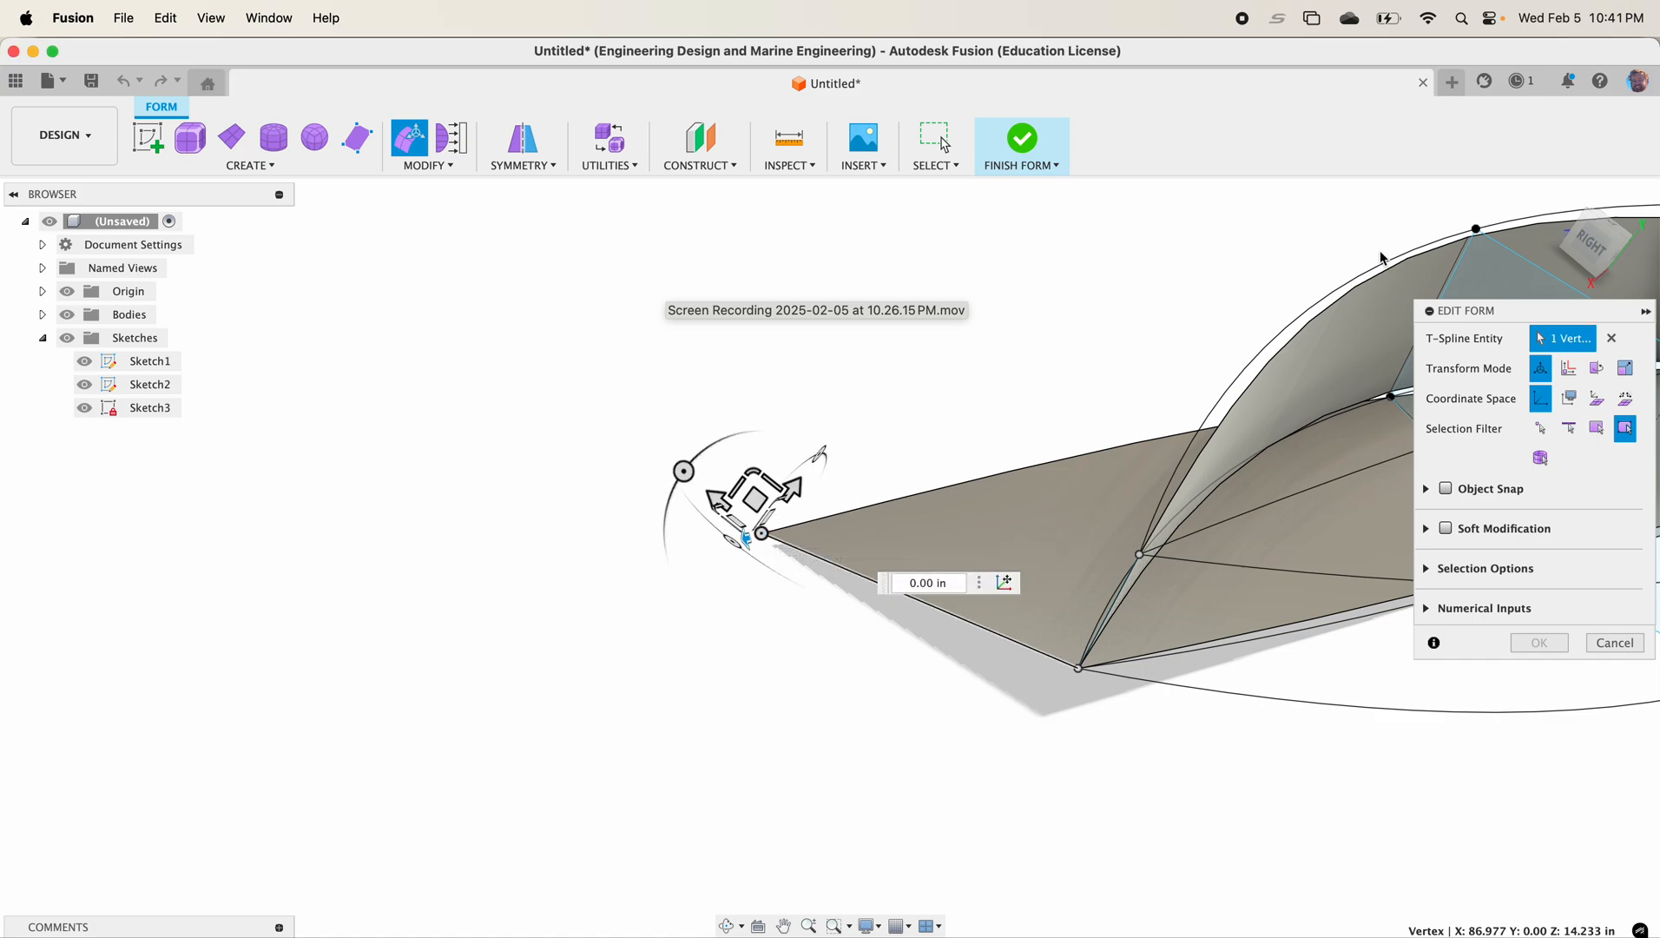
left_click(1592, 244)
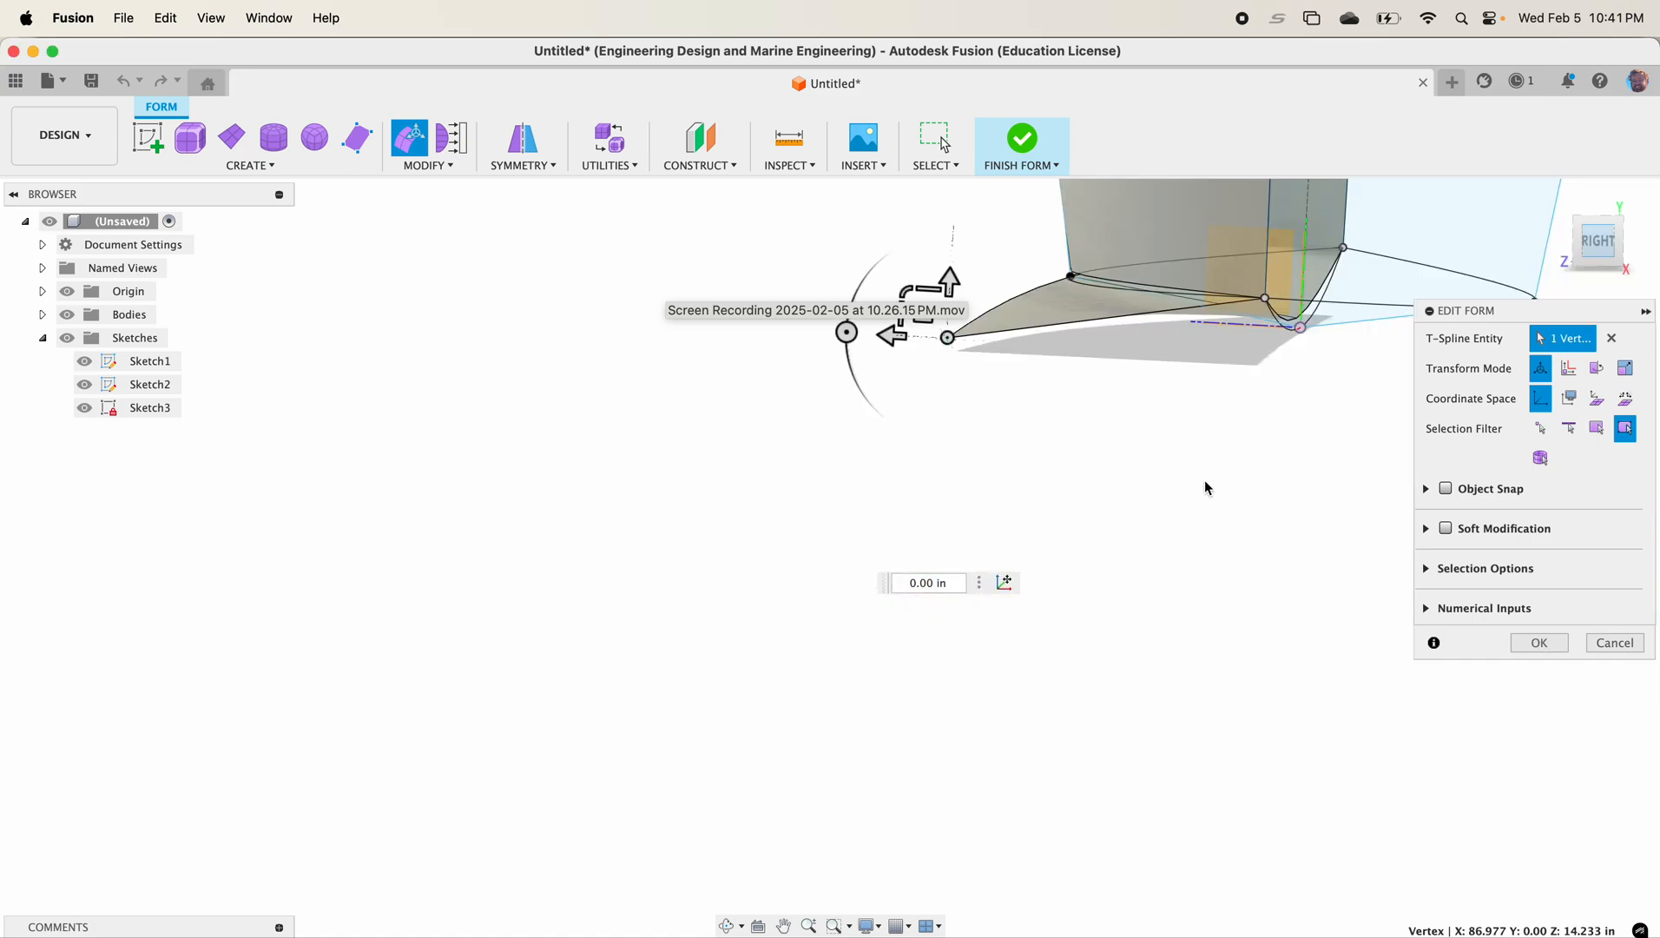
middle_click_drag(1188, 426, 1091, 558)
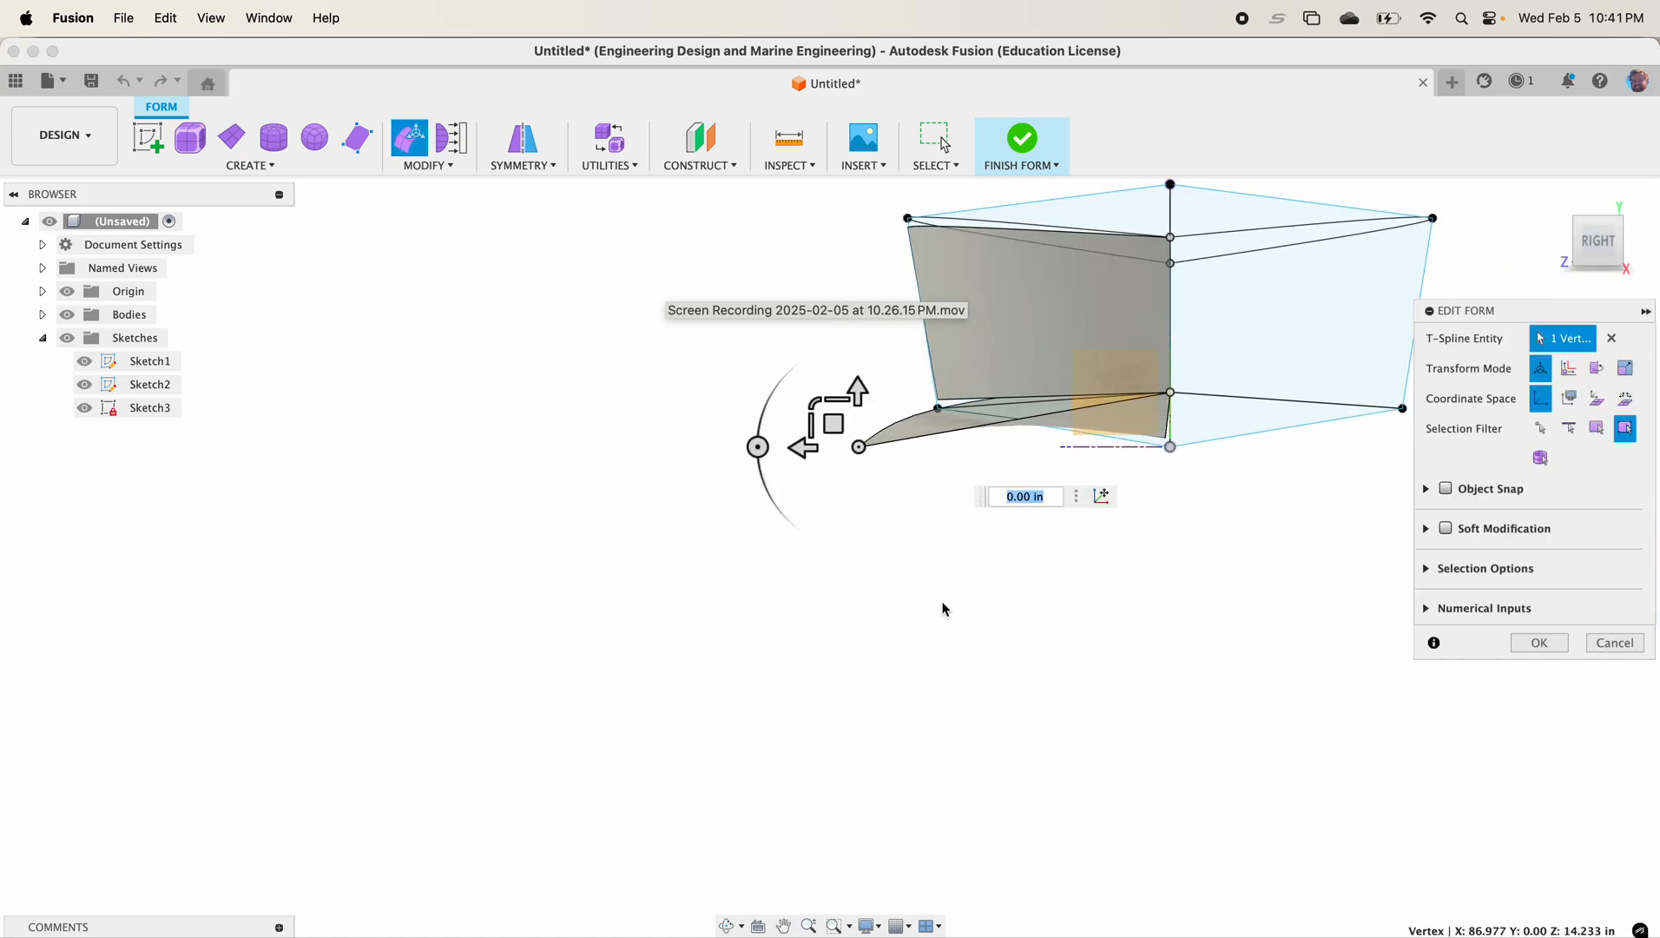
middle_click_drag(926, 526, 838, 578)
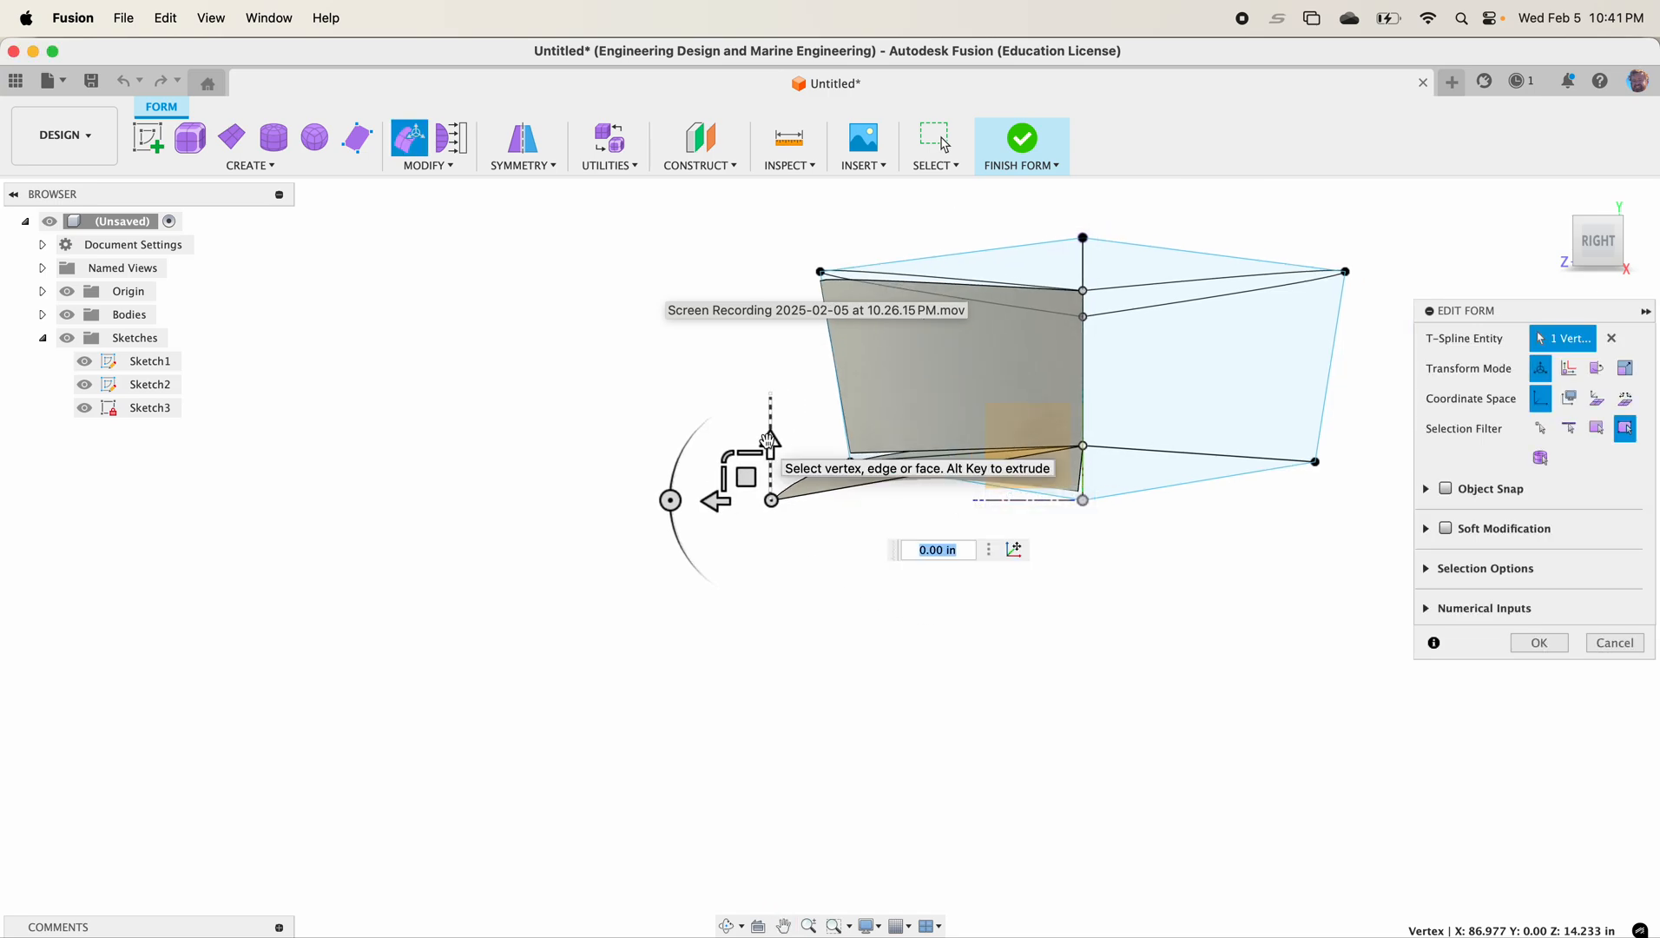
left_click_drag(769, 422, 994, 469)
scroll(1034, 456, "up", 5)
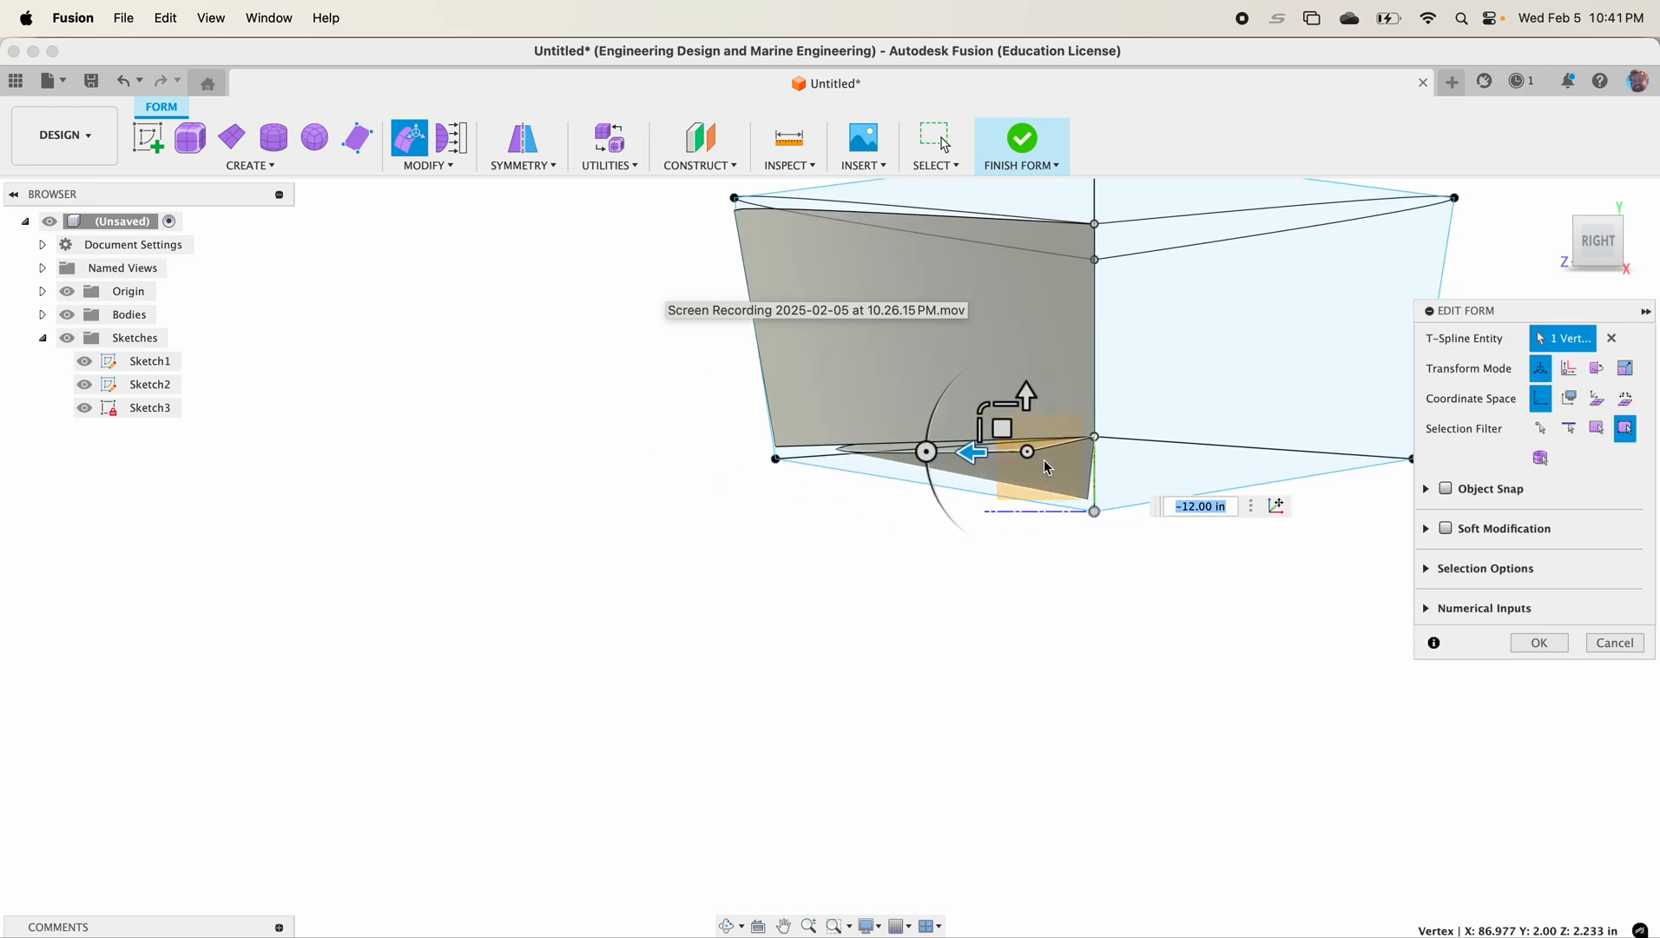
left_click_drag(1014, 389, 1019, 374)
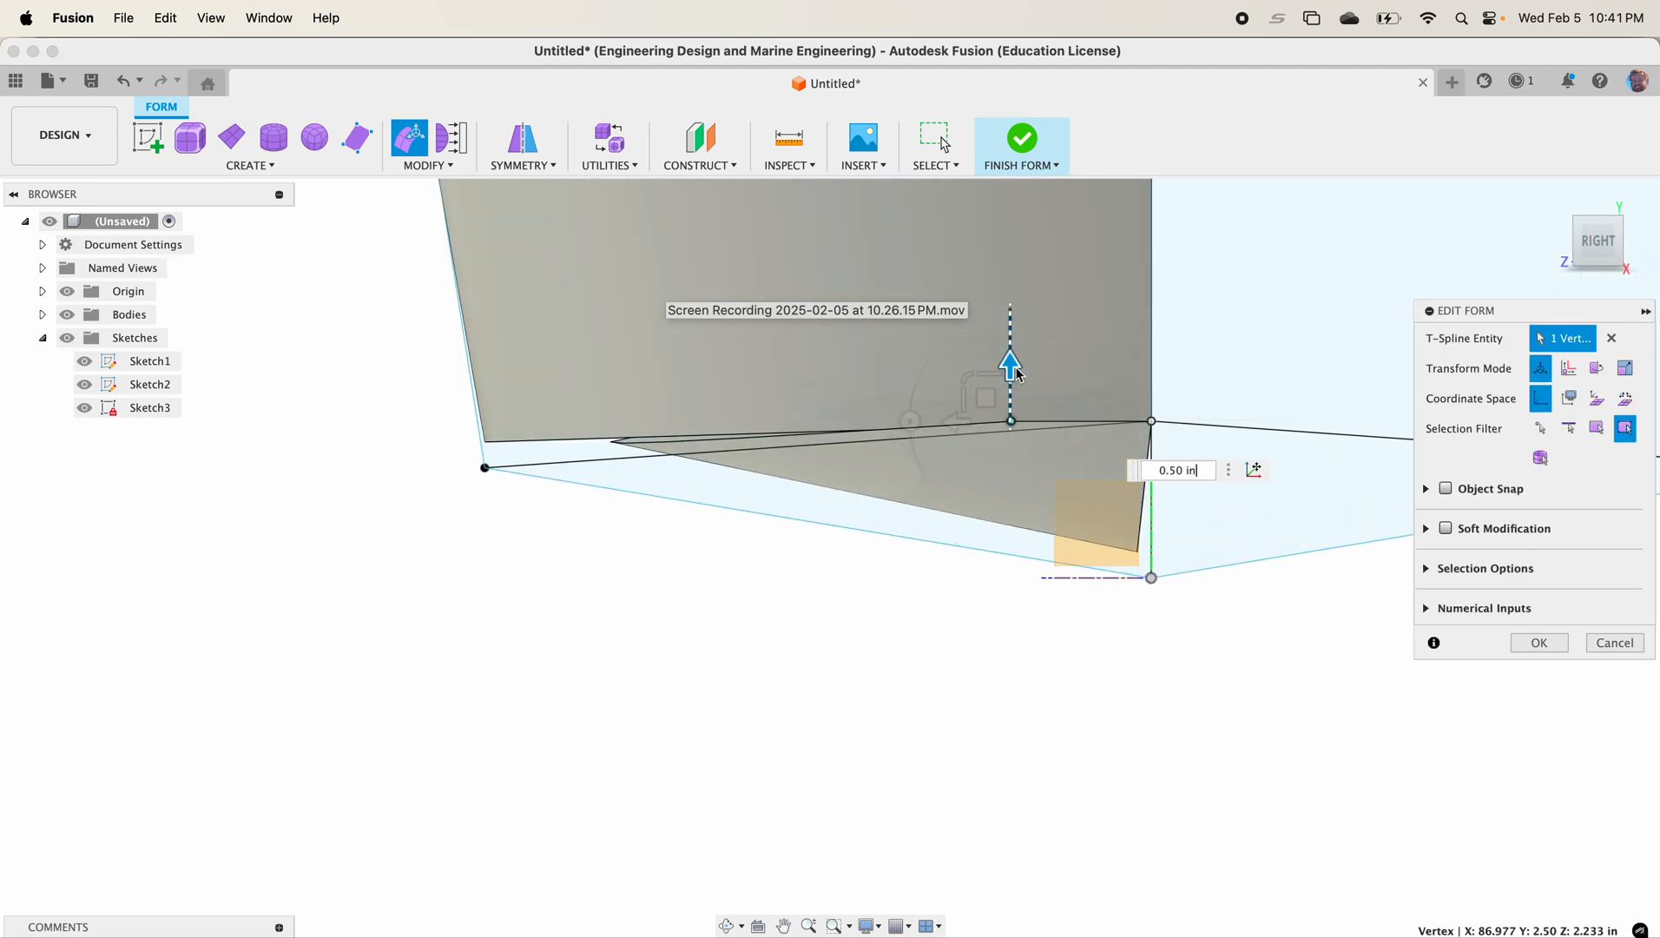
scroll(999, 434, "down", 5)
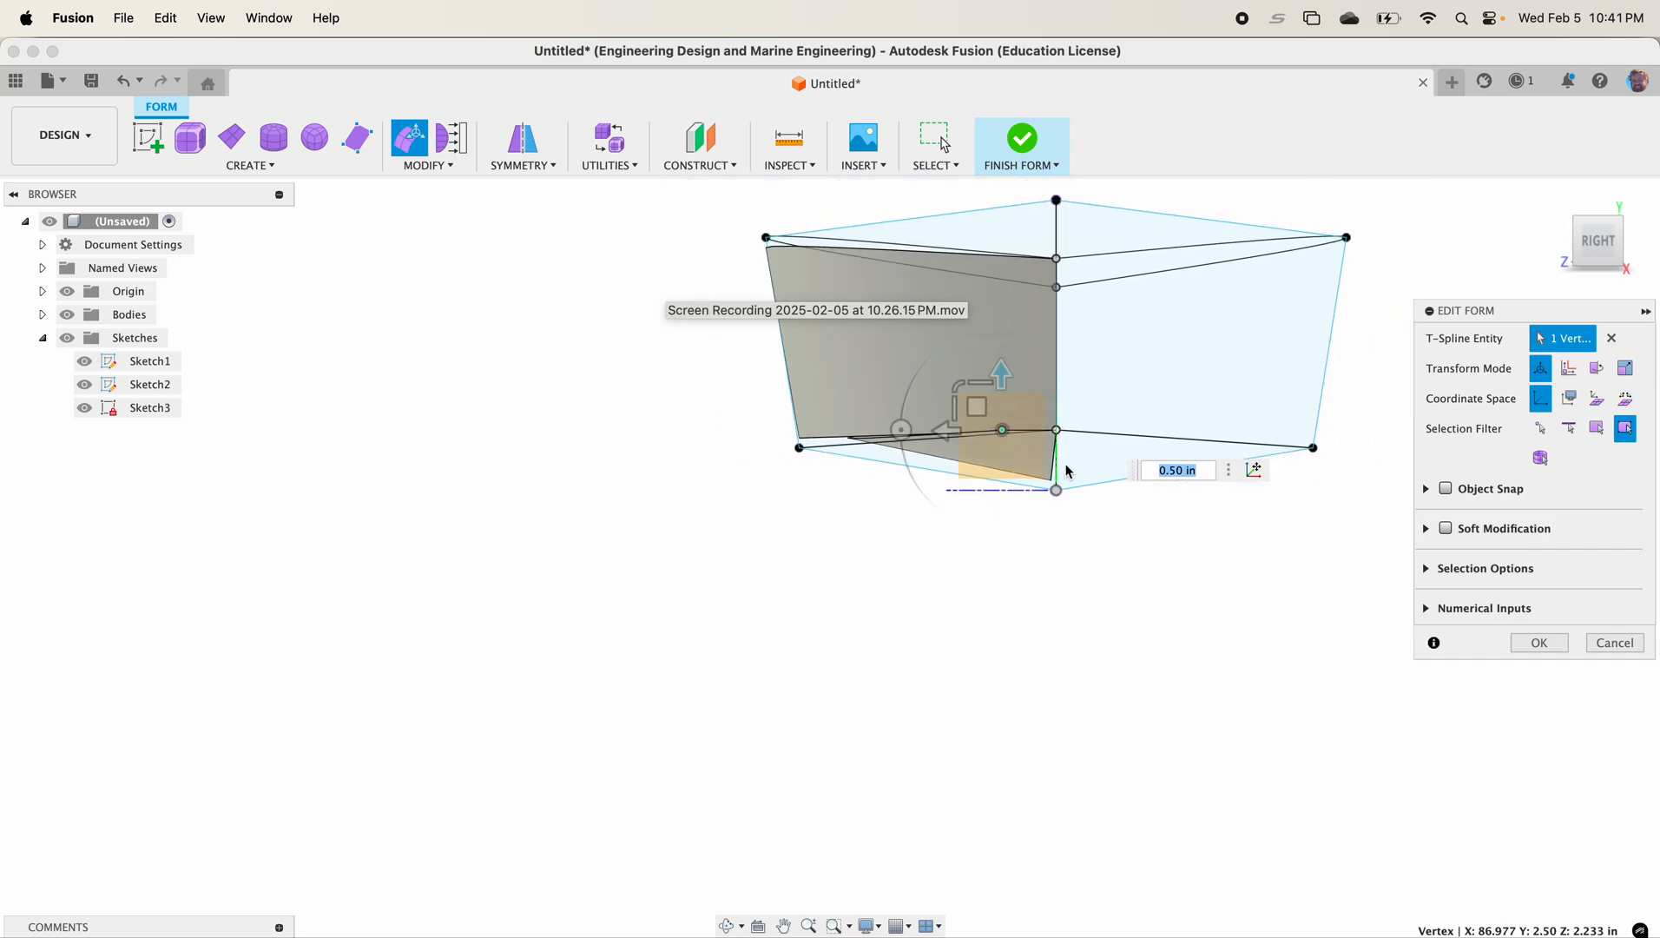
Step: Move the bottom plane's outer +X end vertex 7 in along X toward midship and accept the form edit
middle_click_drag(1121, 474, 1215, 488, "shift")
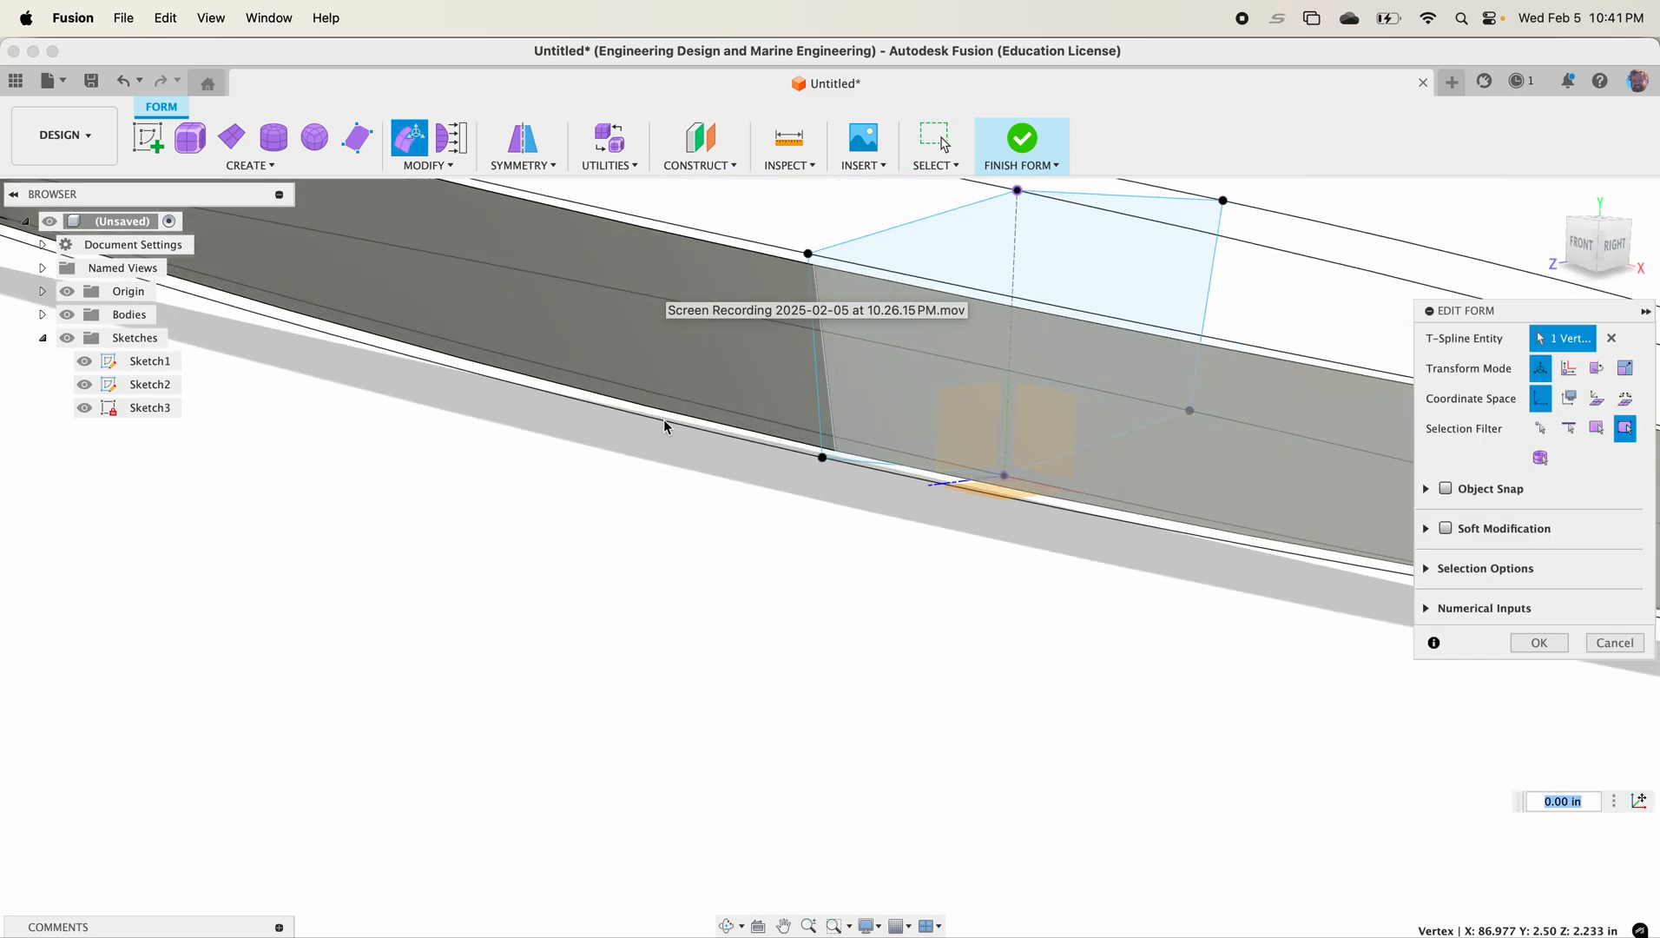
middle_click_drag(779, 497, 703, 481)
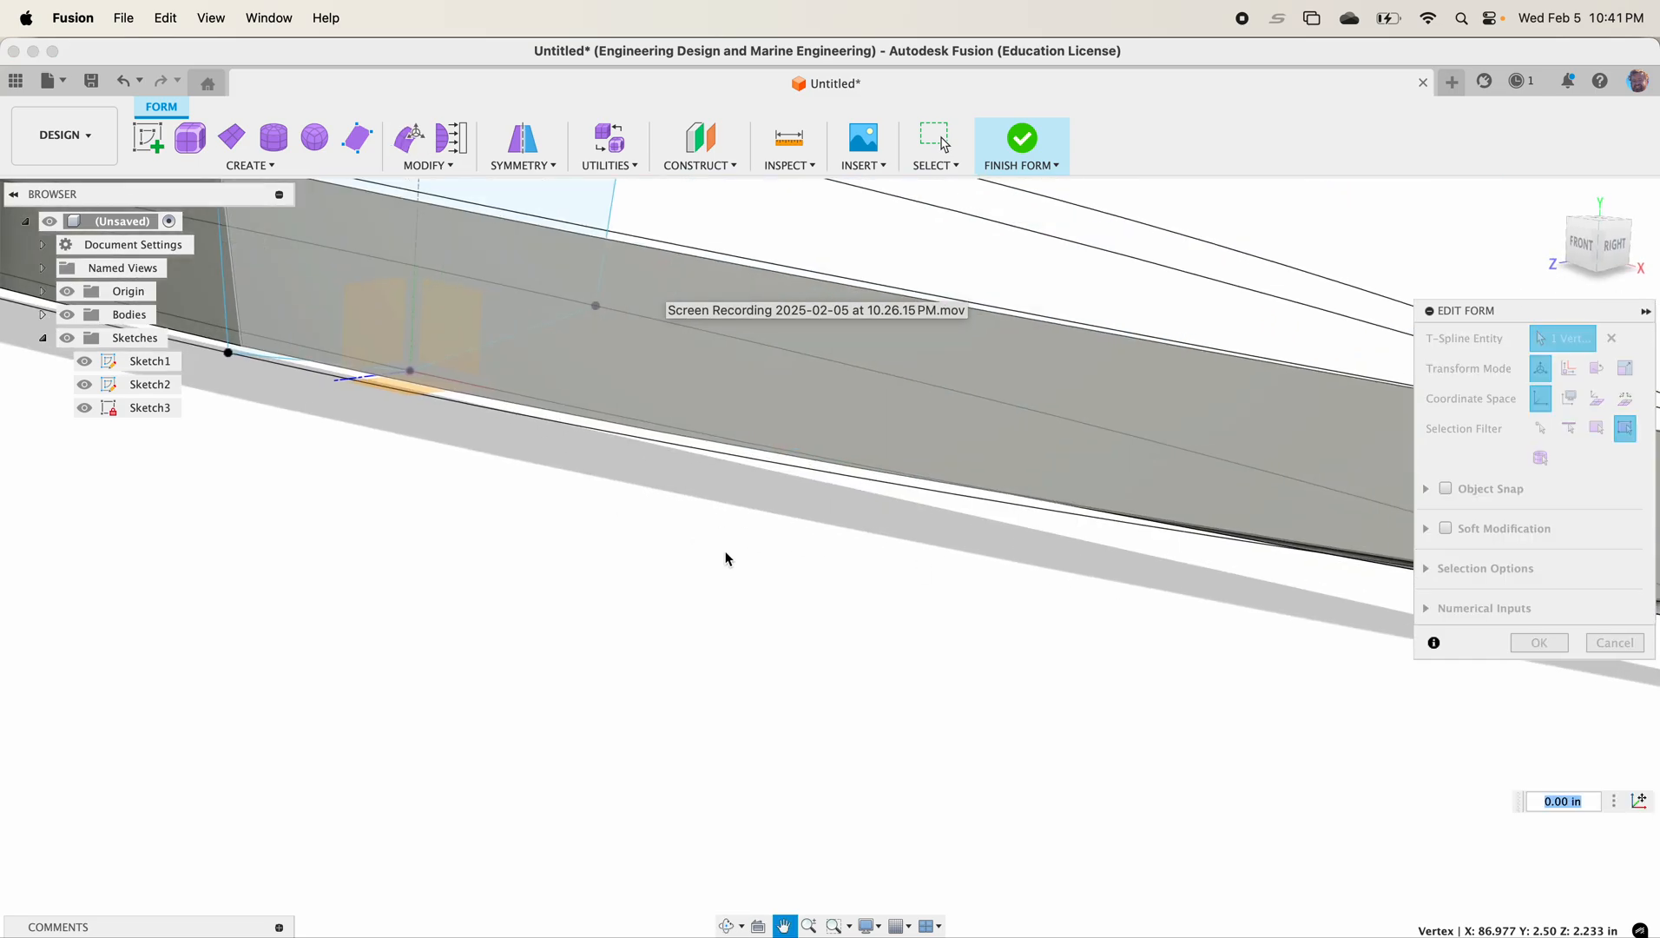
middle_click_drag(1040, 575, 479, 508)
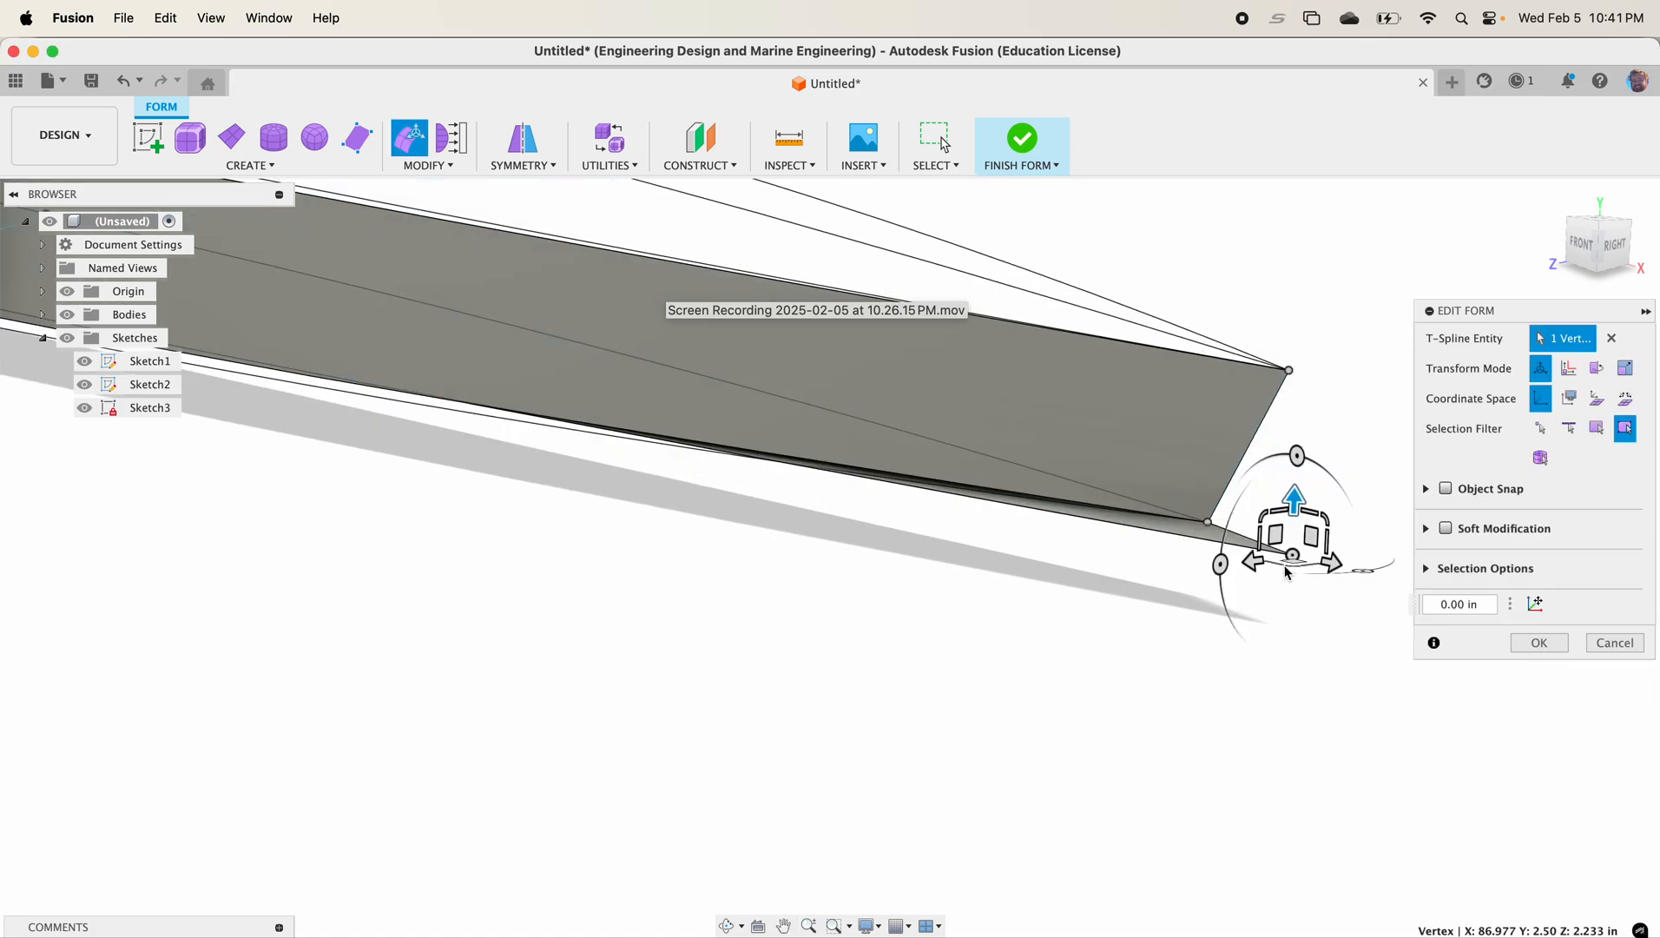
left_click(1586, 245)
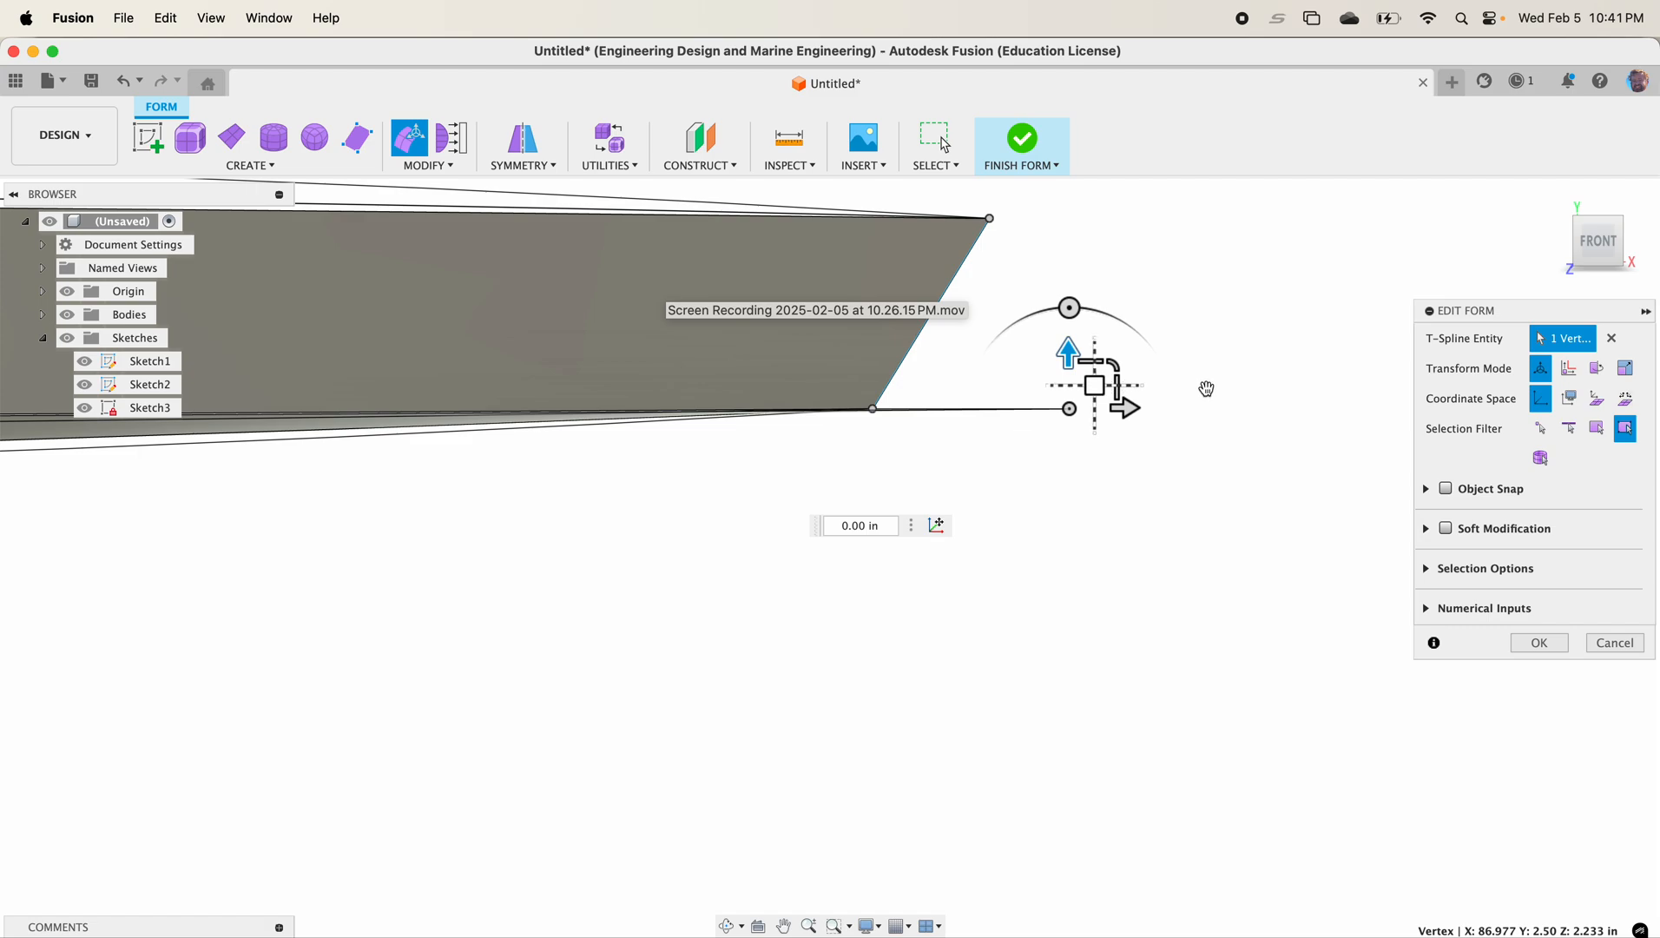
left_click_drag(1133, 407, 955, 409)
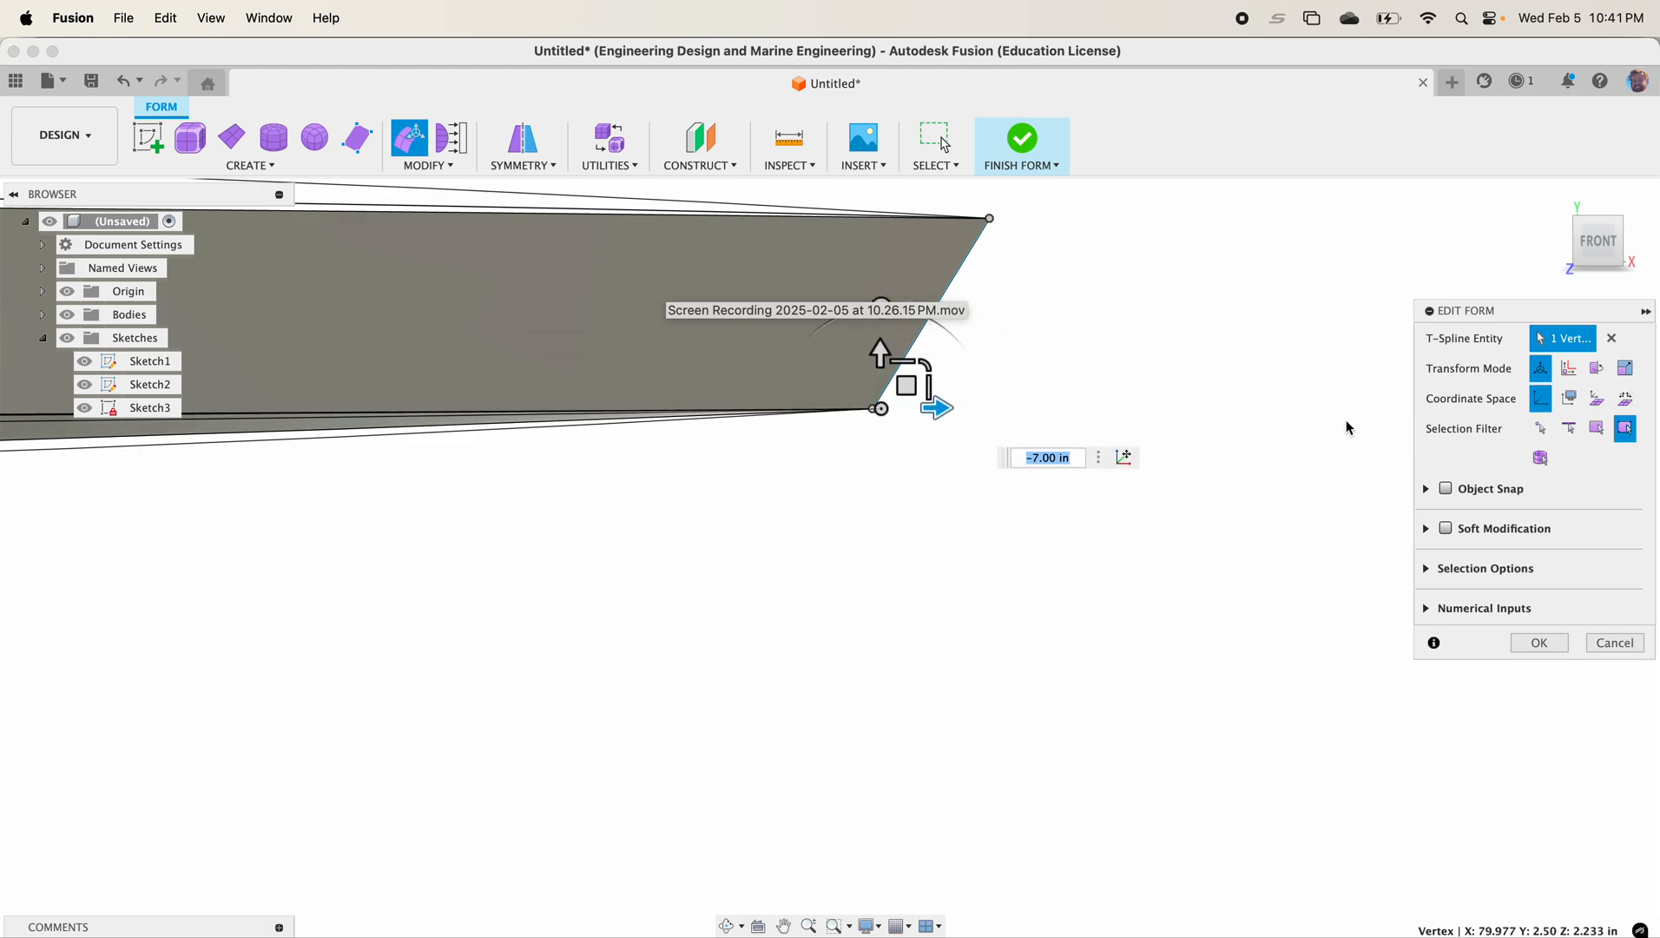
middle_click_drag(1126, 394, 992, 378, "shift")
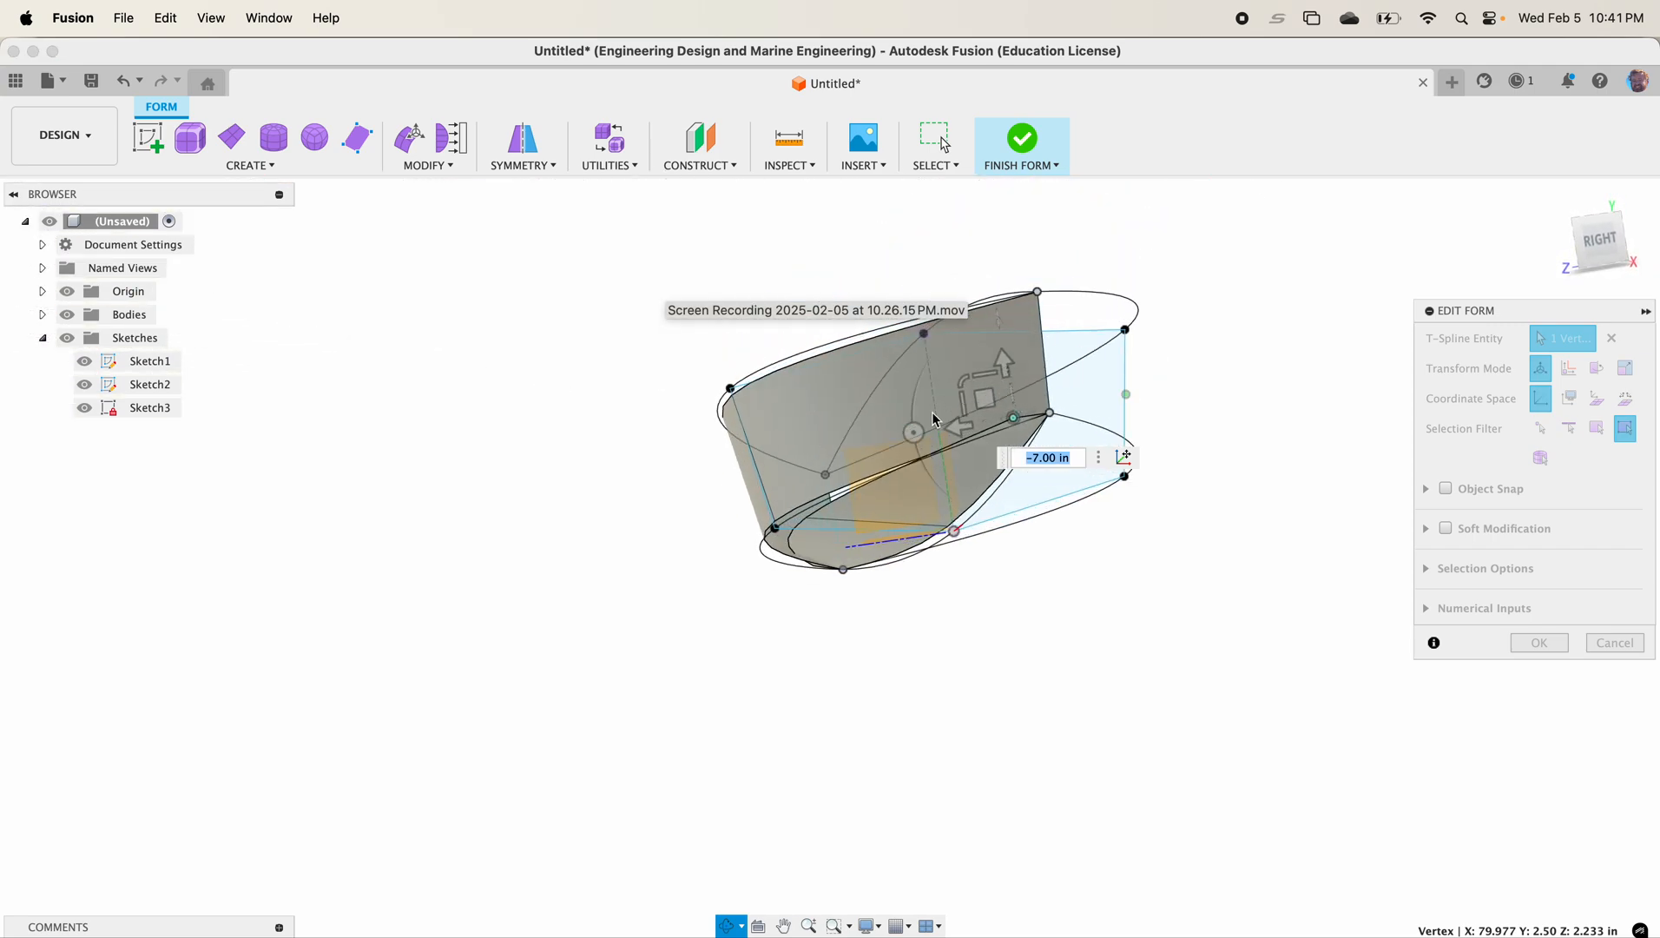
scroll(792, 539, "up", 5)
left_click(1538, 644)
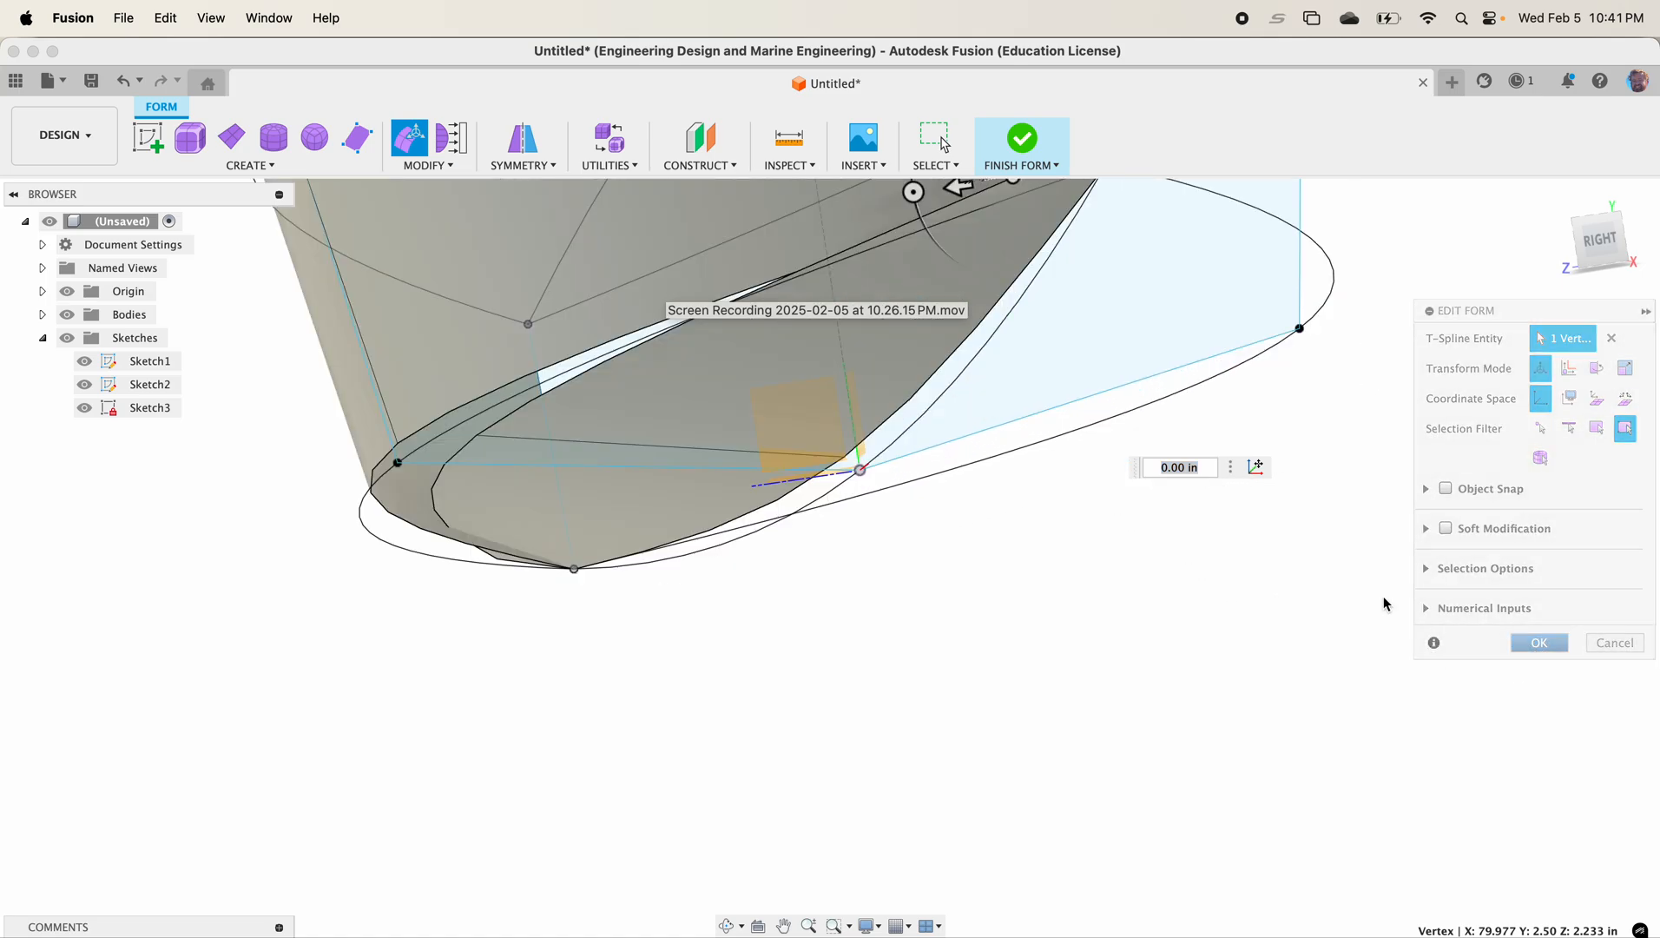
Step: Pull the bottom plane's outer midship vertex onto the midship frame's lower outer point on the +Z side
left_click(455, 148)
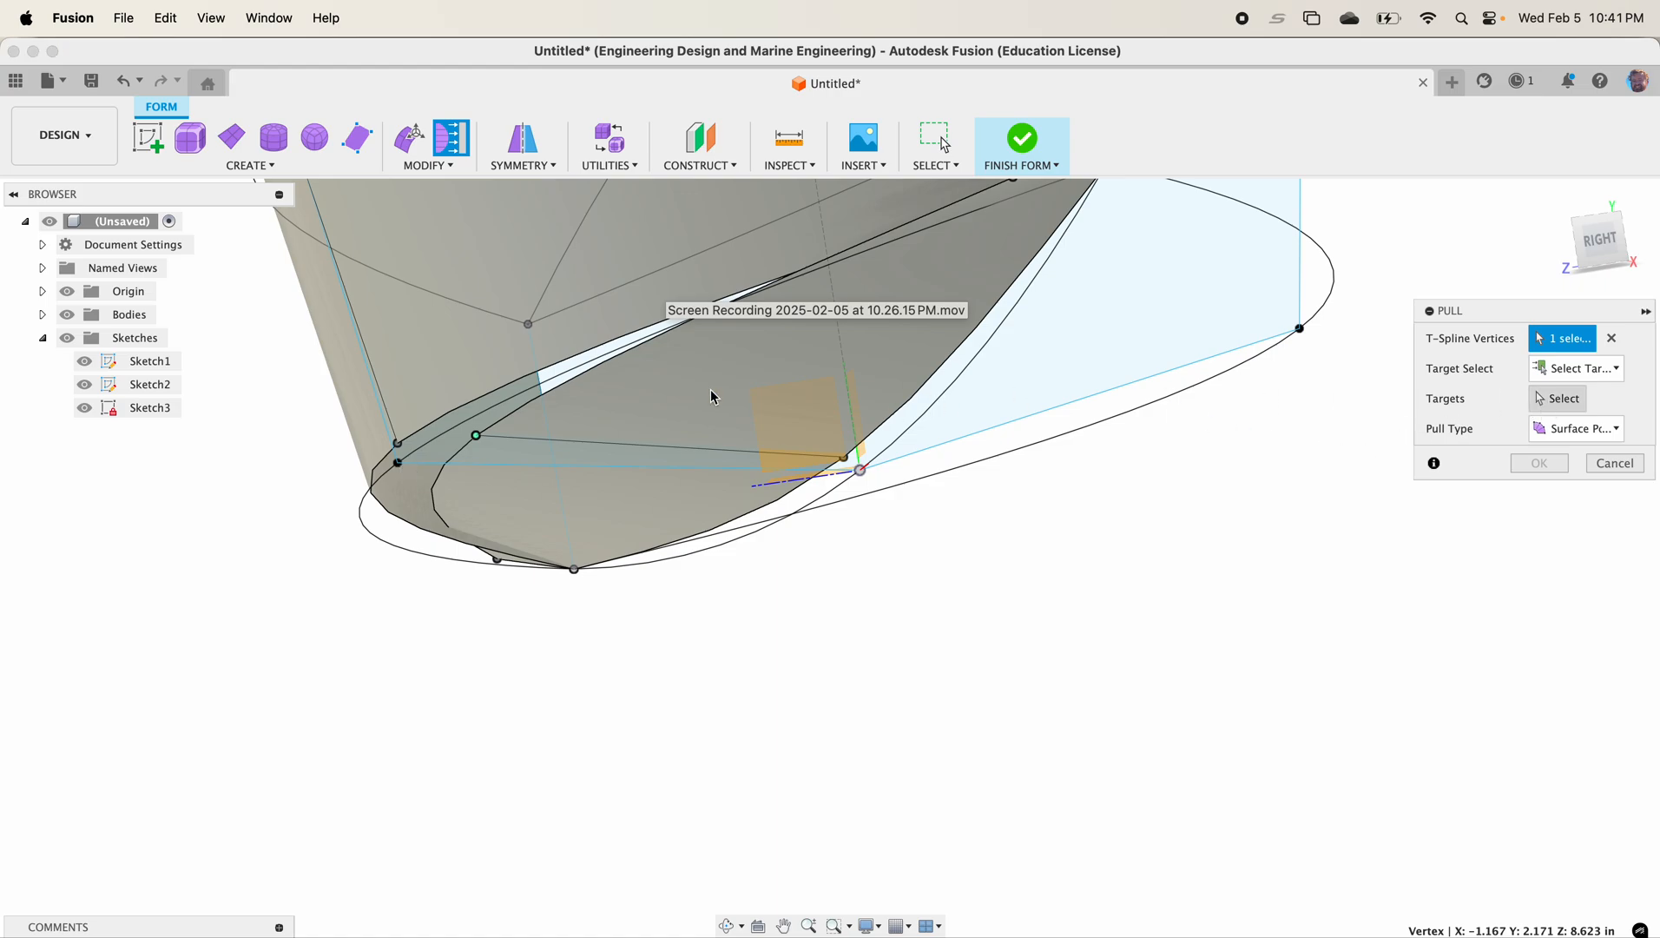
left_click(400, 469)
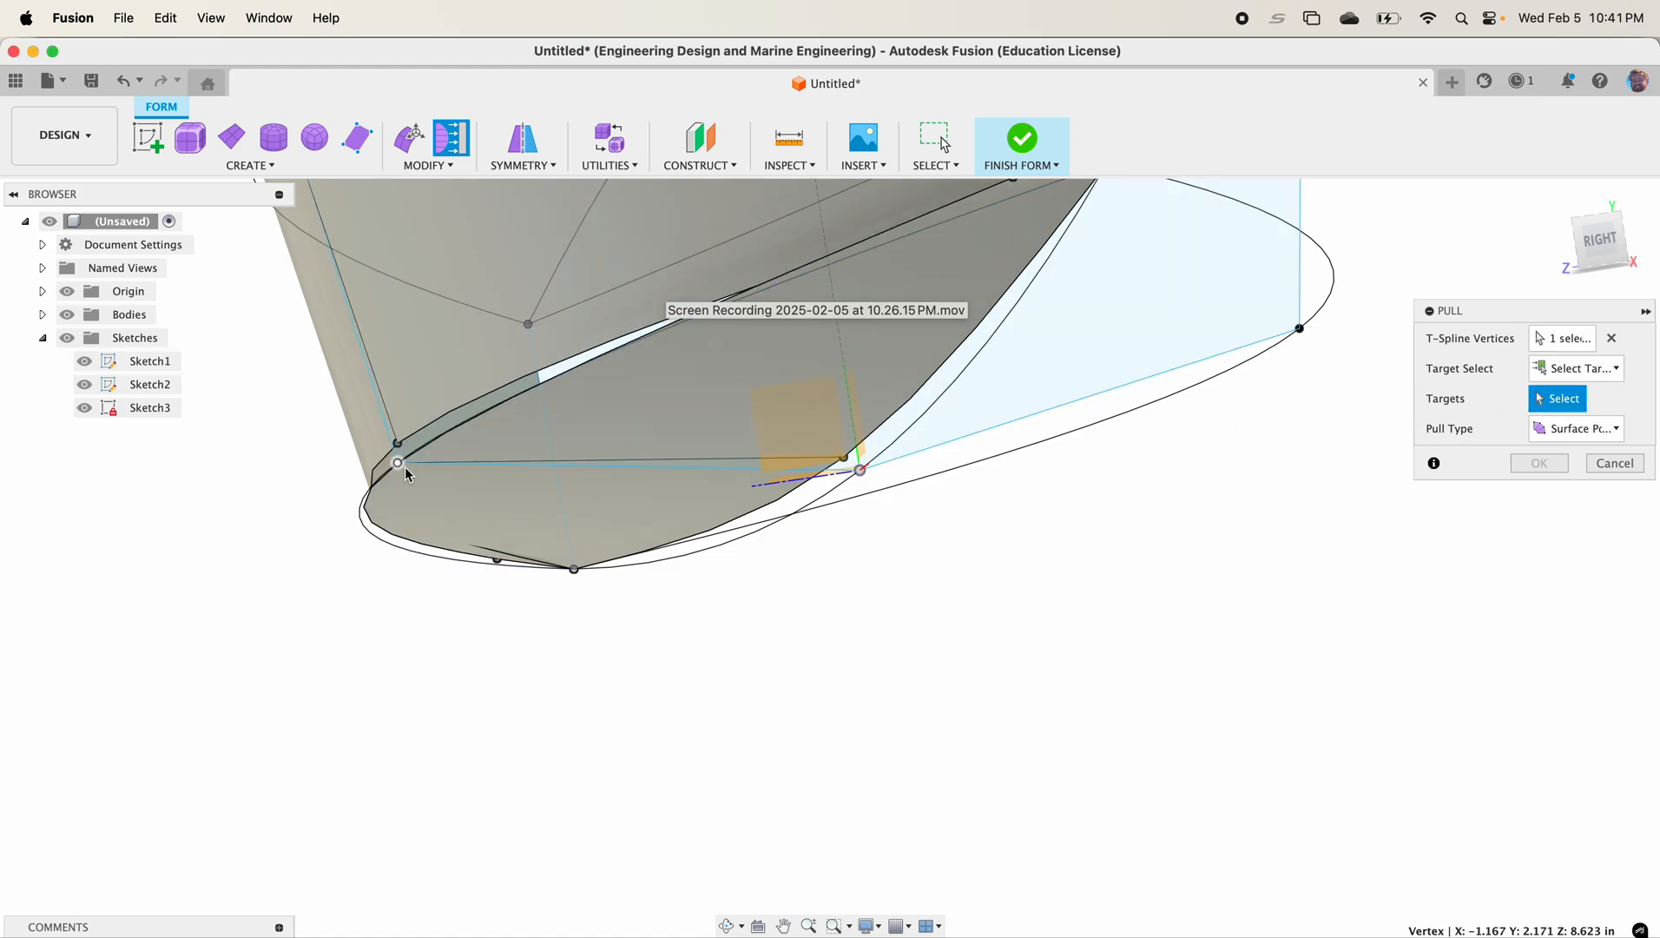
scroll(868, 499, "down", 5)
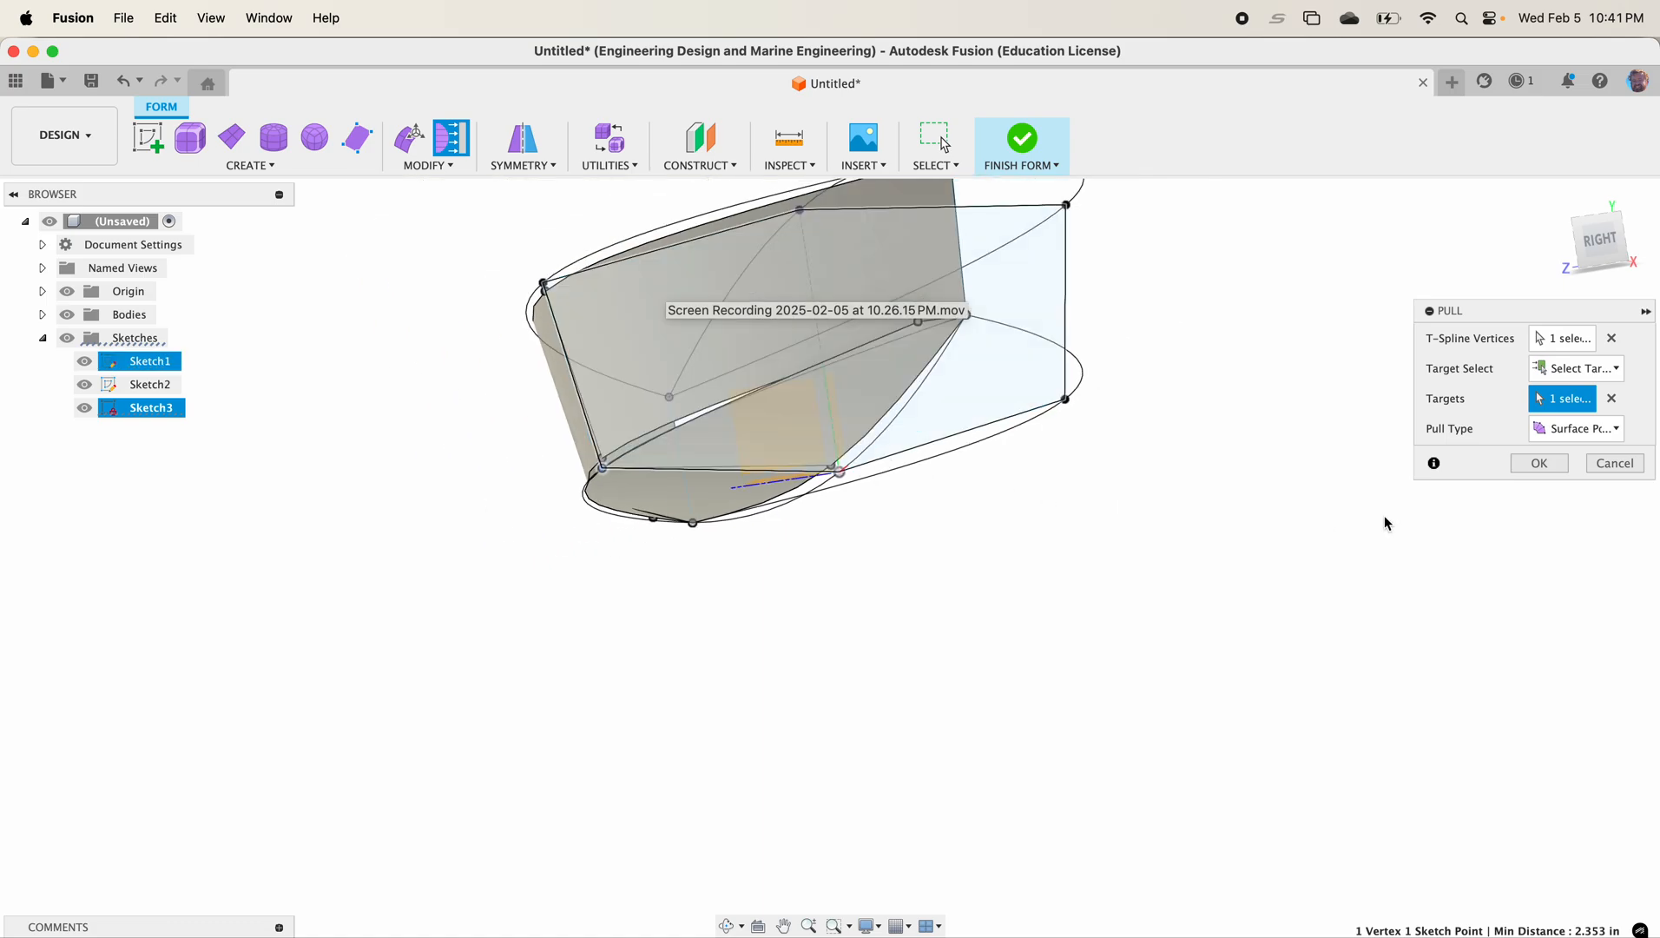
key("Return")
Step: Draw a two-point T-spline plane on the horizontal origin plane over the hull's +Z half, about 171.7 in long and 18.1 in wide
middle_click_drag(1500, 449, 1230, 405, "shift")
scroll(1225, 401, "down", 8)
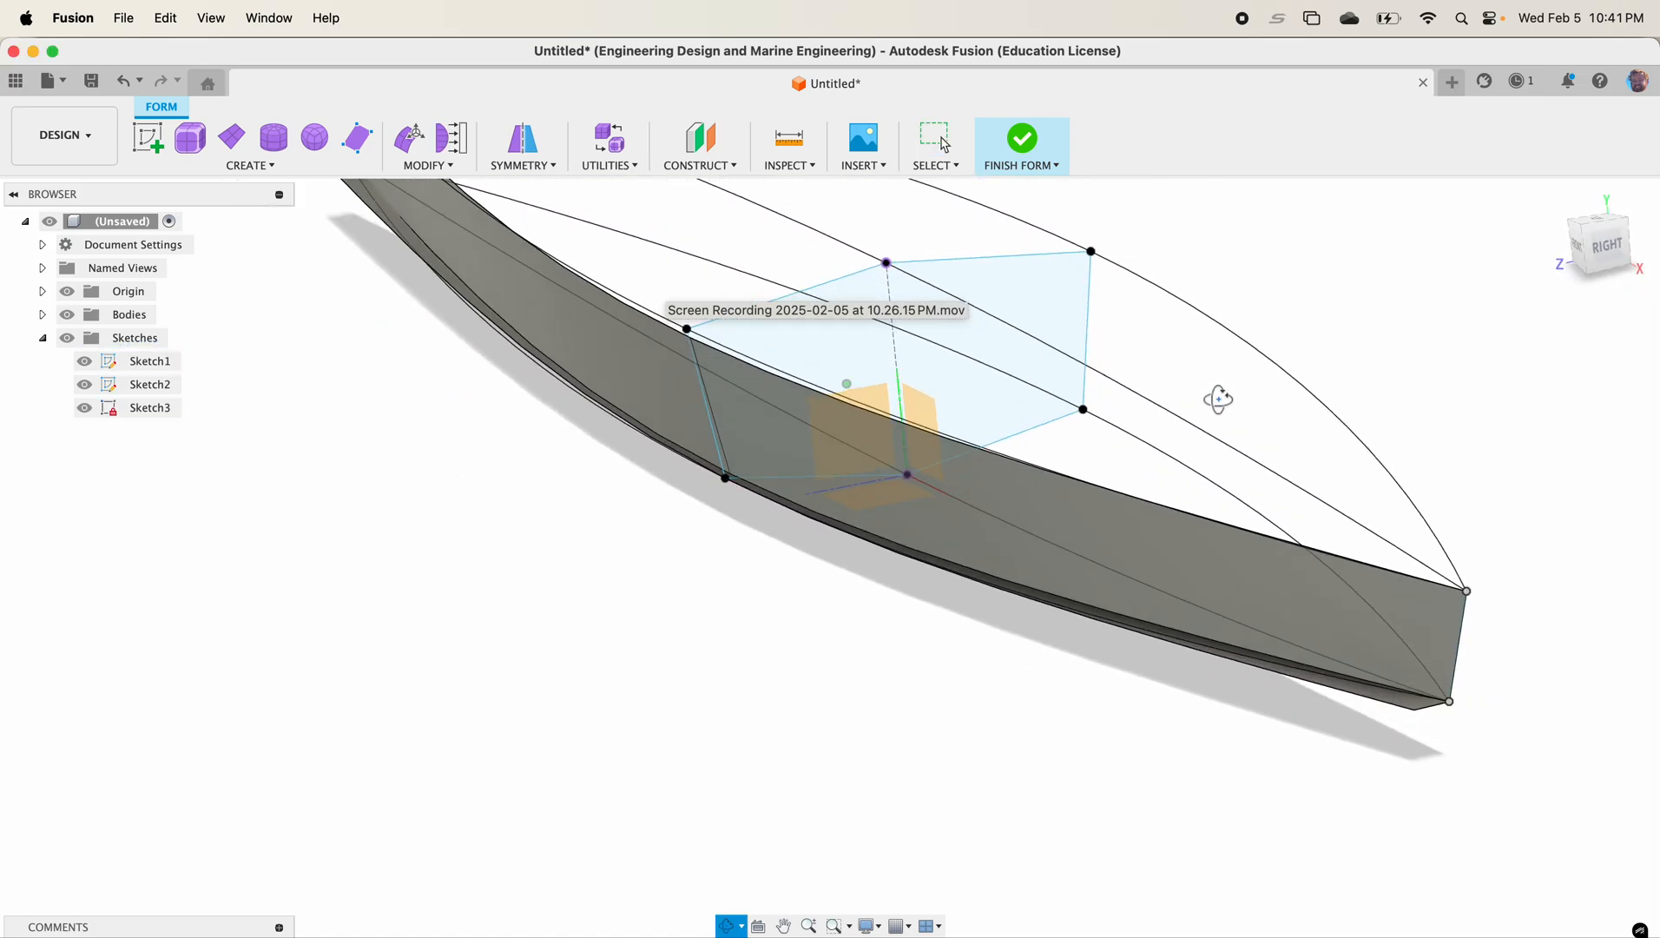
middle_click_drag(1219, 406, 1158, 382)
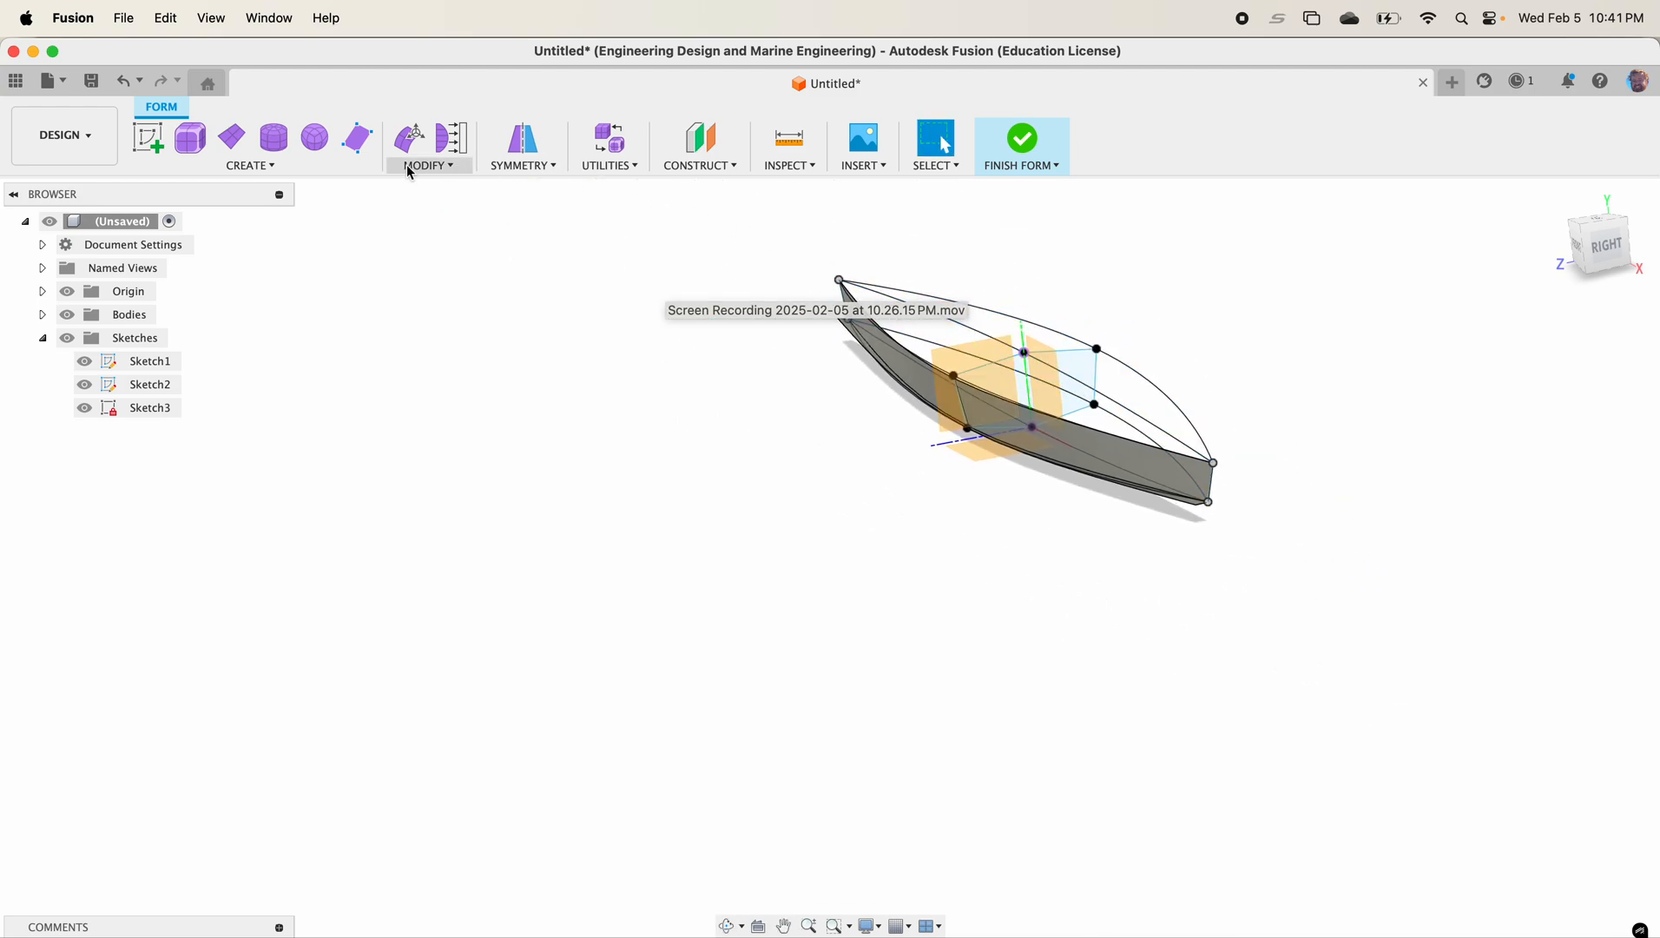
left_click(232, 136)
middle_click_drag(981, 390, 1031, 460, "shift")
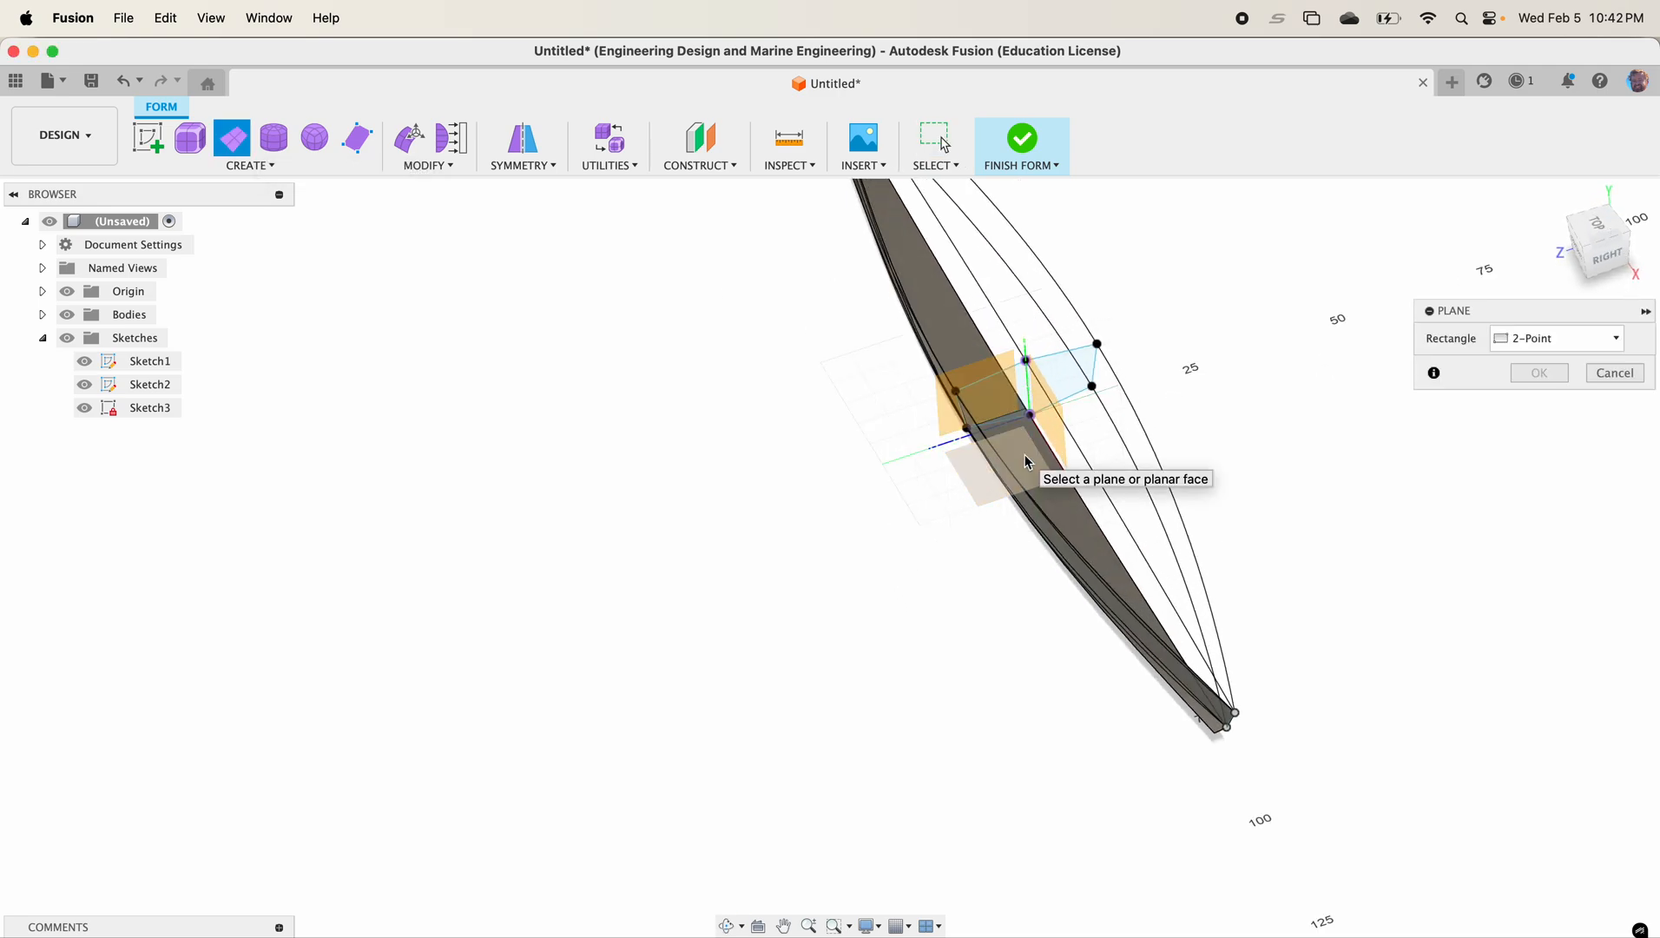
scroll(1212, 379, "down", 3)
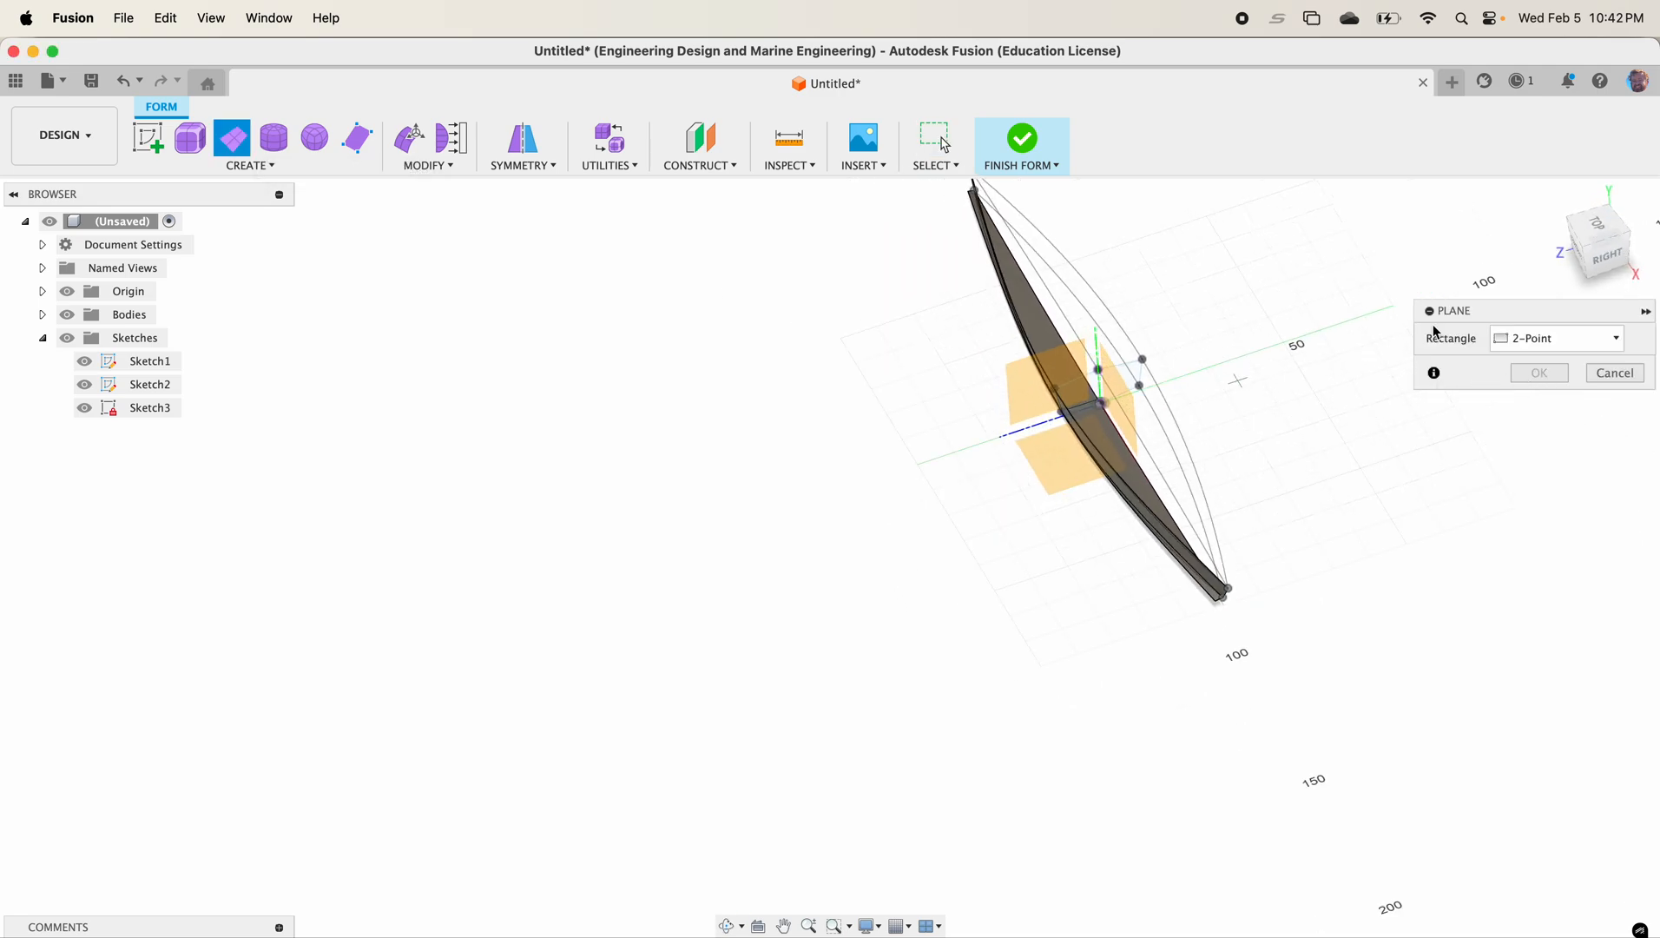
left_click(1597, 230)
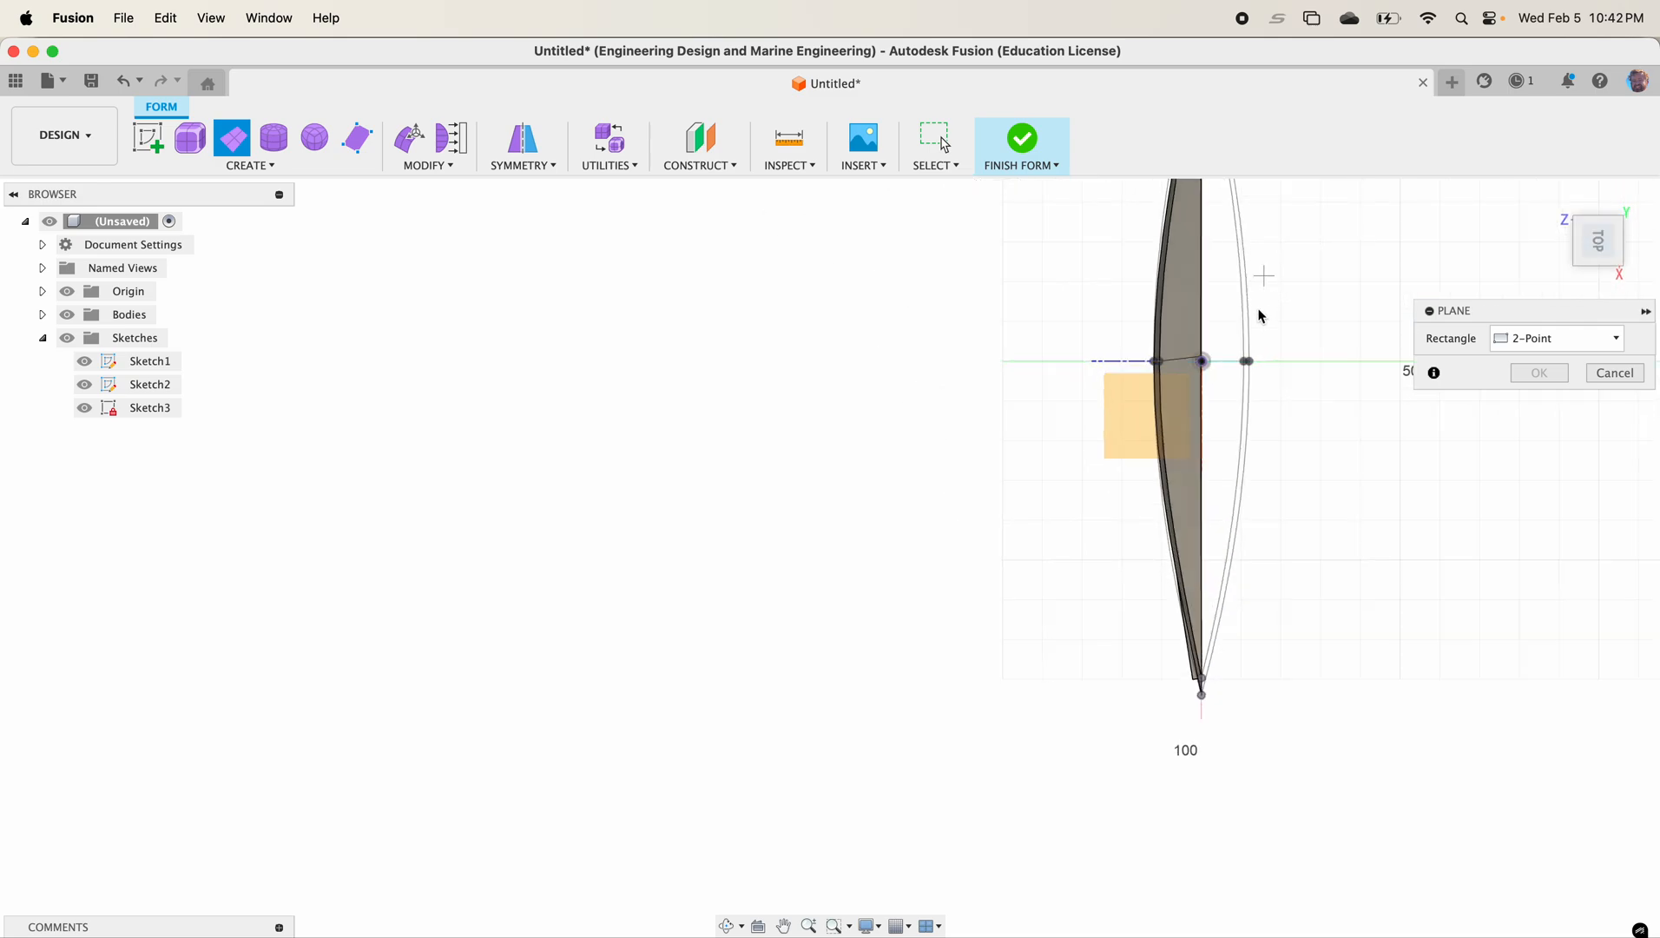
left_click(1043, 246)
middle_click_drag(1188, 517, 1104, 233)
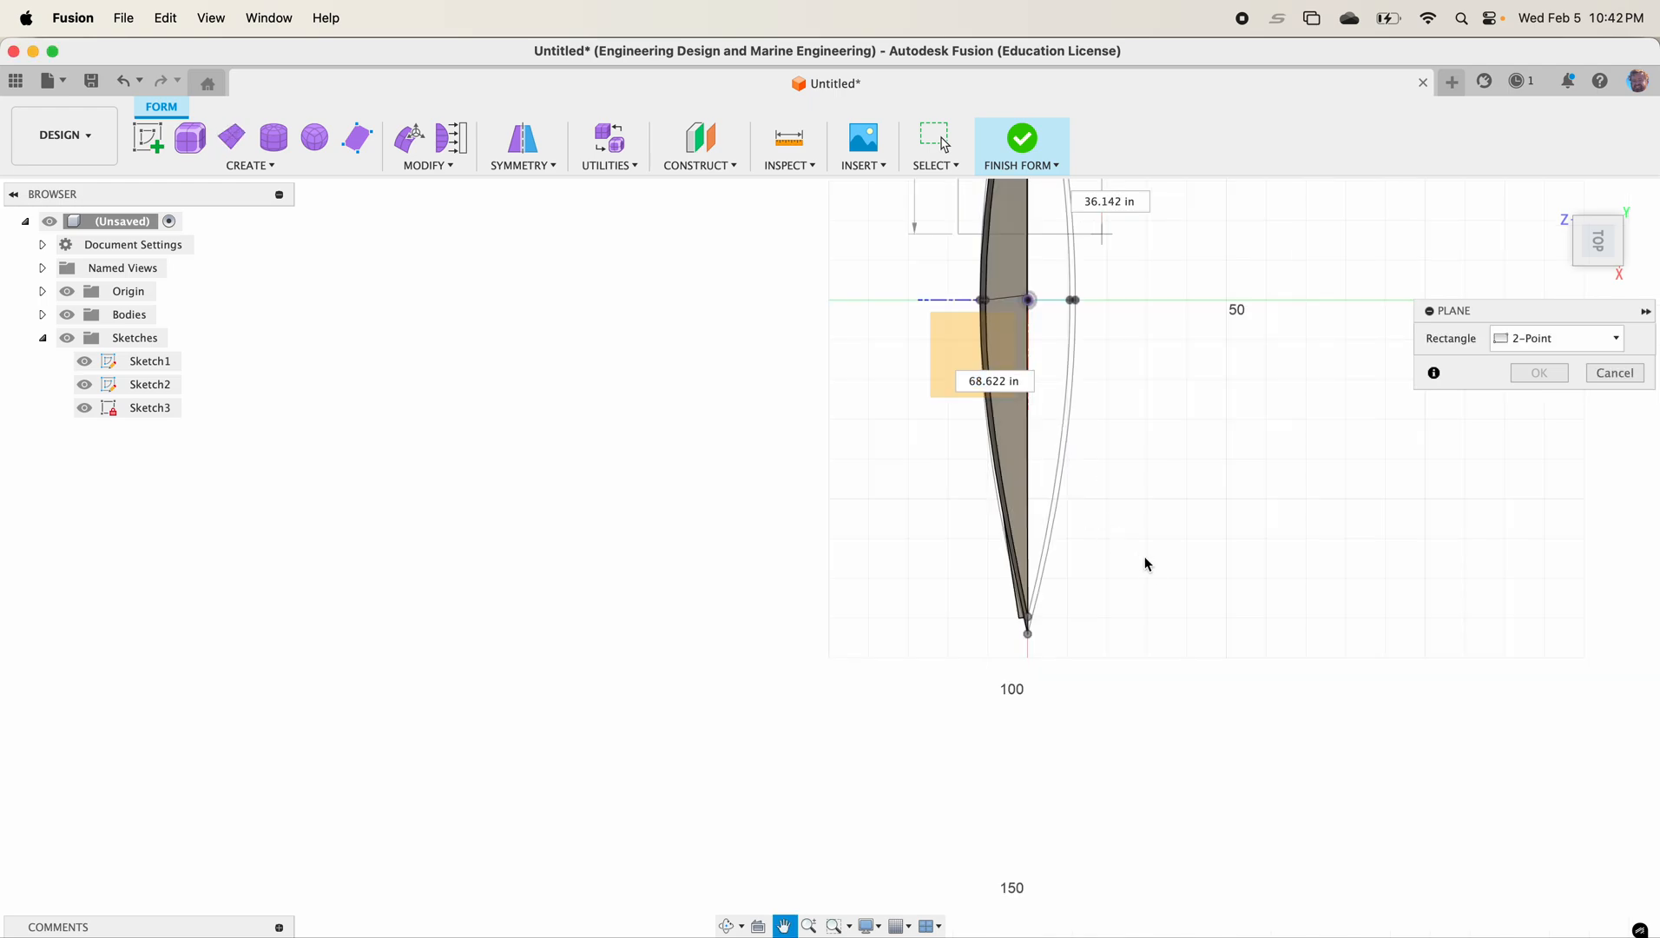
left_click(1030, 644)
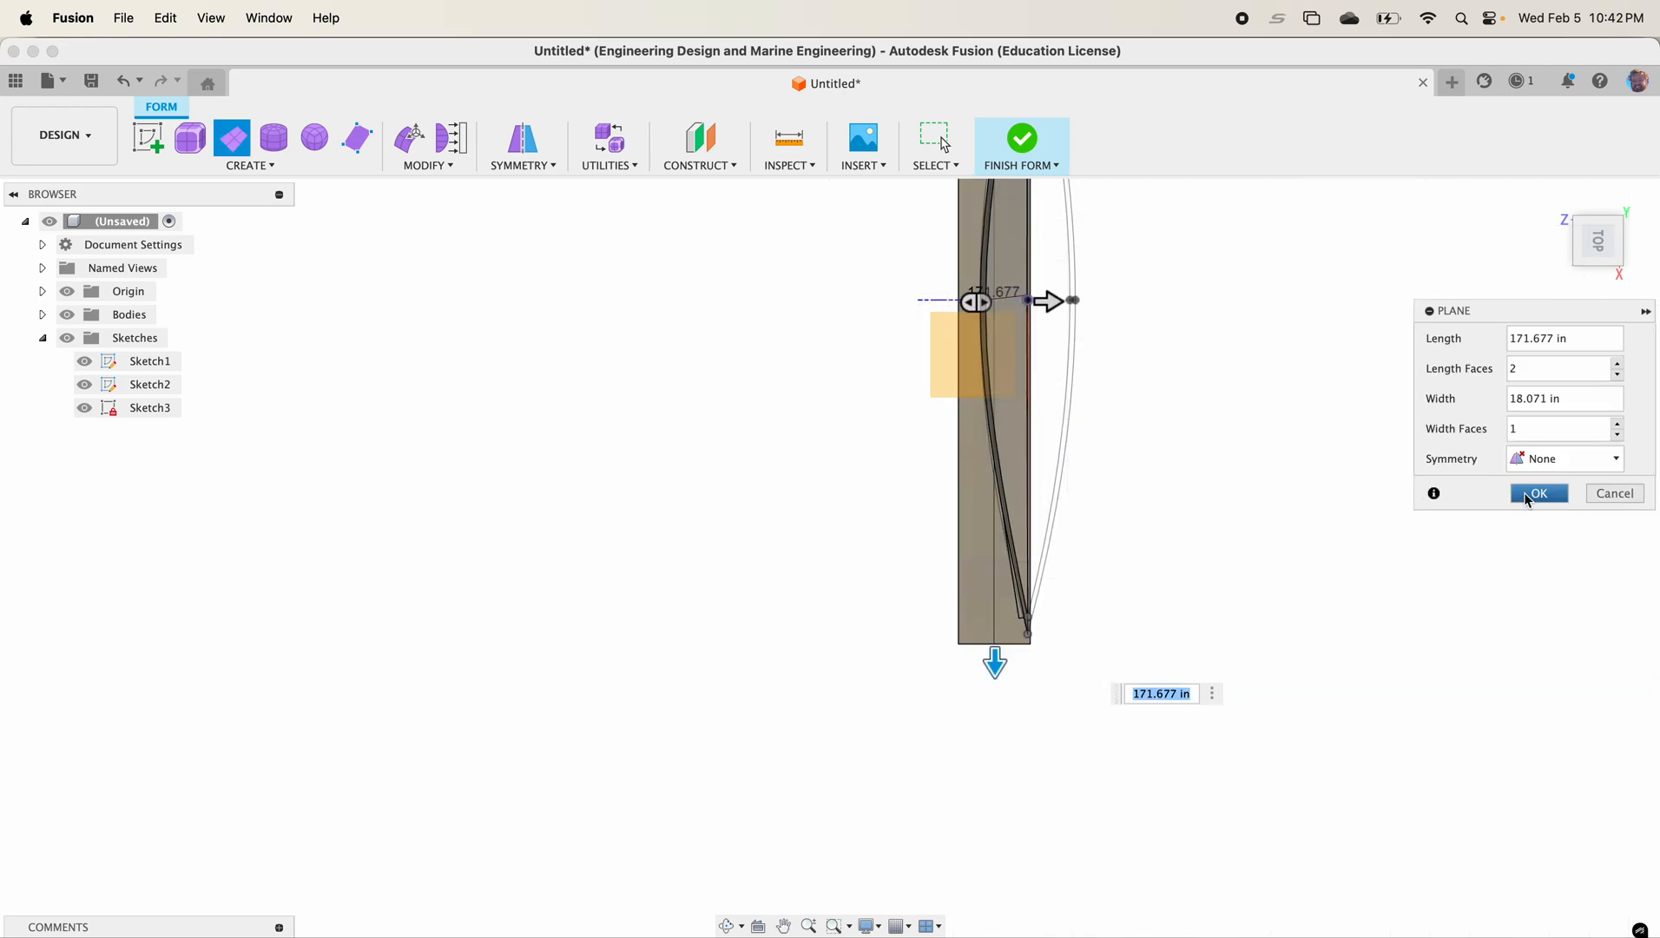
Step: Give the new plane 2 length faces and 1 width face and create it
left_click_drag(1539, 368, 1490, 363)
type("1")
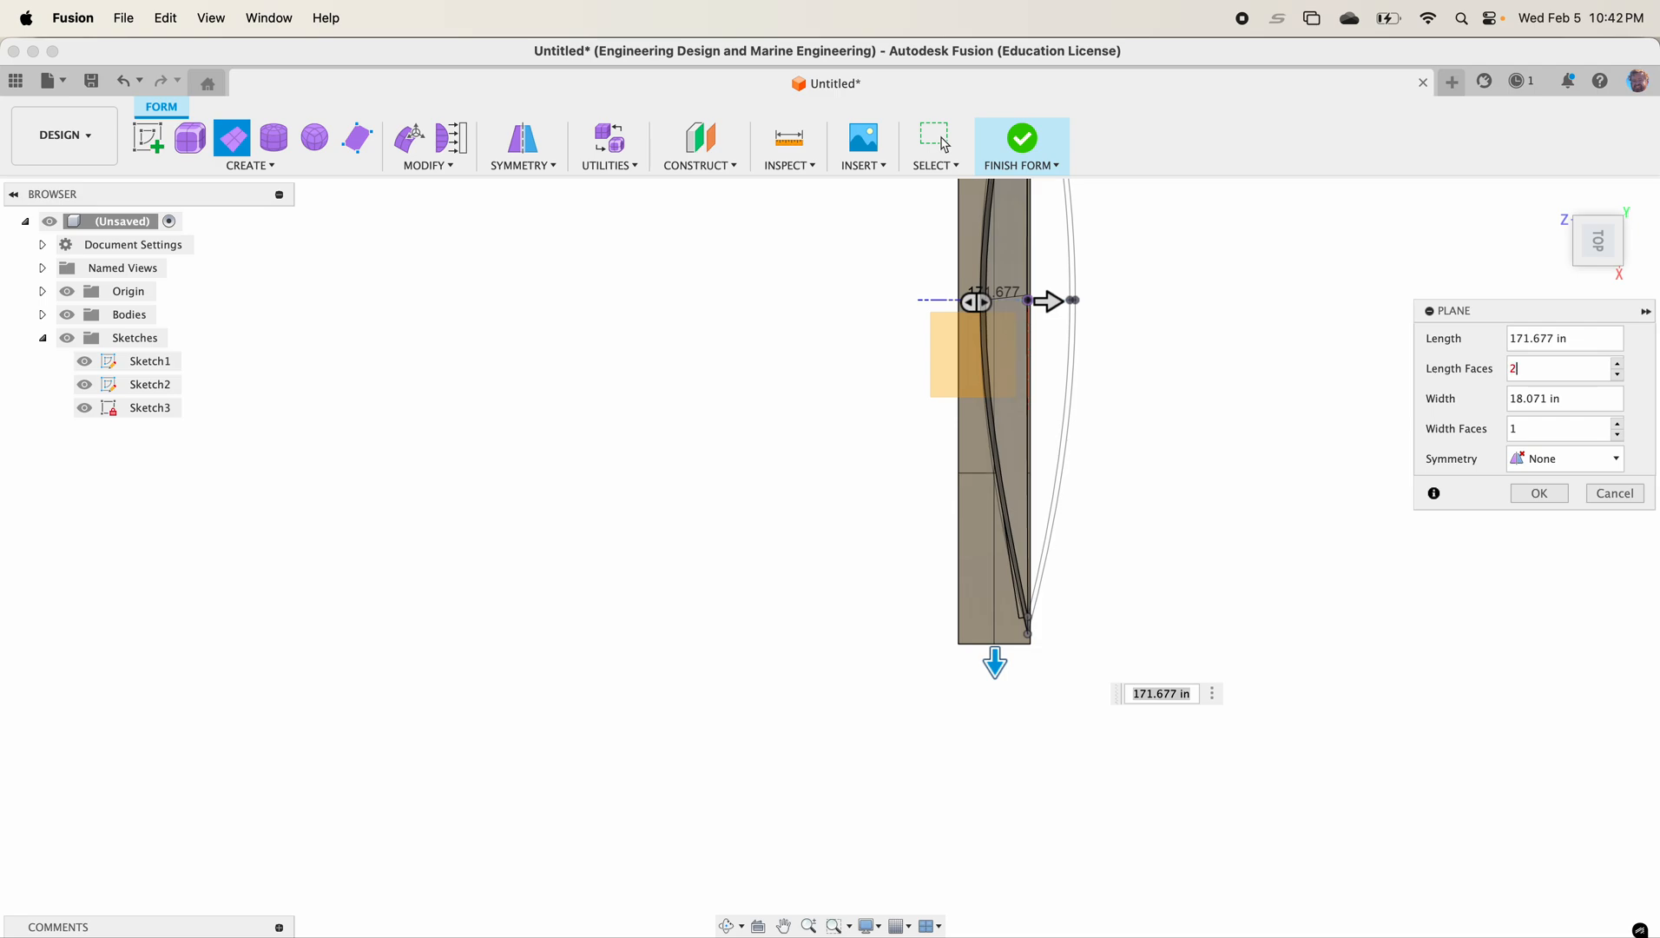
left_click_drag(1535, 429, 1473, 434)
left_click(1540, 494)
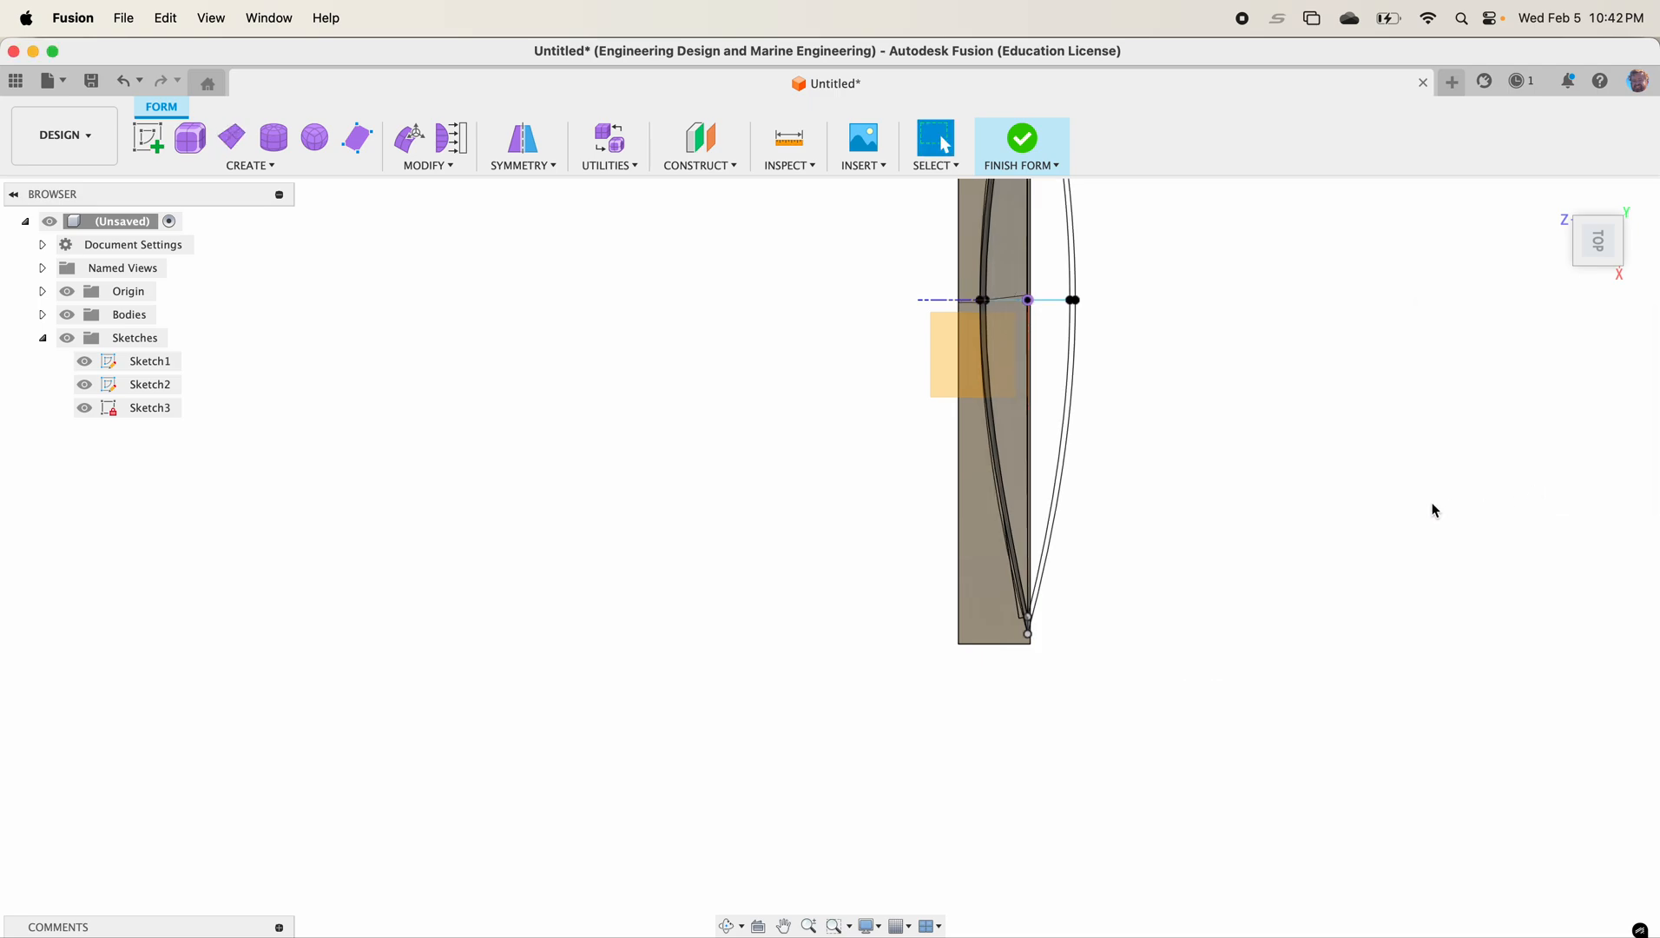
Step: Move the new plane body 10 in upward along Y to deck height
middle_click_drag(1335, 503, 1283, 345, "shift")
key("m")
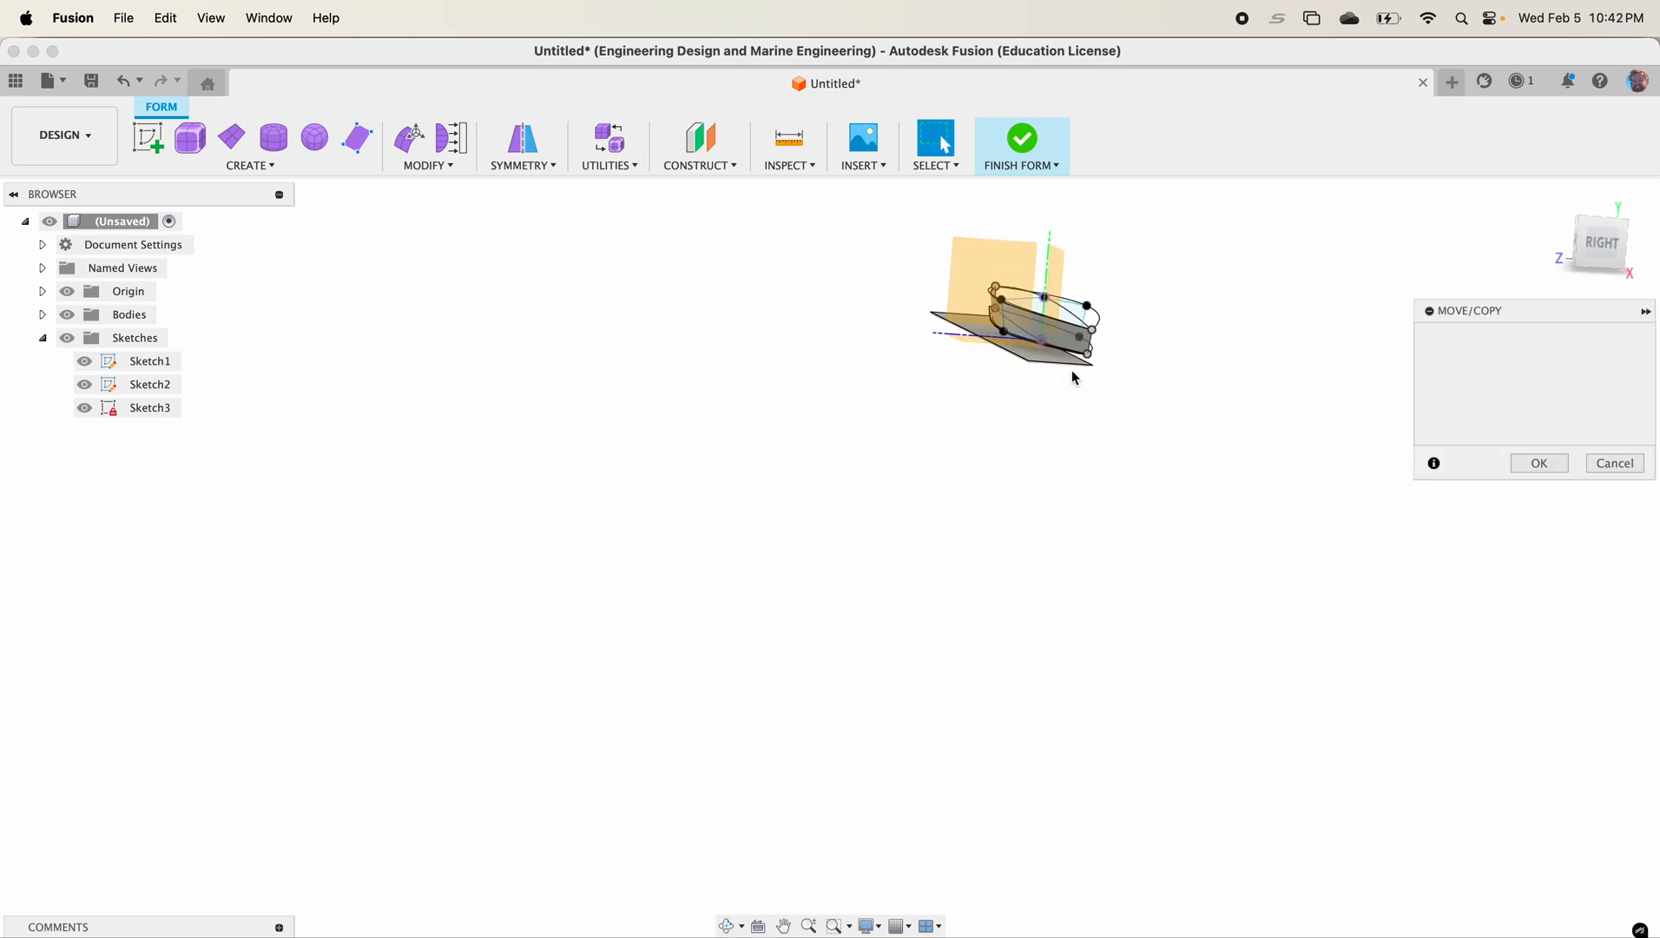
left_click(1051, 359)
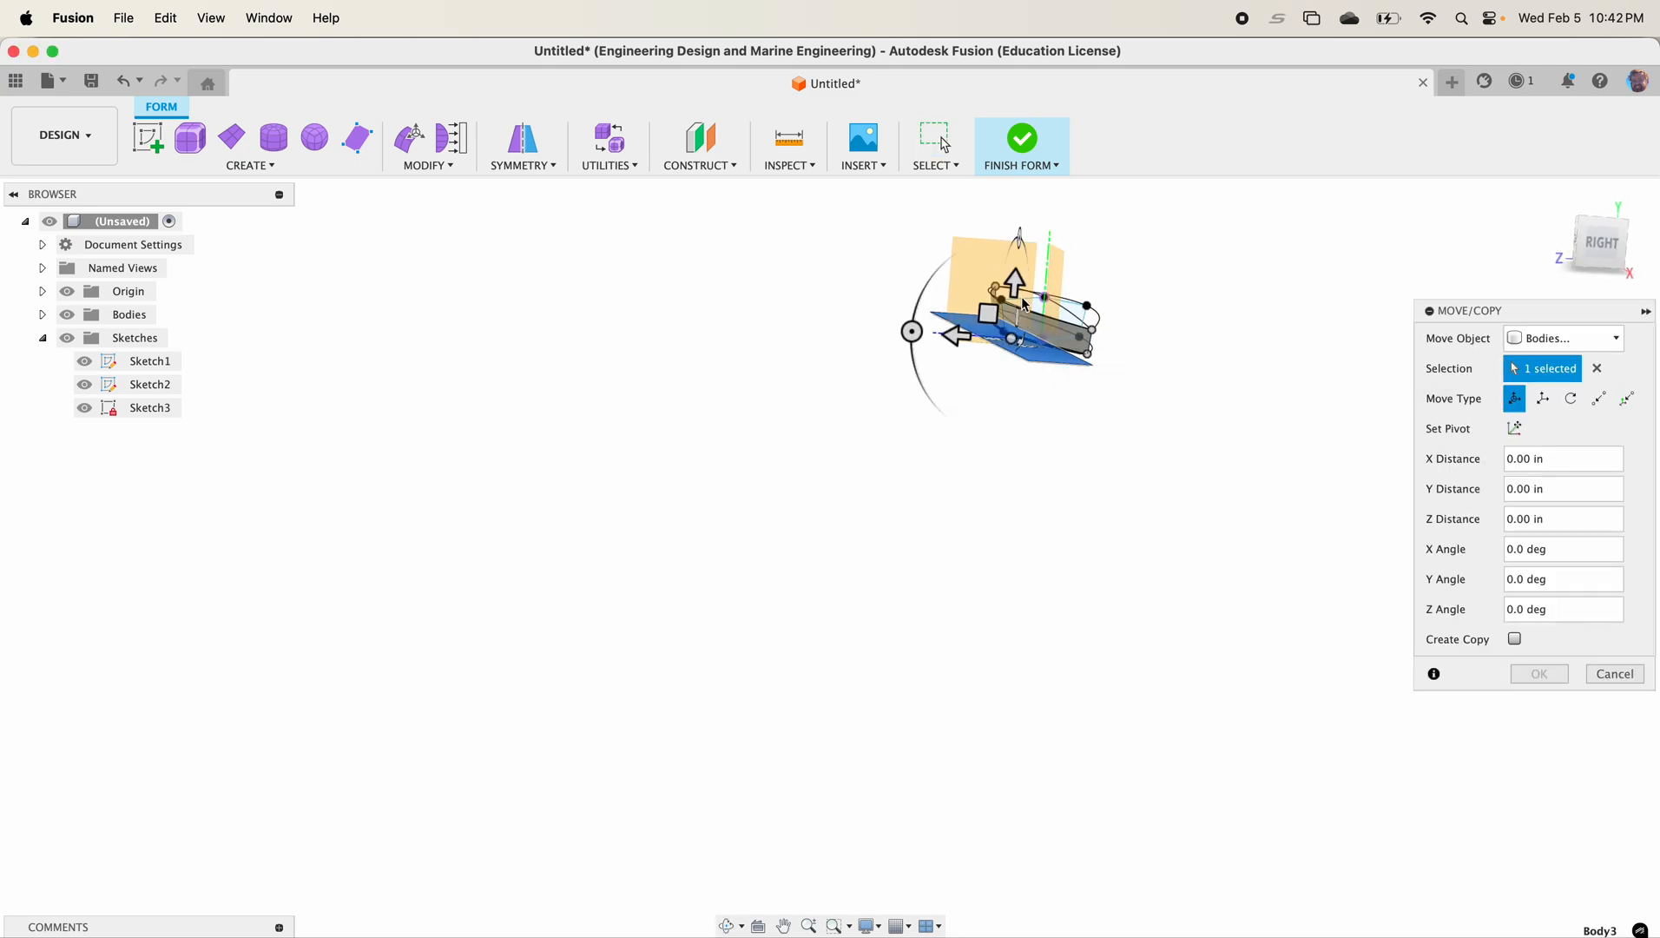
left_click_drag(1018, 291, 1021, 261)
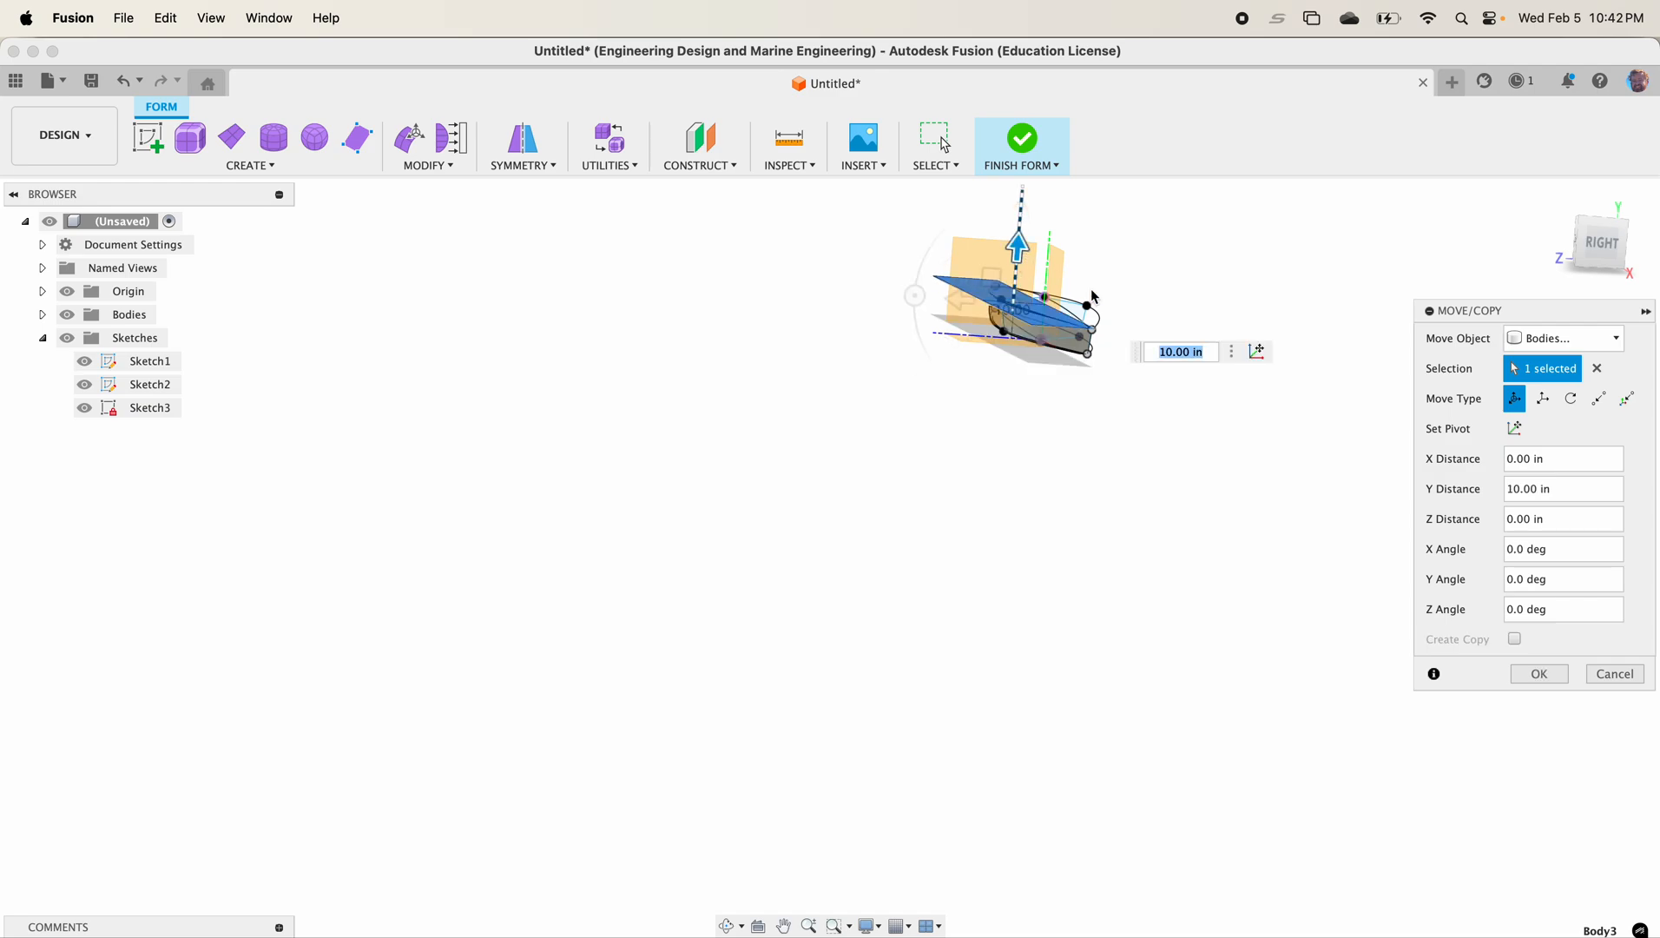
left_click(1540, 675)
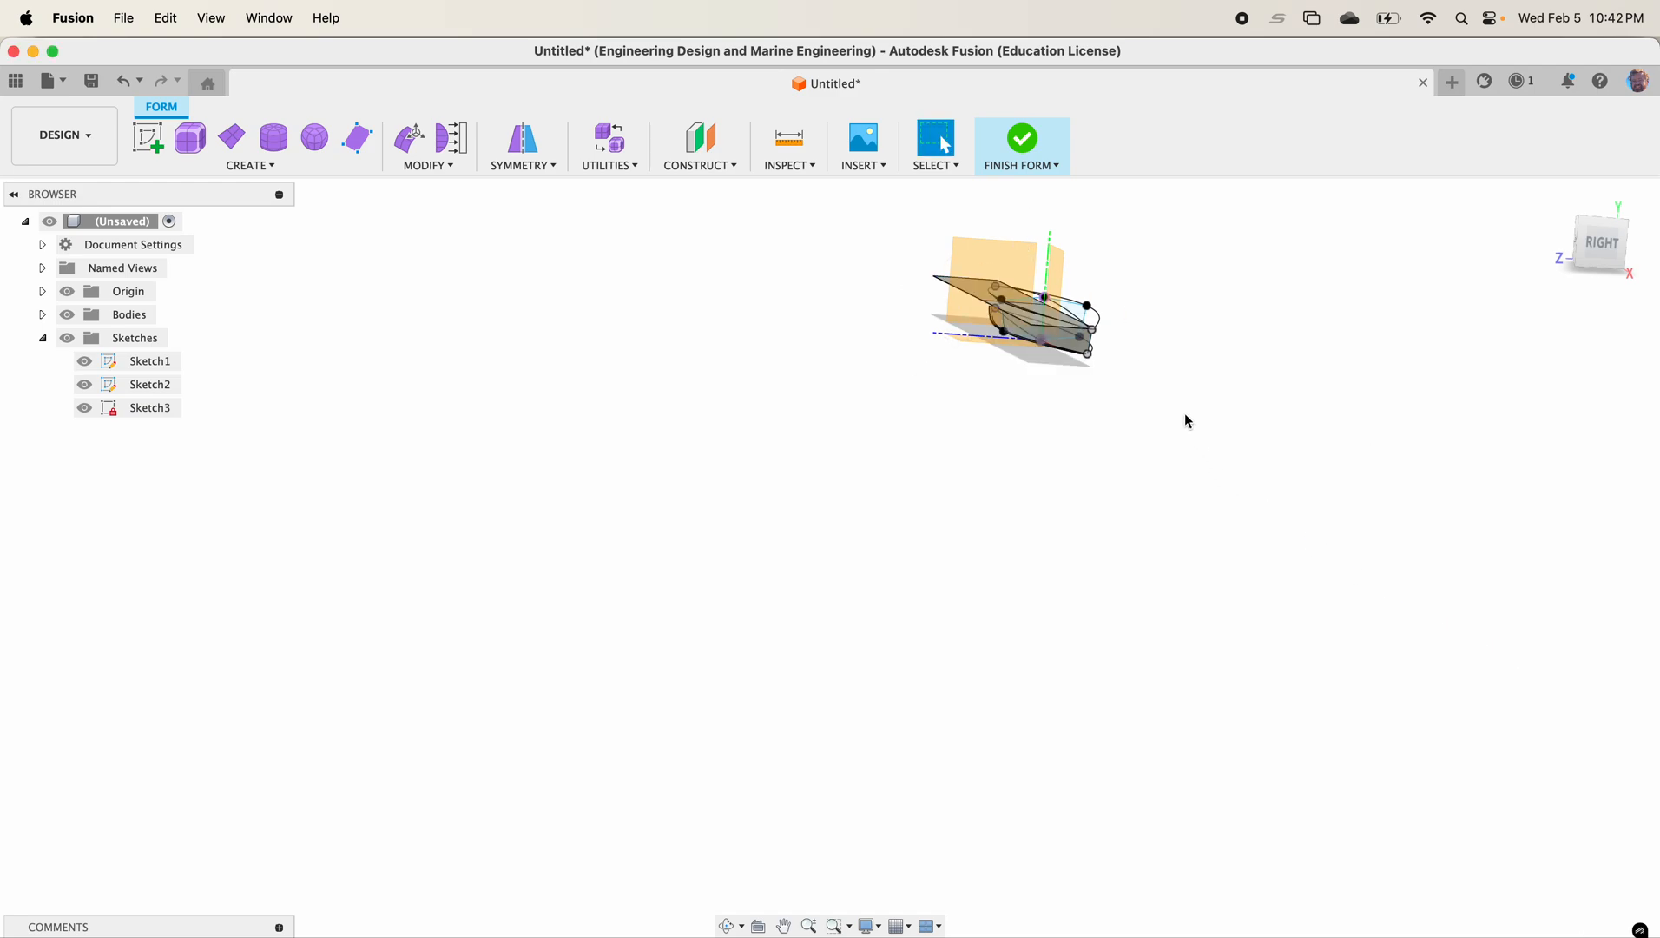
Step: Pull the deck plane's outer midship vertex onto the midship frame's upper outer point on the +Z side
scroll(1145, 441, "up", 10)
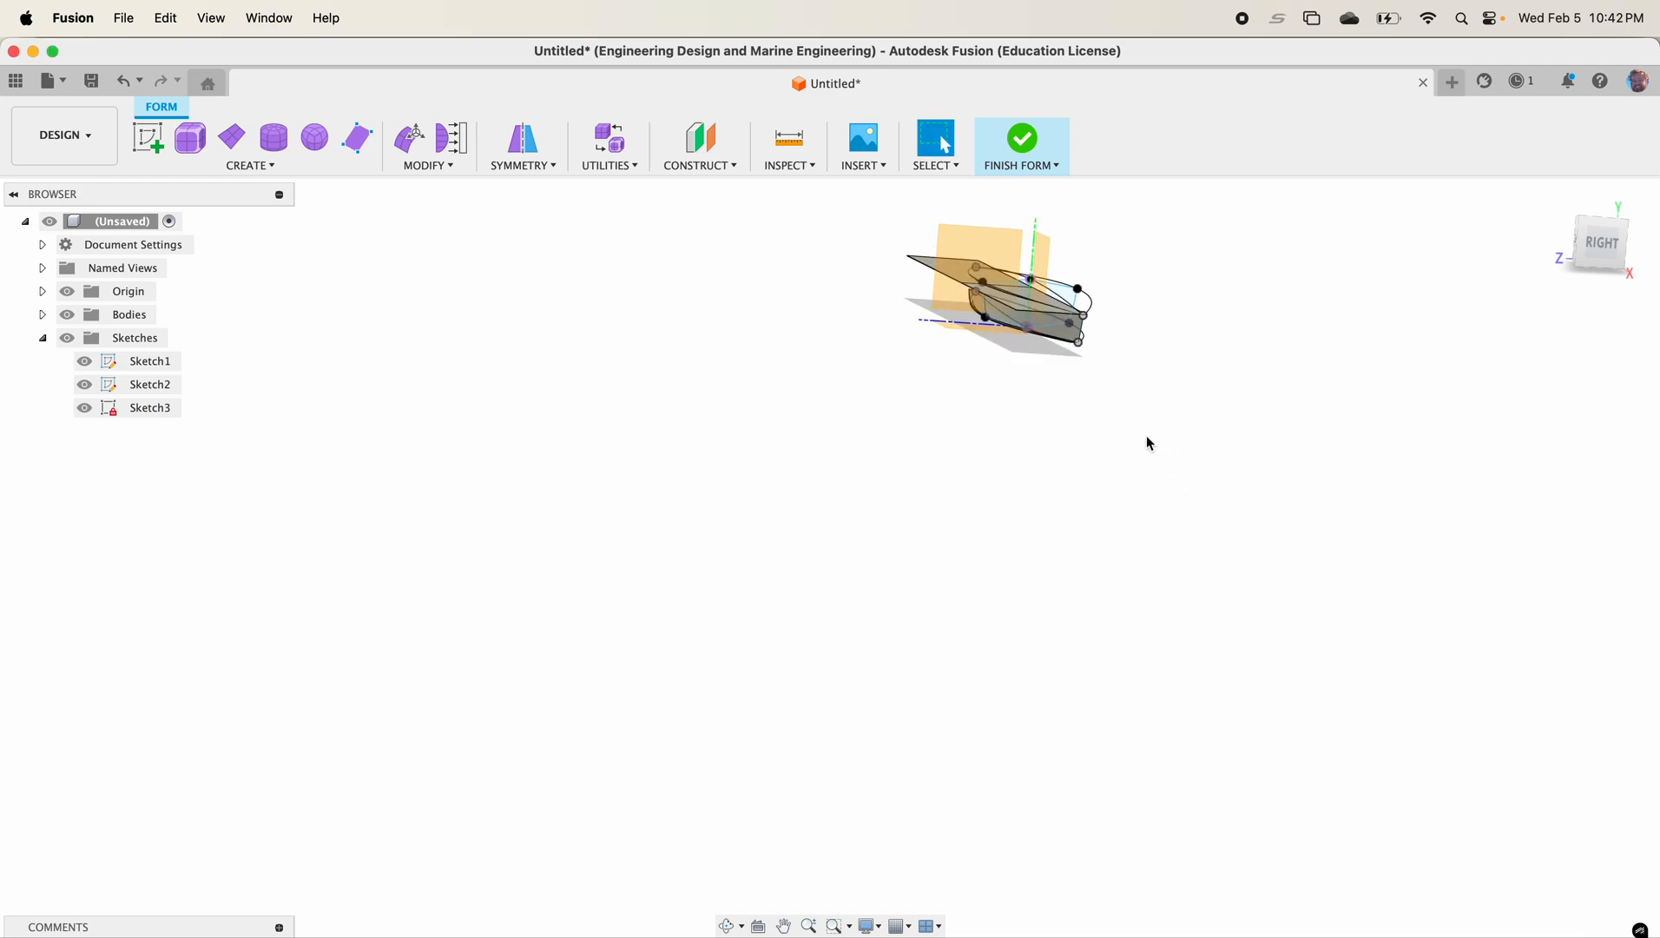
middle_click_drag(1161, 463, 1149, 471, "shift")
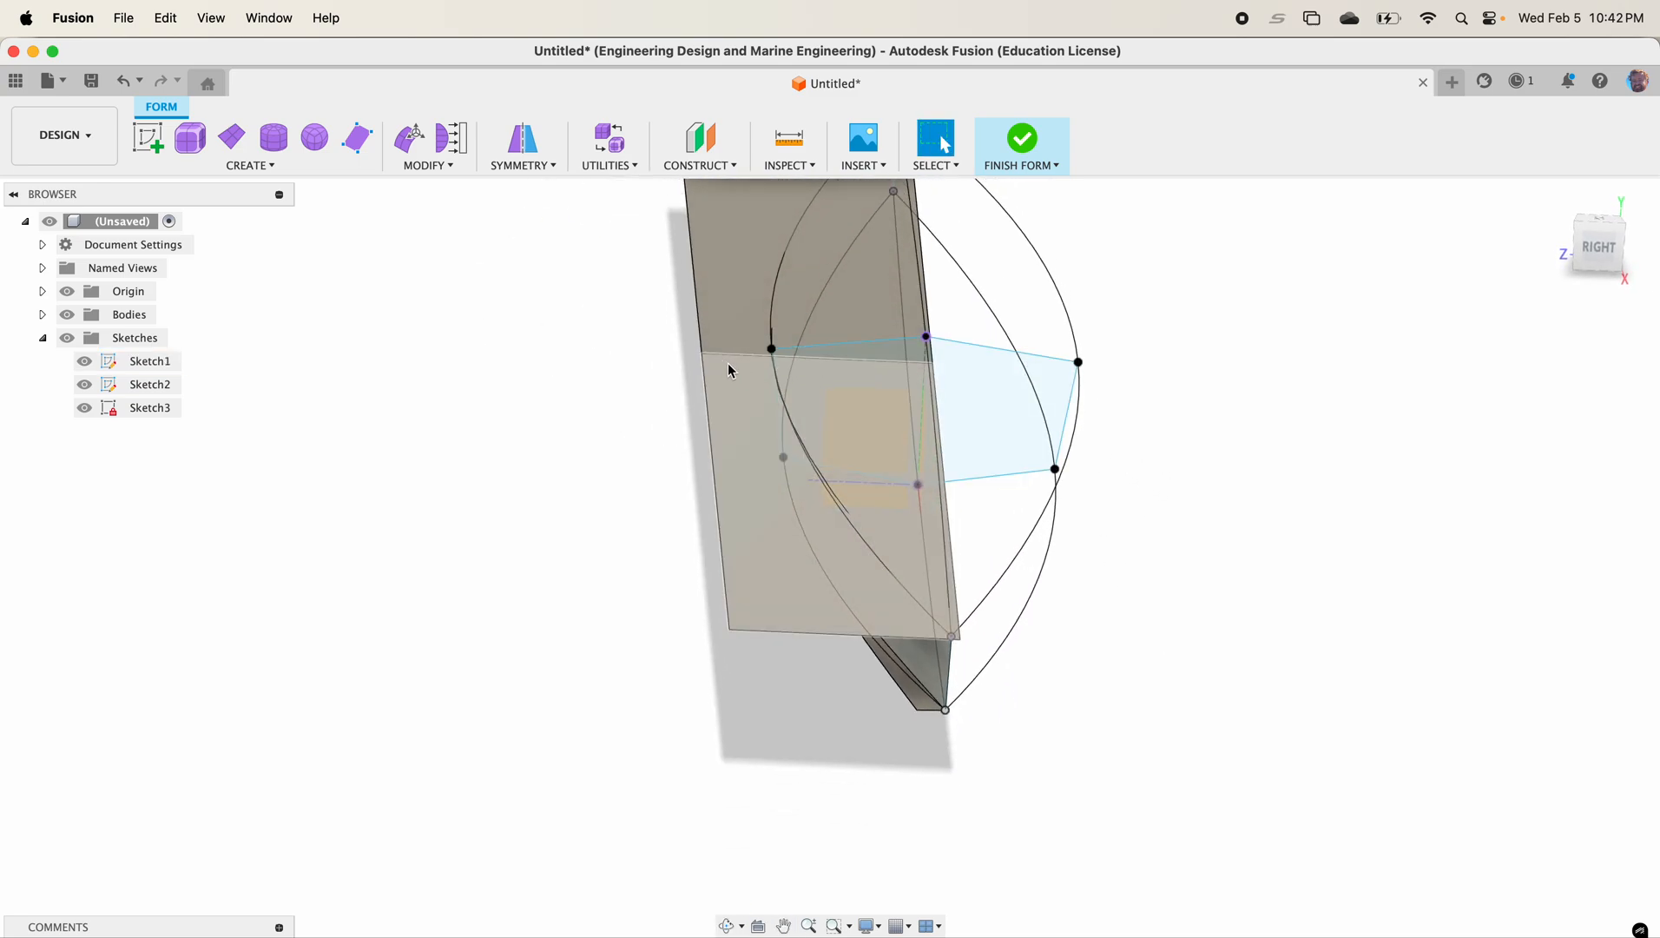
left_click(469, 141)
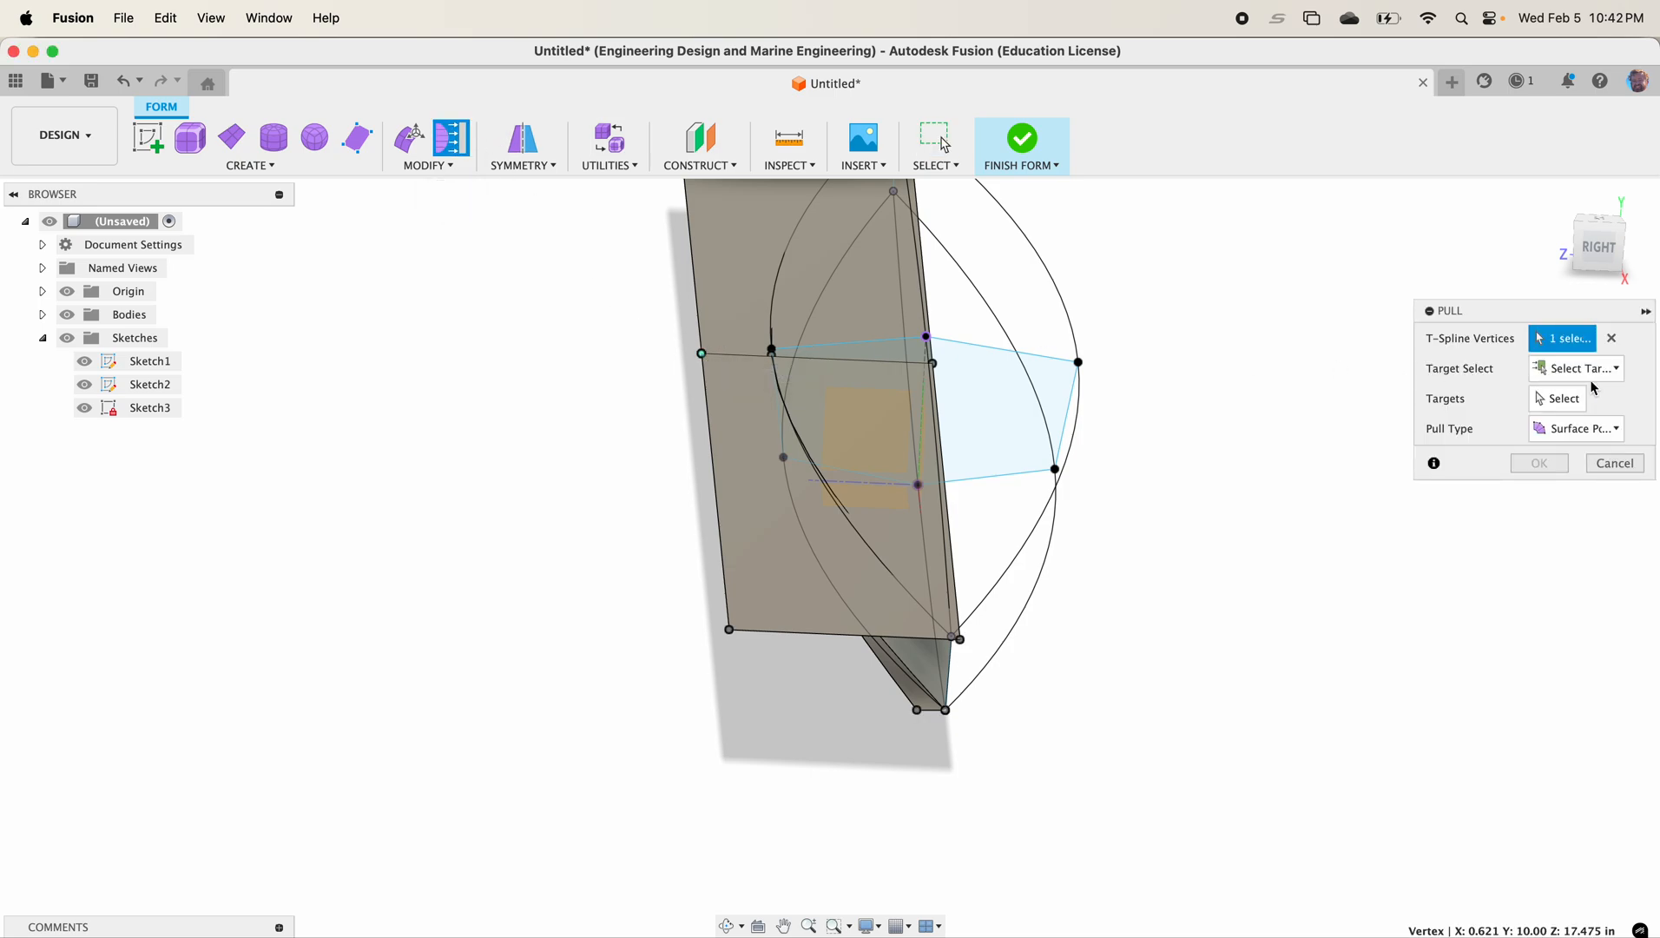
left_click(1557, 399)
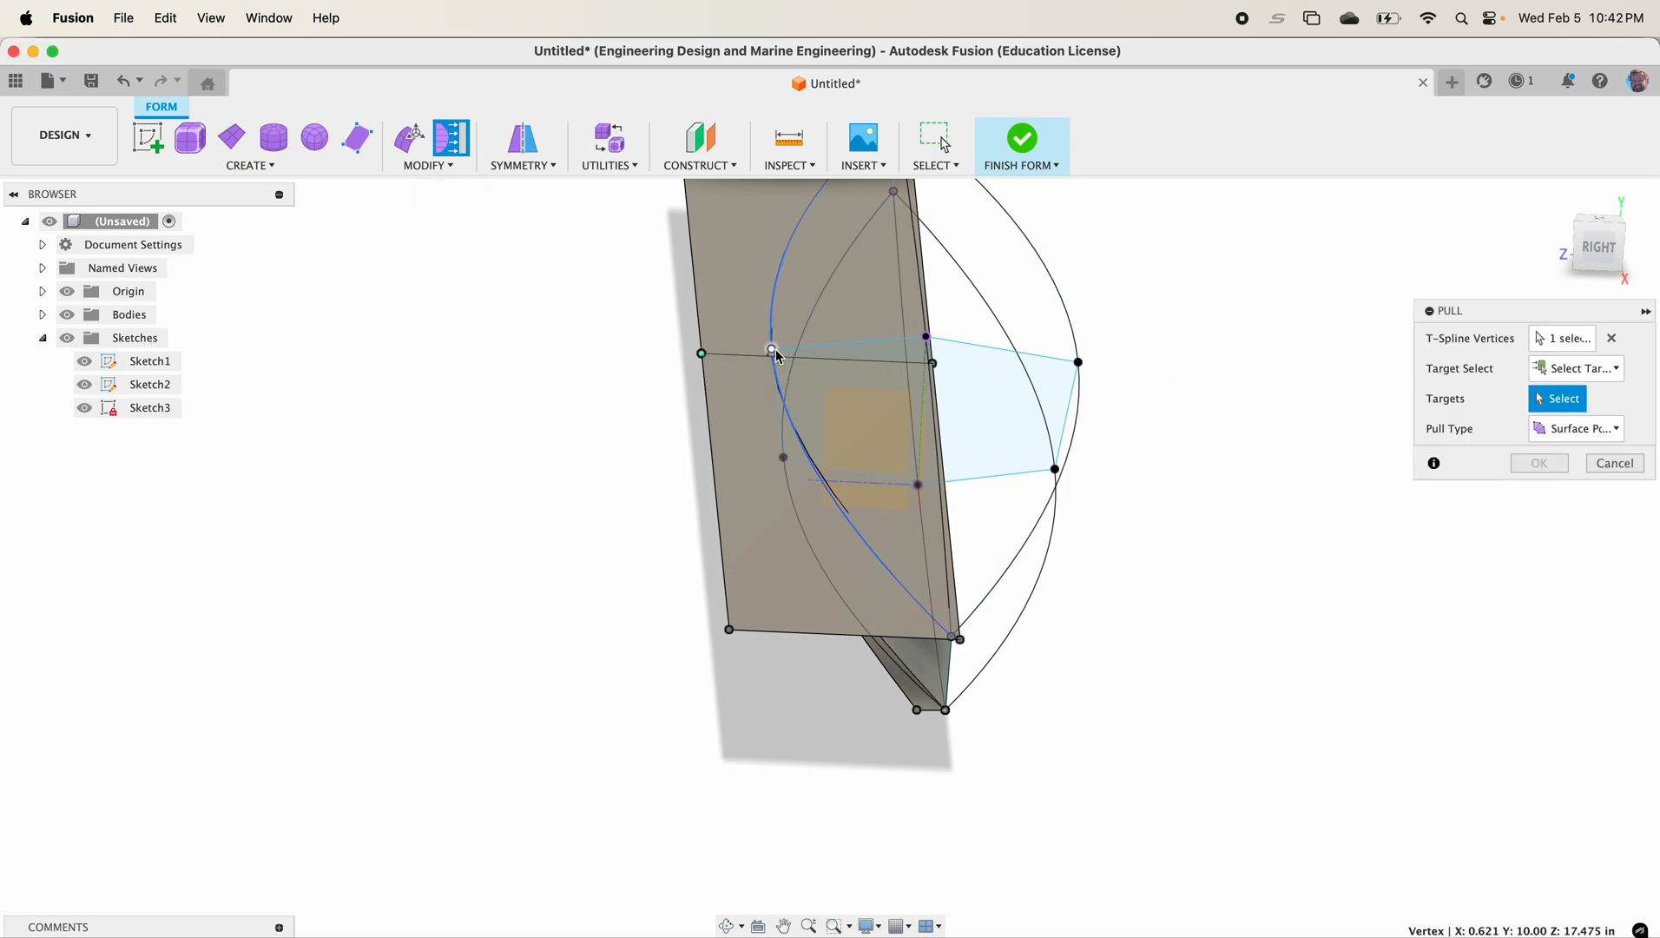
left_click(777, 355)
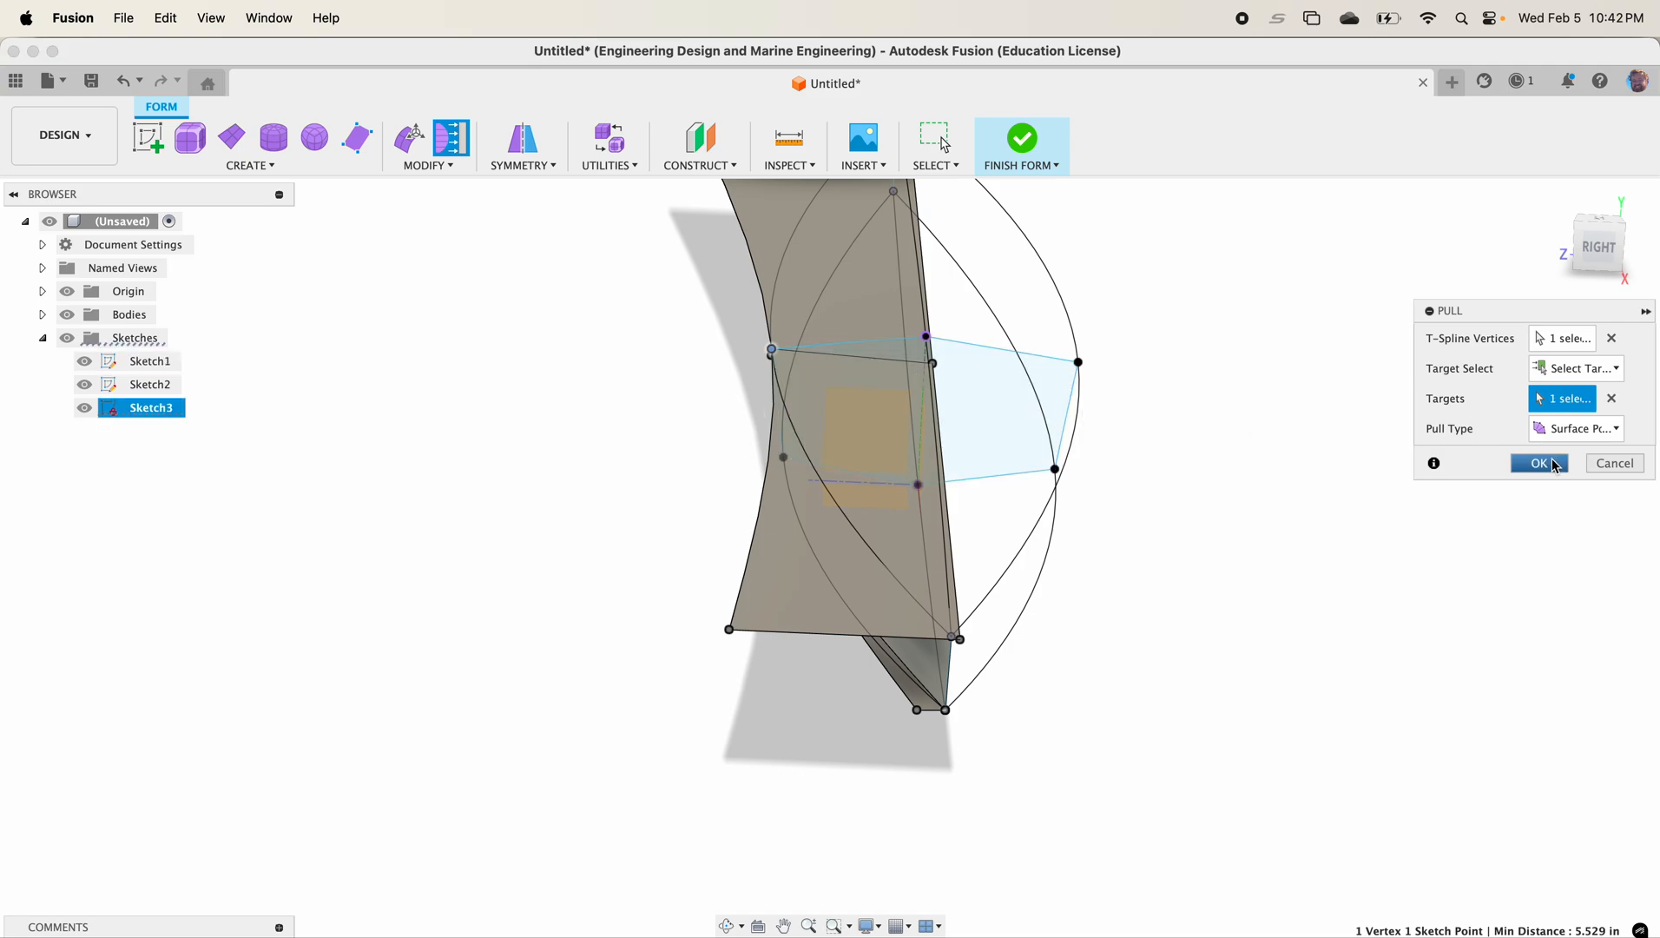
left_click(1515, 460)
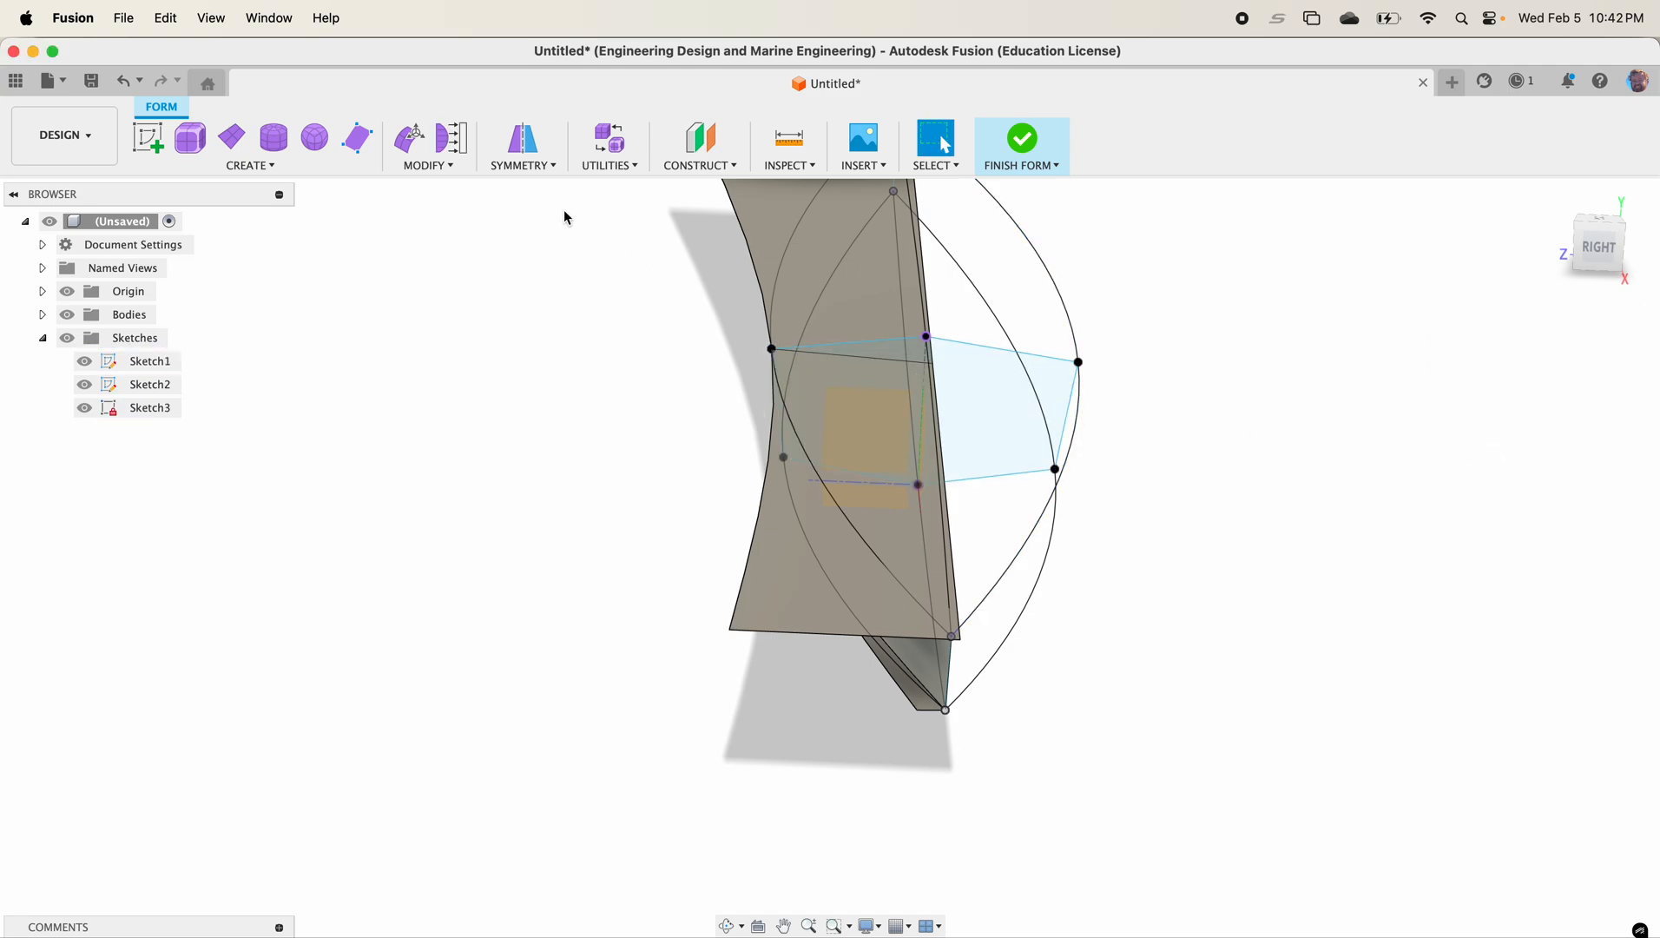
Step: Pull the deck plane's inner midship vertex onto the midship frame's top centre point
left_click(452, 140)
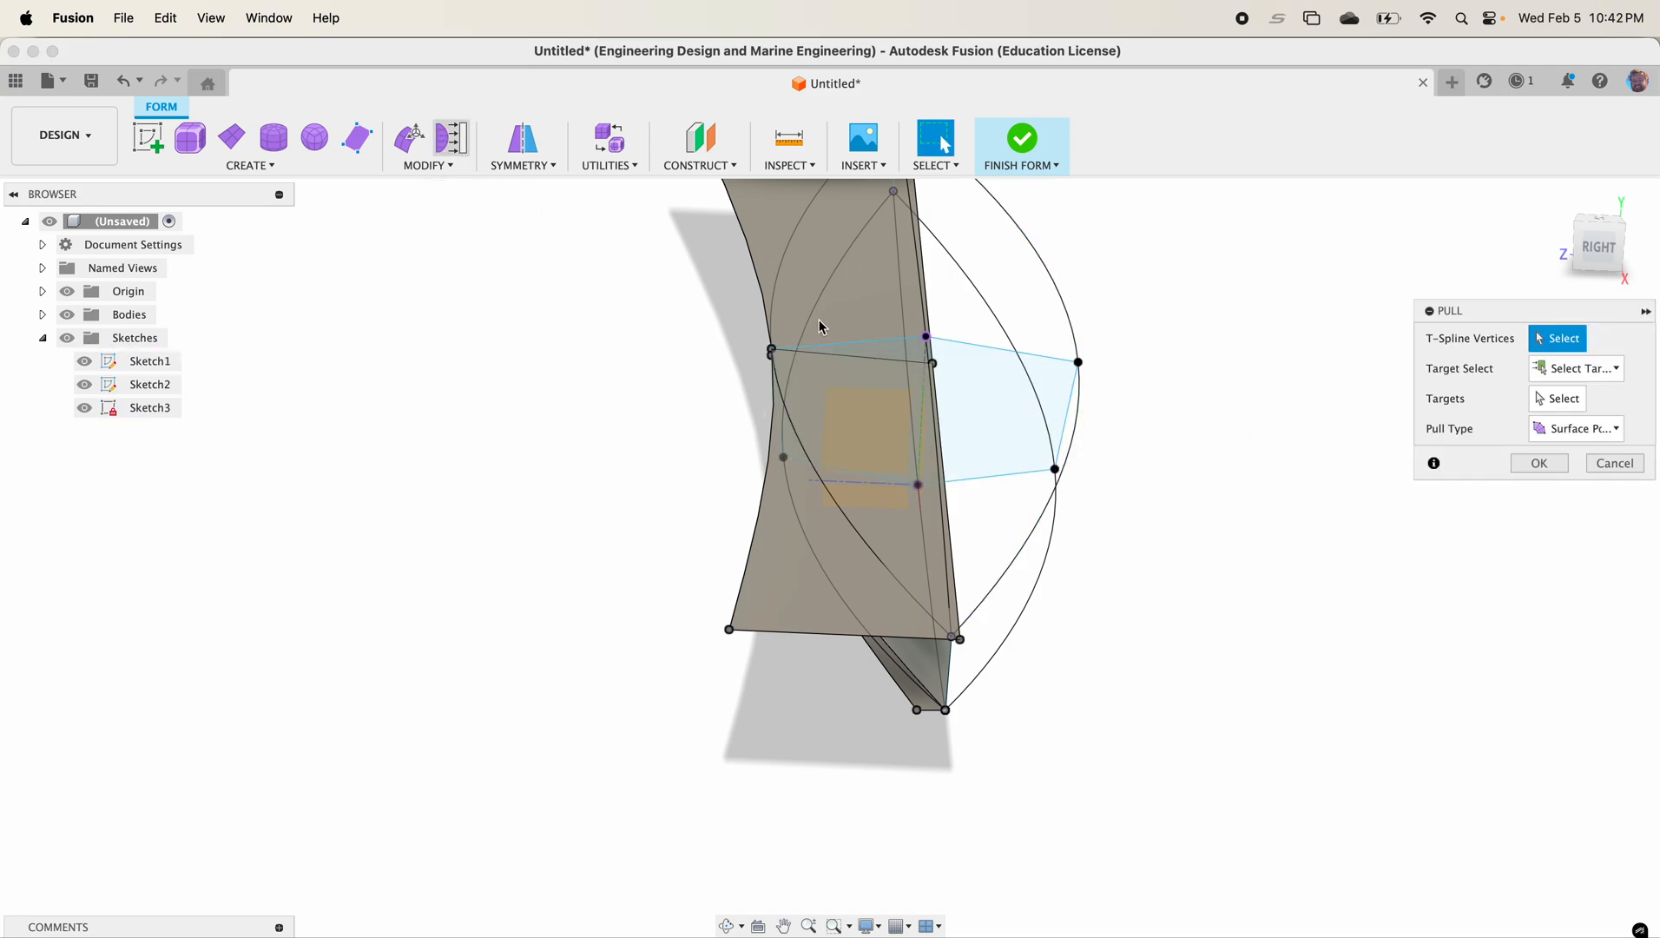
left_click(935, 365)
left_click(1466, 393)
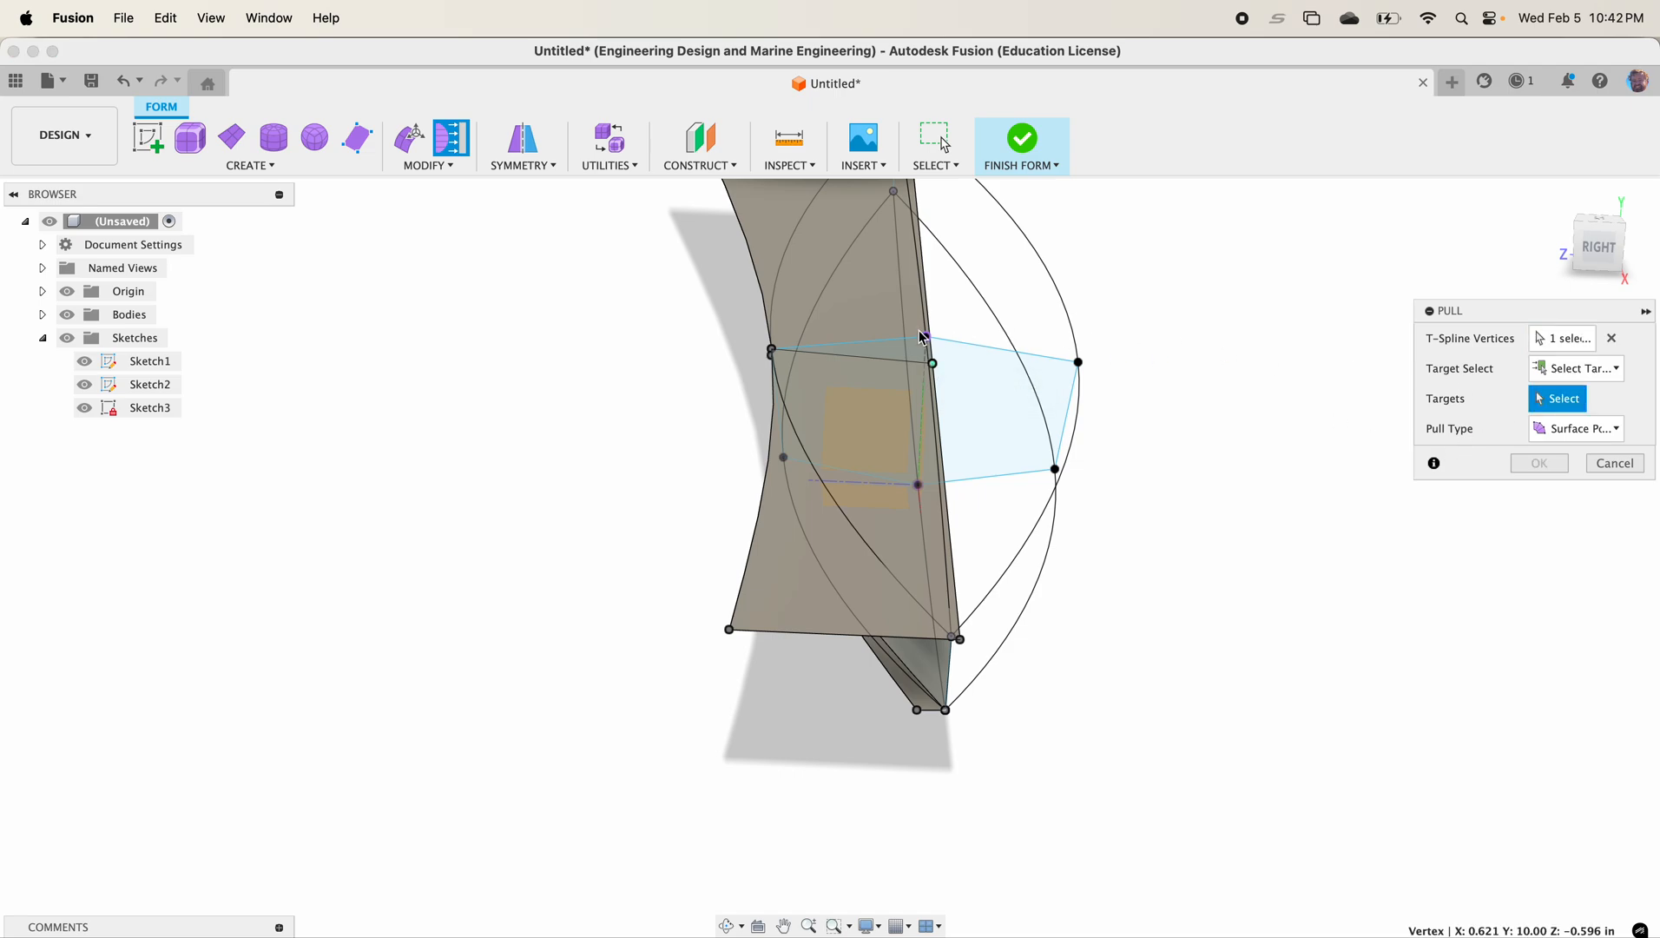
left_click(976, 383)
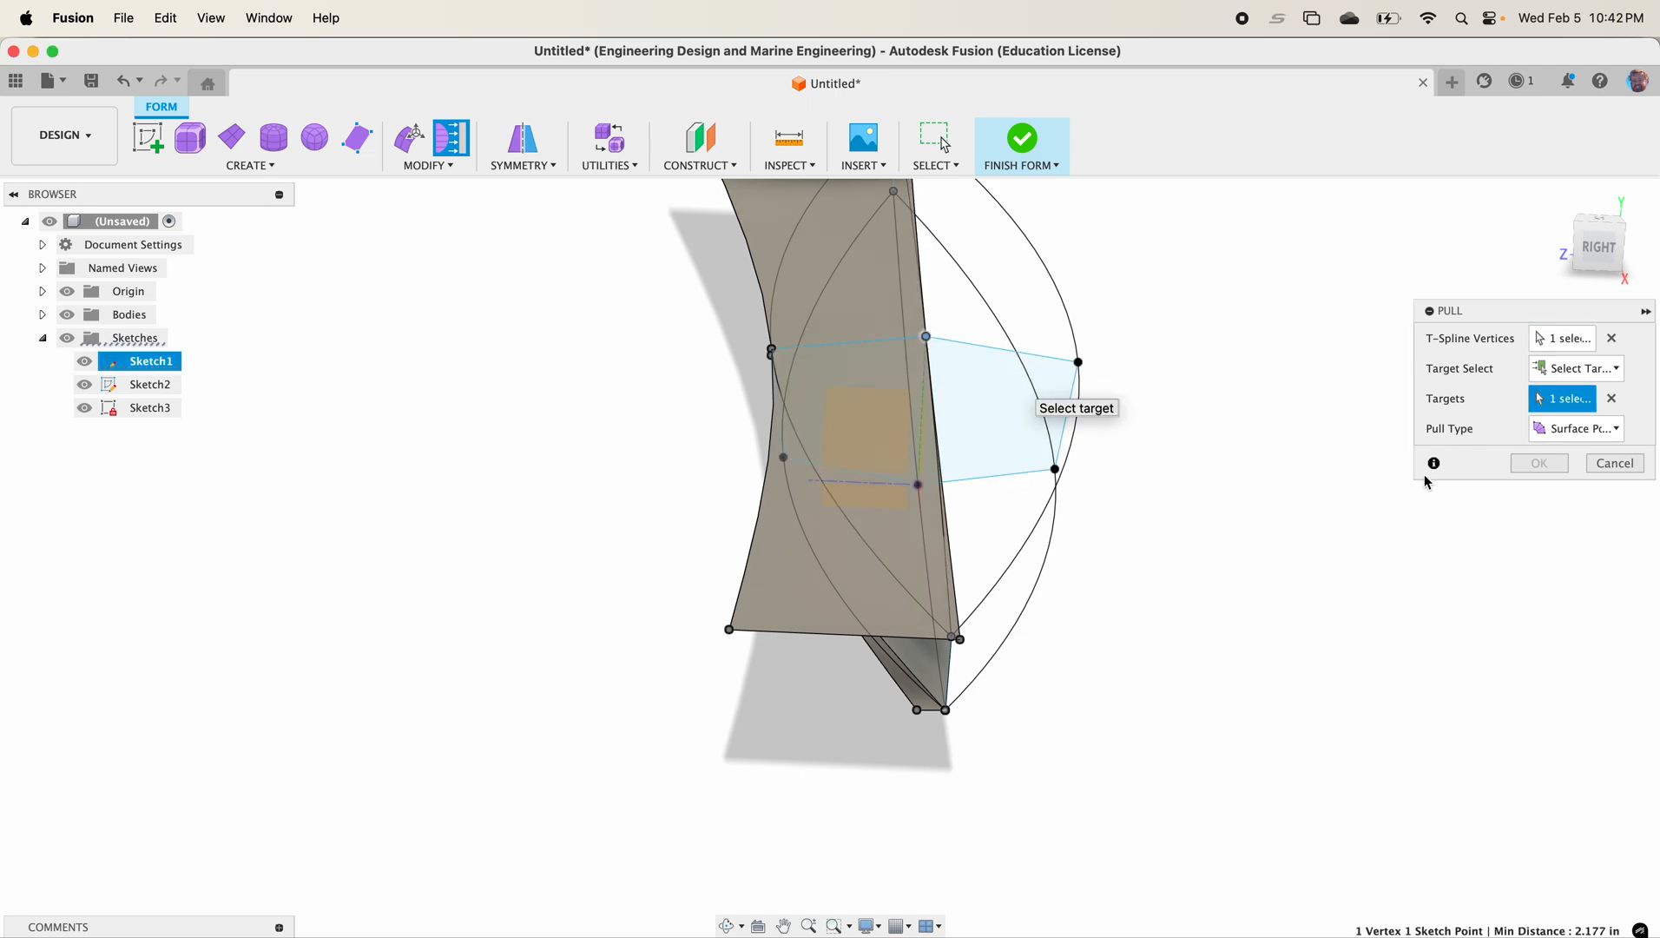
middle_click_drag(1133, 405, 1223, 415, "shift")
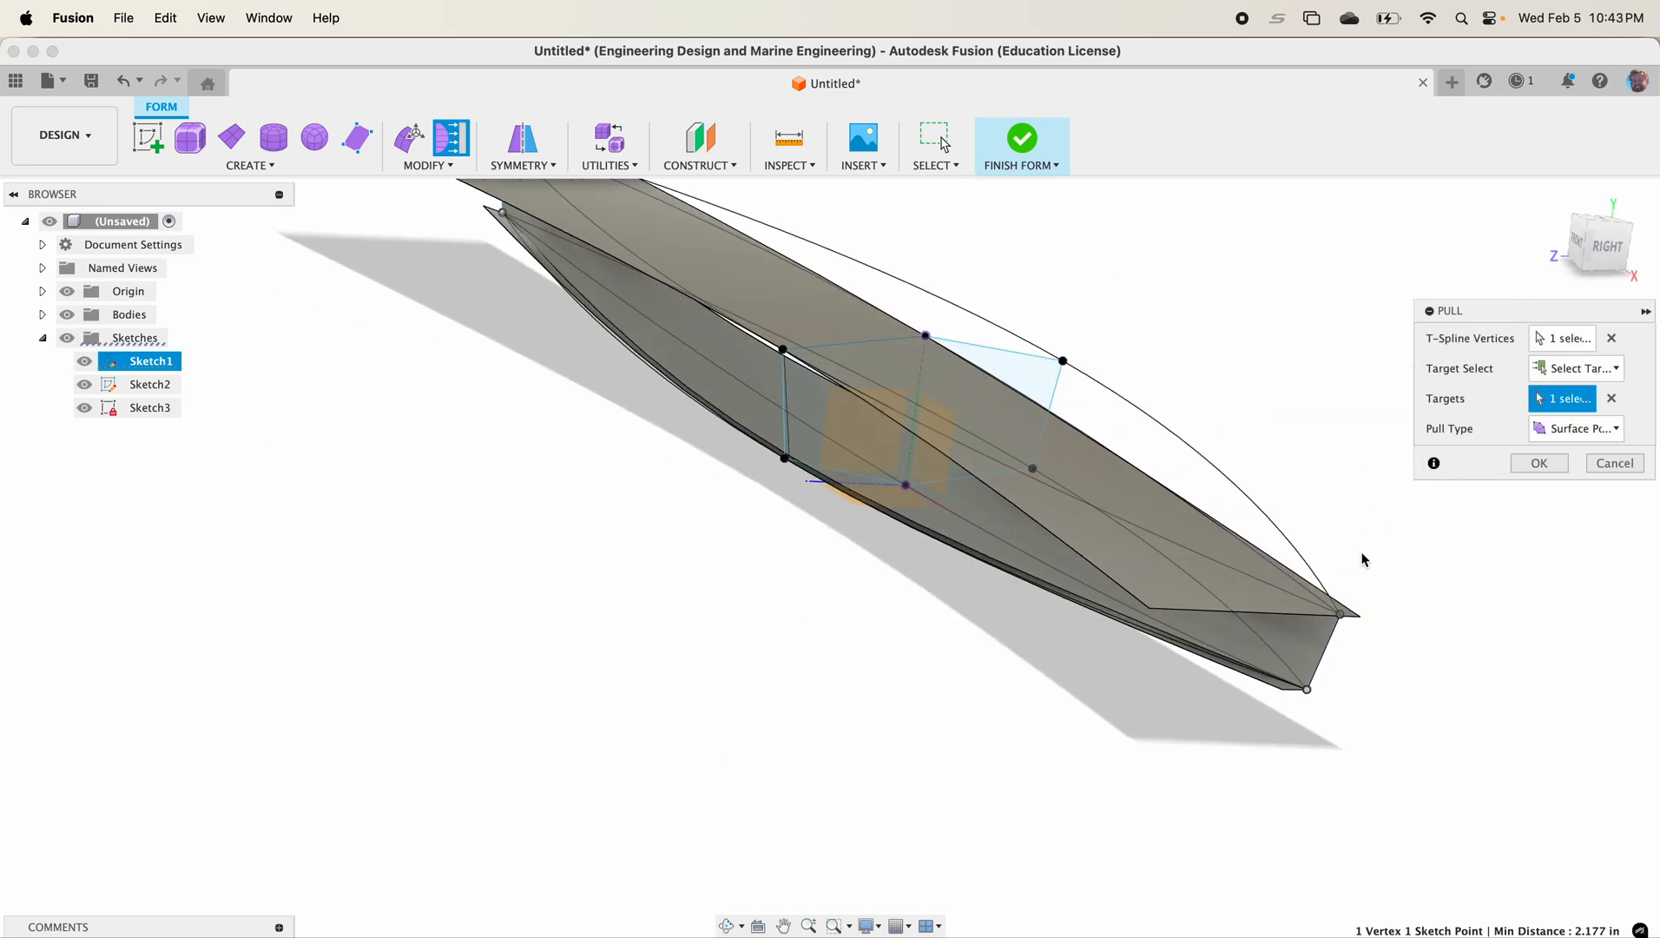
Step: Pull the deck plane's inner +X end corner vertex onto the hull frame's upper end point
left_click(451, 137)
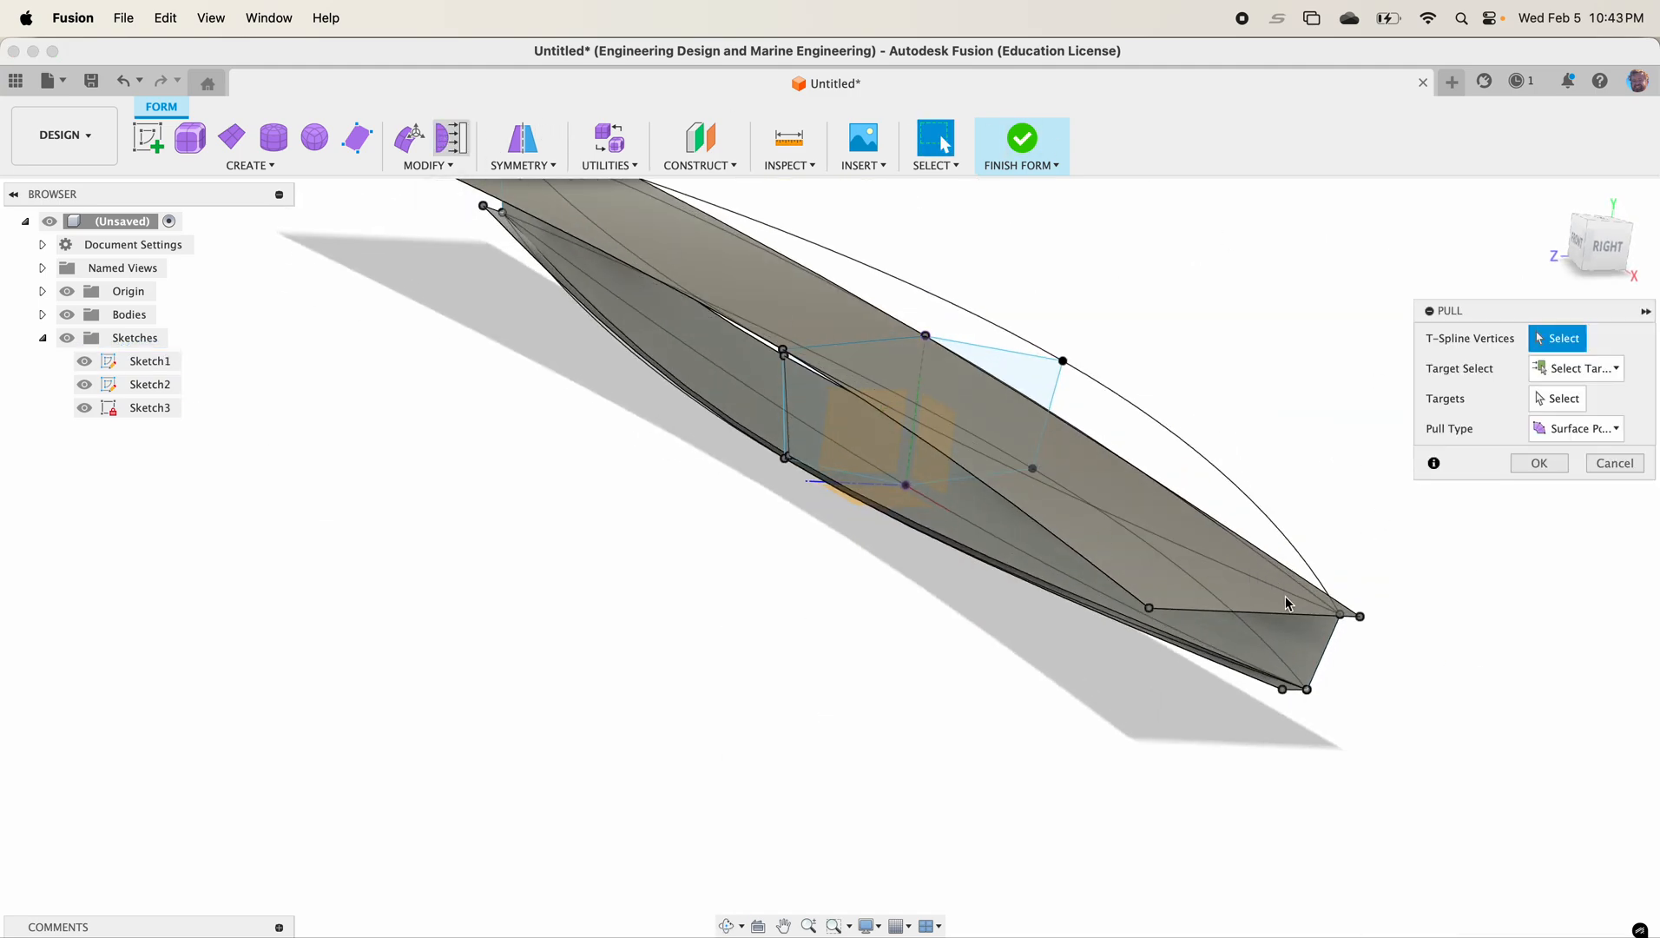
left_click(1362, 619)
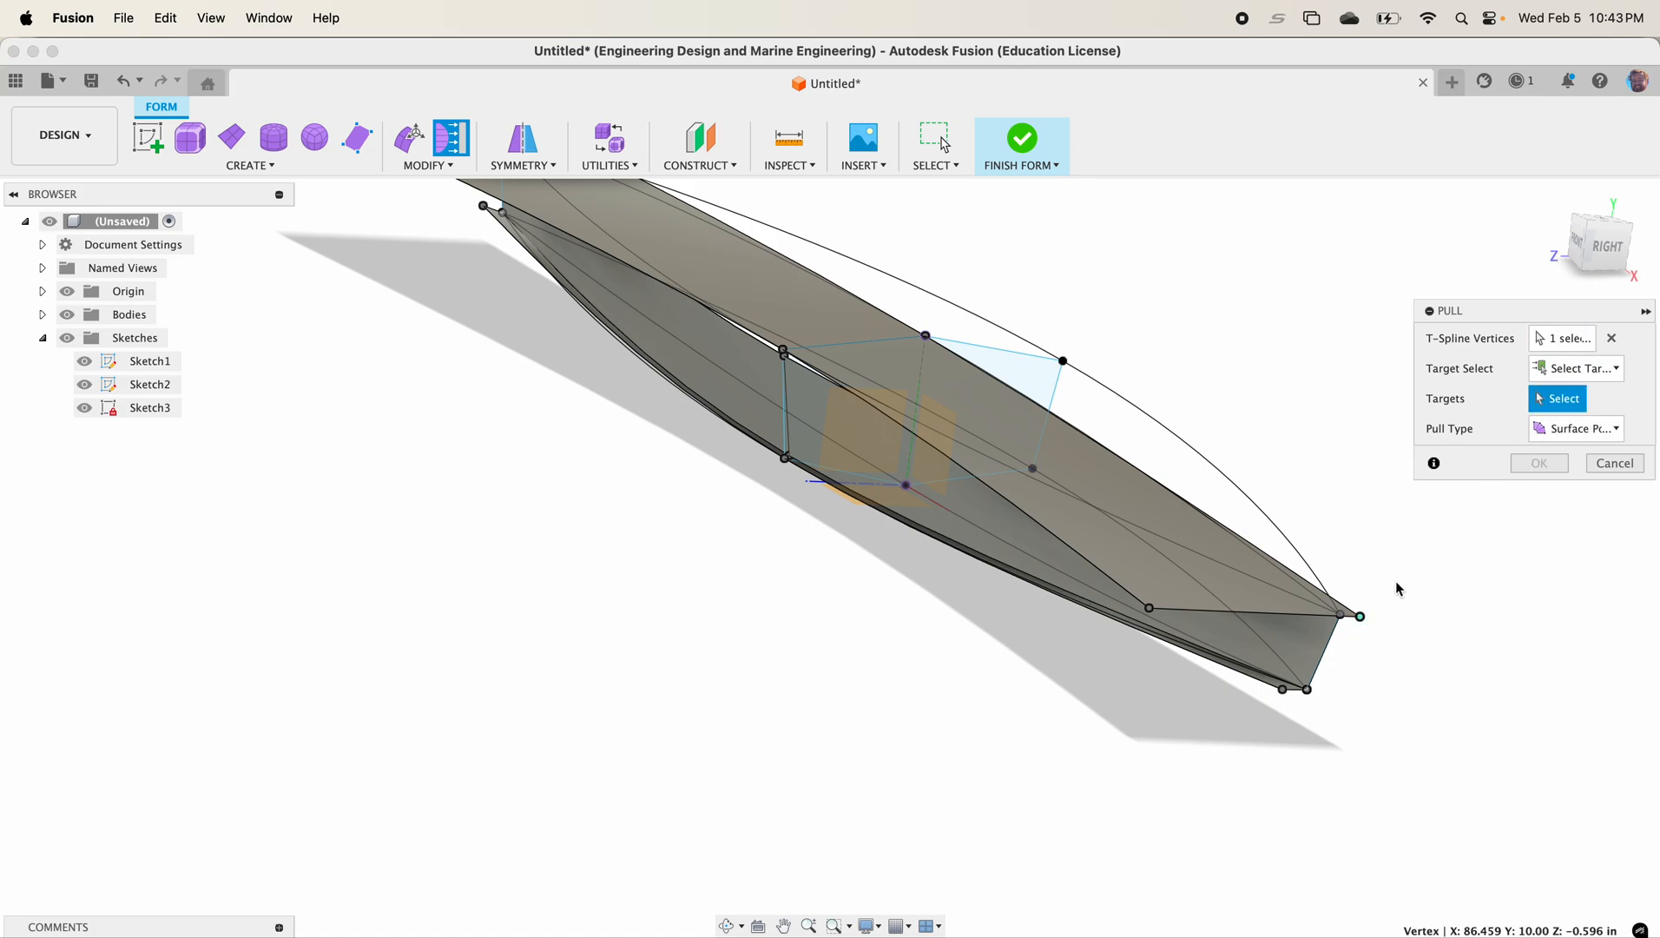
left_click(1342, 615)
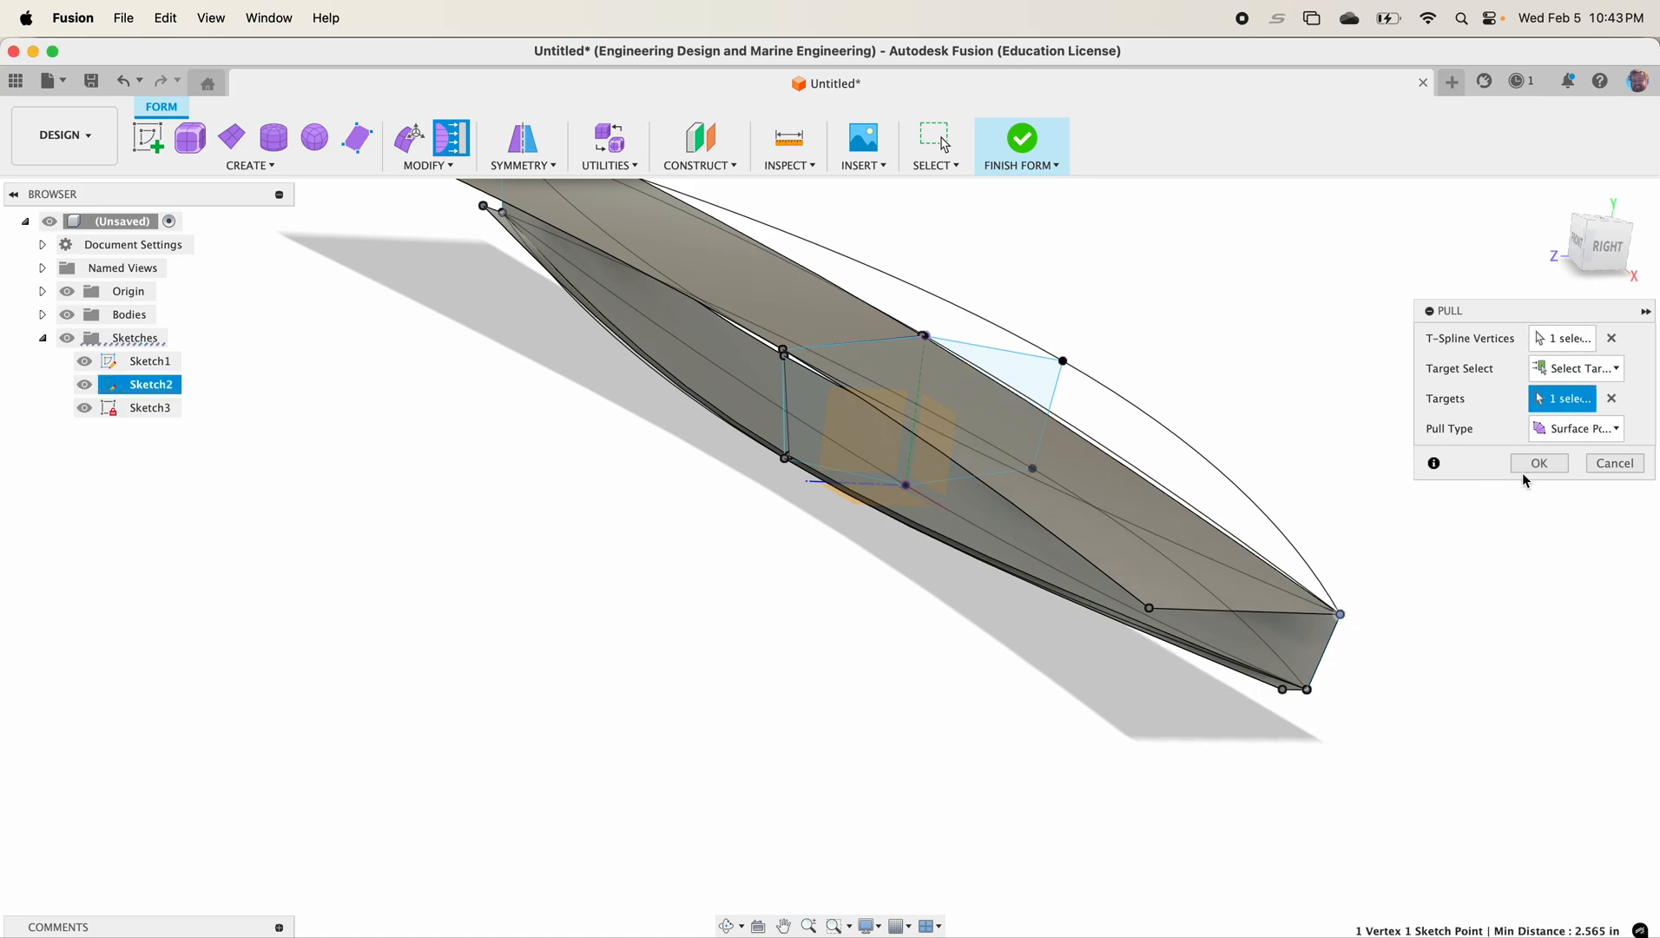
left_click(1529, 475)
Step: Pull the deck plane's inner -X end corner vertex onto the hull frame's upper end point at that end
middle_click_drag(738, 341, 1012, 556)
middle_click_drag(926, 488, 999, 560, "shift")
scroll(942, 545, "down", 5)
middle_click_drag(639, 360, 731, 475)
scroll(731, 475, "up", 2)
scroll(728, 480, "up", 2)
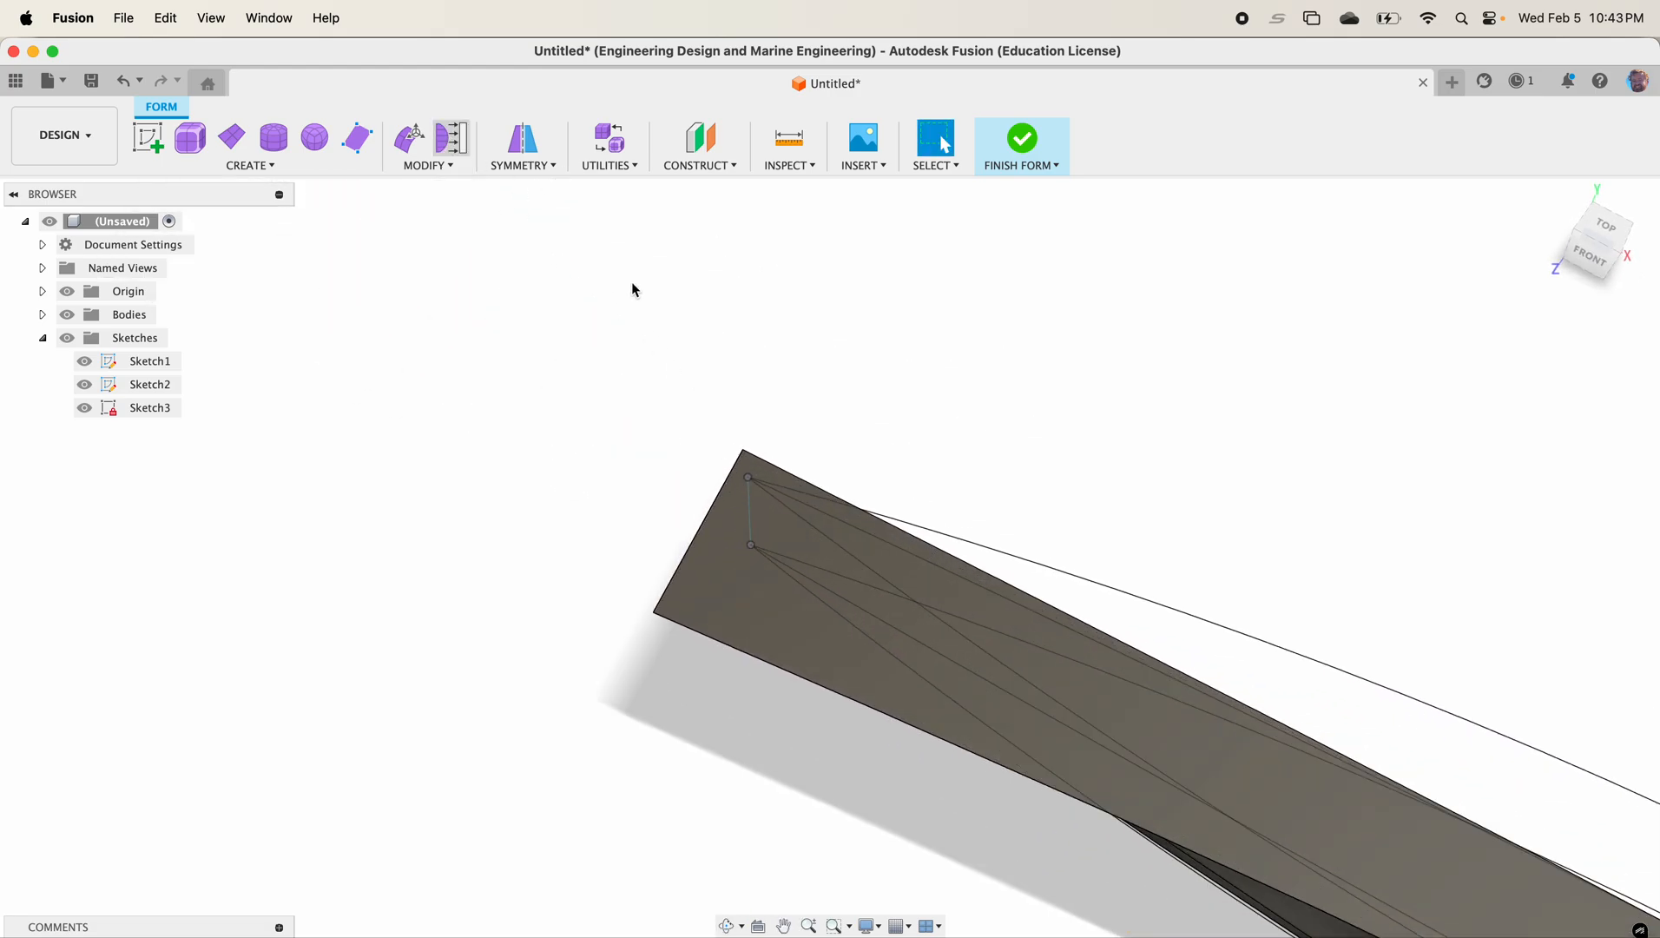
left_click(763, 448)
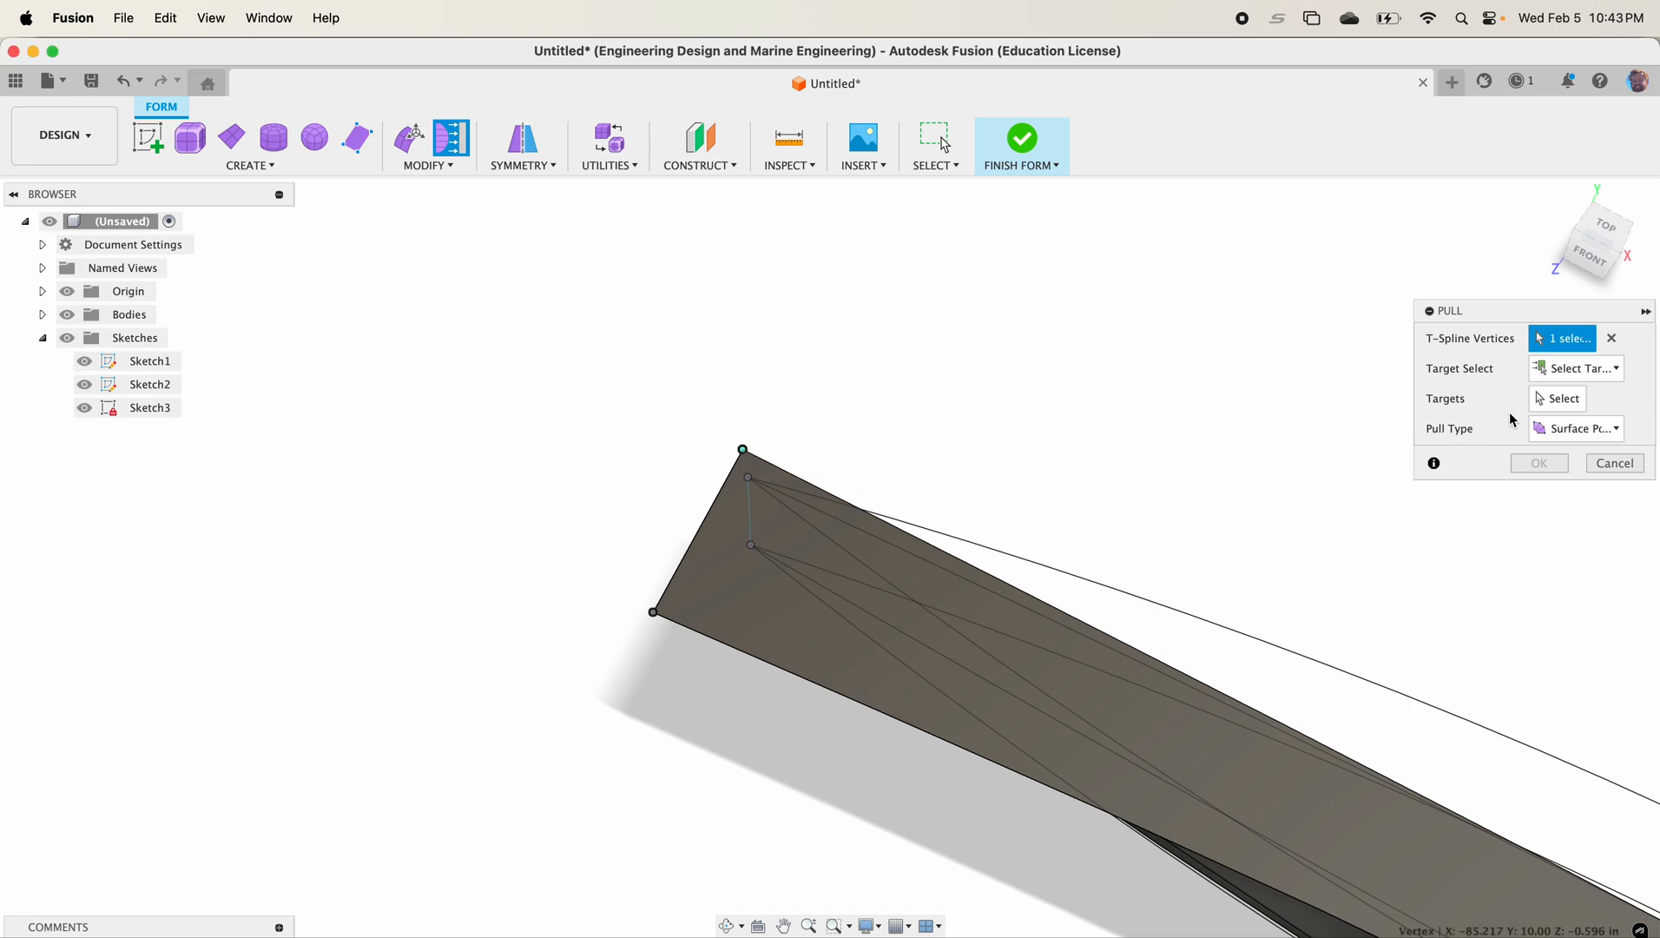
left_click(1547, 405)
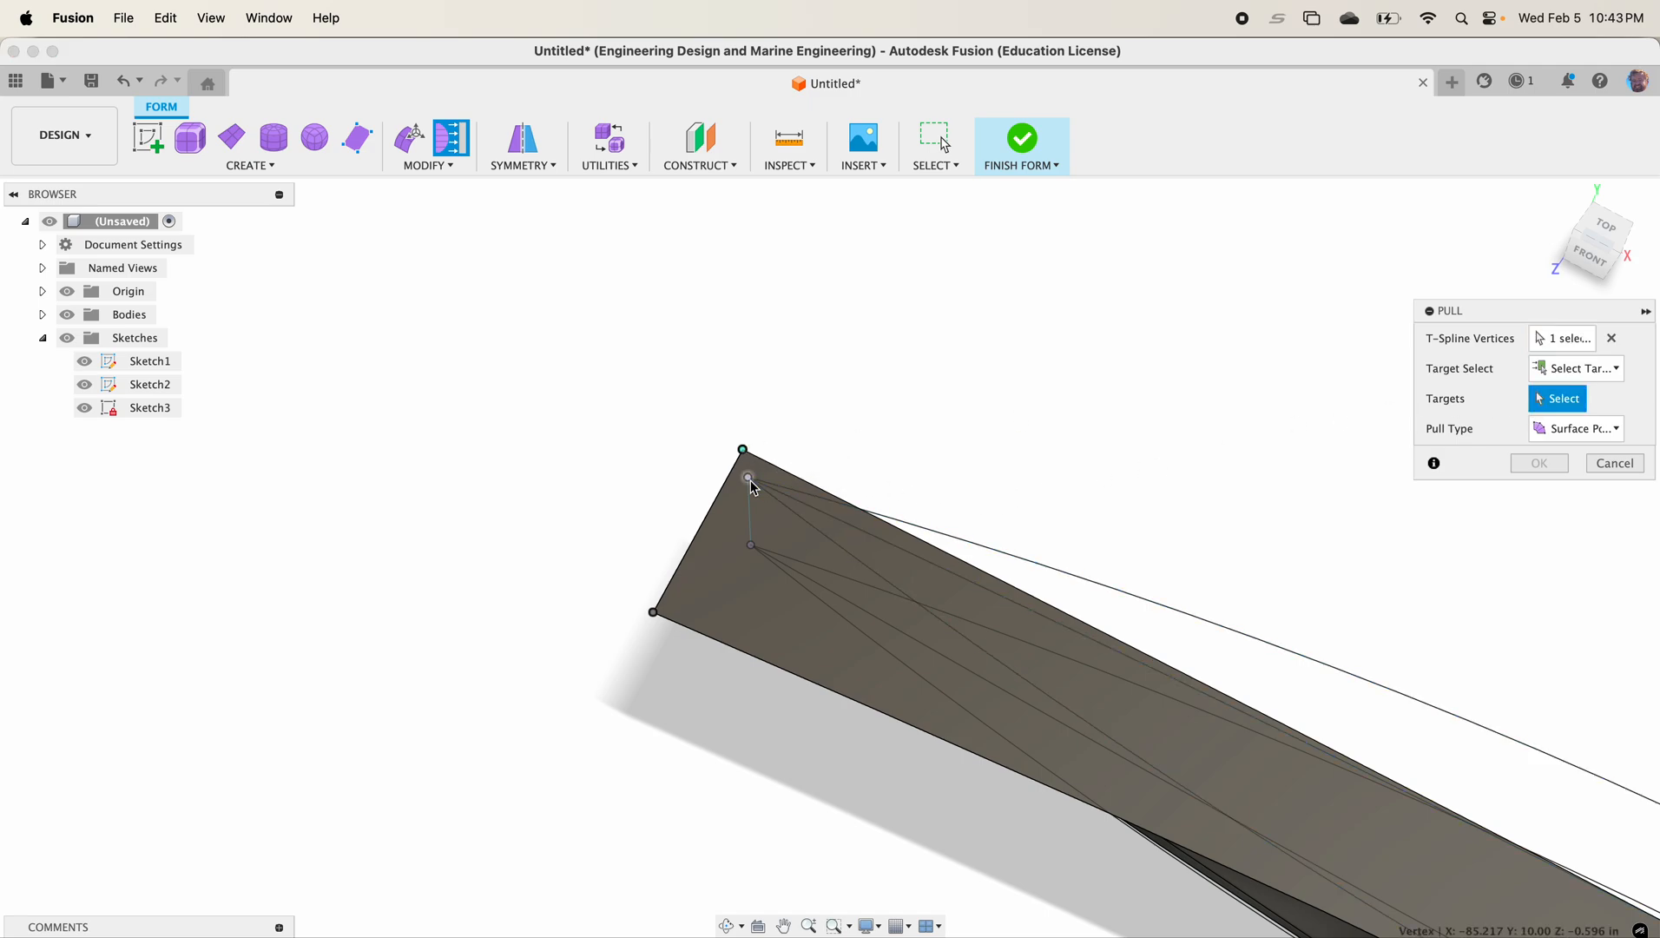
left_click(825, 584)
middle_click_drag(834, 589, 999, 647, "shift")
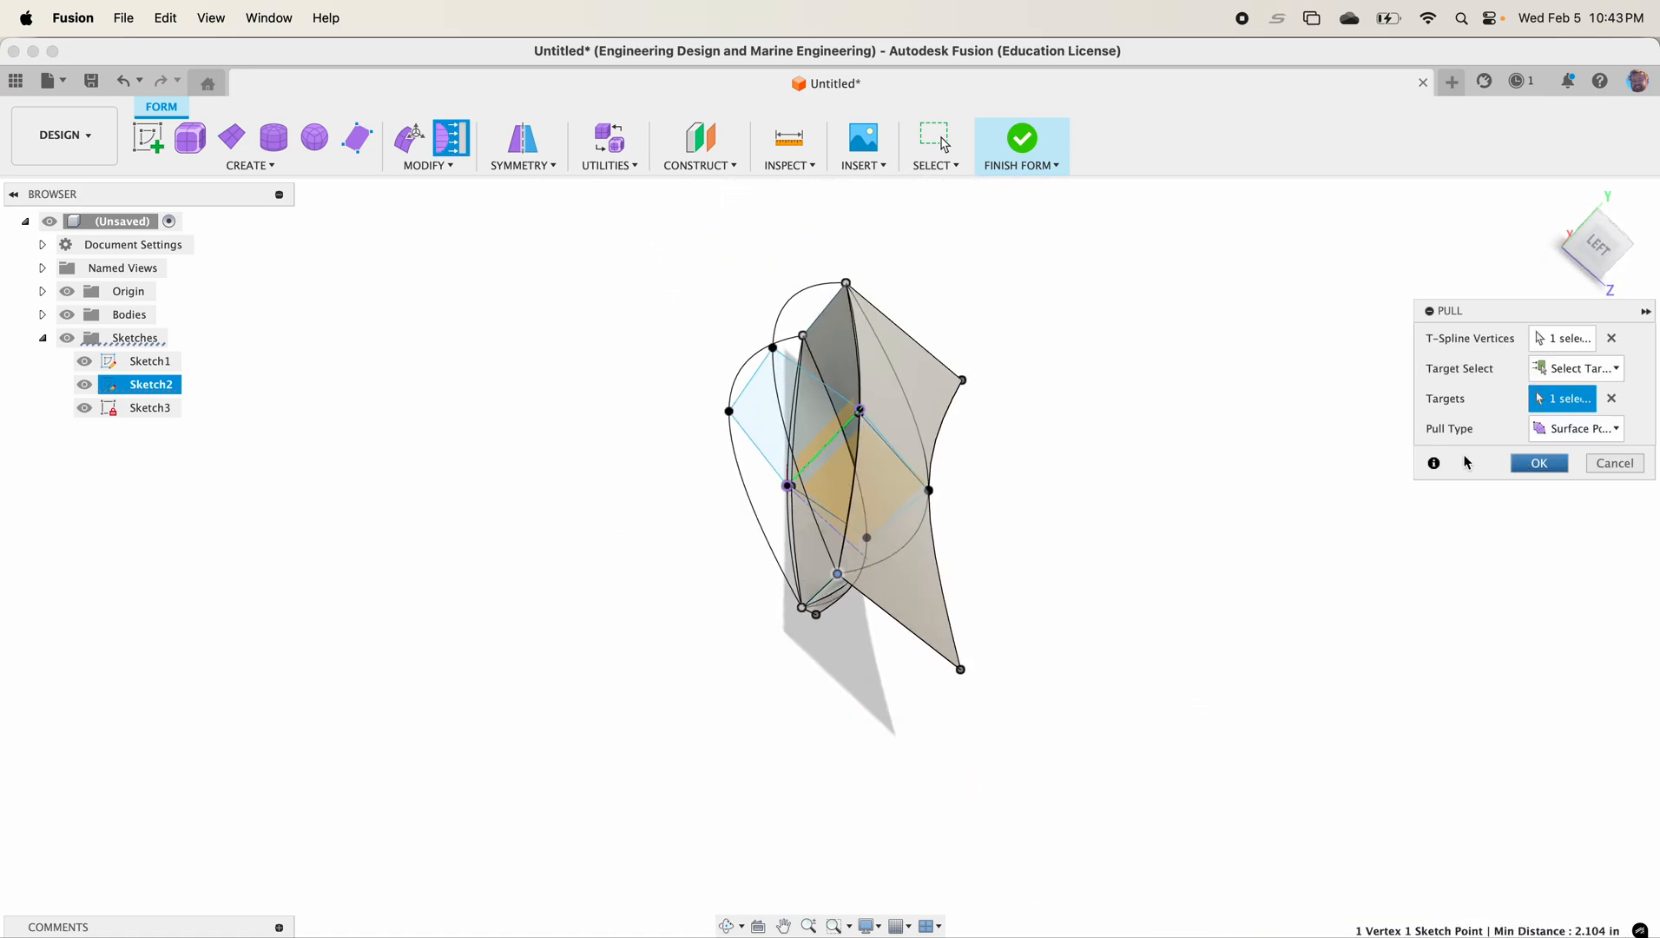
key("Return")
Step: Move the deck plane's outer -X end corner vertex 14 in inward along Z toward the hull centreline with Edit Form
left_click(1603, 249)
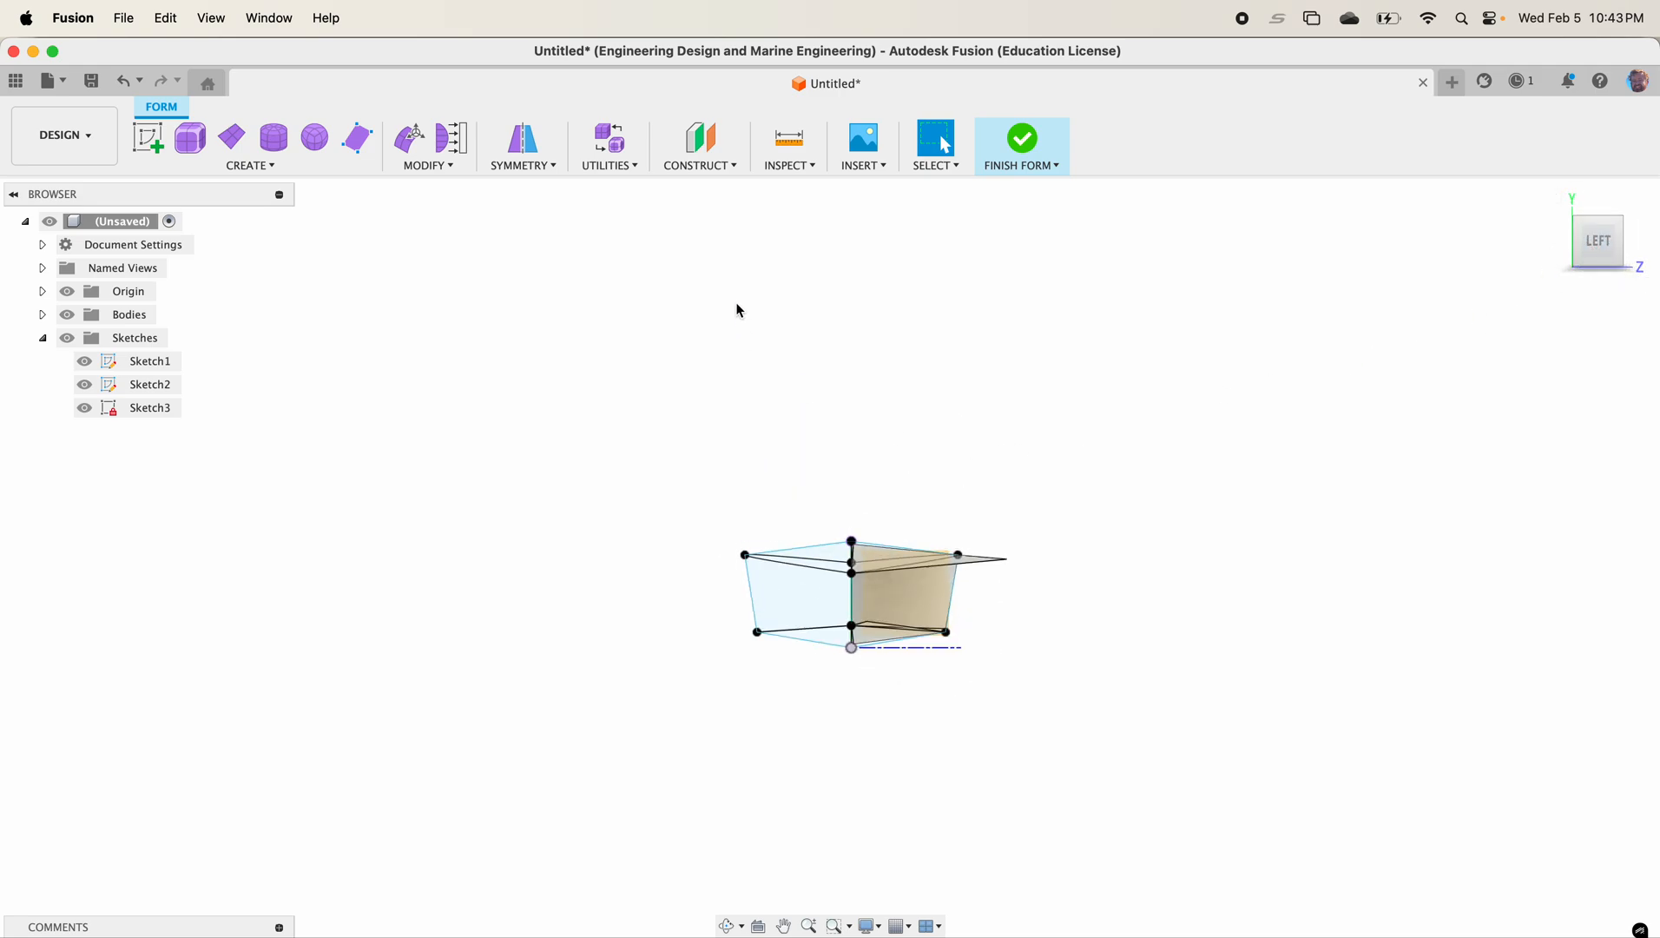
left_click(409, 139)
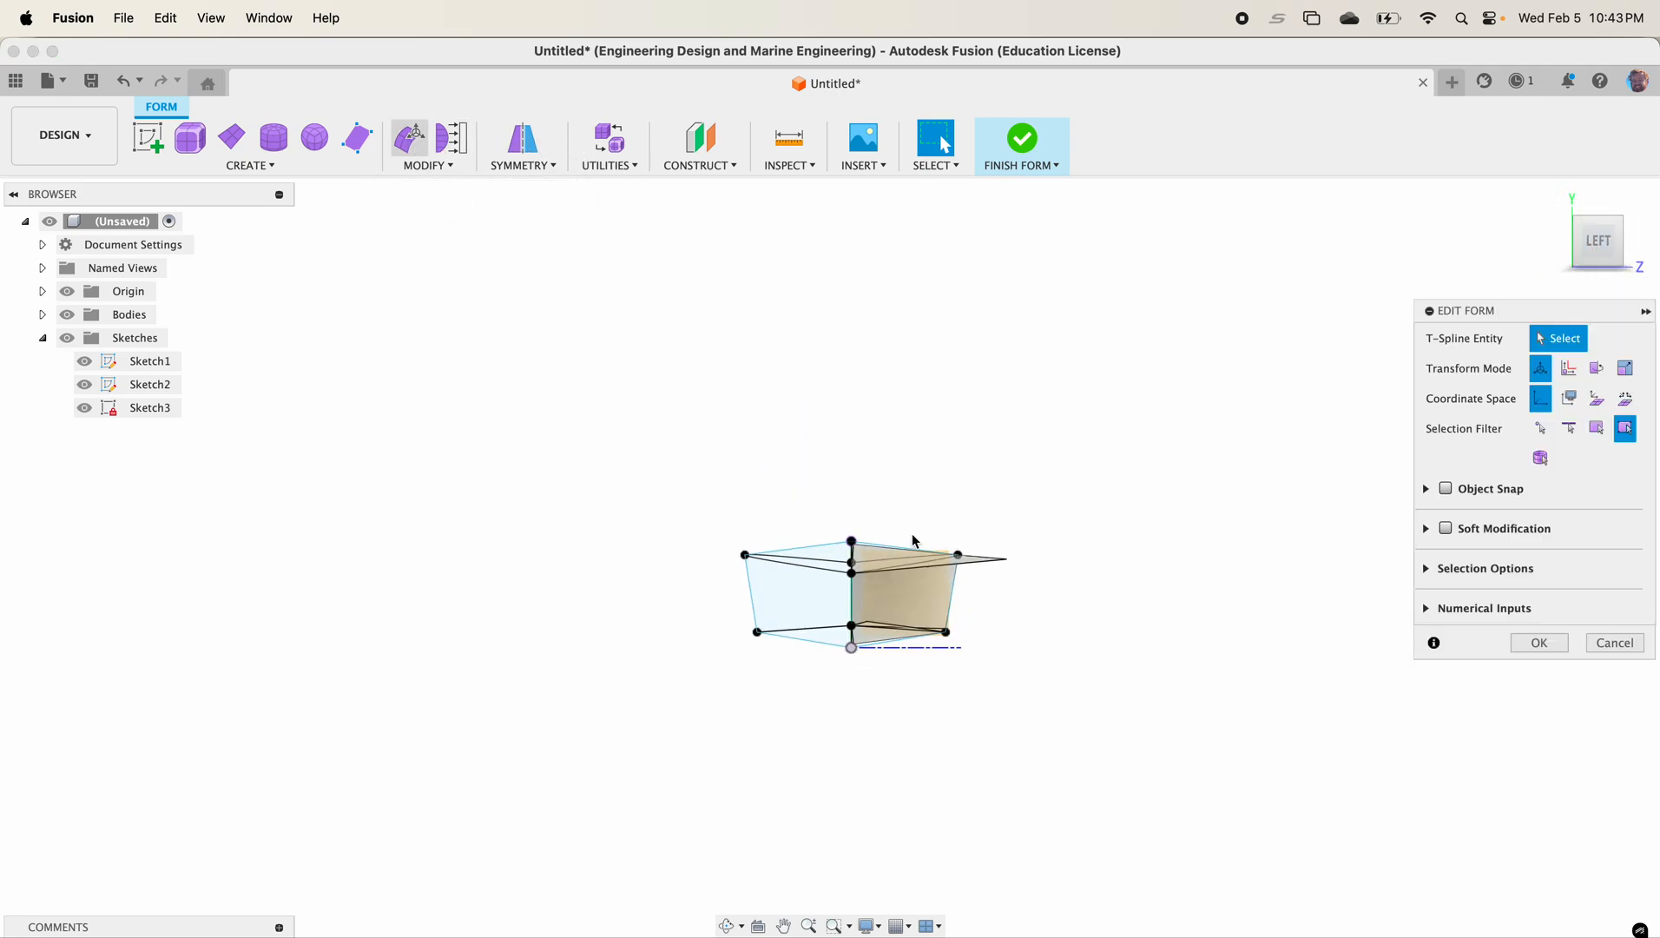
left_click(1005, 560)
middle_click_drag(988, 605, 997, 644, "shift")
left_click_drag(986, 754, 882, 757)
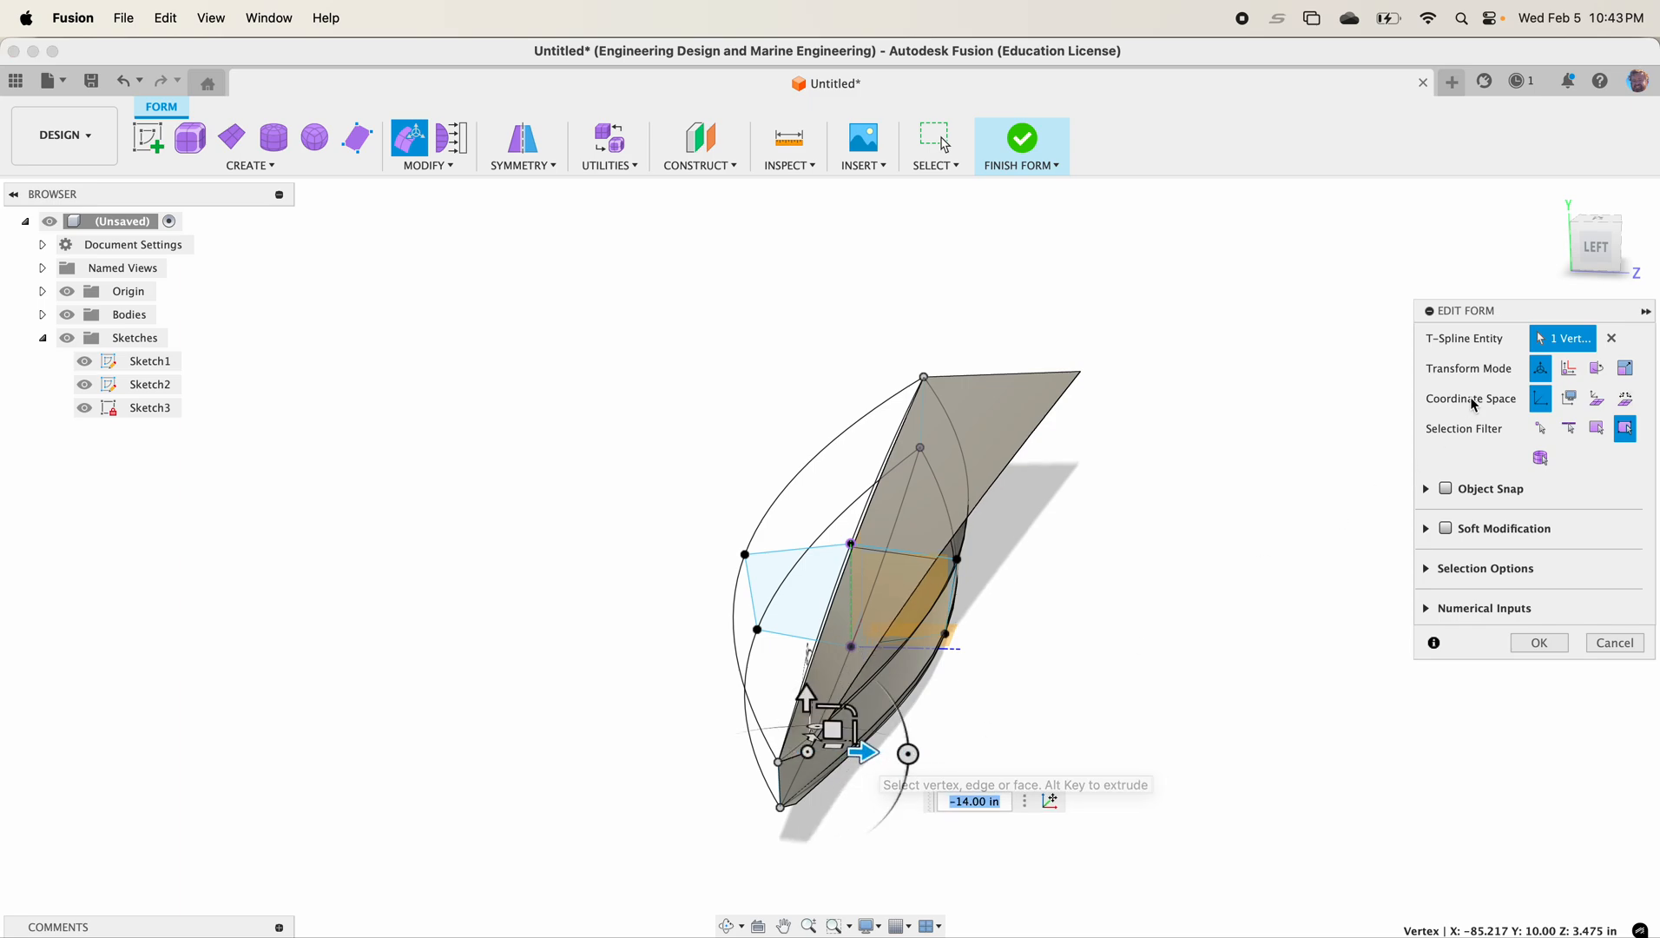
Step: Lower the deck plane's outer -X end corner vertex by 2 in along Y
left_click(1588, 249)
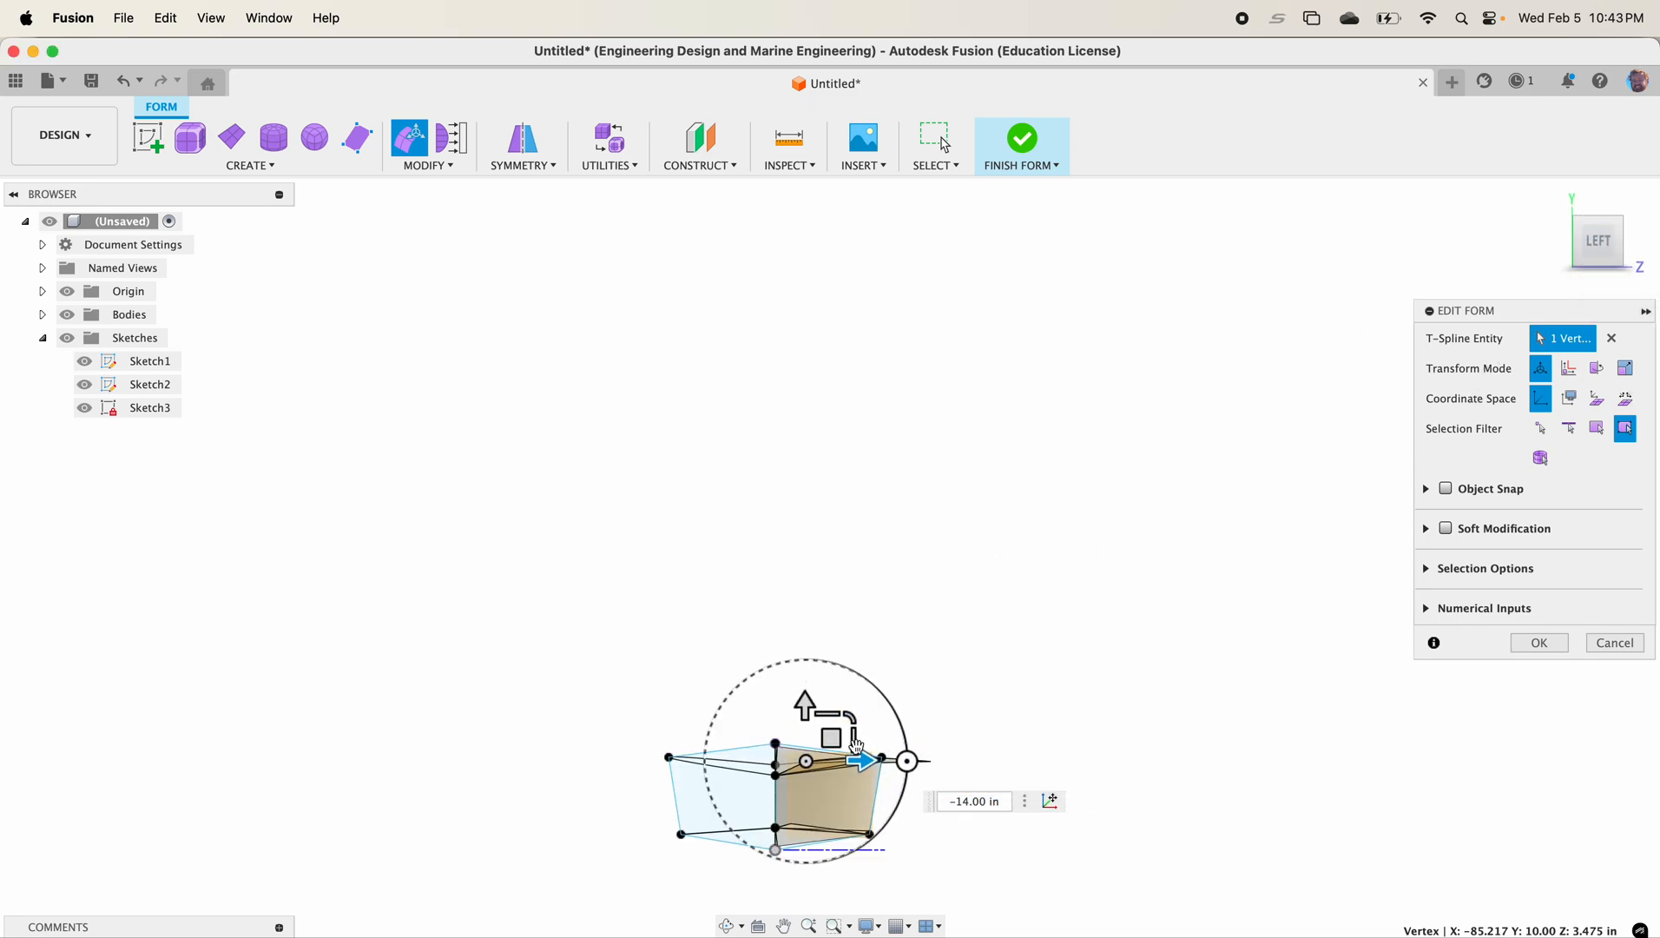
scroll(812, 773, "up", 3)
left_click(788, 708)
left_click_drag(788, 709, 789, 748)
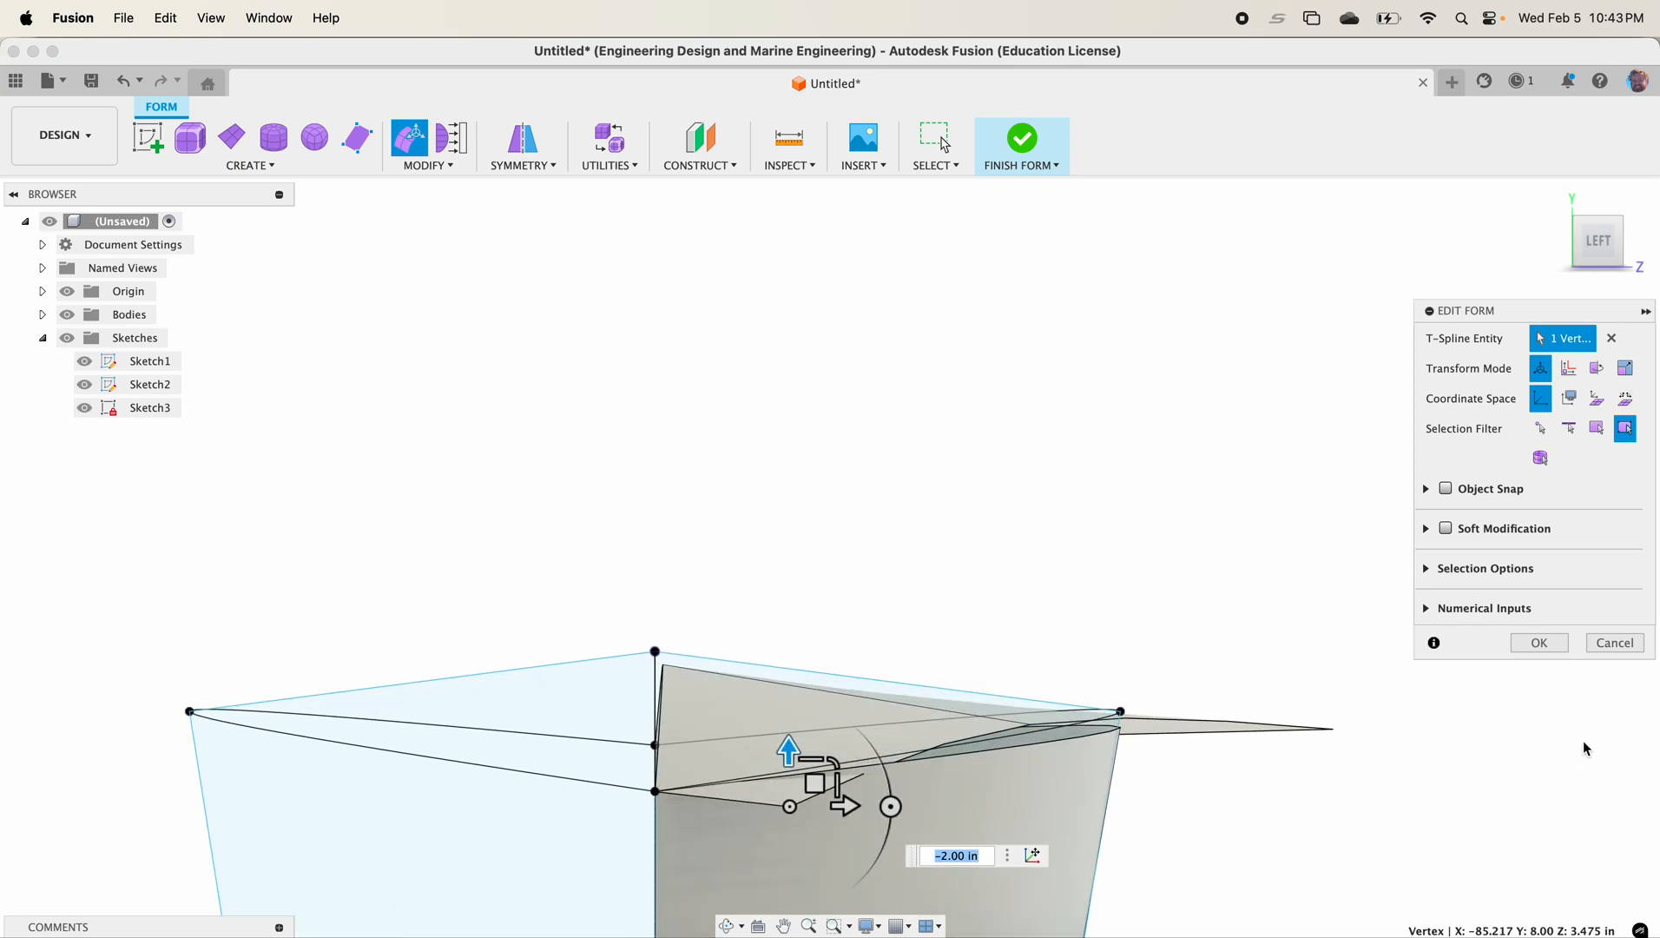
left_click(1549, 646)
Step: Move the deck plane's outer +X end corner vertex inward along Z to 1.475 in with Edit Form
scroll(1299, 736, "down", 4)
middle_click_drag(1298, 736, 800, 418, "shift")
left_click(411, 139)
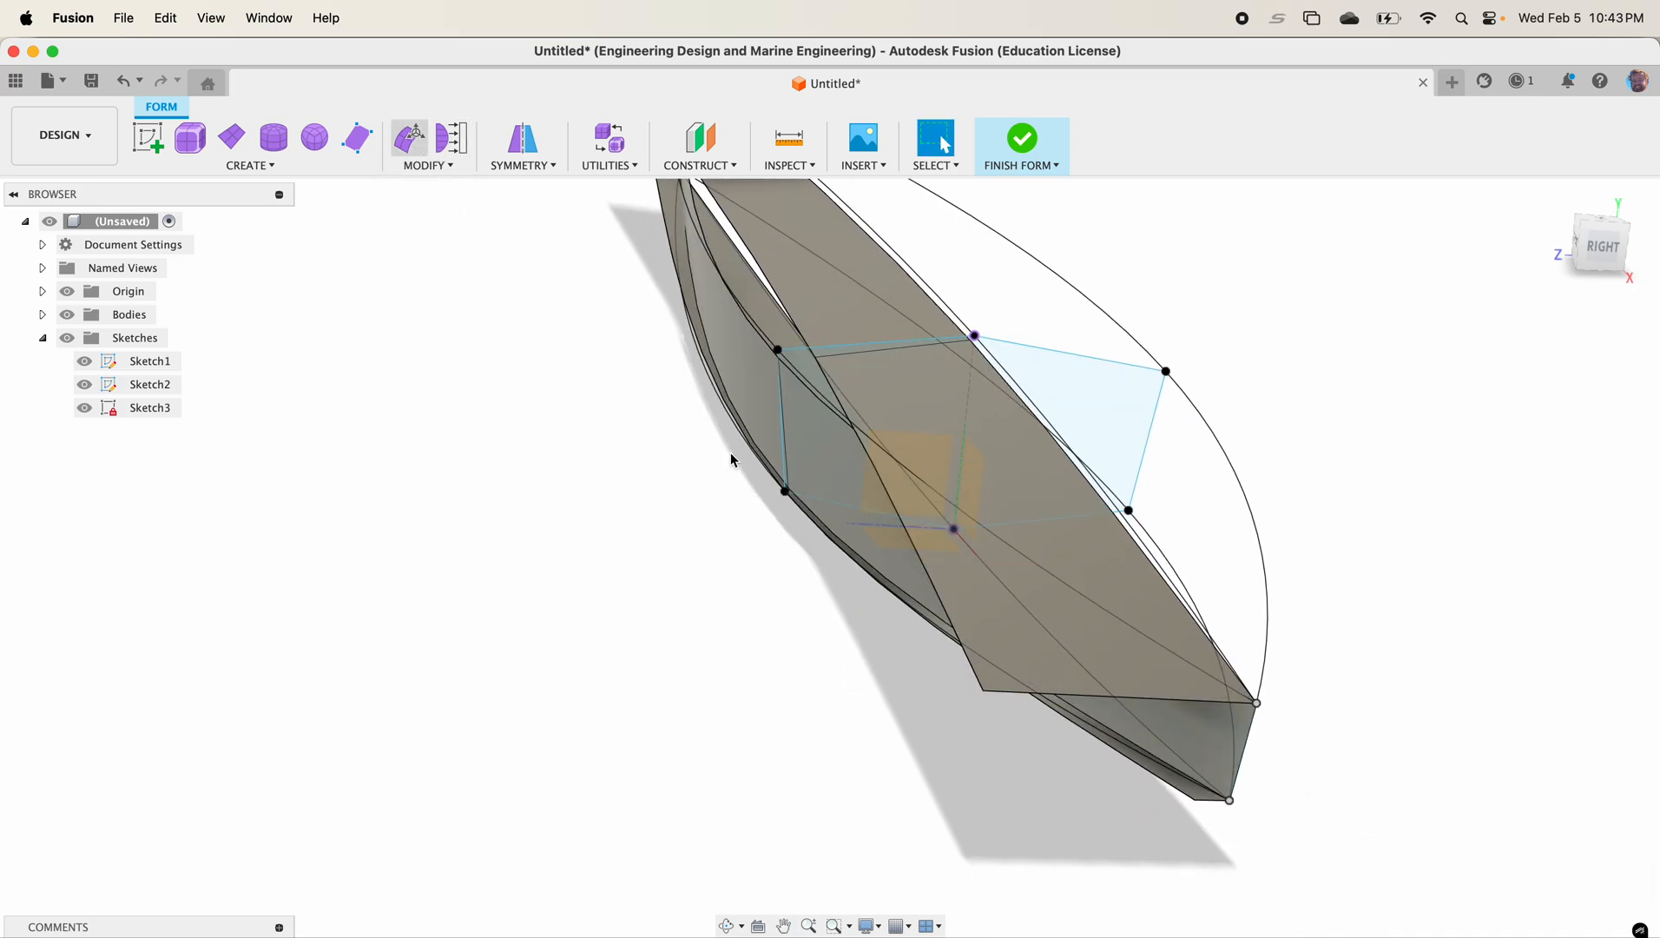
left_click(984, 692)
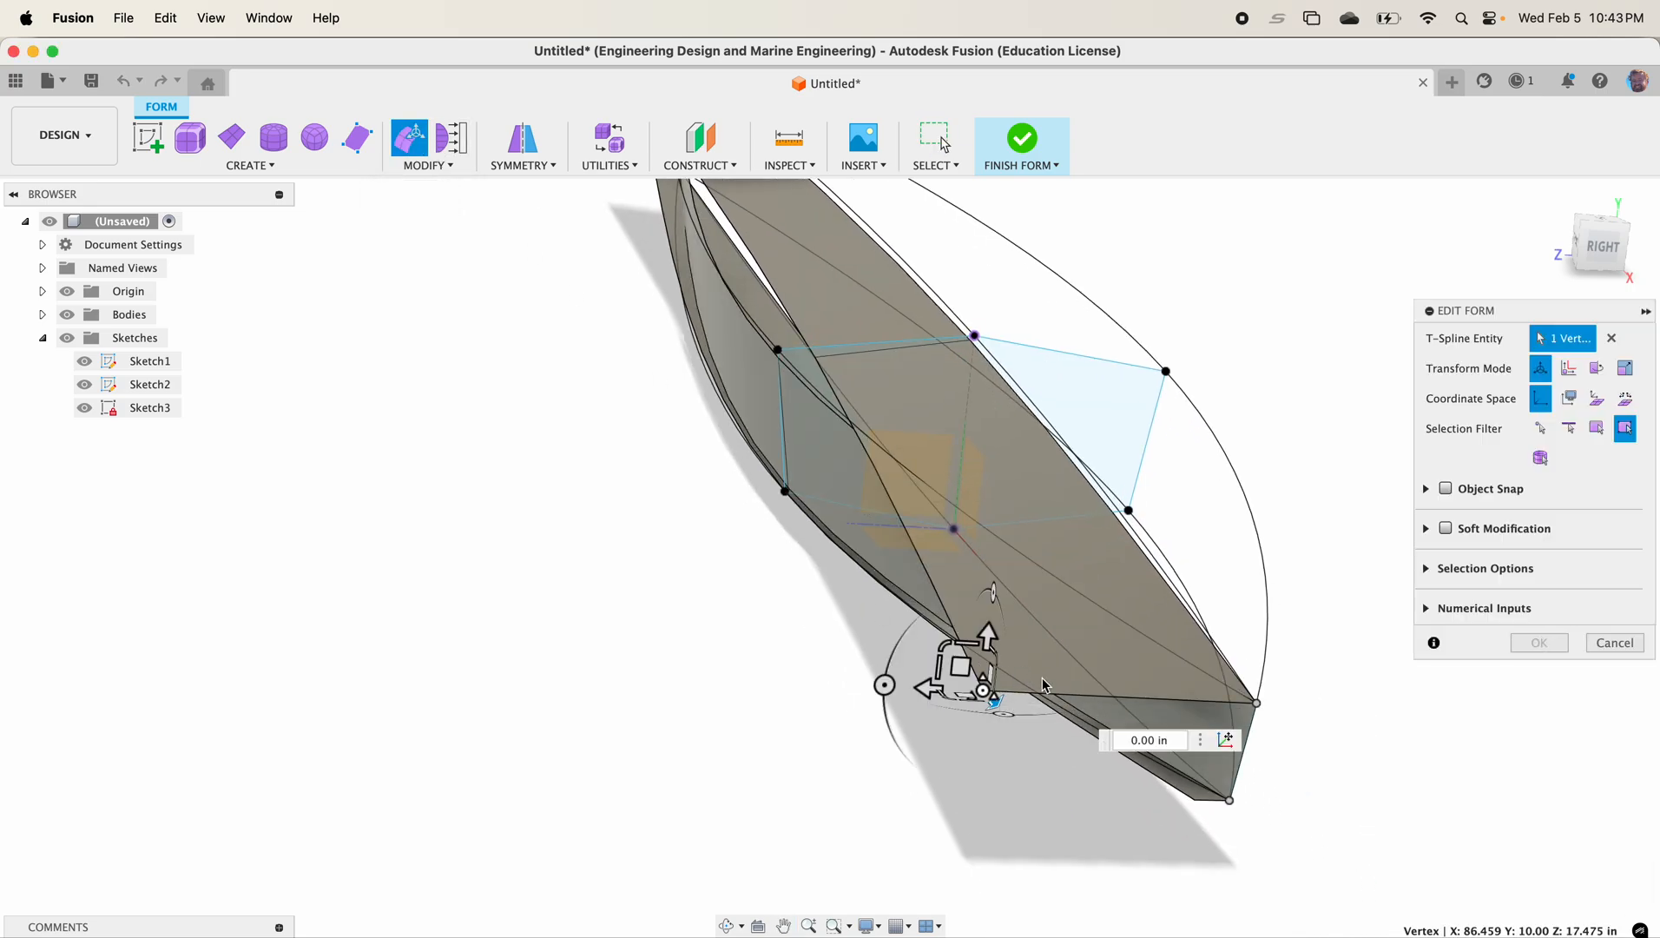
left_click_drag(997, 695, 1190, 712)
middle_click_drag(1377, 665, 1361, 690, "shift")
middle_click_drag(1286, 790, 1270, 729)
scroll(1229, 697, "up", 6)
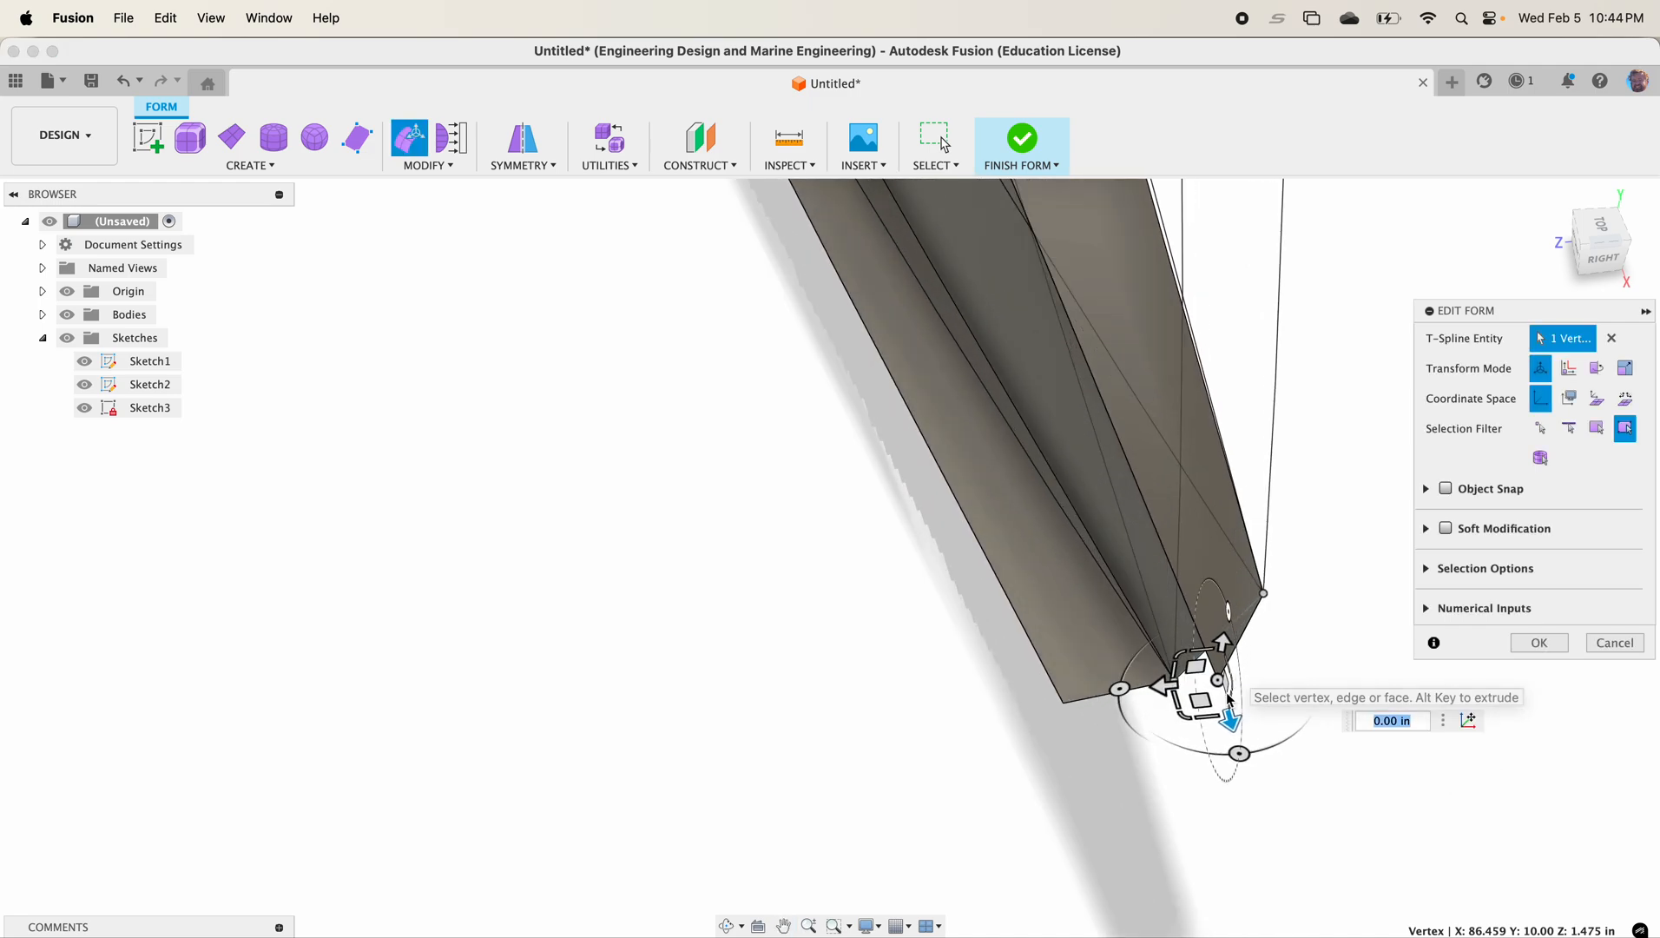
Step: Shift the deck plane's outer +X end corner vertex -1.5 in along X and -0.5 in along Y
left_click_drag(1164, 692, 1206, 664)
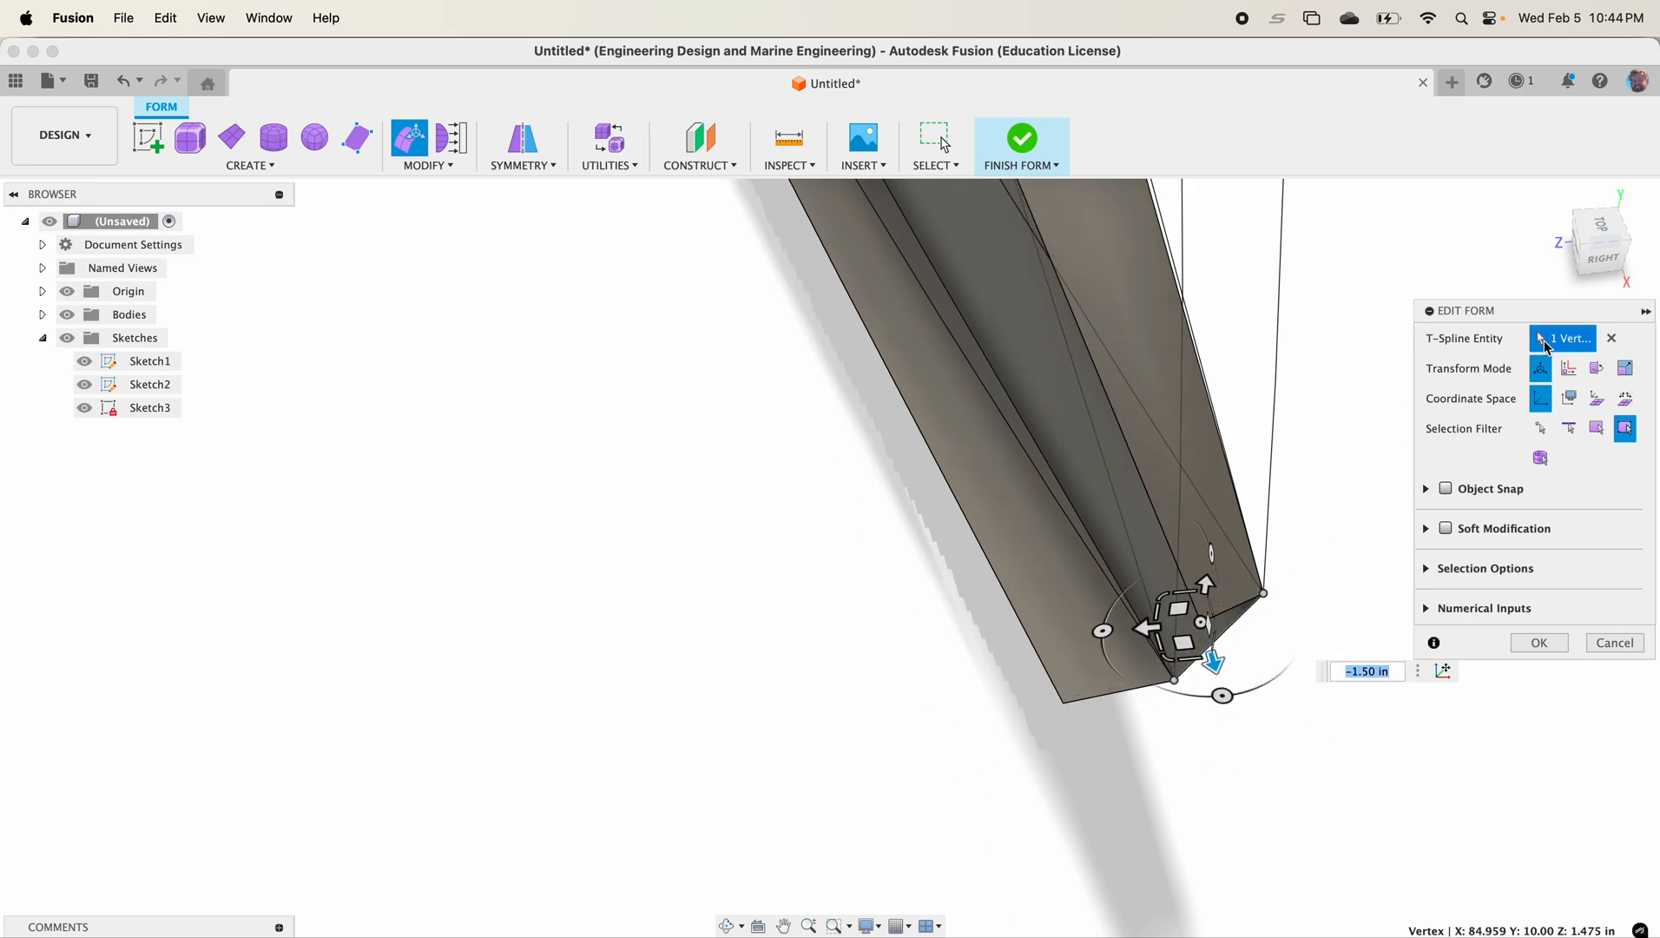
left_click(1590, 259)
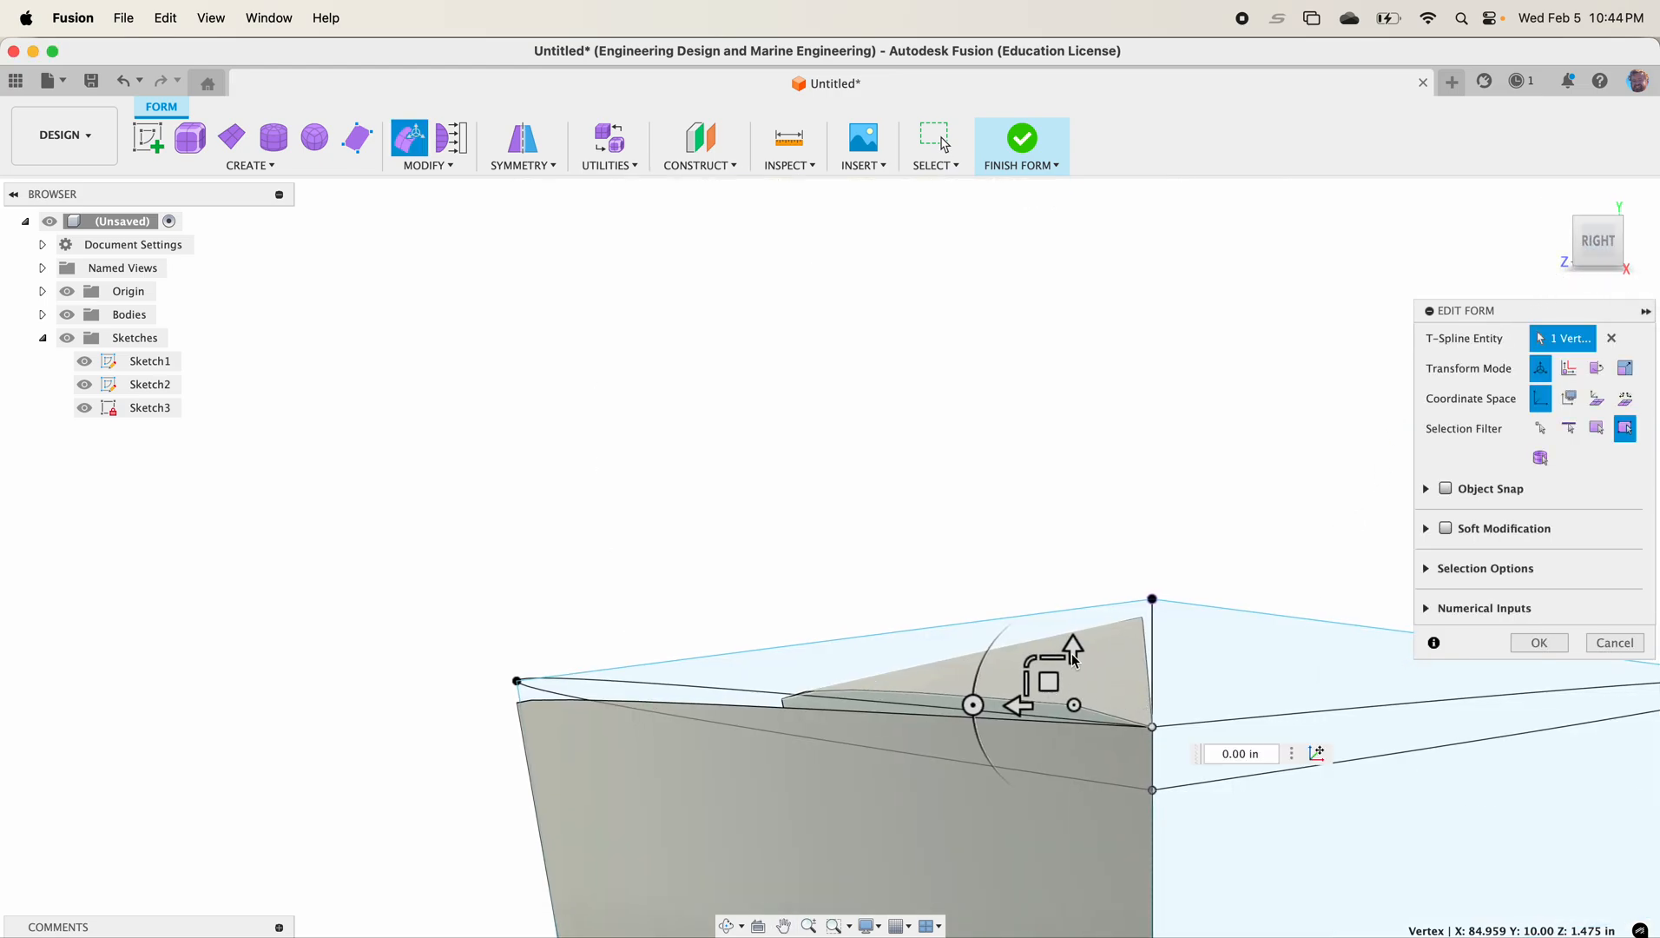
left_click_drag(1072, 649, 1074, 688)
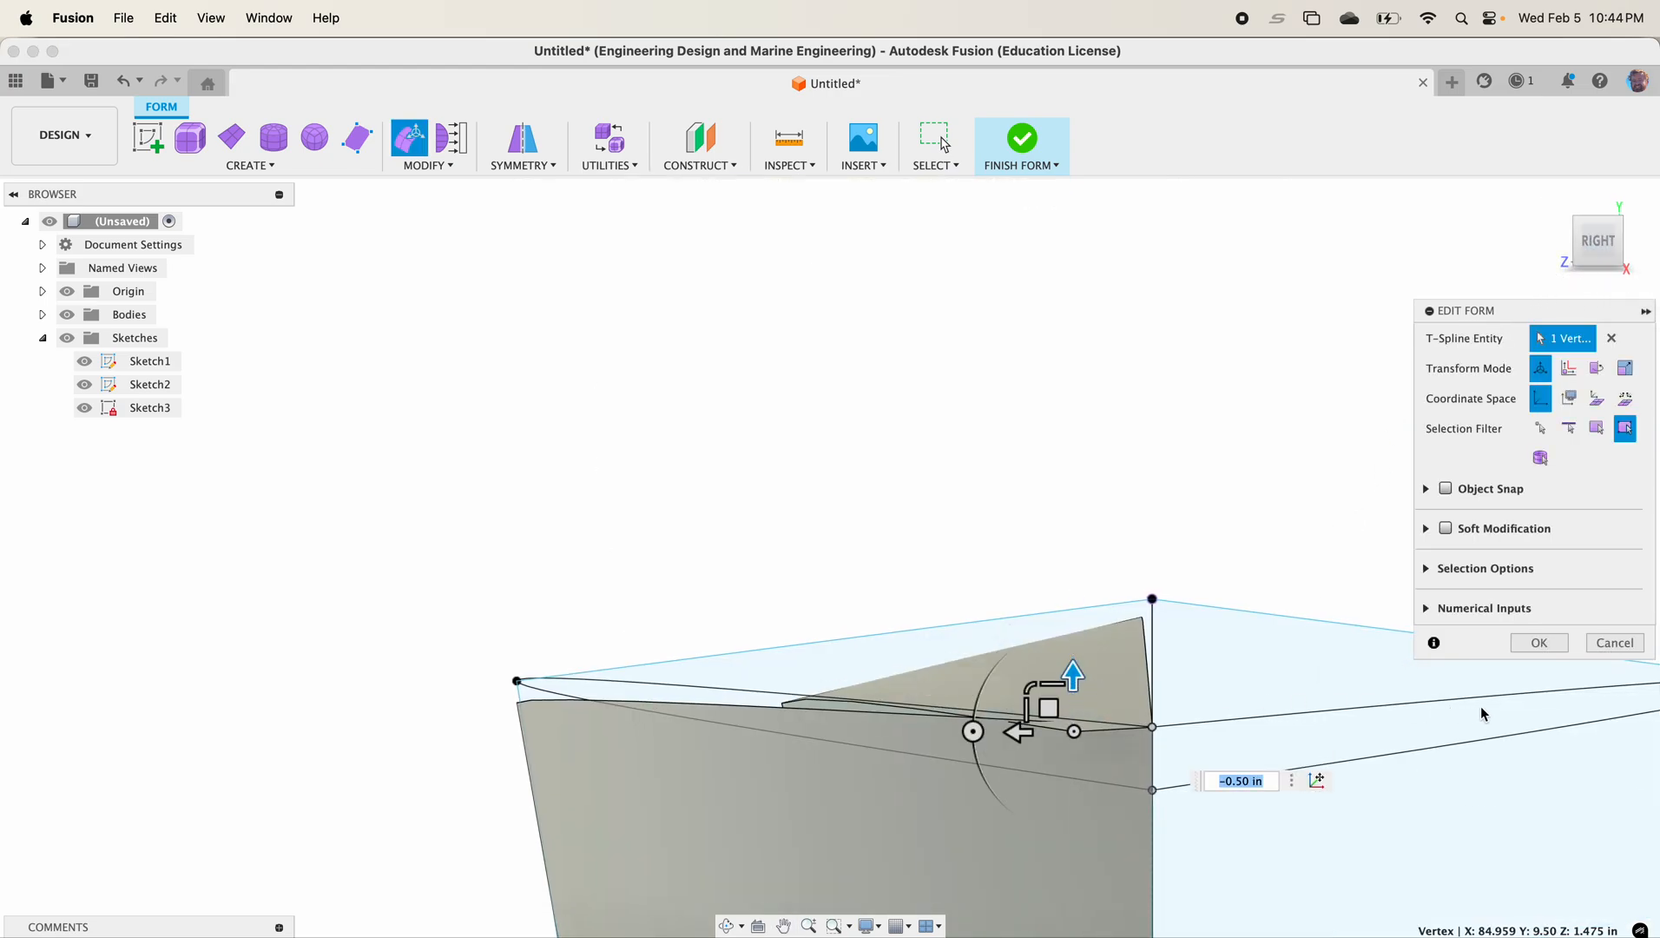
left_click(1538, 647)
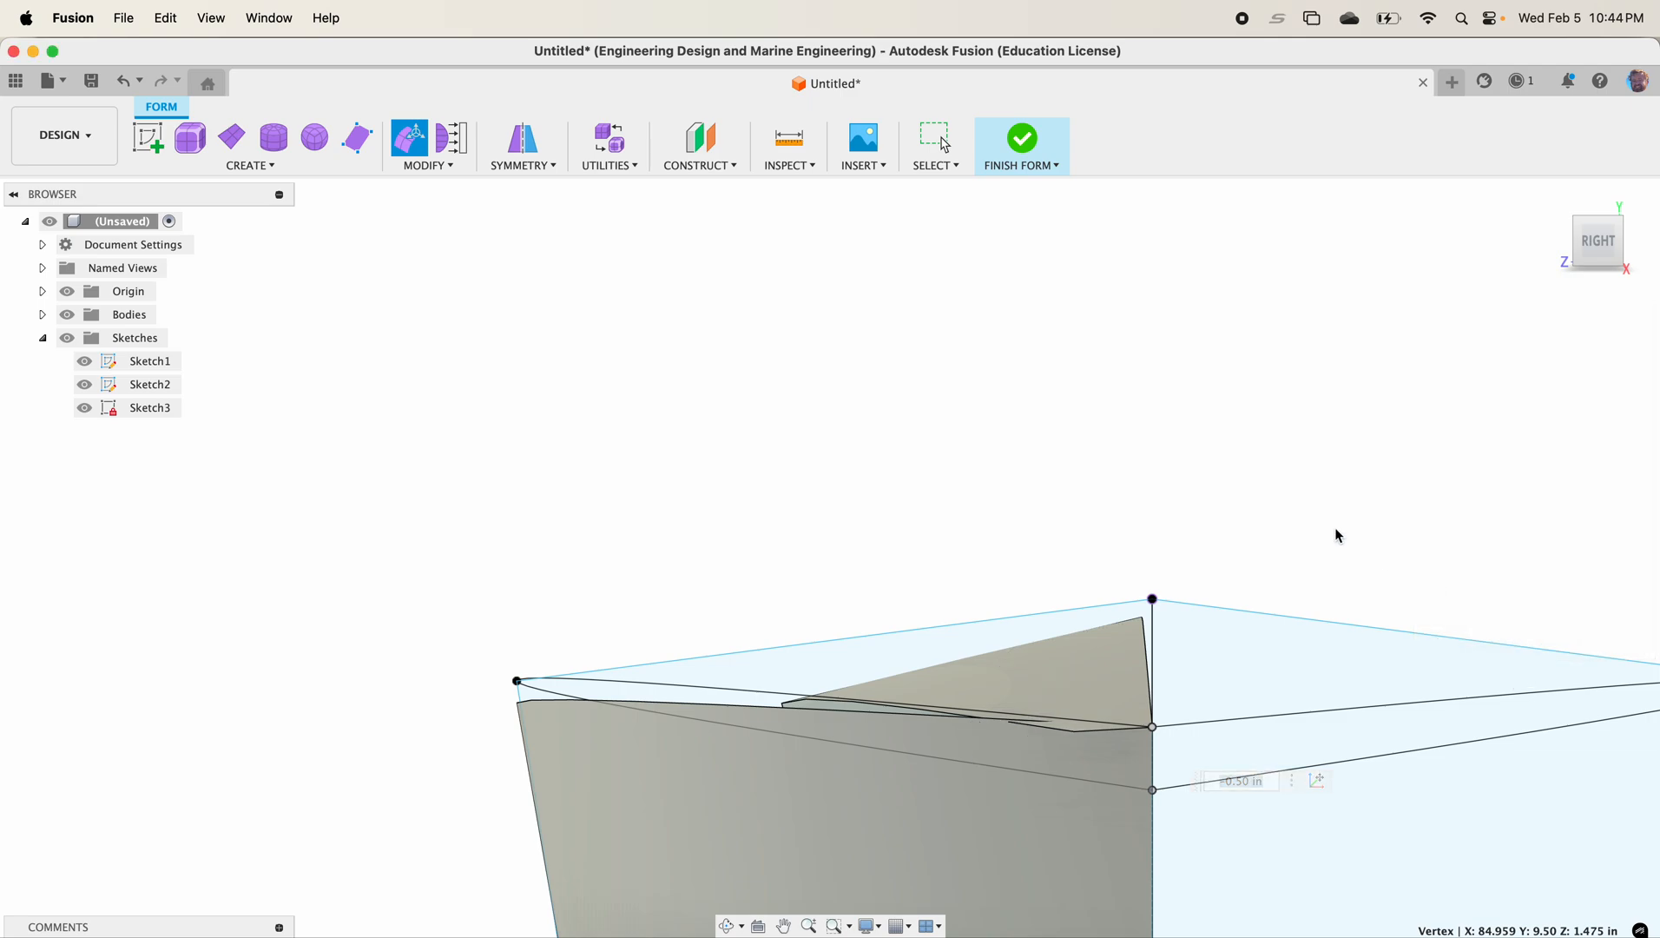
Step: Pull the deck plane's outer midship vertex back onto the midship frame's upper outer point on the +Z side
left_click(452, 139)
scroll(695, 375, "down", 5)
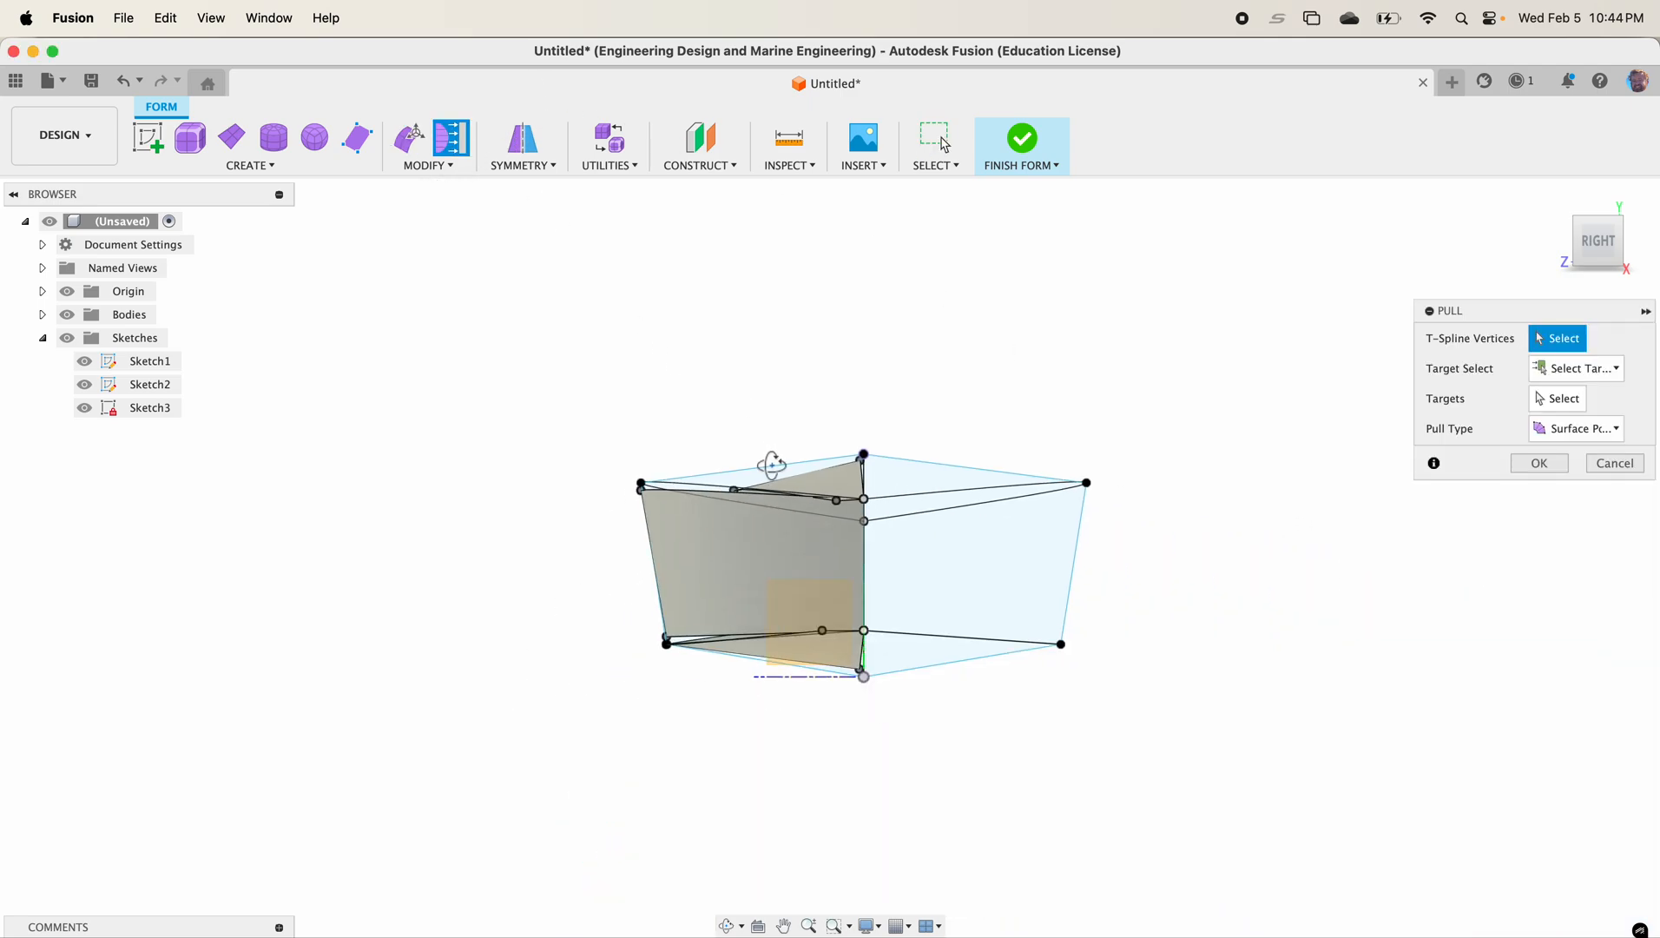
middle_click_drag(772, 465, 808, 521, "shift")
left_click(1563, 399)
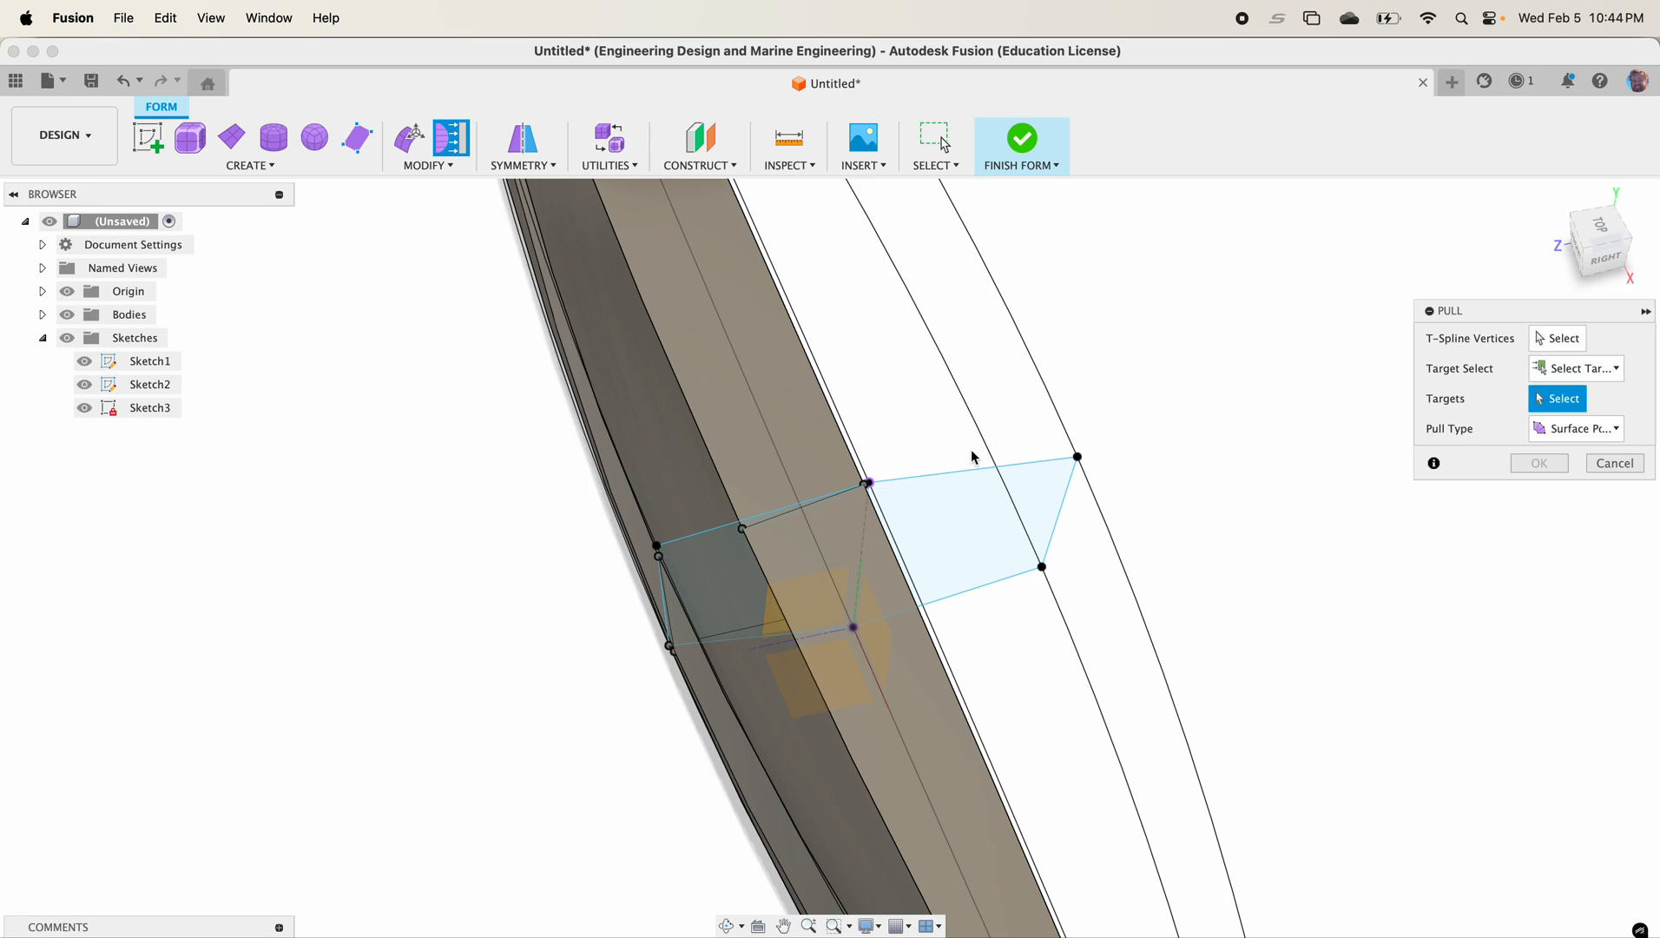
left_click(1545, 338)
left_click(742, 529)
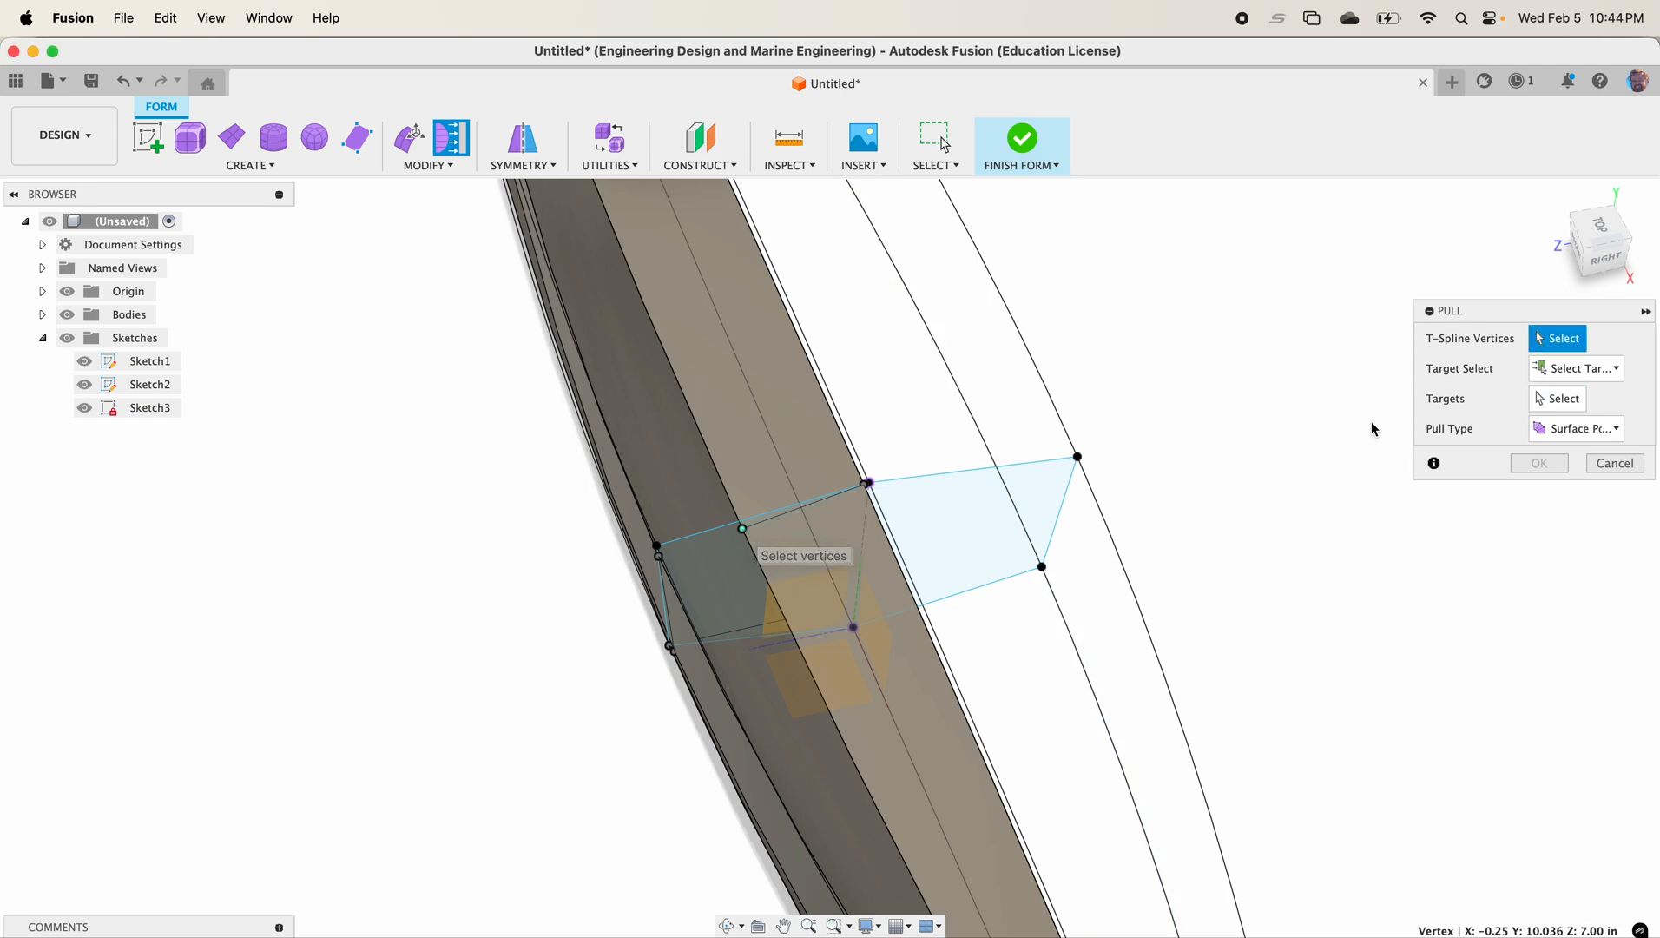
left_click(660, 547)
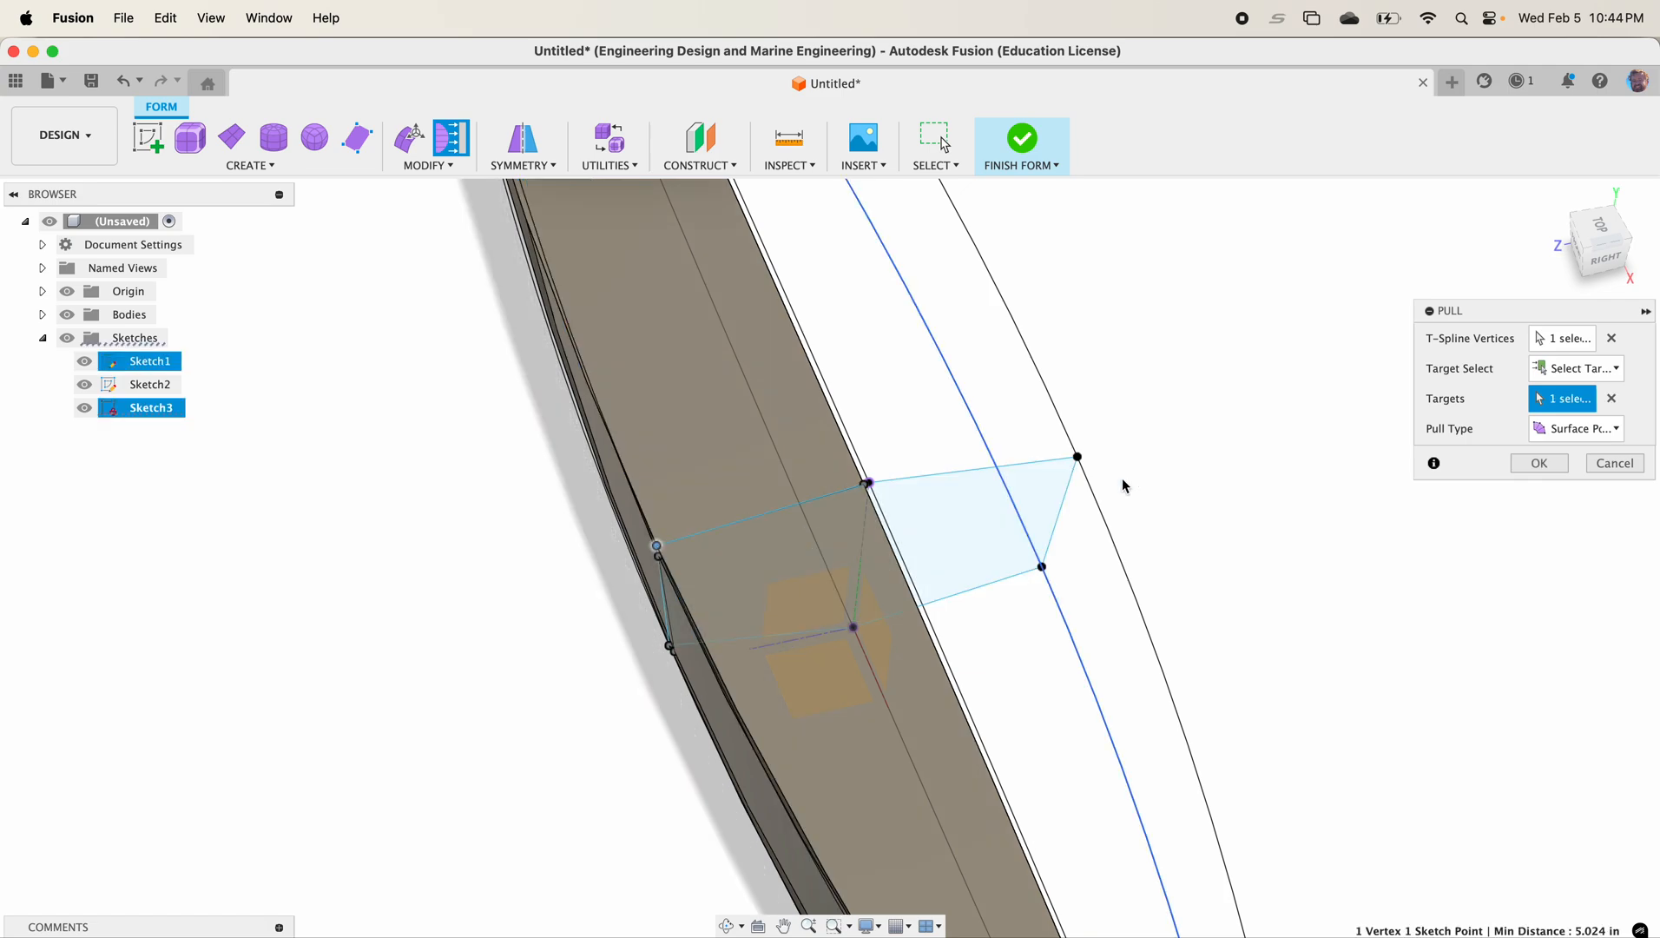
left_click(1511, 464)
Step: Finish the form to return to solid modelling with the side, bottom and deck planes in place
scroll(1198, 400, "down", 5)
middle_click_drag(1231, 400, 1024, 466)
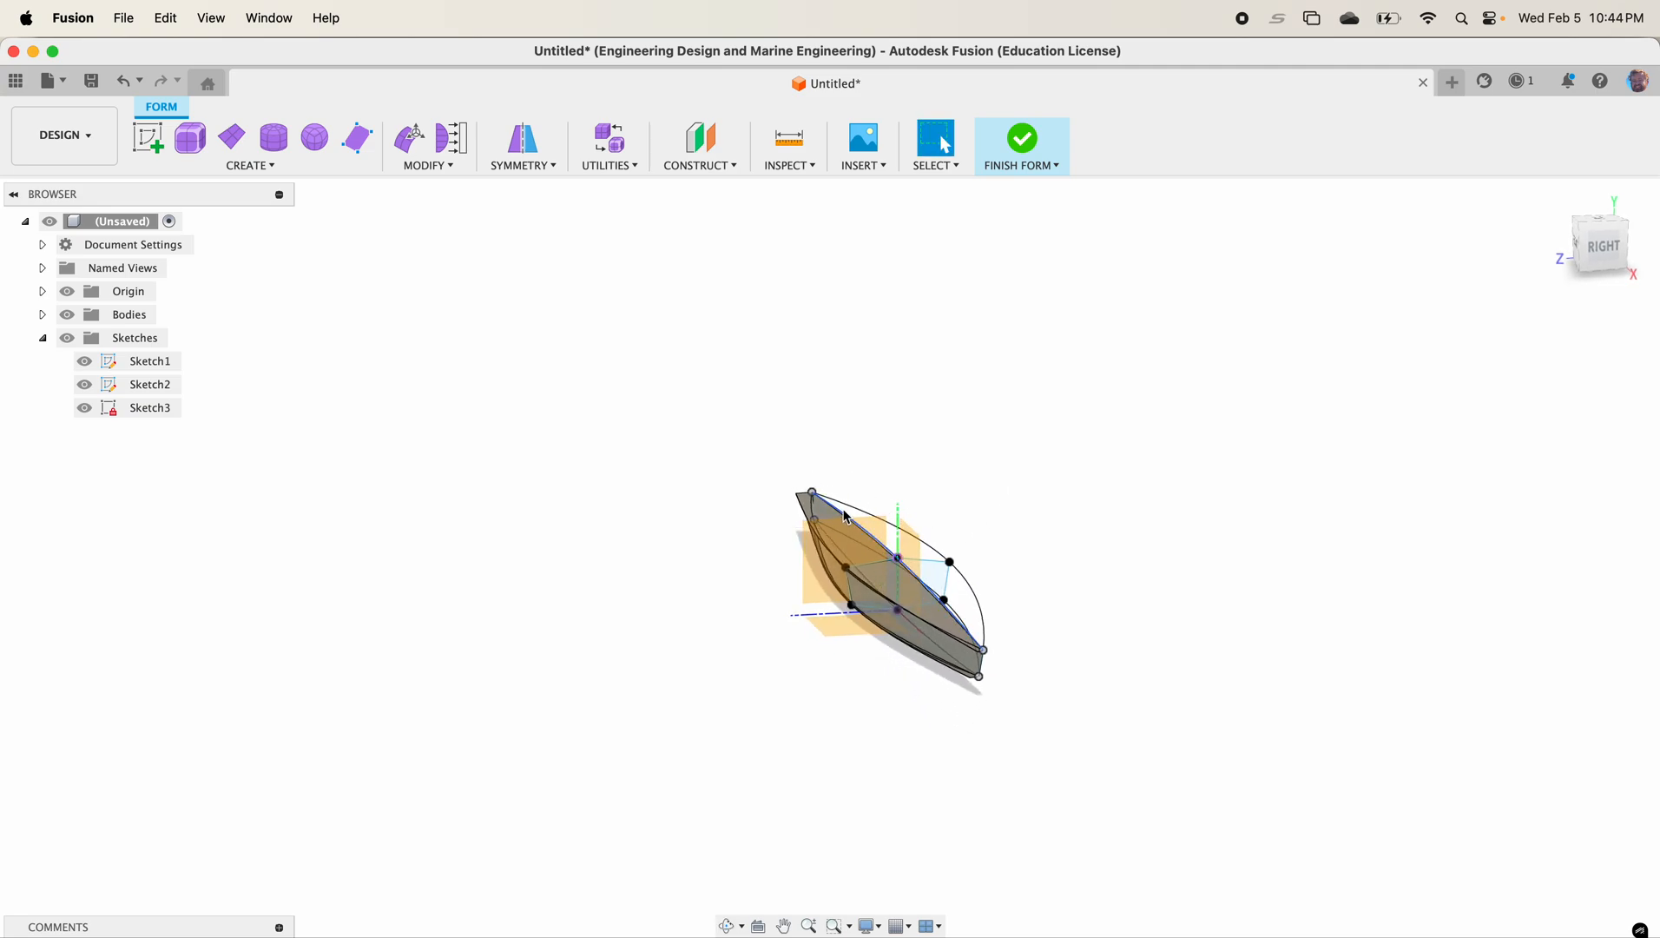
scroll(842, 514, "up", 5)
middle_click_drag(925, 600, 997, 497, "shift")
left_click(1038, 147)
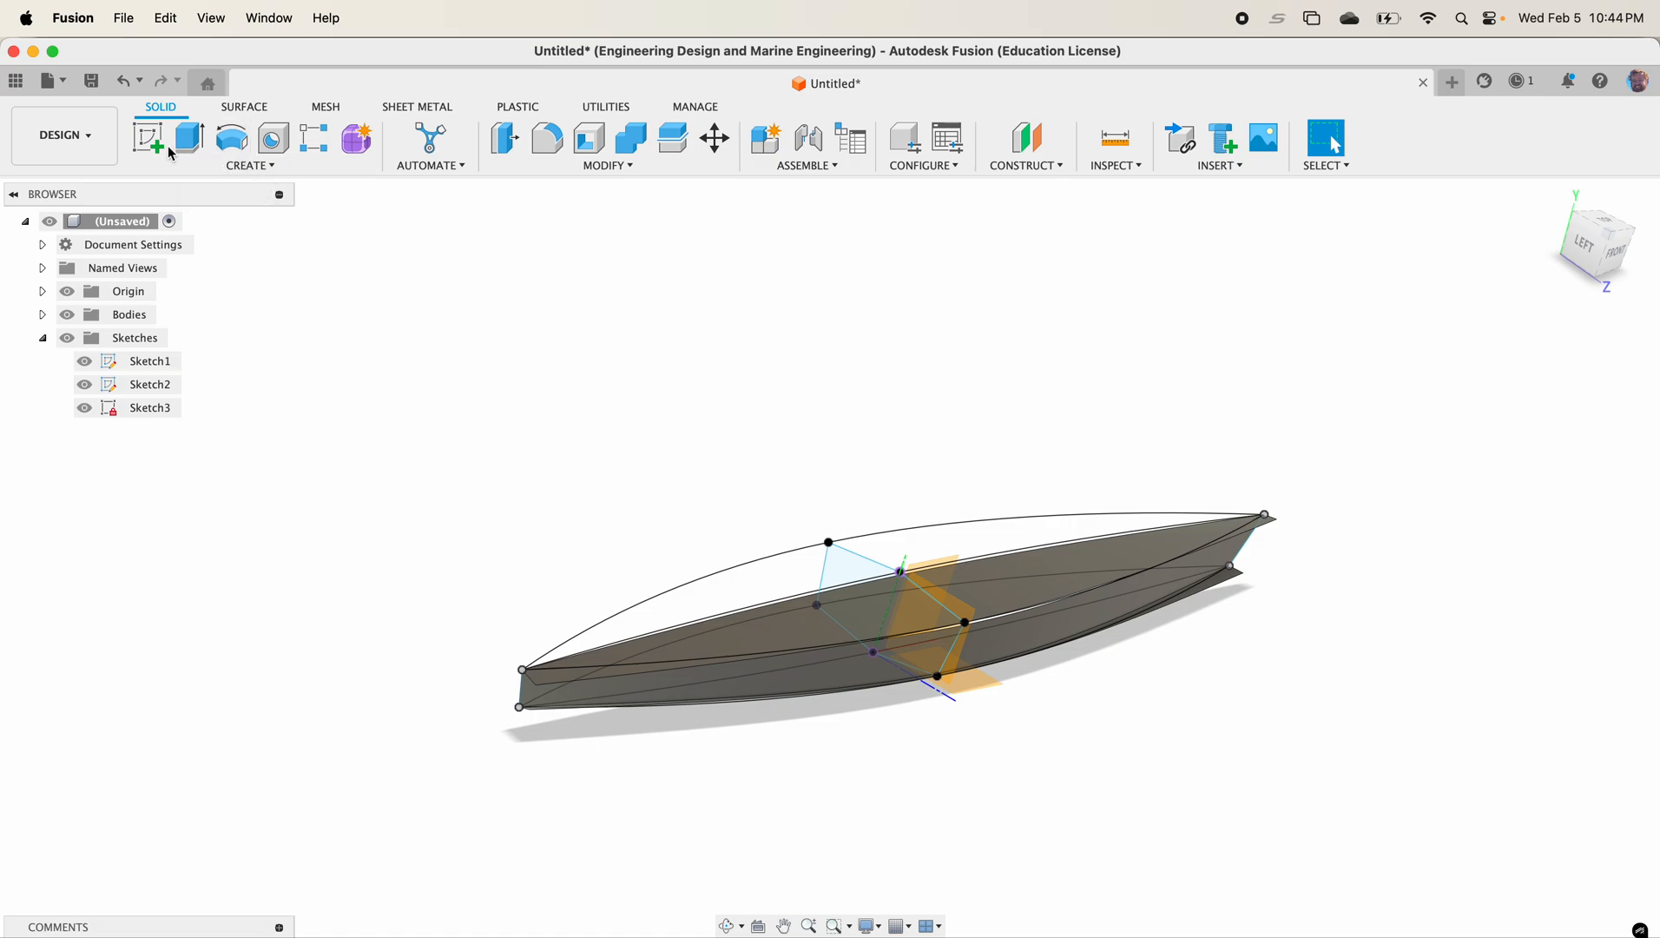
Step: Start a solid Box on the horizontal origin plane with a base about 176.2 by 13.7 in covering the half hull's outline
left_click(225, 168)
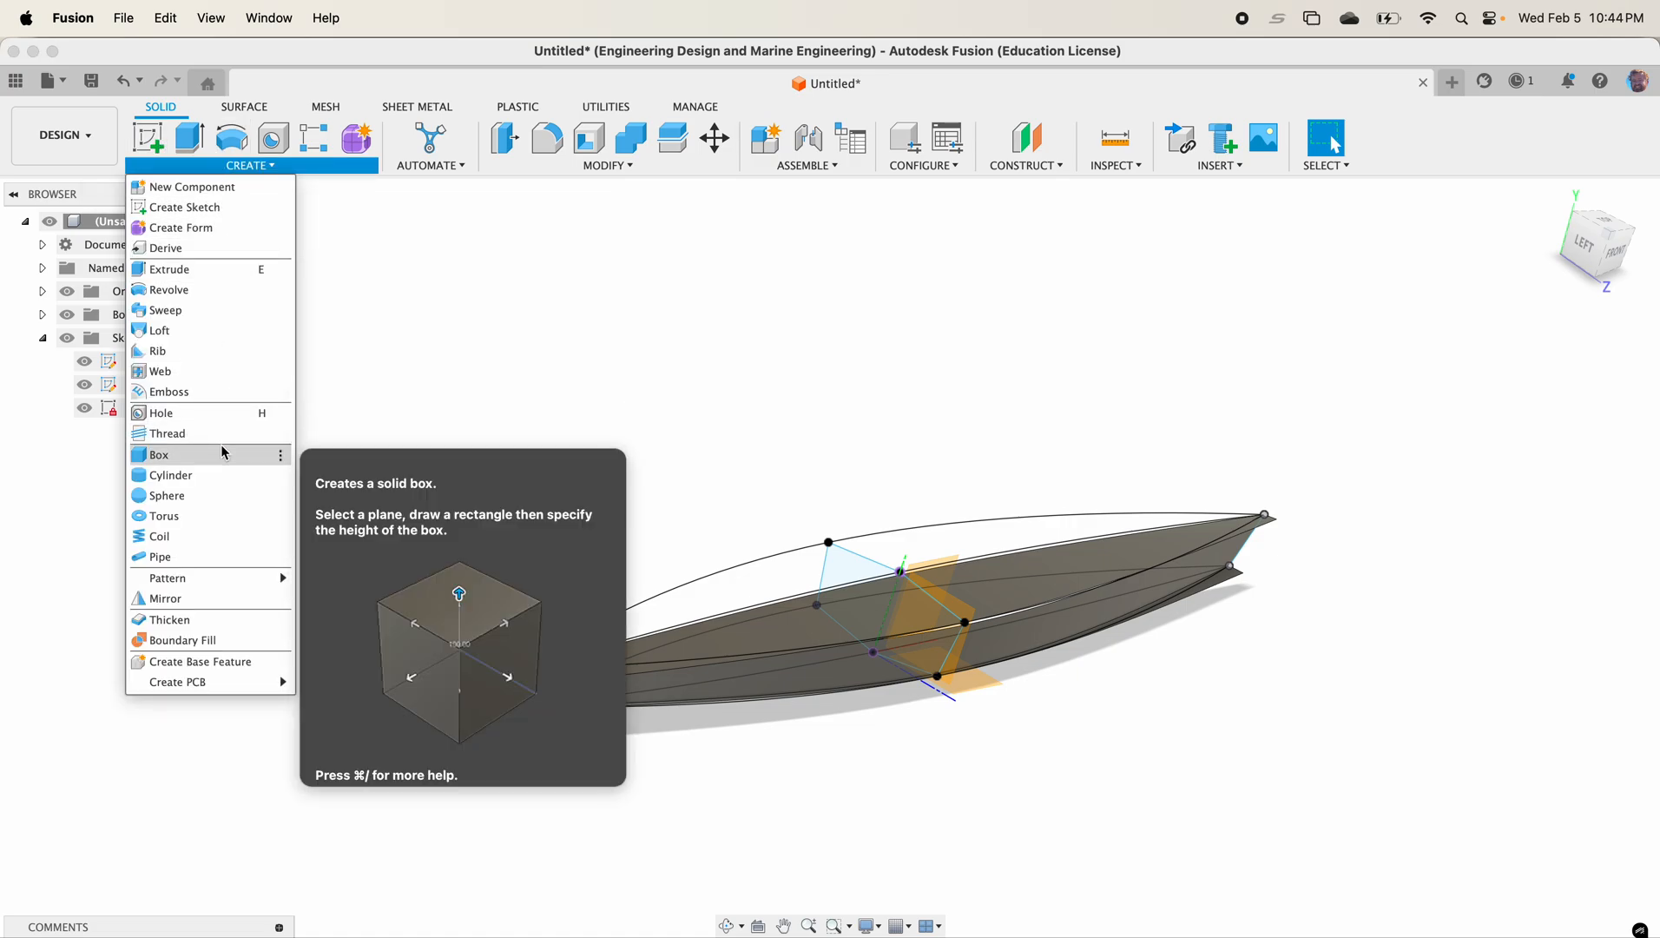
key("Escape")
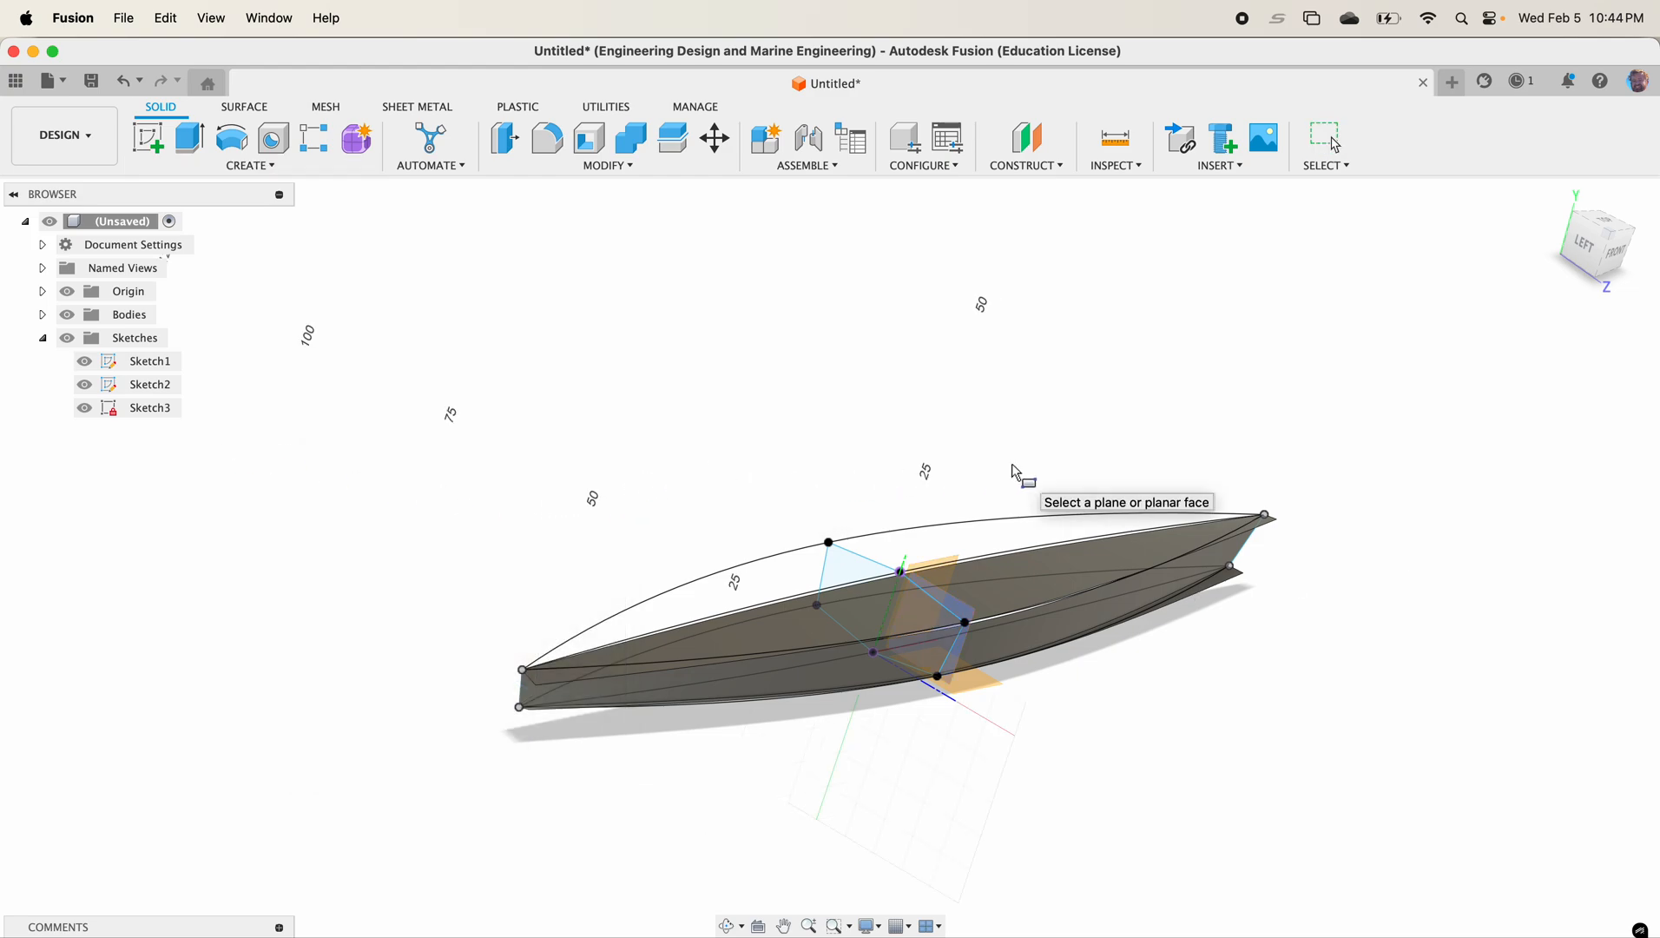
left_click(993, 684)
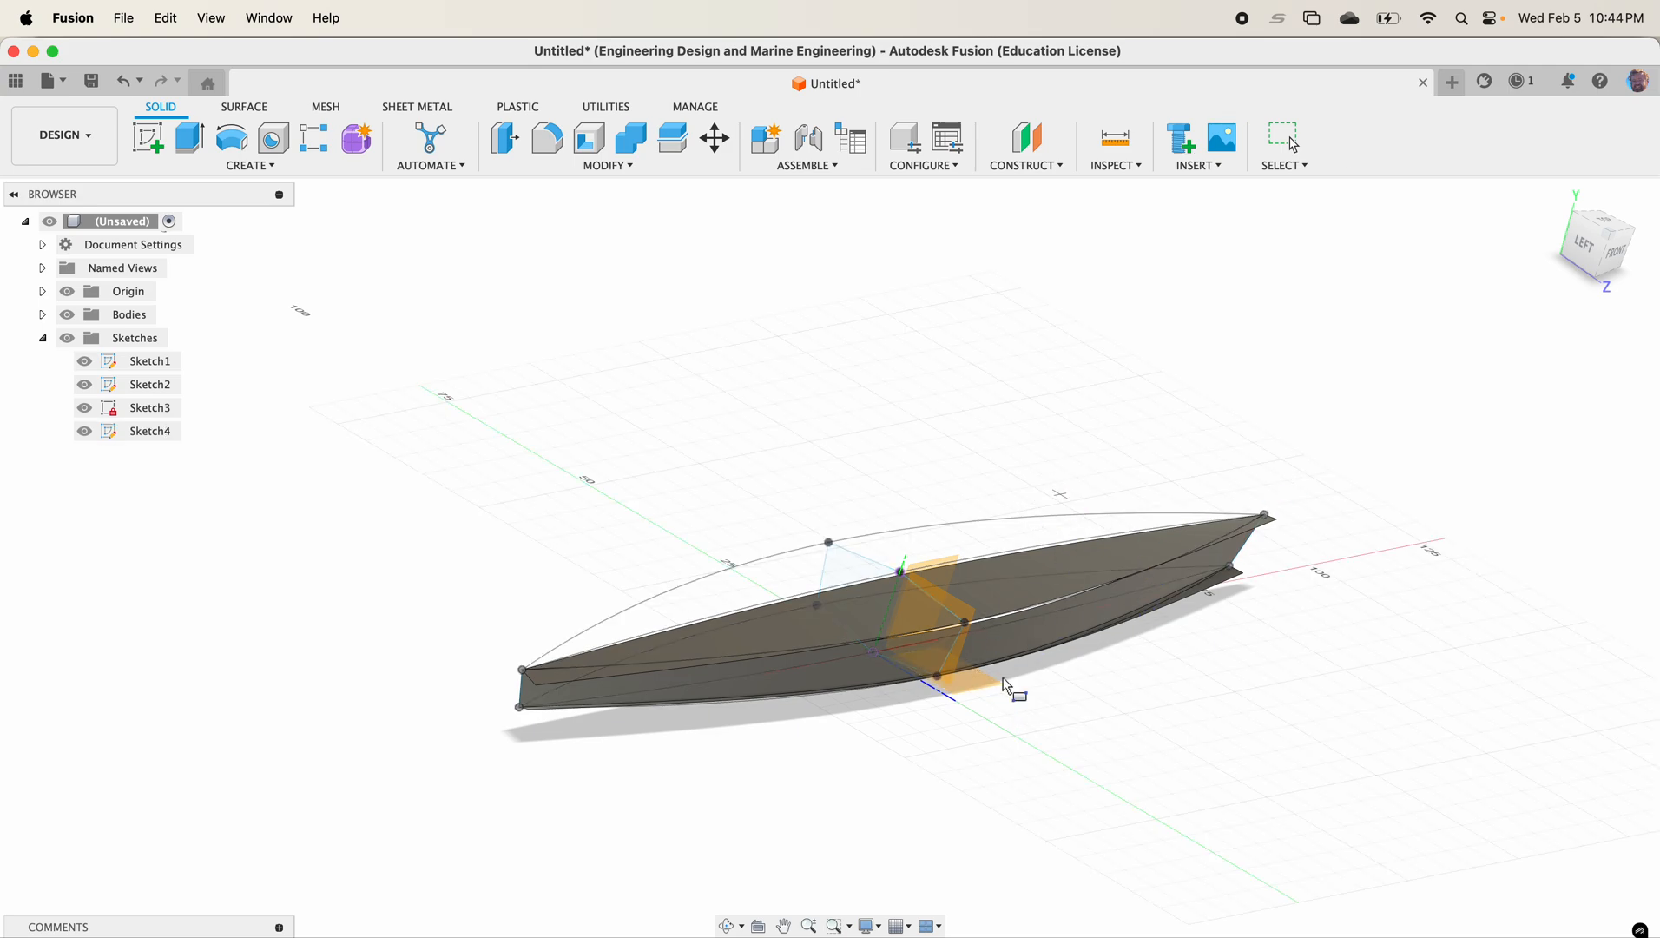
left_click(1611, 225)
scroll(955, 517, "up", 3)
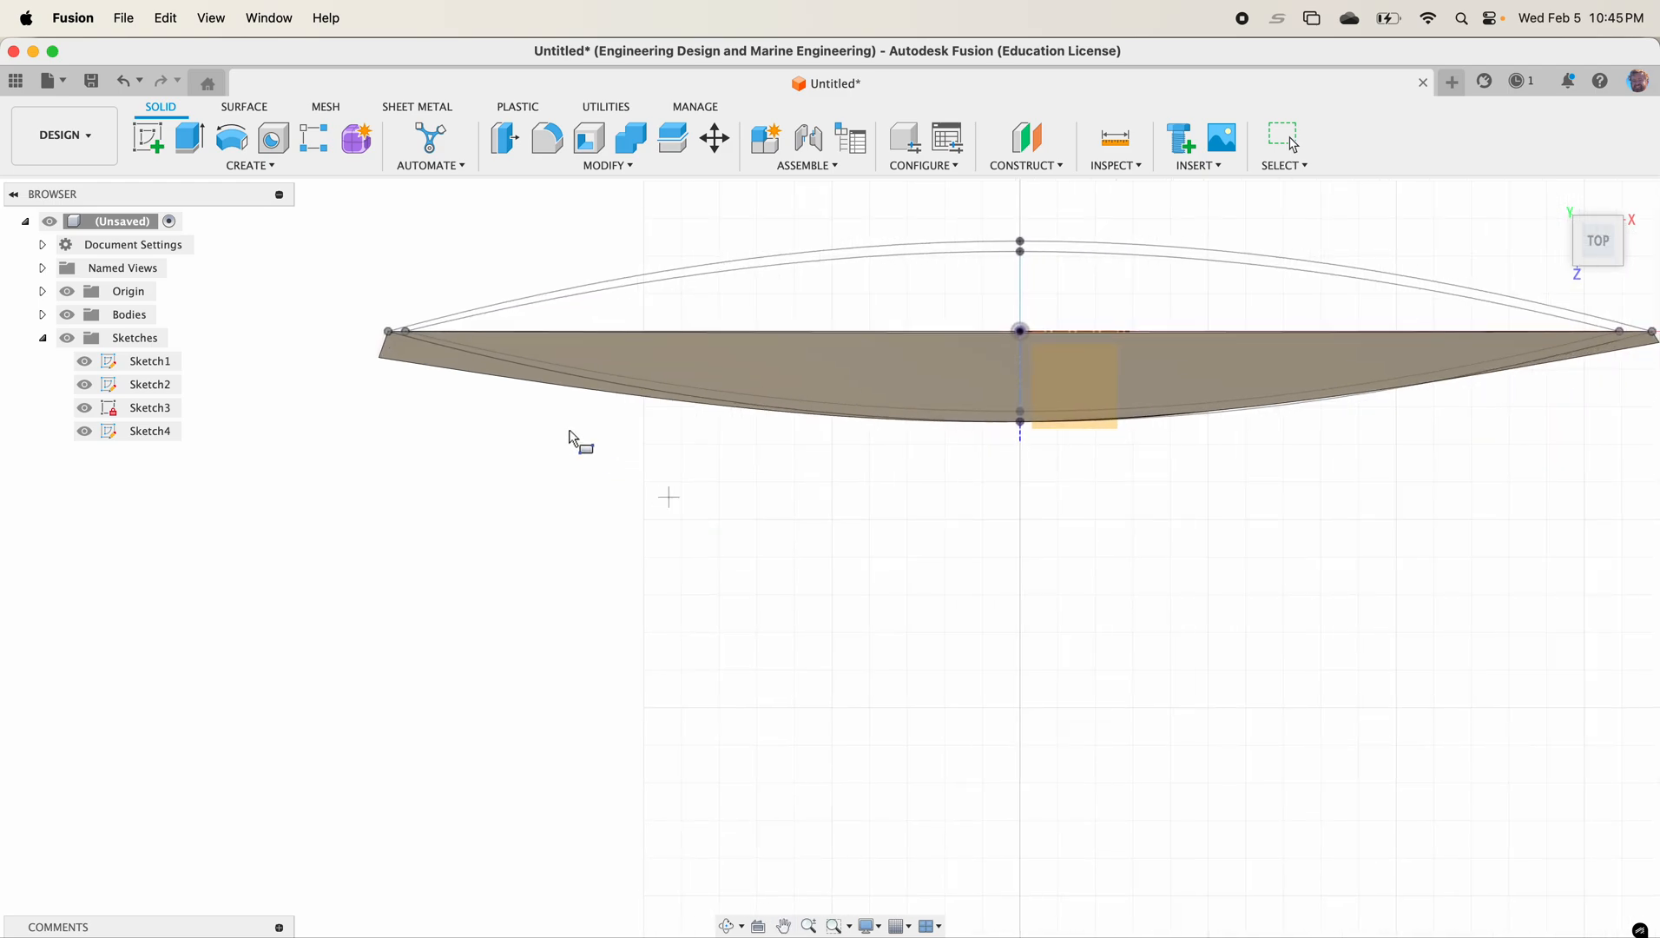
left_click(349, 336)
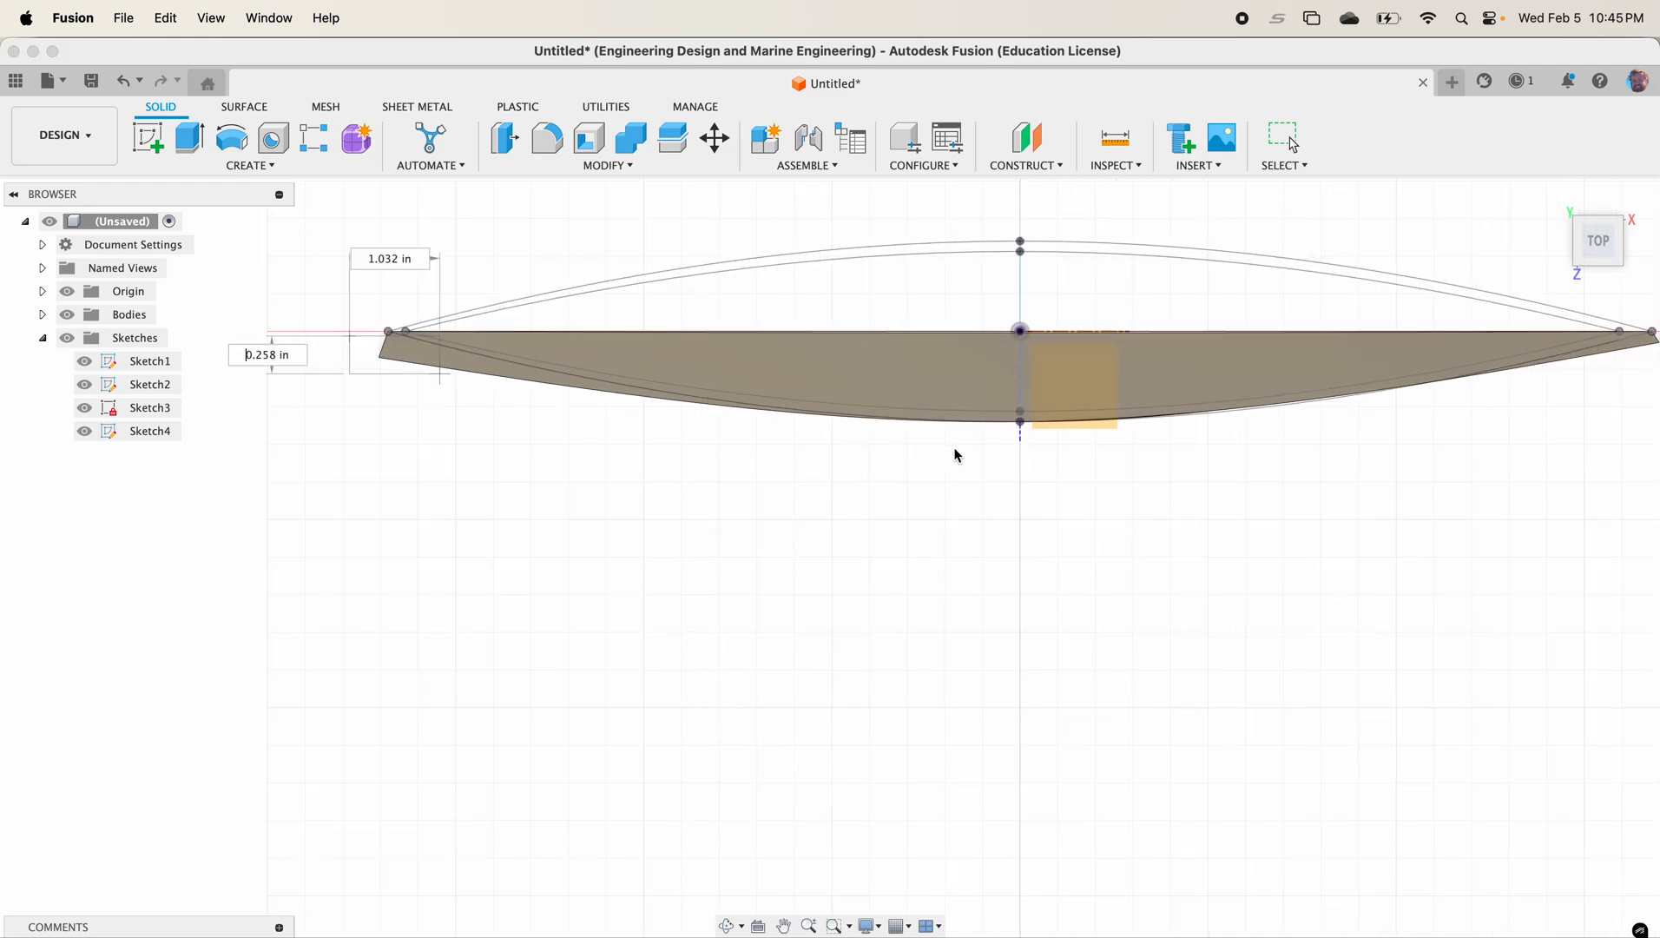
middle_click_drag(1058, 424, 620, 451)
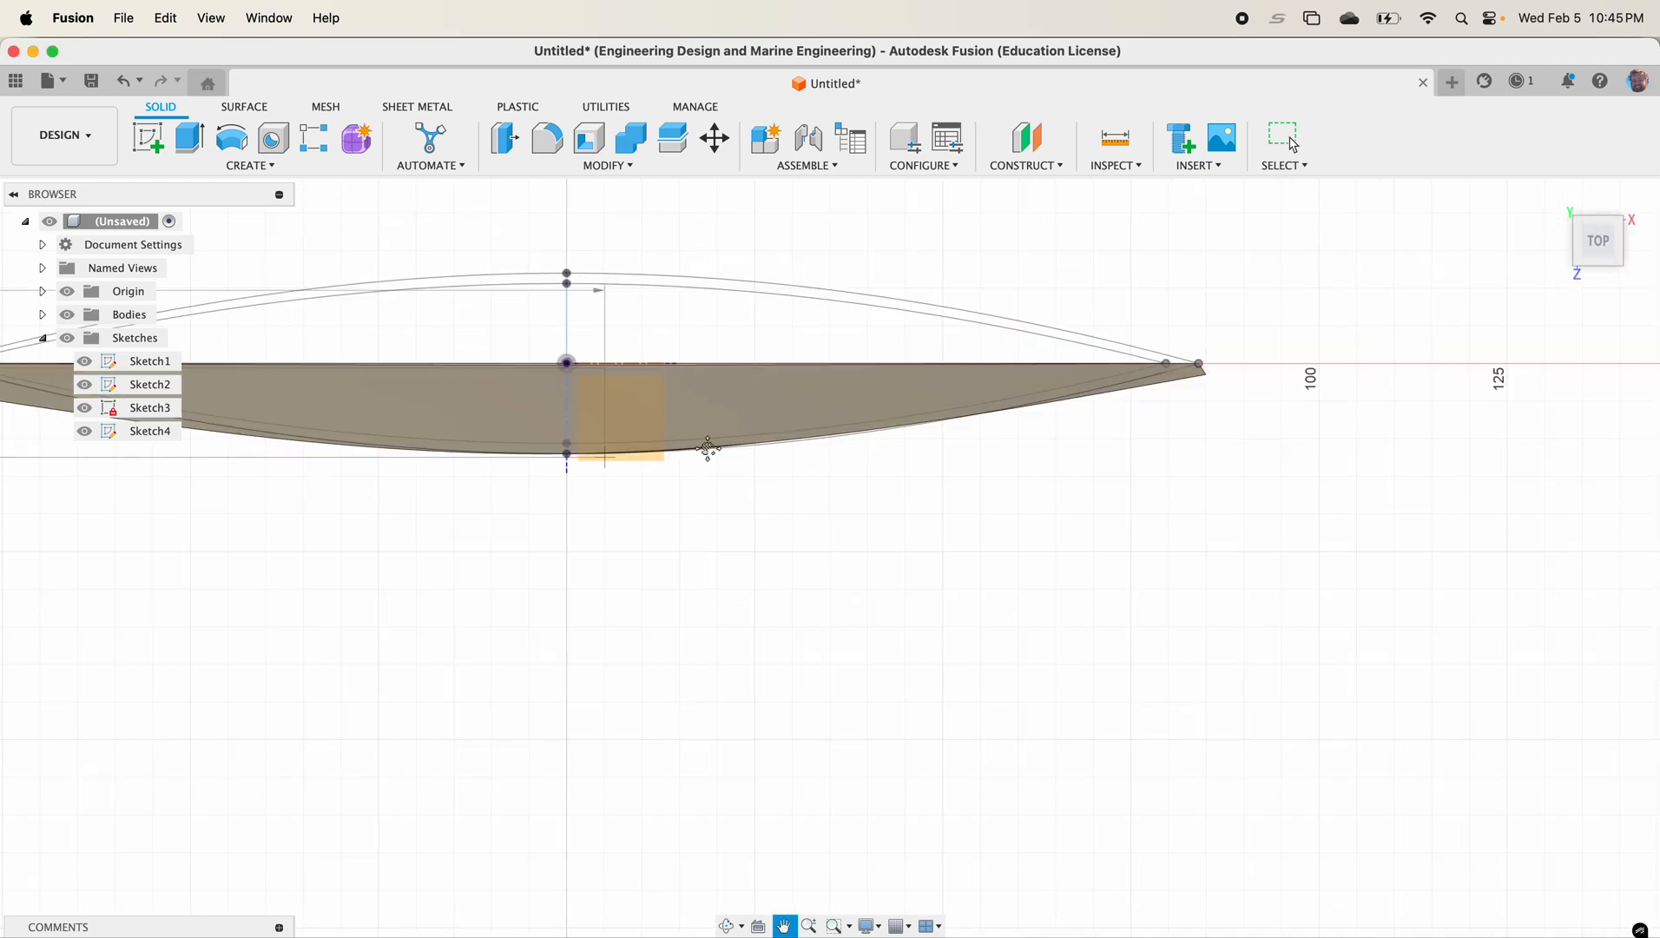
left_click(1240, 472)
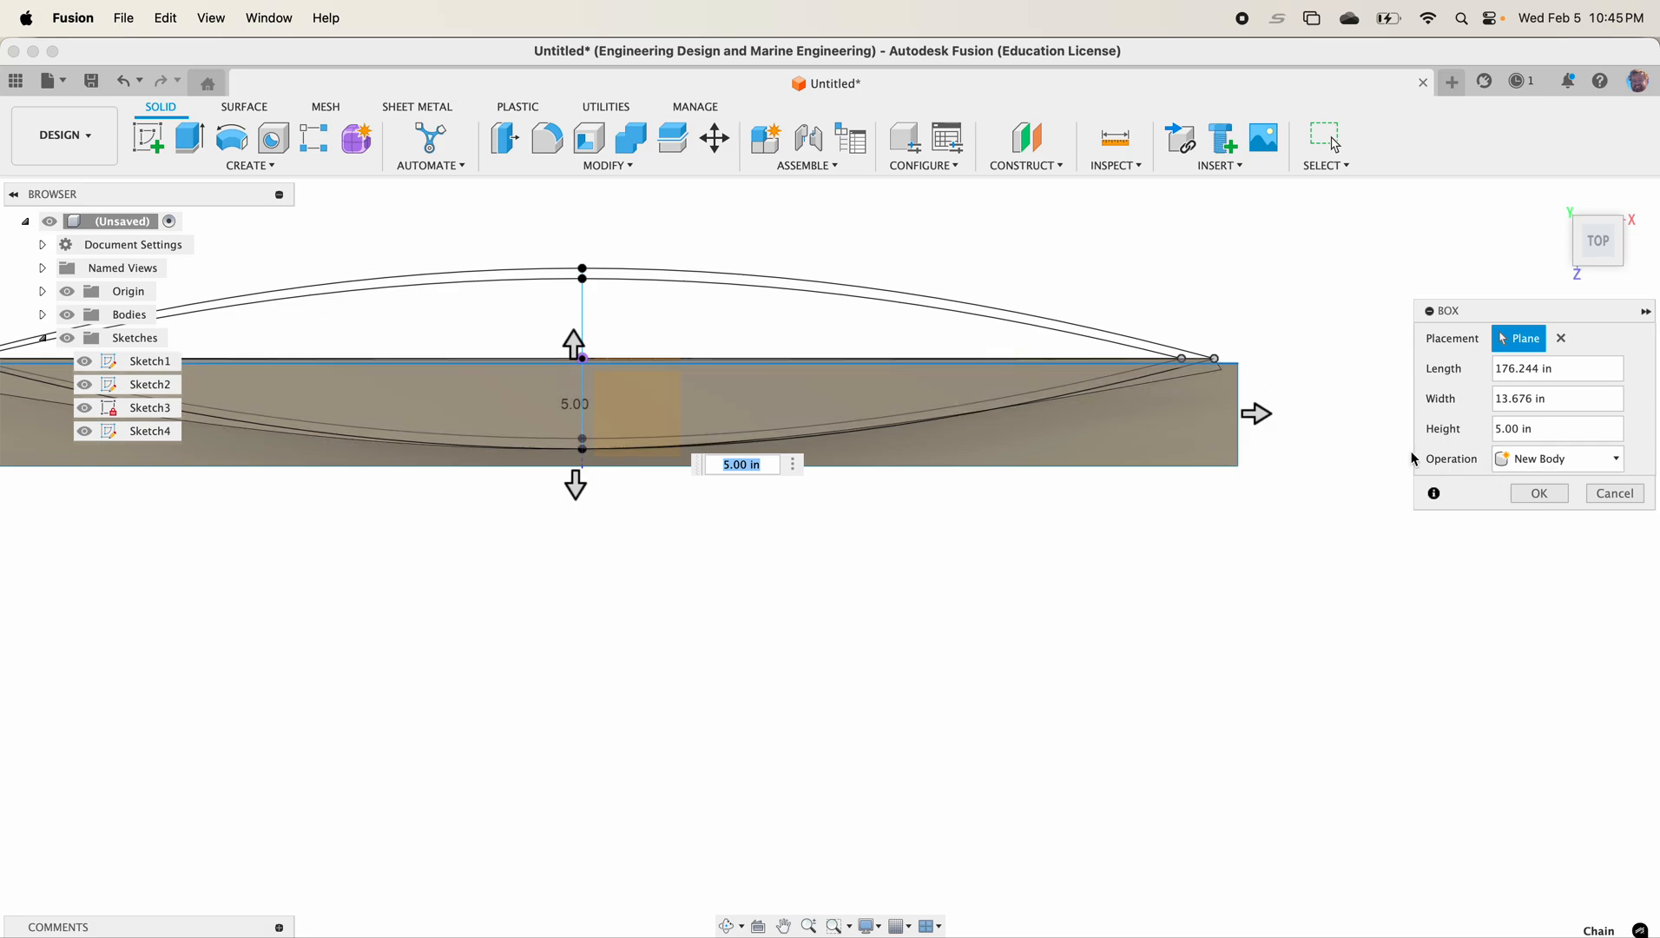
Step: Set the box height to 15 in so it encloses the half hull and create it as a new body
middle_click_drag(1367, 354, 1307, 277, "shift")
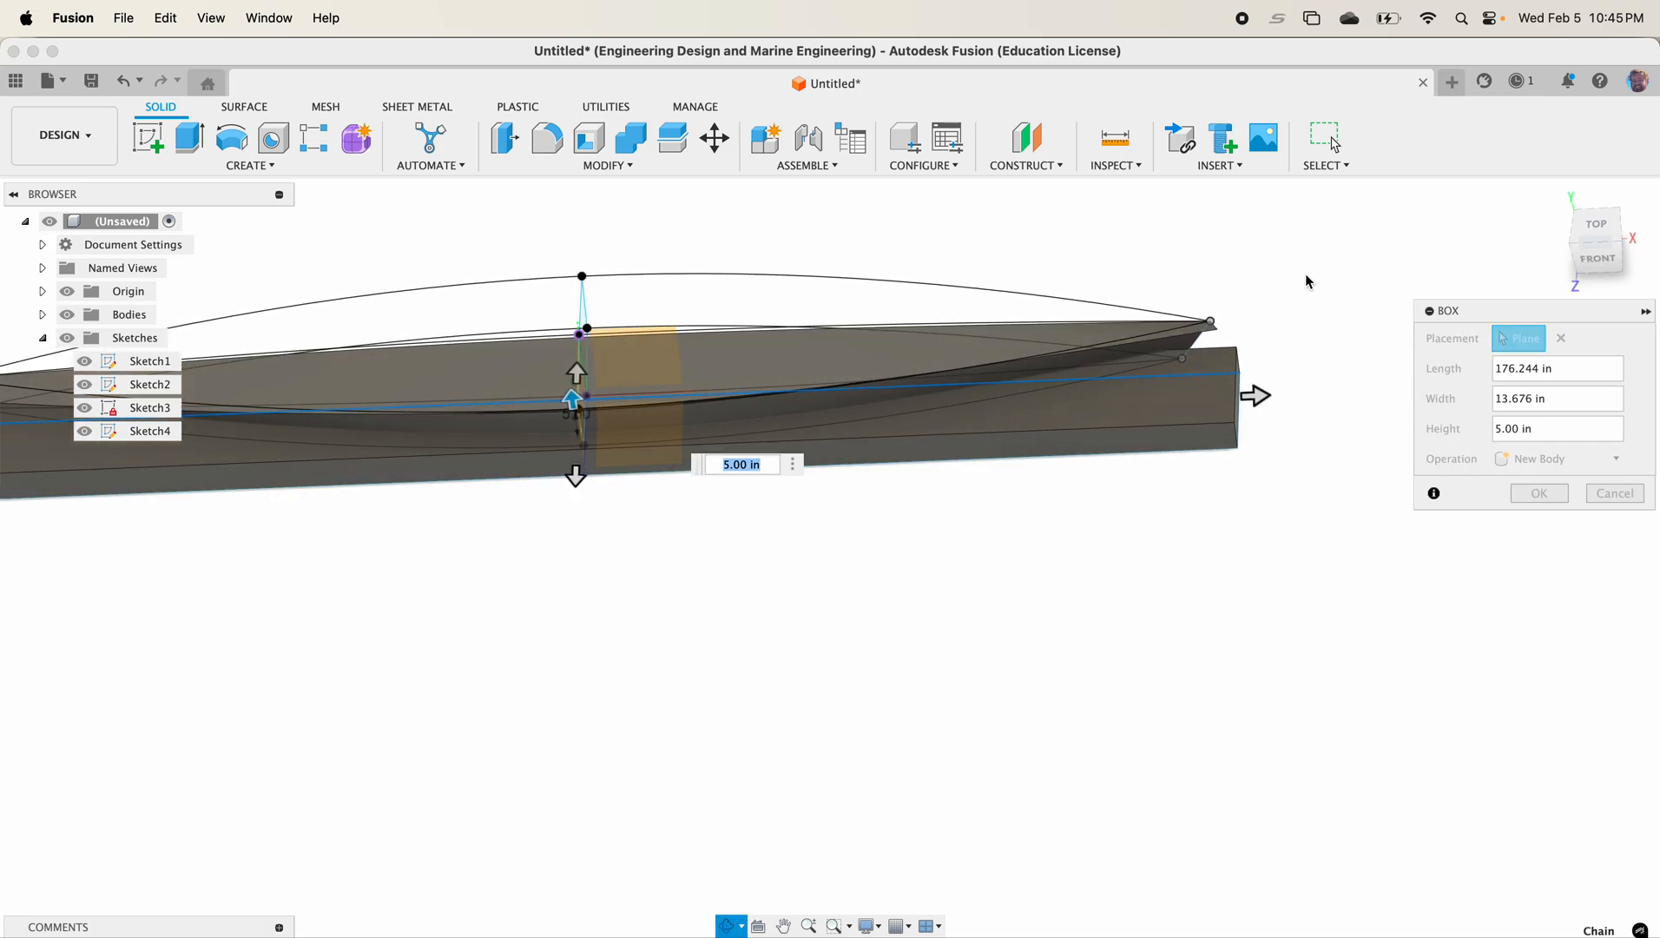
left_click(1598, 258)
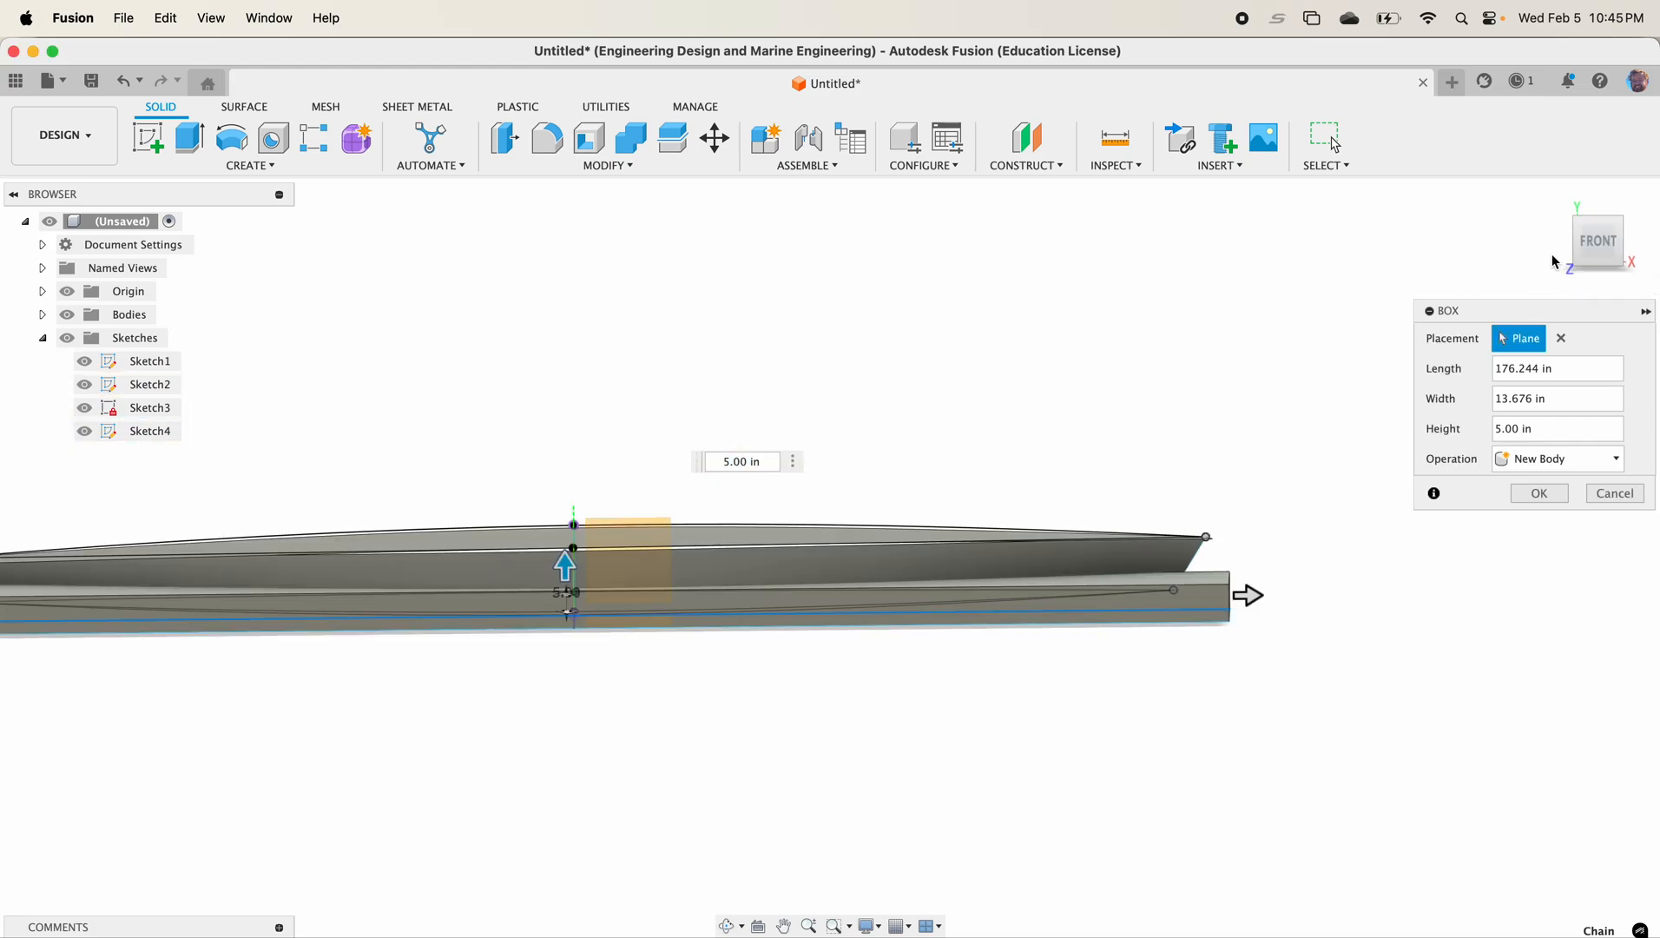
left_click_drag(562, 598, 561, 574)
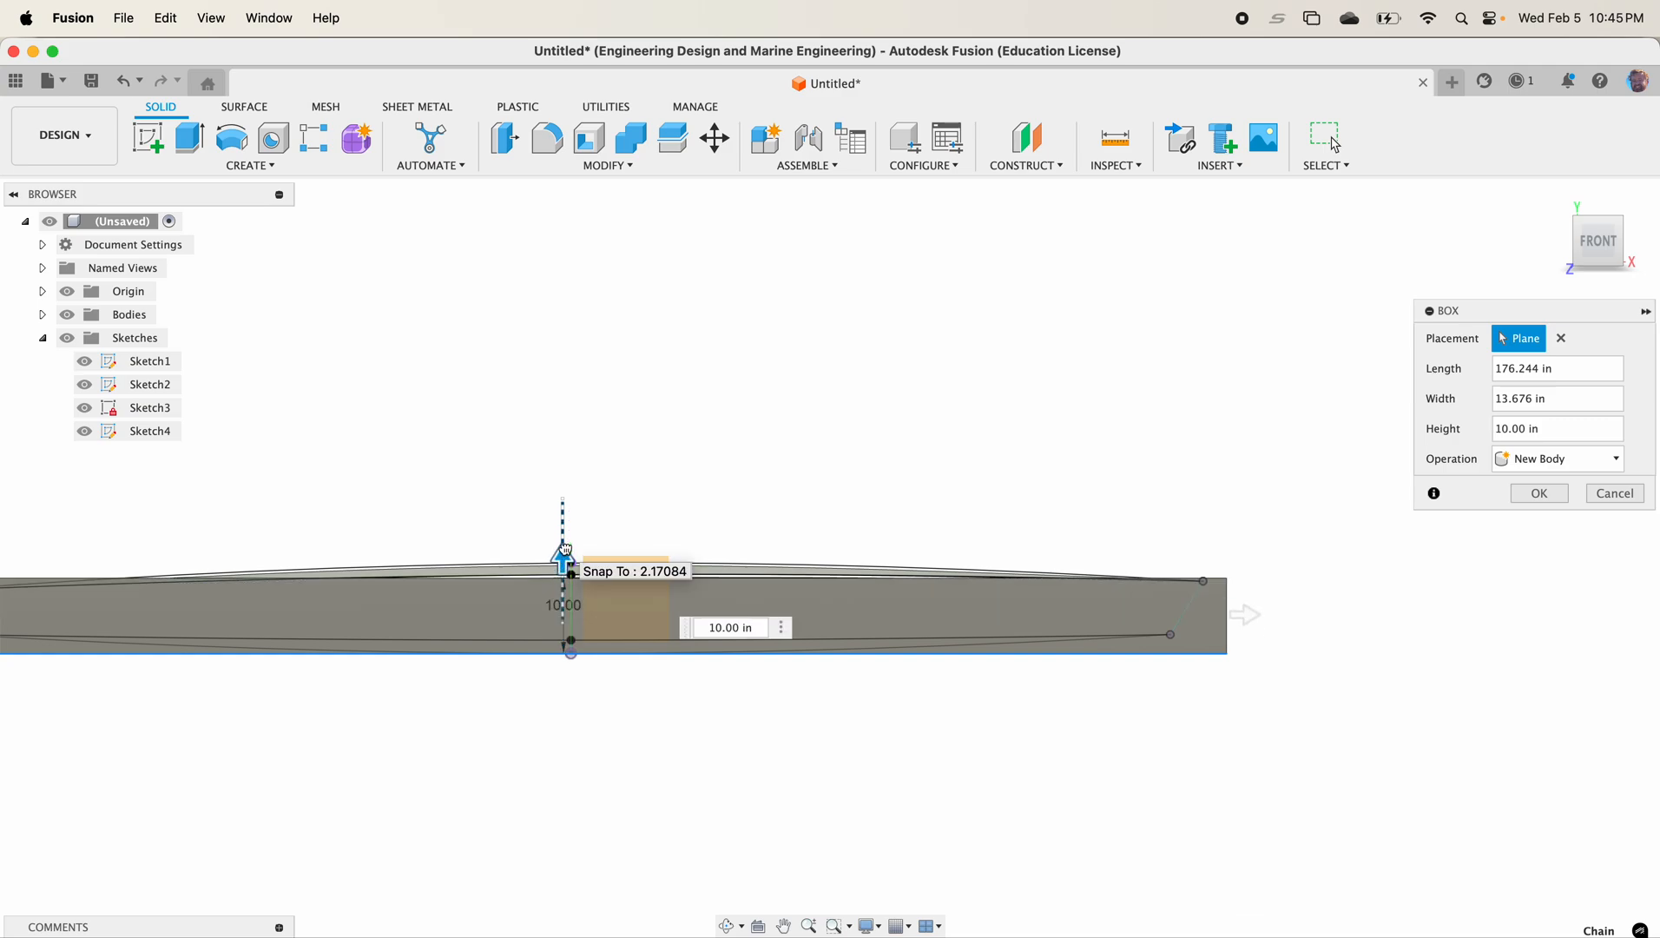
left_click_drag(568, 542, 564, 508)
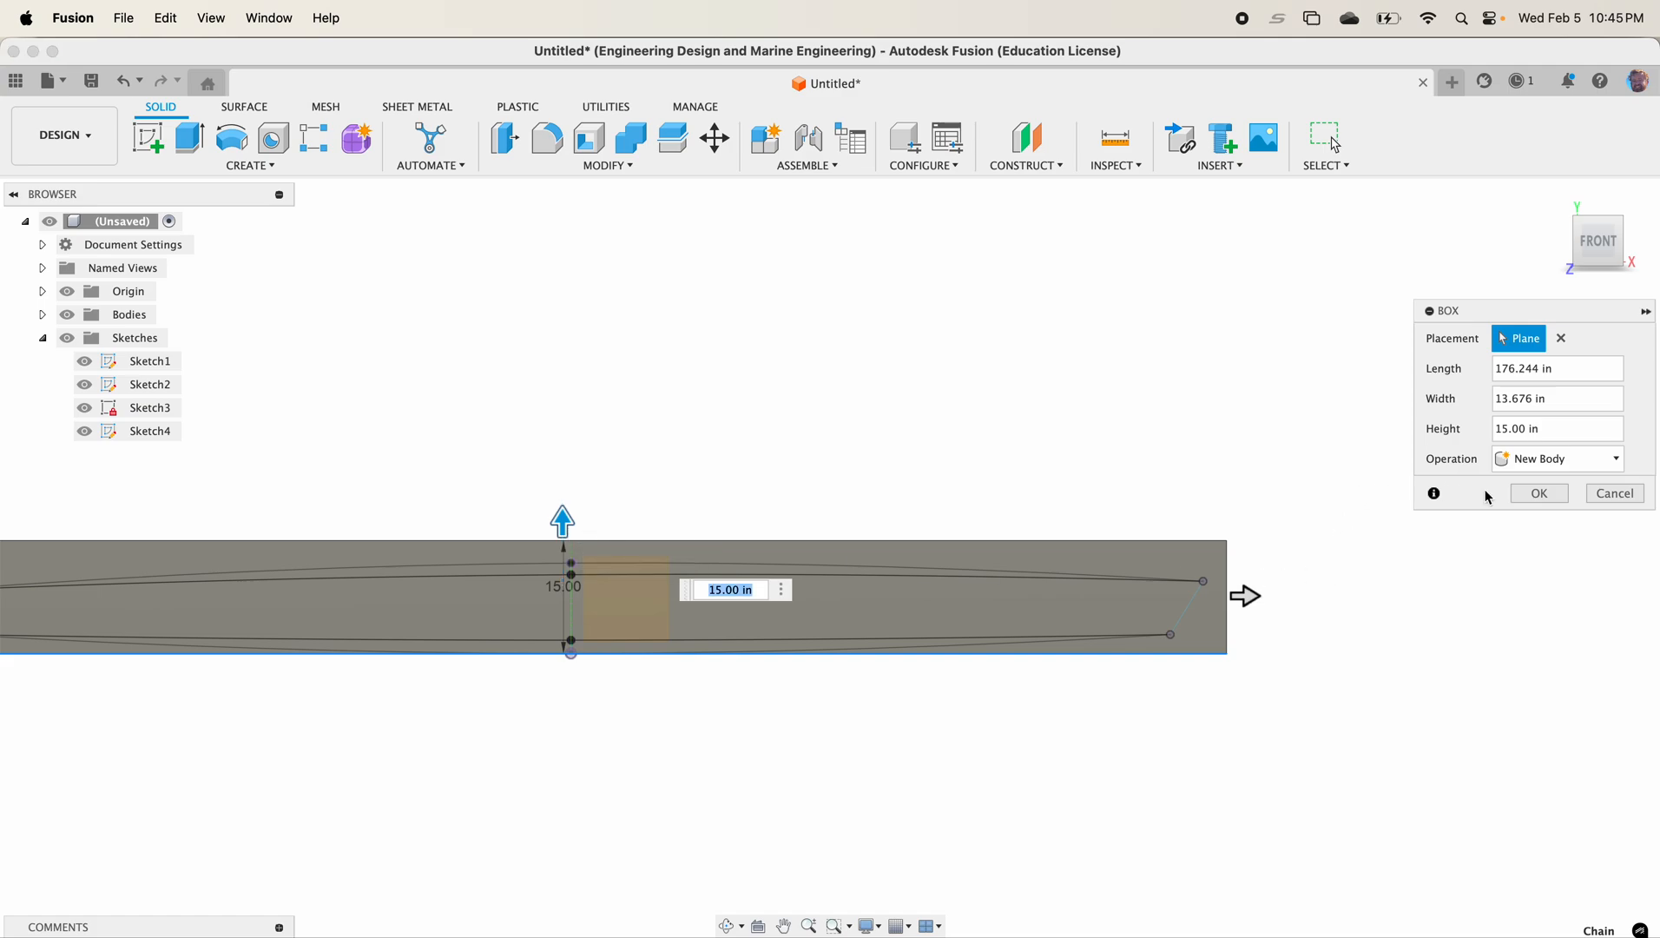
left_click(1526, 494)
Step: Offset the box's long face along the hull centreline with Press Pull to a distance of 15 in
middle_click_drag(982, 642, 1036, 641, "shift")
key("q")
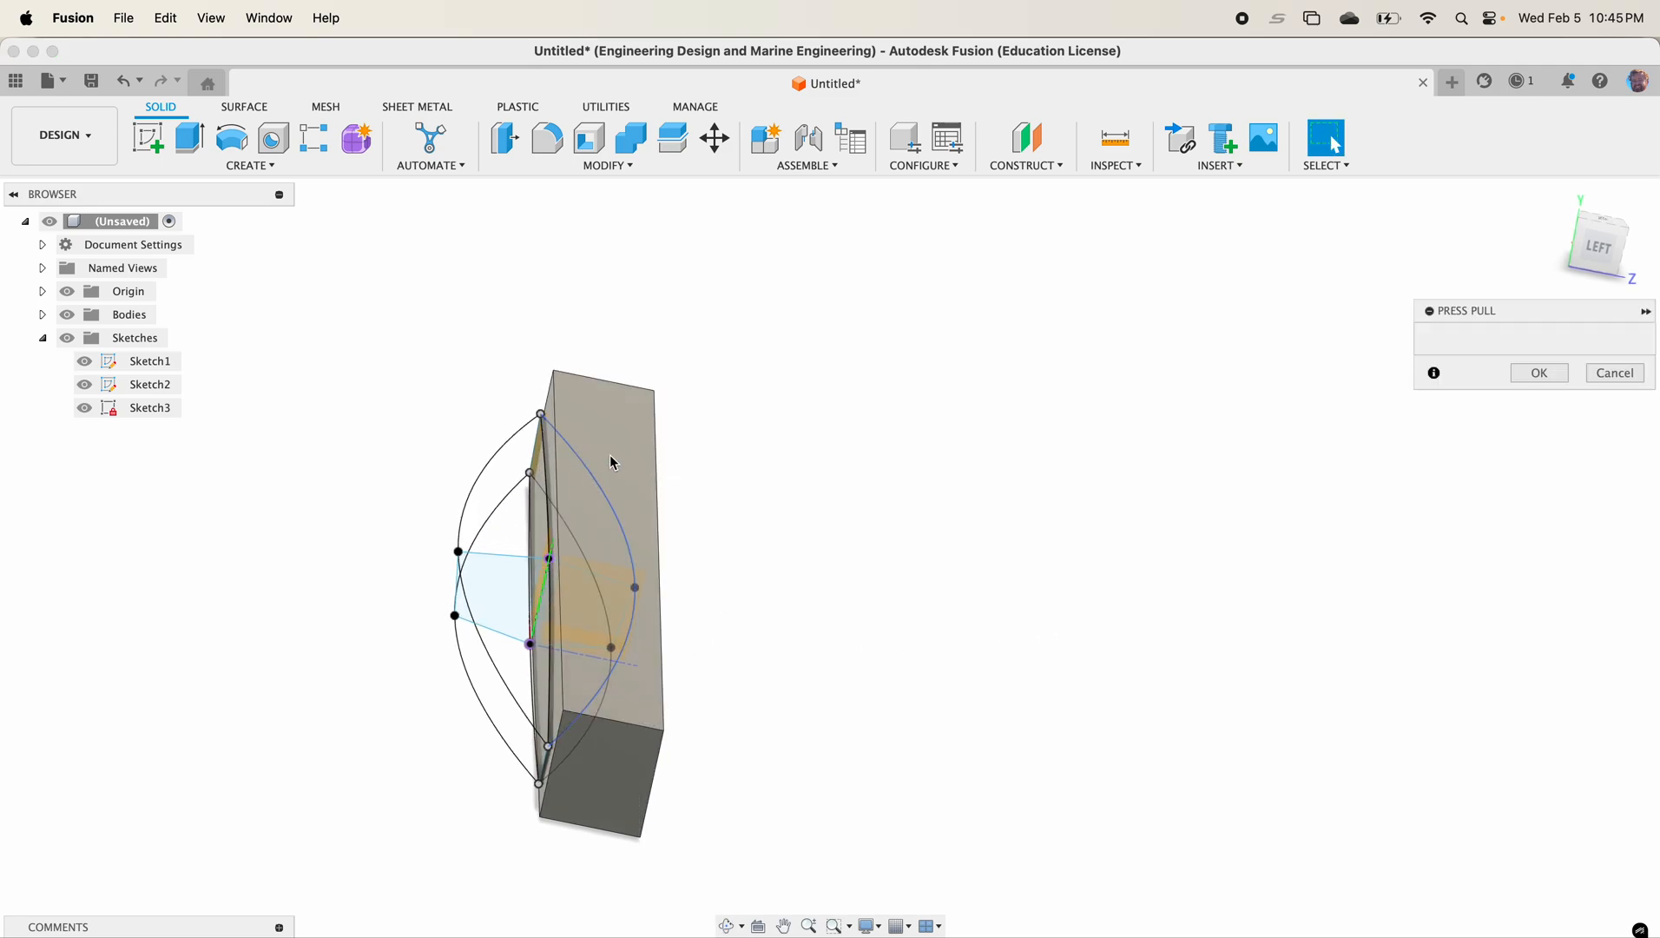
middle_click_drag(769, 464, 686, 459, "shift")
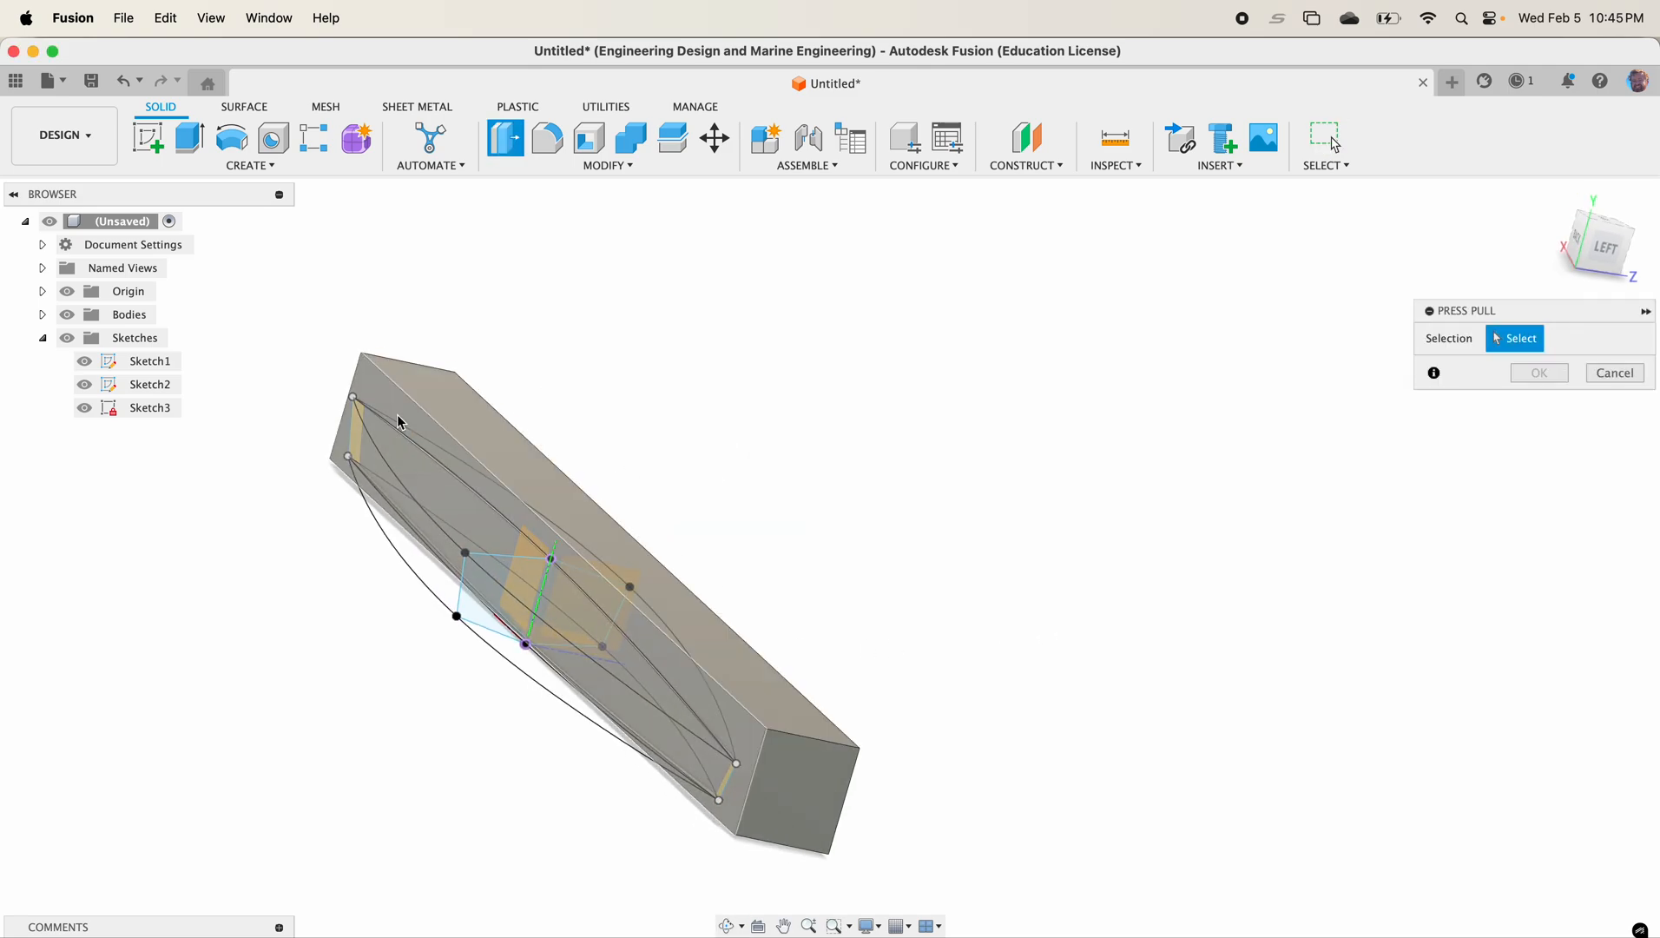
left_click(421, 441)
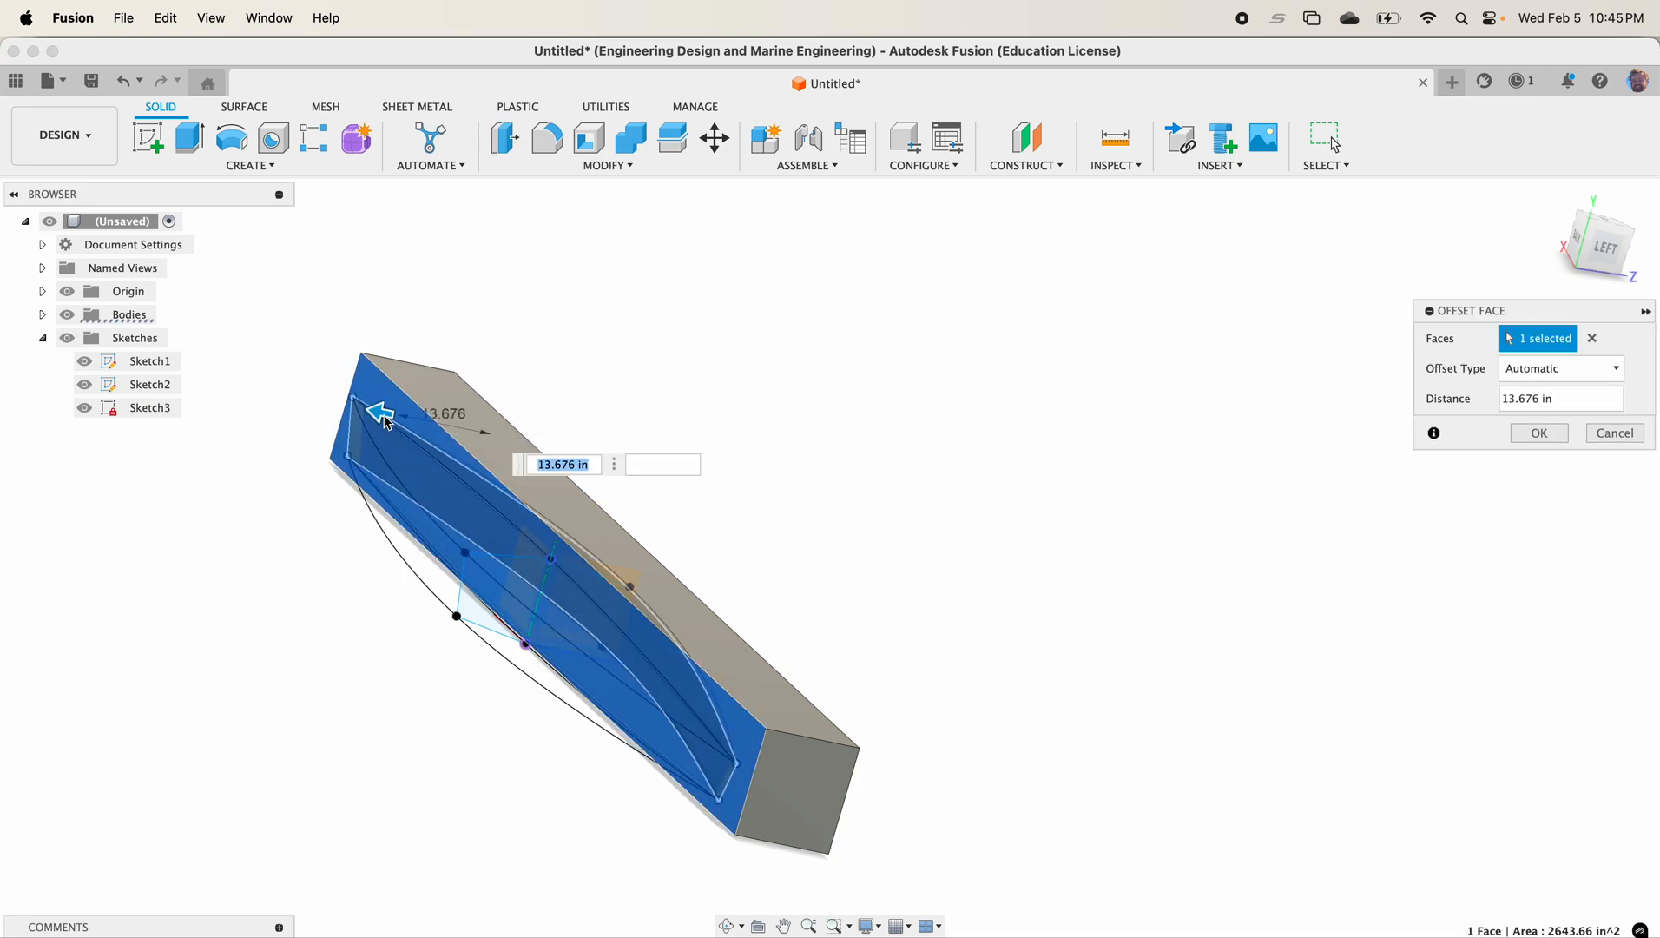
type("15")
key("Return")
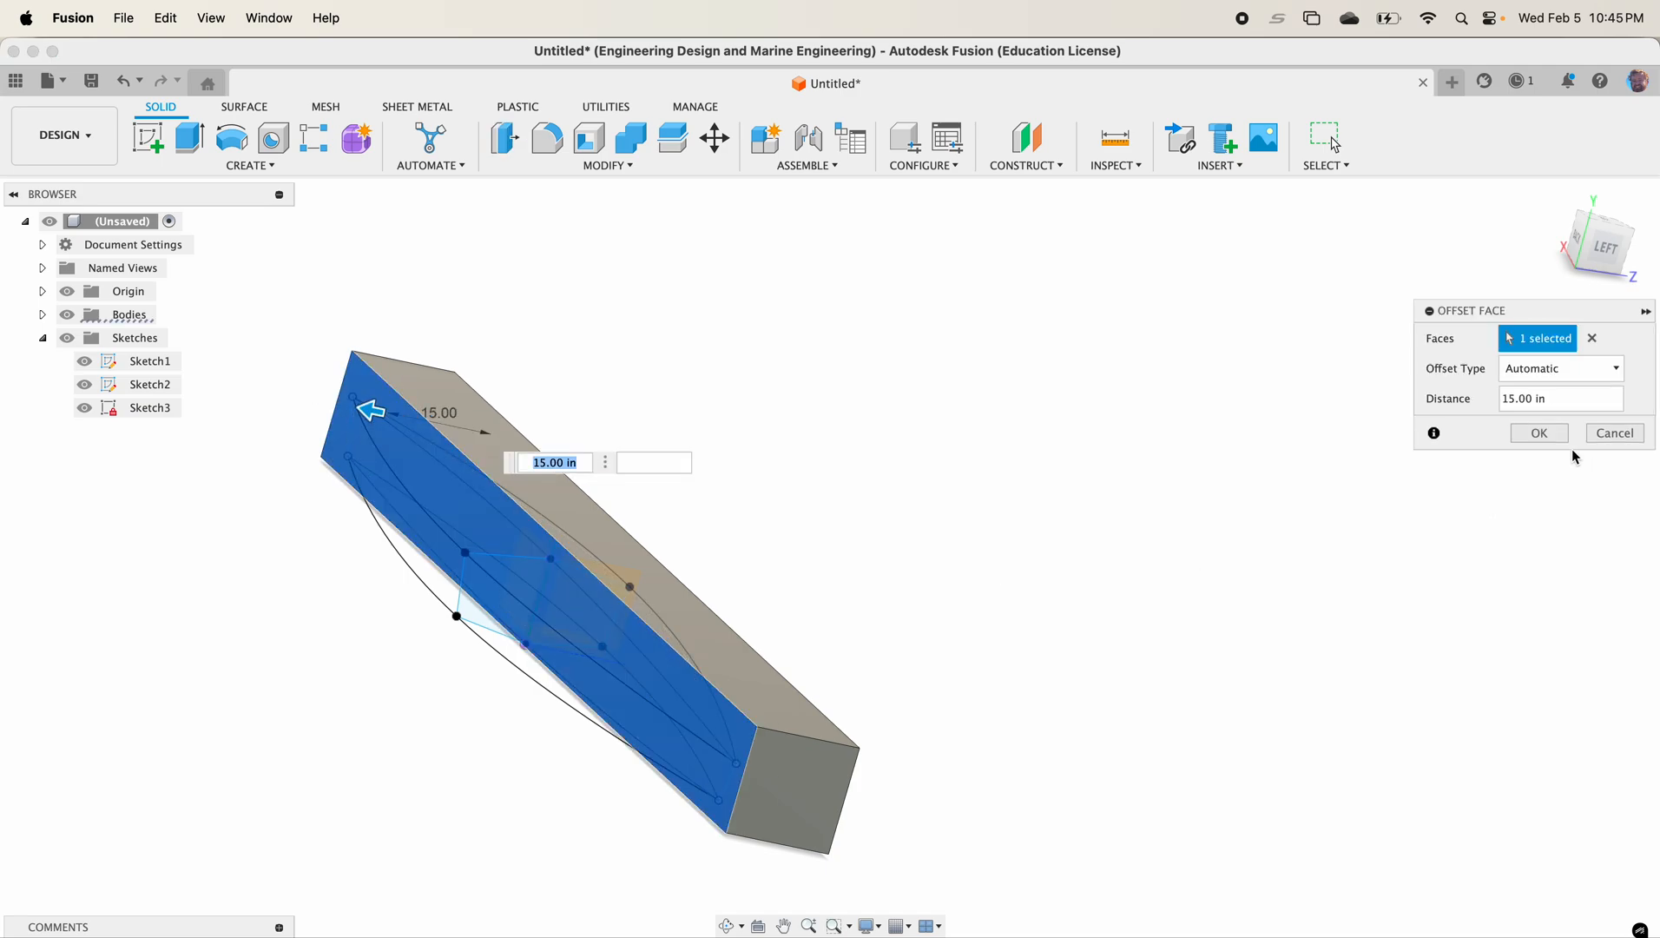
left_click(1540, 433)
middle_click_drag(1312, 527, 1263, 511, "shift")
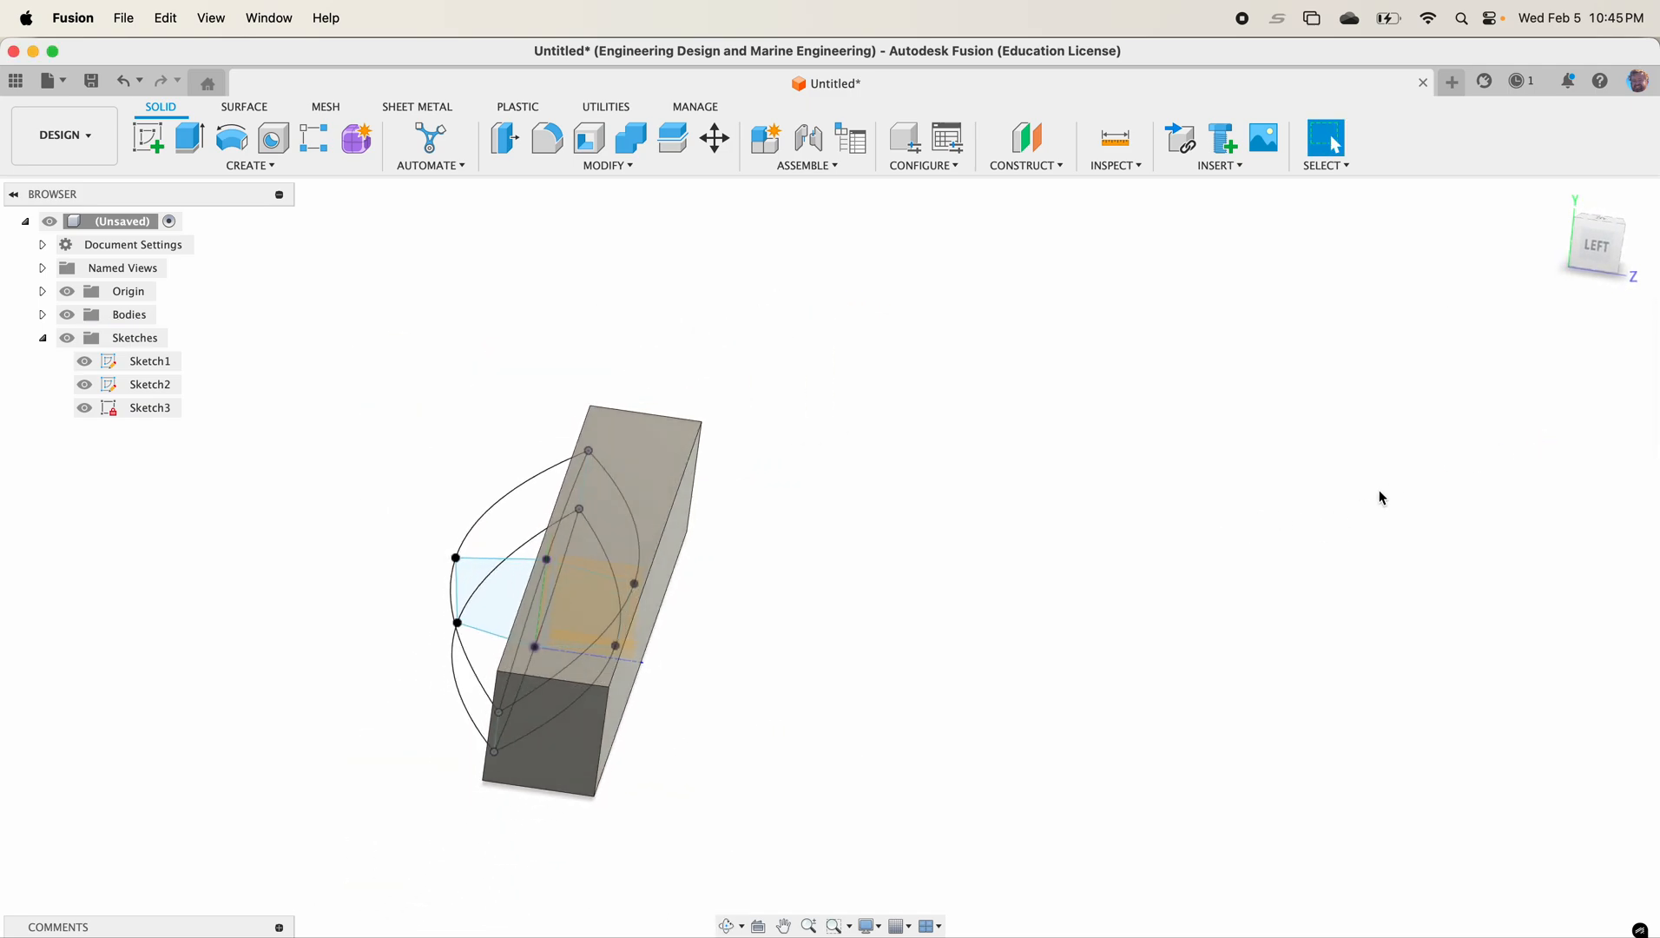
middle_click_drag(1129, 527, 1163, 484)
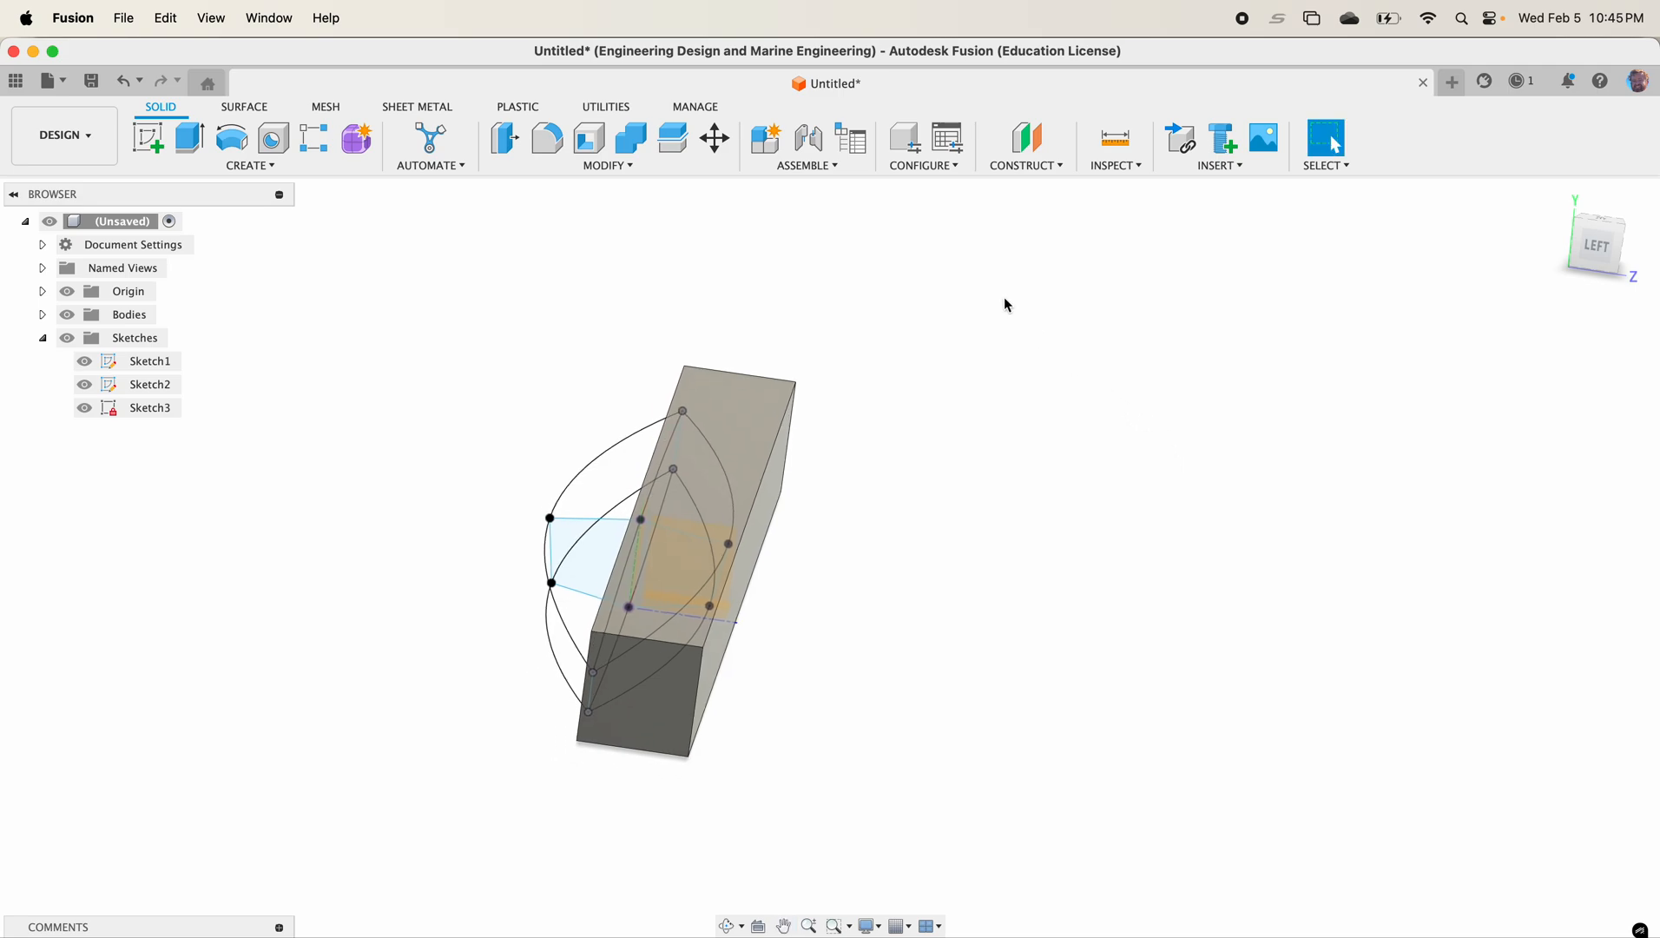
Step: Start Split Body with the box (Body4) as the body to split and hide all four bodies to expose the origin planes
left_click(683, 155)
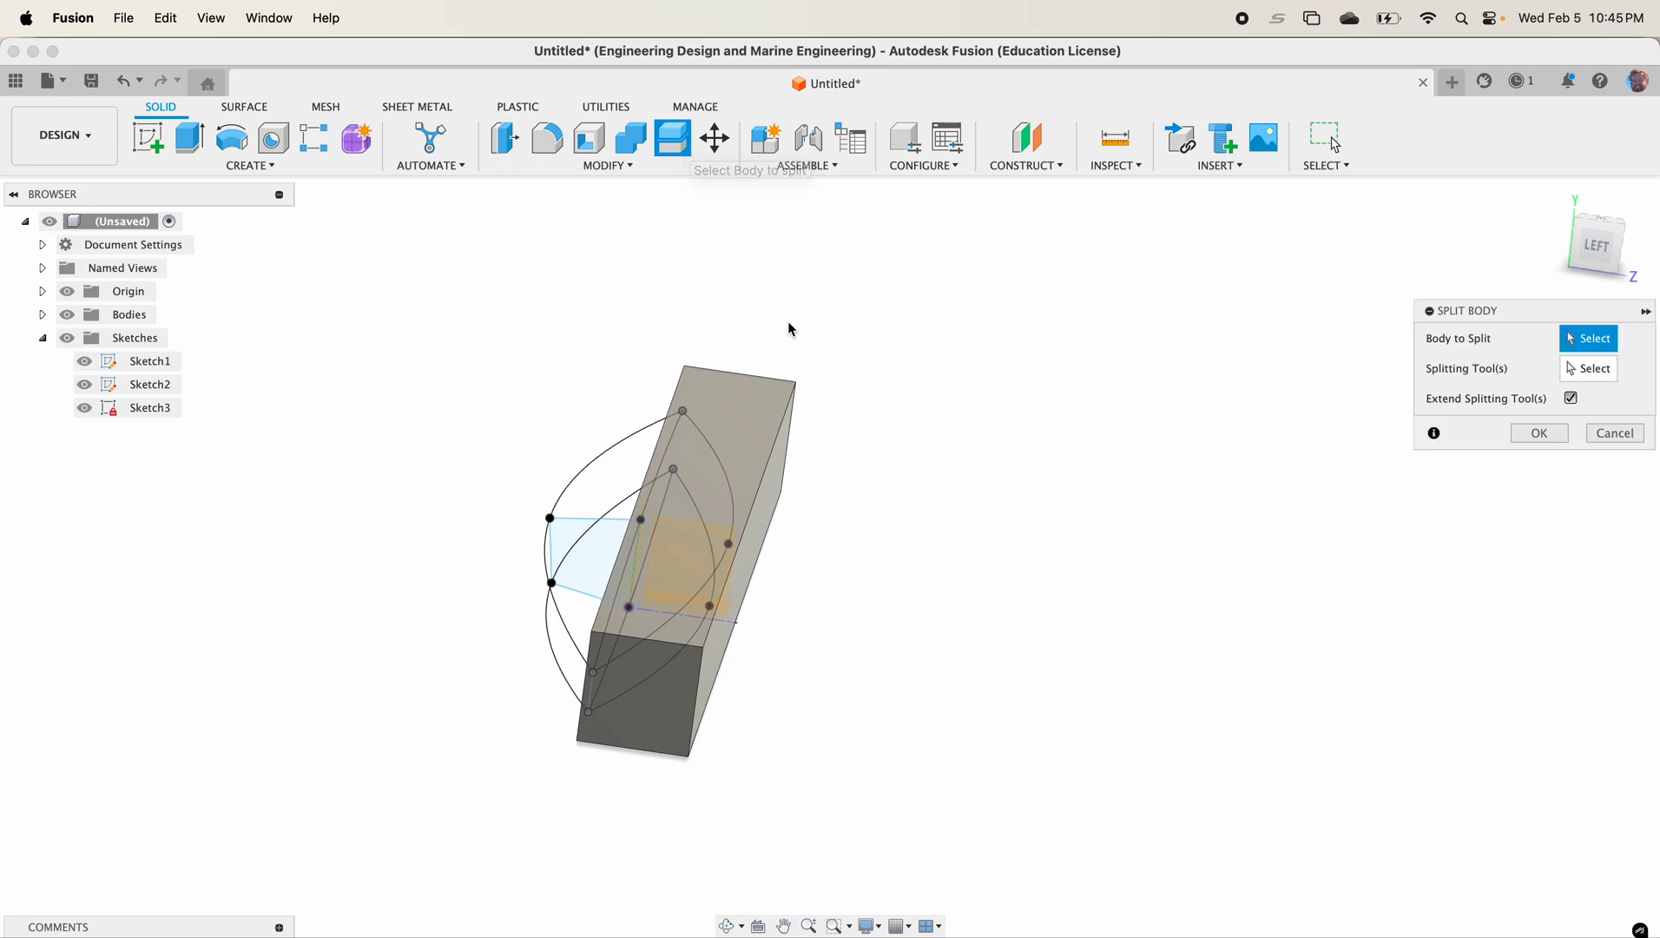
left_click(778, 405)
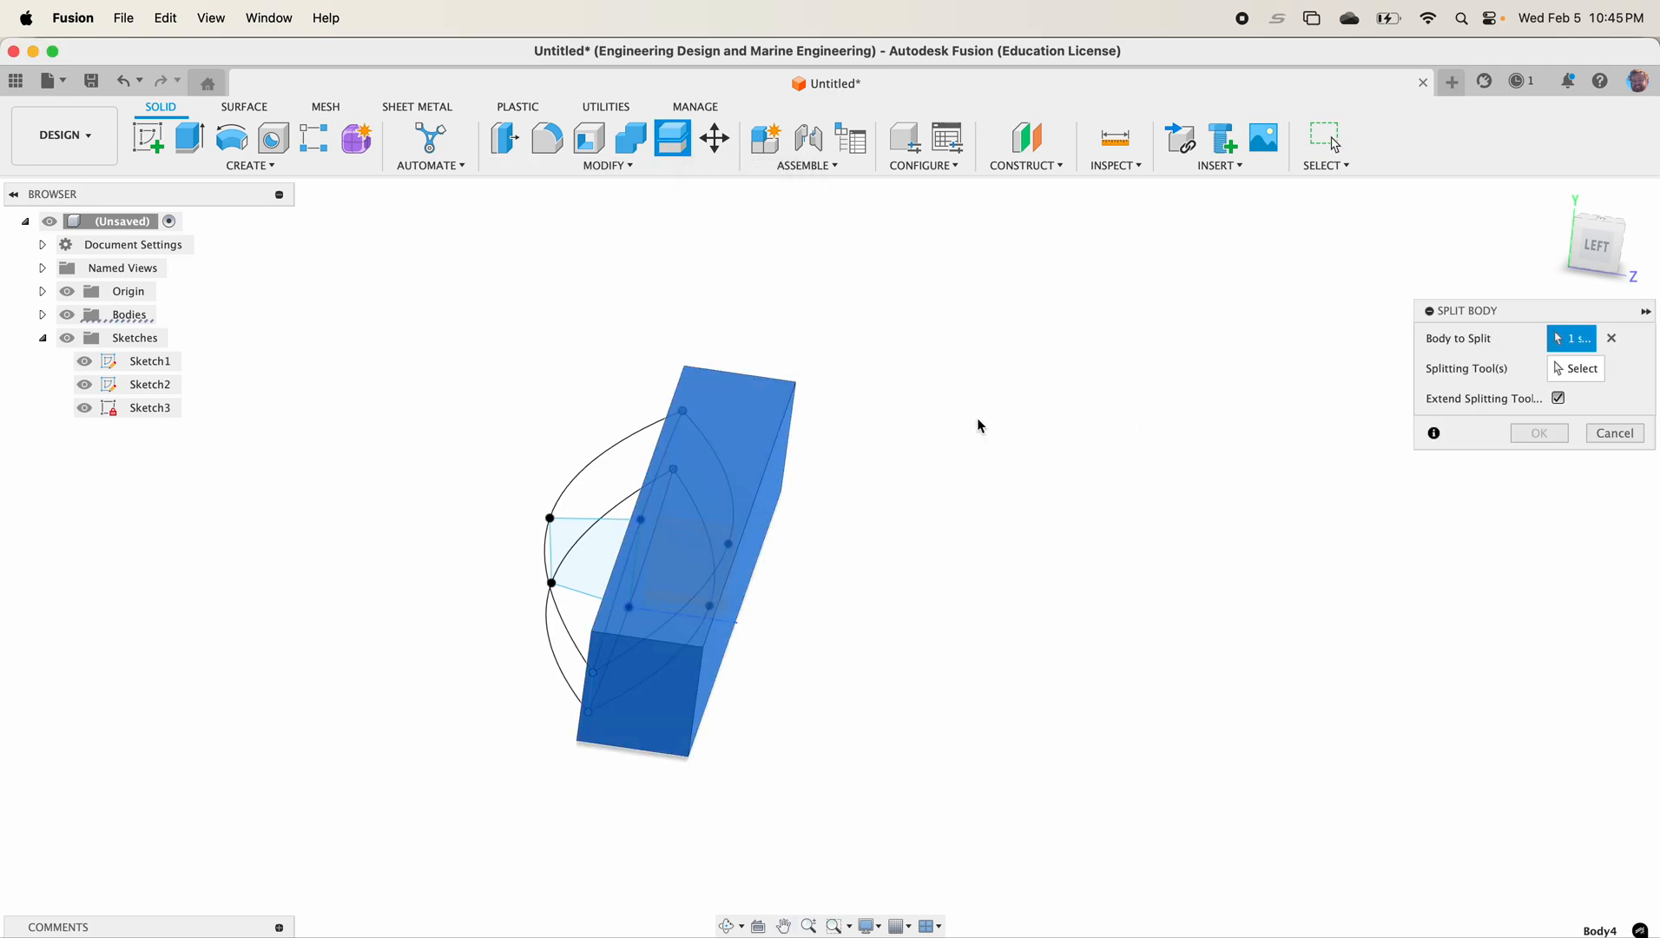
left_click(1561, 374)
middle_click_drag(1111, 523, 1141, 504, "shift")
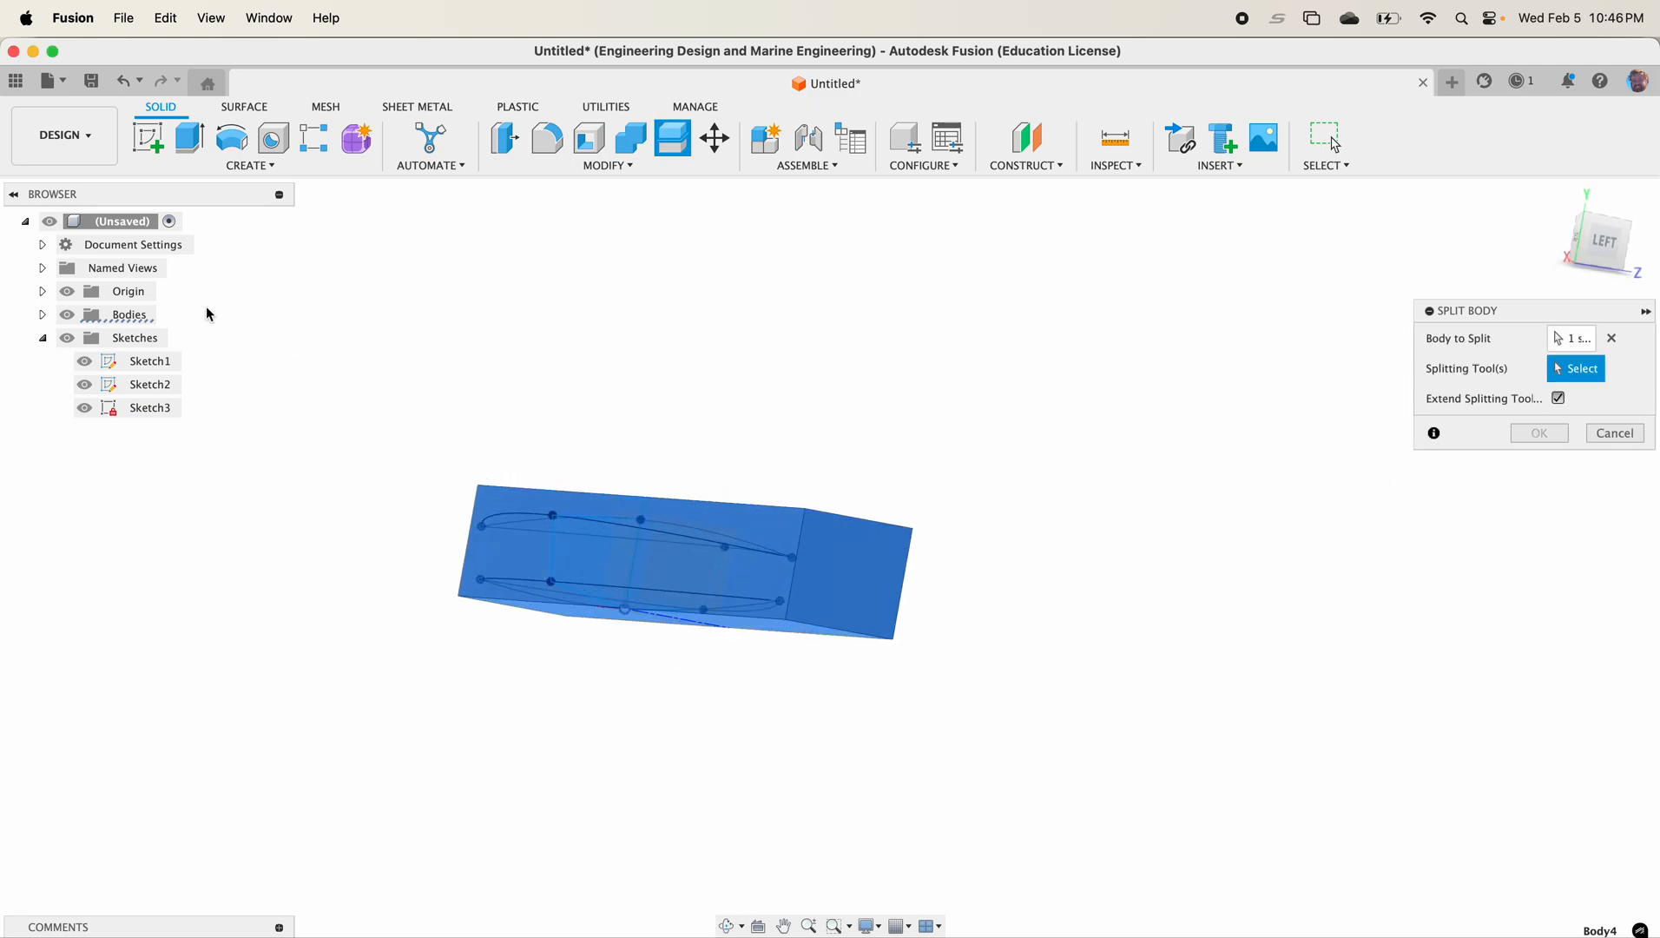
left_click(43, 316)
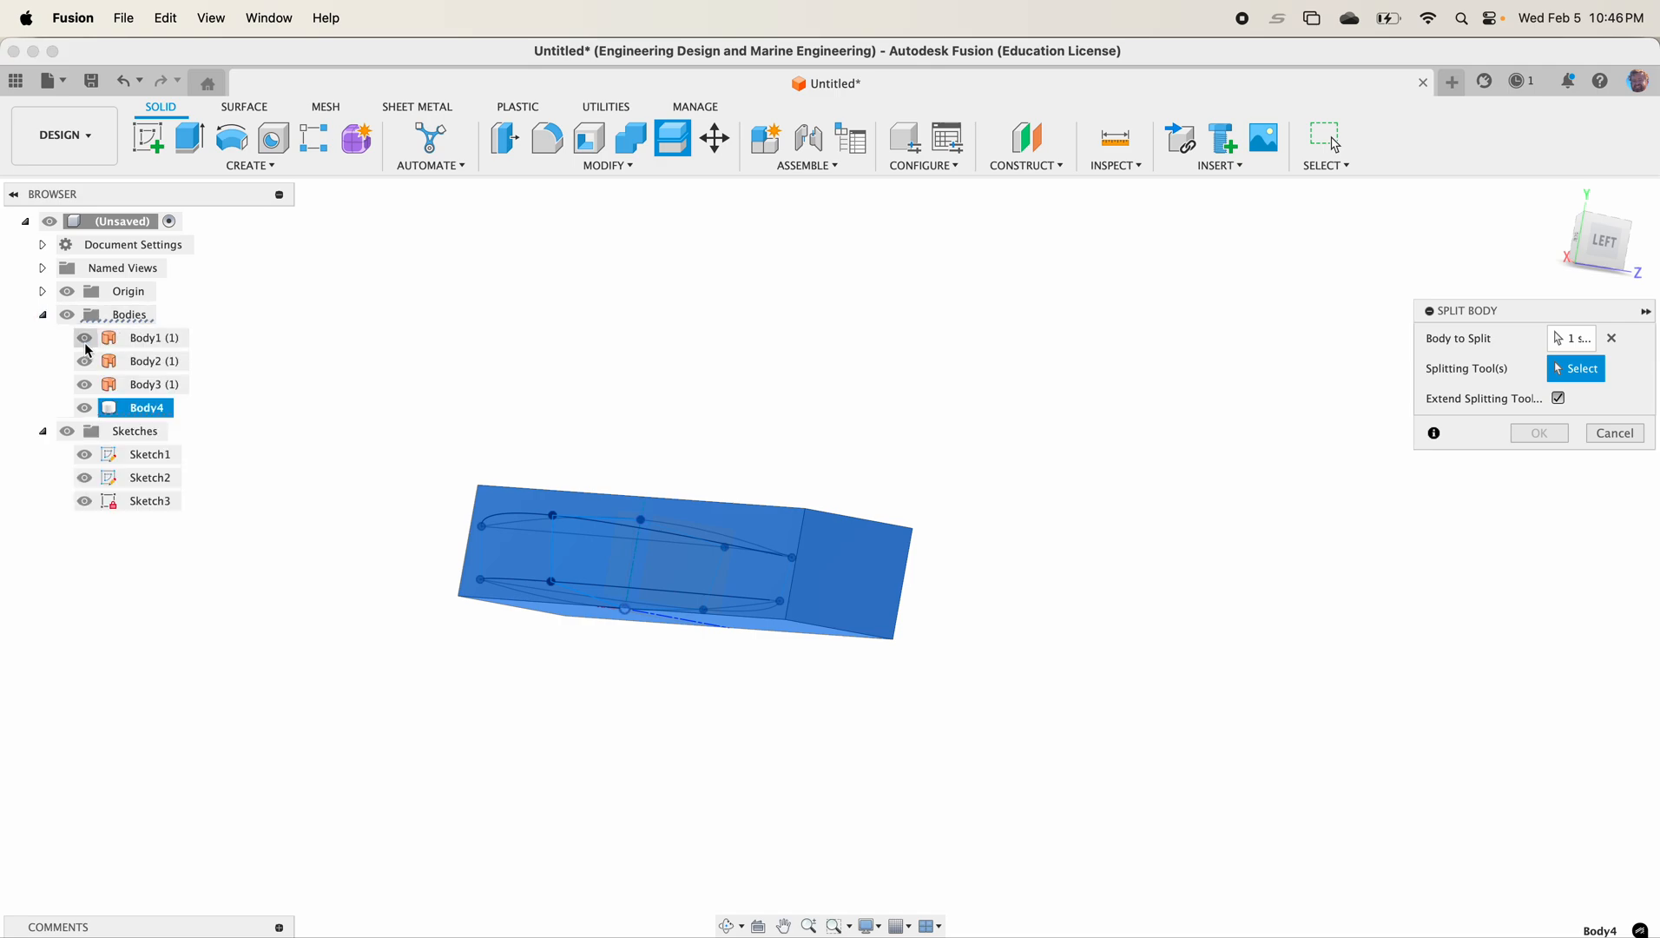
left_click(84, 384)
left_click(84, 361)
left_click(84, 337)
left_click(85, 409)
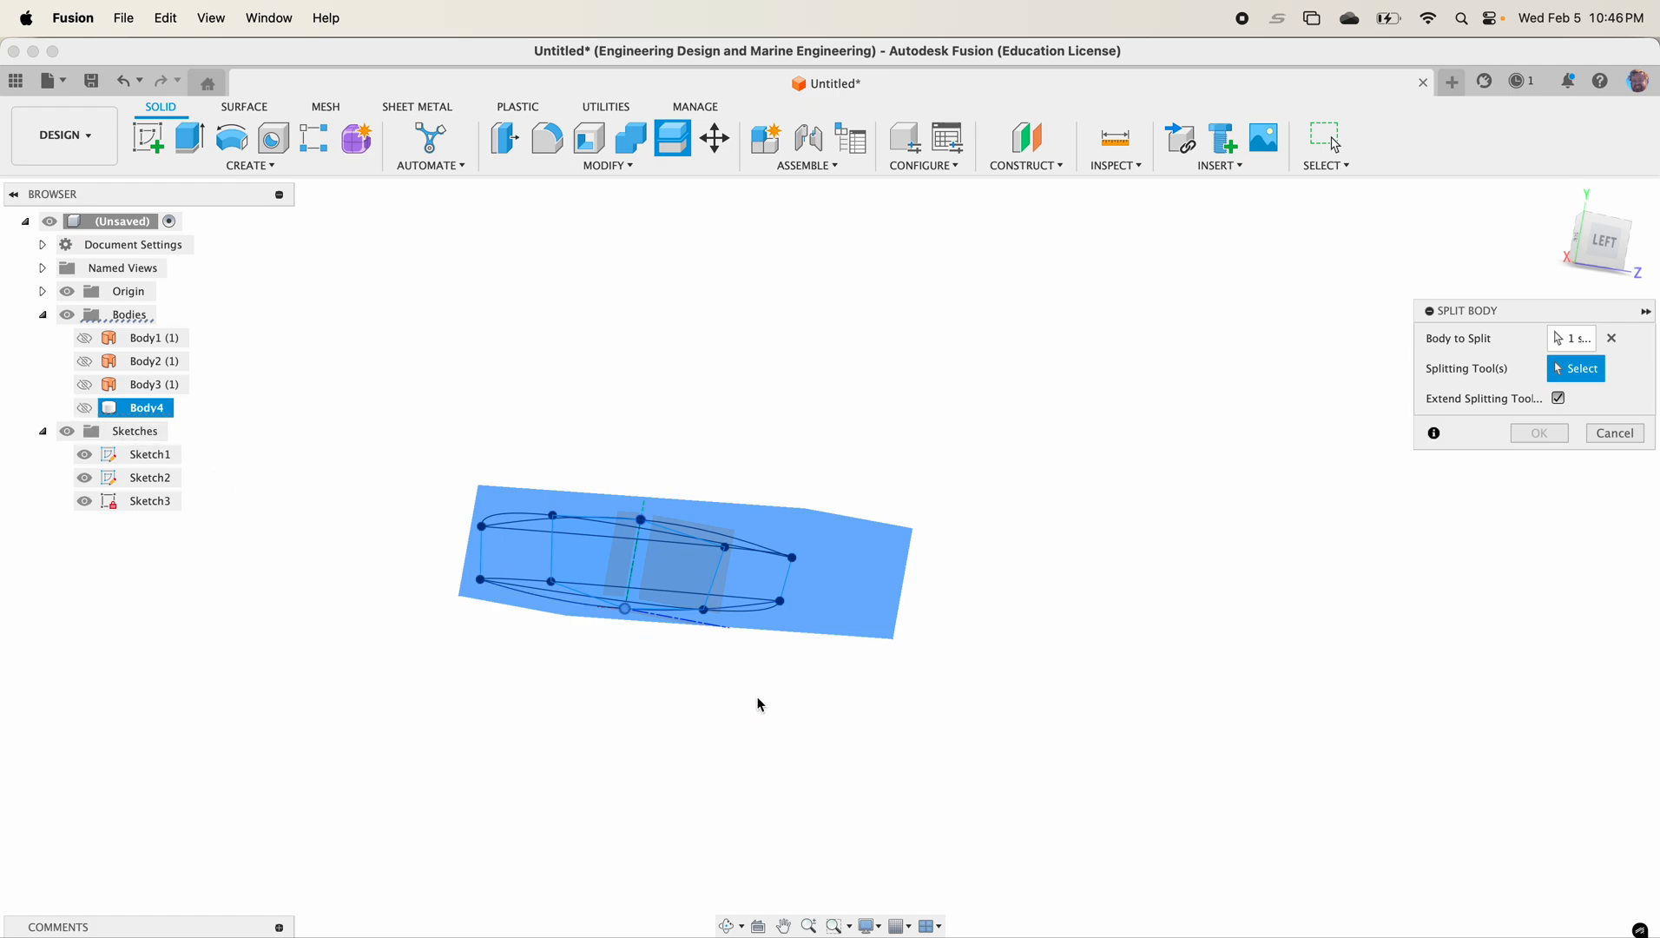
Step: Split the box with the vertical origin plane running along the hull centreline
middle_click_drag(726, 692, 612, 525, "shift")
left_click(611, 525)
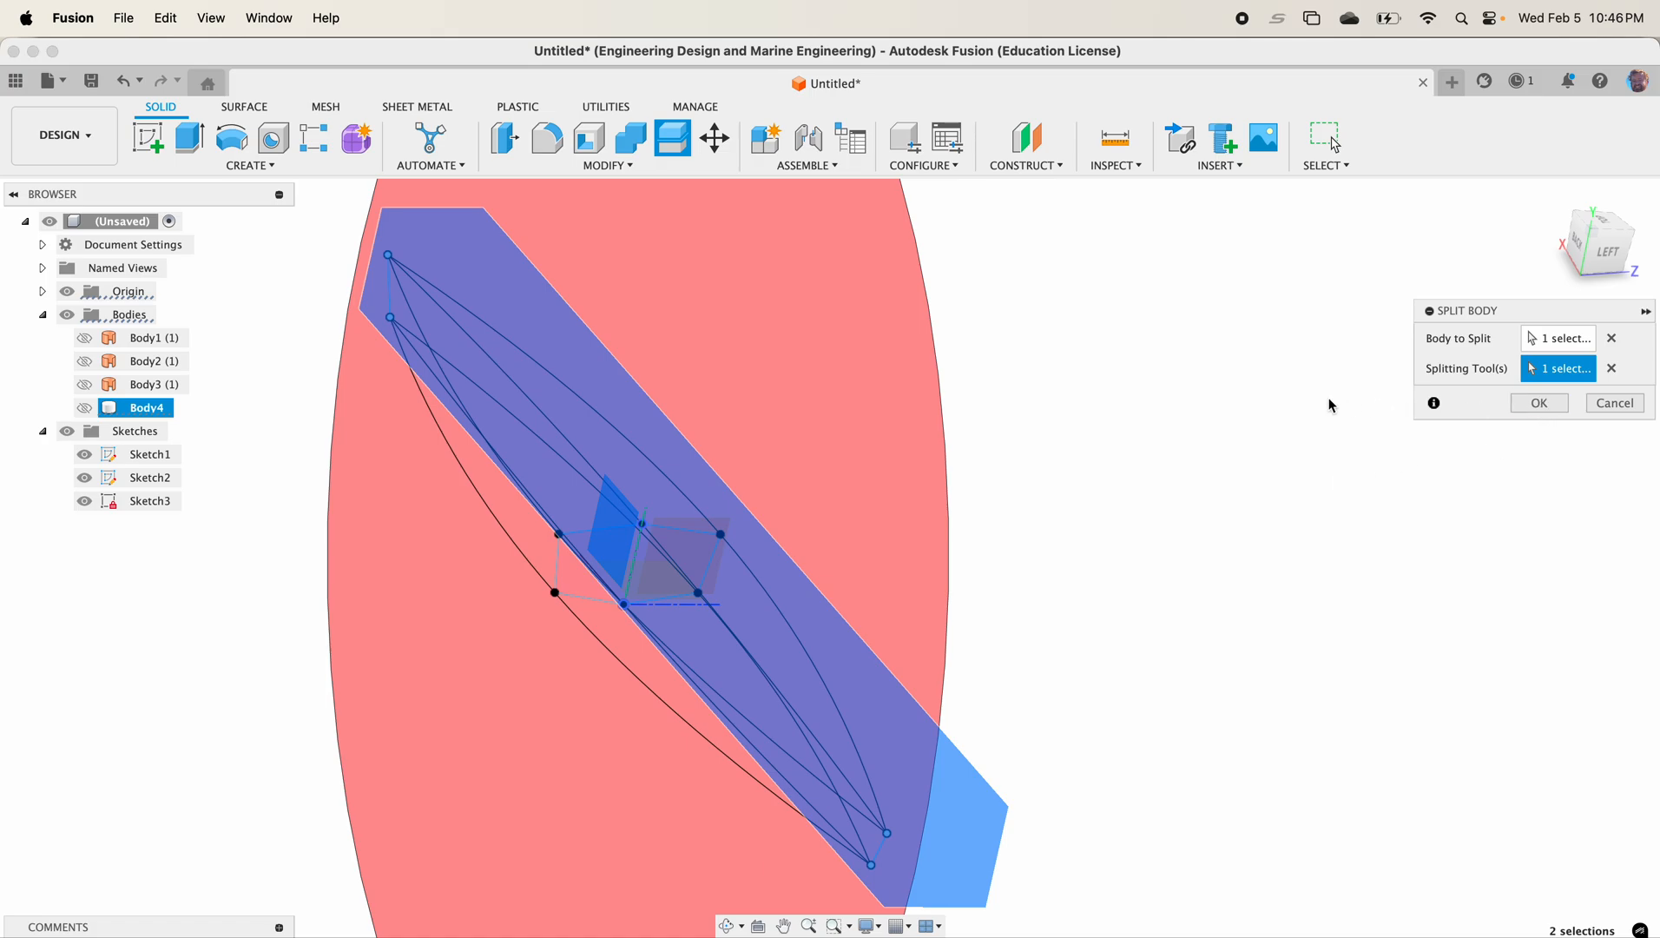
left_click(1540, 403)
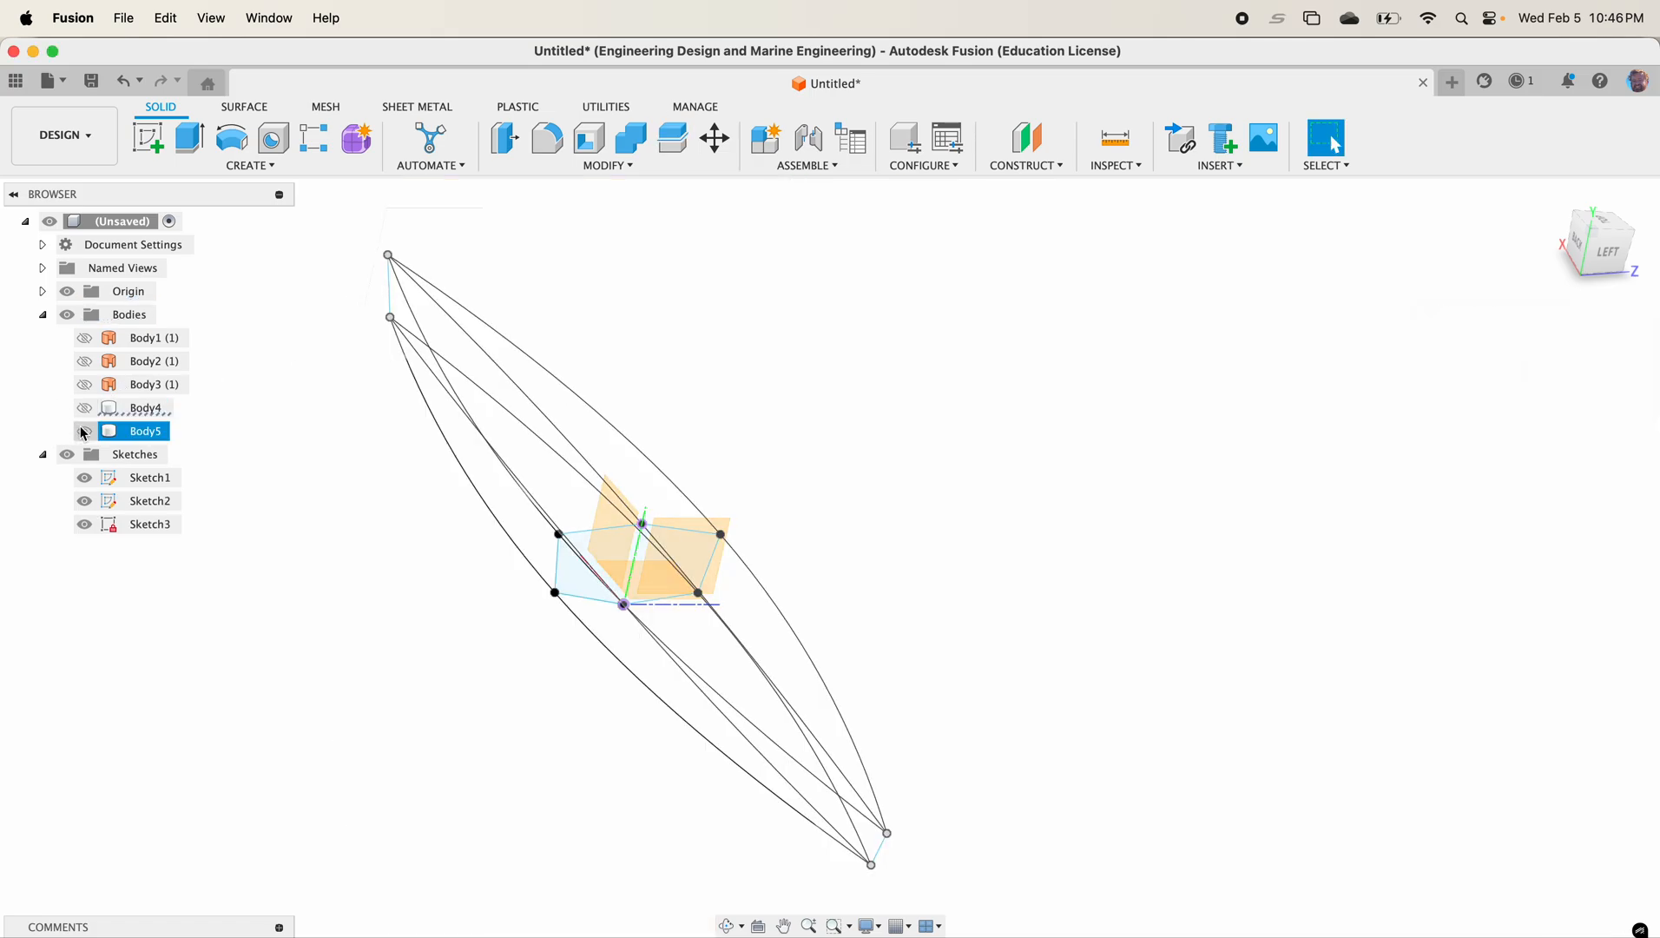
Step: Show both pieces of the split box and remove Body4, the thin slice beyond the centreline
left_click(84, 432)
left_click(85, 409)
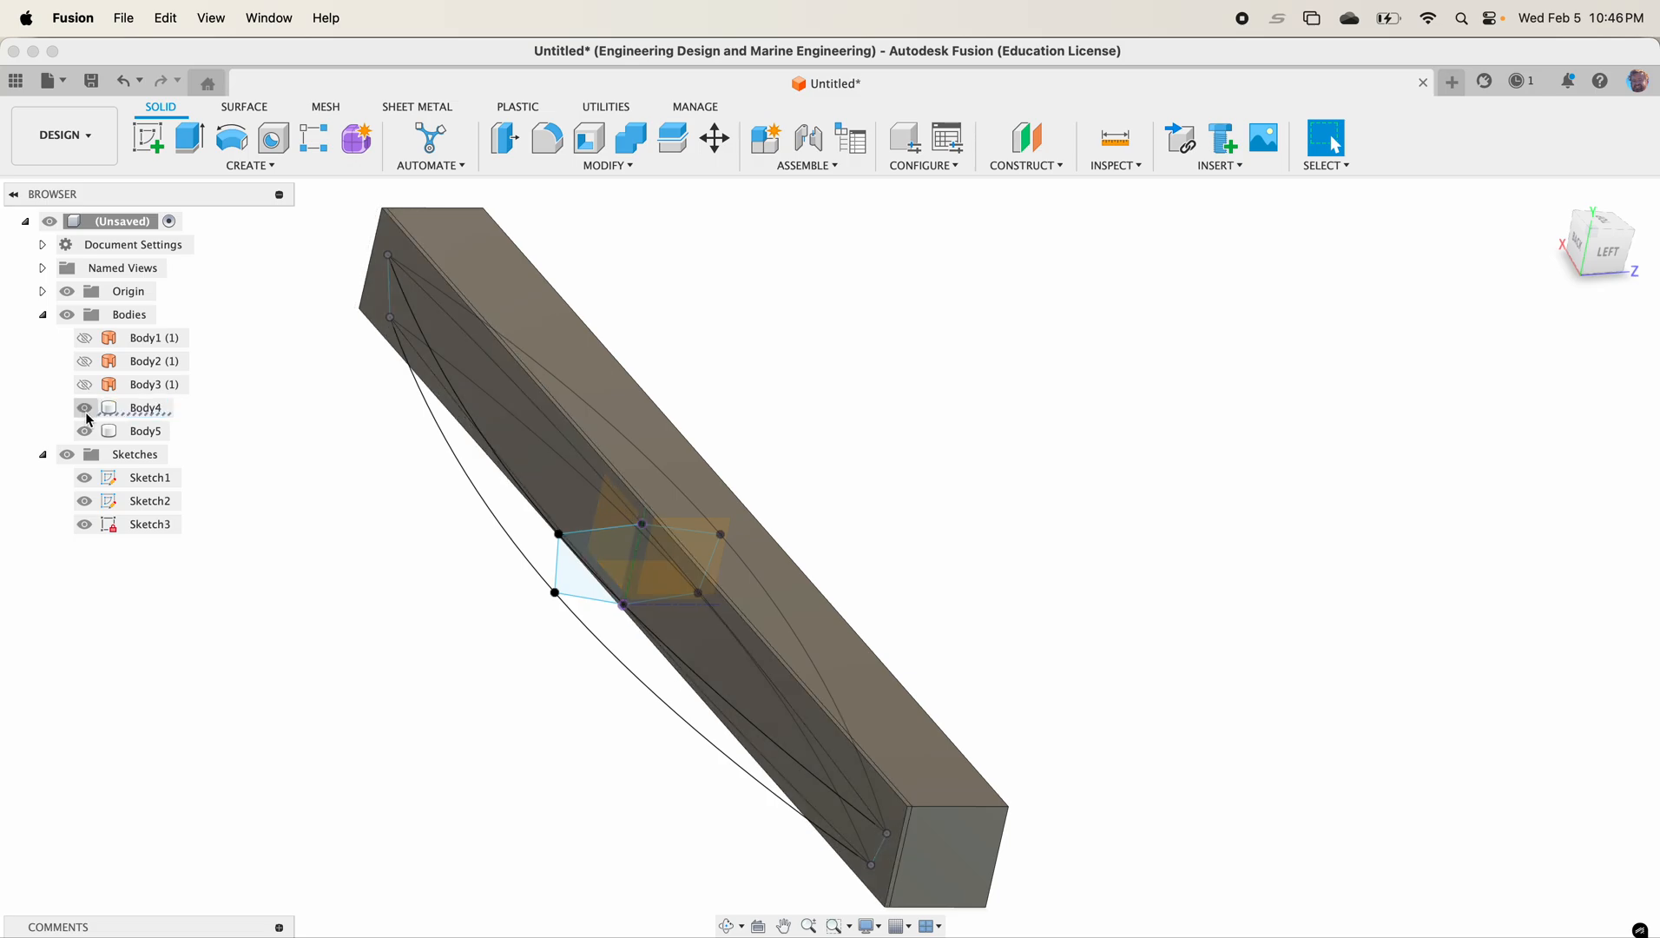
left_click(134, 416)
right_click(136, 413)
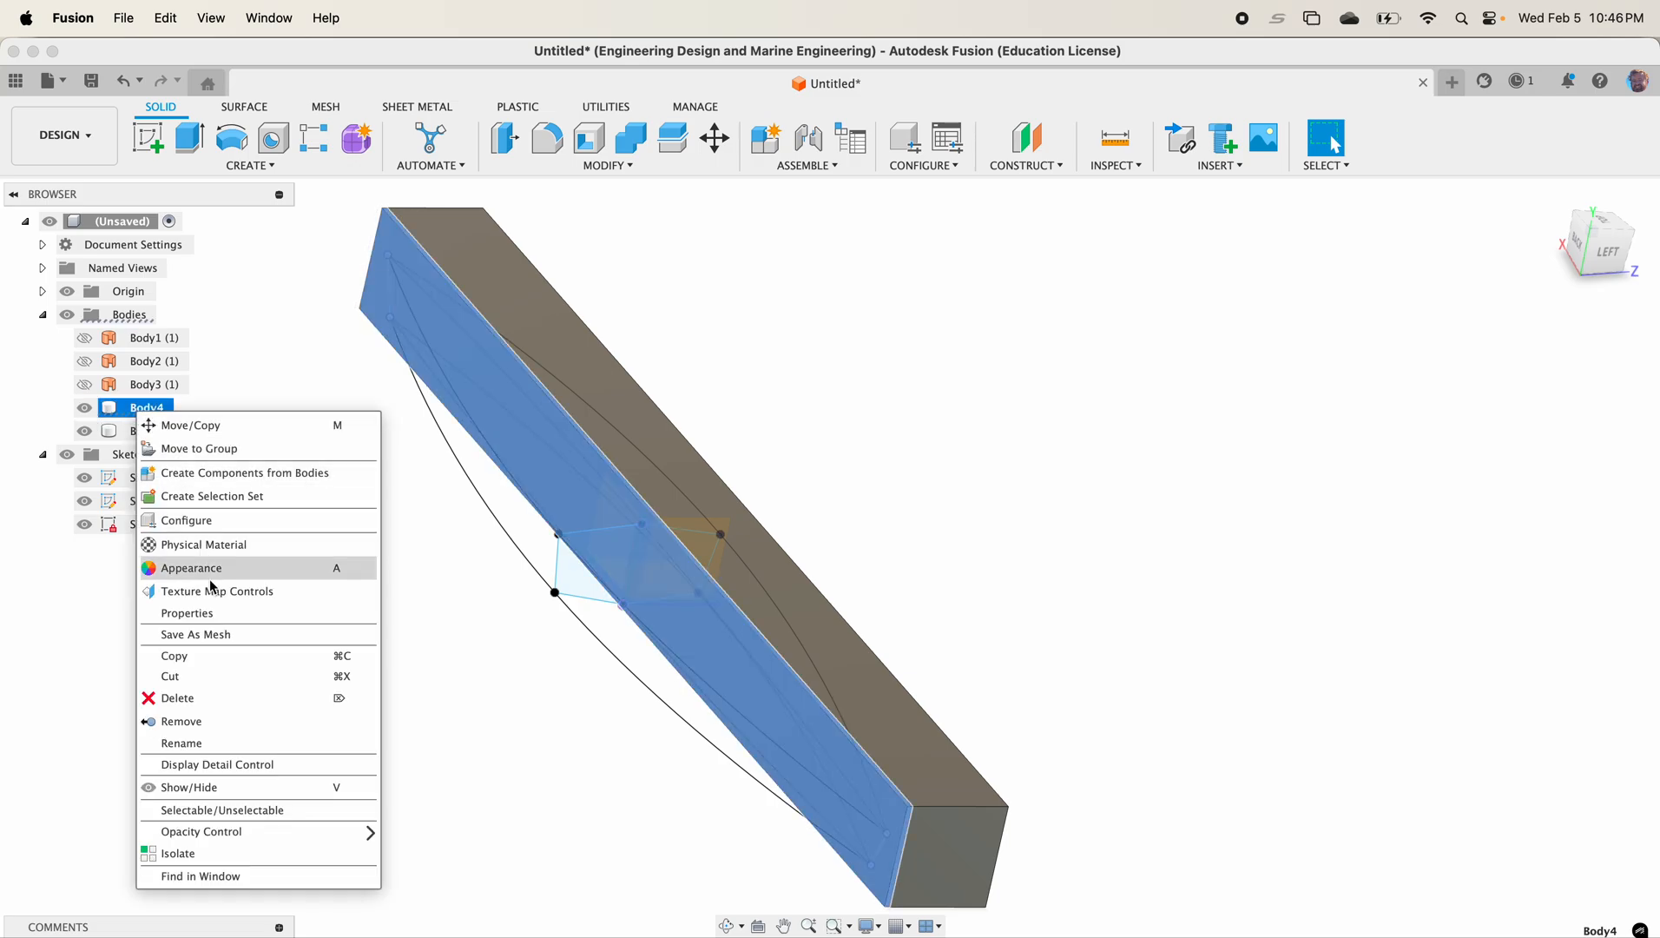
left_click(235, 728)
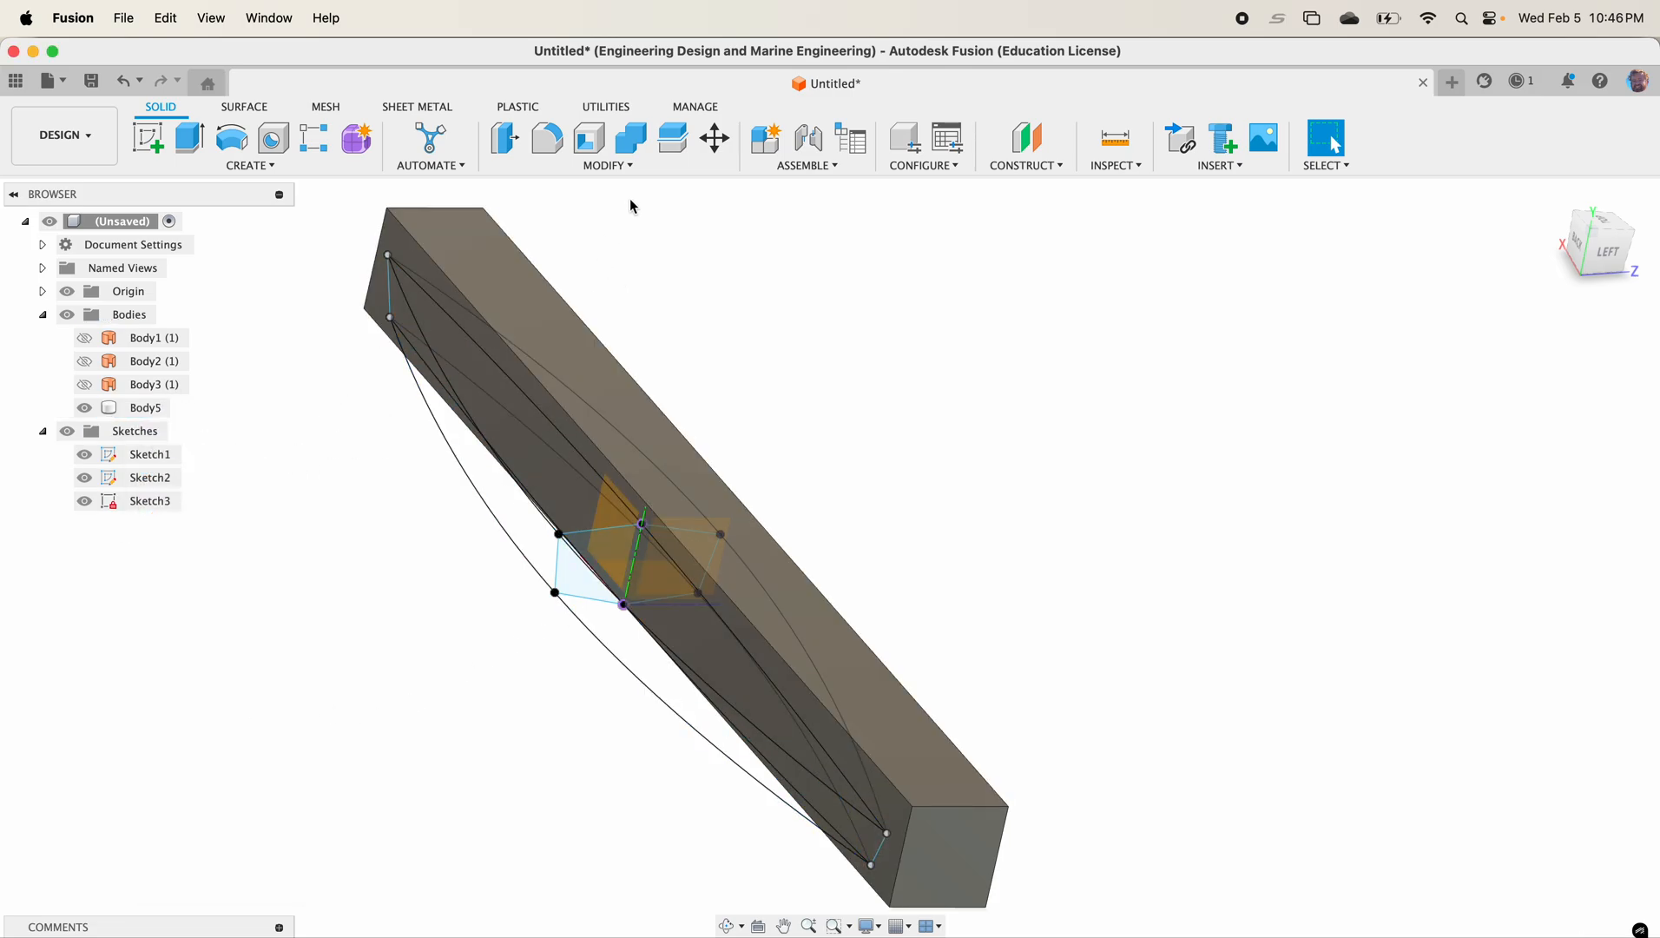
Step: Split the remaining box Body5 with the deck surface Body3 as an extended splitting tool
left_click(672, 139)
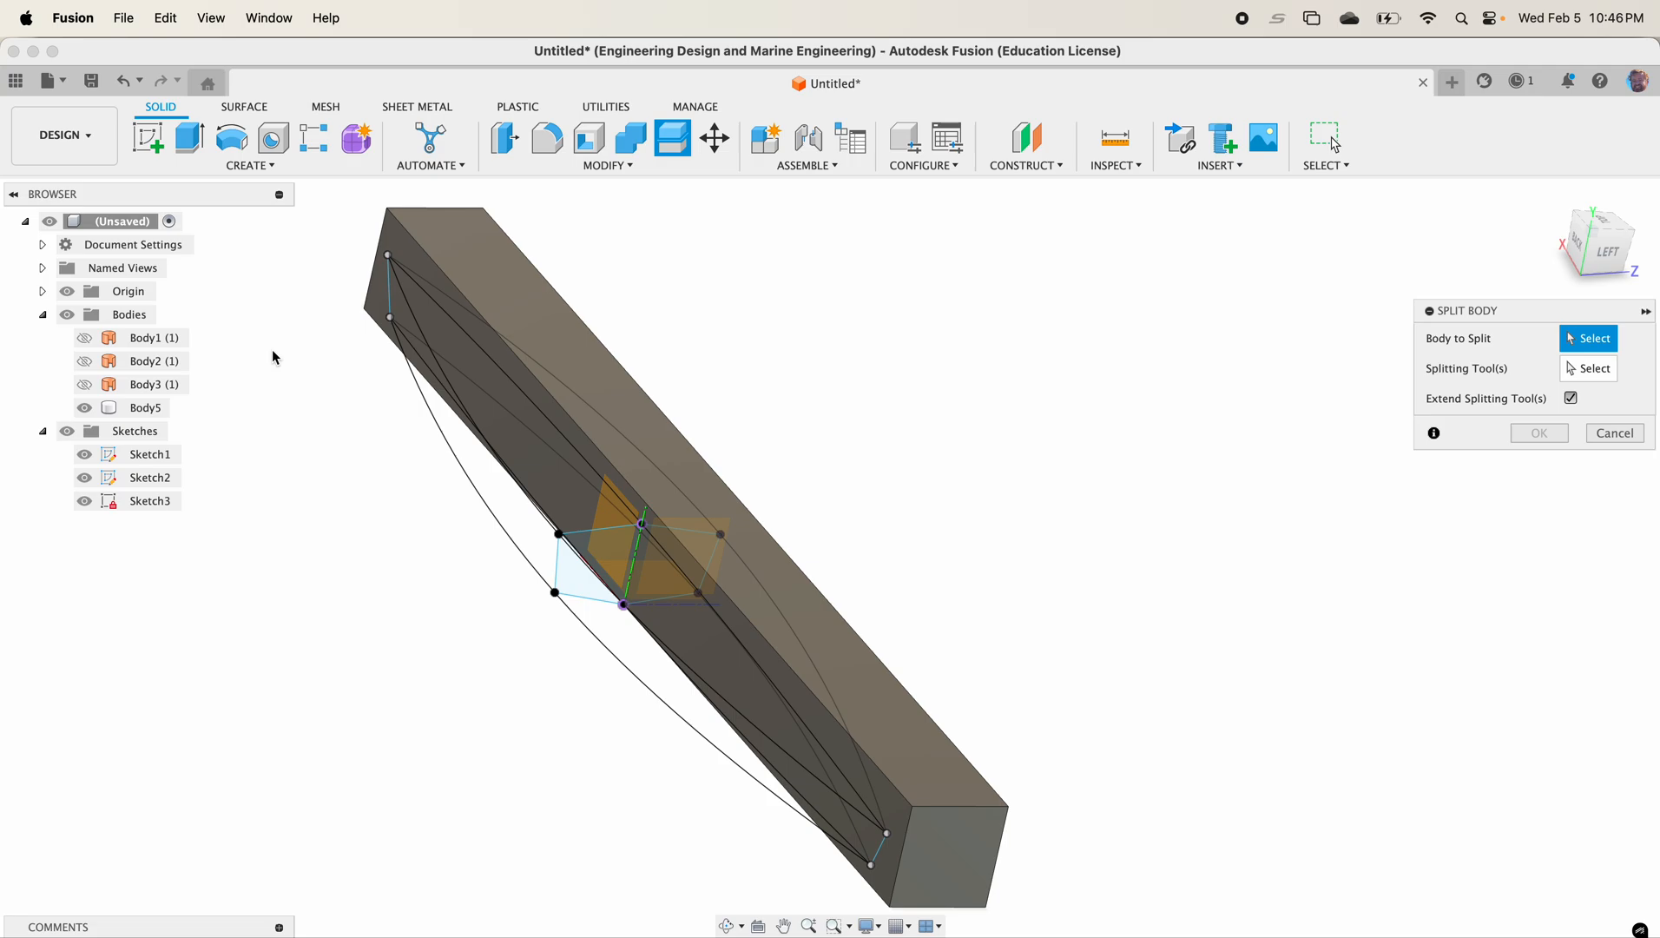
left_click(154, 409)
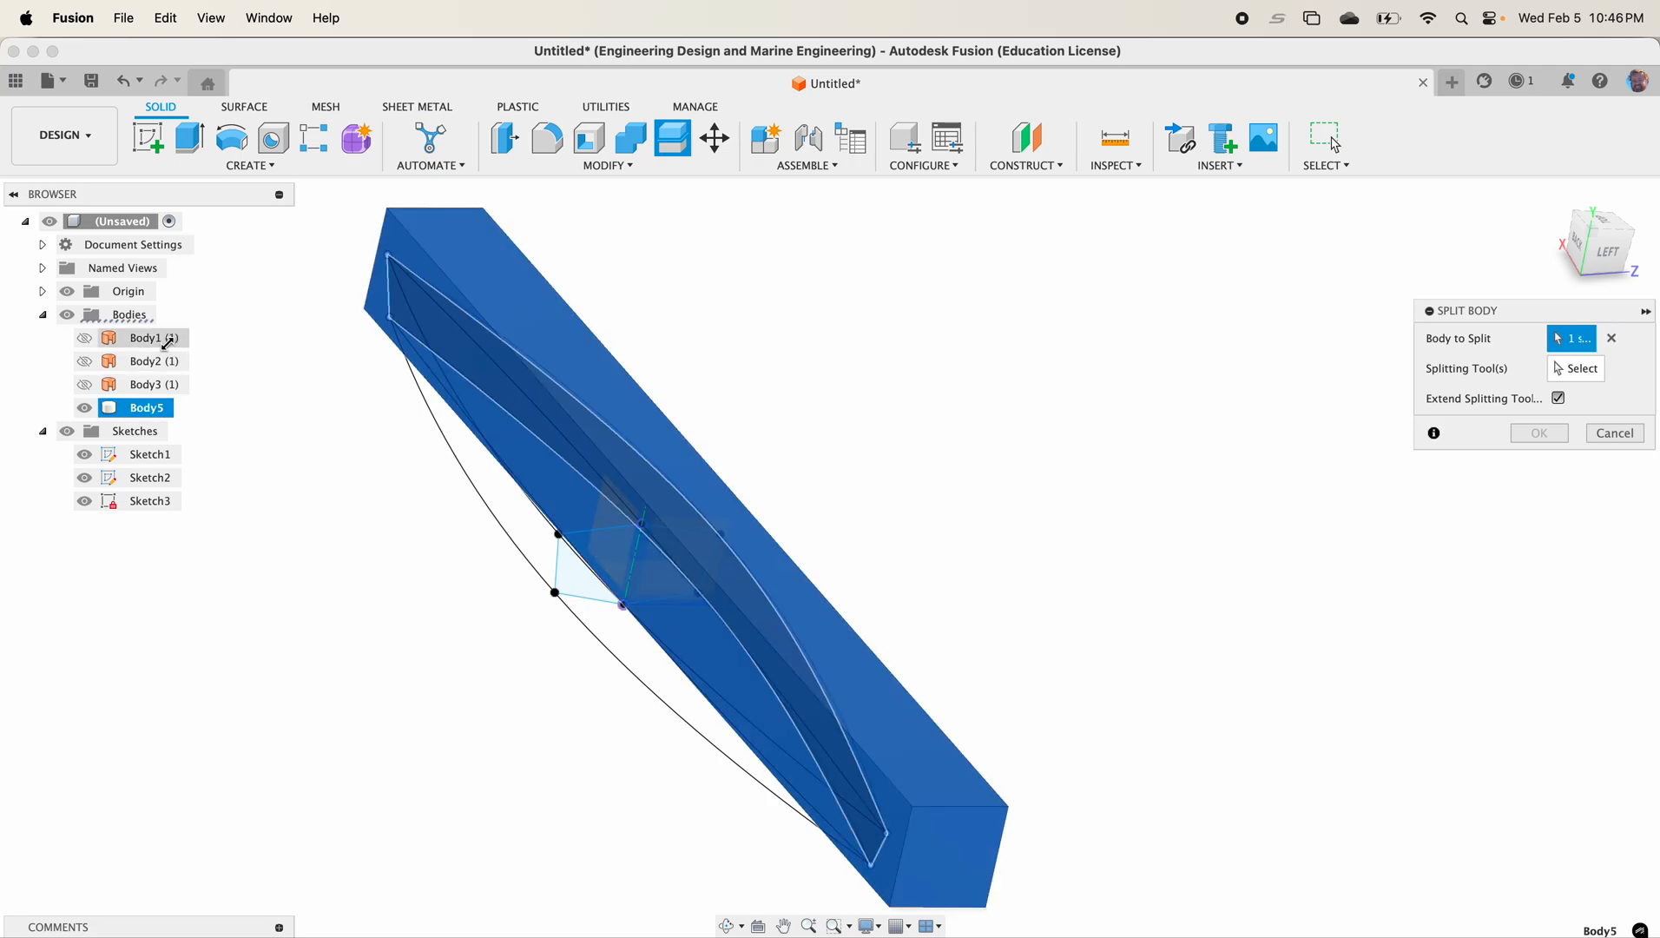
left_click(166, 338)
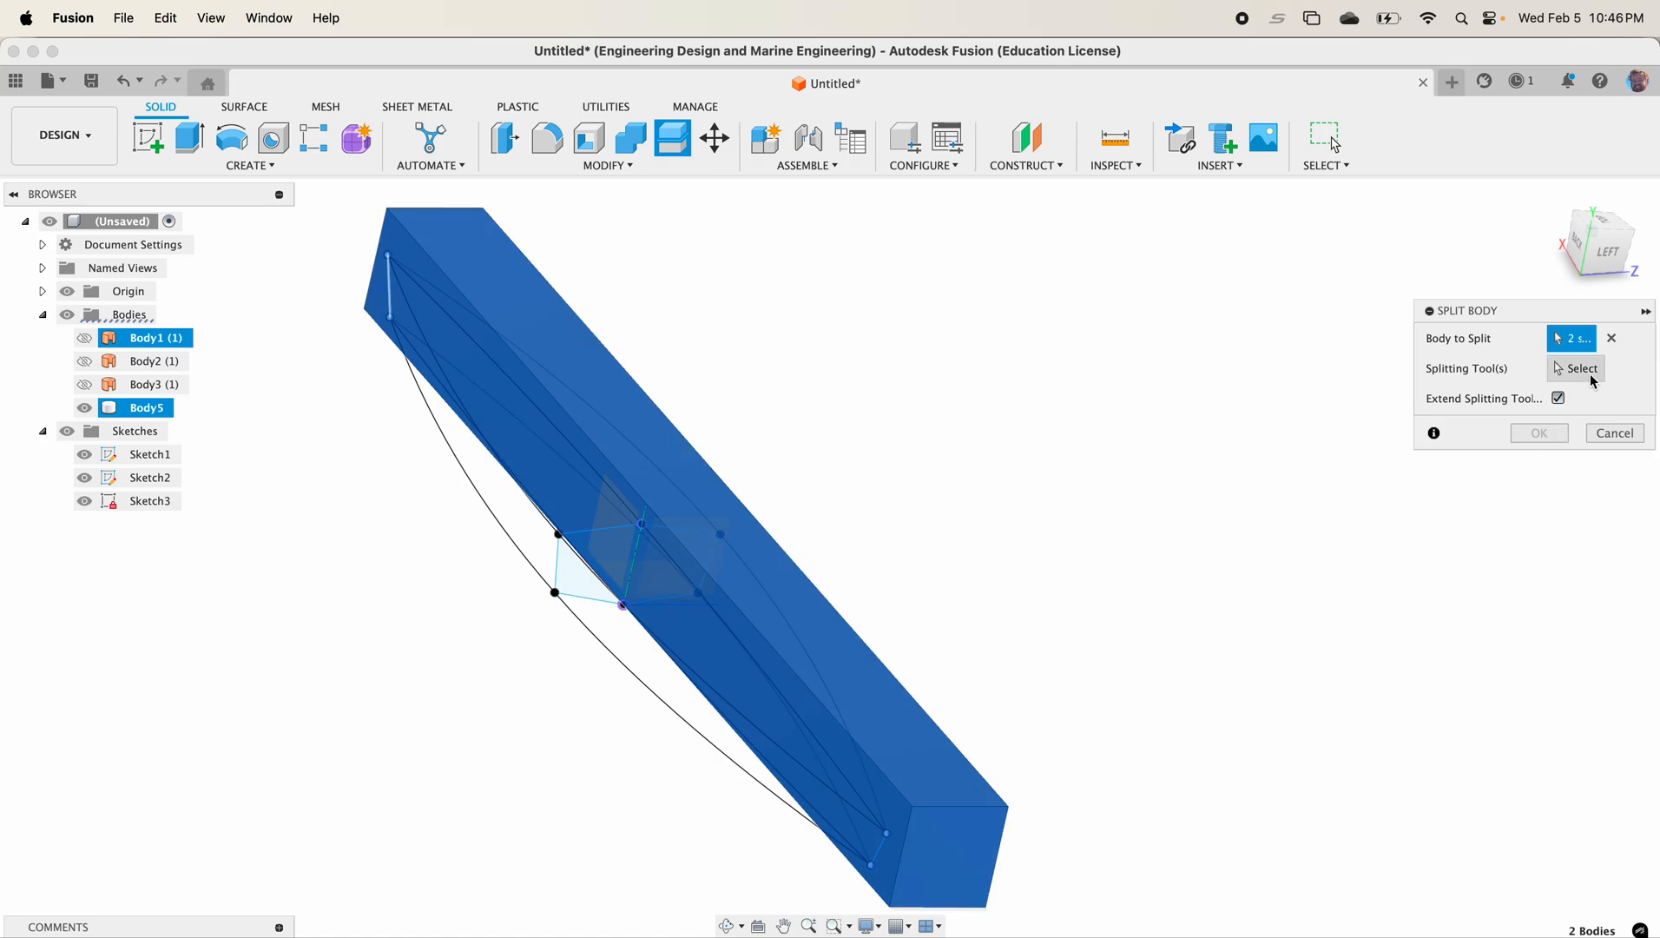
left_click(1613, 338)
left_click(171, 410)
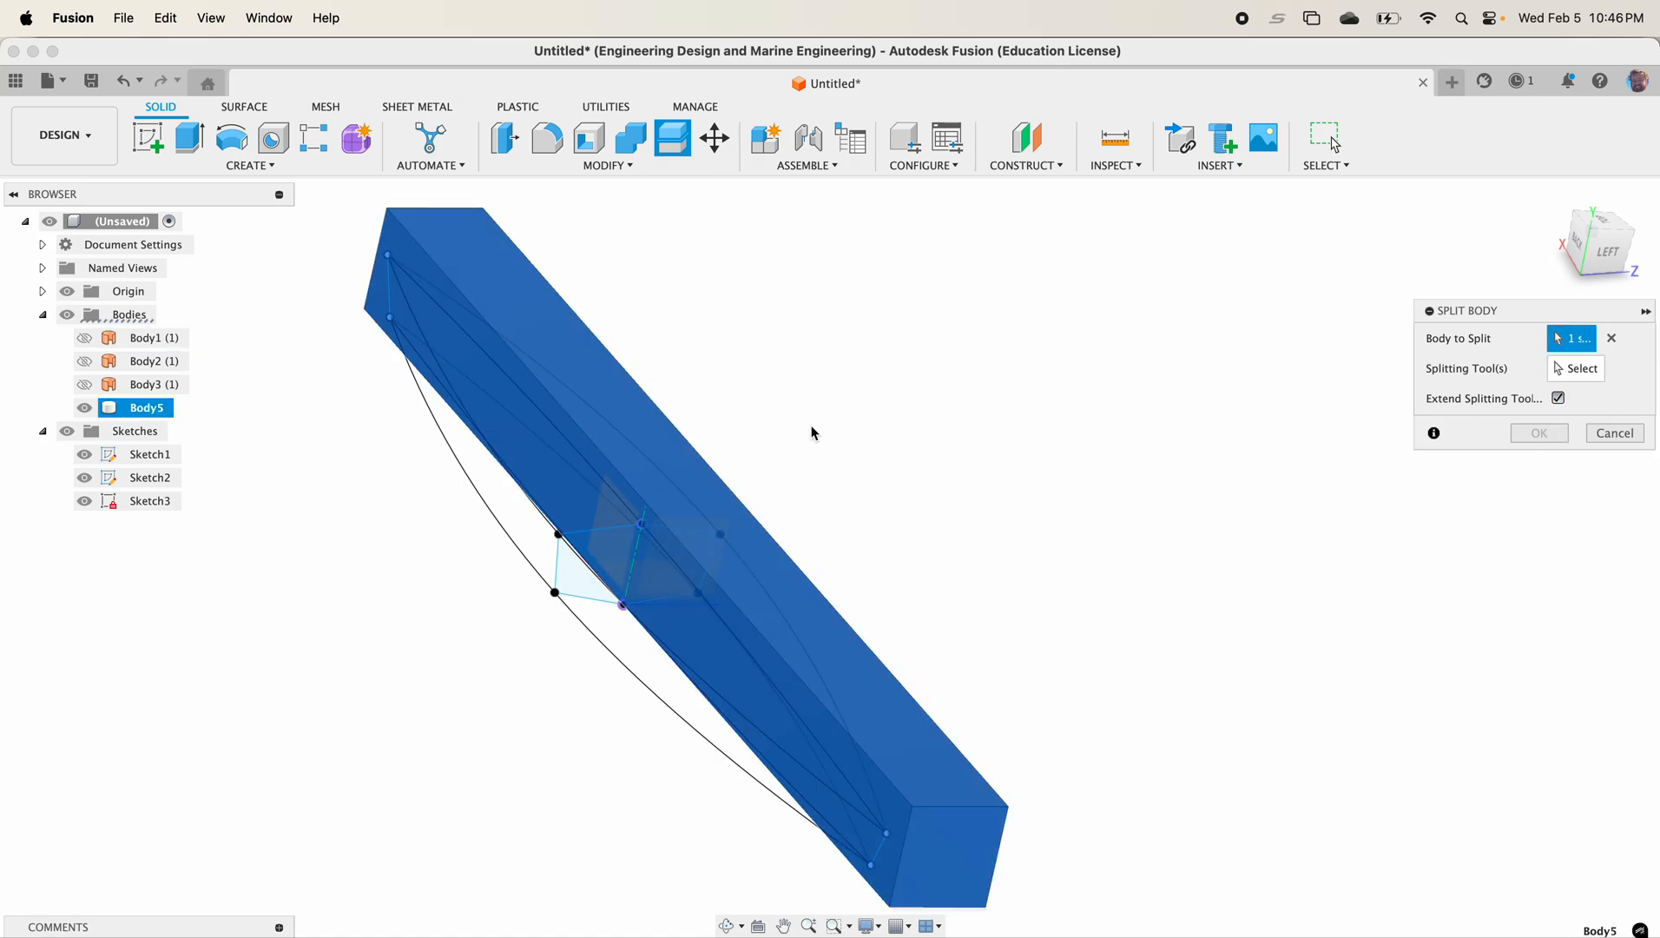
left_click(1590, 371)
left_click(156, 384)
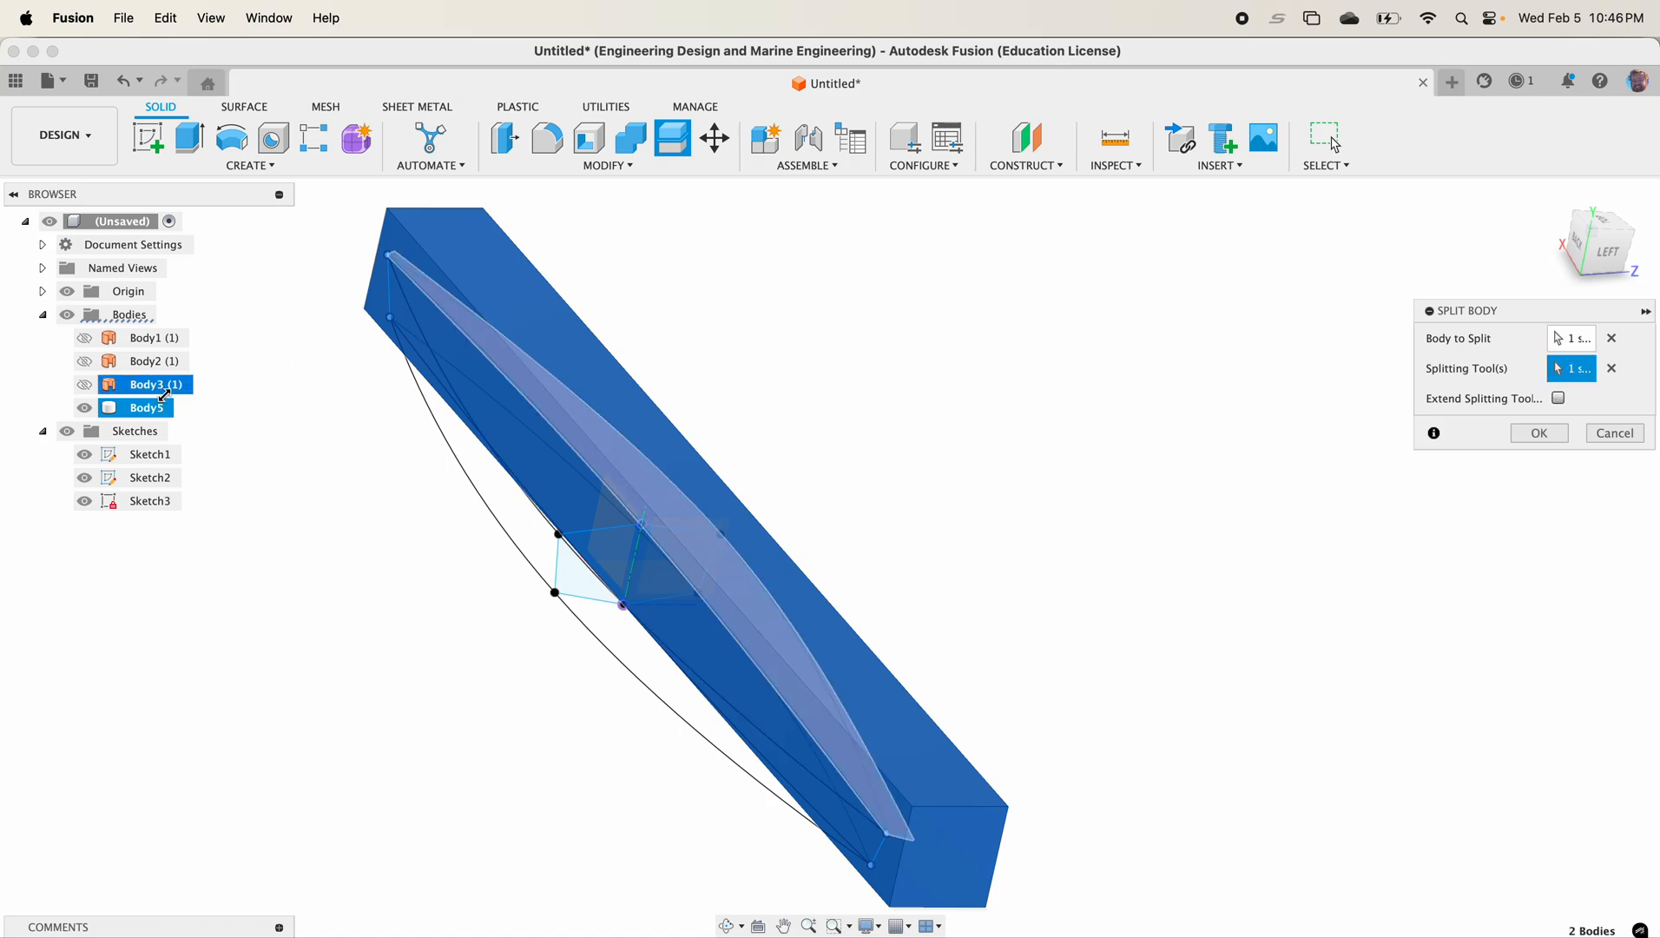
left_click(1540, 434)
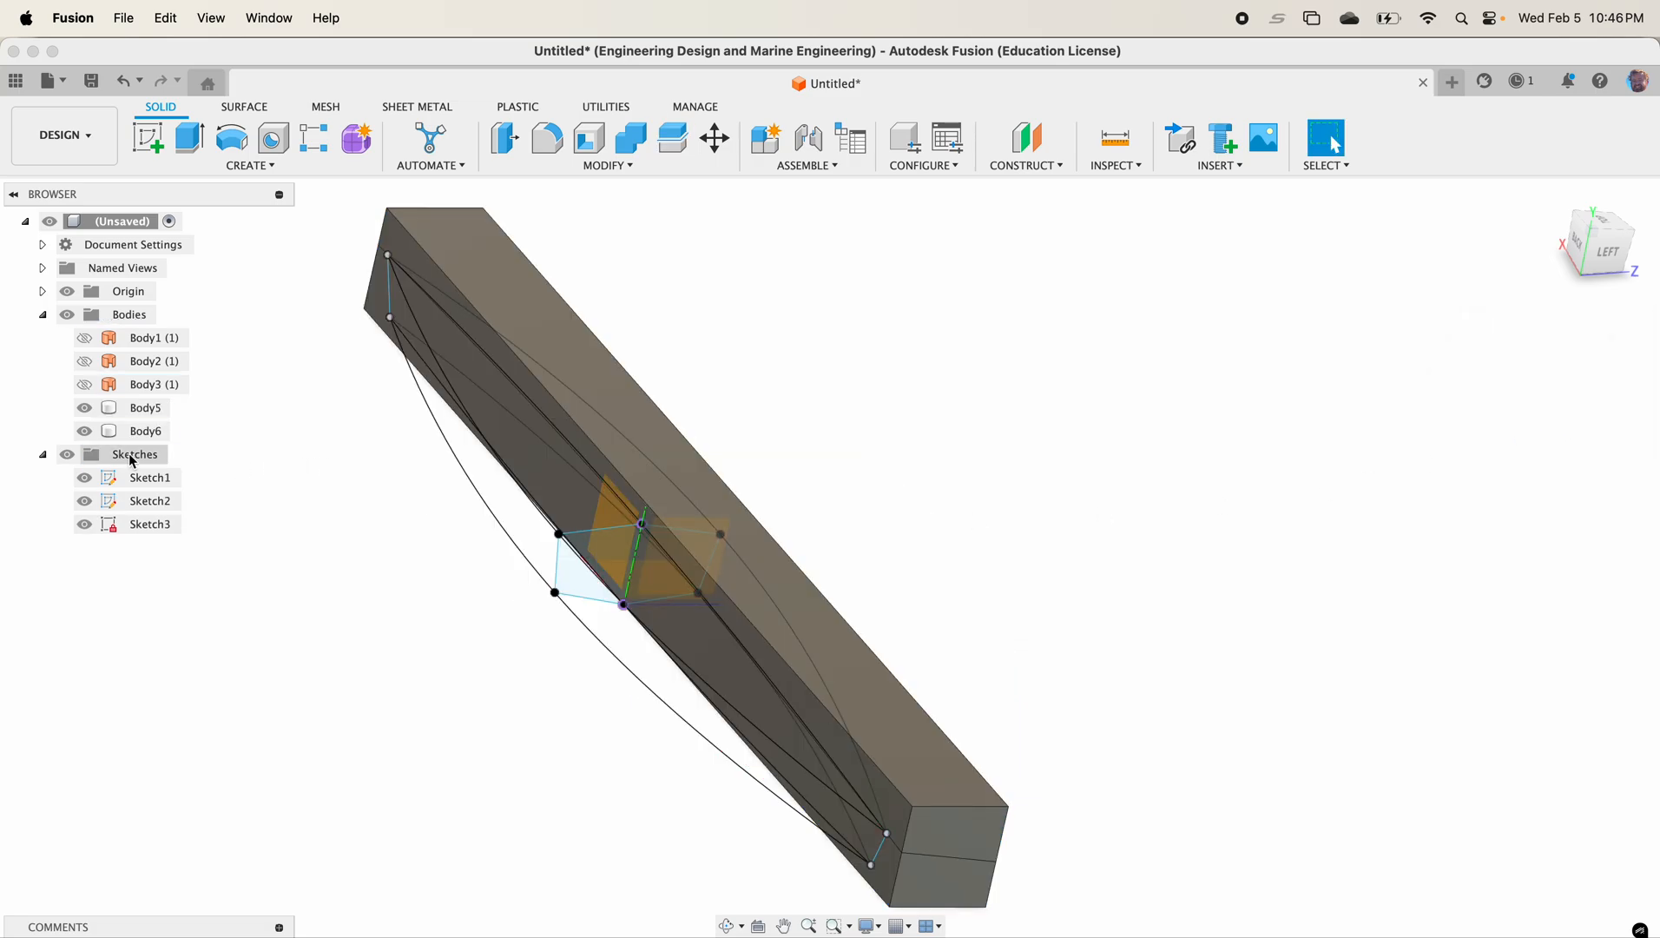
Step: Compare the two split pieces and remove Body6, the part of the box above the deck surface
left_click(147, 407)
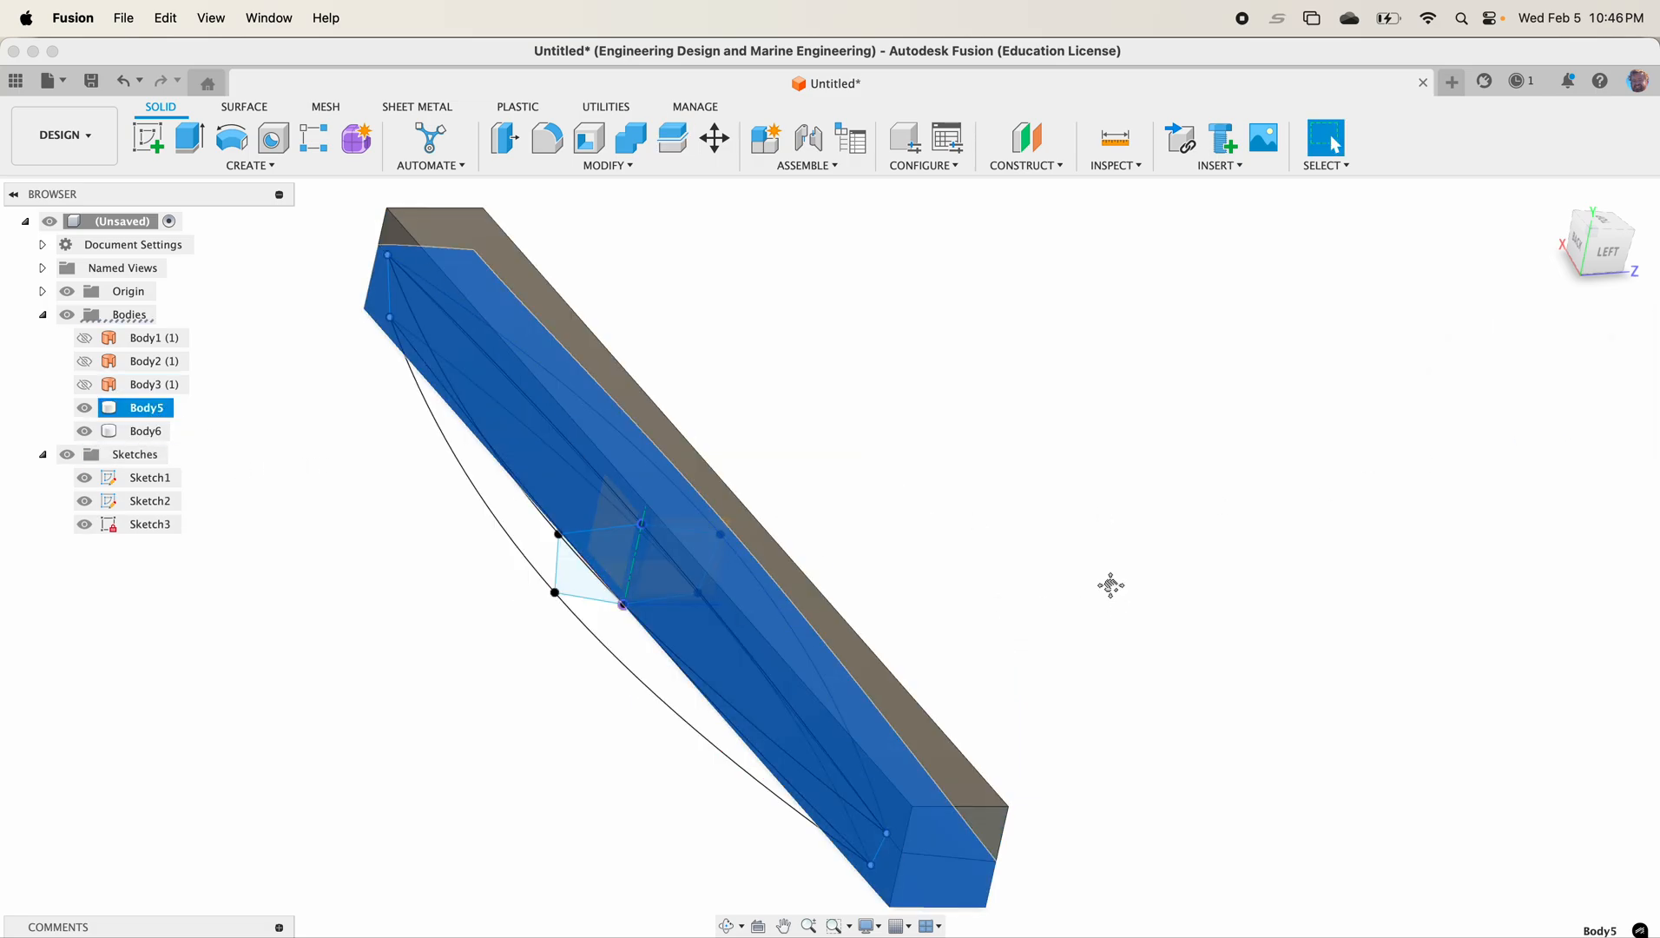
middle_click_drag(1117, 596, 1064, 482)
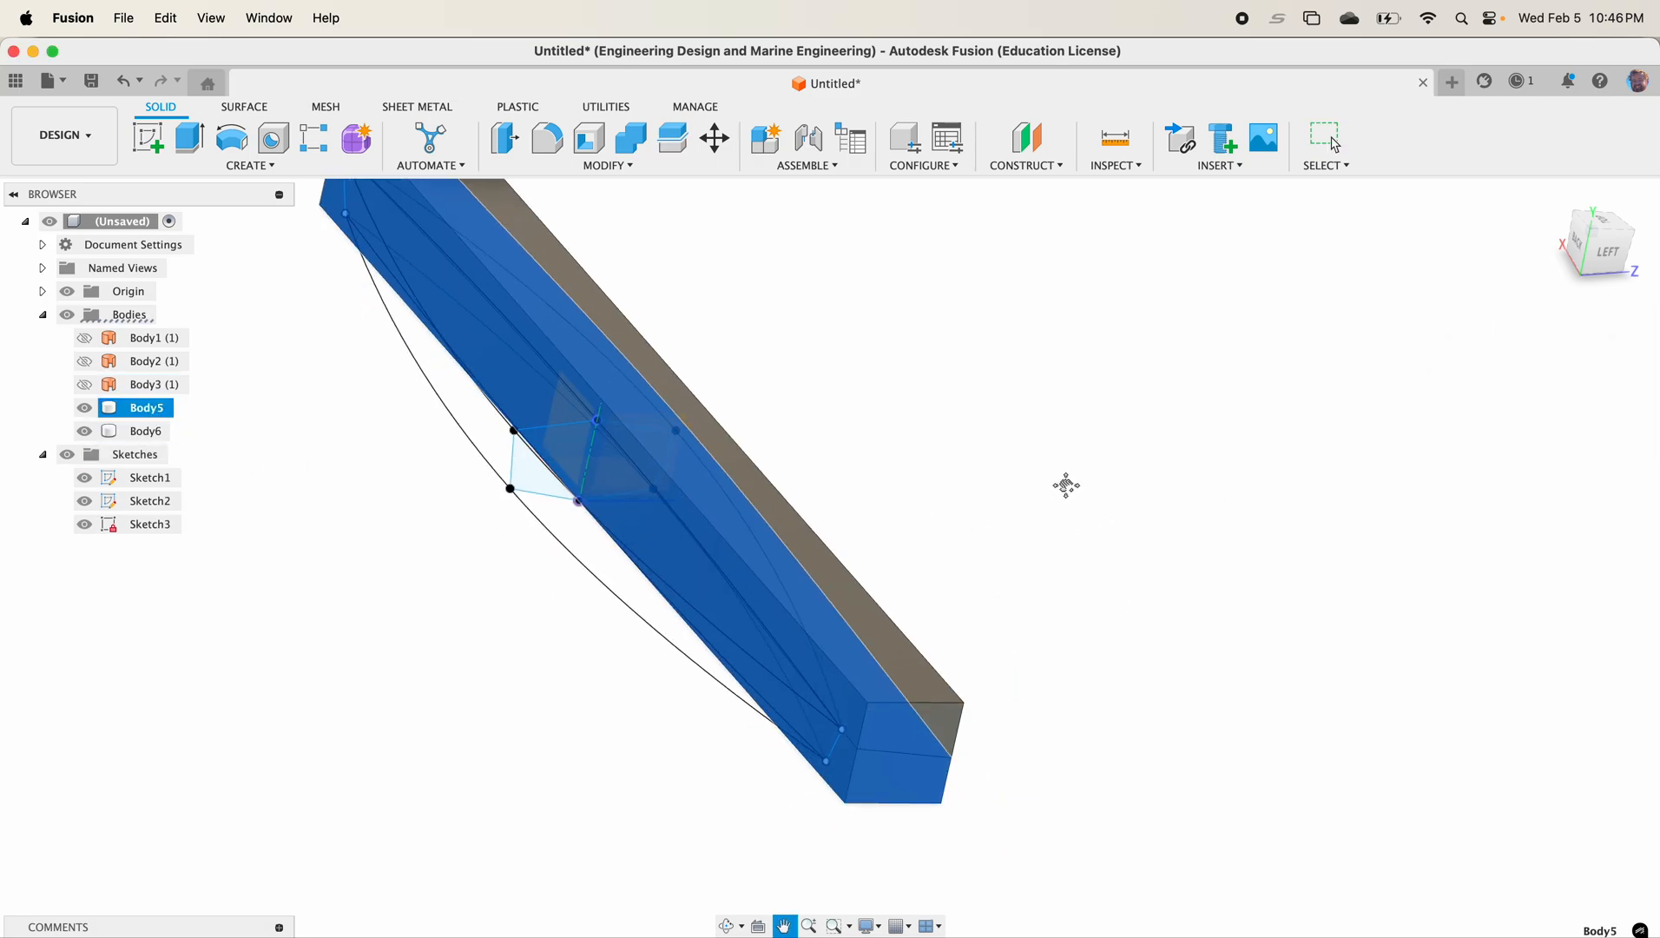
left_click(139, 437)
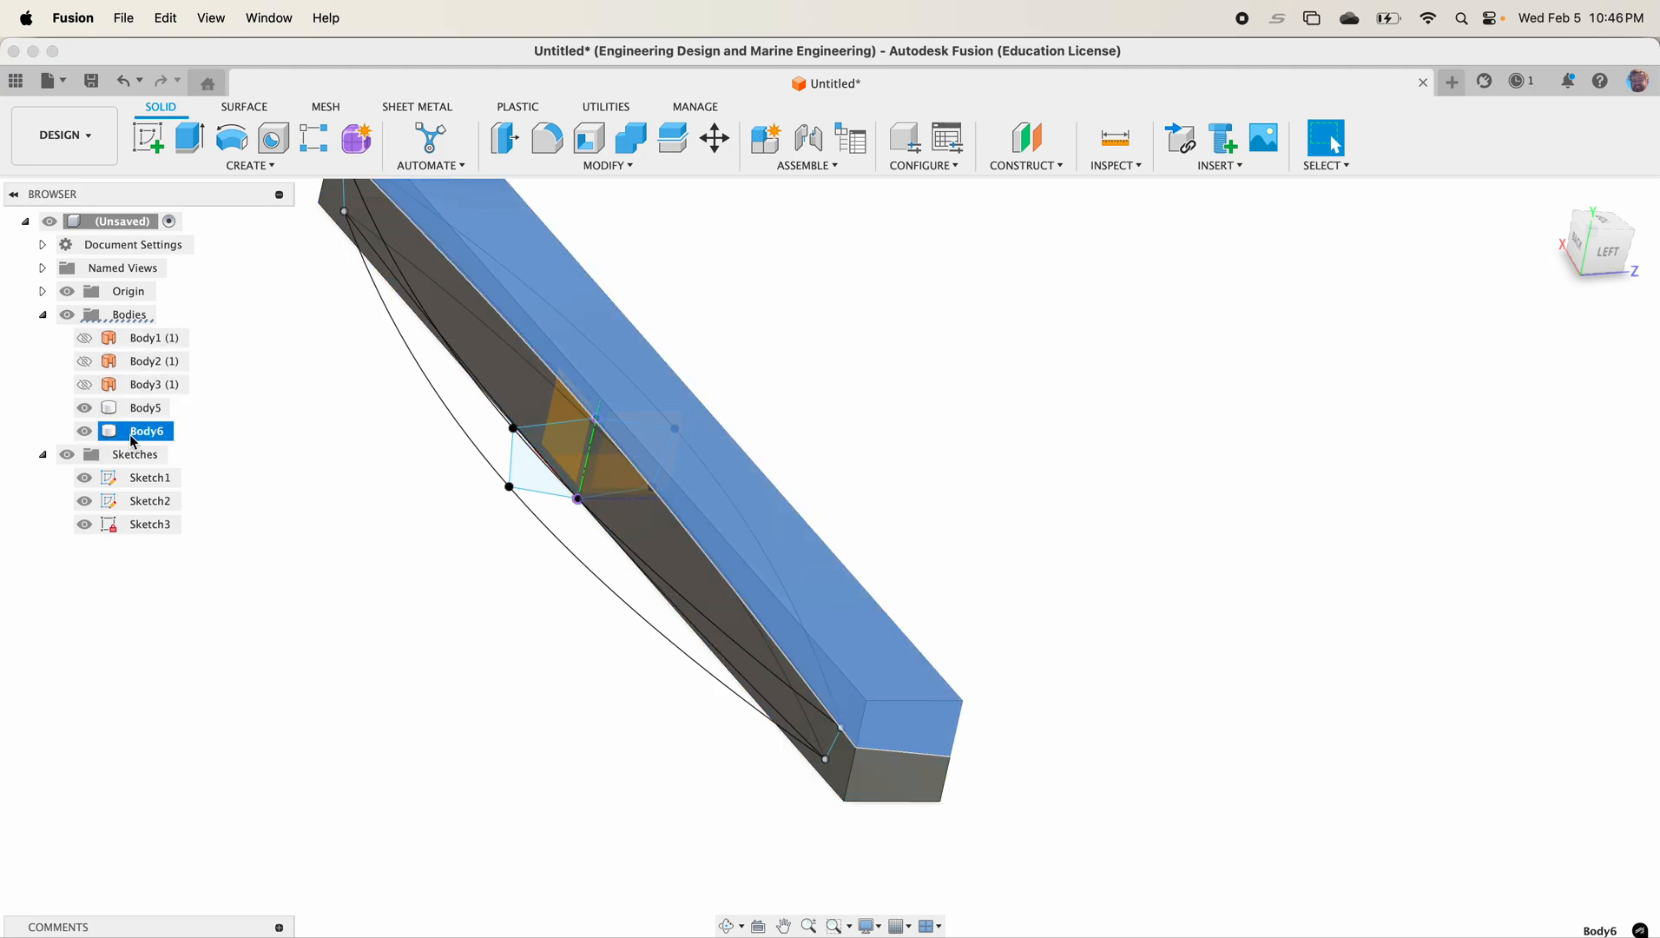
right_click(133, 441)
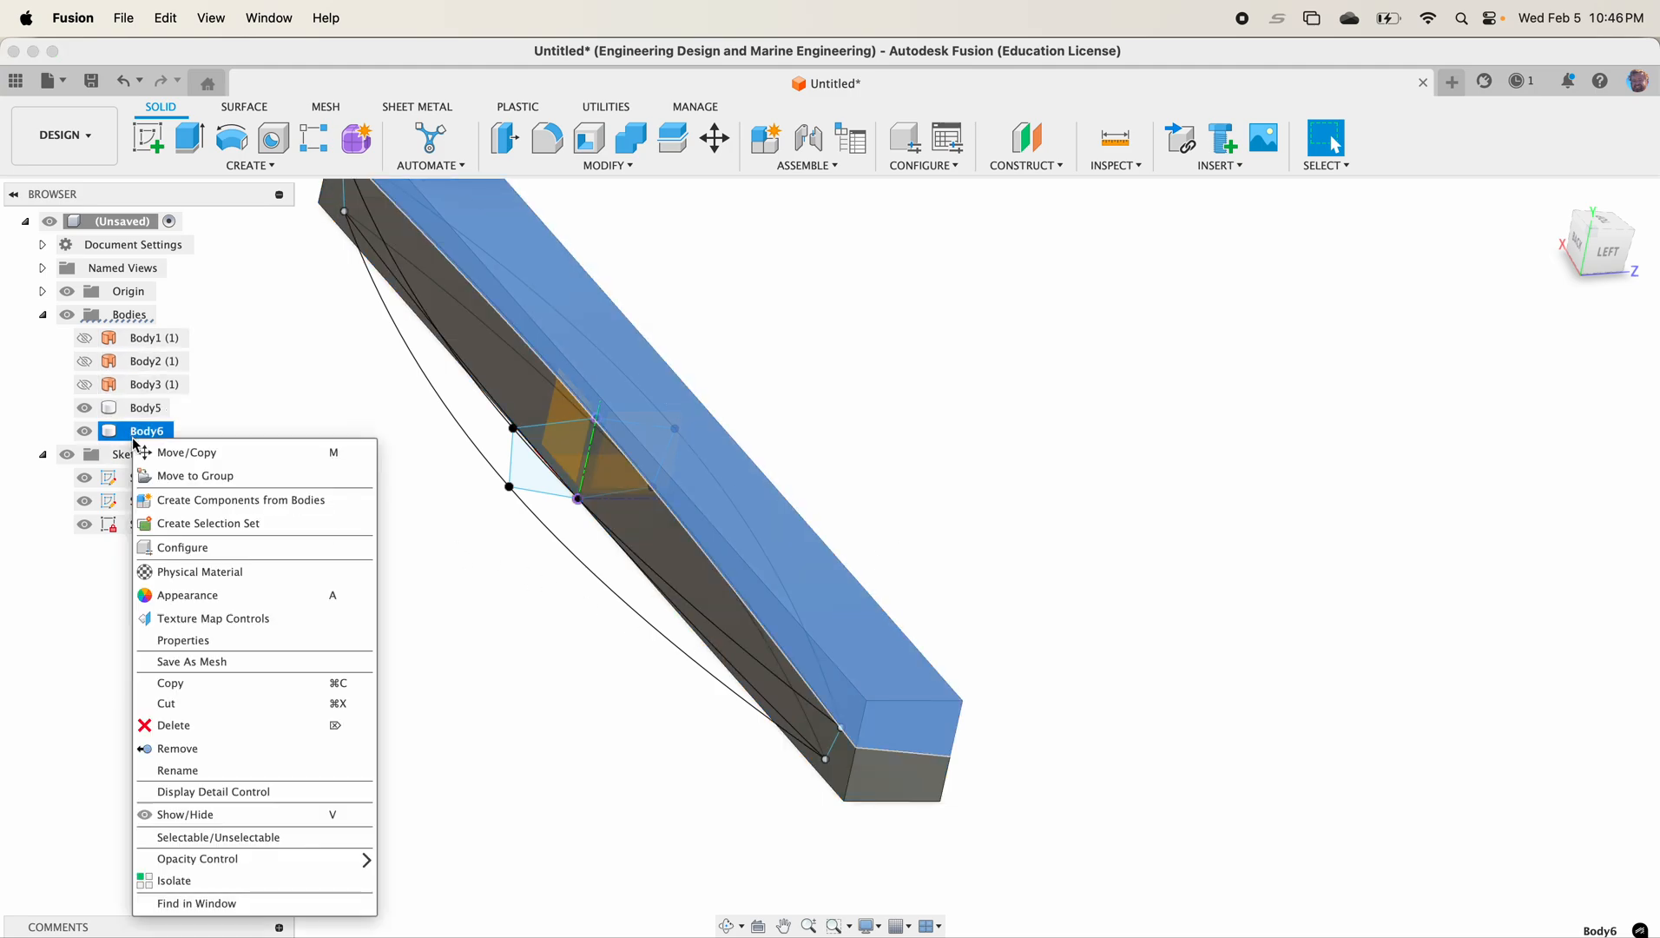
left_click(237, 750)
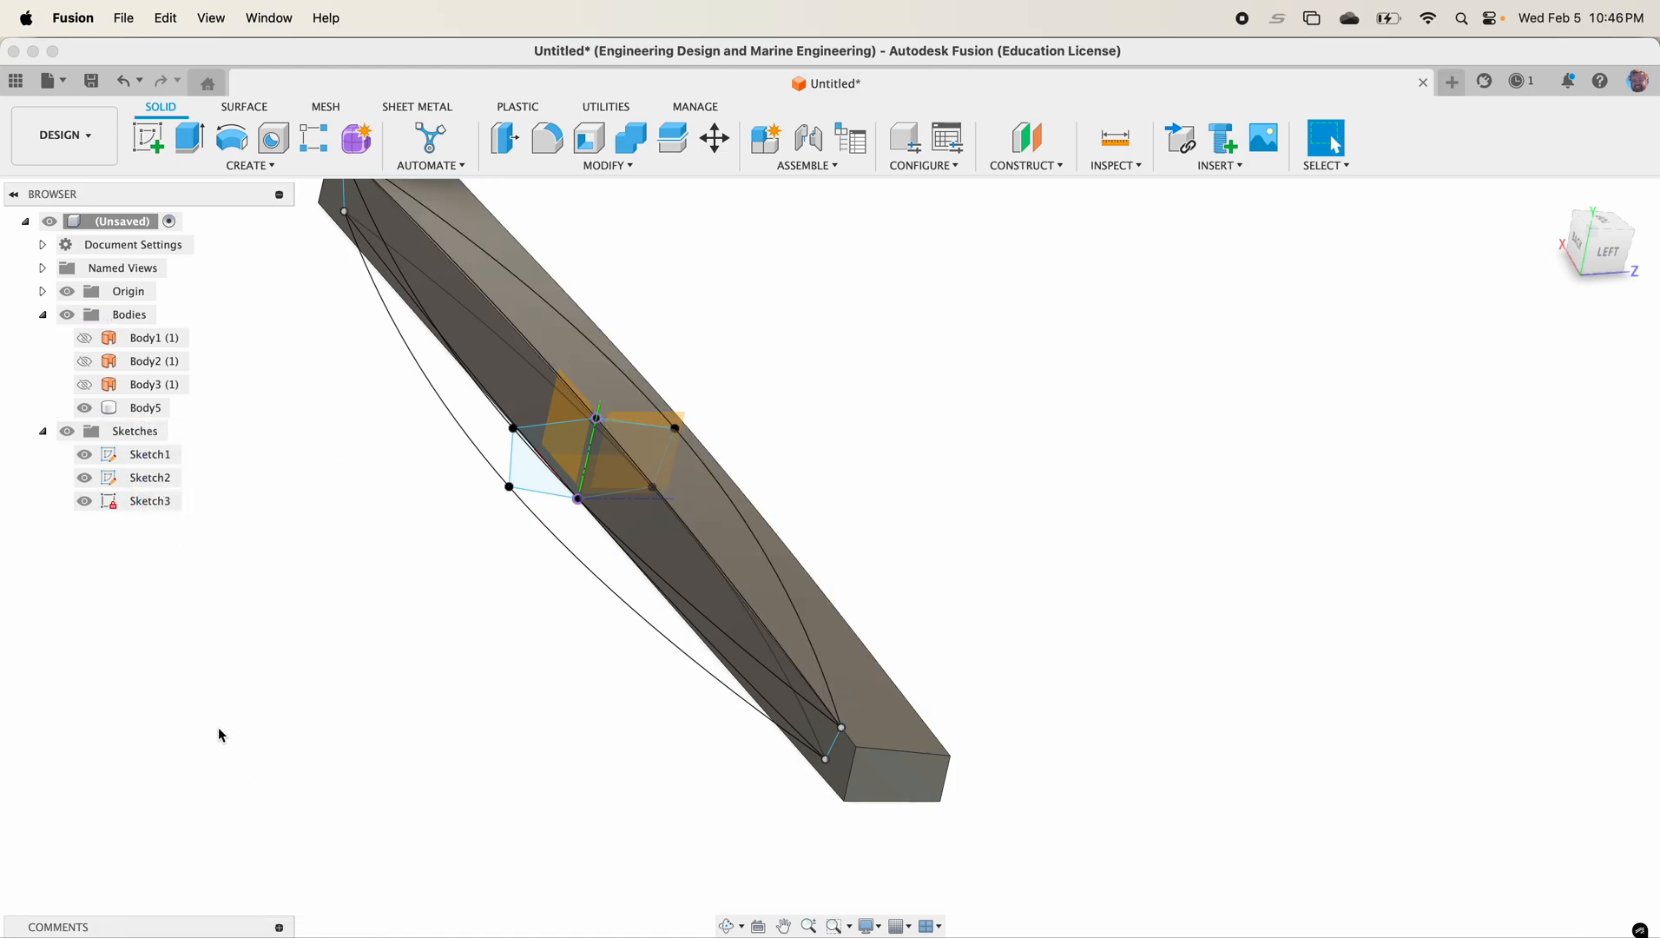
Step: Try to split Body5 with the bottom surface Body2, with Extend Splitting Tool(s) enabled
left_click(157, 390)
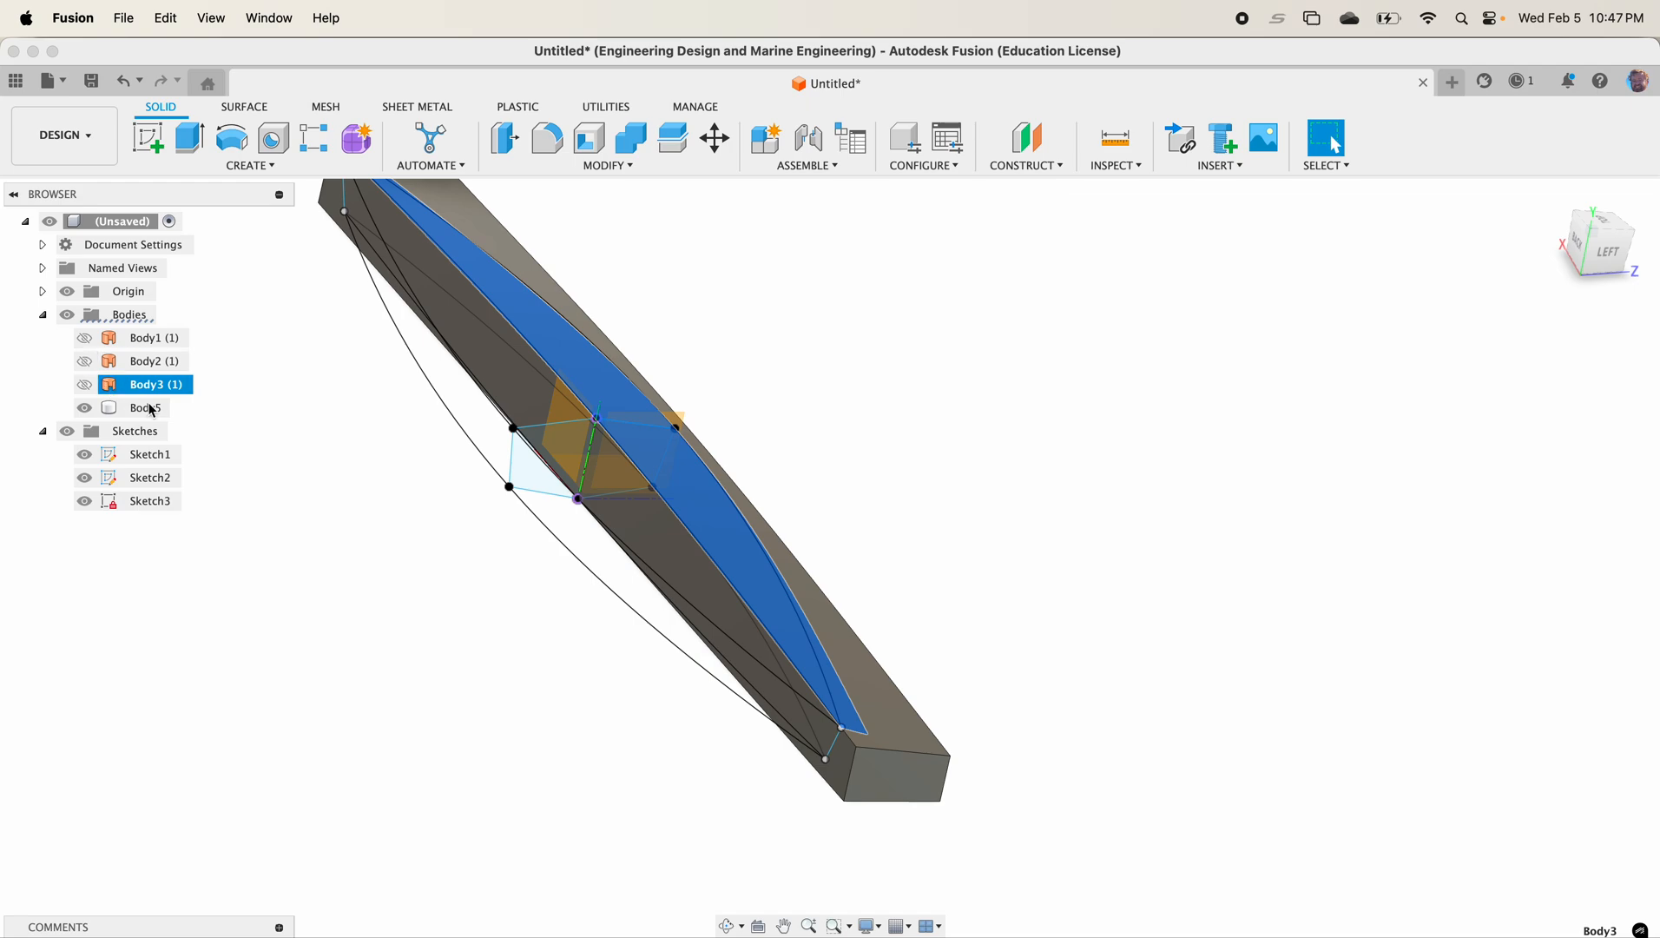
left_click(331, 483)
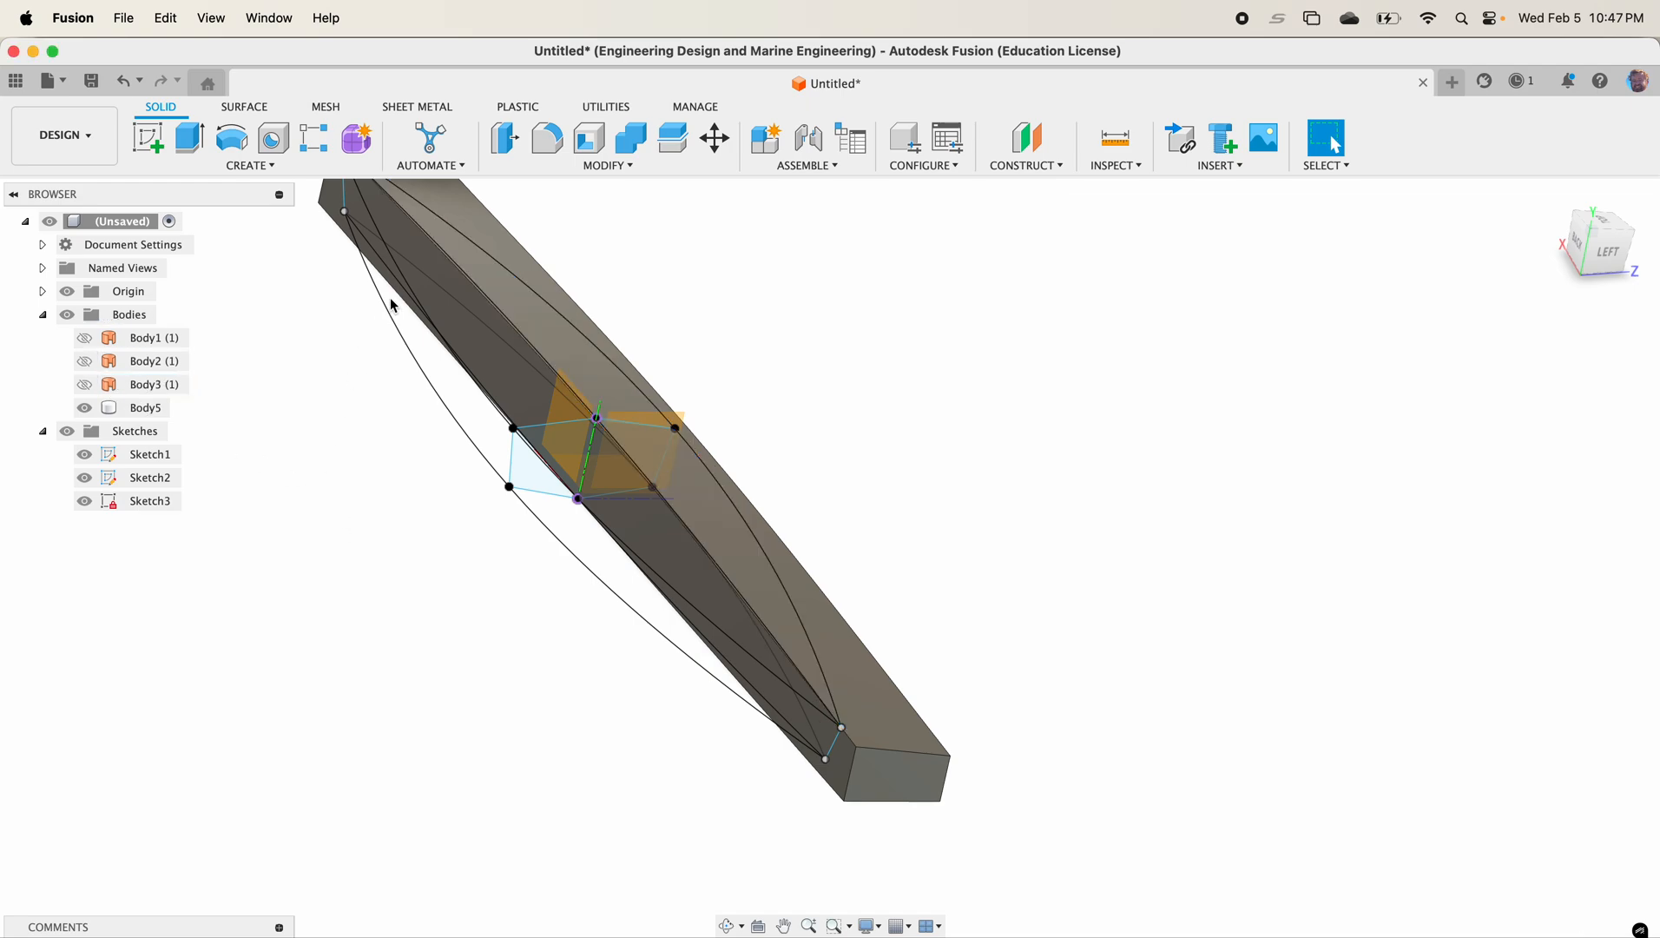
left_click(673, 141)
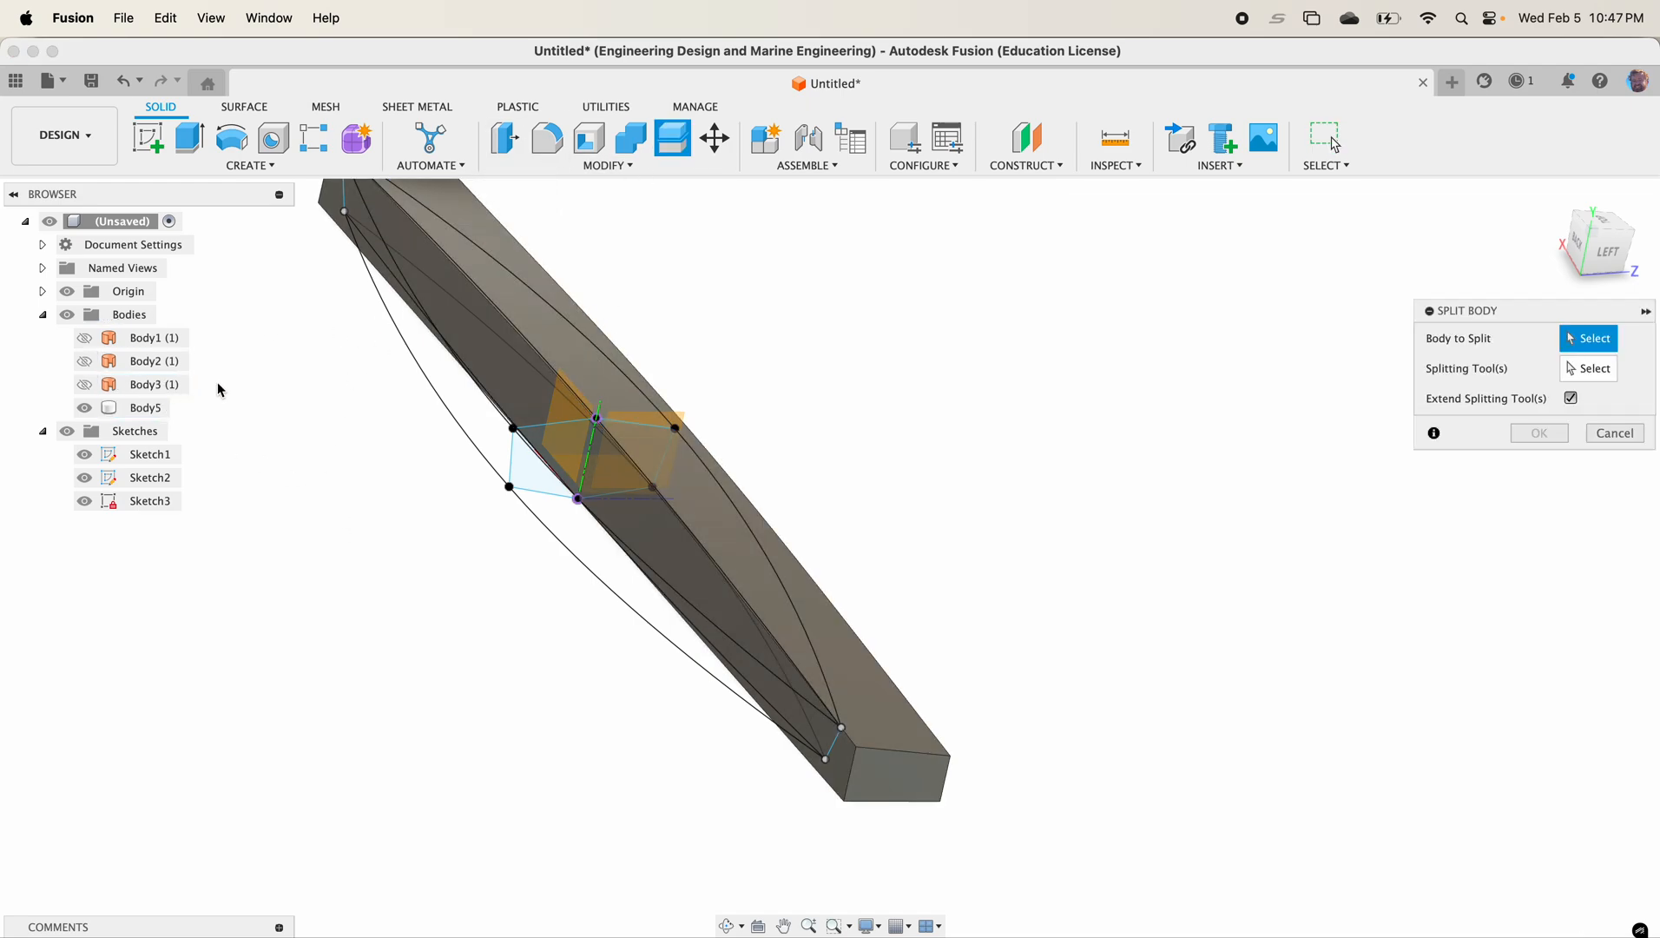
left_click(149, 408)
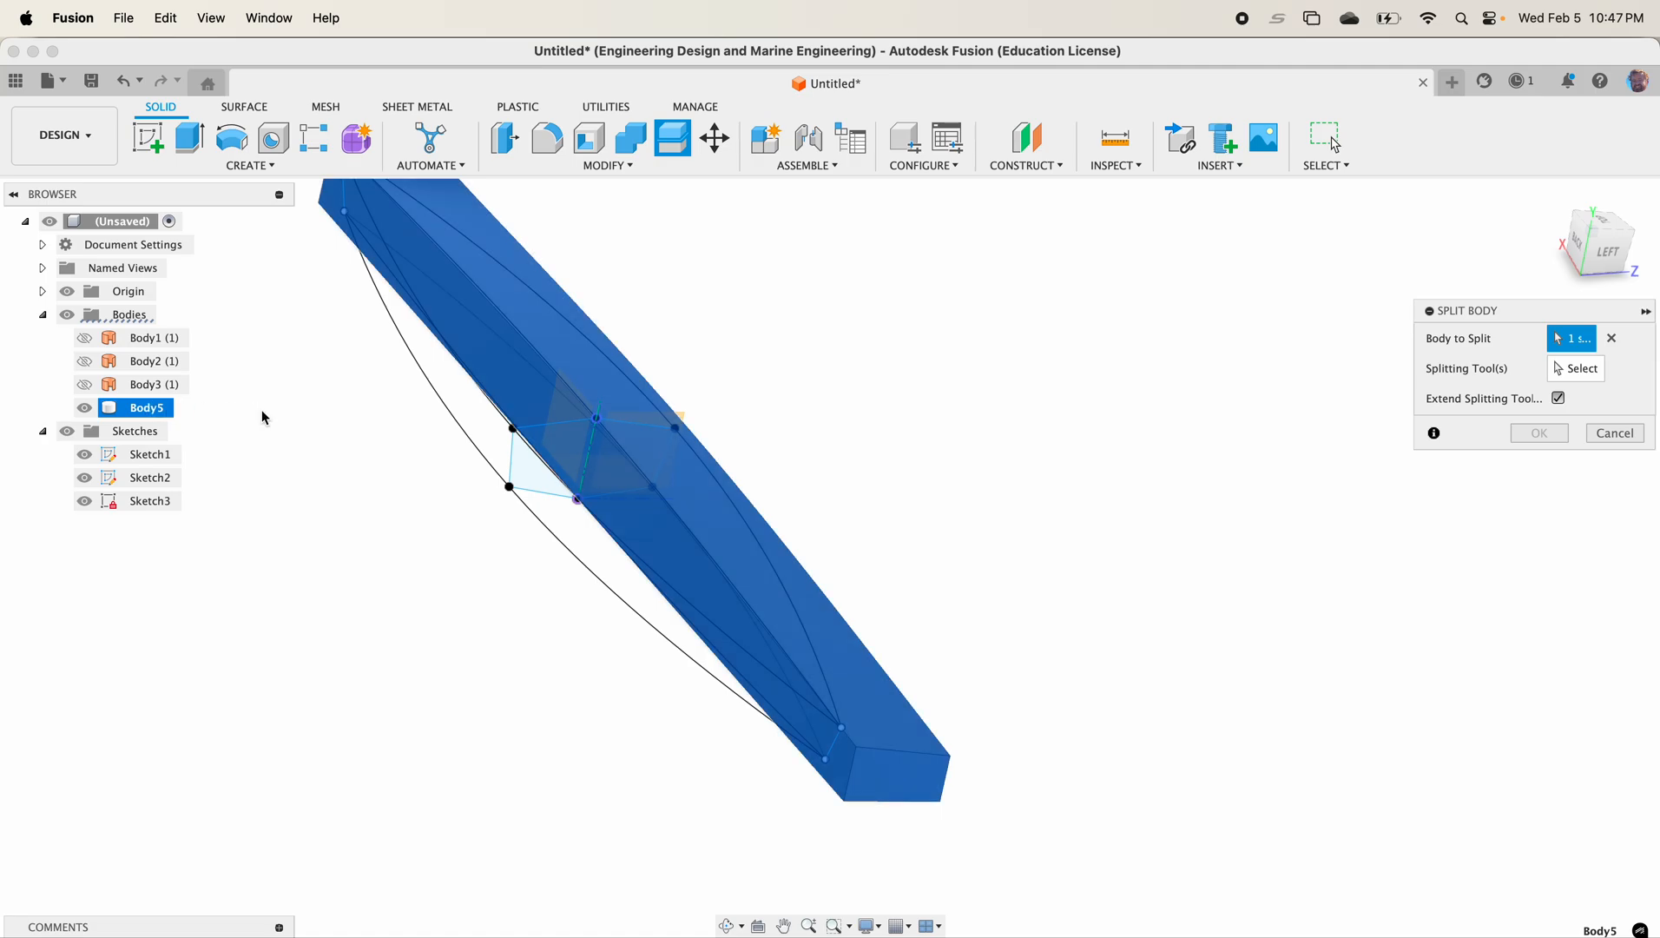
left_click(1585, 367)
left_click(153, 358)
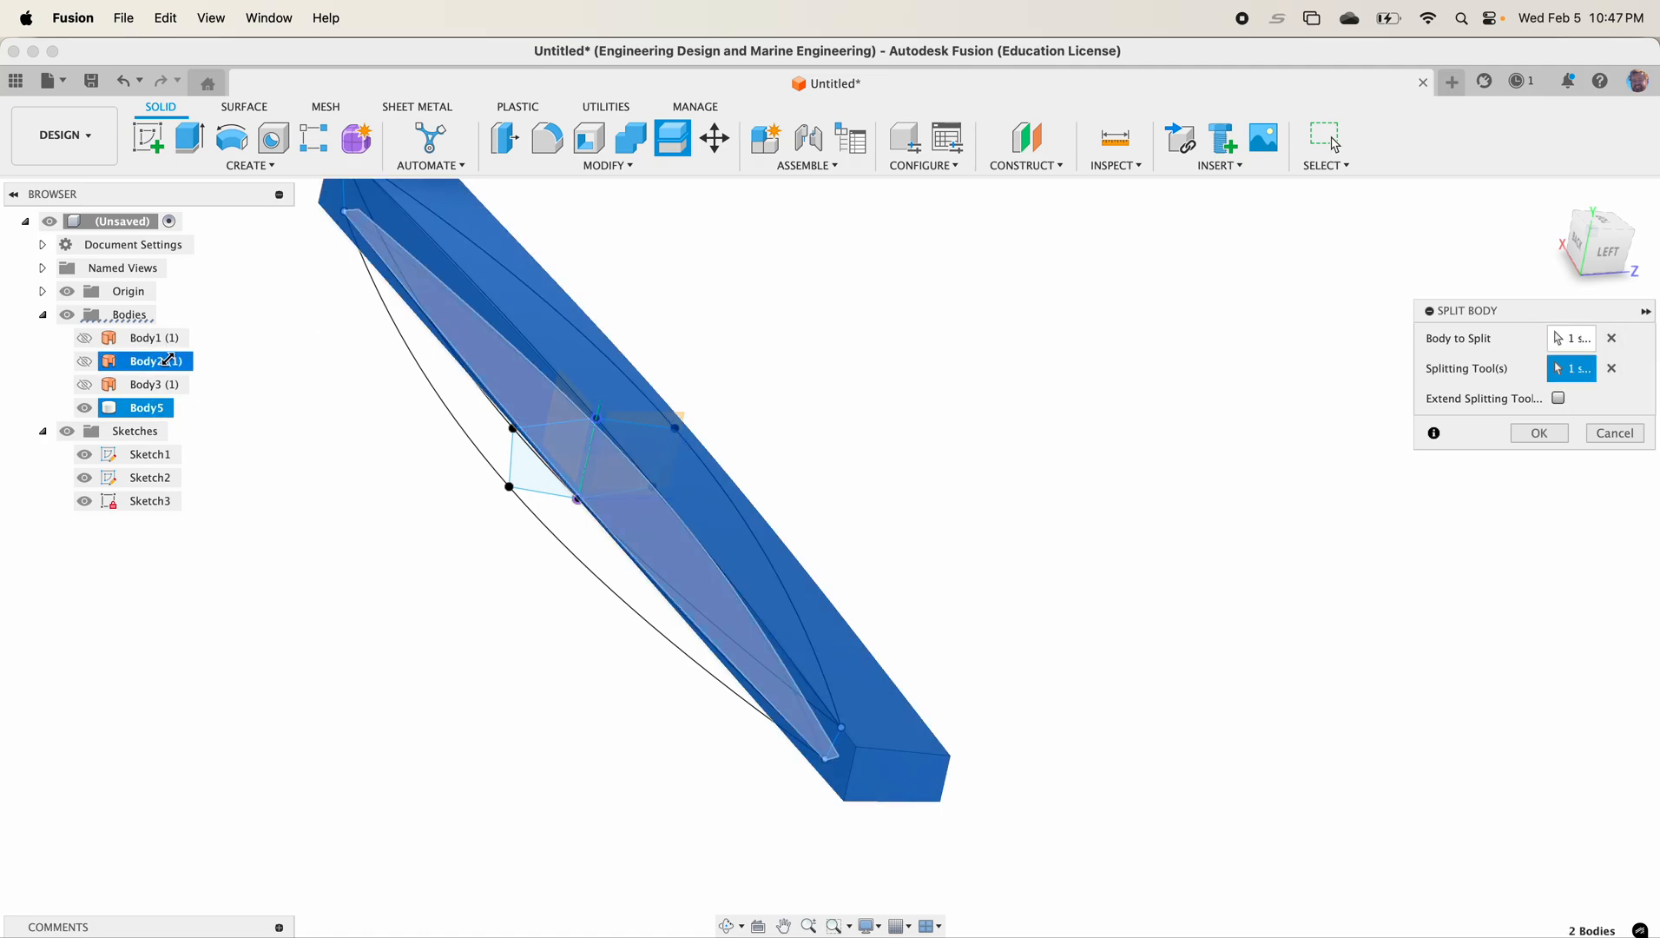
left_click(1559, 399)
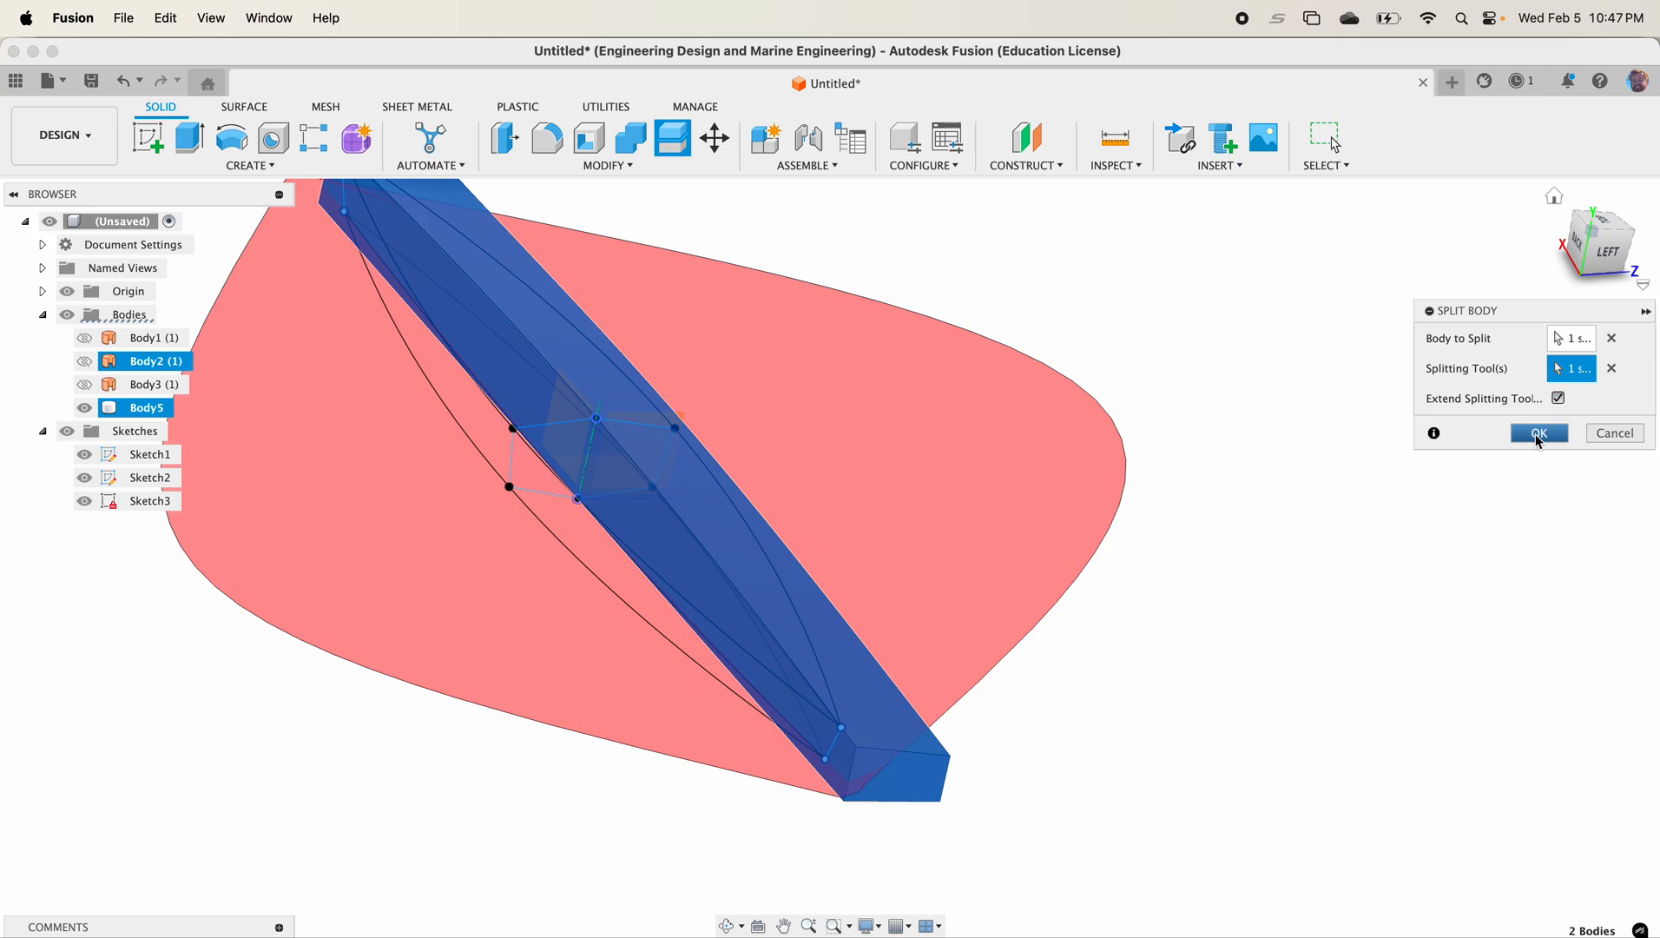
left_click(1536, 434)
middle_click_drag(1105, 639, 1008, 575, "shift")
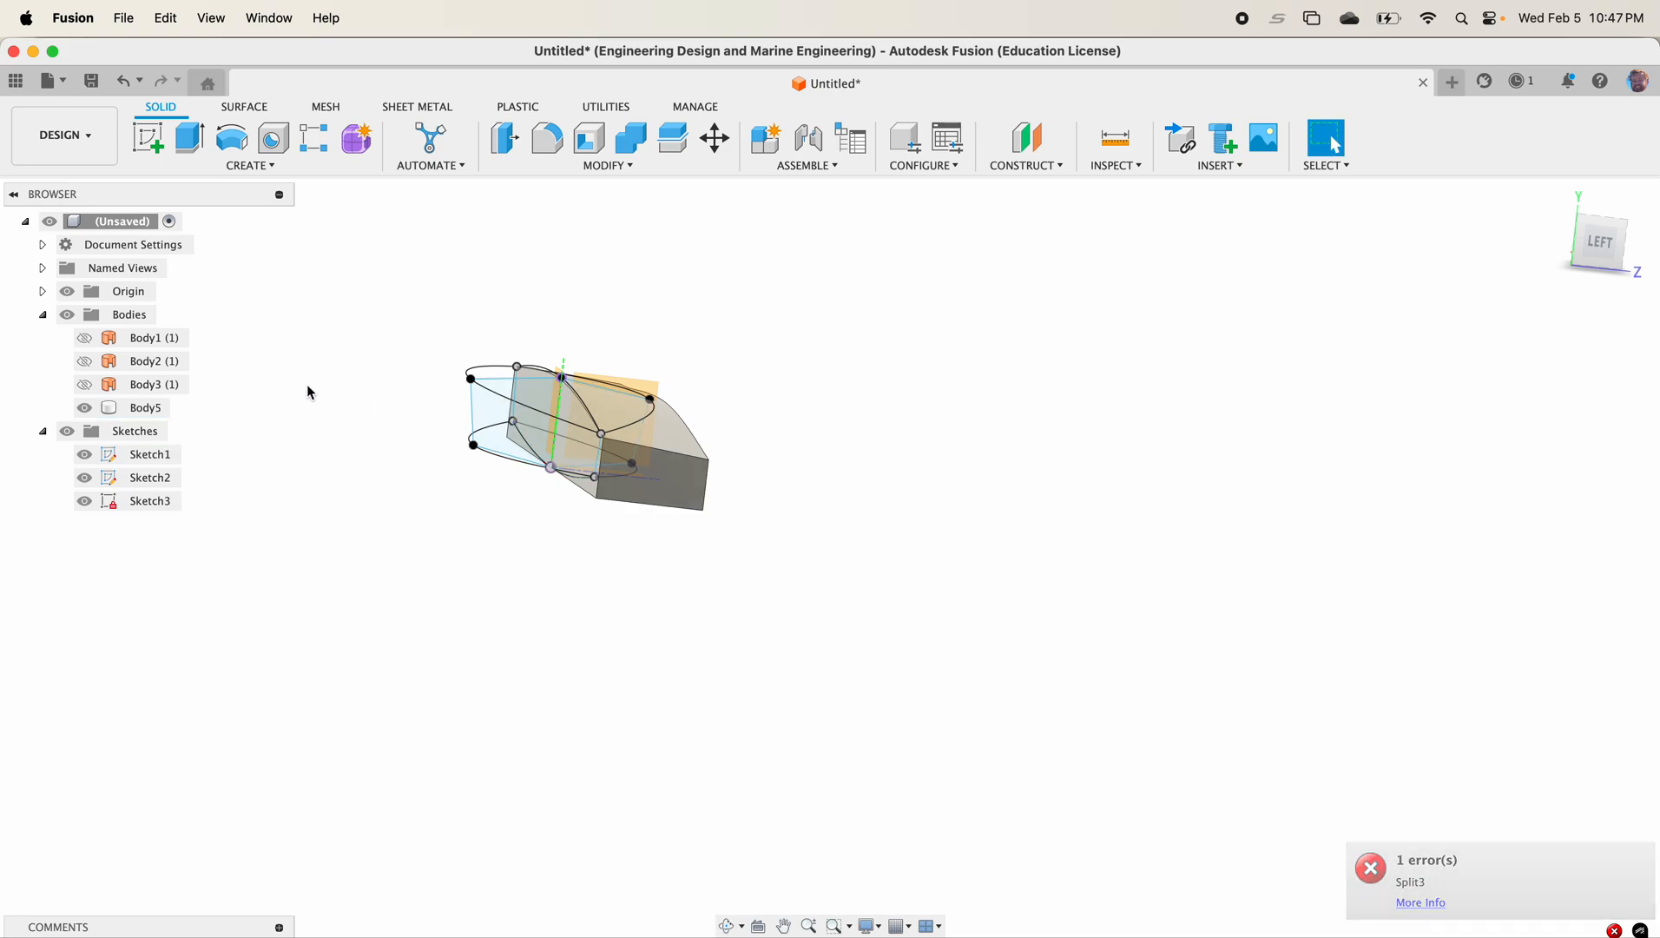
Step: Split Body5 with the side surface Body1, with Extend Splitting Tool(s) enabled
left_click(673, 137)
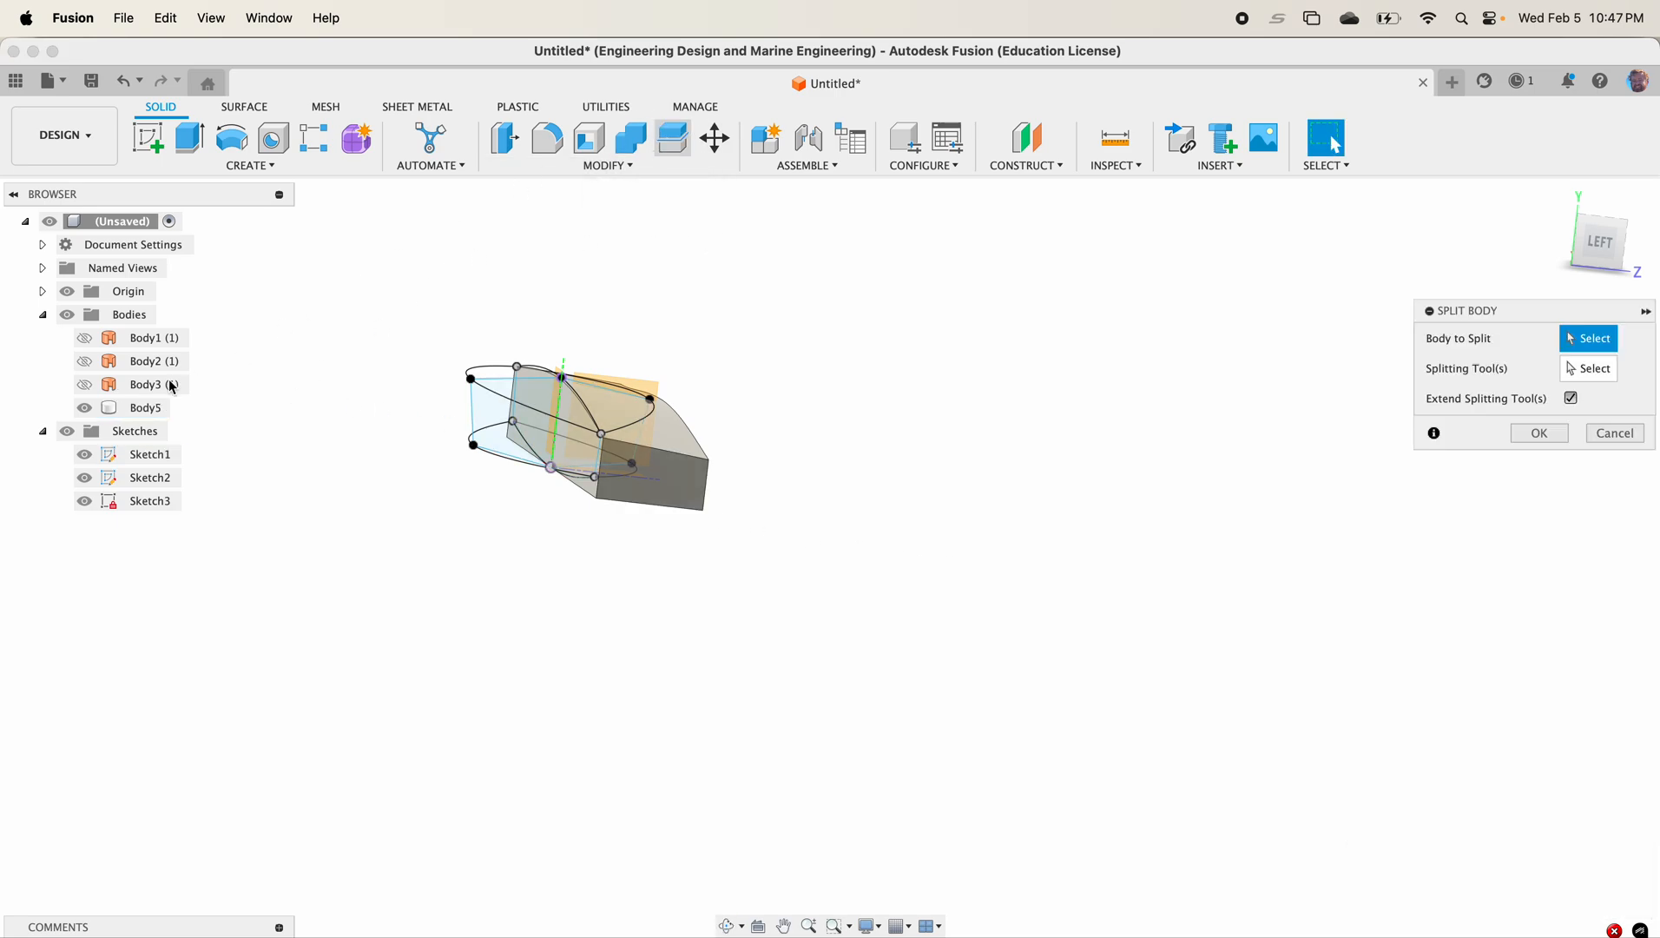
left_click(158, 407)
left_click(166, 368)
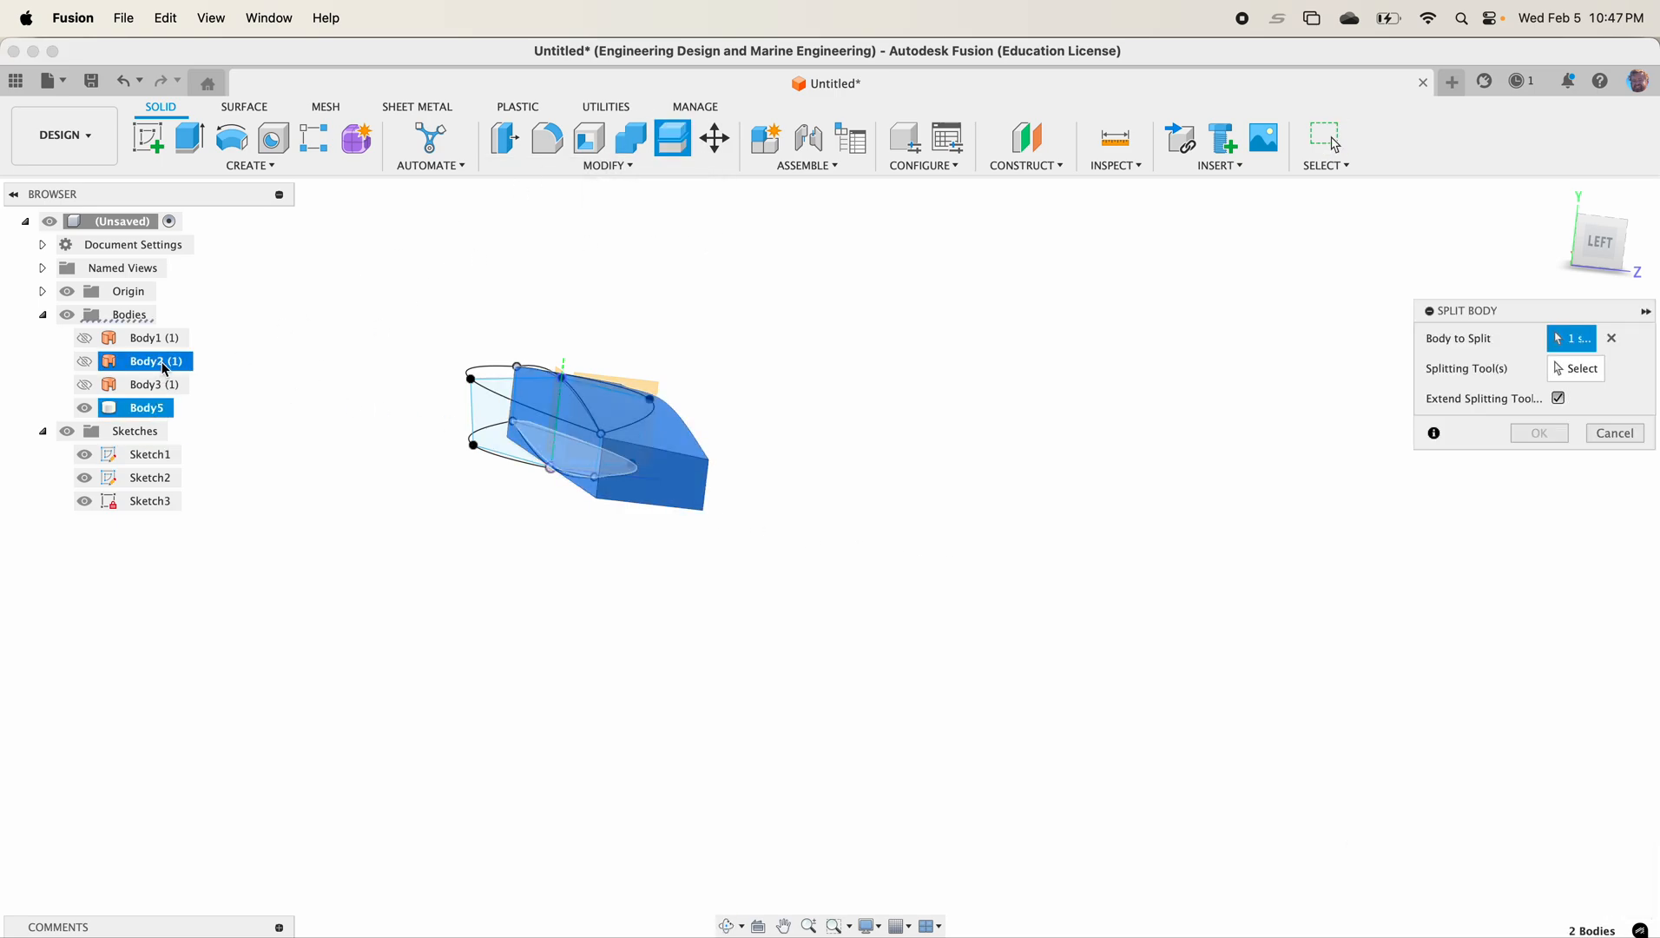
left_click(1612, 338)
left_click(155, 408)
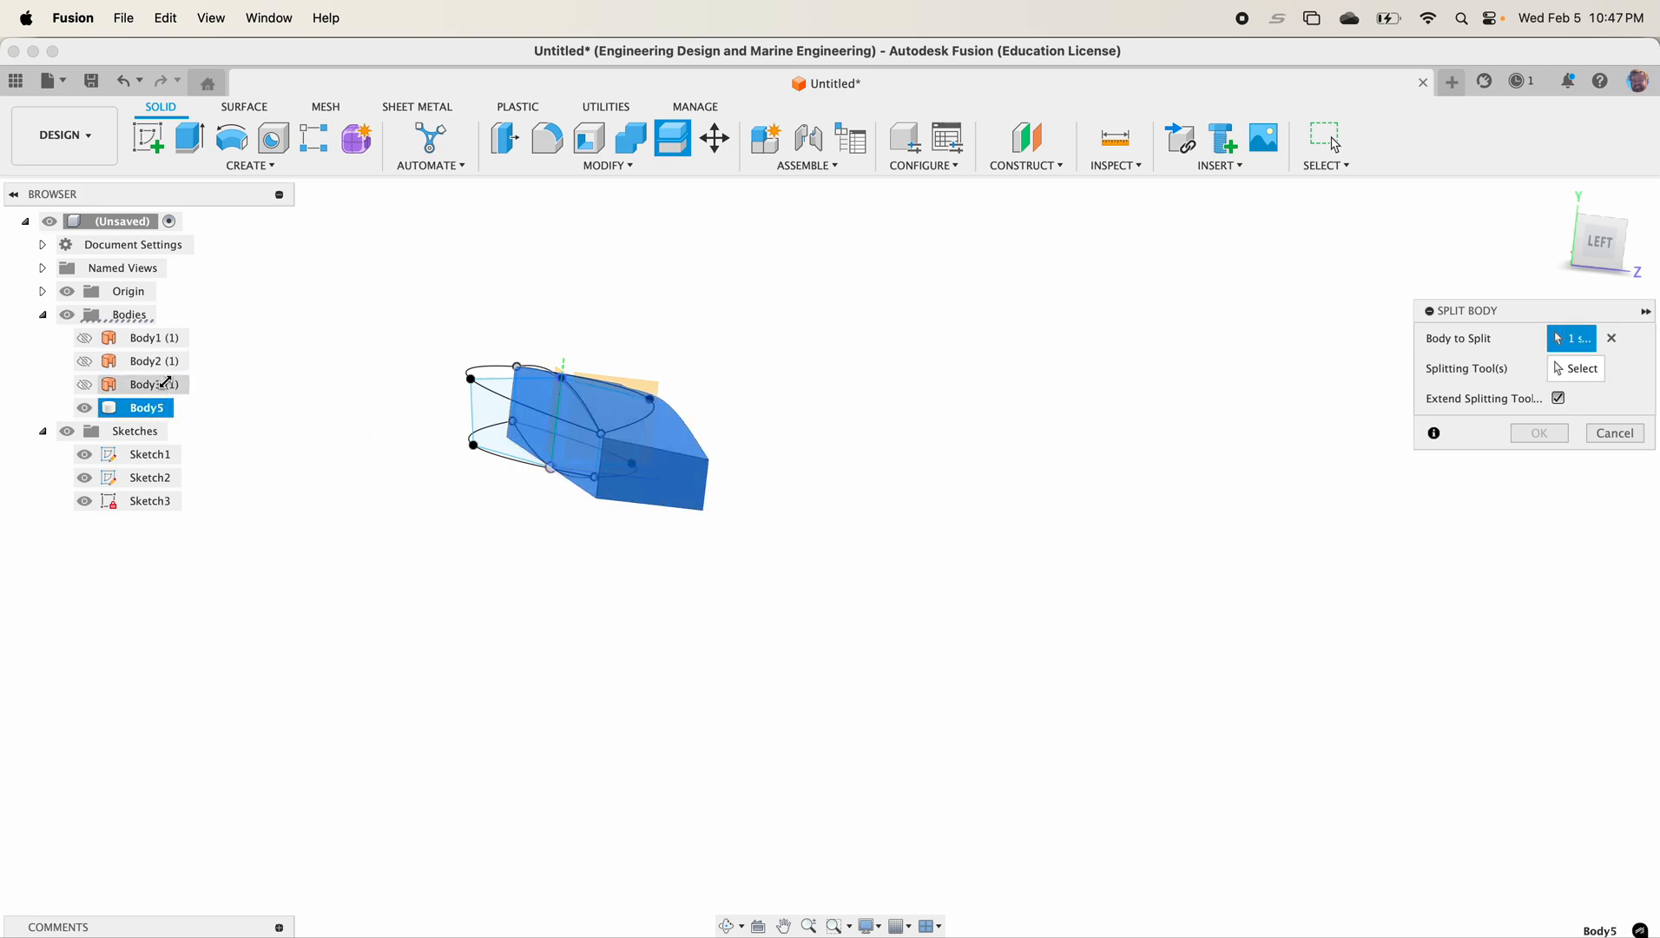
left_click(1556, 372)
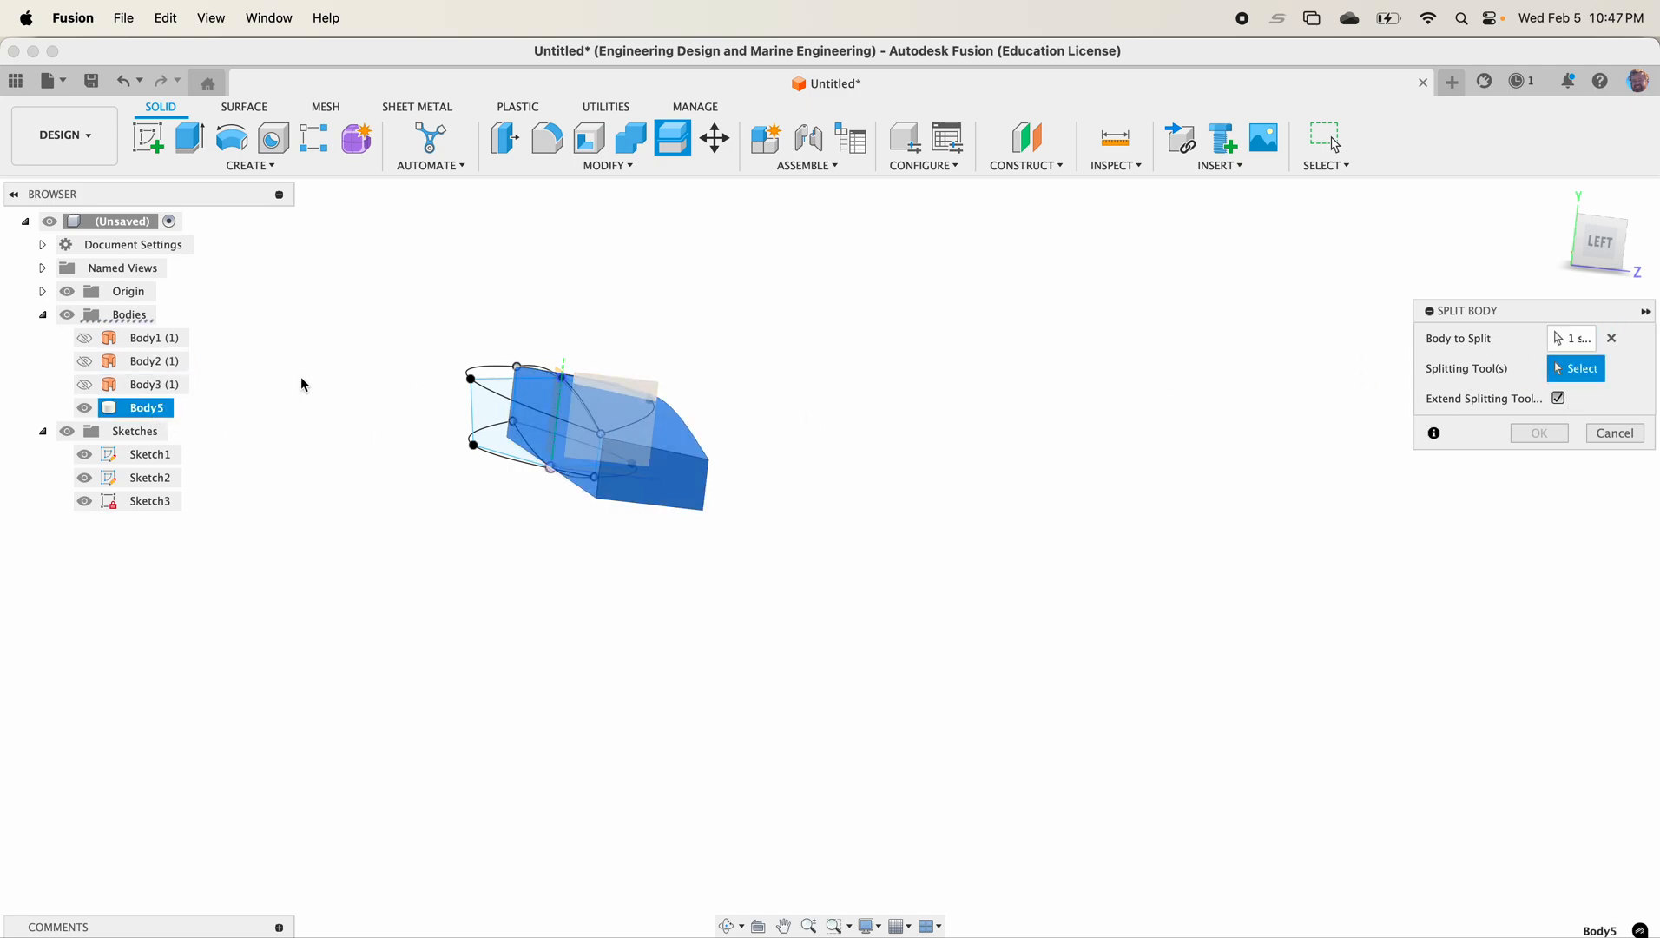
left_click(170, 344)
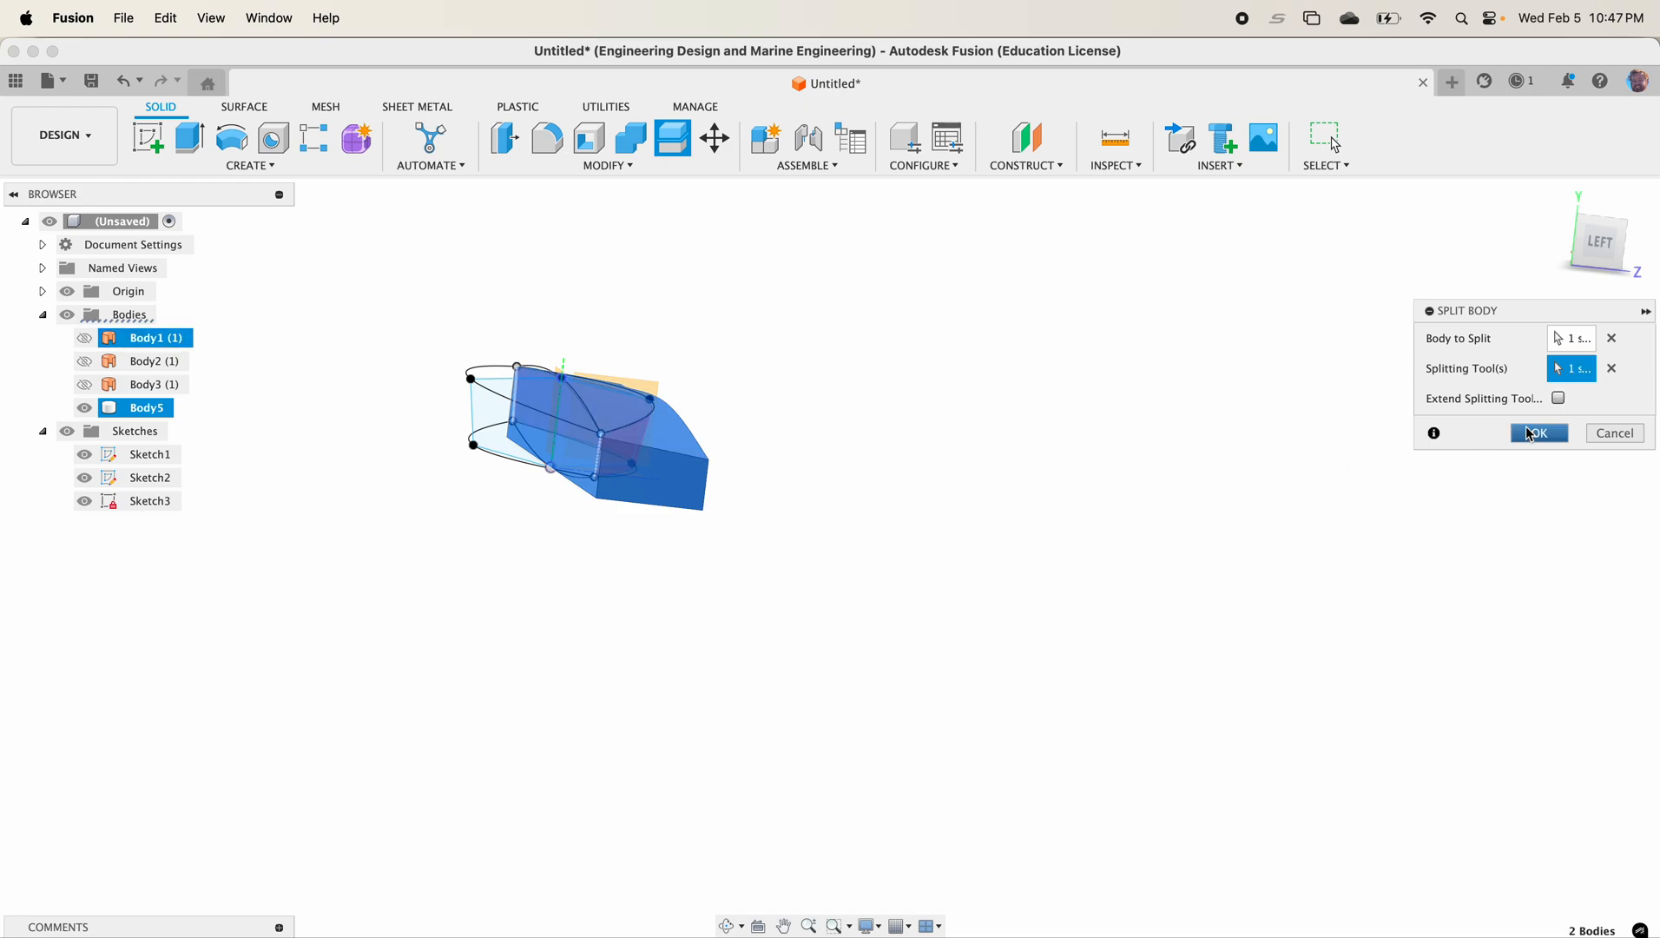
left_click(1559, 400)
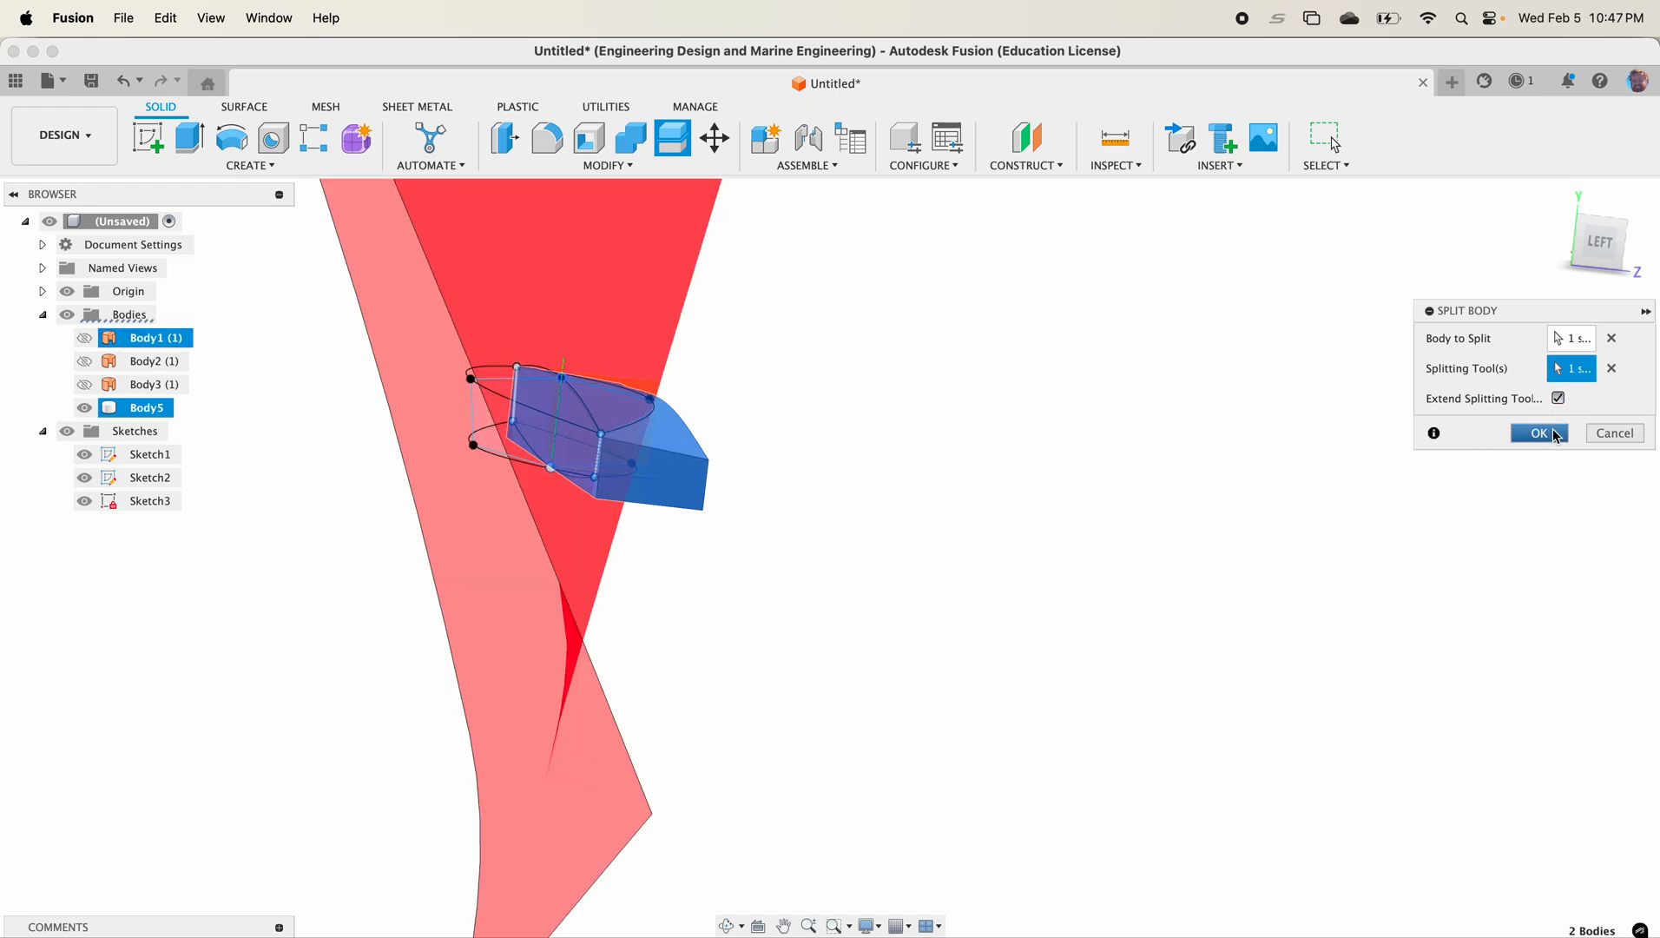
left_click(1540, 433)
left_click(150, 408)
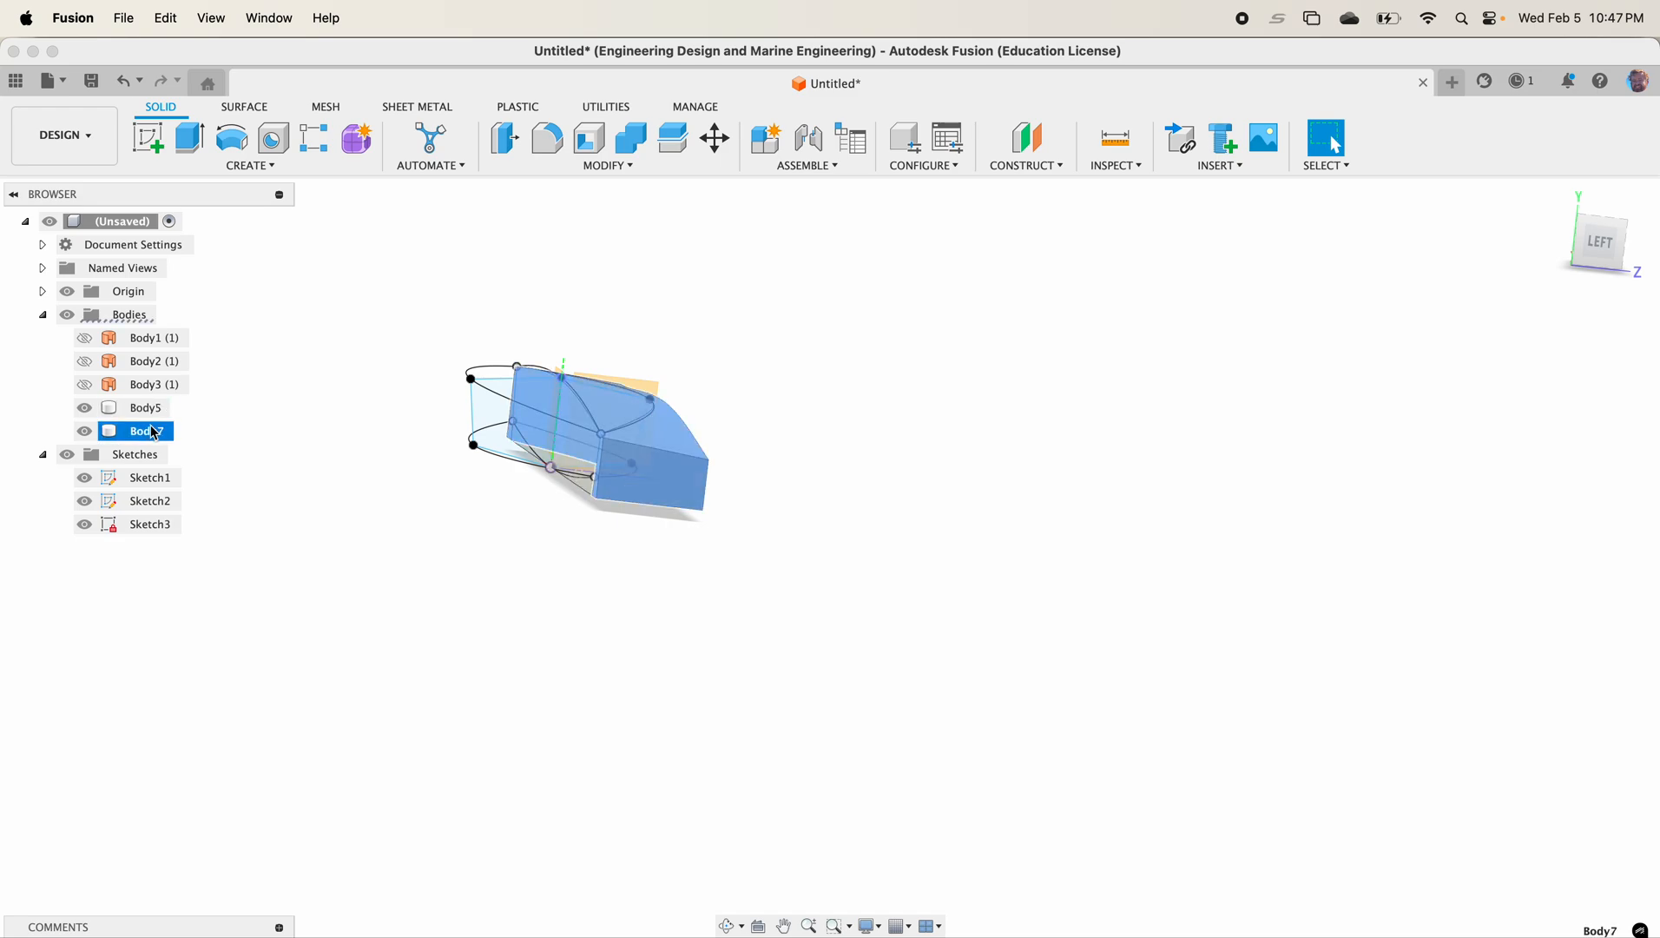
Step: Remove Body7, the part of the box outside the side surface, and hide Sketch1, Sketch2 and Sketch3
right_click(153, 433)
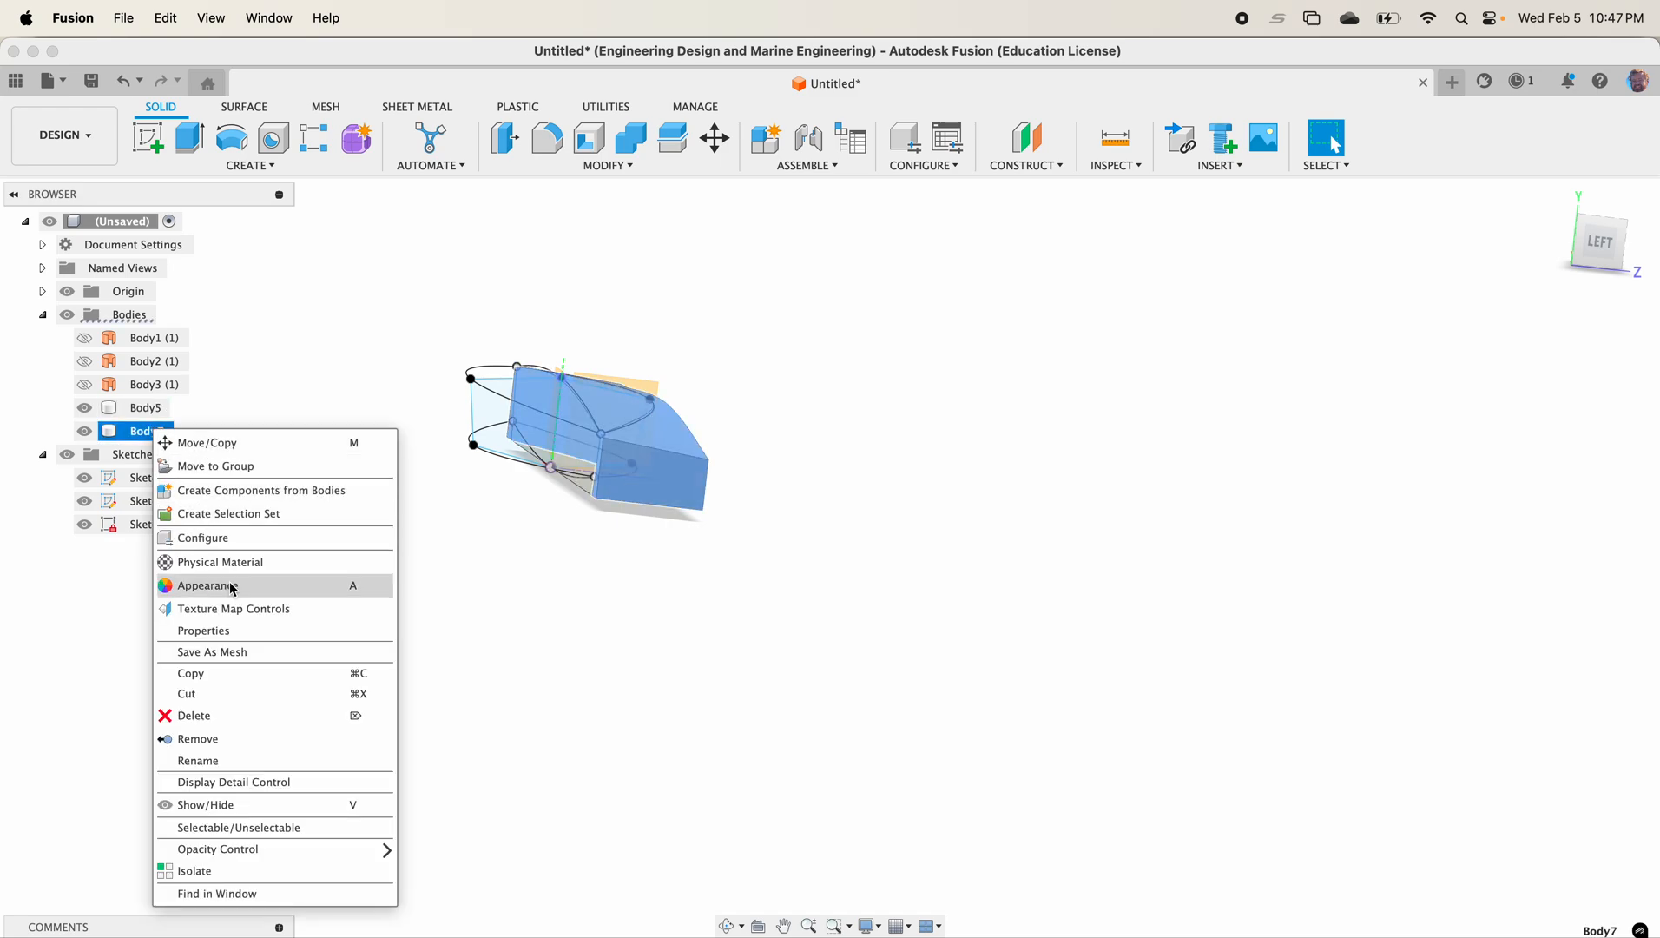
left_click(243, 745)
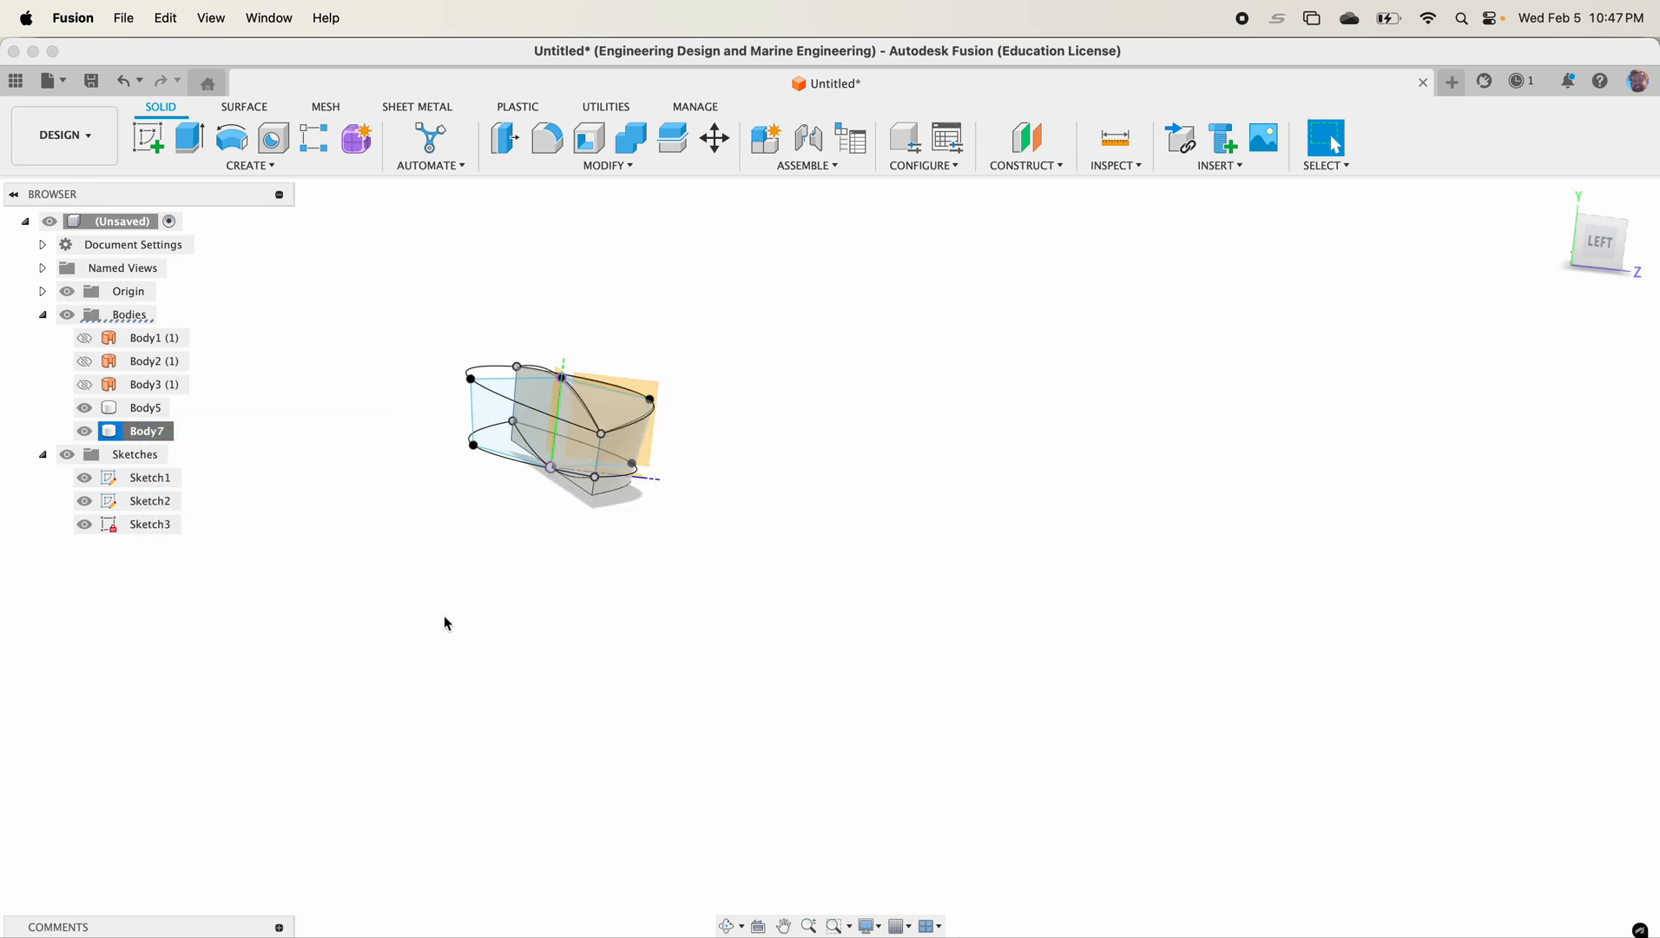
left_click(84, 454)
left_click(85, 478)
left_click(84, 501)
Step: Show the bottom surface Body2 and split Body5 with it, with Extend Splitting Tool(s) turned off
middle_click_drag(748, 528, 760, 495, "shift")
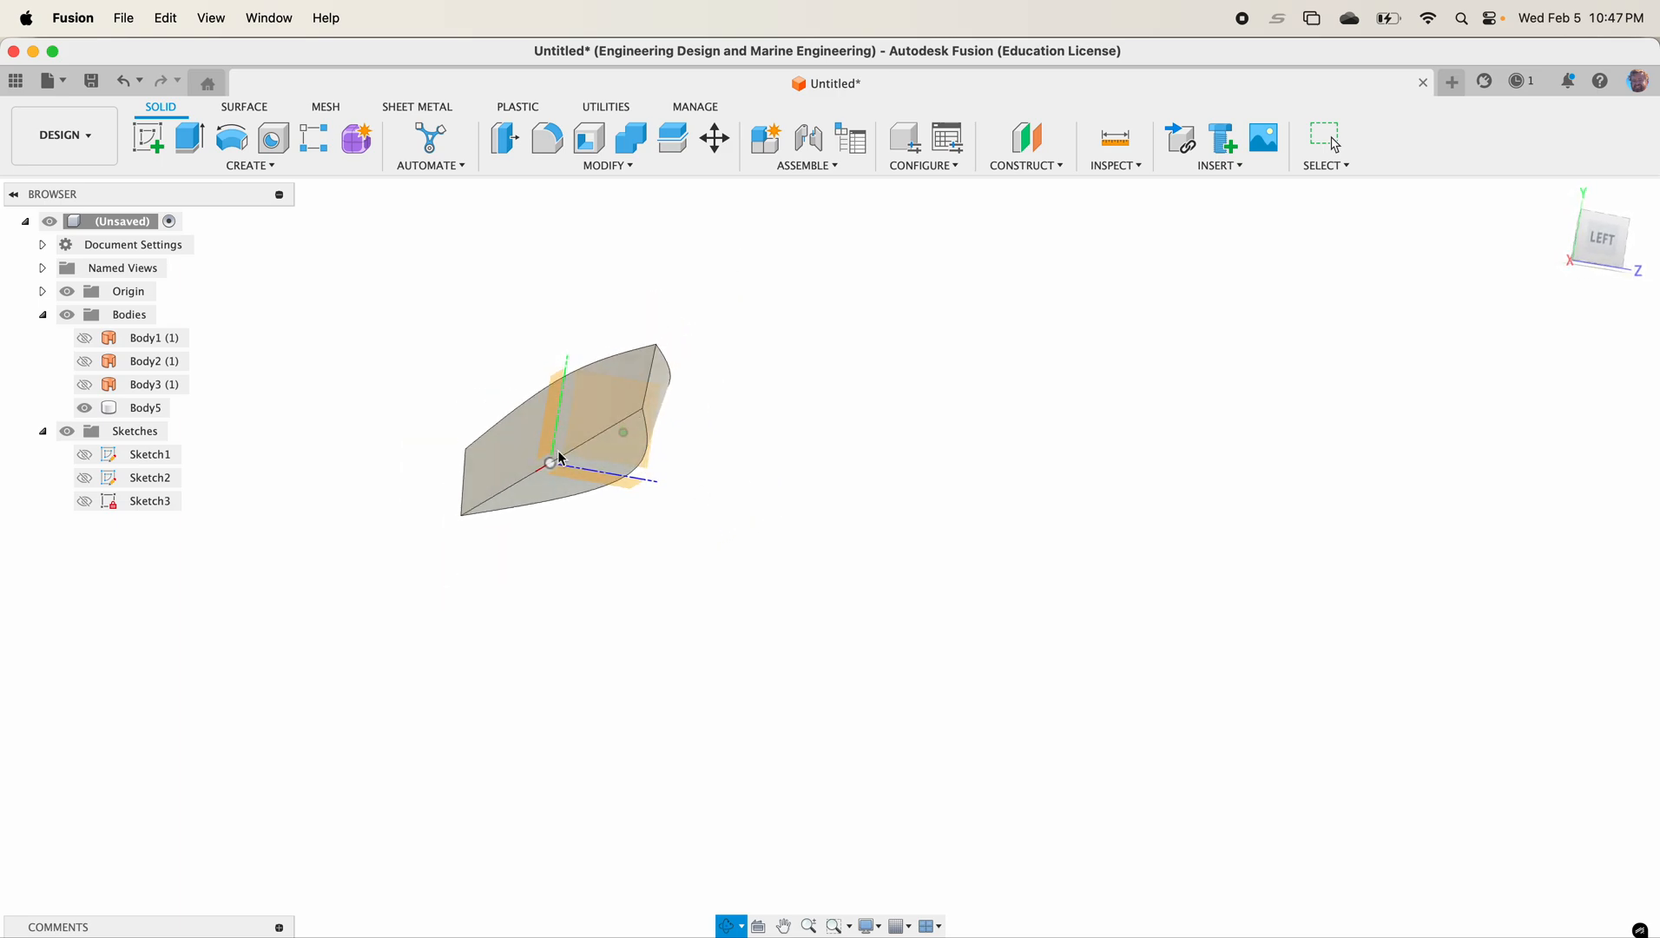
left_click(85, 361)
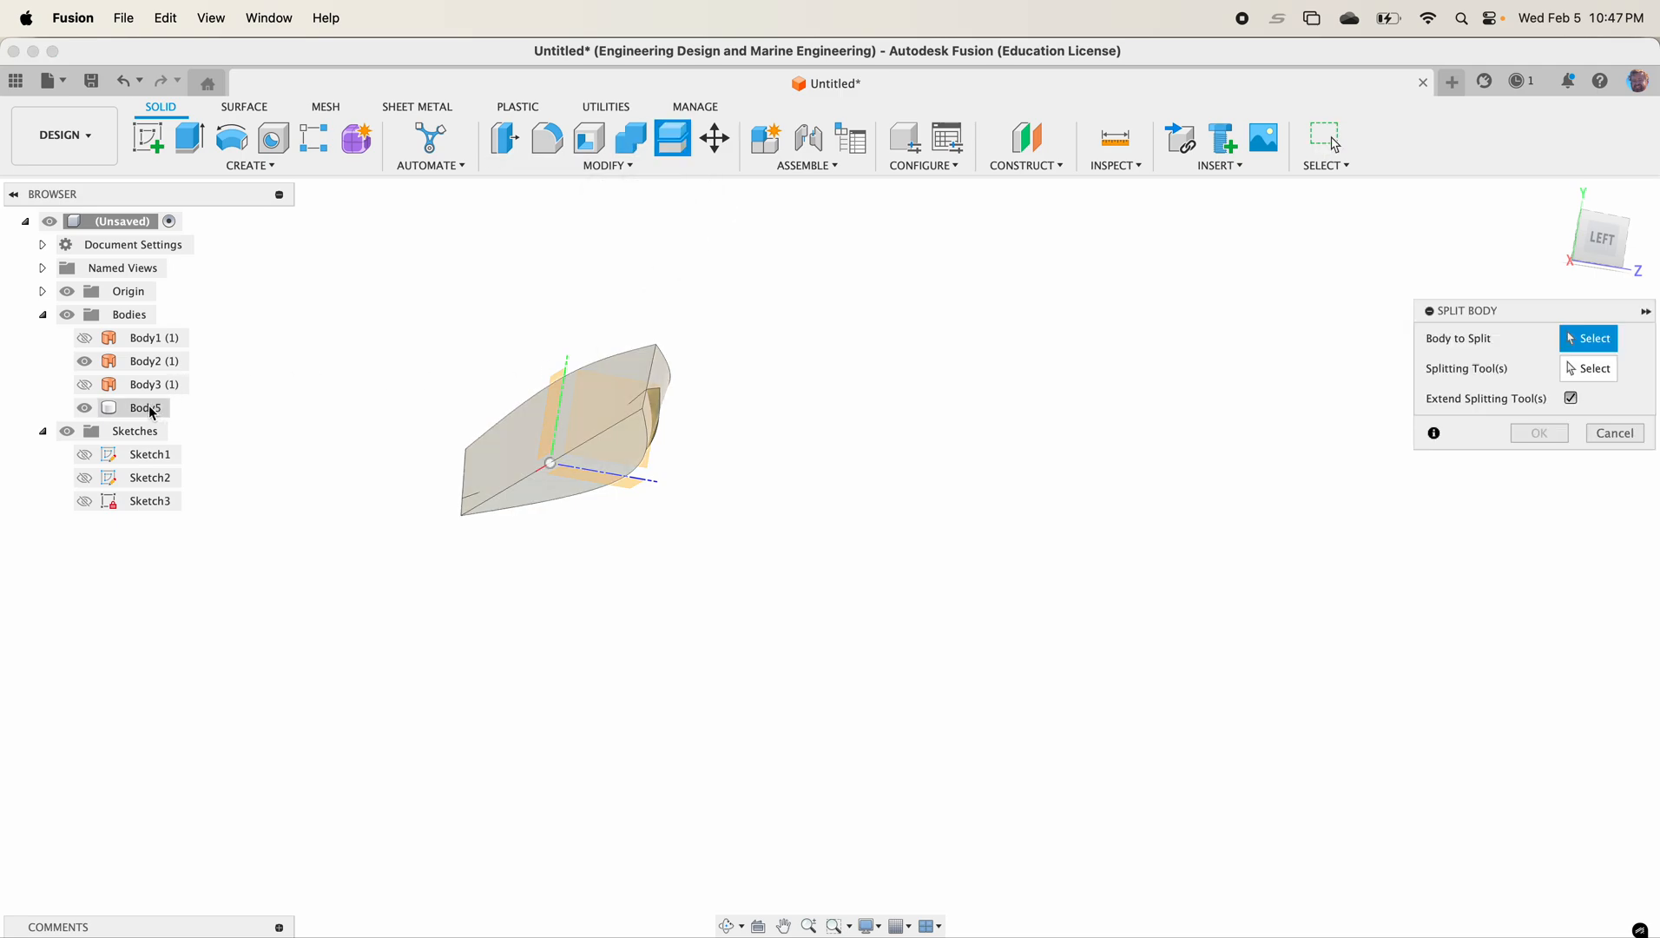
left_click(151, 408)
left_click(1574, 369)
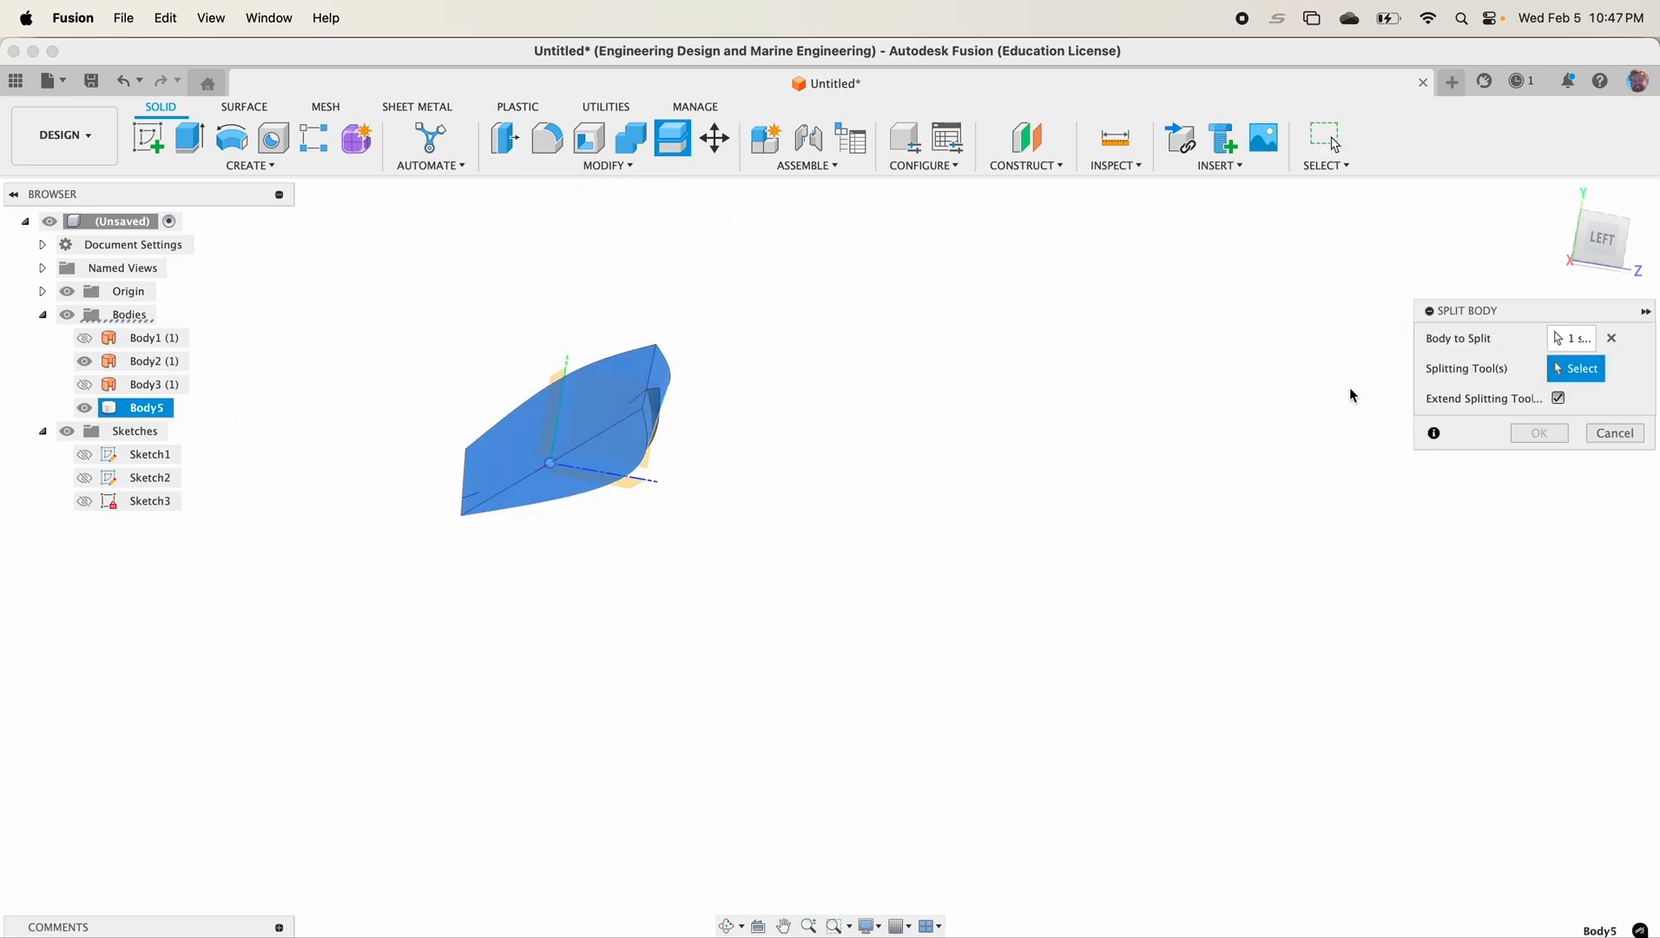
left_click(674, 412)
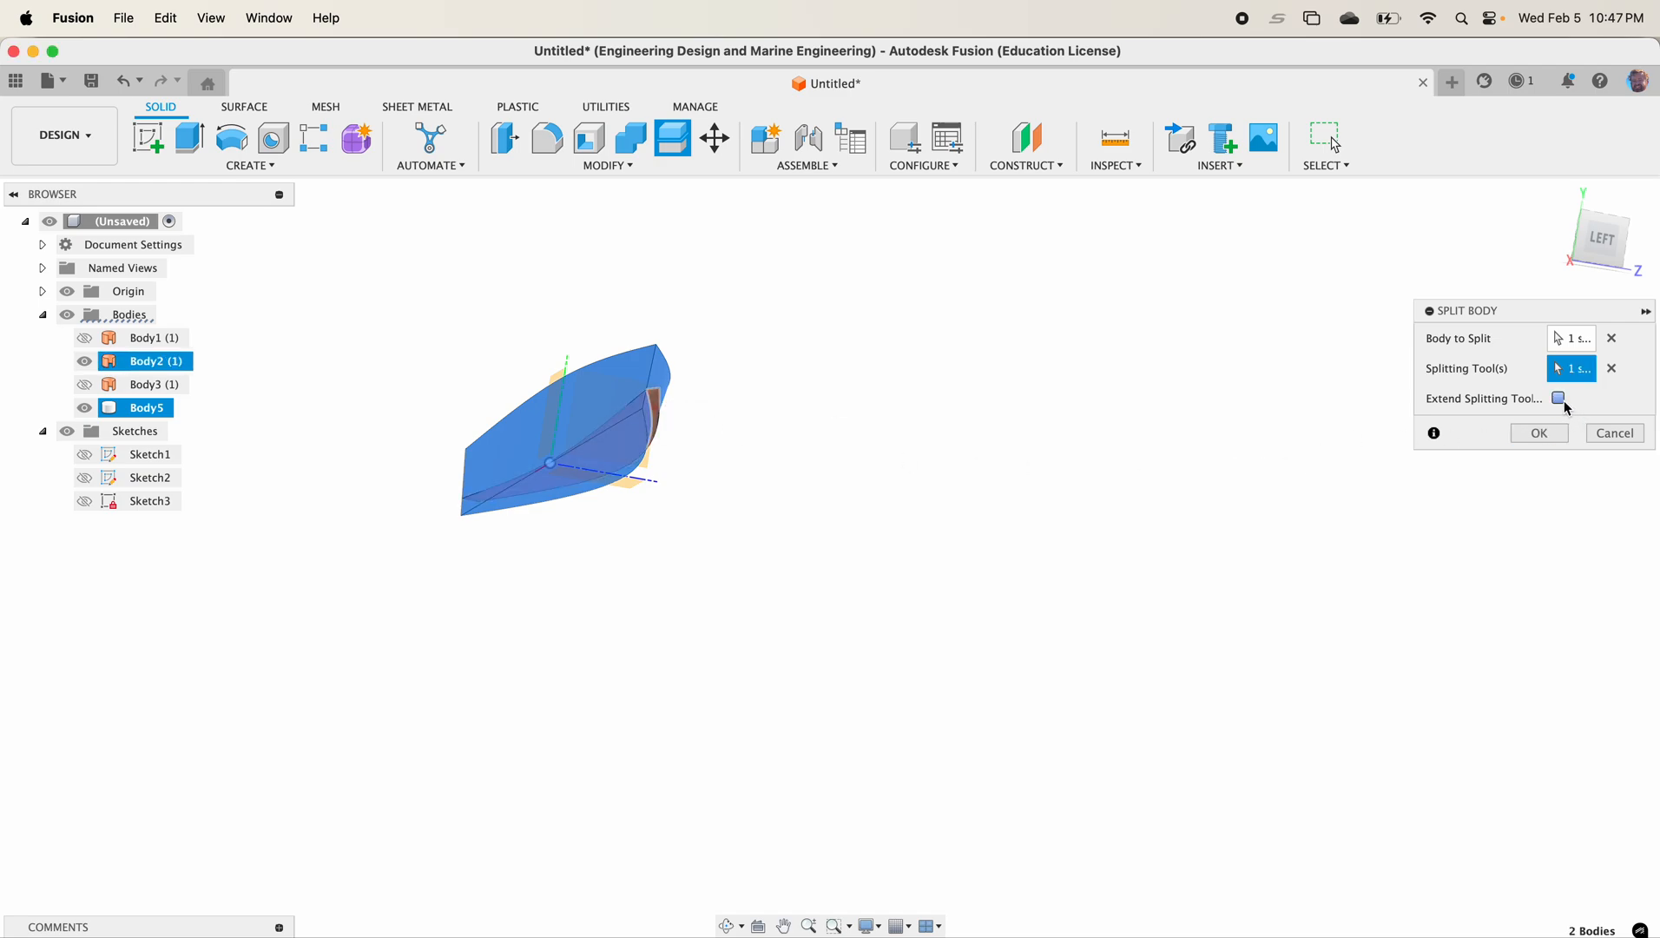
left_click(1554, 431)
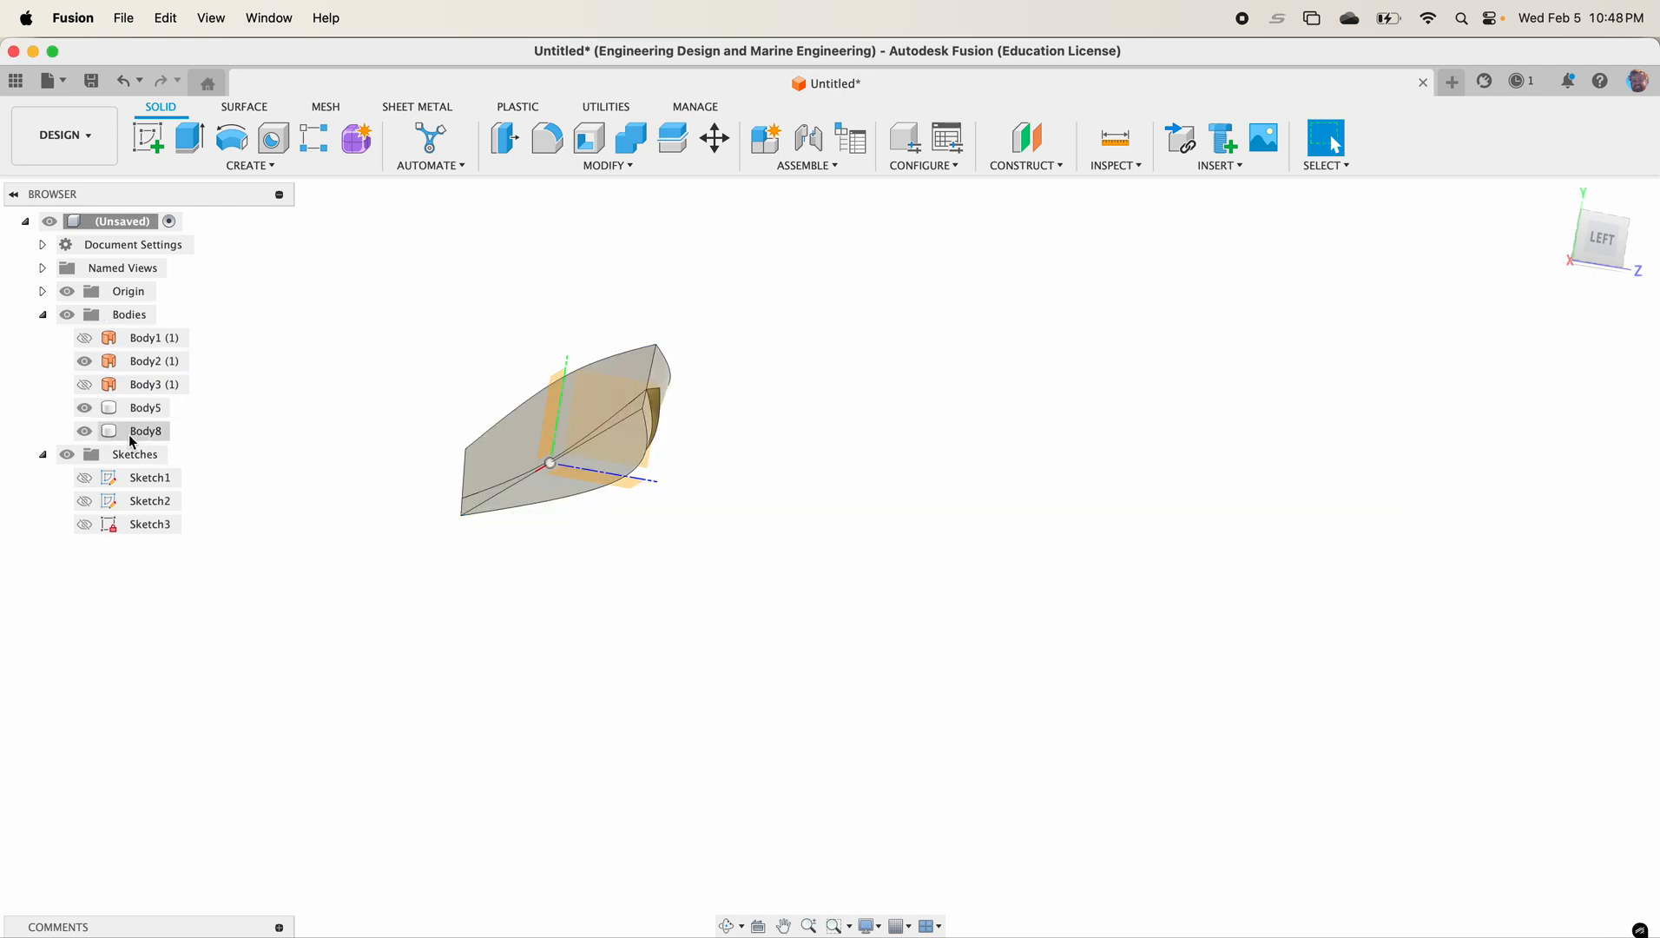
Step: Compare the two split pieces, remove Body5, the part below the bottom surface, and hide the surface Body2
left_click(144, 438)
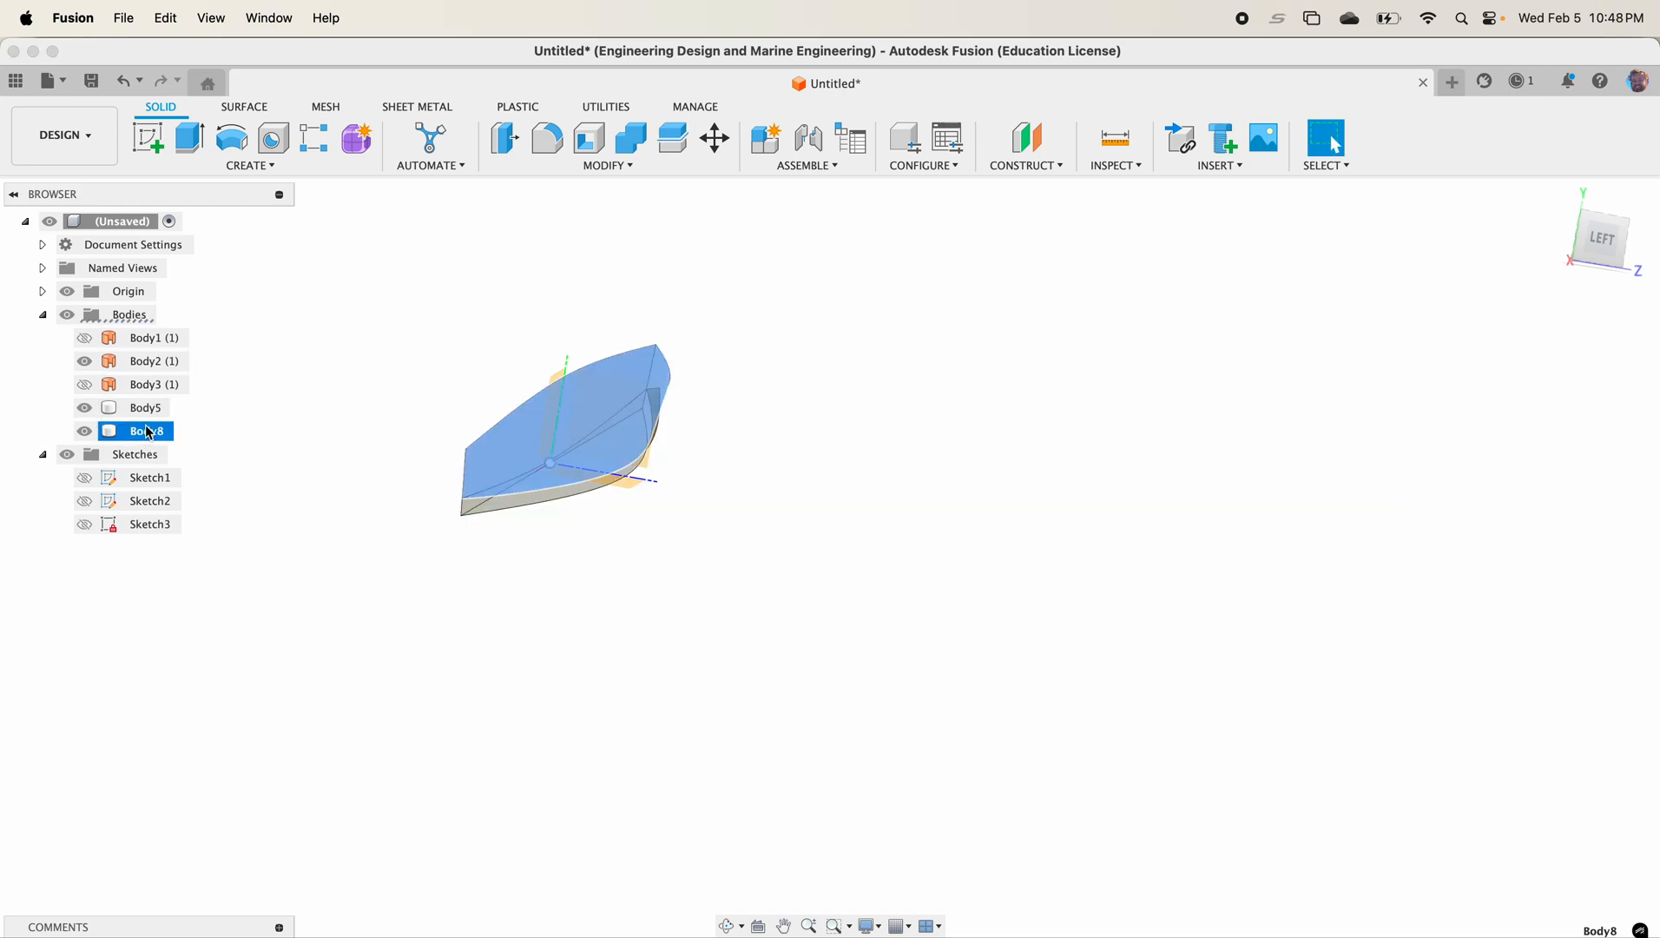
left_click(151, 416)
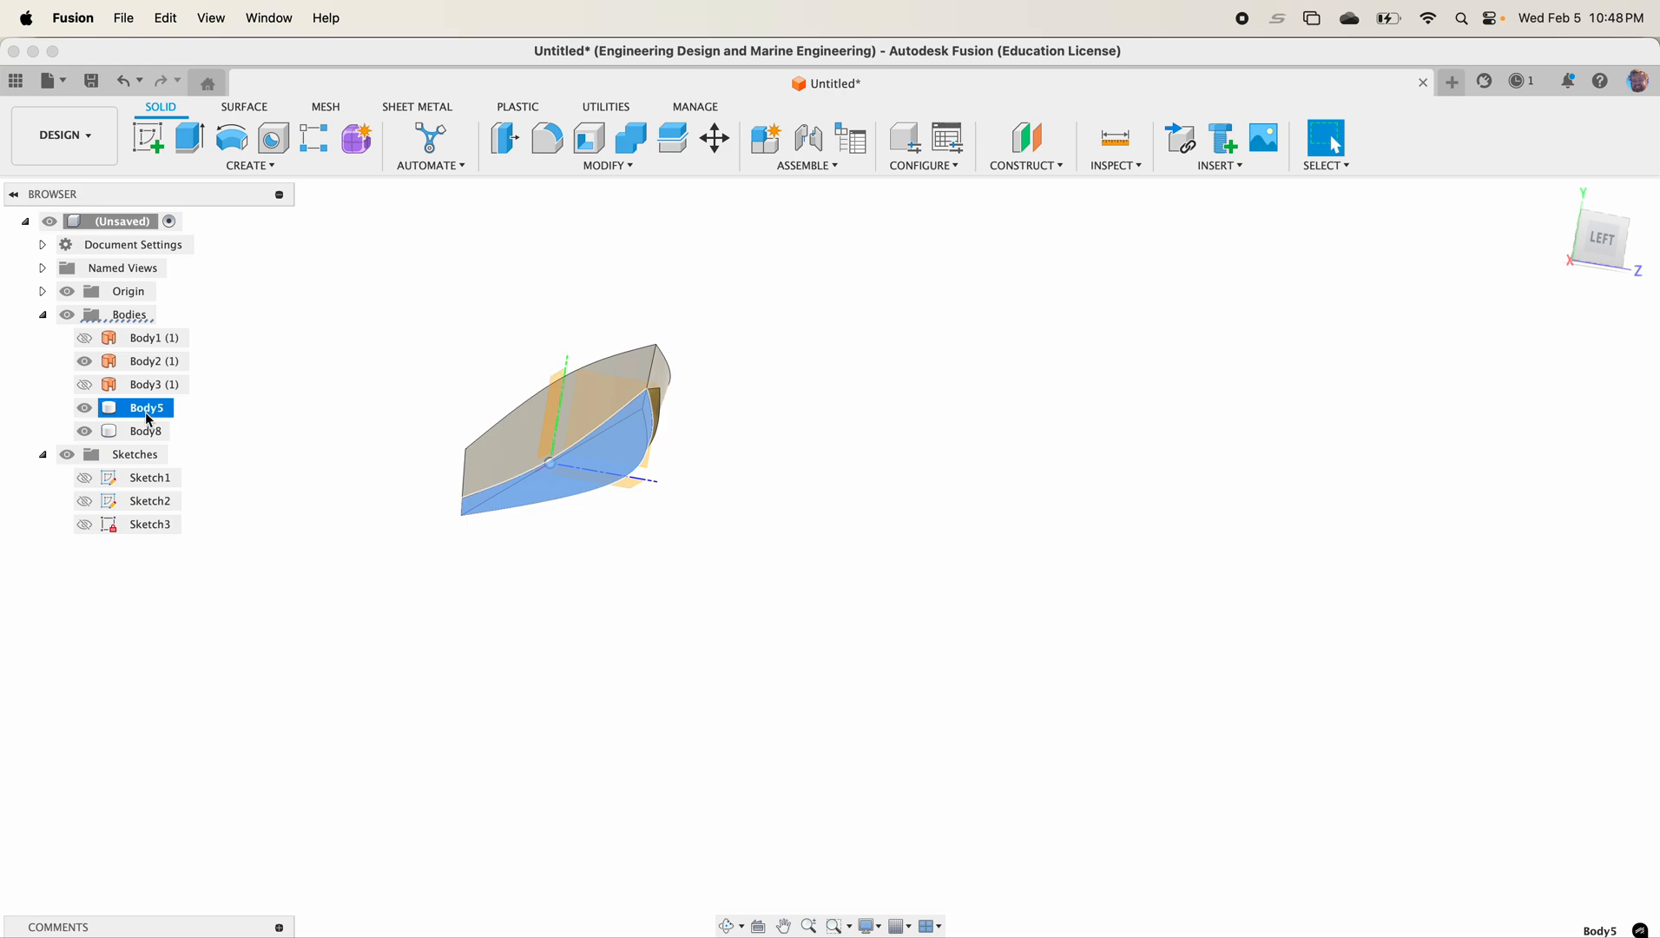
right_click(148, 420)
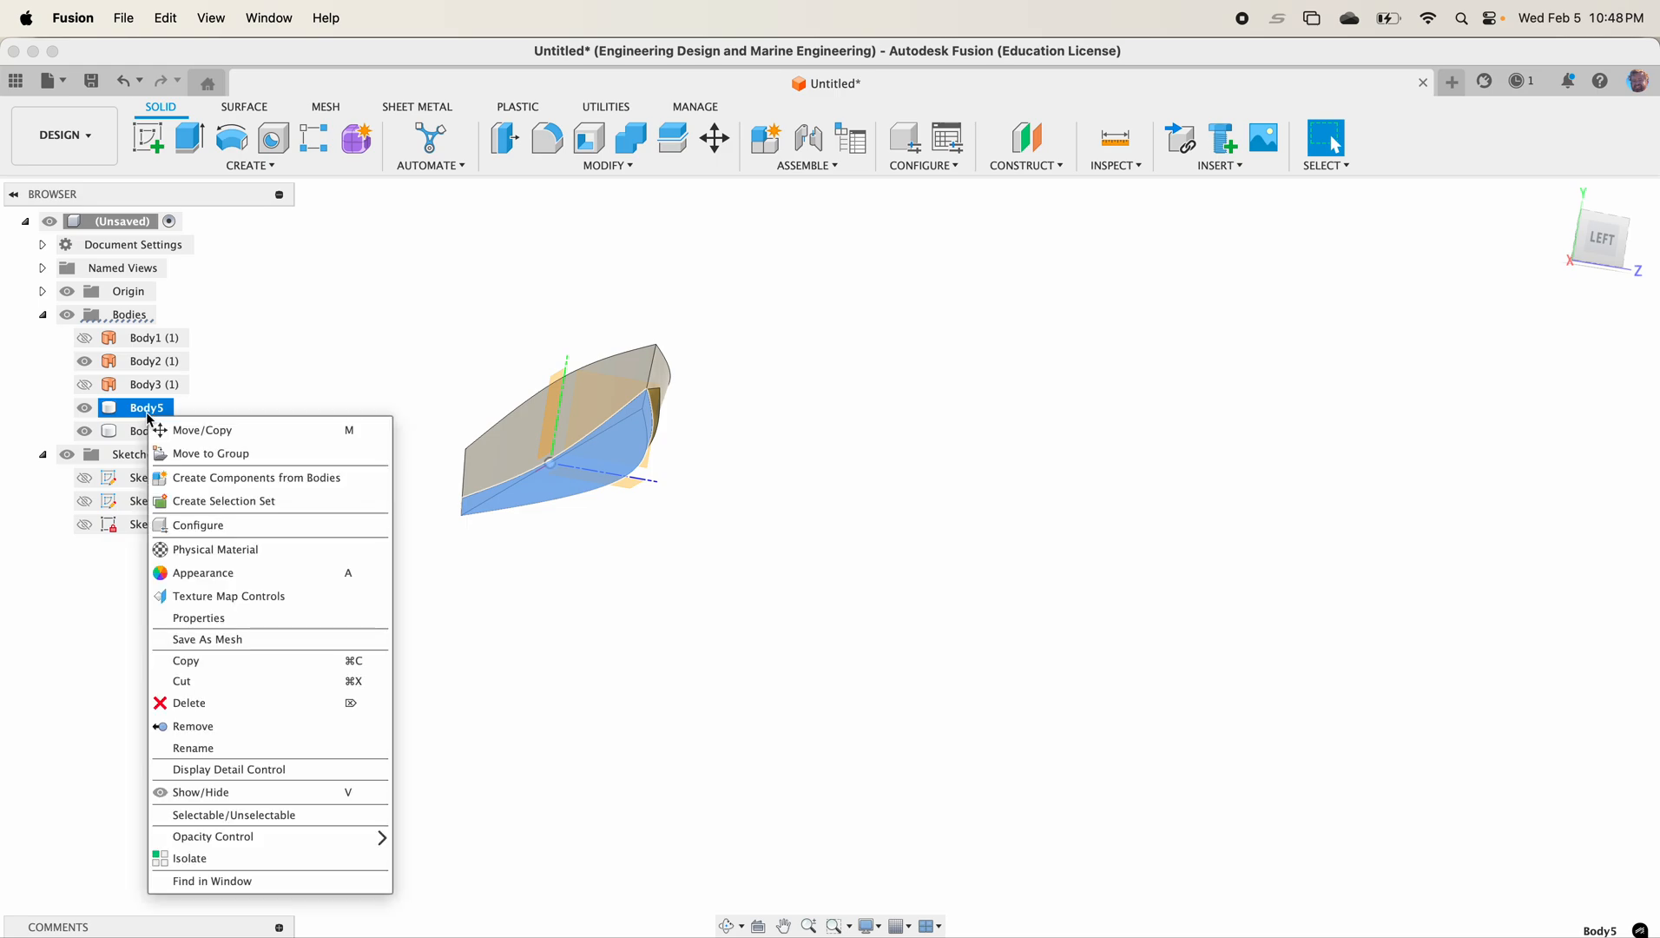
left_click(229, 721)
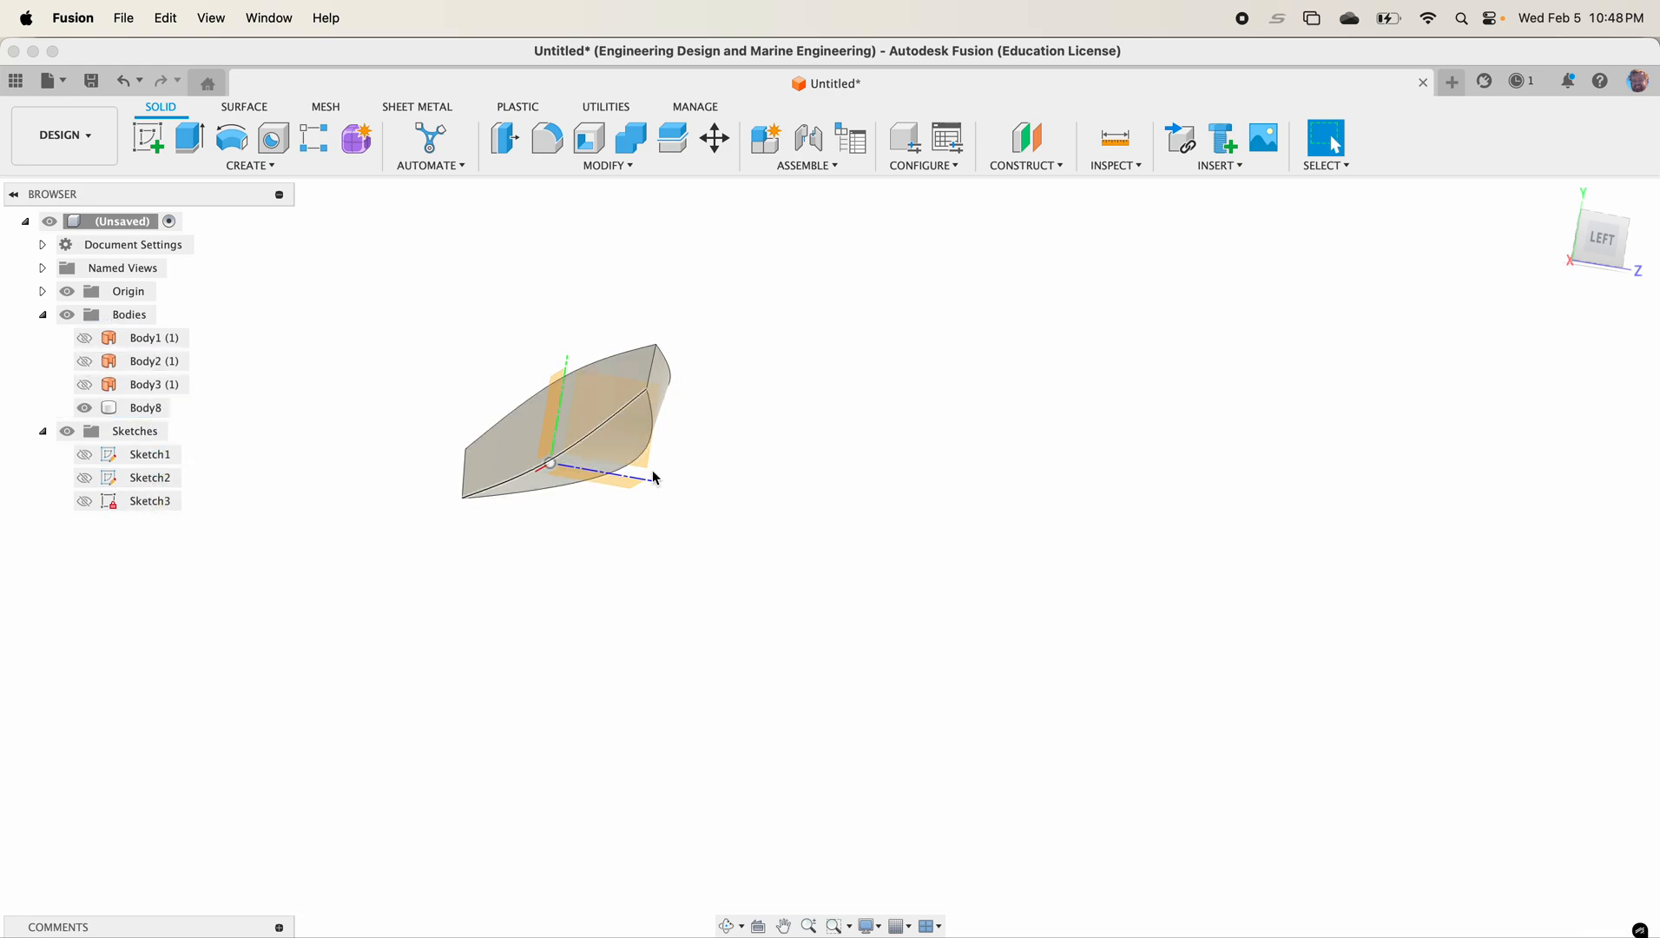
Step: Mirror the half hull Body8 across its flat centreline face with the Join operation to form the full hull
mouse_move(712, 470)
middle_mouse_down("shift")
mouse_move(693, 485)
mouse_move(608, 469)
mouse_move(630, 449)
mouse_move(736, 458)
middle_mouse_up("shift")
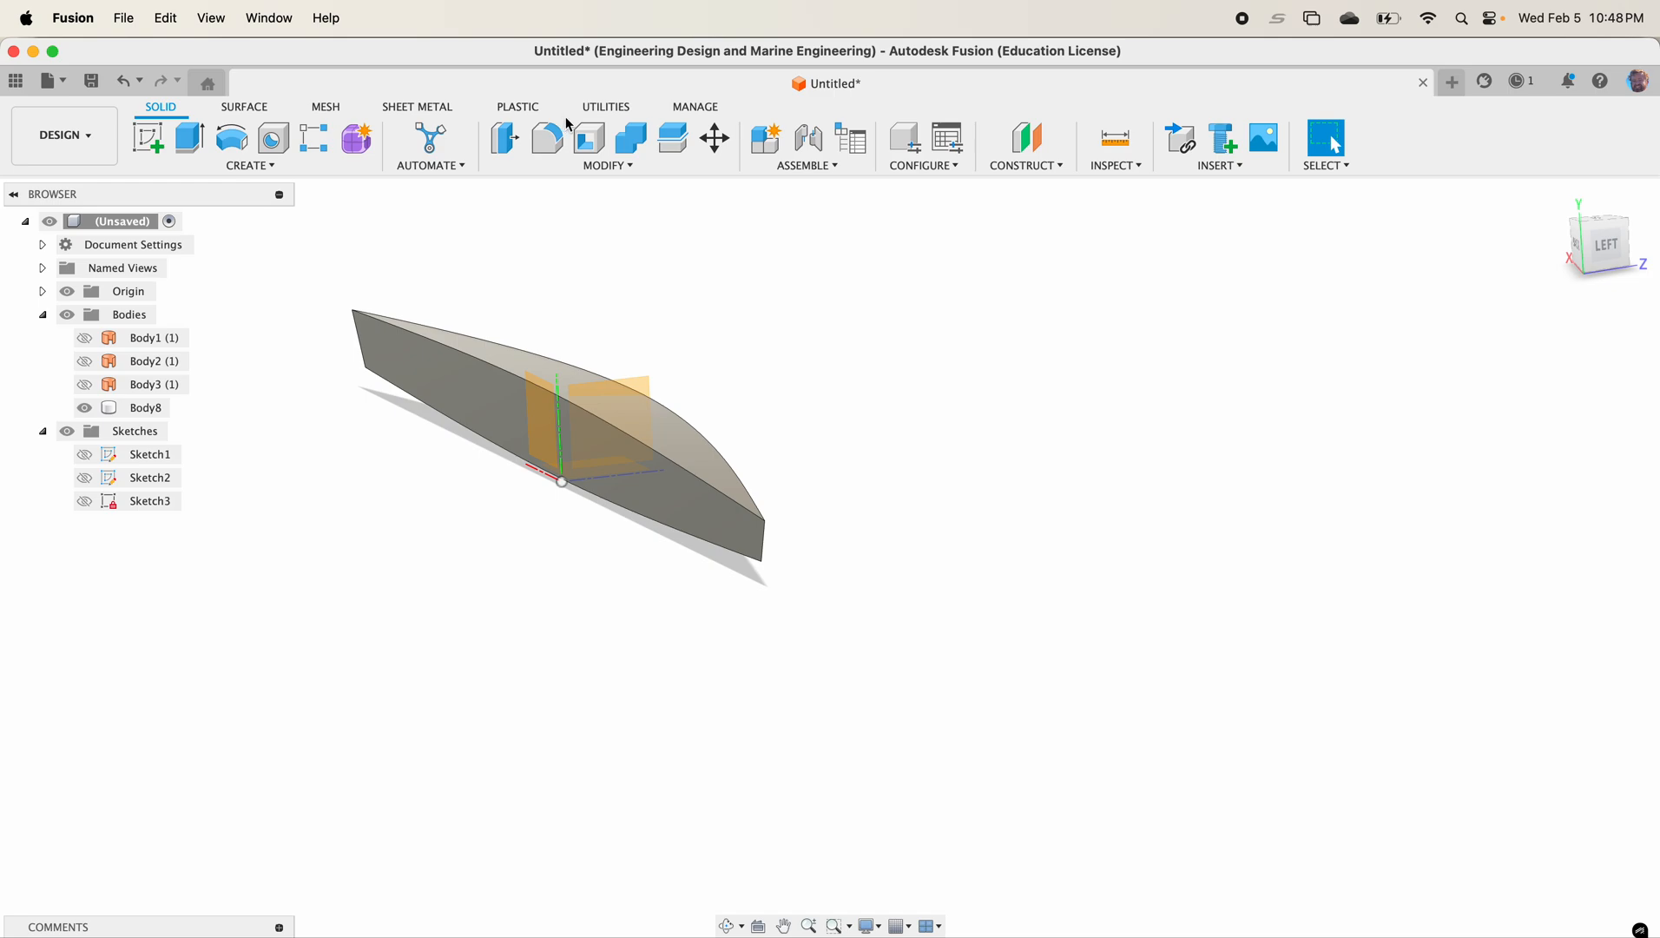
left_click(242, 168)
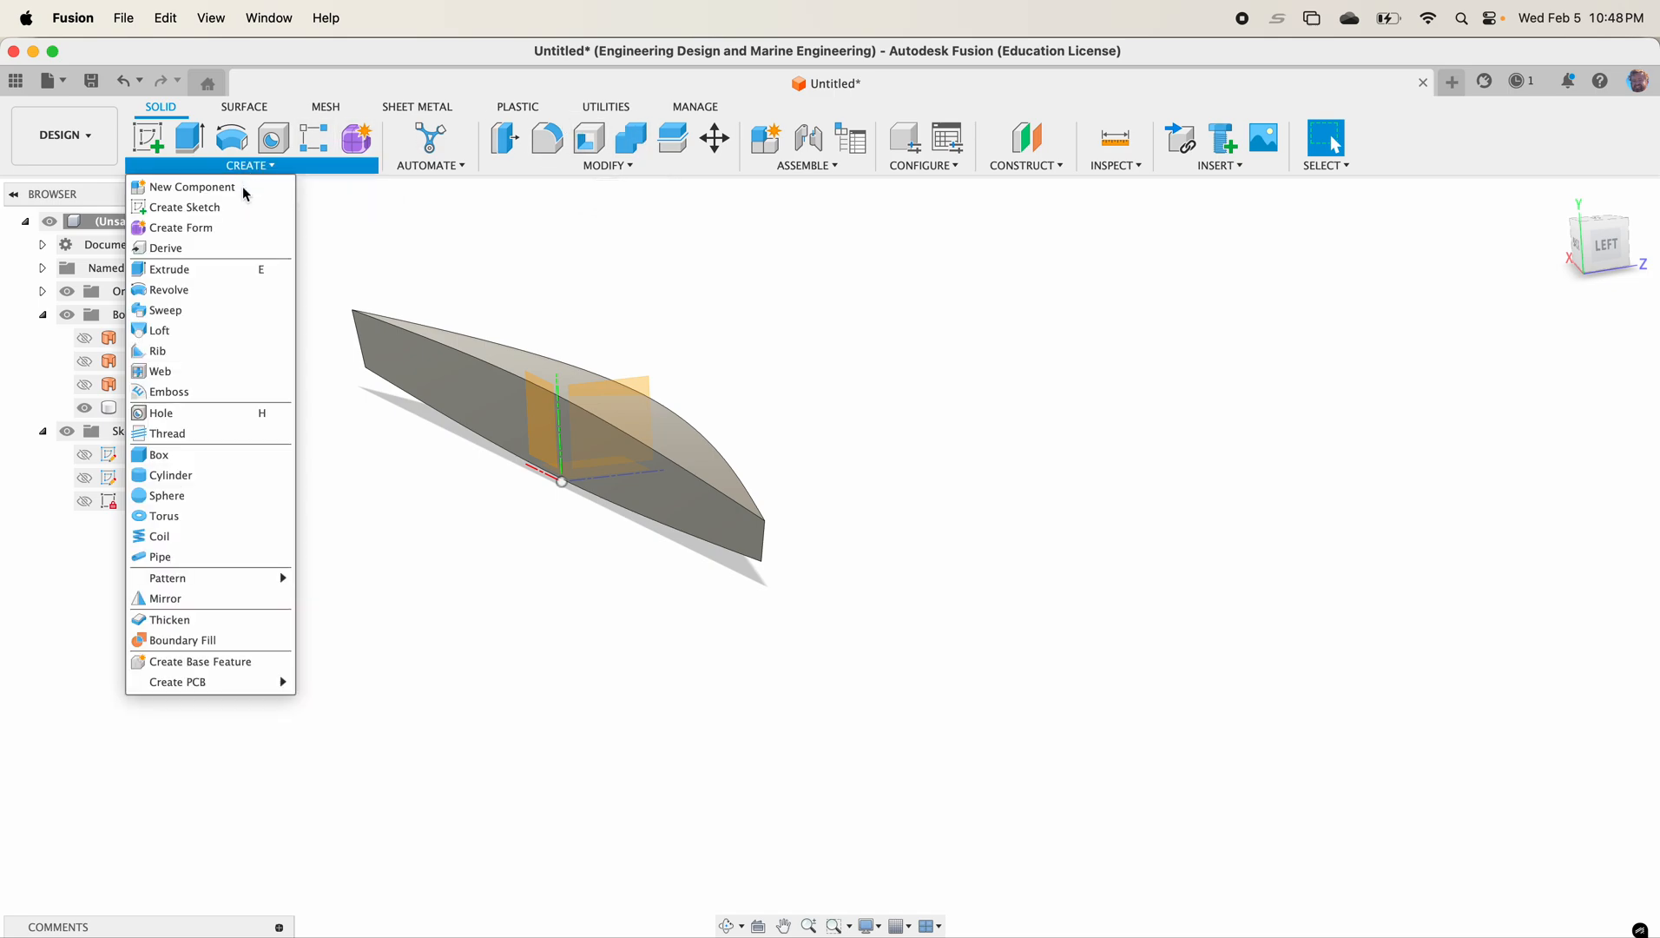
left_click(204, 595)
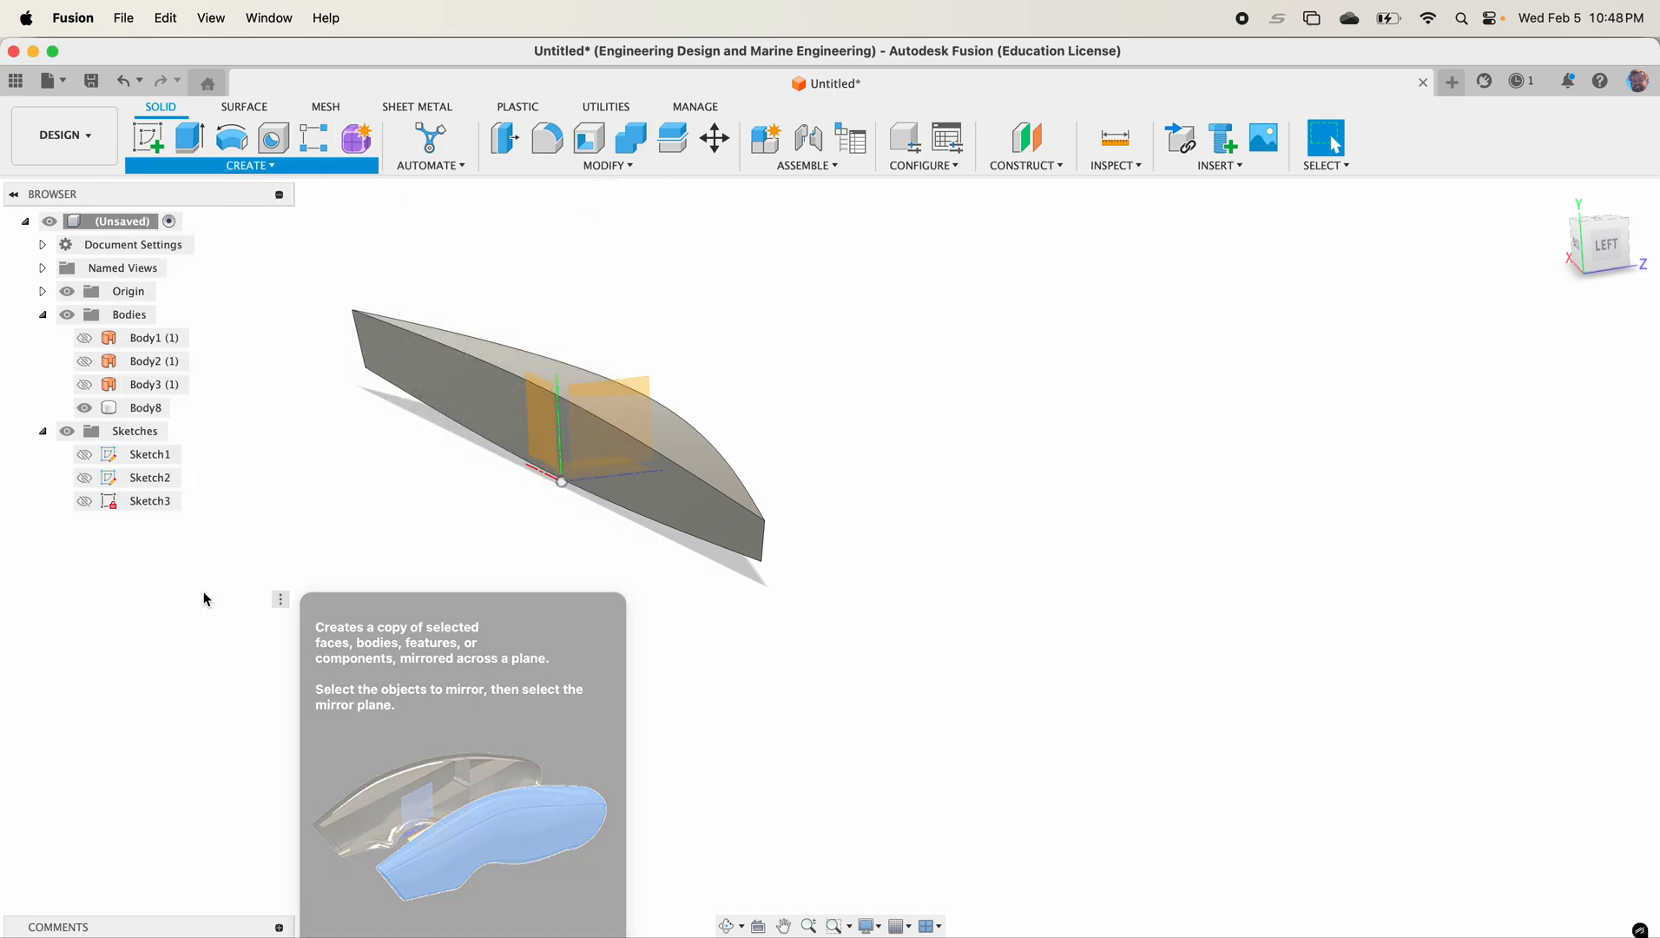
left_click(457, 367)
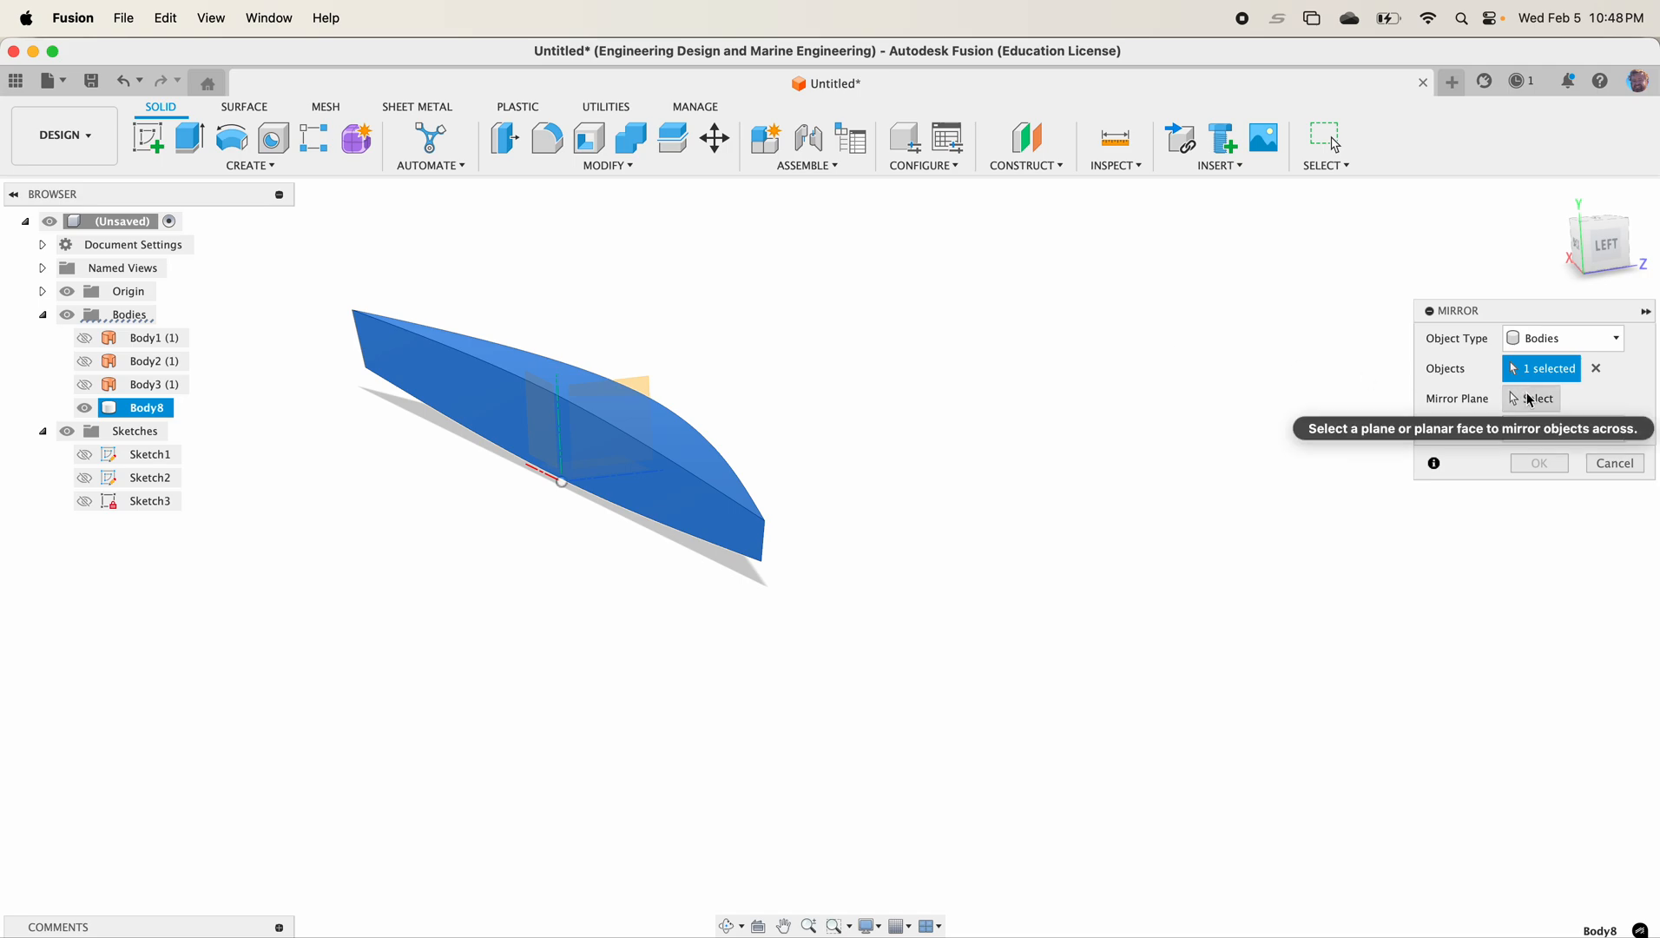
left_click(686, 485)
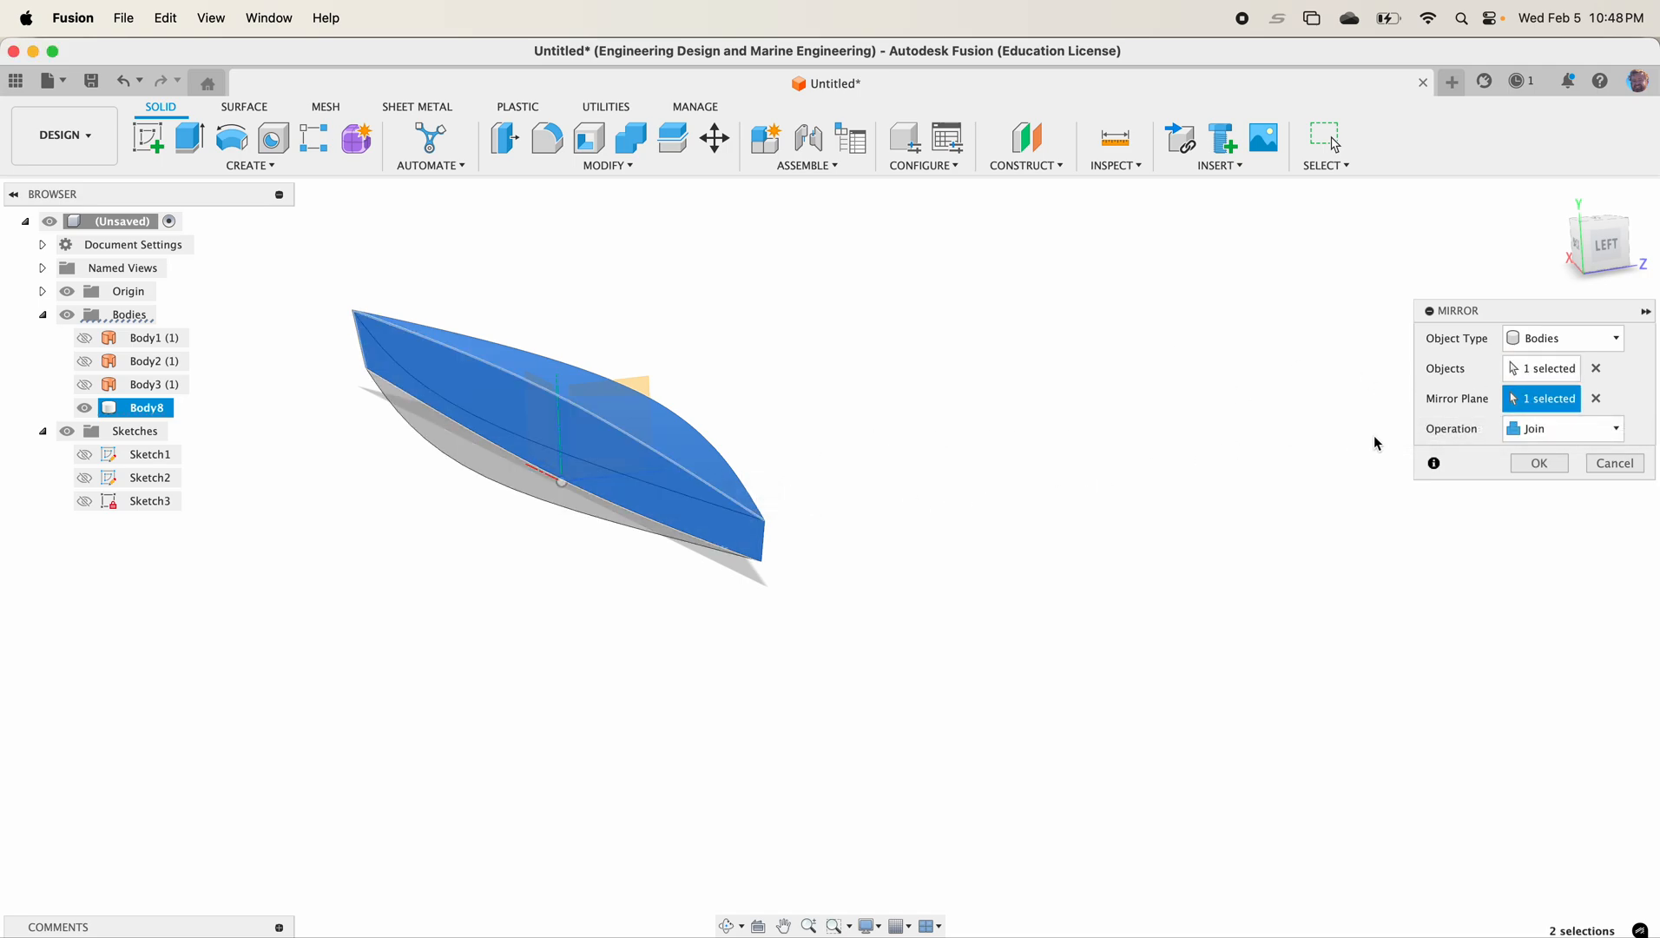
left_click(1538, 463)
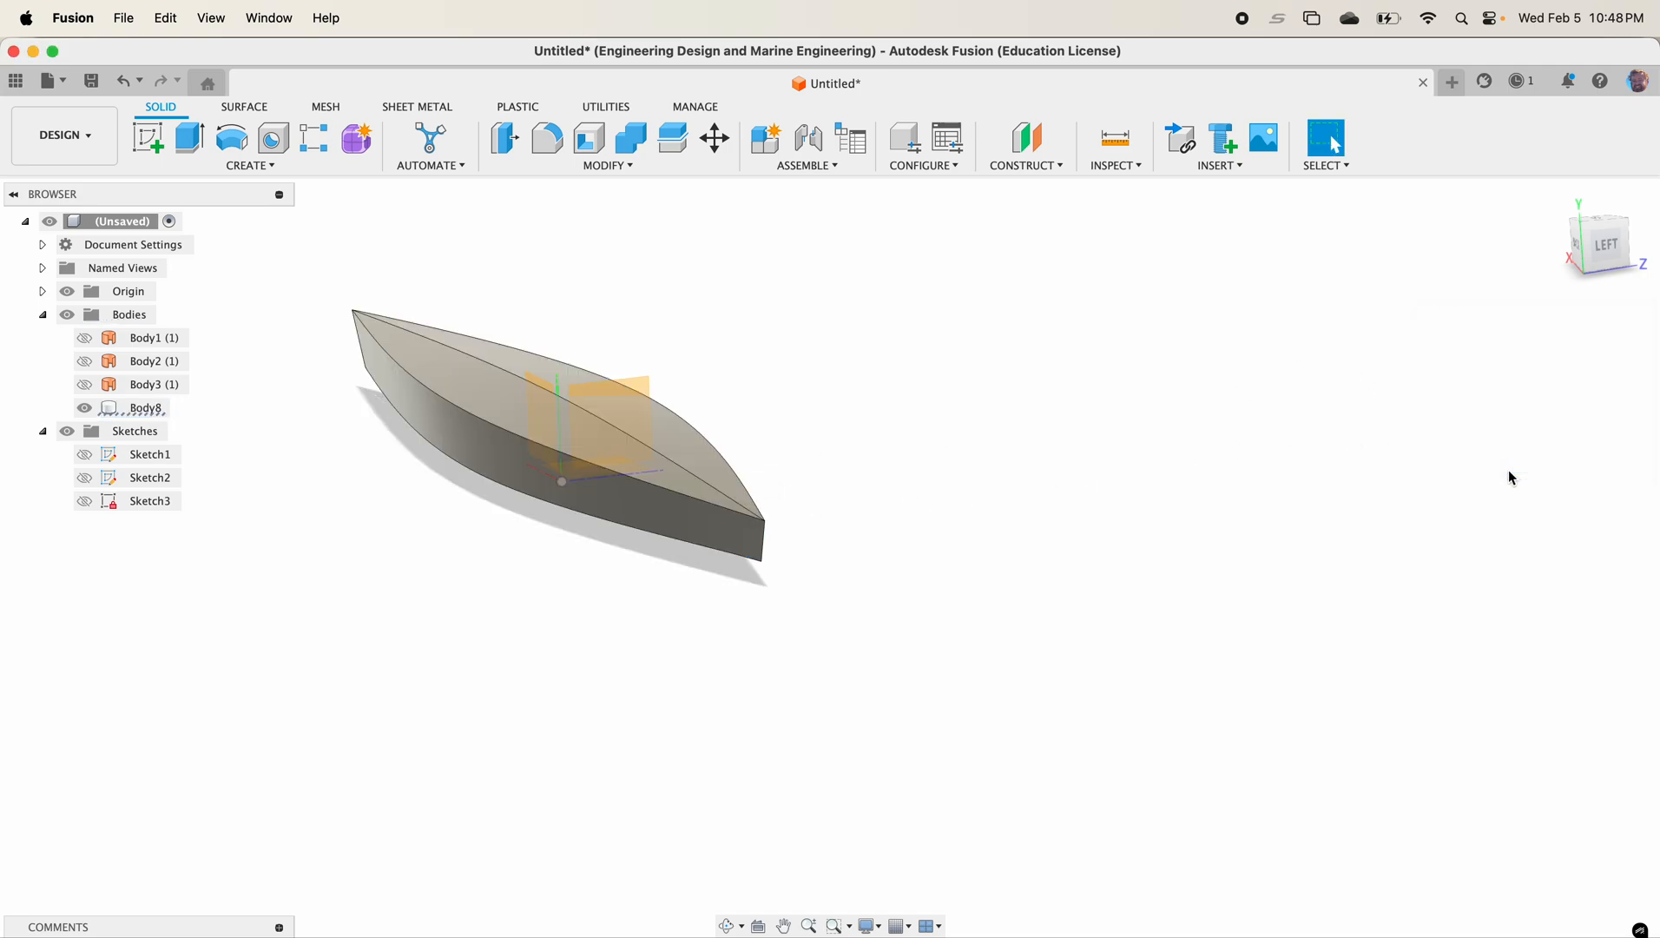
middle_click_drag(1091, 533, 938, 627, "shift")
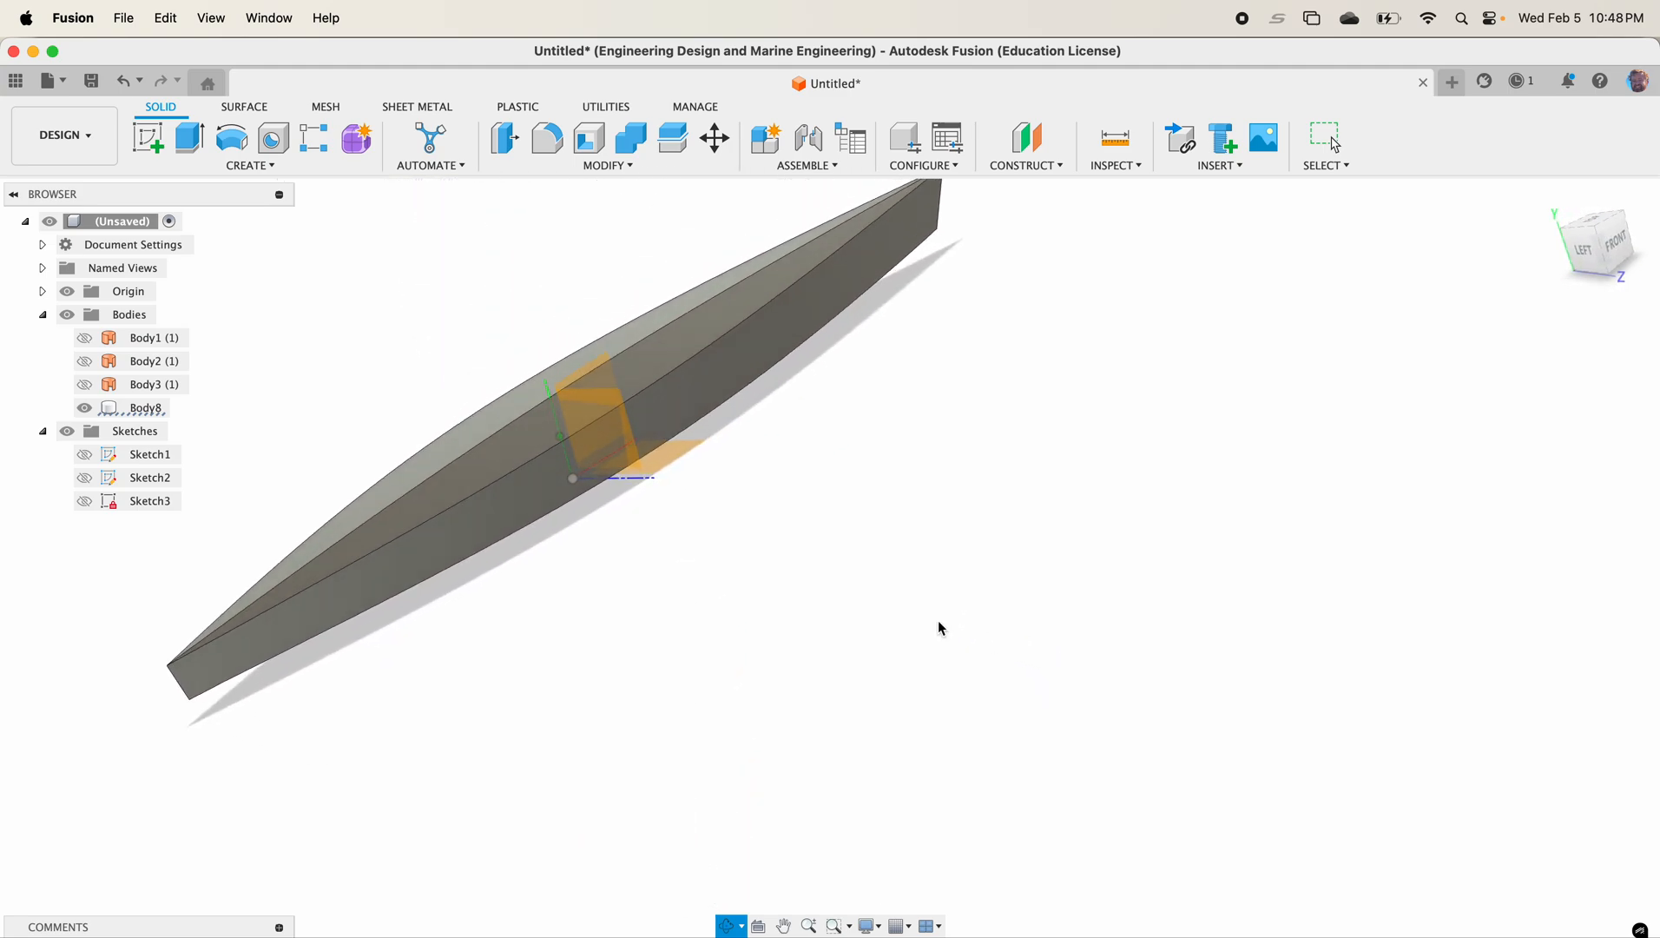
key("Escape")
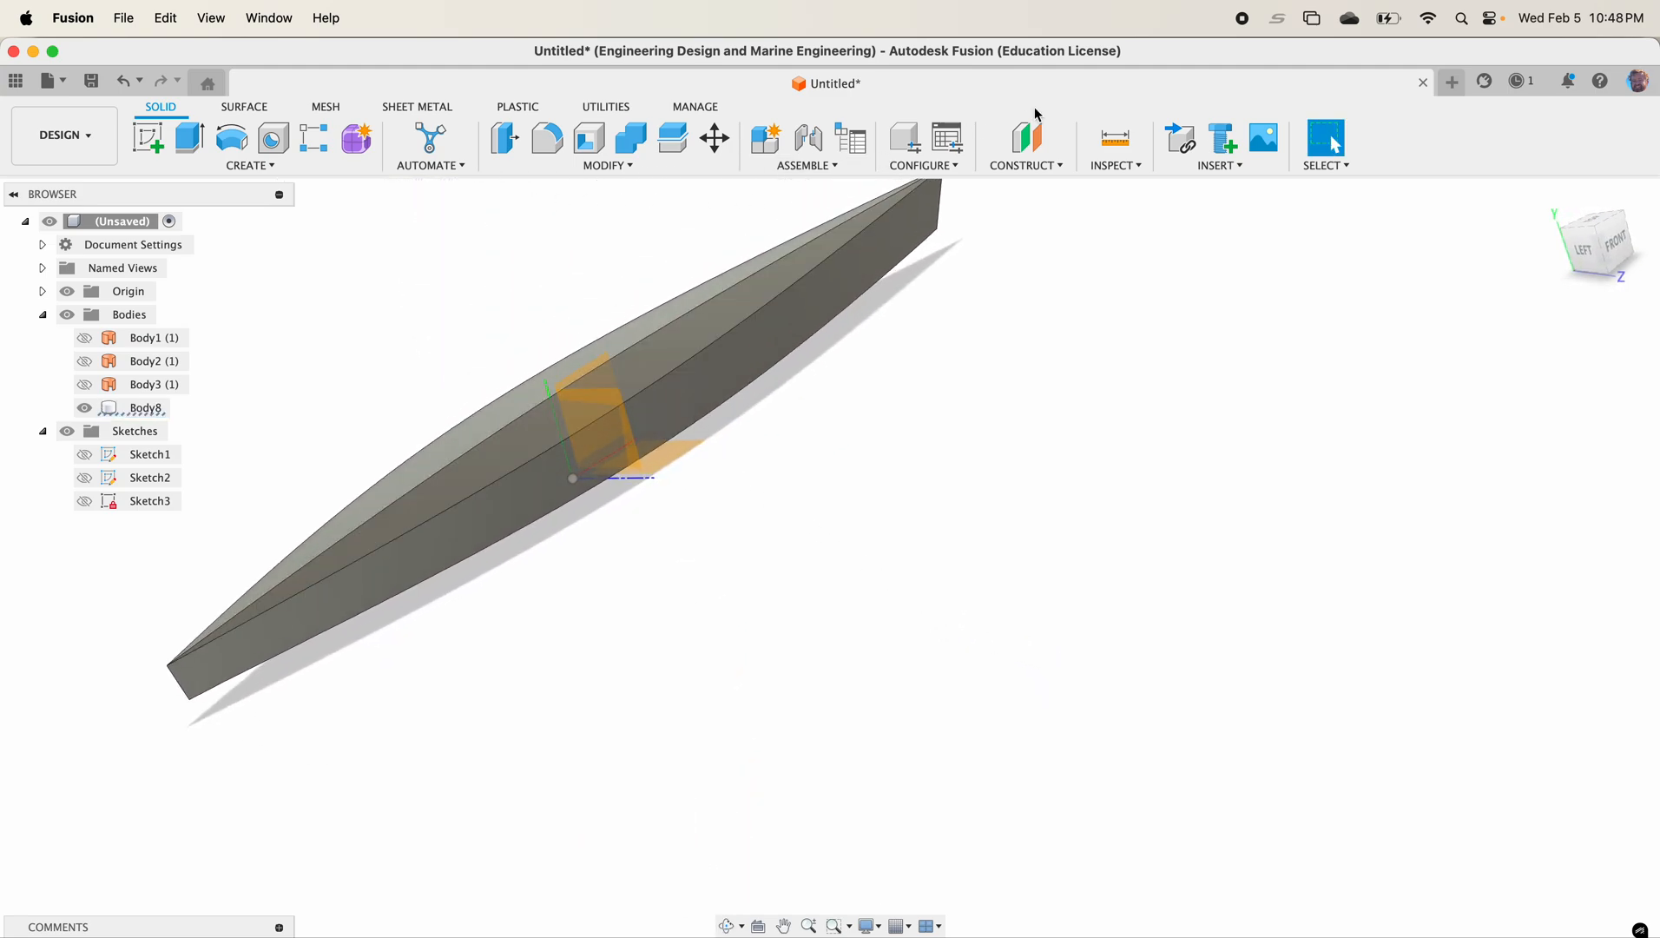